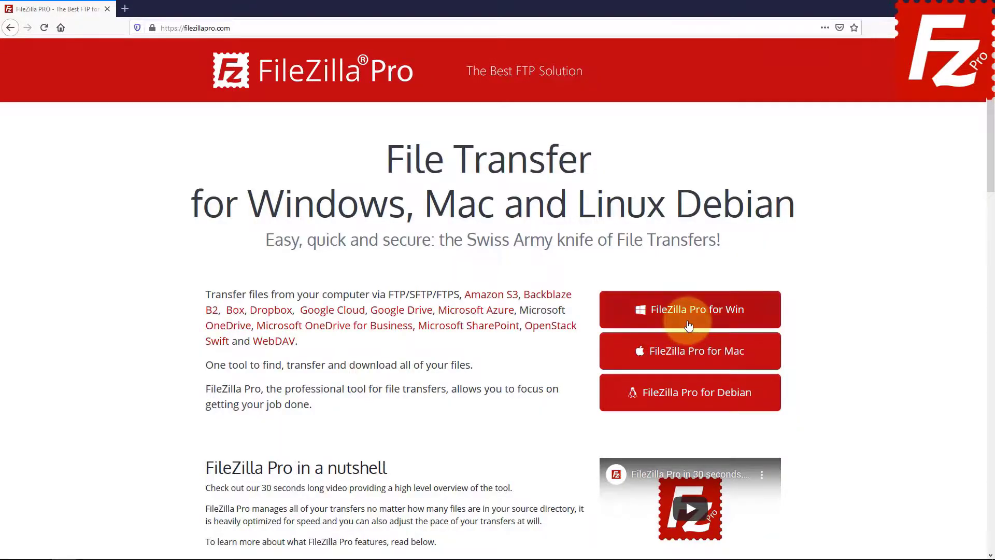
# Download the 'FileZilla Pro for Win' installer from filezillapro.com
pyautogui.click(669, 311)
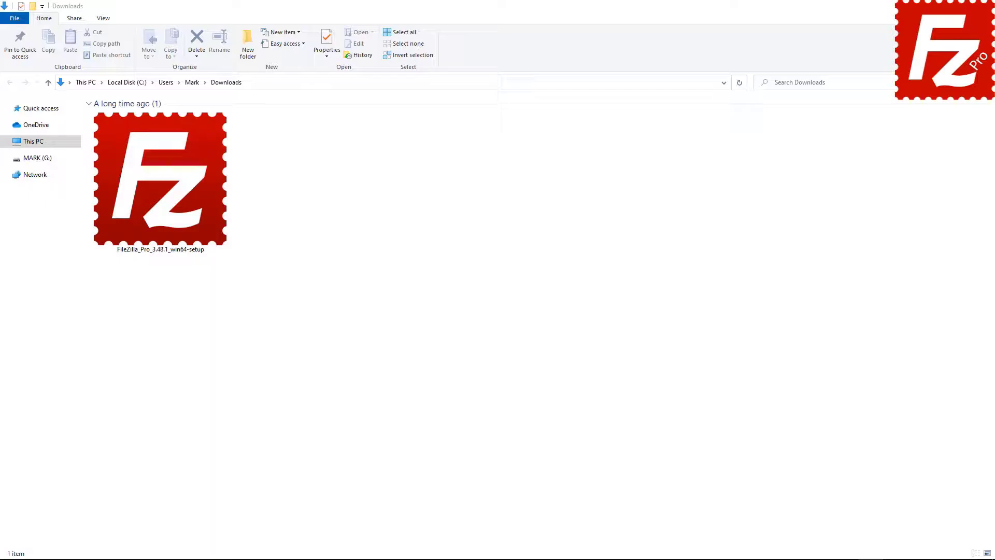
# Run the FileZilla_Pro_3.48.1_win64-setup installer from the Downloads folder
pyautogui.doubleClick(150, 231)
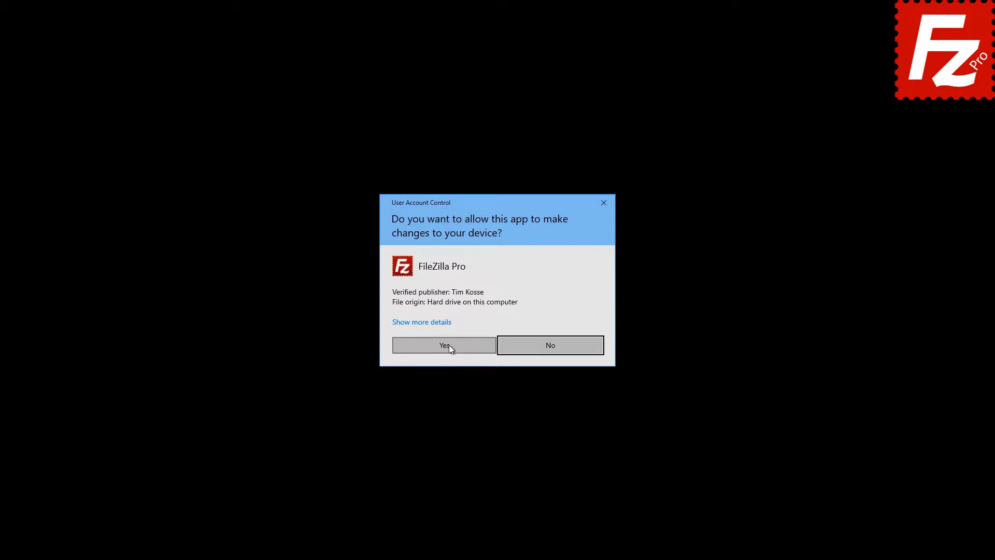
# Allow the installer to make changes, accept the license, and install for all users
pyautogui.click(449, 345)
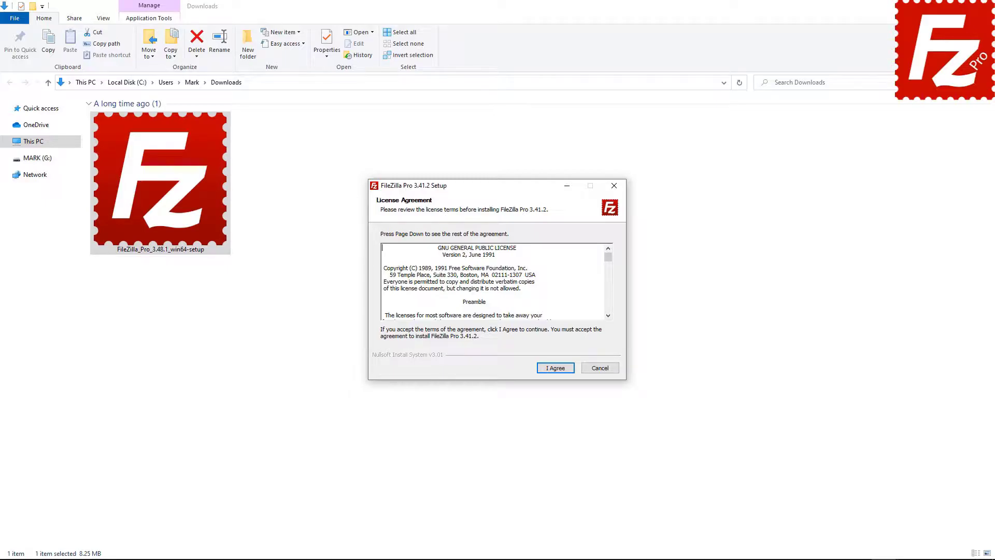
pyautogui.click(555, 368)
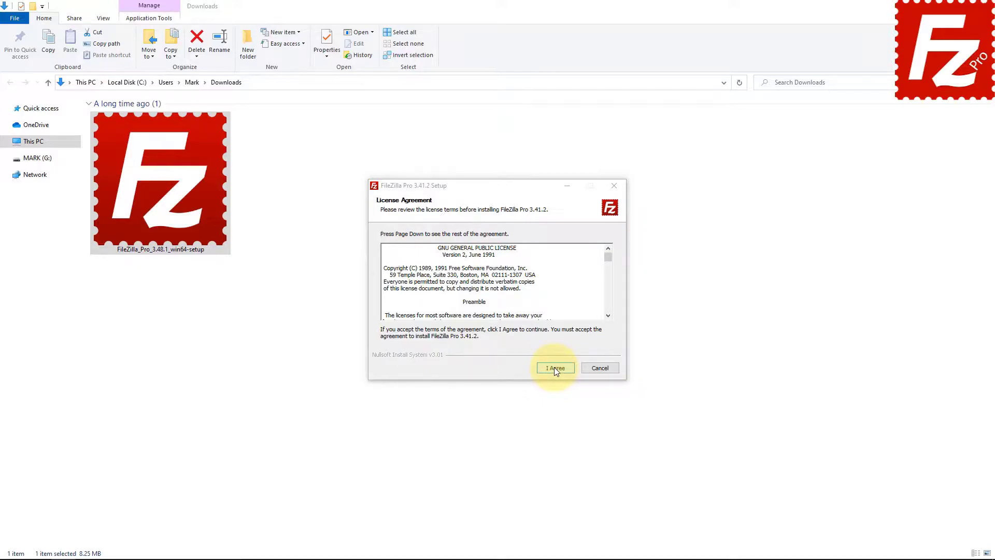
pyautogui.click(555, 368)
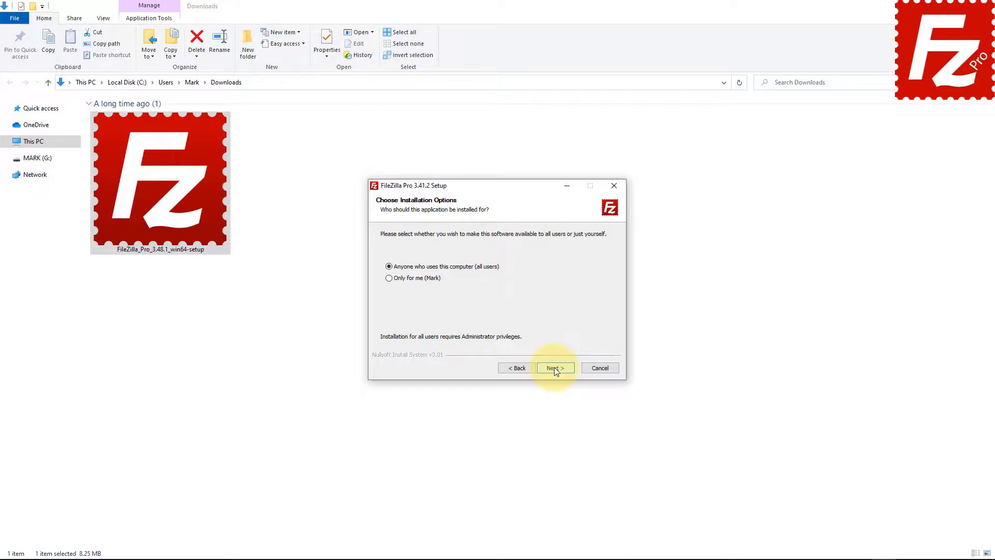
pyautogui.click(555, 368)
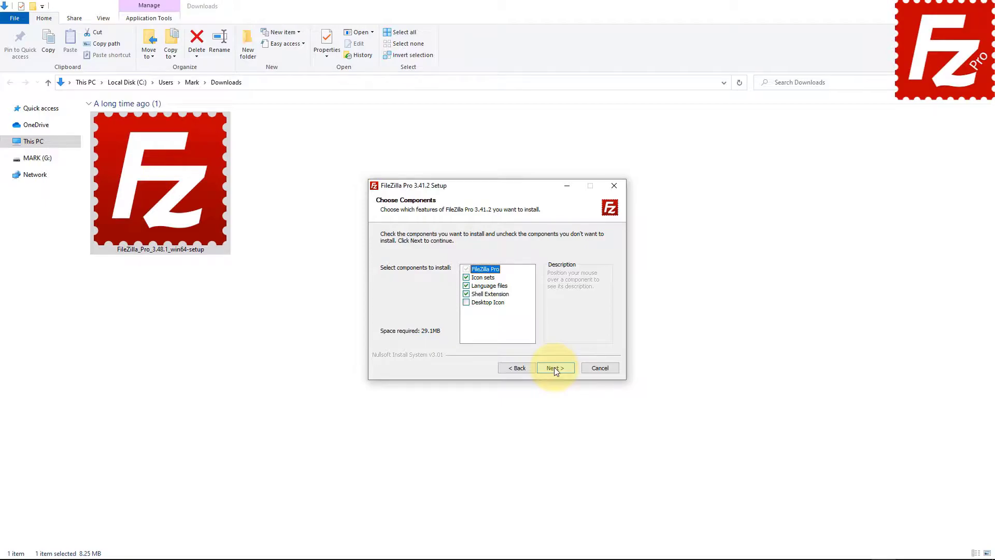
# Add a desktop icon and keep the default C:\Program Files\FileZilla Pro location
pyautogui.click(466, 303)
pyautogui.click(553, 368)
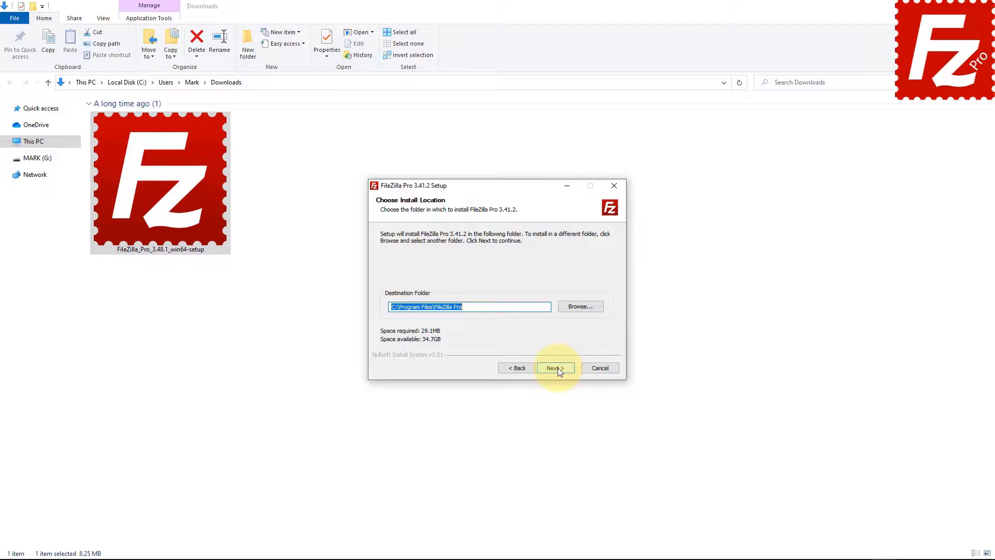
pyautogui.click(555, 368)
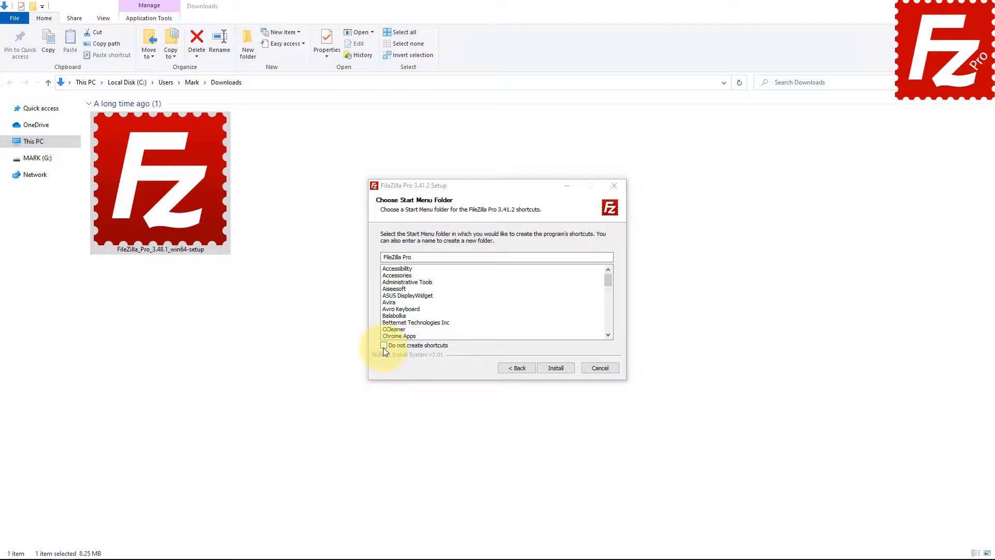
# Run the installation and finish setup with 'Start FileZilla now' enabled
pyautogui.click(556, 368)
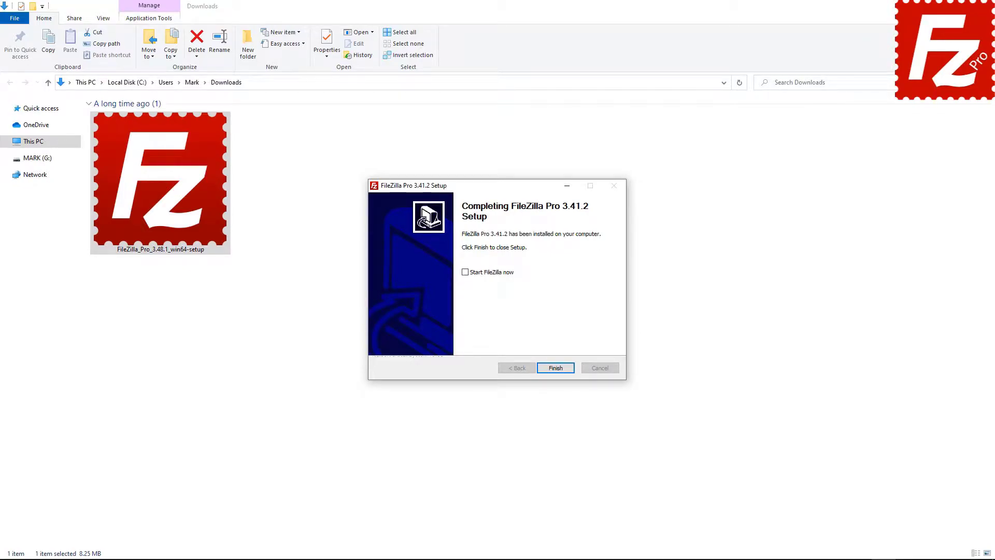
pyautogui.click(466, 274)
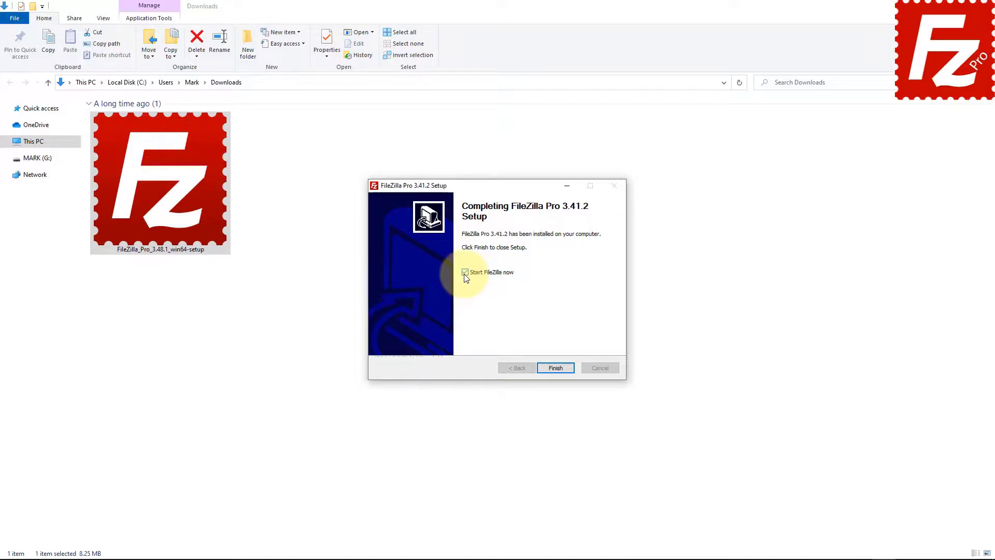
pyautogui.click(556, 368)
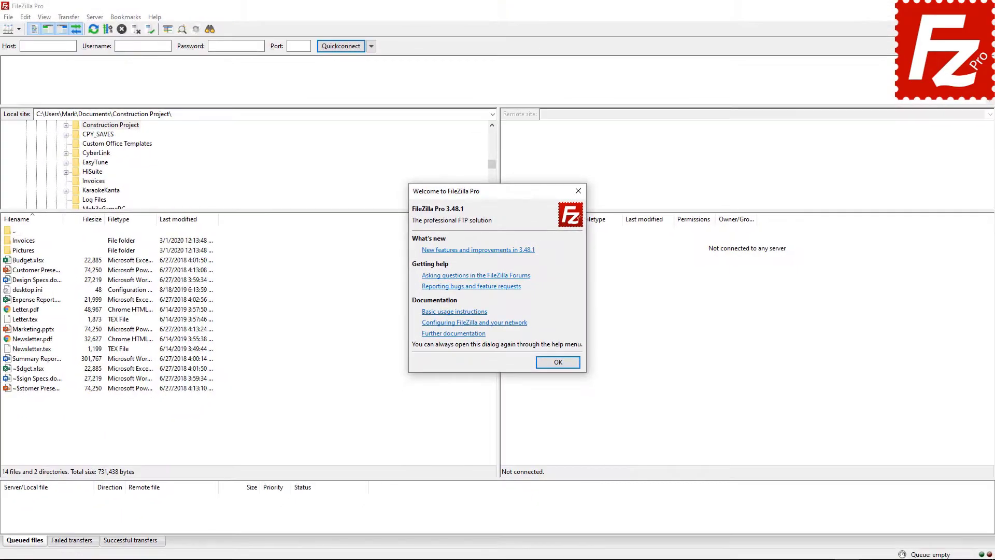
# Close the Welcome dialog, then reopen it via Help > Show welcome dialog
pyautogui.click(558, 363)
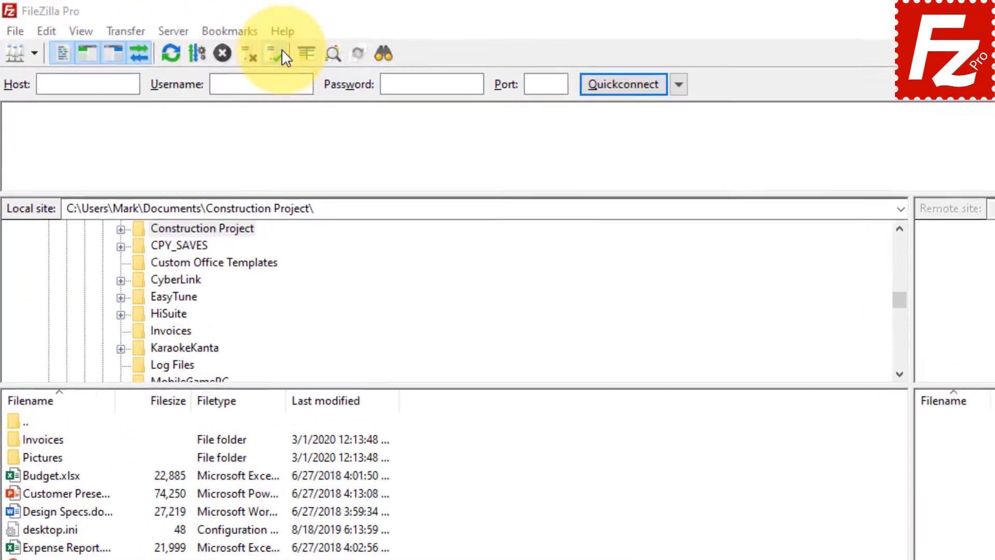
pyautogui.click(300, 36)
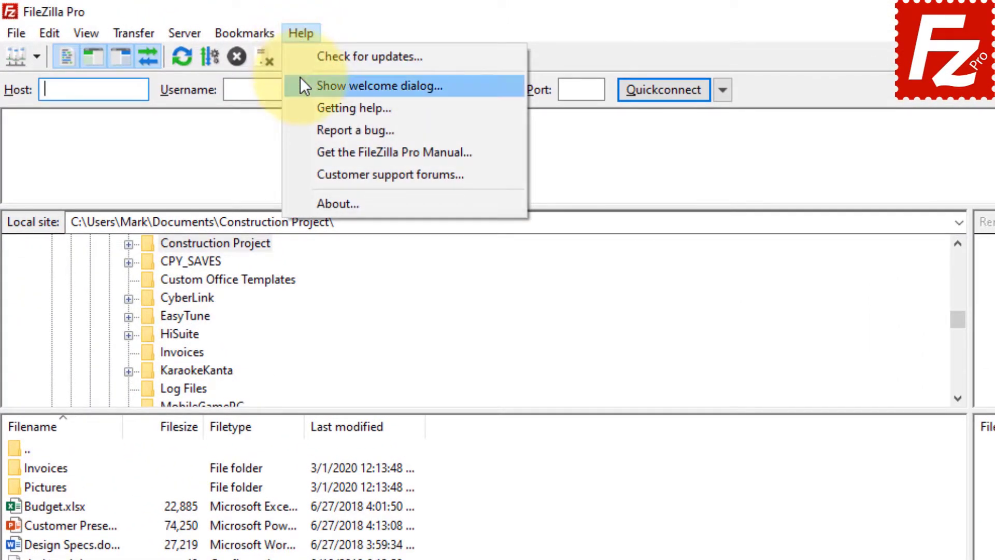
pyautogui.click(303, 84)
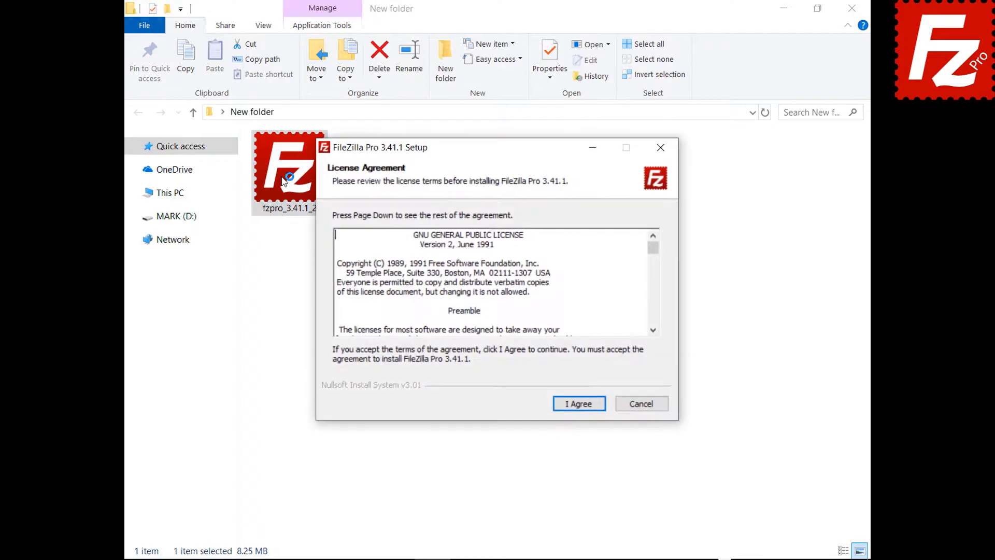
# Accept the license and install FileZilla Pro 3.41.1 with default components and location
pyautogui.click(577, 404)
pyautogui.click(577, 407)
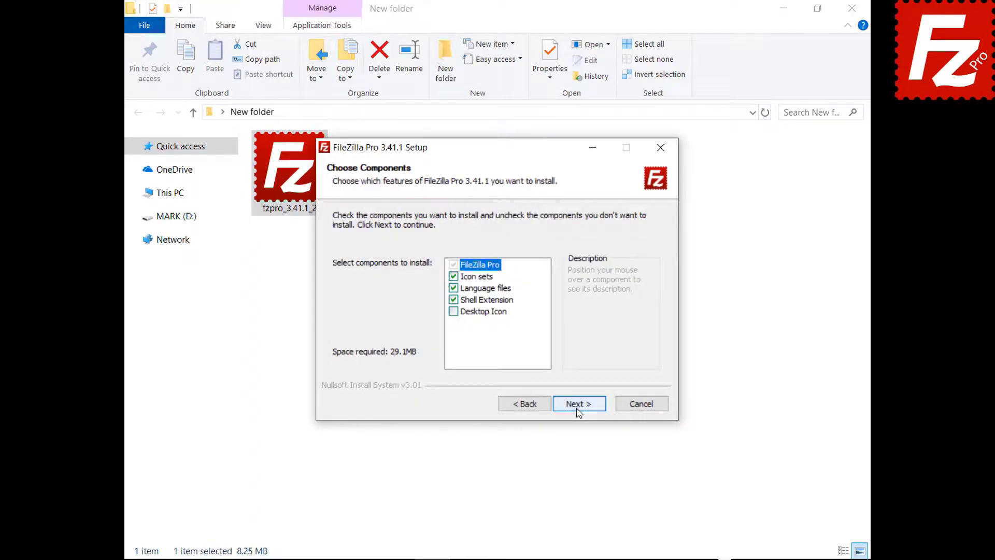
pyautogui.click(579, 410)
pyautogui.click(579, 409)
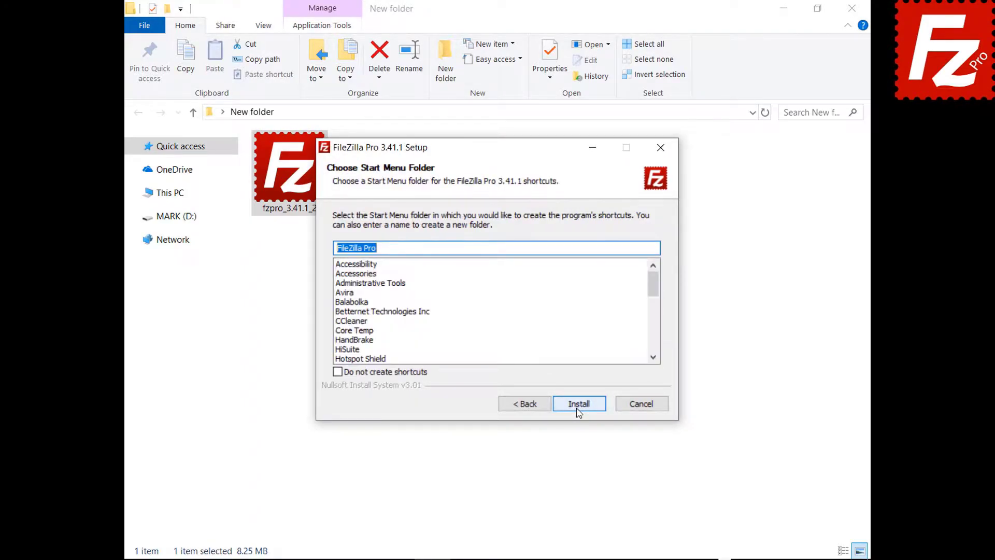
pyautogui.click(579, 410)
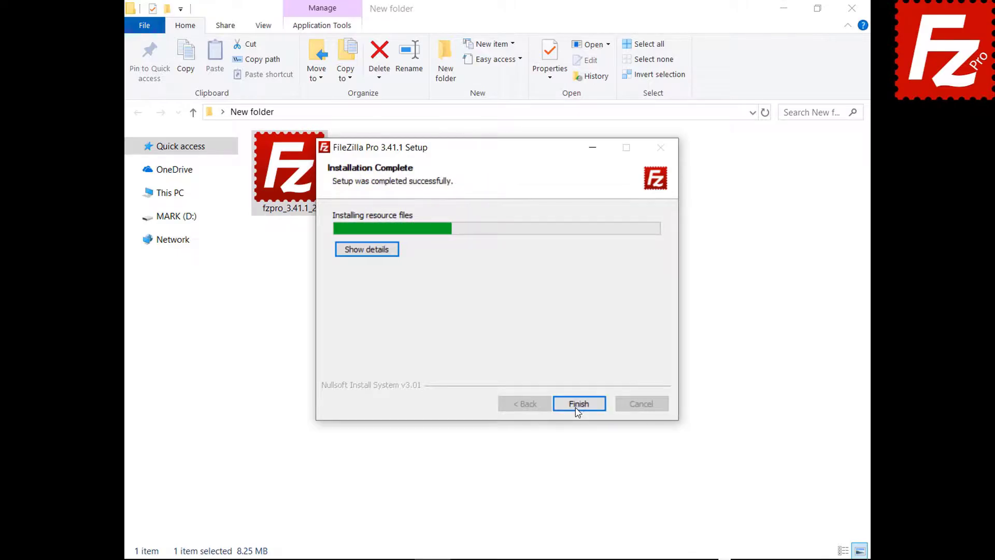
# Finish setup and request the update to version 3.41.2
pyautogui.click(578, 408)
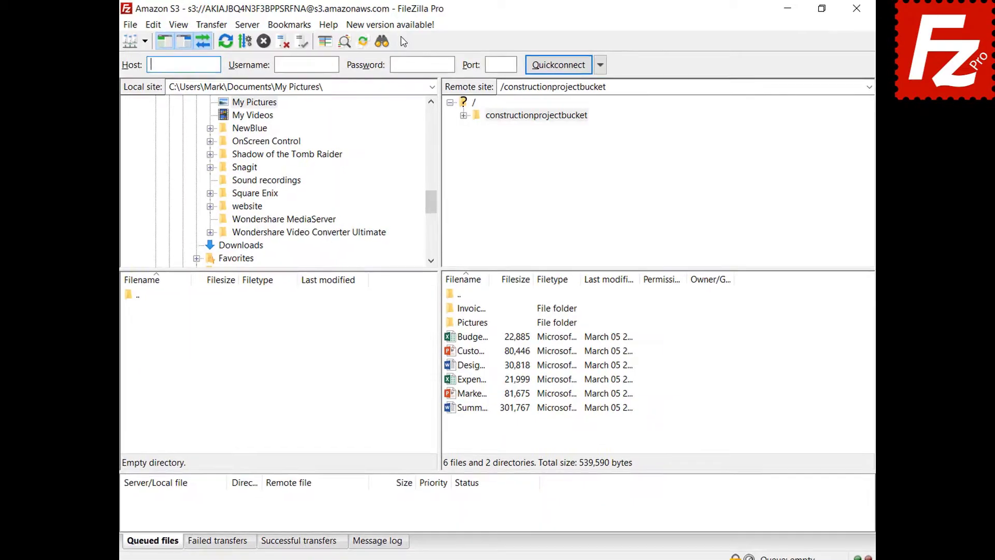
pyautogui.click(386, 31)
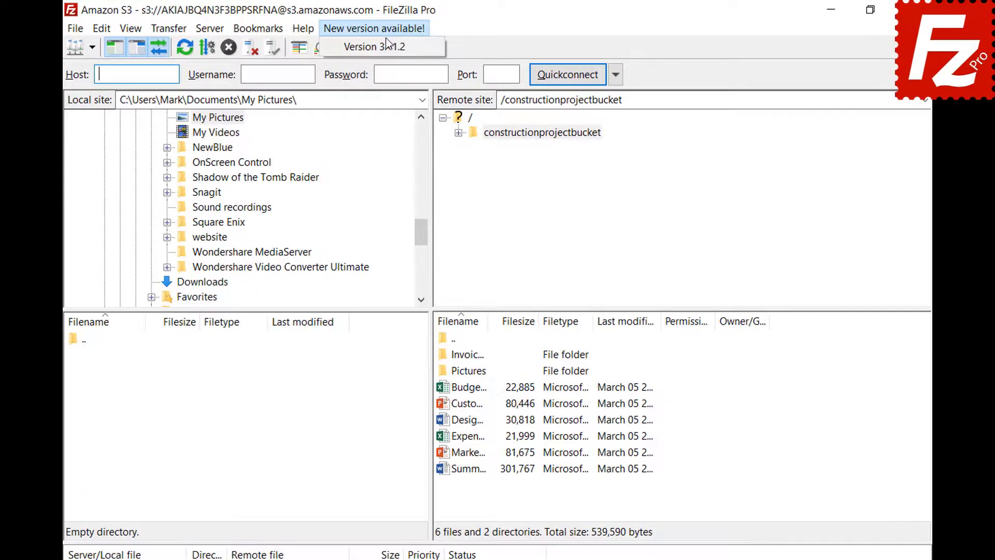
pyautogui.click(387, 50)
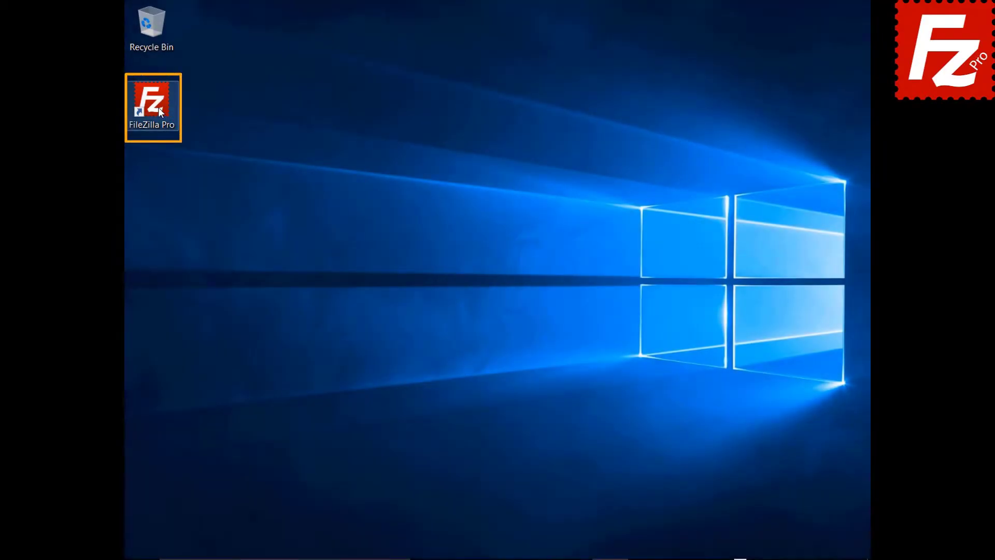
# Launch FileZilla Pro and choose registering with purchase details from Help > Check for updates
pyautogui.doubleClick(161, 111)
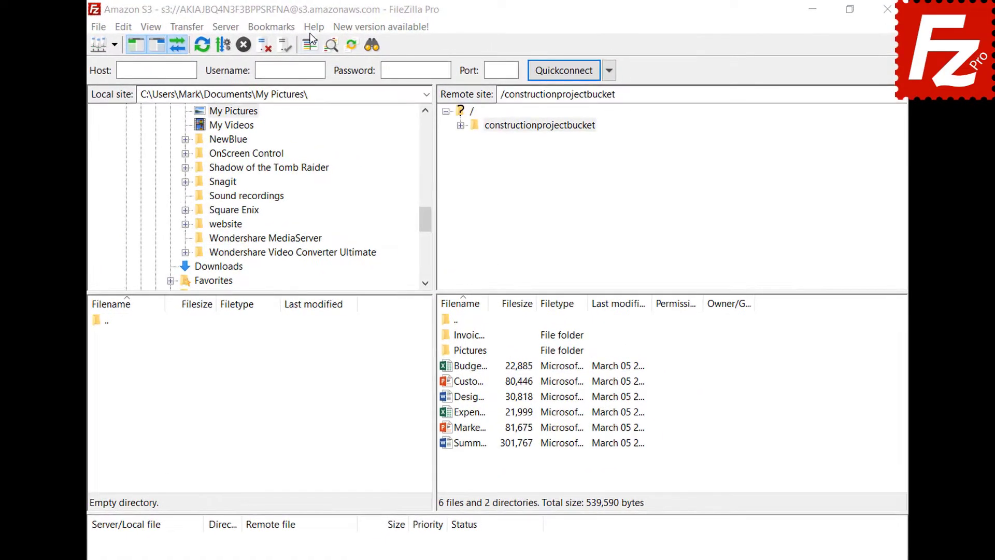
pyautogui.click(313, 26)
pyautogui.click(313, 45)
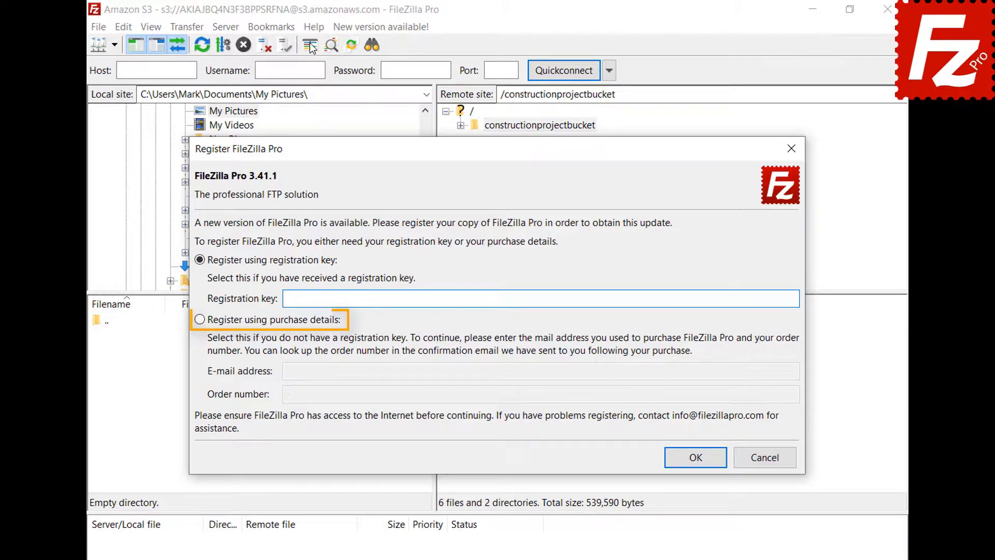
pyautogui.click(200, 322)
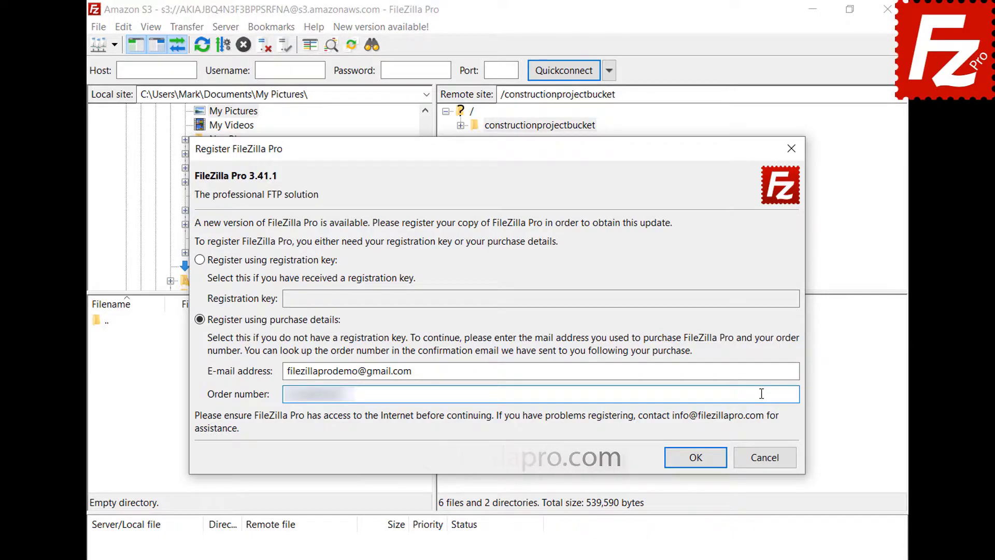
# Submit the registration and dismiss the 'Registration failed' wrong-clock error
pyautogui.click(701, 457)
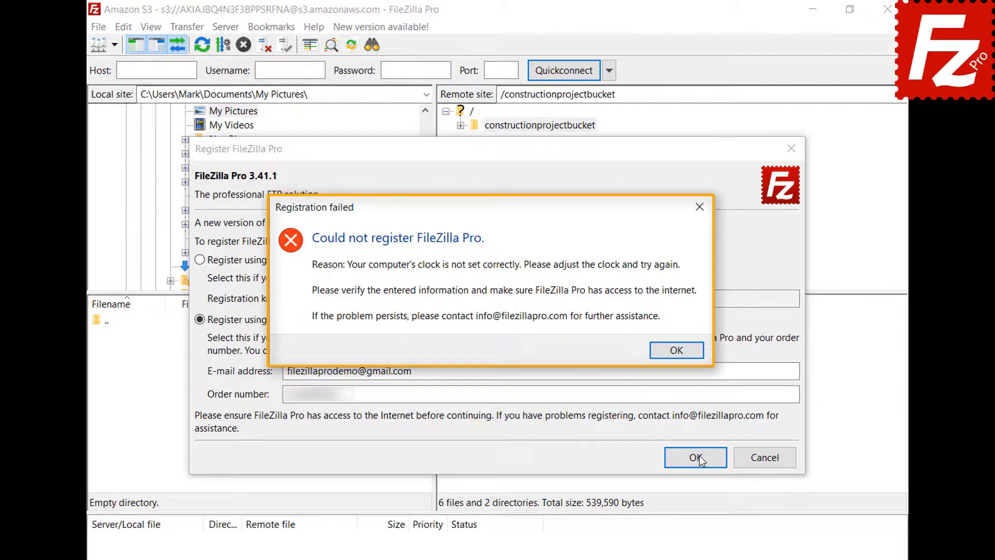
pyautogui.click(677, 357)
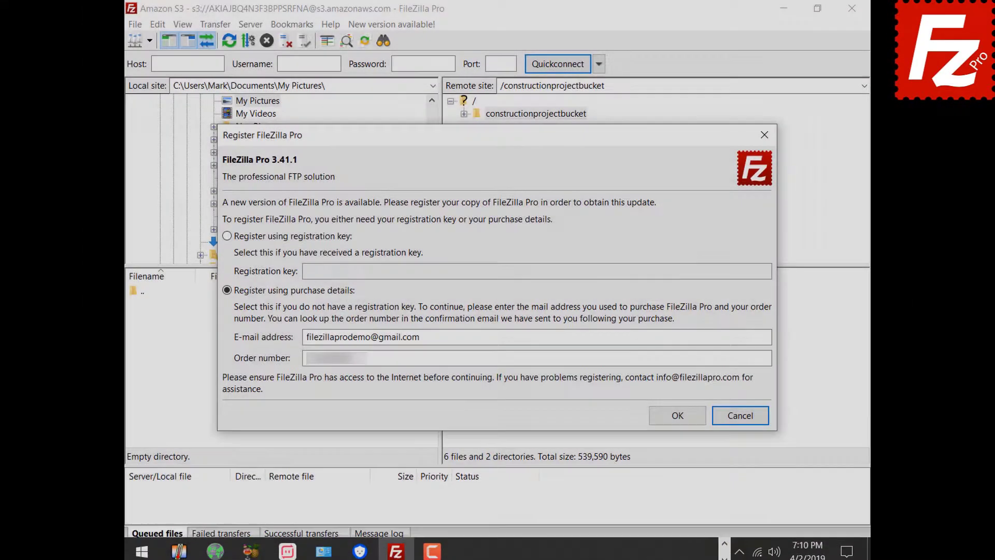
# Turn on 'Set time automatically' in Windows date settings, then resubmit the FileZilla registration
pyautogui.rightClick(837, 555)
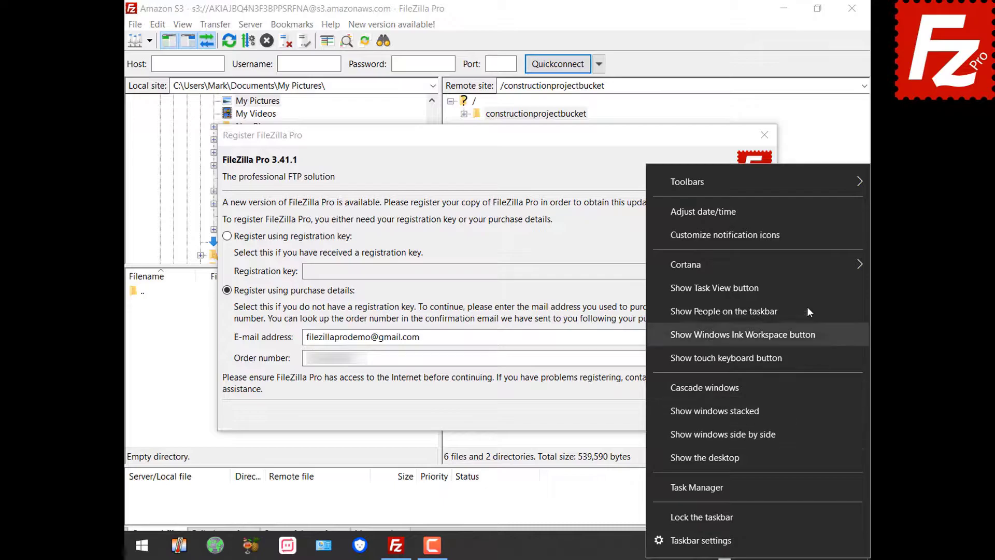
pyautogui.click(798, 216)
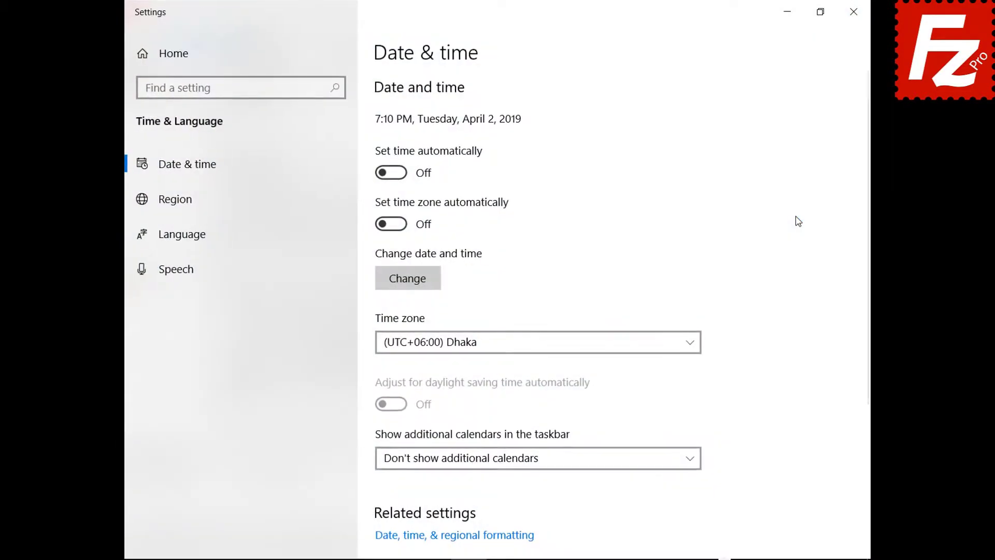
pyautogui.click(394, 173)
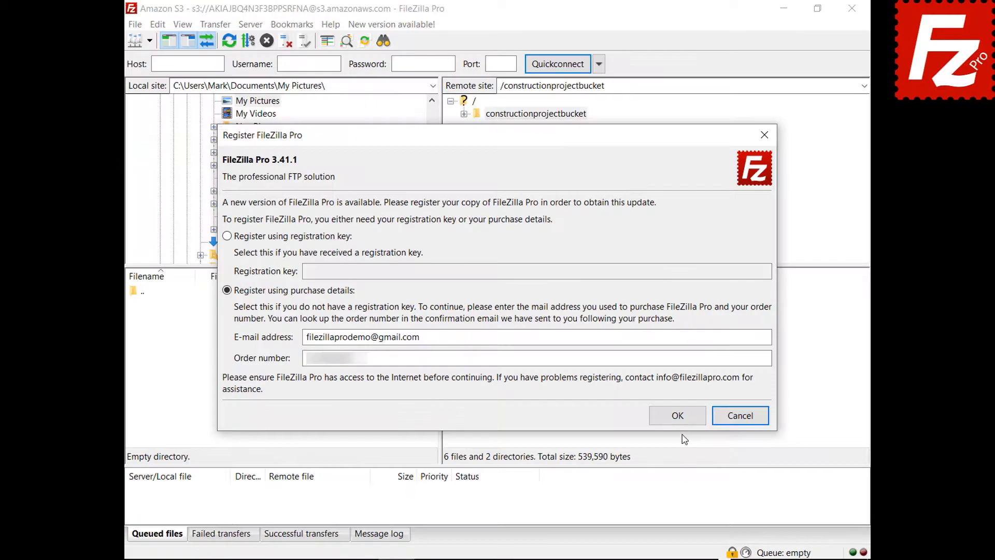
pyautogui.click(683, 423)
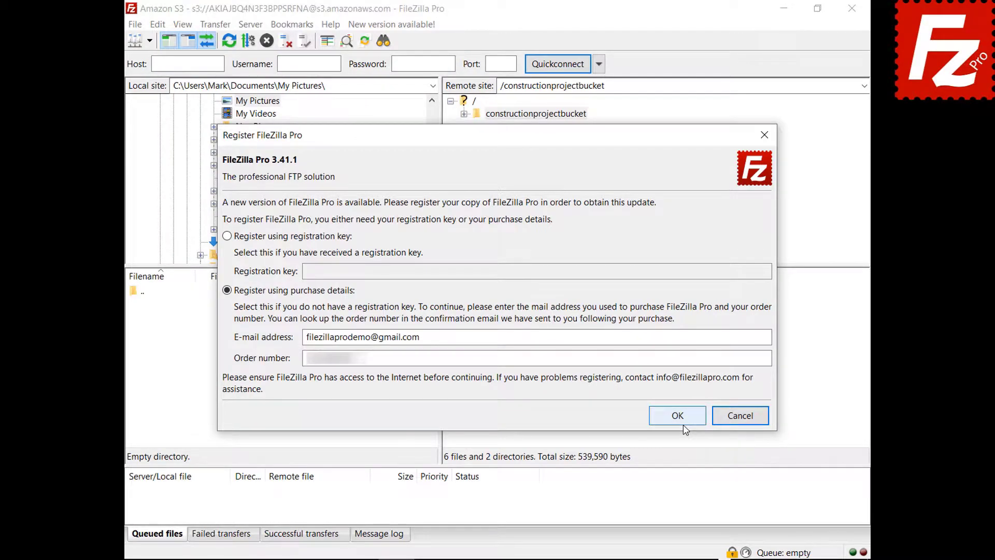
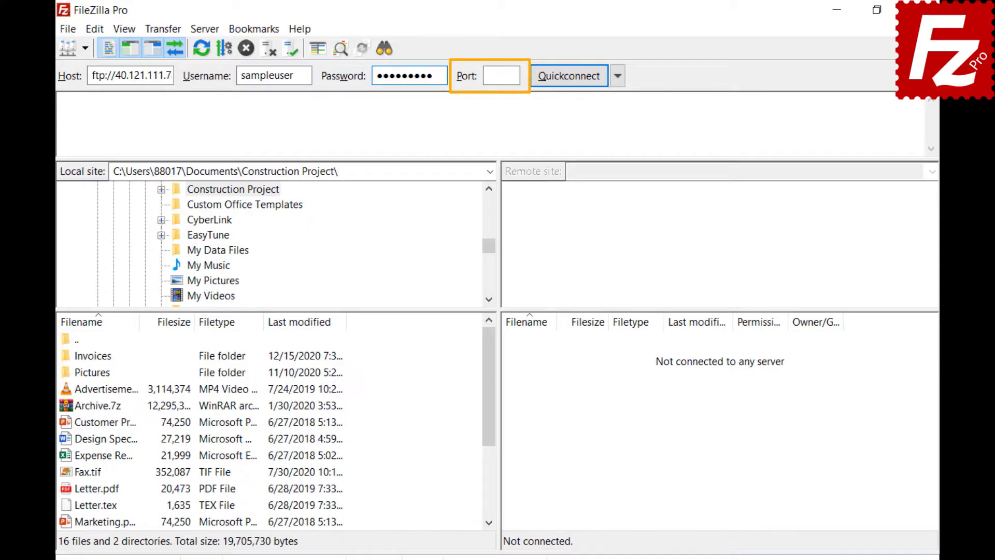
# Connect with Quickconnect and view the recent quick-connection history
pyautogui.click(568, 77)
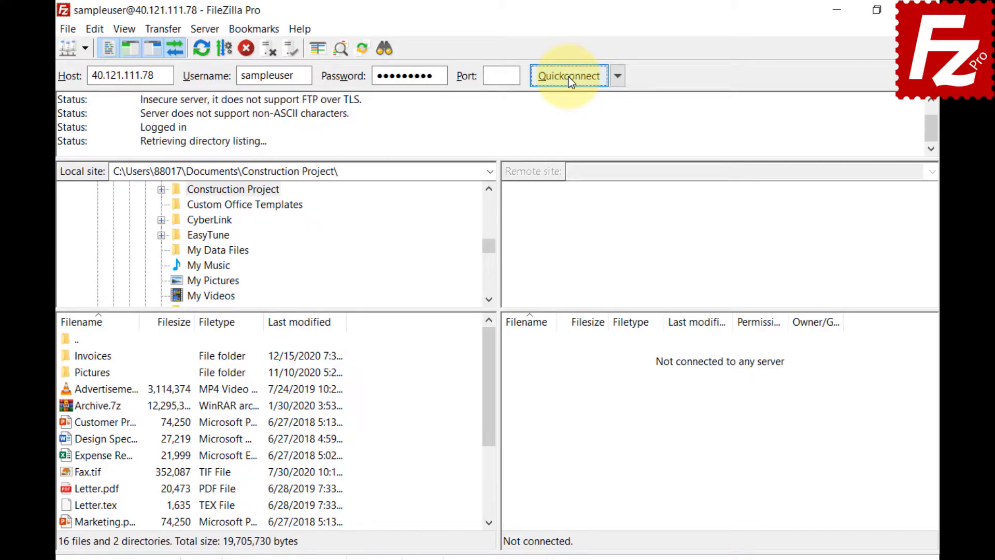
pyautogui.click(617, 82)
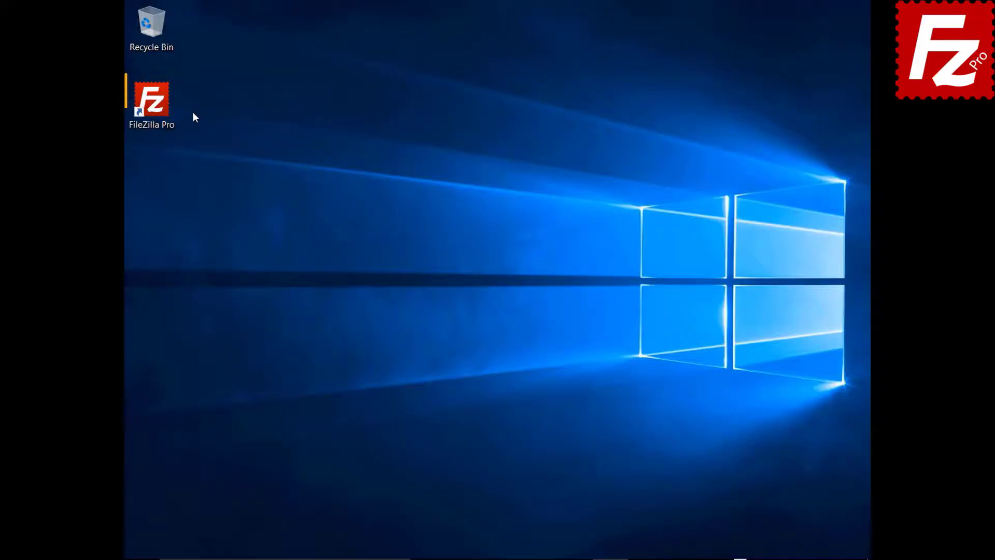
# Launch FileZilla Pro and add a new Site Manager entry named My Server
pyautogui.doubleClick(157, 107)
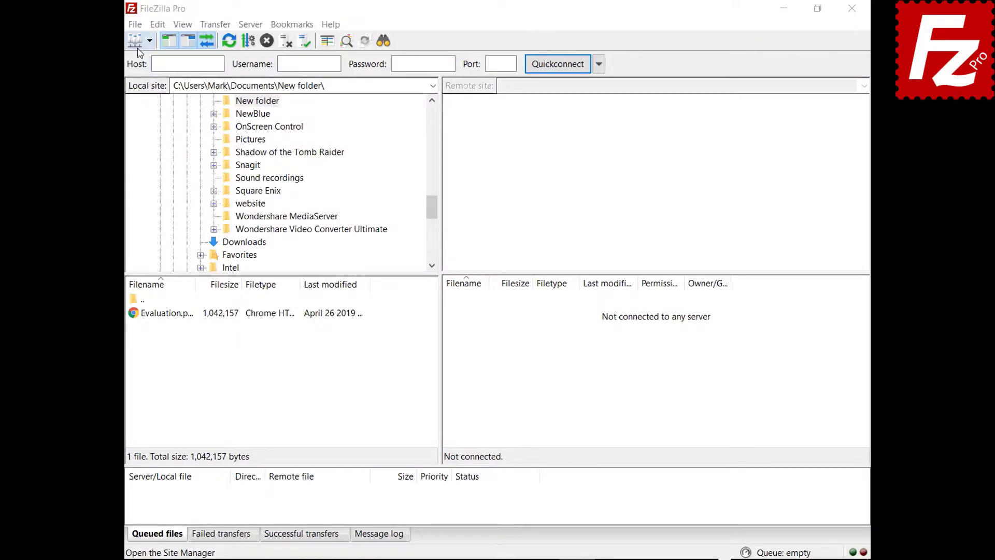
pyautogui.click(134, 25)
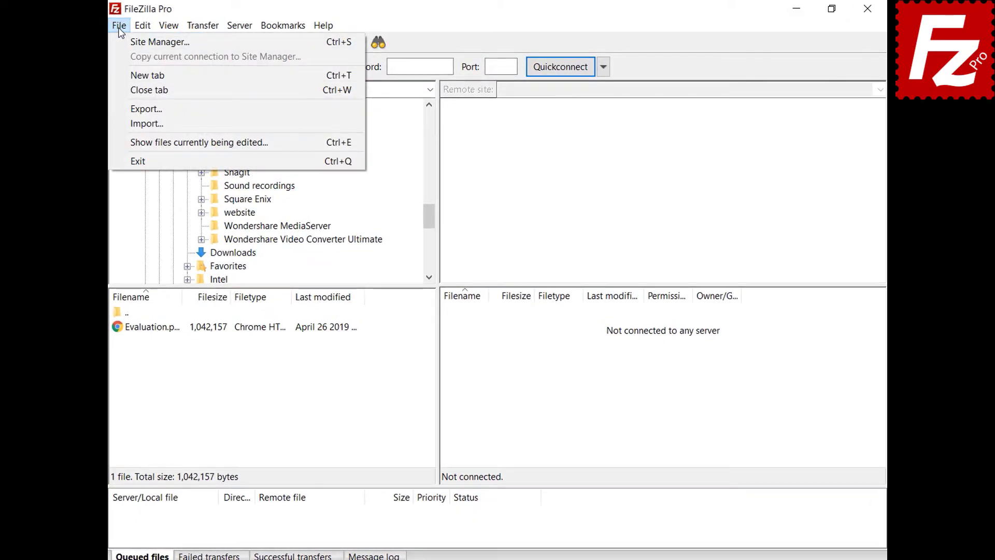
pyautogui.click(121, 43)
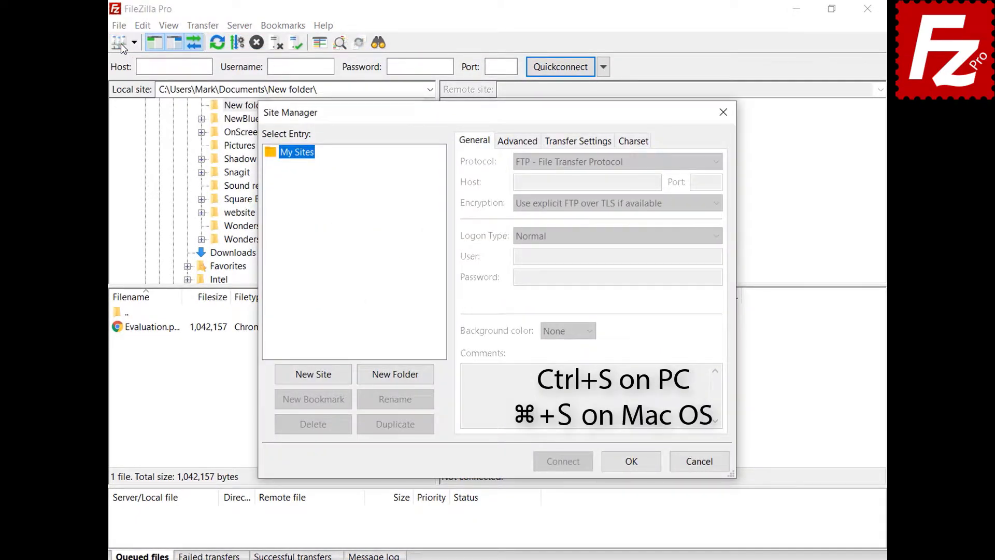
pyautogui.click(315, 376)
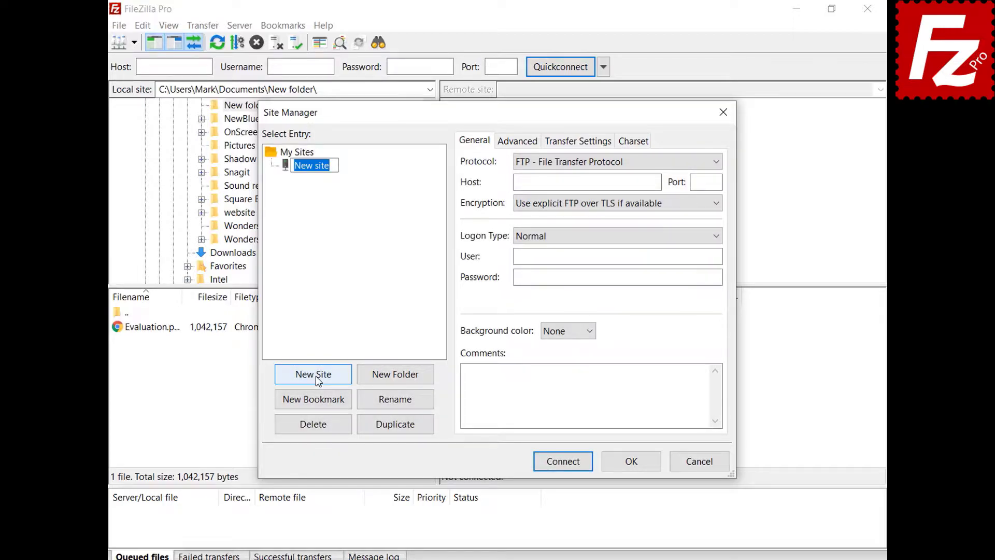
pyautogui.write('My Server')
# Fill in host 40.121.111.78, port 21, user name and password, and set a Green background
pyautogui.click(656, 183)
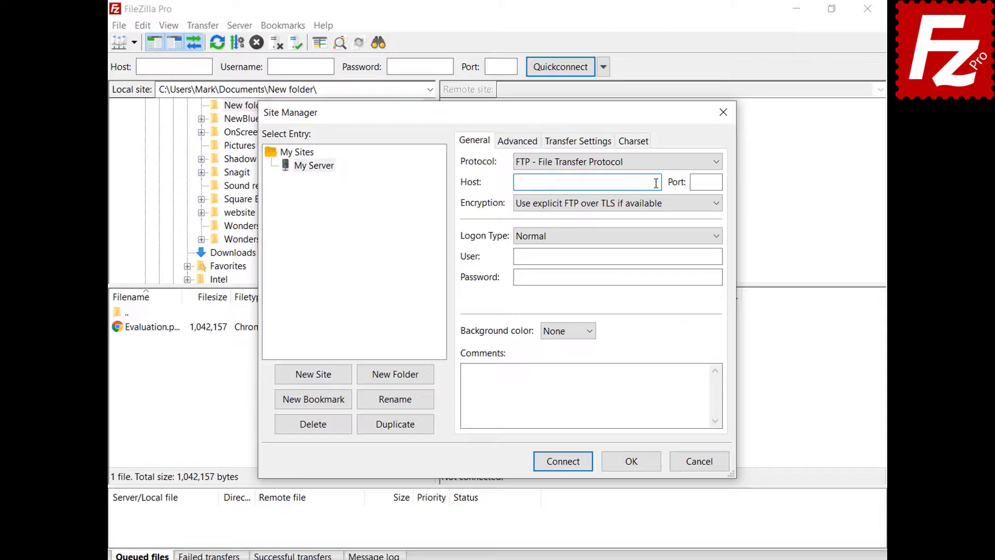
pyautogui.write('40.121.111.78')
pyautogui.press('Tab')
pyautogui.write('21')
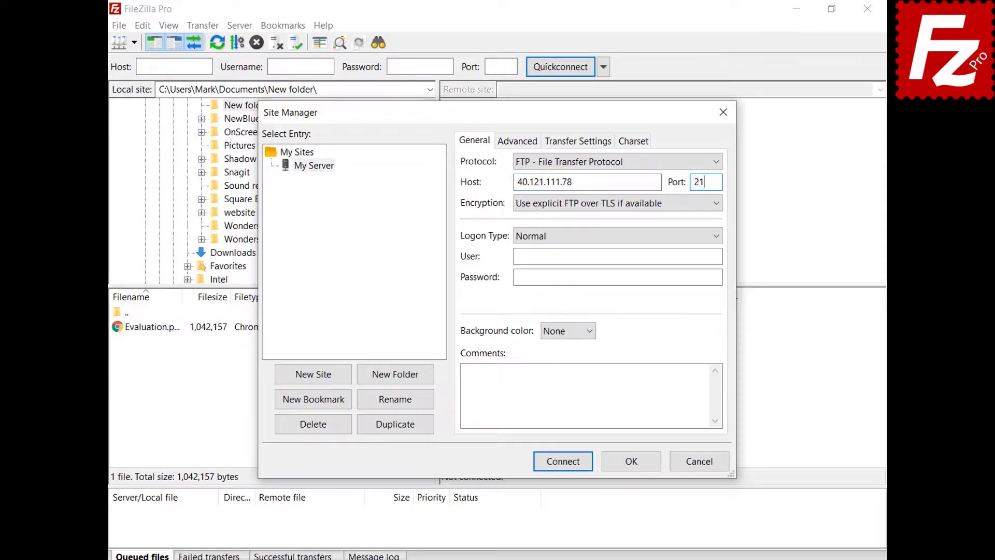
pyautogui.click(718, 257)
pyautogui.write('filezillaprotutorial')
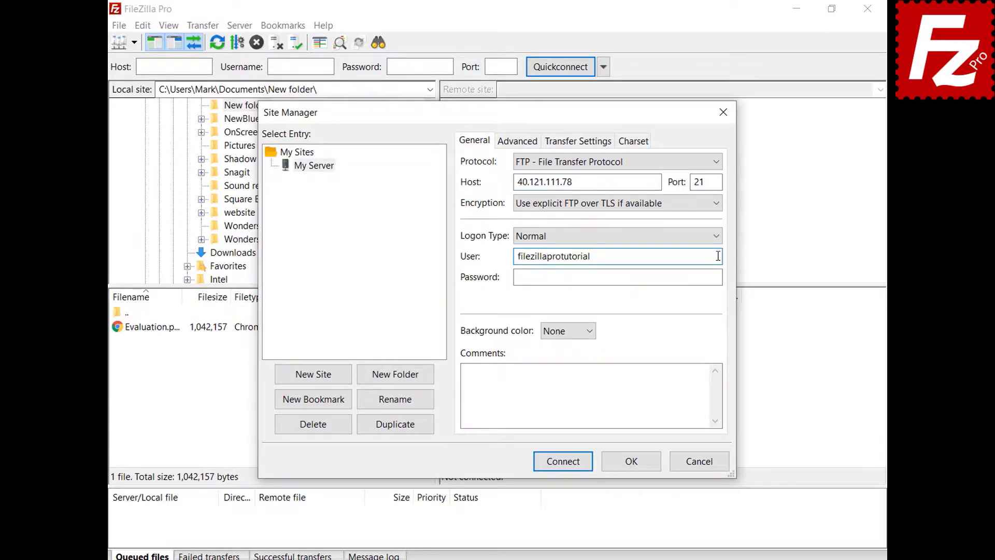
pyautogui.click(719, 276)
pyautogui.hotkey('ctrl', 'v')
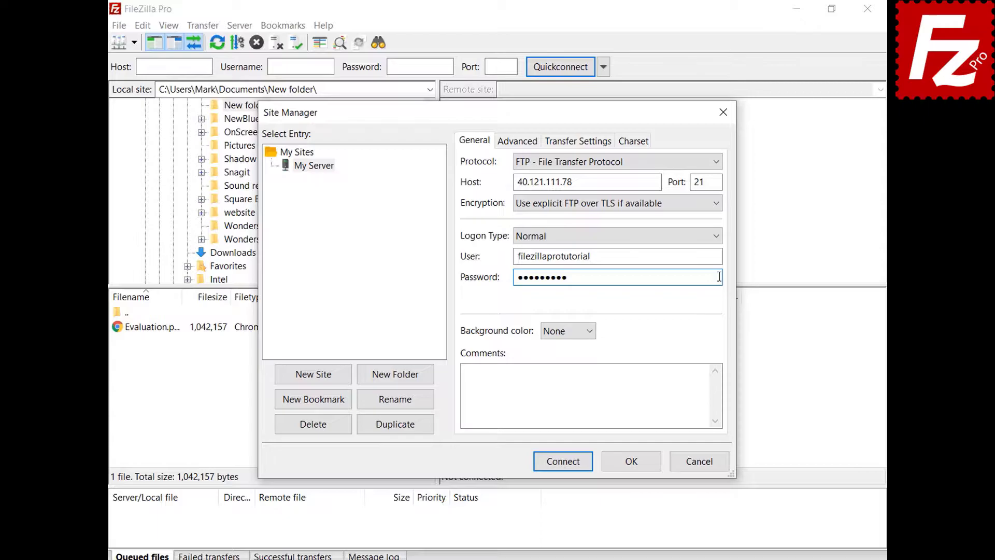
pyautogui.click(590, 333)
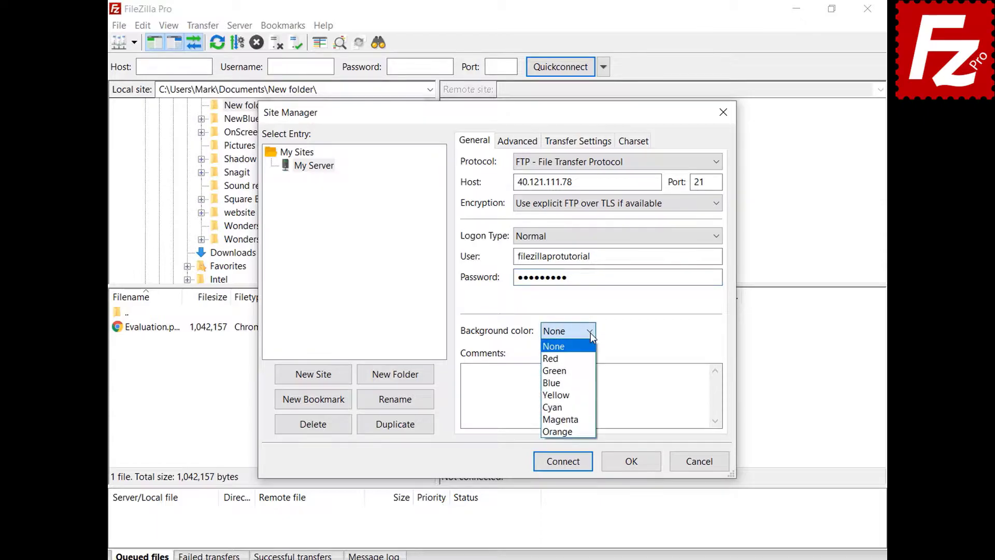
pyautogui.click(588, 371)
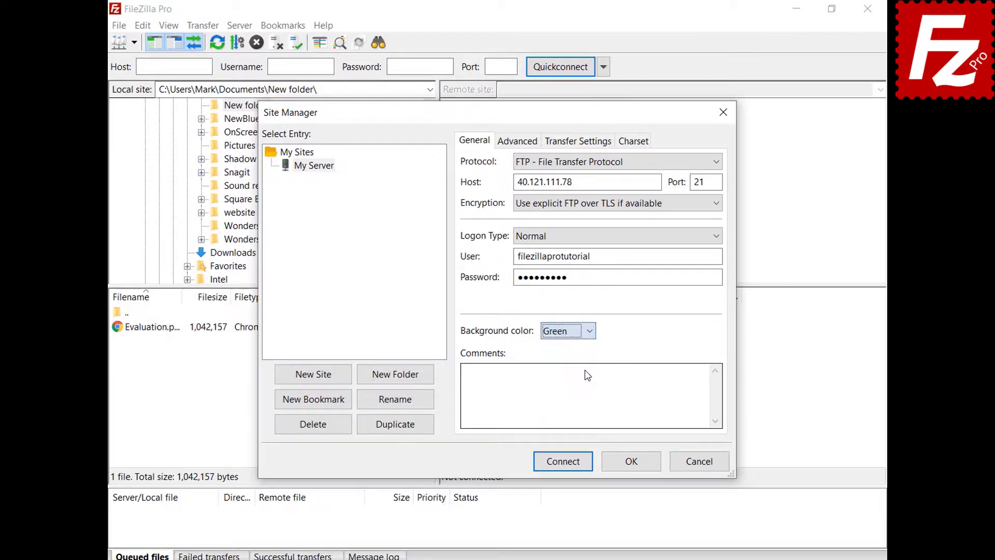
# Review My Server's Advanced, Transfer Settings and Charset tabs, keep Server Type on autodetect, and save
pyautogui.click(507, 148)
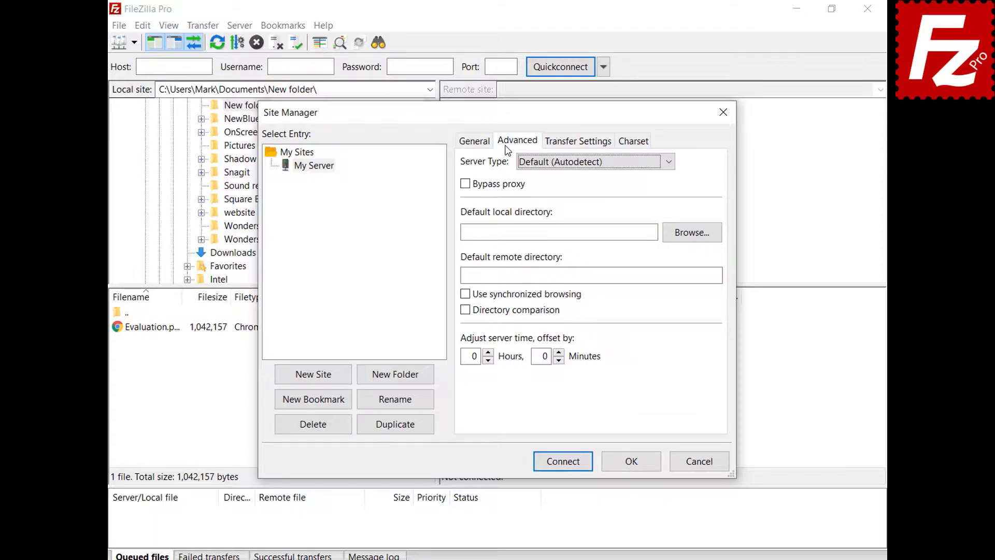
pyautogui.click(668, 164)
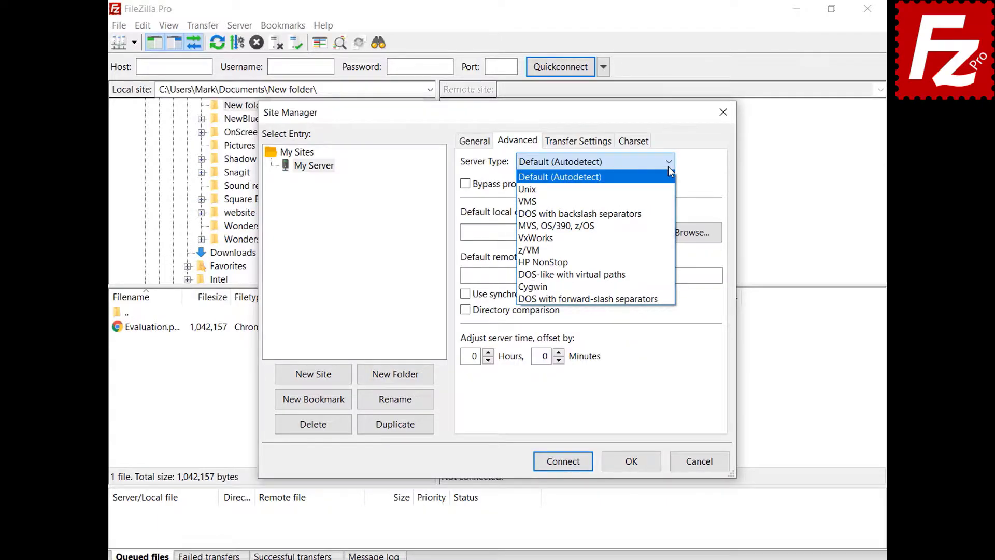
pyautogui.click(669, 168)
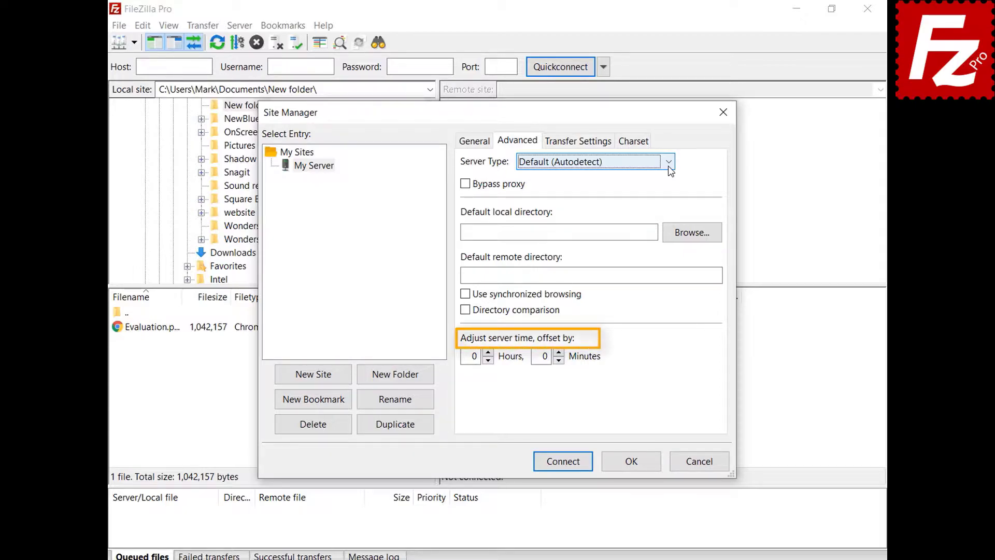
pyautogui.click(579, 143)
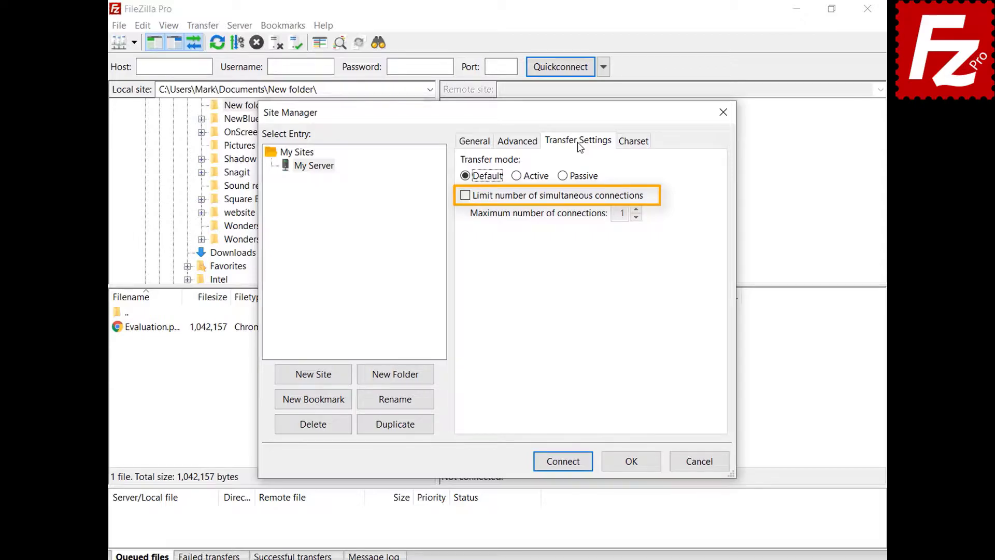
pyautogui.click(633, 141)
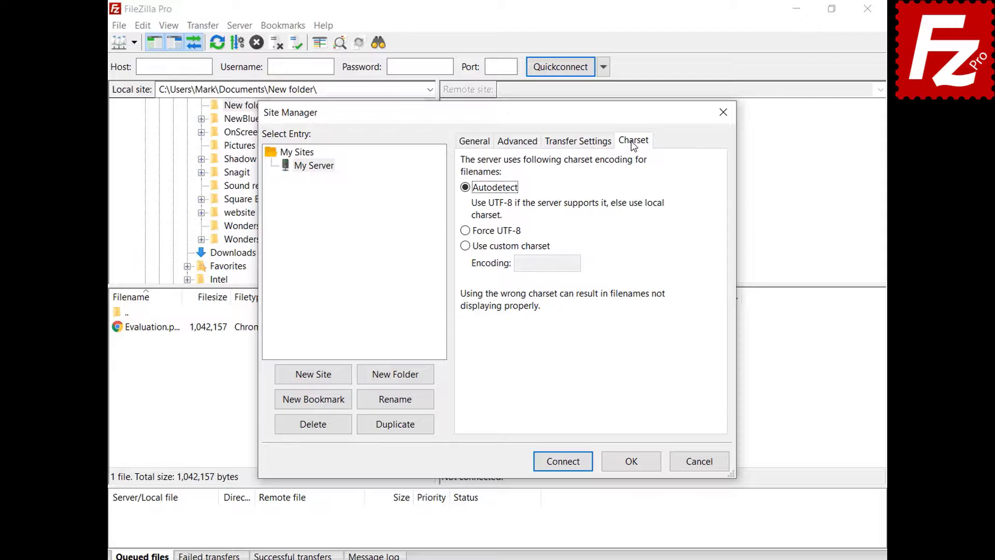
pyautogui.click(631, 461)
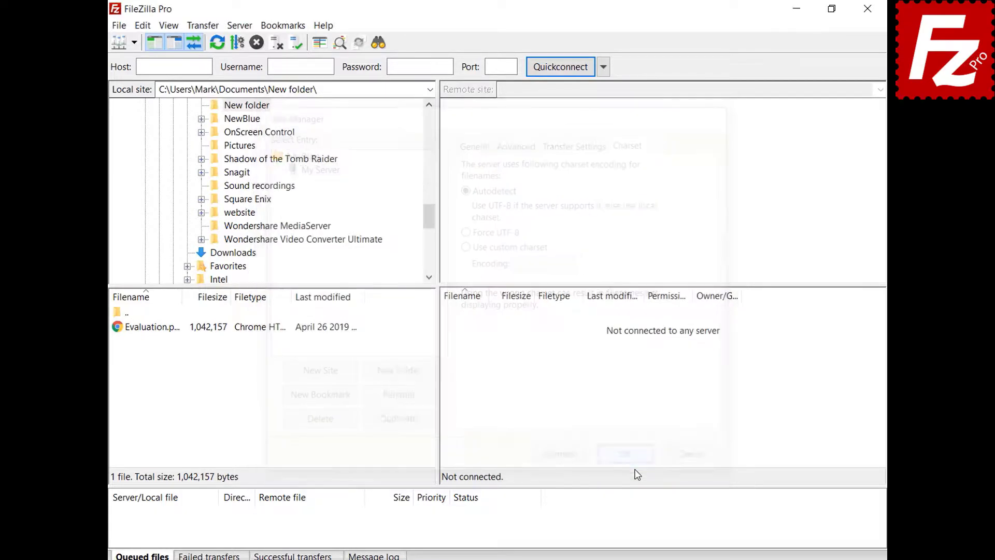
# Connect to My Server from the saved-sites list and create a Sites folder in the Site Manager
pyautogui.click(134, 43)
pyautogui.click(138, 61)
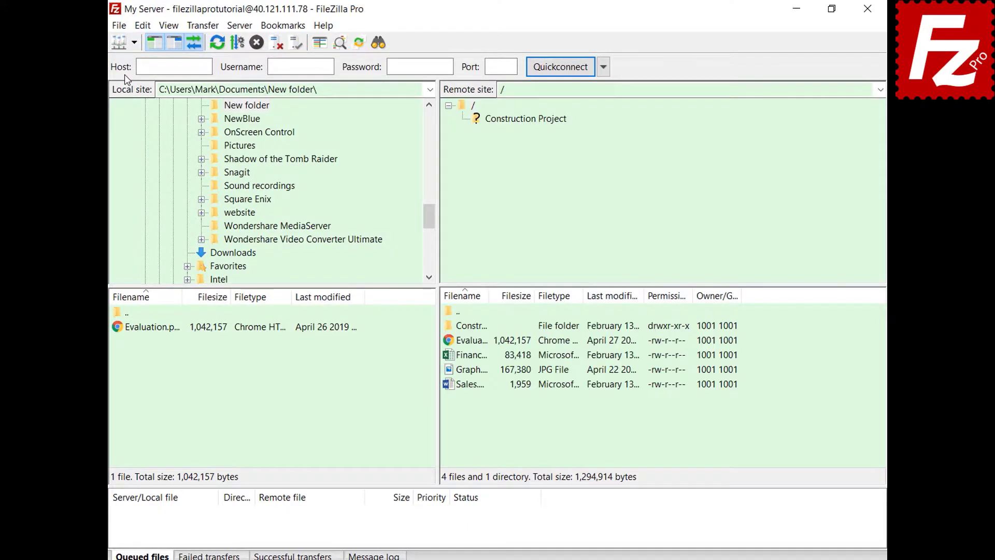
pyautogui.hotkey('ctrl', 's')
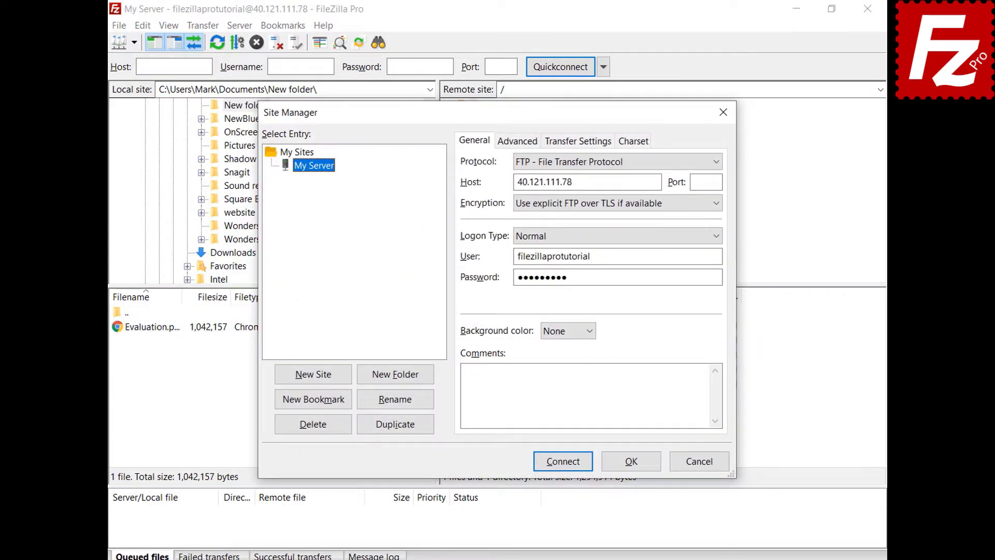
pyautogui.click(397, 375)
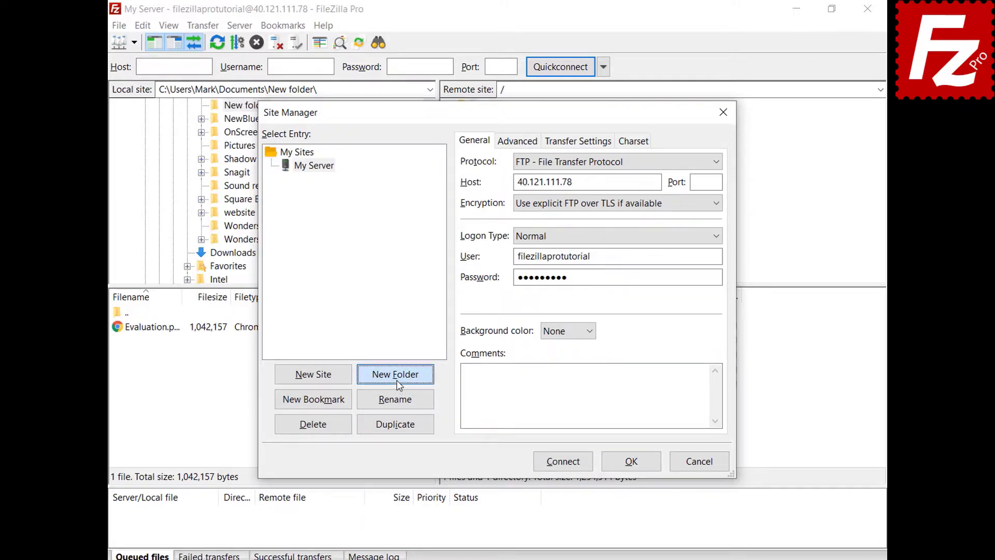
pyautogui.write('Sites')
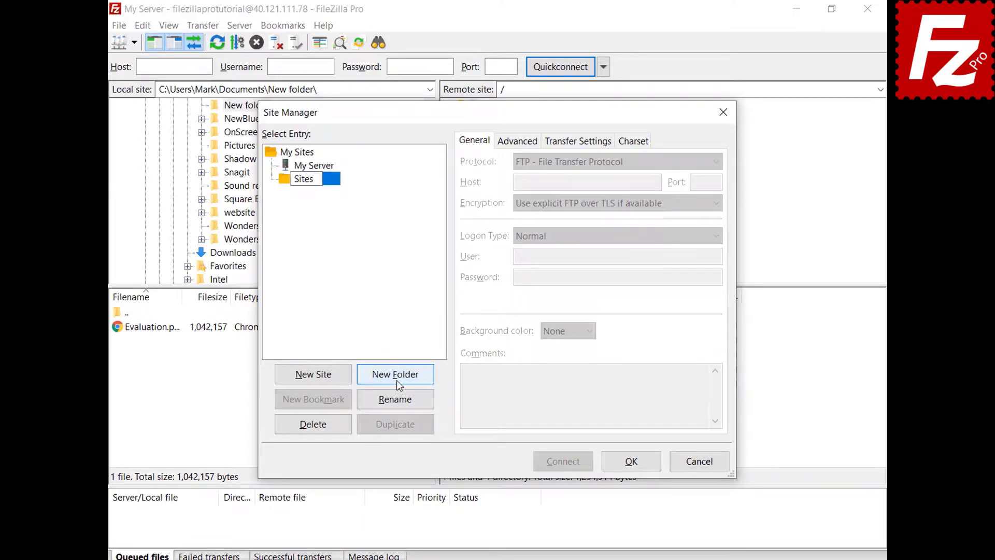
pyautogui.press('Return')
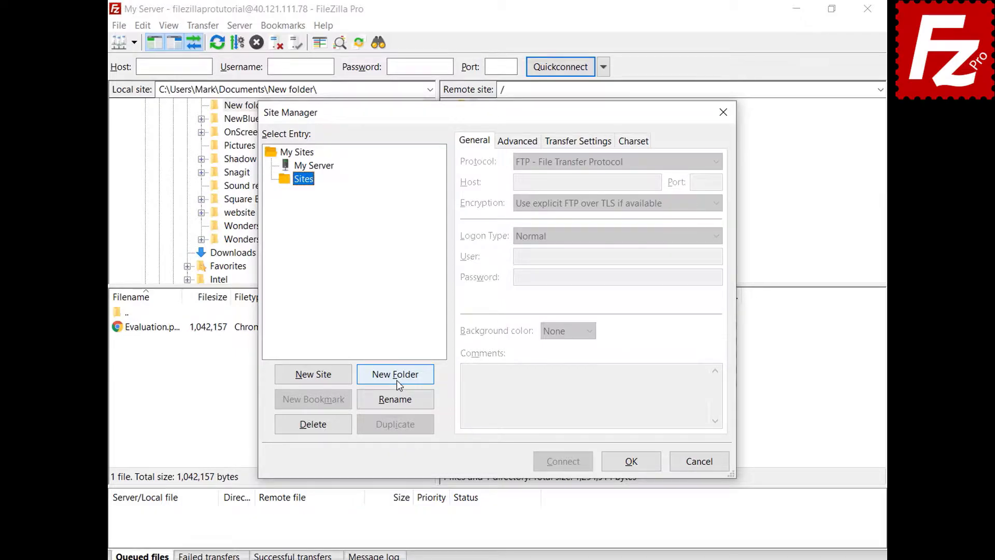
# Move My Server into the Sites folder and save the Site Manager
pyautogui.click(327, 169)
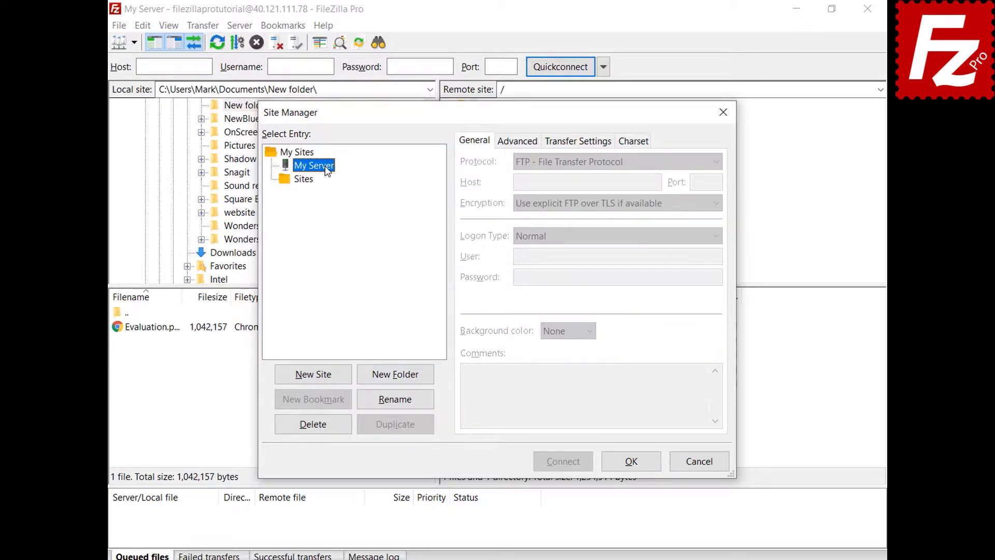
pyautogui.moveTo(326, 169); pyautogui.dragTo(312, 185)
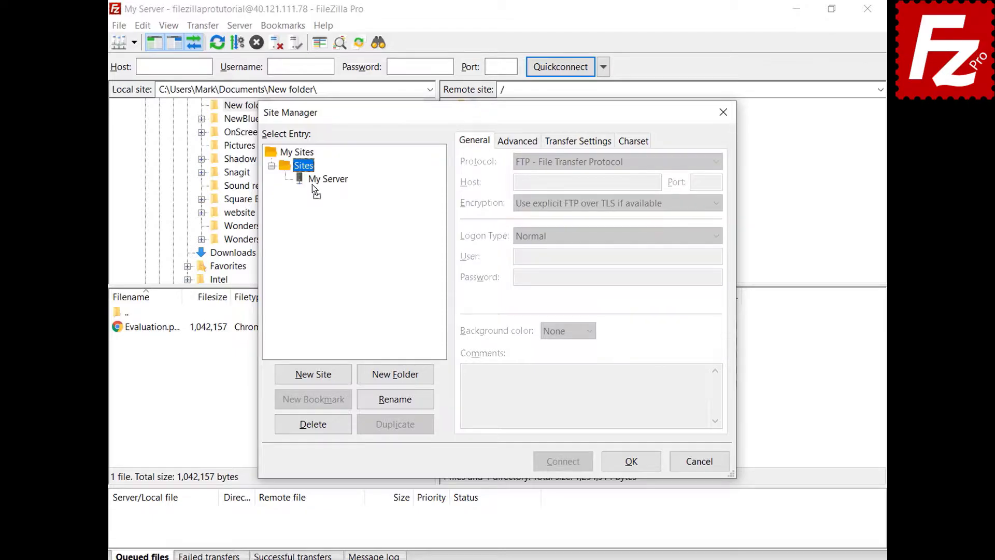
pyautogui.click(632, 461)
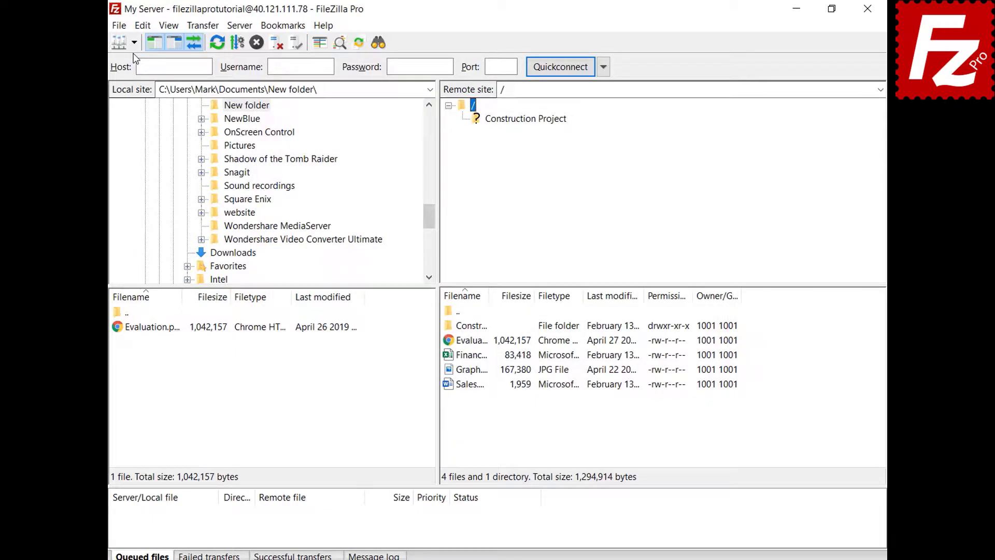
# Check the saved sites now grouped under Sites and review My Server's connection details
pyautogui.click(134, 42)
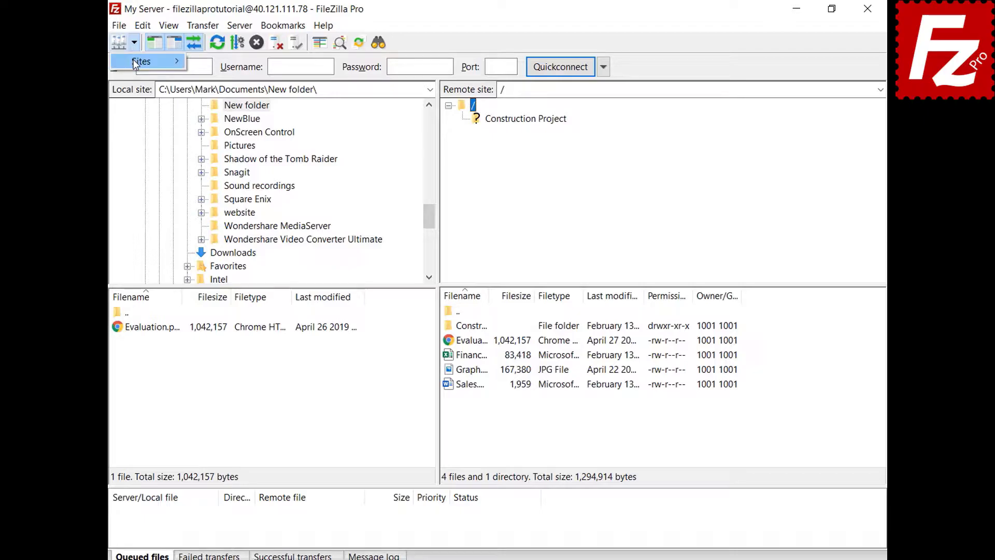
pyautogui.moveTo(132, 59)
pyautogui.press('Escape')
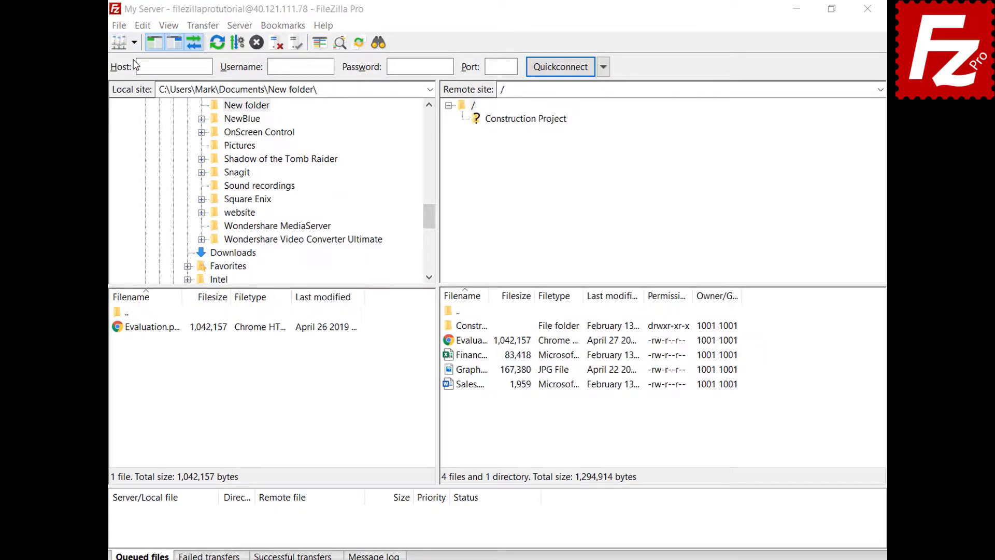
pyautogui.click(330, 178)
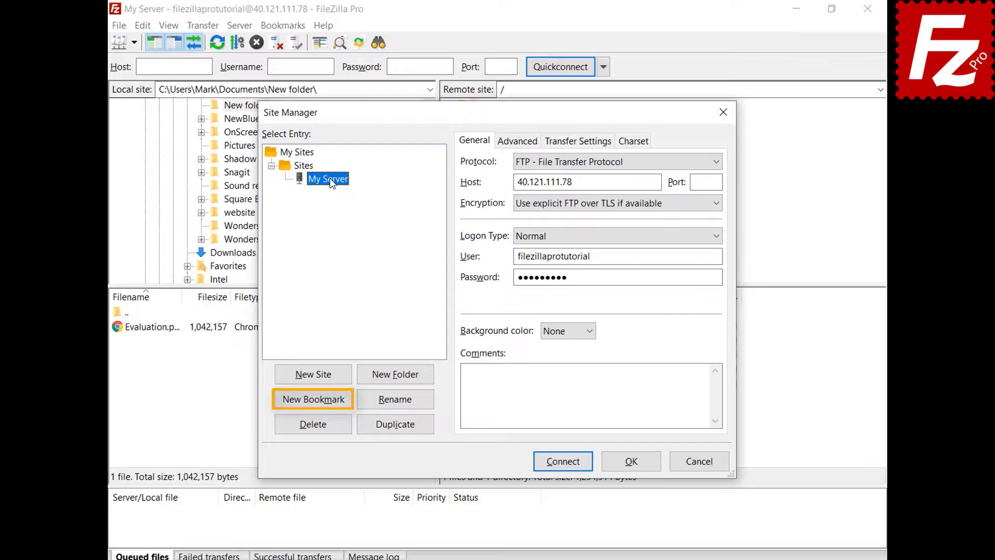
pyautogui.click(635, 464)
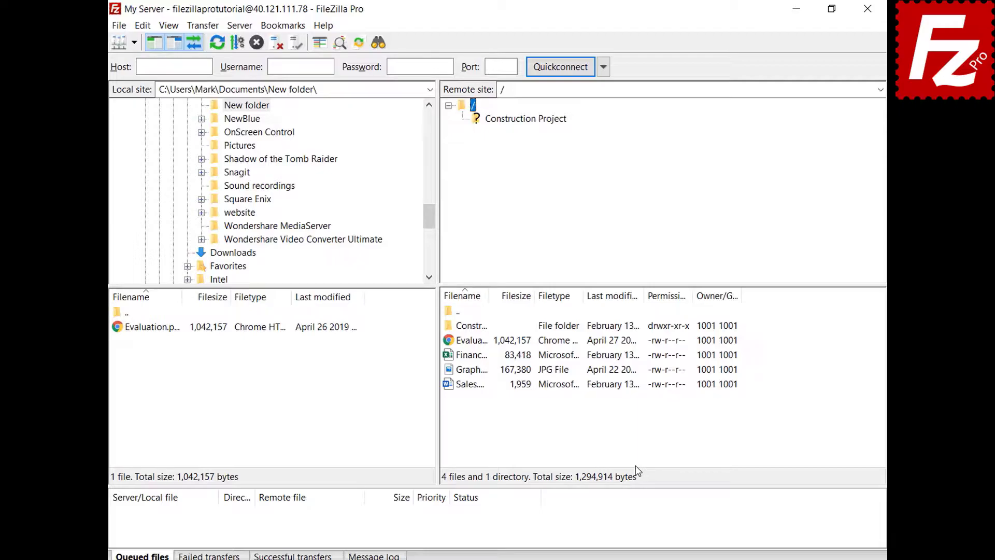
pyautogui.click(143, 26)
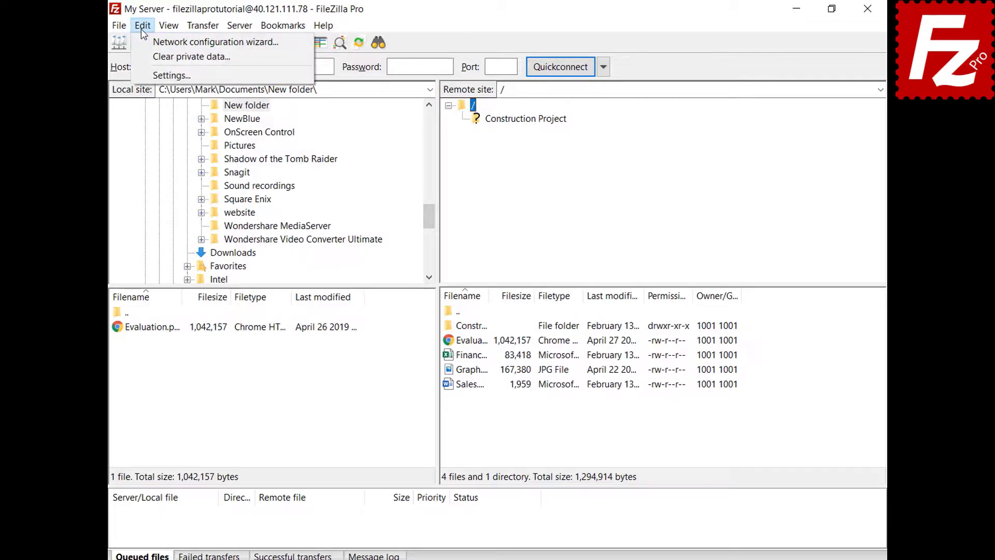
# Open Edit > Settings on the Interface page to see its startup and layout options
pyautogui.click(149, 77)
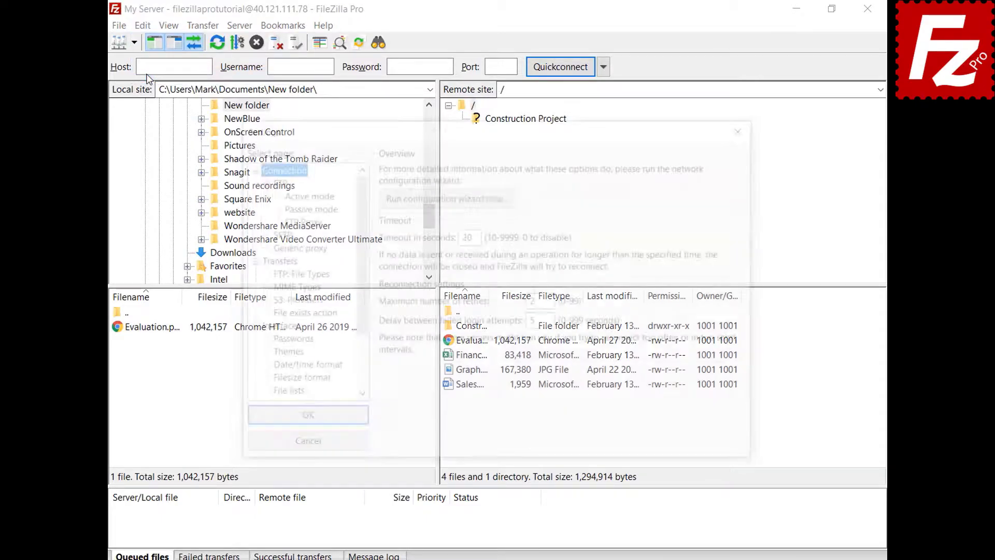
pyautogui.click(259, 328)
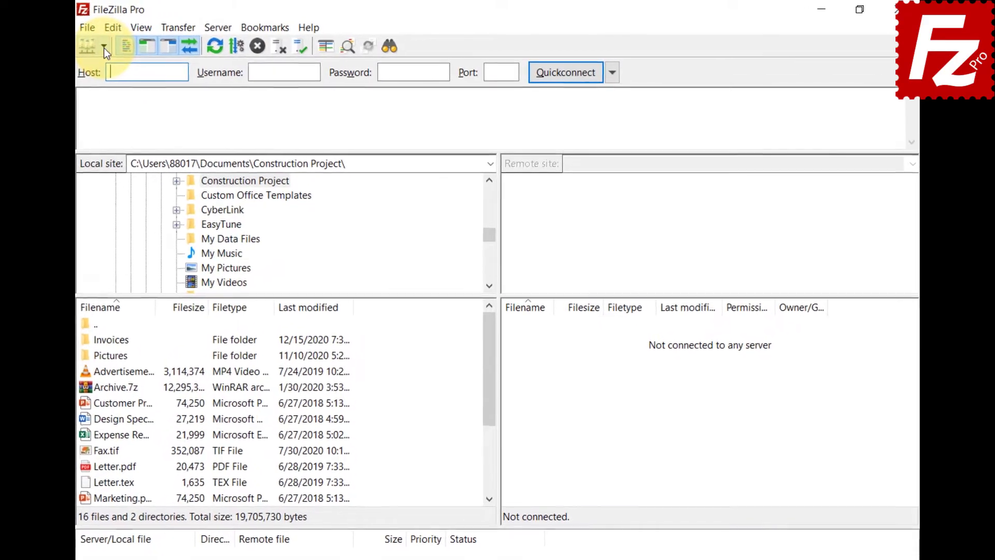
# Open the Site Manager and add a new folder named Google Drive
pyautogui.click(127, 45)
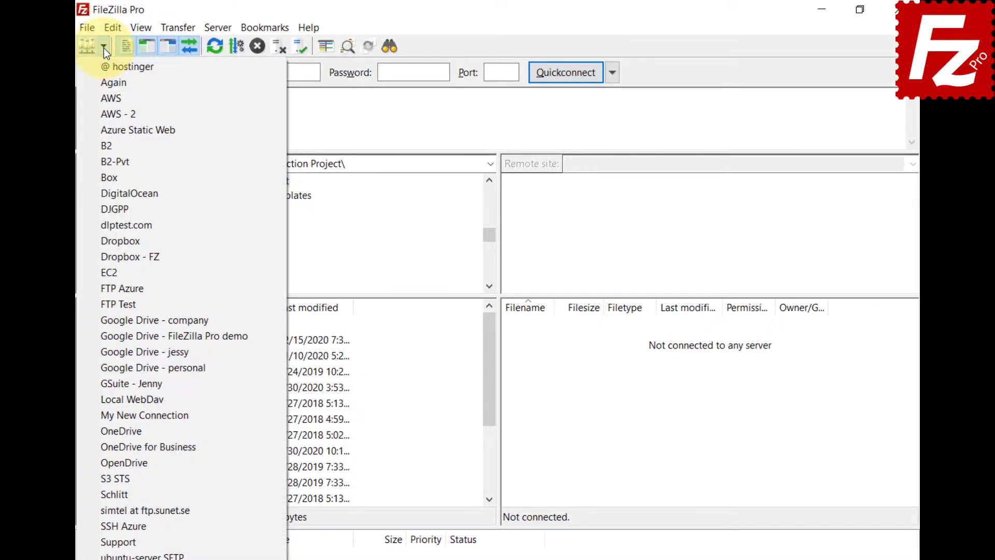
pyautogui.click(91, 27)
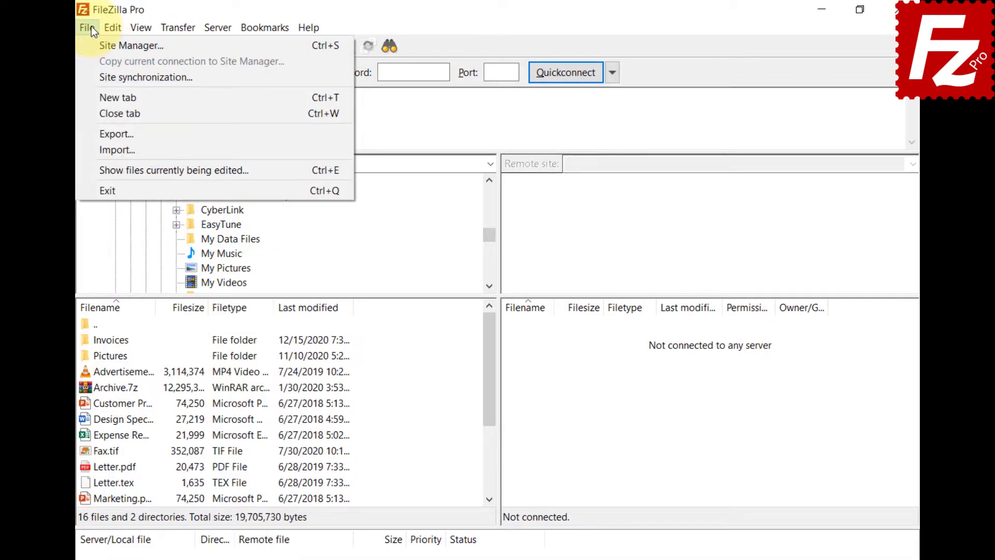
pyautogui.click(94, 45)
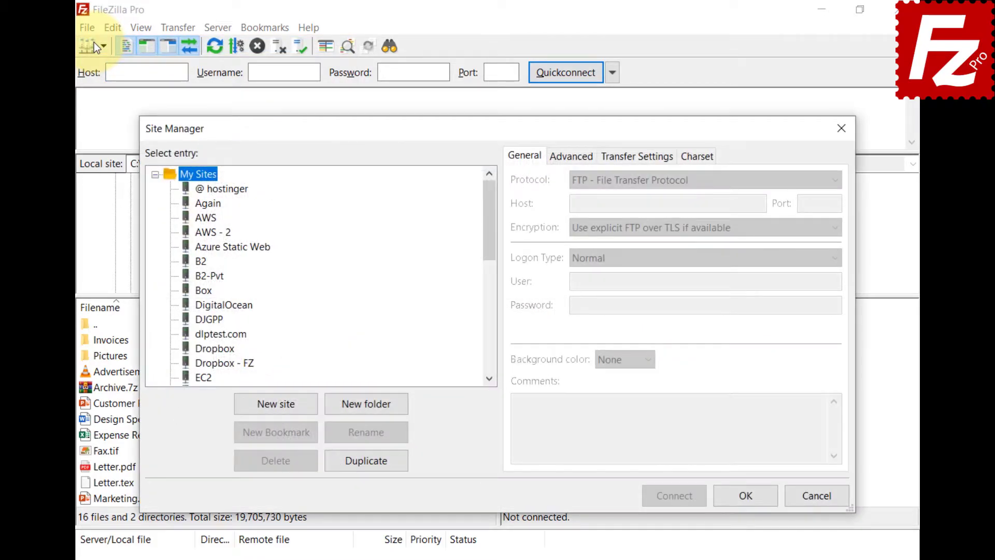
pyautogui.click(364, 408)
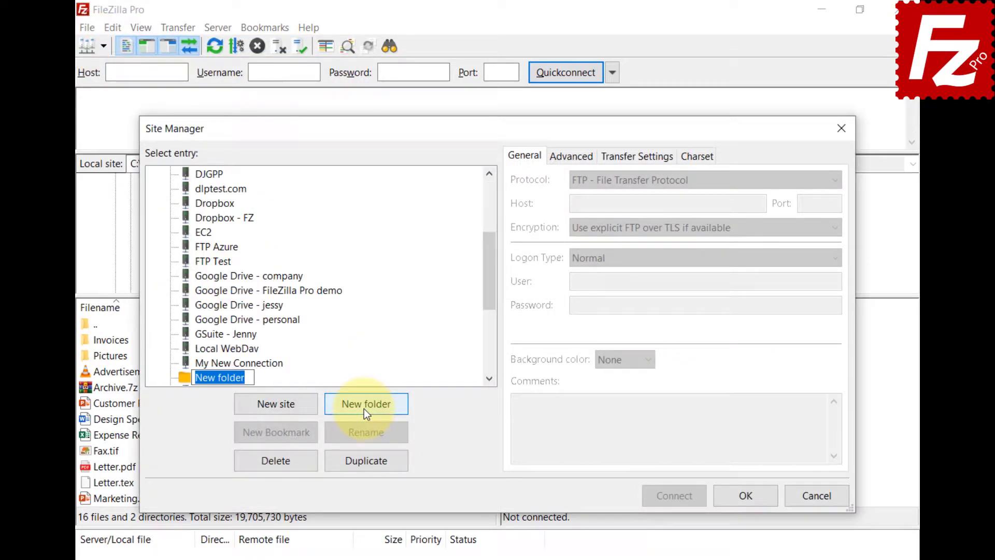
pyautogui.write('Google Drive')
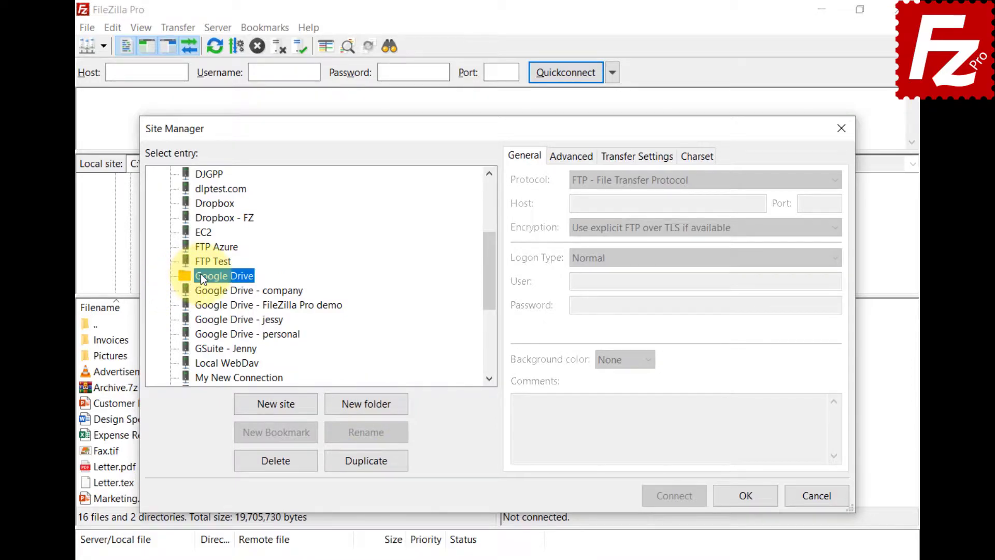
# Move the four Google Drive sites into the Google Drive folder and check the saved-sites list
pyautogui.click(210, 290)
pyautogui.keyDown('shift'); pyautogui.click(224, 338); pyautogui.keyUp('shift')
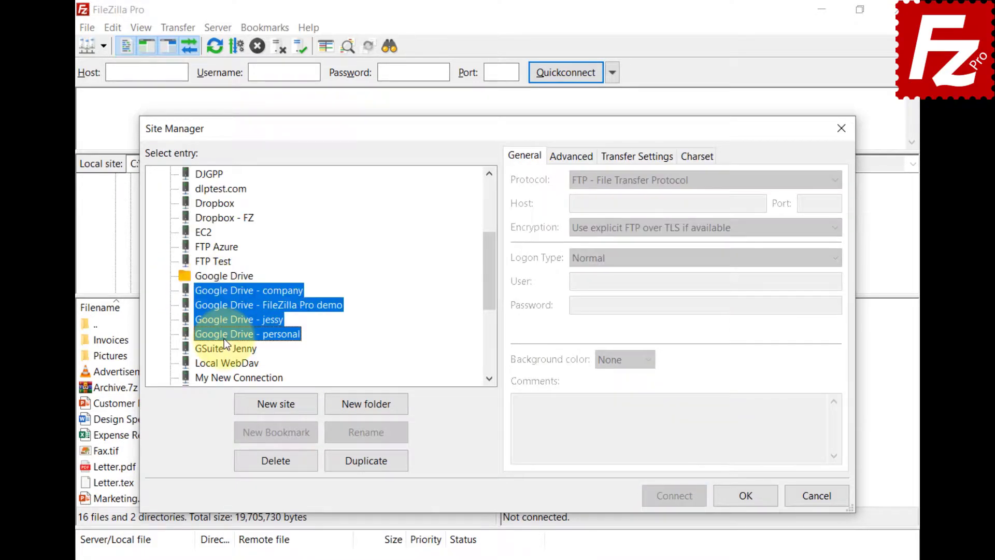
pyautogui.moveTo(223, 338); pyautogui.dragTo(228, 275)
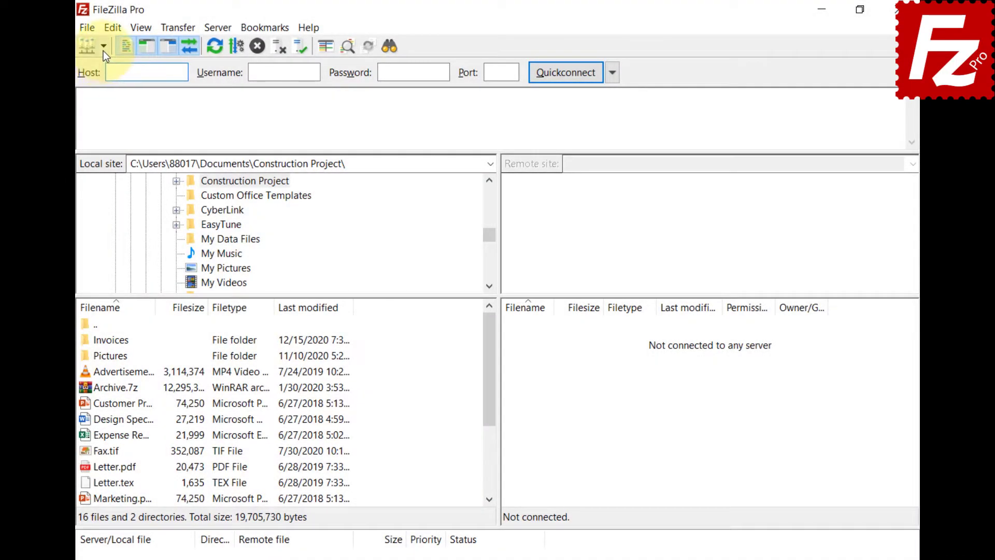
pyautogui.click(104, 51)
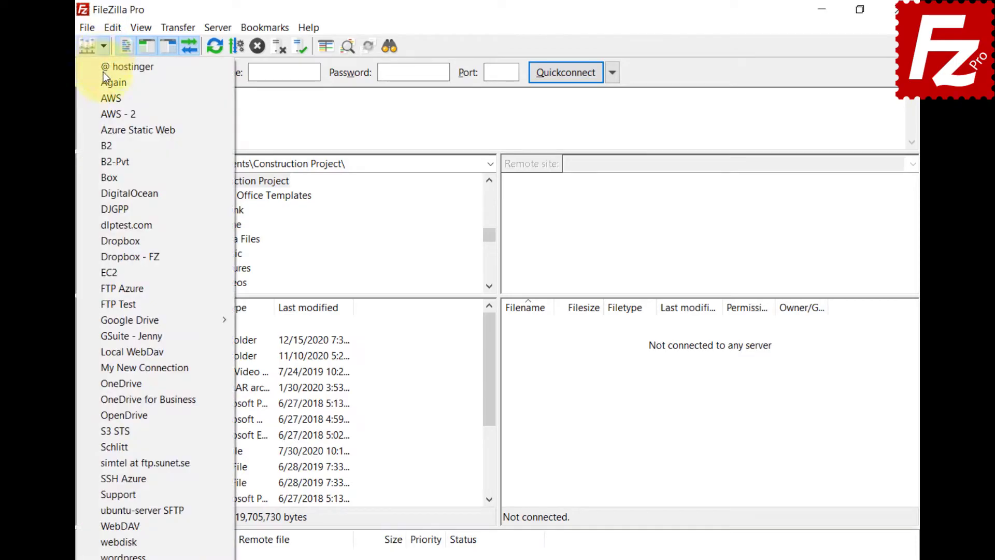
pyautogui.moveTo(106, 324)
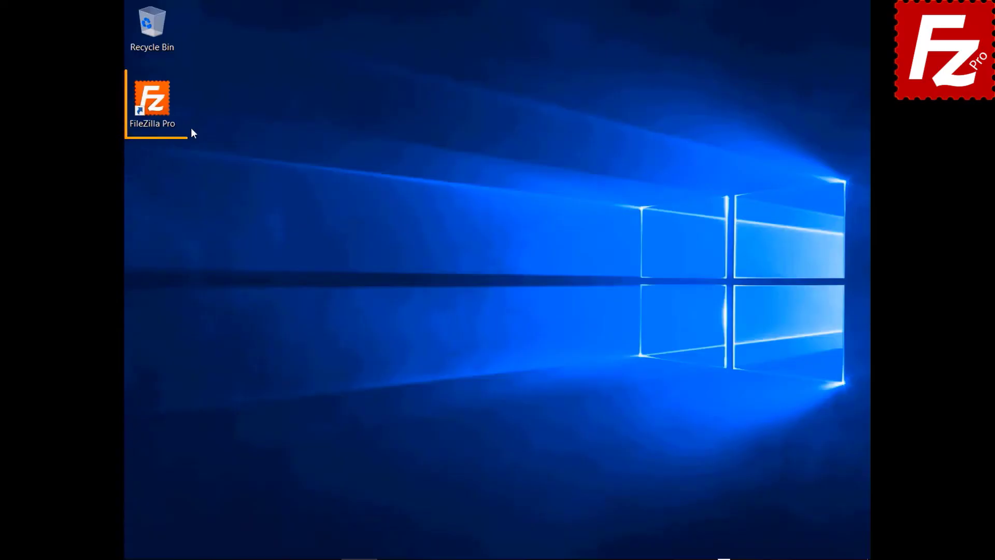
# Launch FileZilla Pro, connect to FTP Tutorial, and open the local Construction Project folder
pyautogui.doubleClick(153, 104)
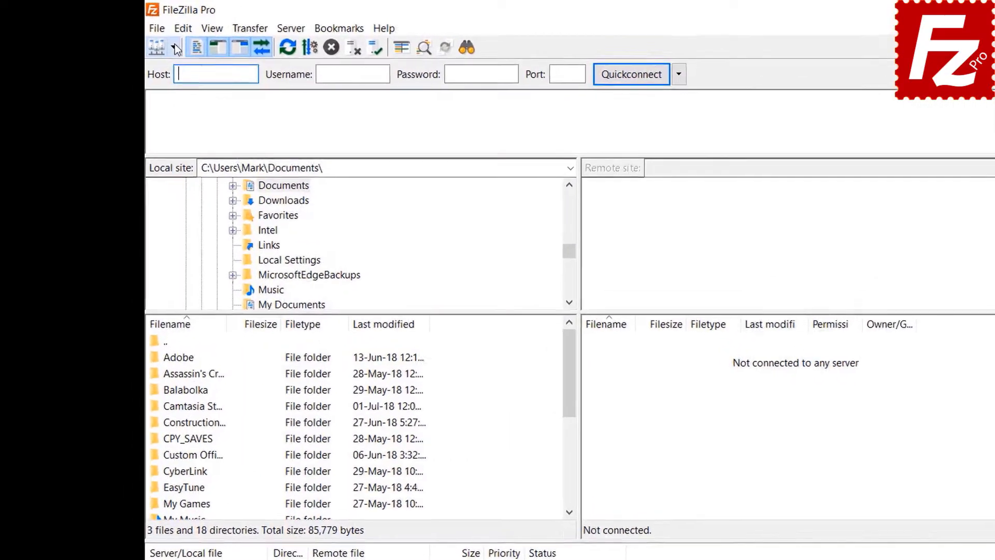
pyautogui.click(149, 41)
pyautogui.click(251, 92)
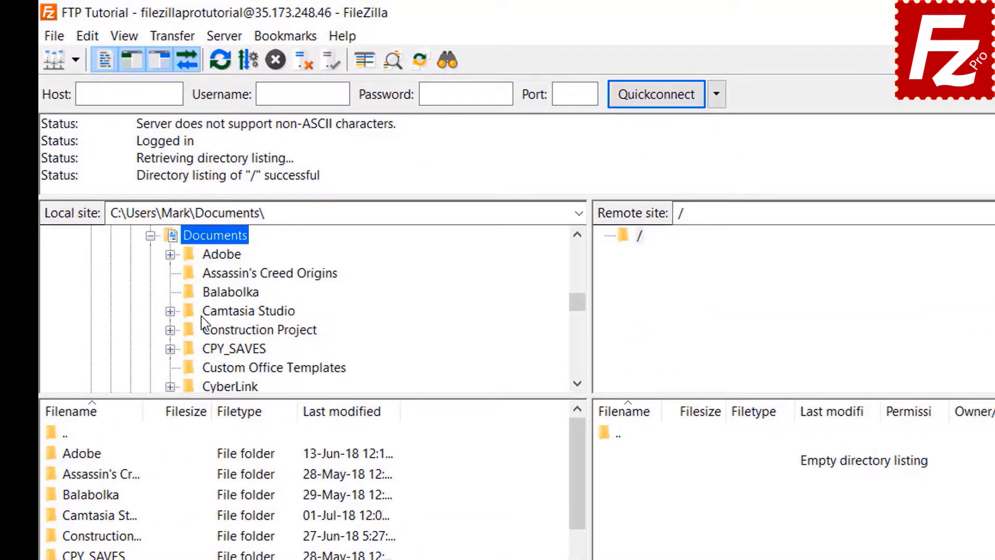
pyautogui.click(203, 331)
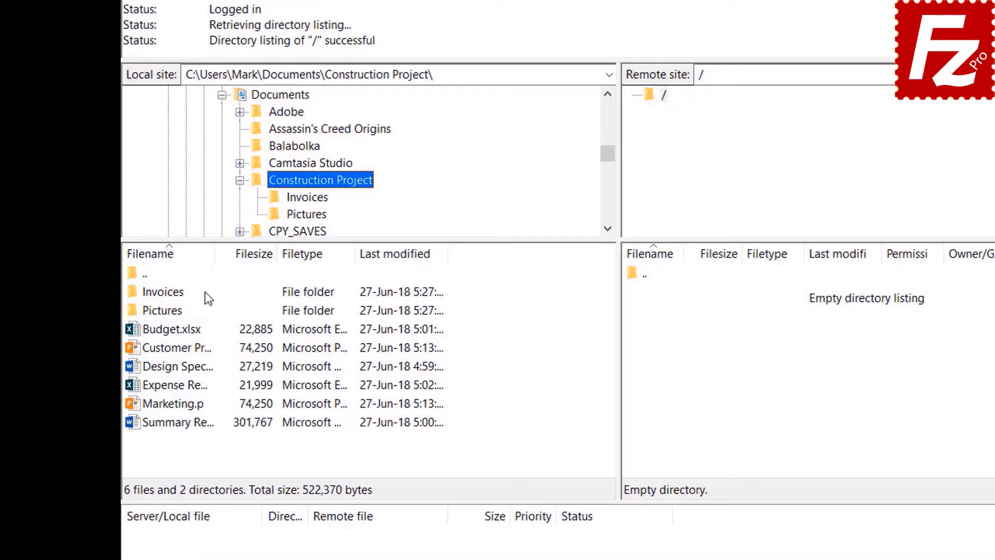
# Upload Budget.xlsx, Customer Presentation, Design Specs.docx, Expense Report.xlsx and Marketing.pptx to the server root
pyautogui.doubleClick(186, 331)
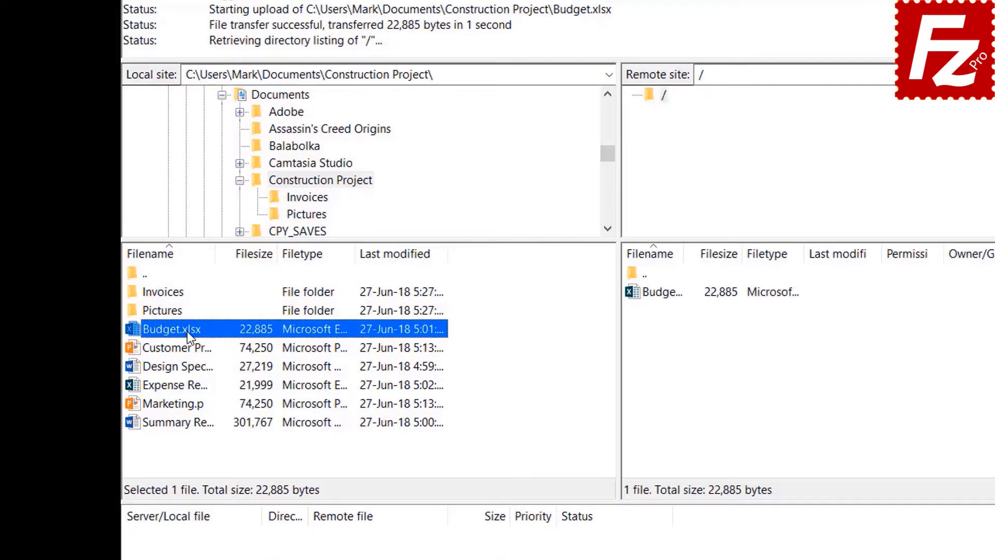
pyautogui.rightClick(188, 349)
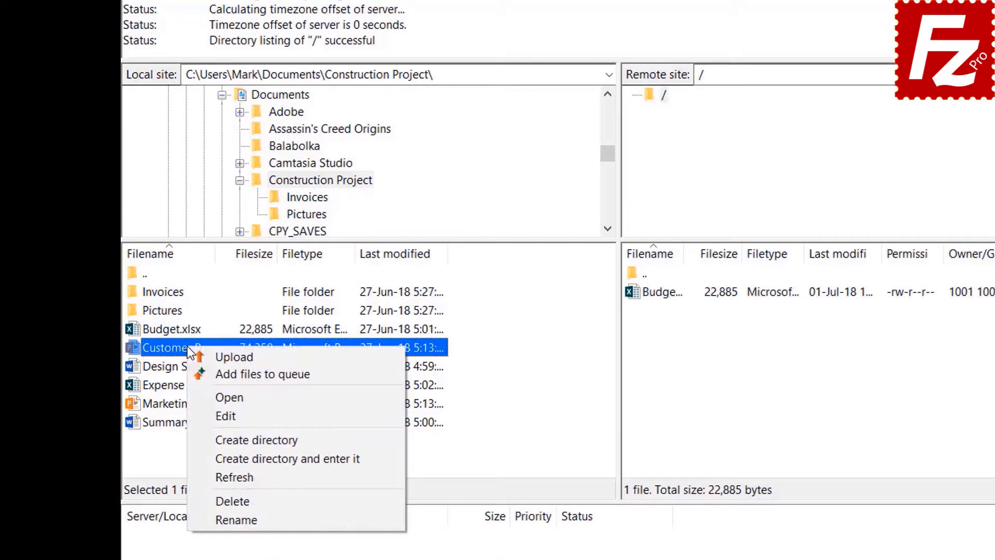
pyautogui.click(217, 354)
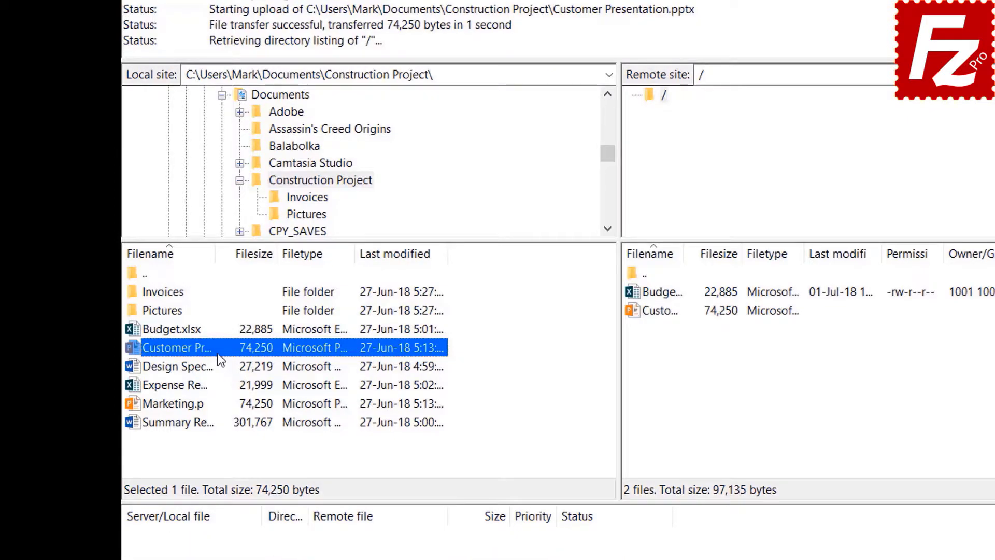
pyautogui.click(195, 366)
pyautogui.keyDown('ctrl'); pyautogui.click(196, 385); pyautogui.keyUp('ctrl')
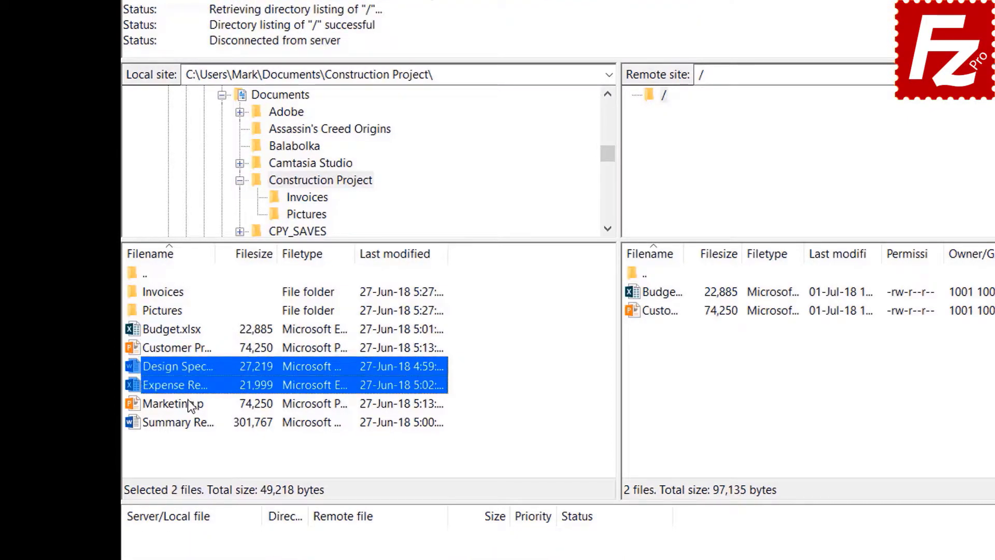
pyautogui.keyDown('ctrl'); pyautogui.click(188, 404); pyautogui.keyUp('ctrl')
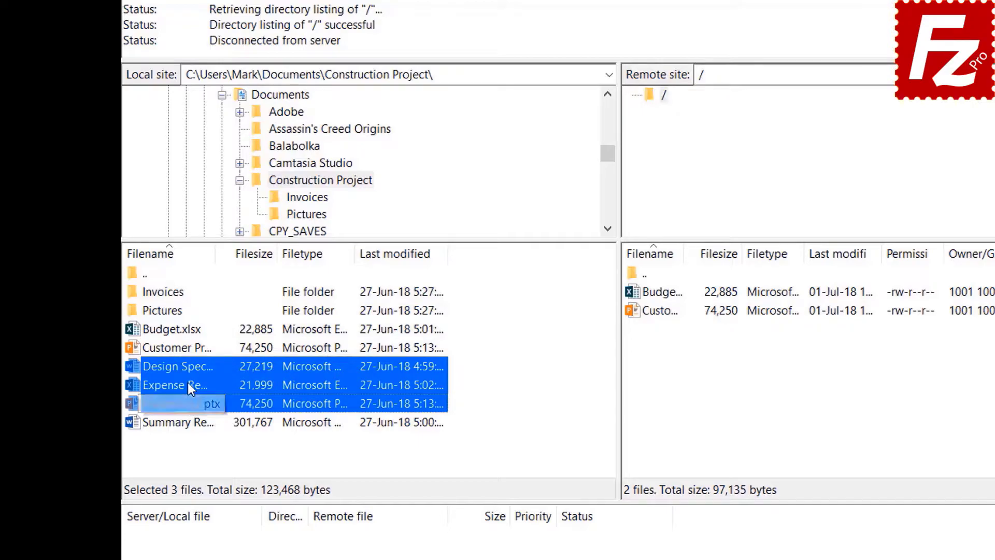
pyautogui.rightClick(187, 383)
pyautogui.click(212, 391)
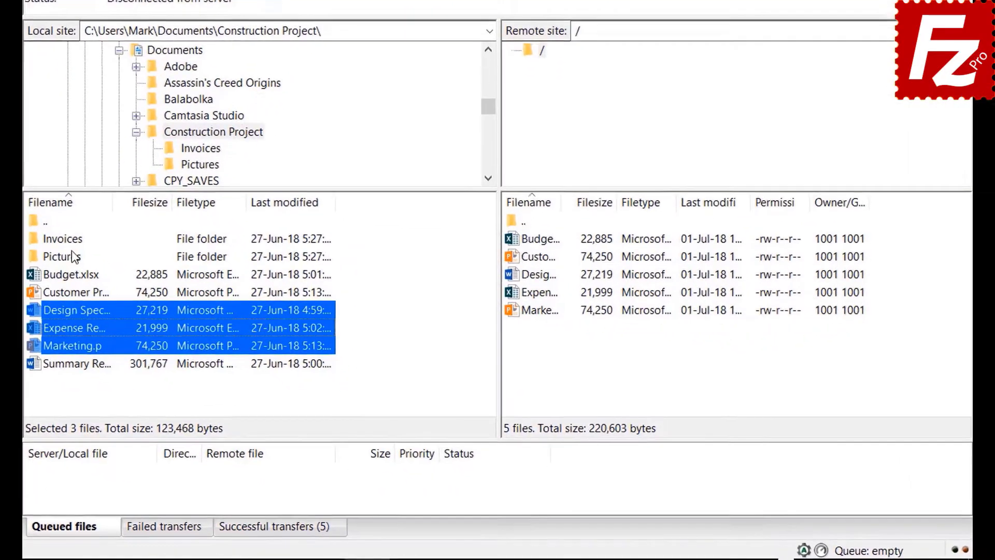
# Queue the Invoices and Pictures folders and the summary report, then process the queue
pyautogui.rightClick(51, 230)
pyautogui.click(83, 253)
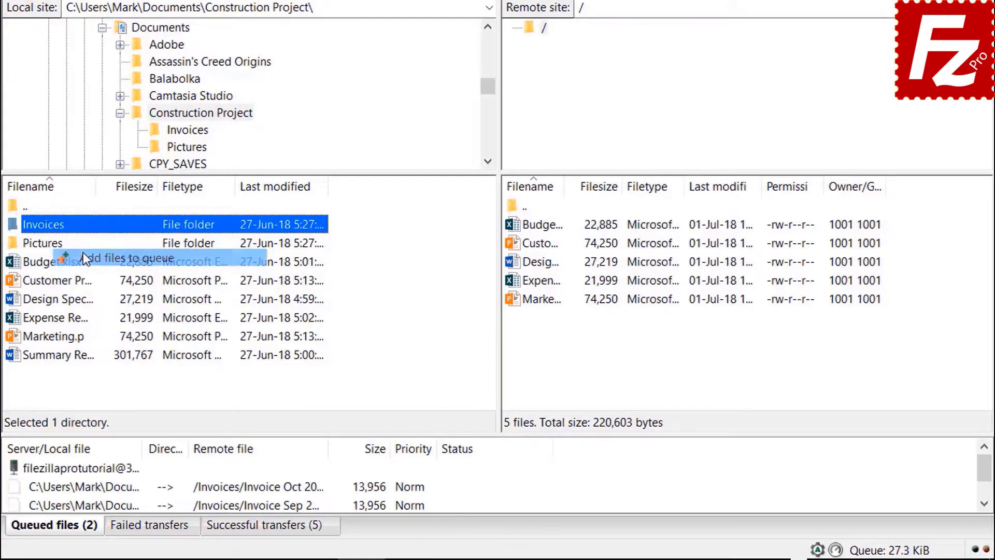
pyautogui.rightClick(57, 247)
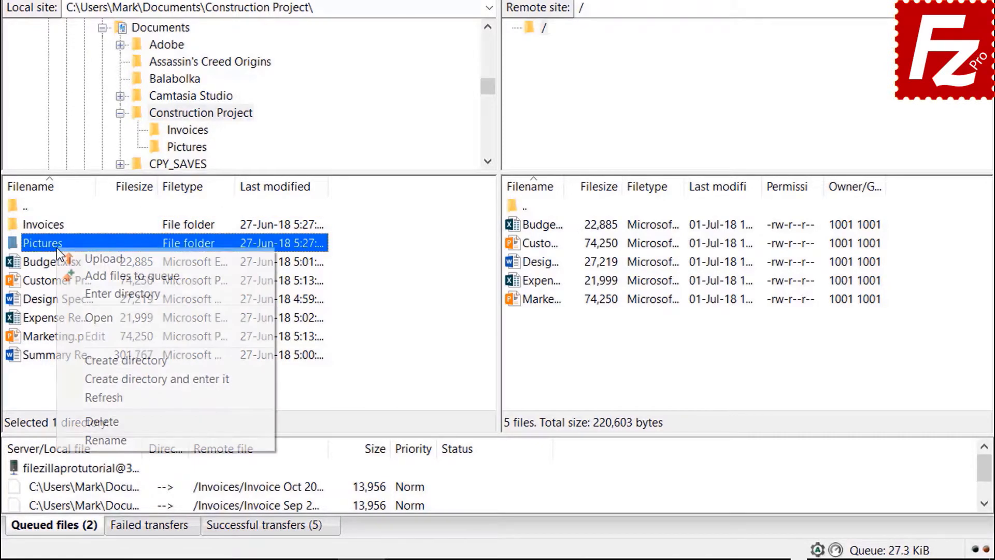
pyautogui.click(88, 274)
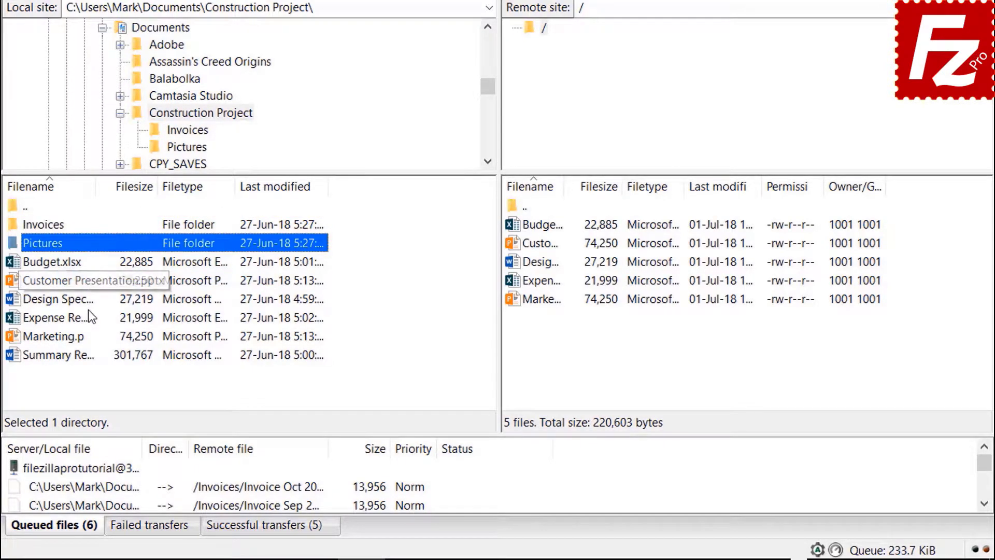
pyautogui.rightClick(78, 361)
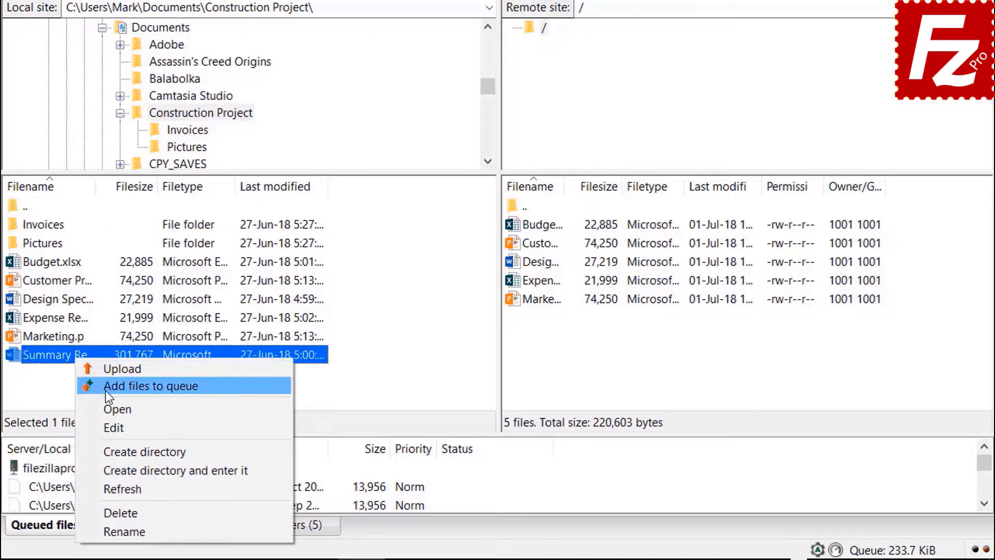
pyautogui.click(107, 387)
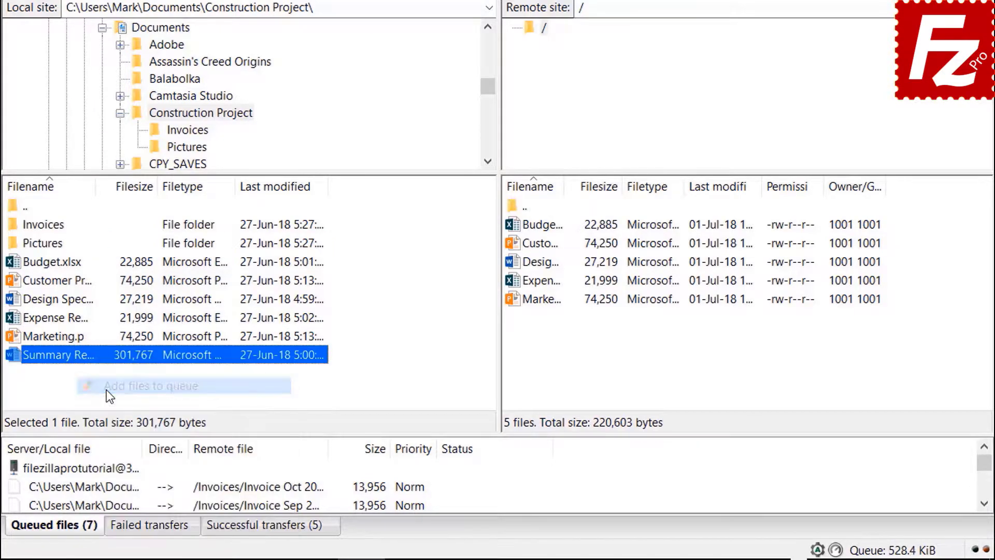
pyautogui.rightClick(105, 468)
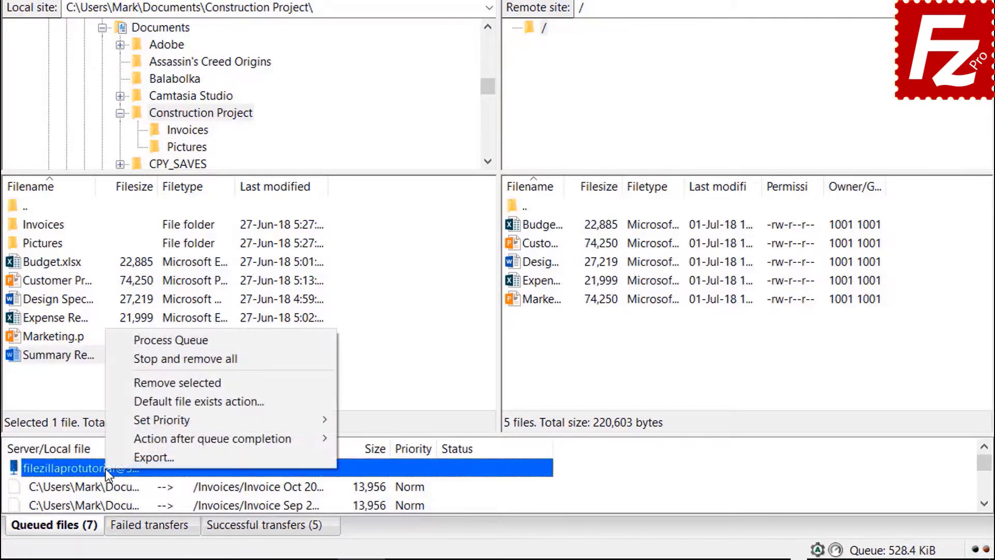
pyautogui.click(141, 342)
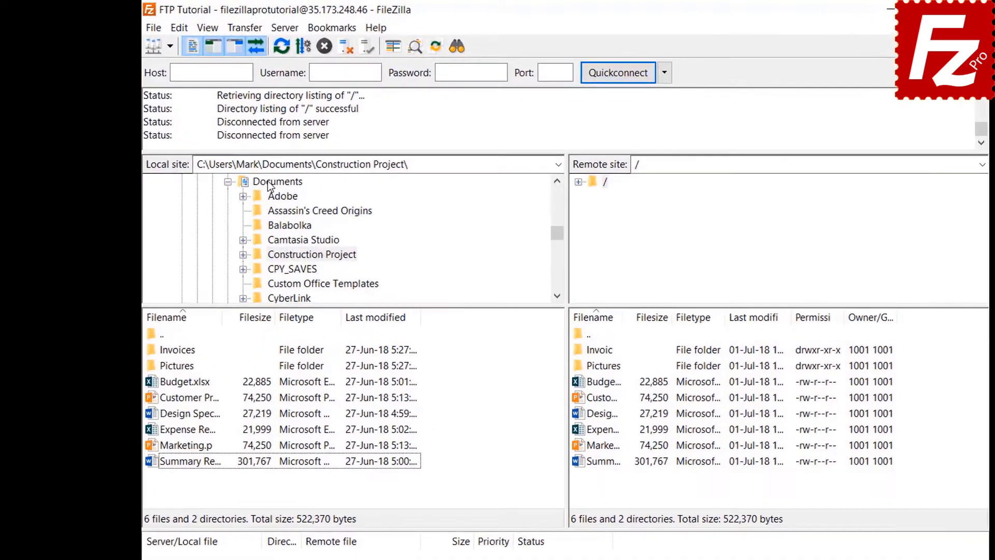
# Create a local Backup folder in Documents and download Budget.xlsx into it
pyautogui.click(238, 161)
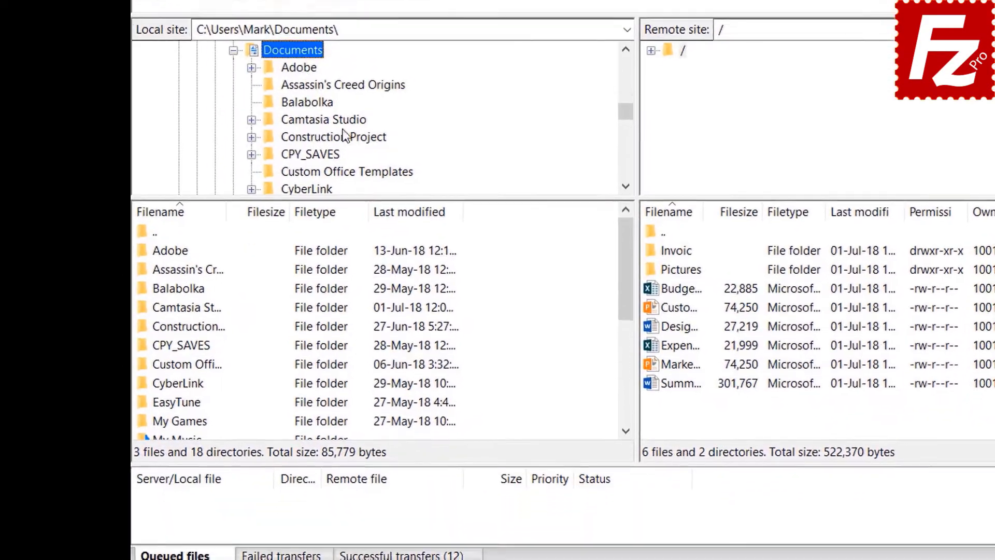
pyautogui.rightClick(494, 491)
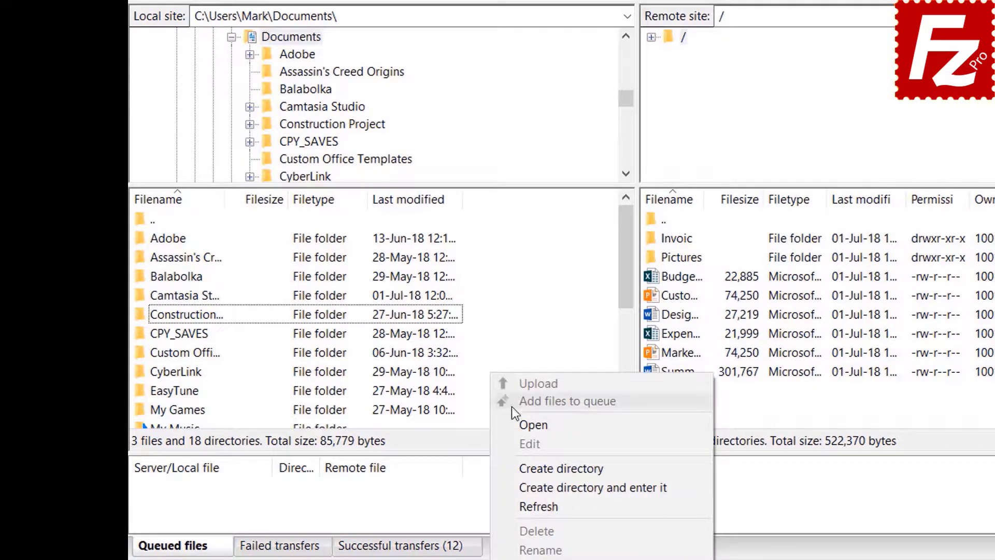
pyautogui.click(541, 486)
pyautogui.write('Backu')
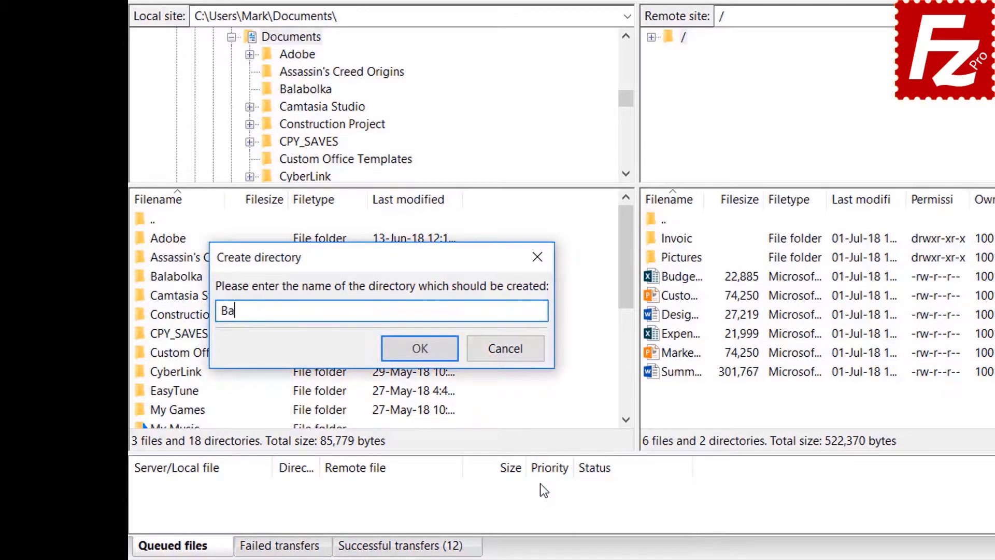
pyautogui.write('p')
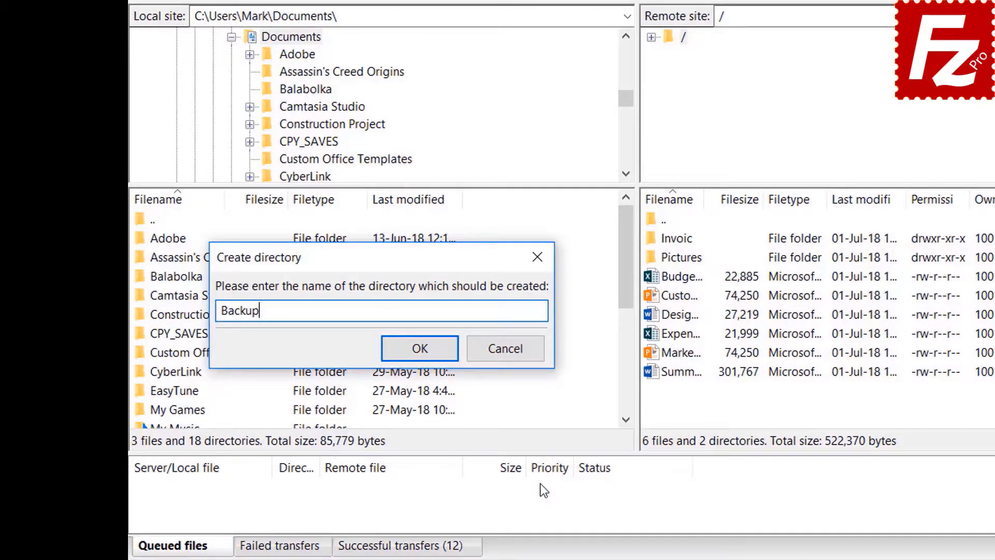
pyautogui.press('Return')
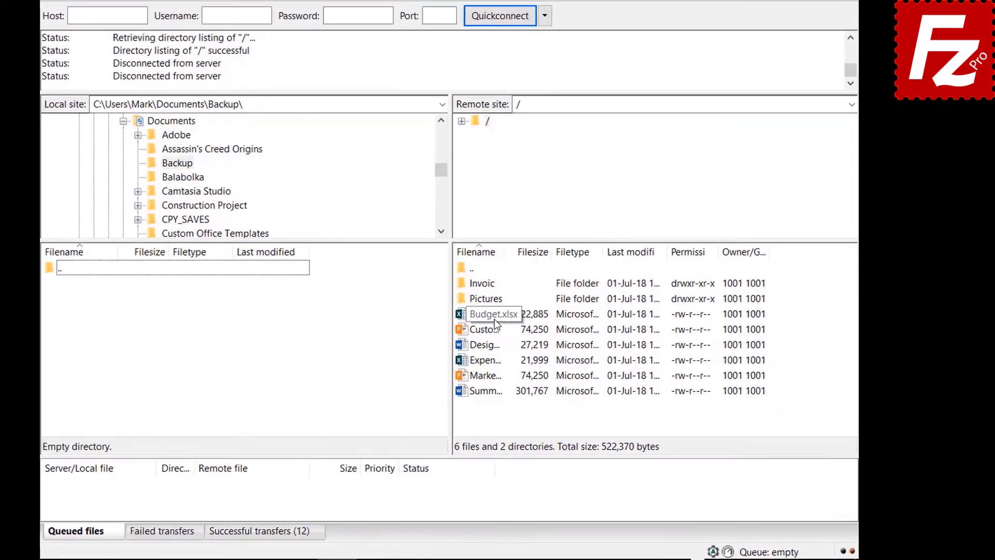
pyautogui.doubleClick(539, 338)
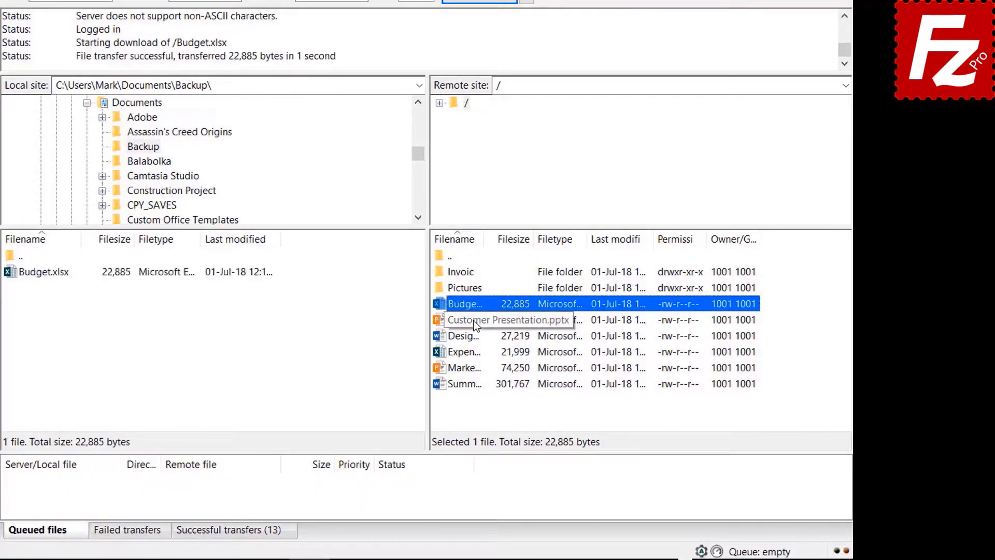
# Download Customer Presentation.pptx, the design document, Expense Report.xlsx and Marketing.pptx into Backup
pyautogui.click(474, 319)
pyautogui.keyDown('ctrl'); pyautogui.click(469, 336); pyautogui.keyUp('ctrl')
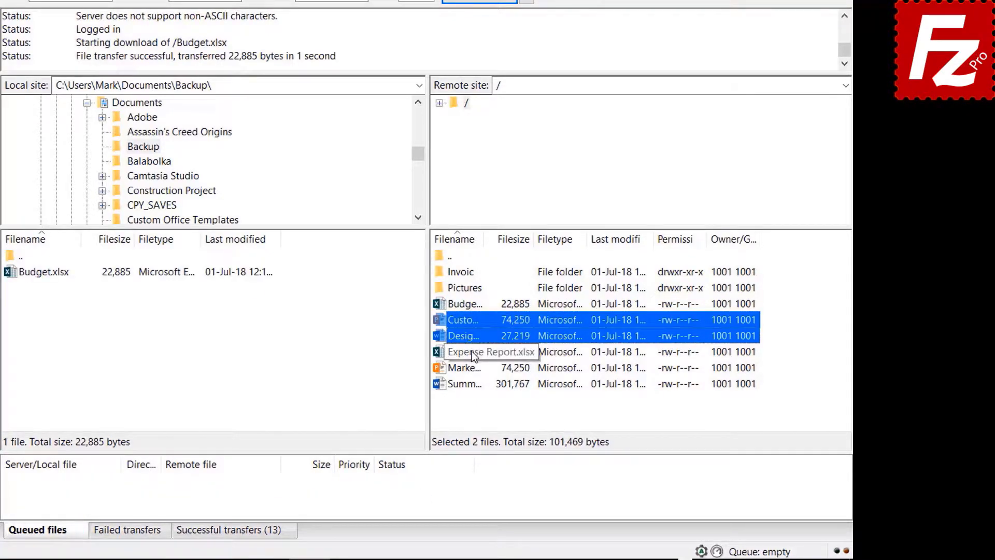
pyautogui.keyDown('ctrl'); pyautogui.click(470, 352); pyautogui.keyUp('ctrl')
pyautogui.keyDown('ctrl'); pyautogui.click(472, 367); pyautogui.keyUp('ctrl')
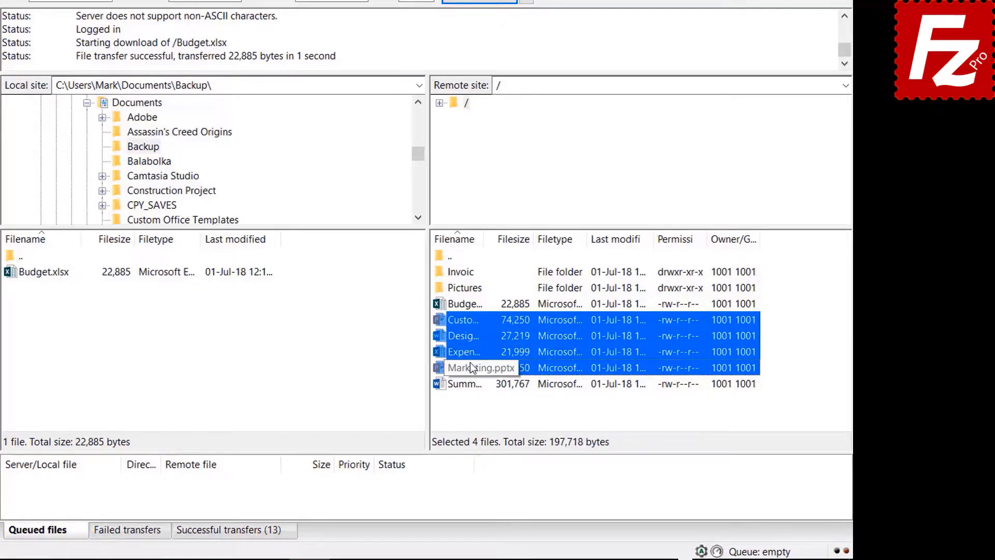
pyautogui.rightClick(471, 363)
pyautogui.click(500, 370)
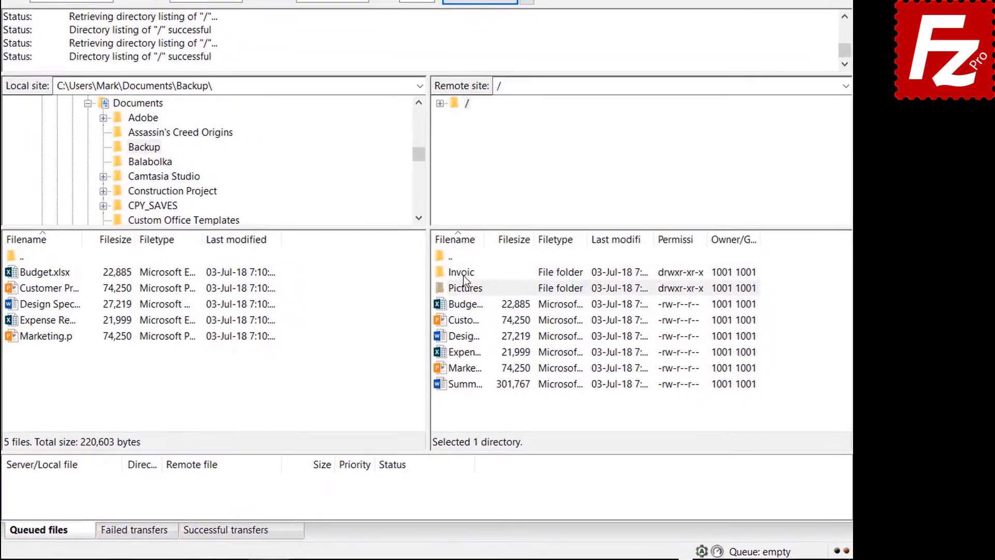
# Queue the Invoices folder, Pictures folder and last Word document, then process the seven-item queue
pyautogui.rightClick(464, 274)
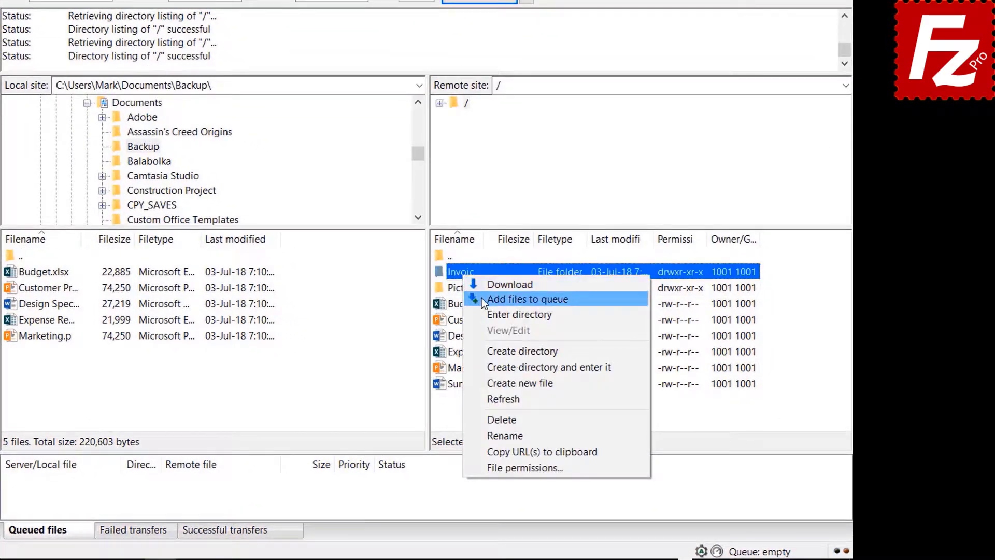
pyautogui.click(481, 300)
pyautogui.rightClick(465, 289)
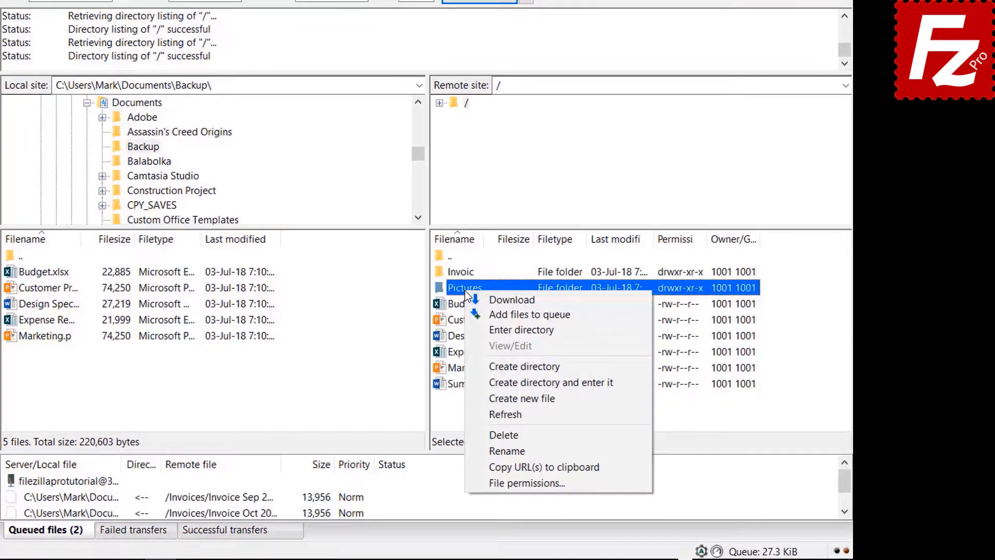
pyautogui.click(487, 313)
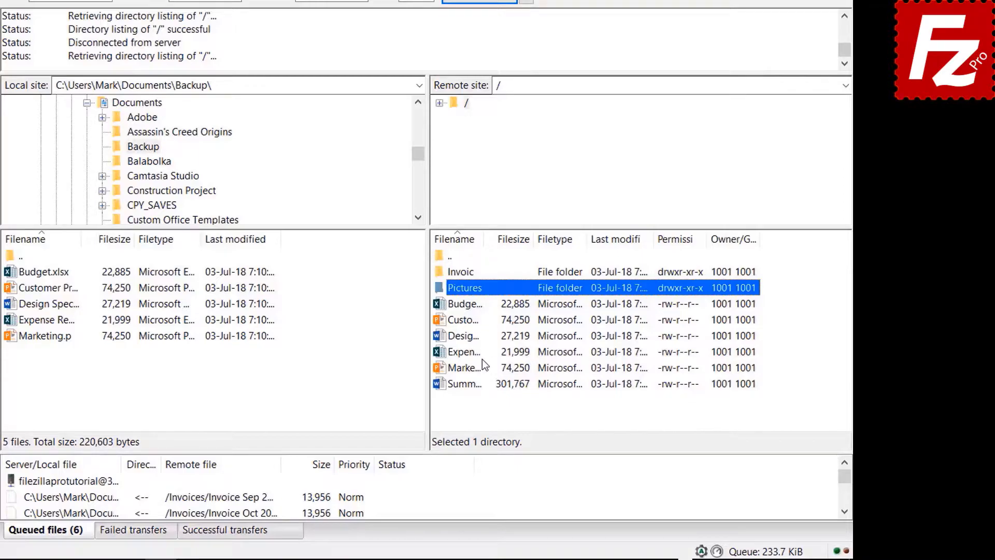
pyautogui.rightClick(468, 384)
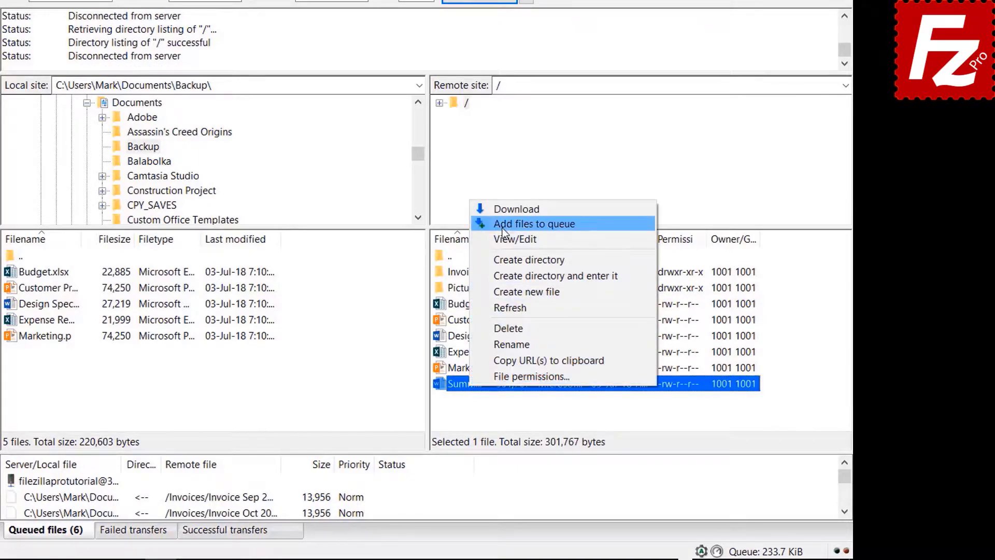
pyautogui.click(502, 228)
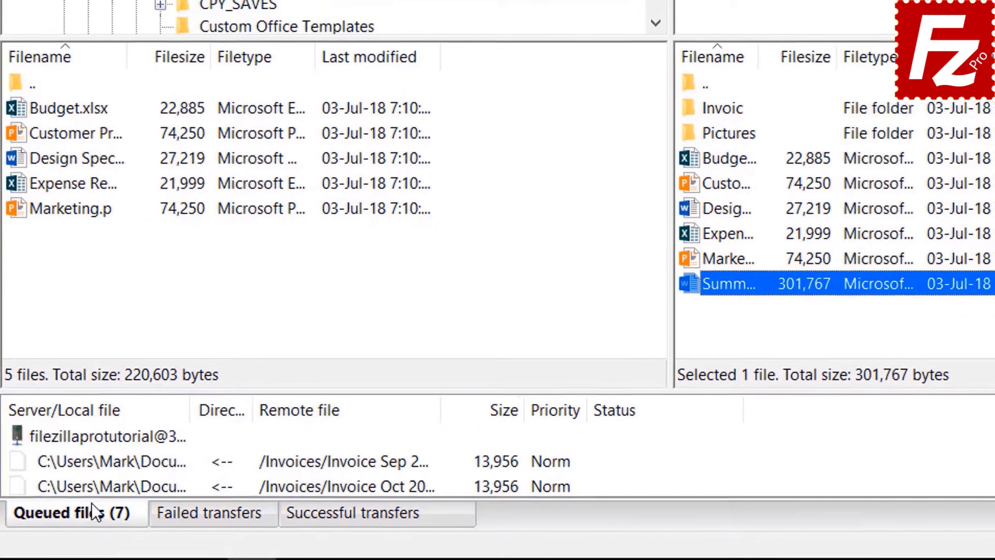
pyautogui.rightClick(93, 436)
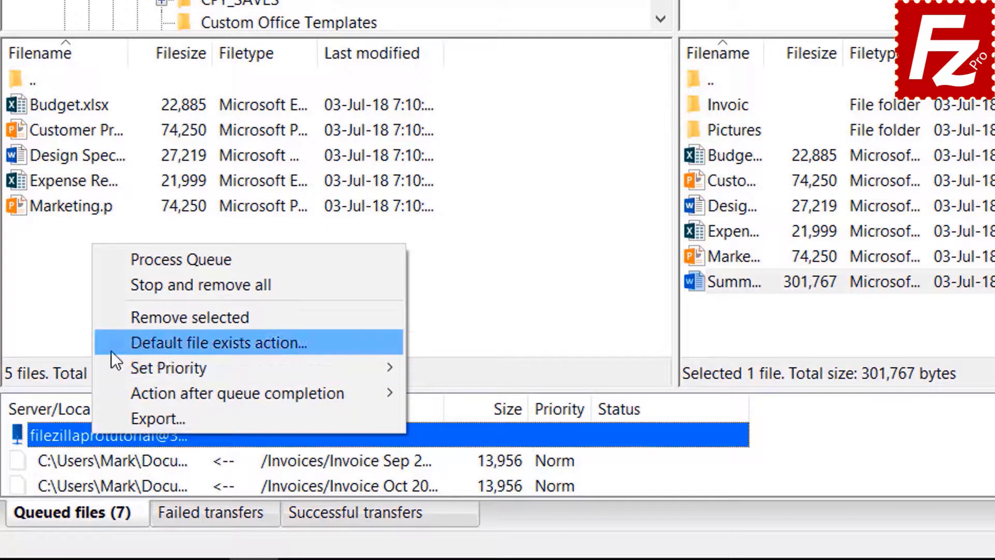
pyautogui.click(142, 259)
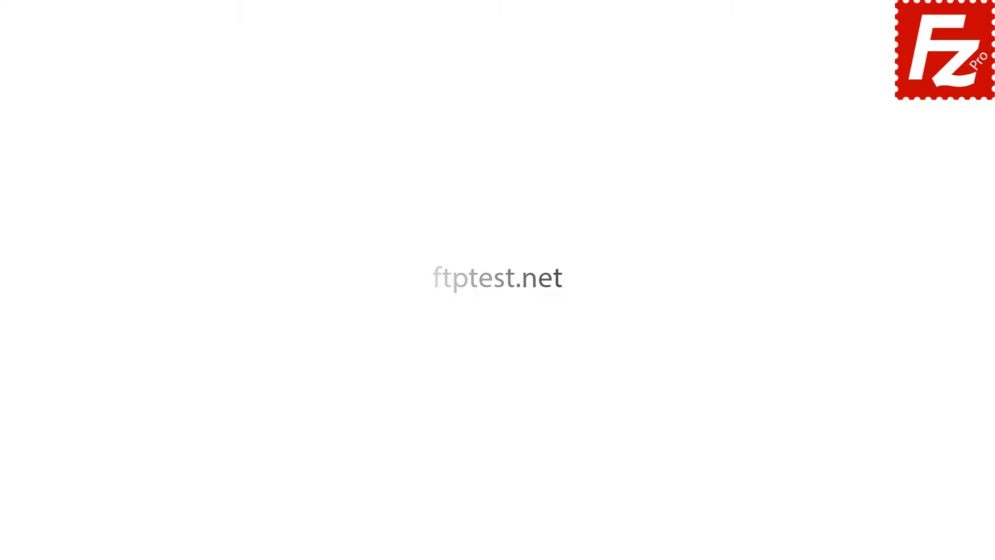
# Fill in the FTP account's username and password in ftptest.net's server details form
pyautogui.click(544, 484)
pyautogui.write('filezillaprotutorial')
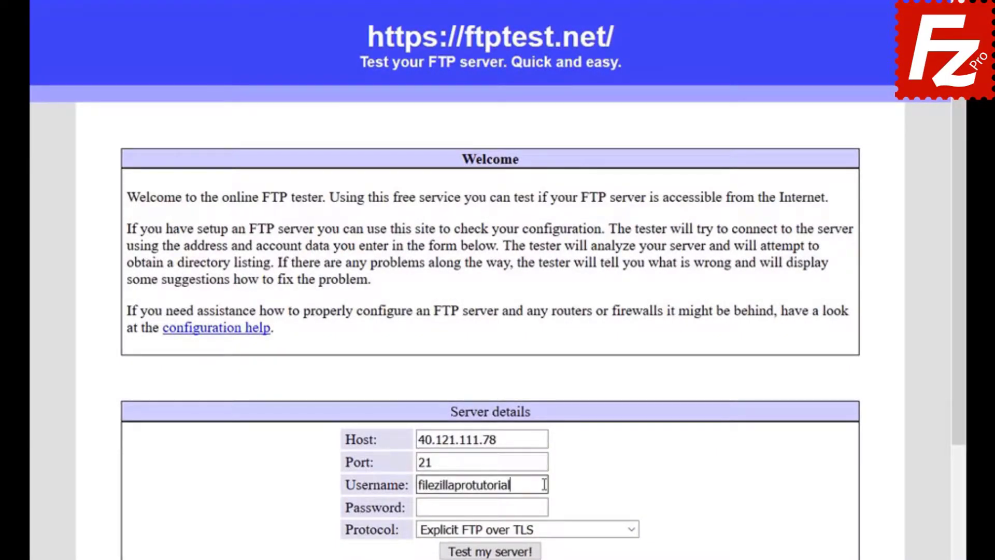
pyautogui.click(544, 509)
pyautogui.write('•••••••••')
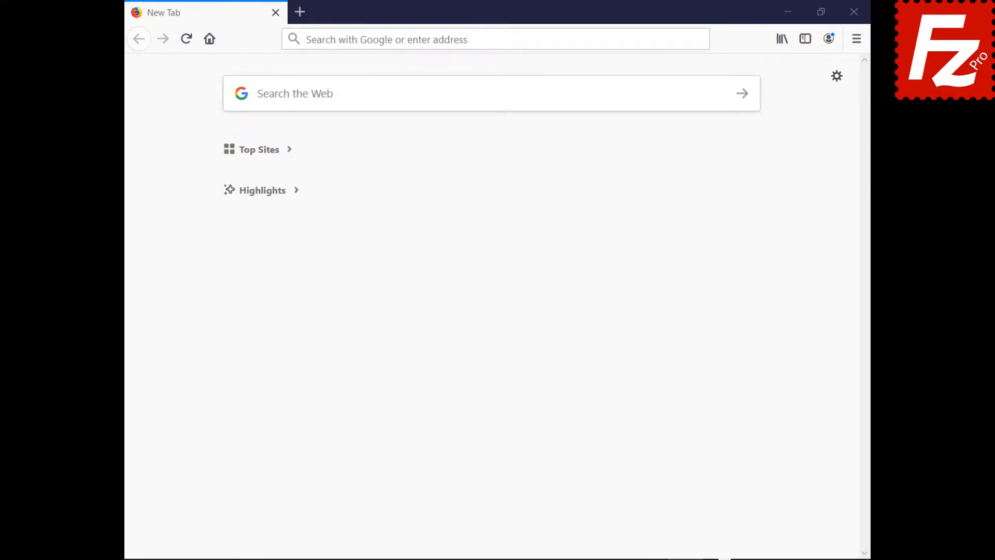
# Open the HostGator cPanel login page and sign in with the account's username and password
pyautogui.write('https://br622.hostgator.com.br:2083/')
pyautogui.press('Return')
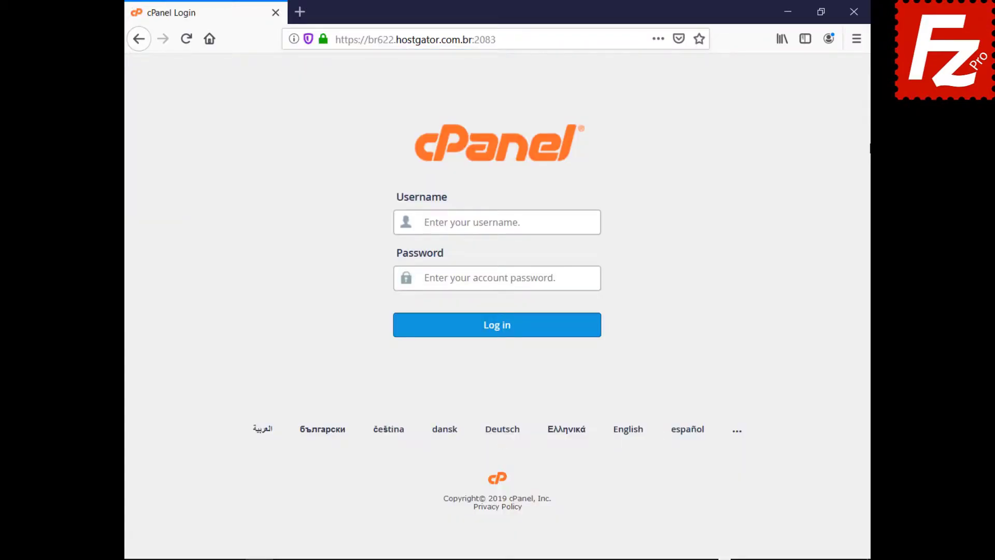
pyautogui.write('ondazult')
pyautogui.press('Tab')
pyautogui.hotkey('ctrl', 'v')
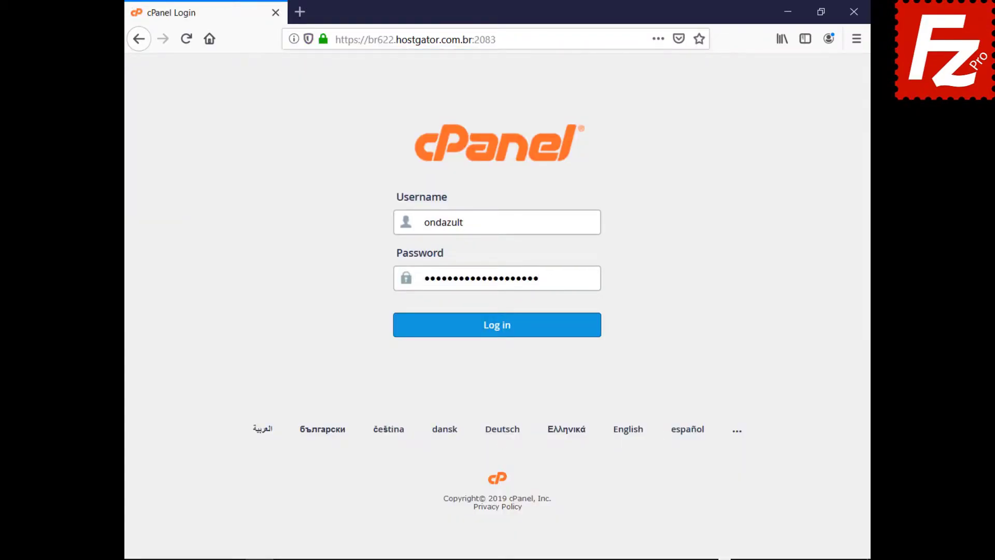
pyautogui.click(495, 336)
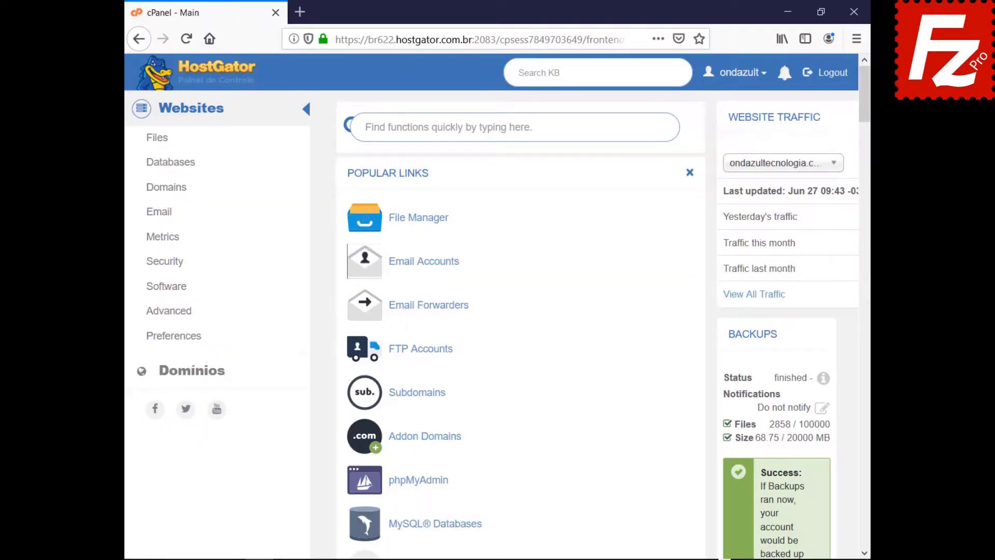
# Create a new FTP account with a login name, directory public_html/wordpress and unlimited quota
pyautogui.click(416, 354)
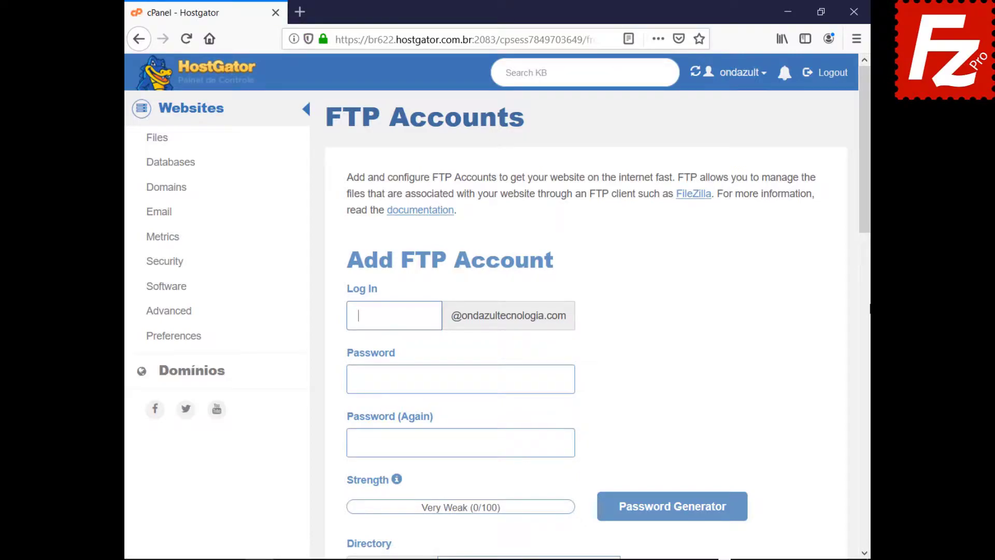
pyautogui.write('wordpressftp')
pyautogui.press('Tab')
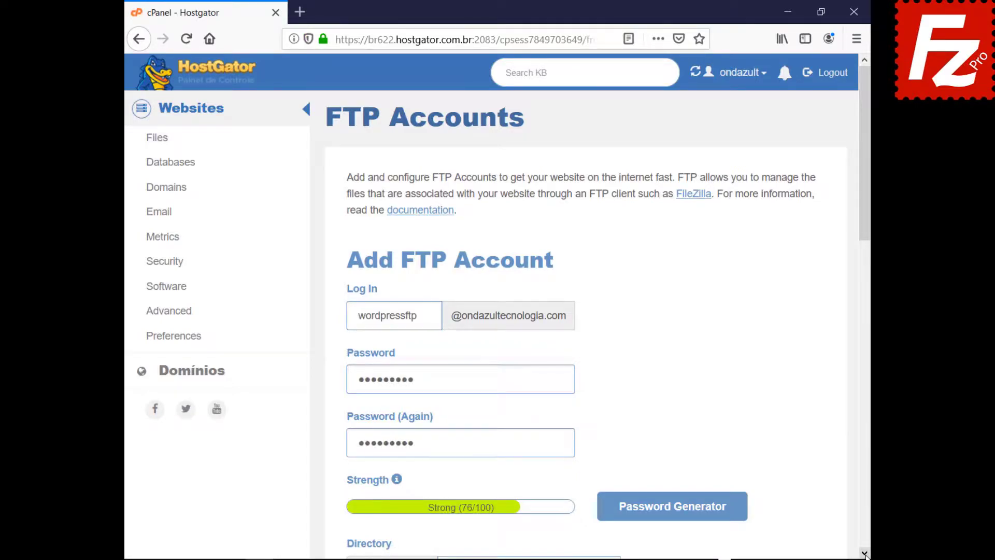
pyautogui.scroll(-7, 865, 554)
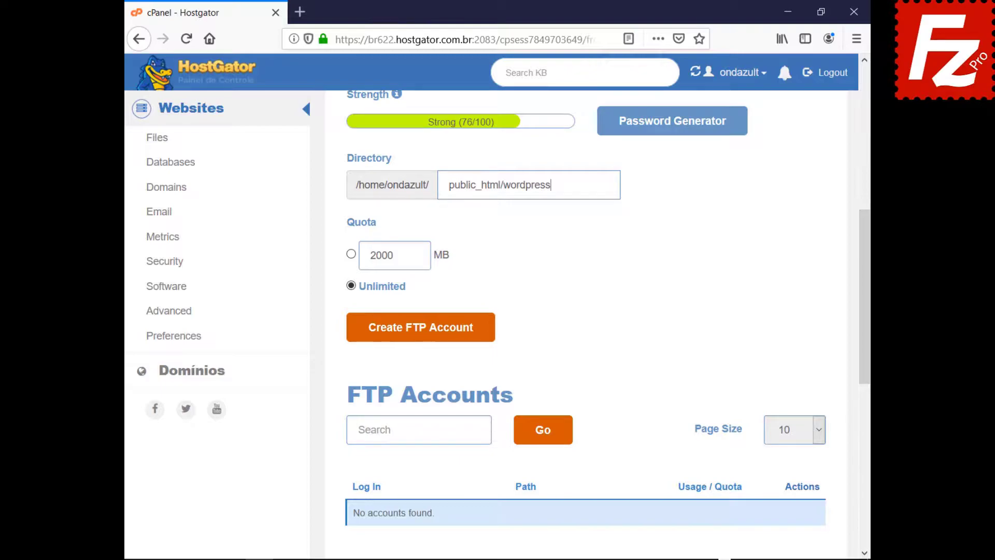
pyautogui.click(418, 338)
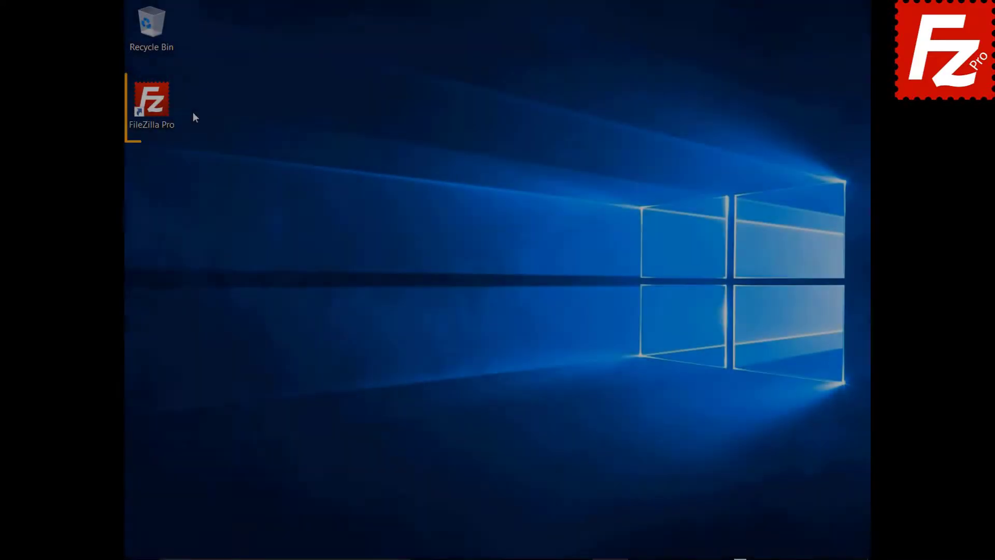
# Launch FileZilla Pro and add a new Site Manager entry named Wordpress
pyautogui.doubleClick(158, 108)
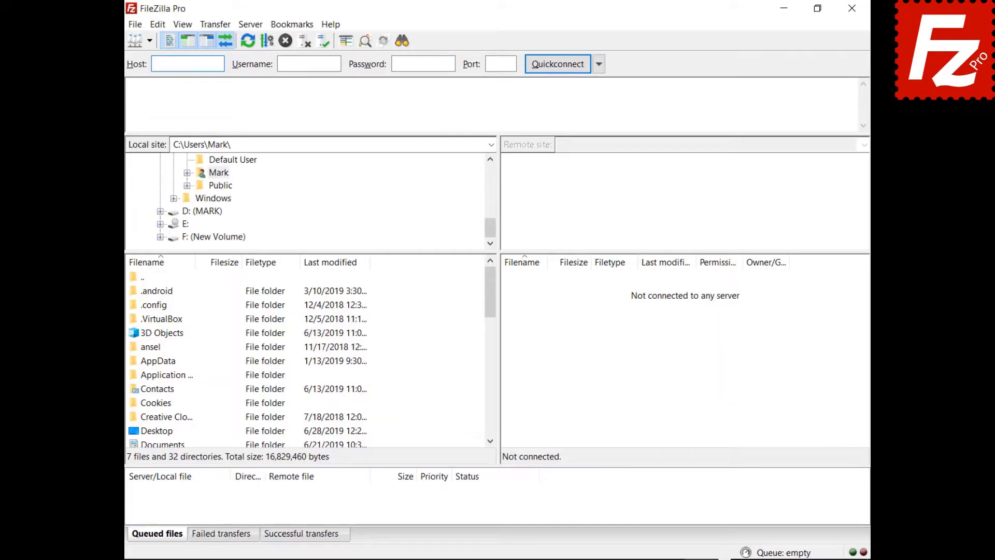
pyautogui.click(107, 30)
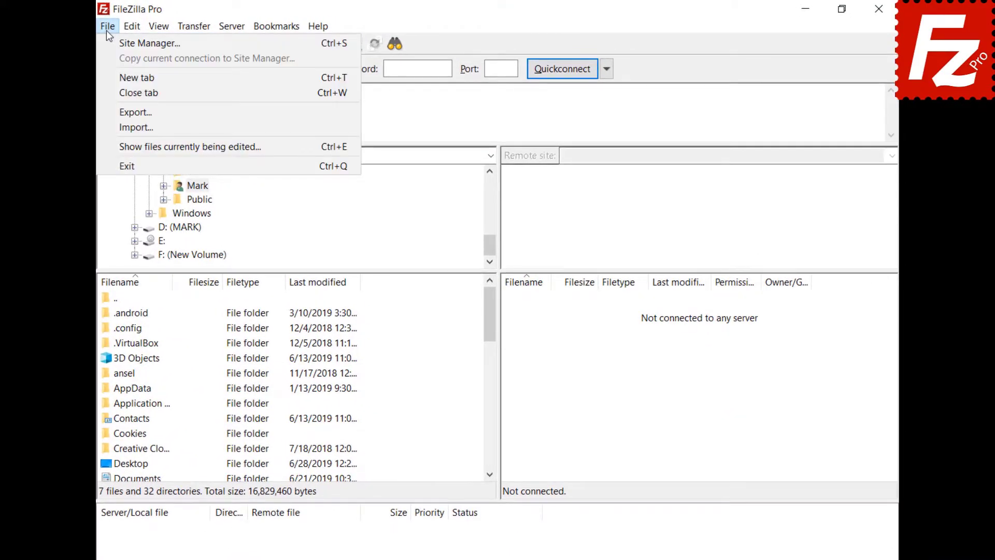
pyautogui.click(109, 39)
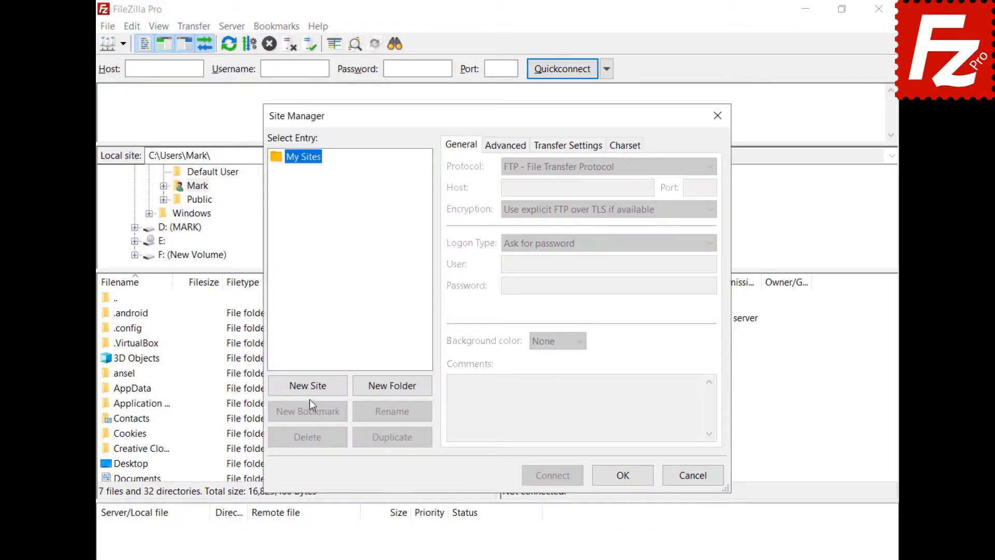
pyautogui.click(307, 386)
pyautogui.write('Wordpress')
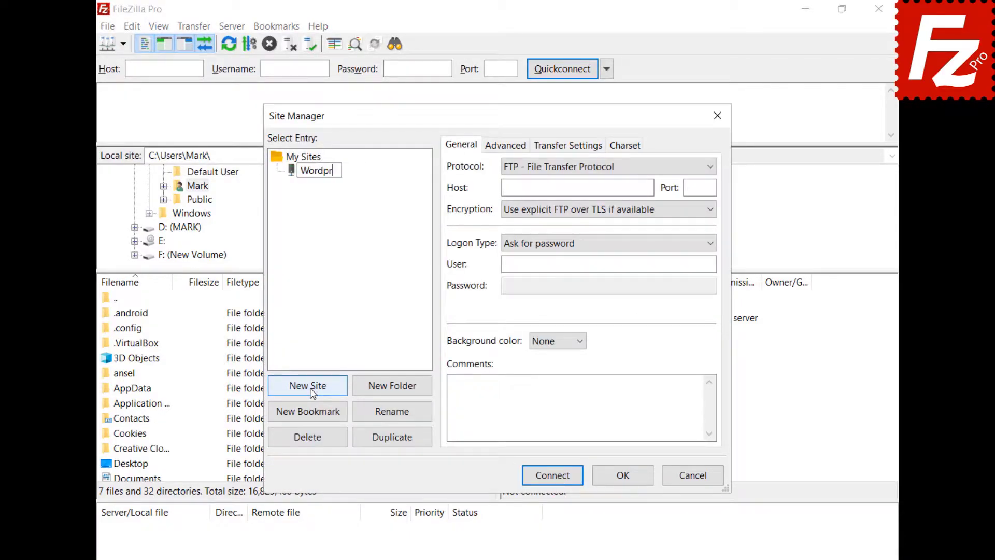
pyautogui.click(578, 188)
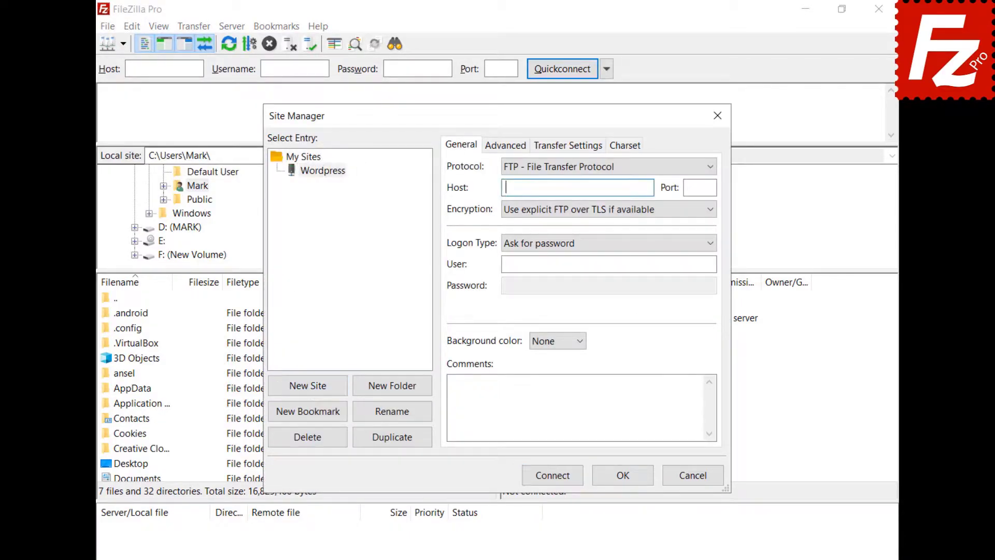
# Set host ftp.ondazultecnologia.com with Normal logon and credentials, connect, and always trust the certificate
pyautogui.write('ftp.ondazultecnologia.com')
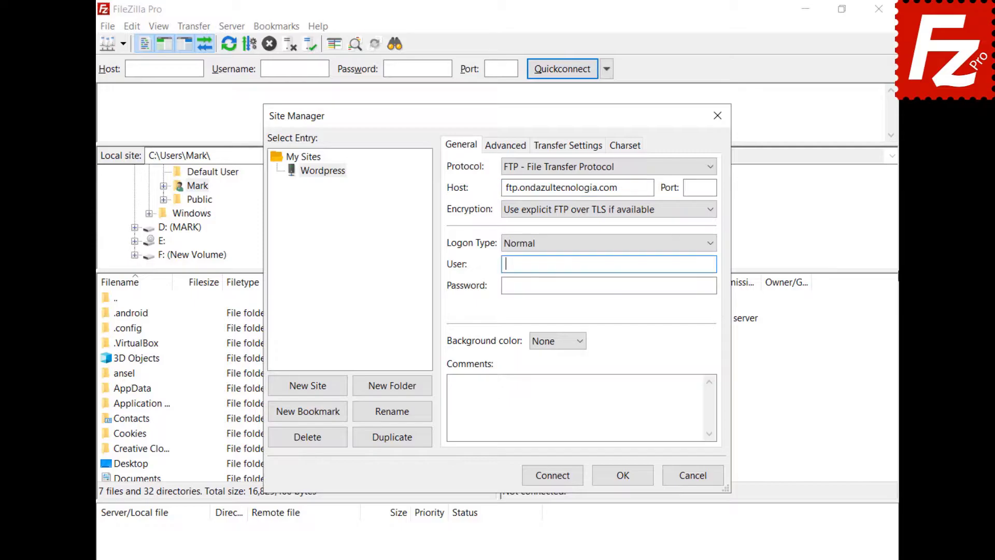
pyautogui.hotkey('ctrl', 'v')
pyautogui.click(609, 286)
pyautogui.hotkey('ctrl', 'v')
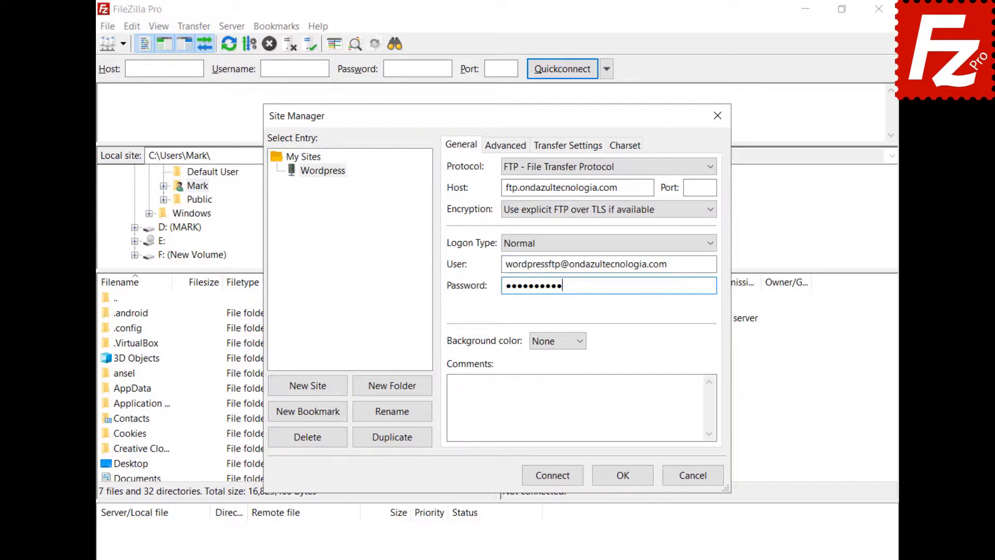
pyautogui.click(551, 477)
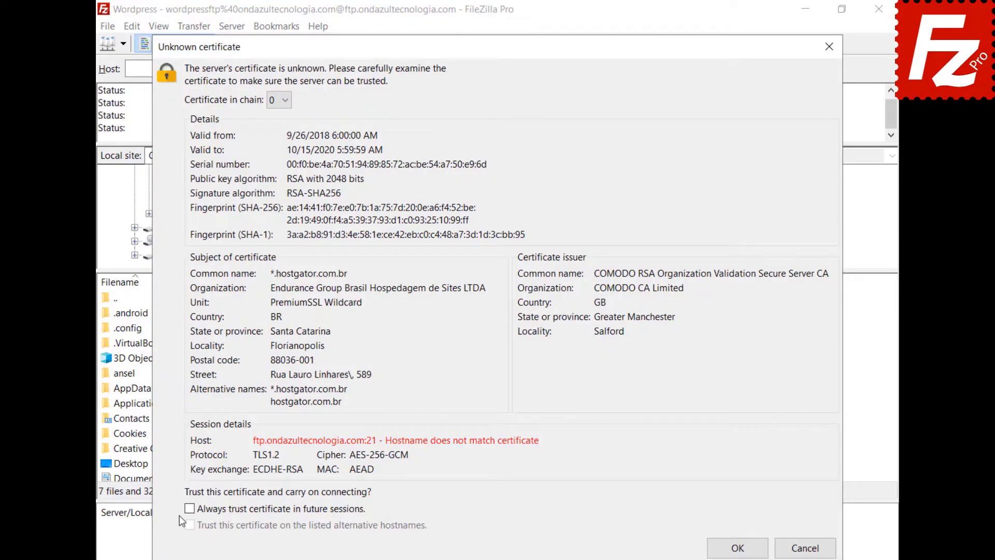
pyautogui.click(189, 510)
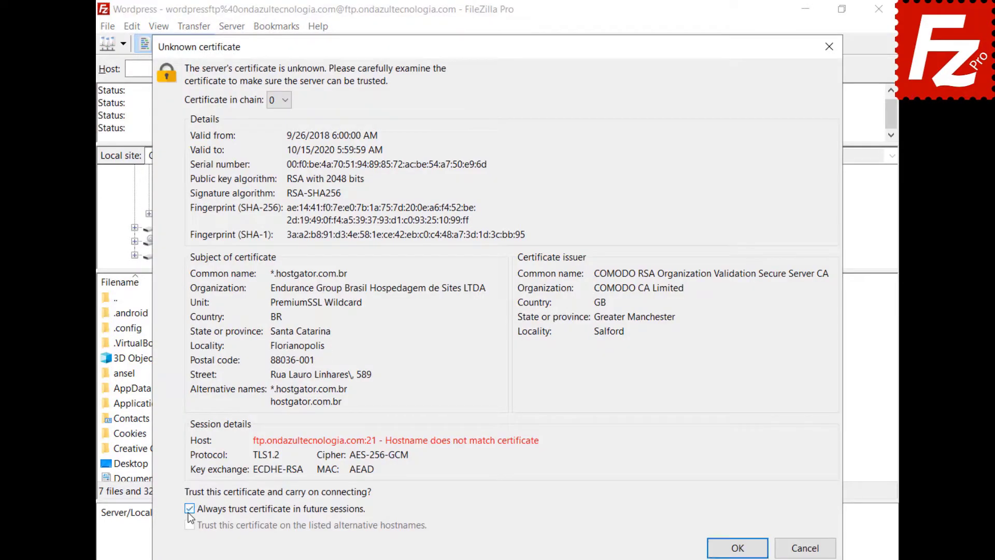
pyautogui.click(738, 548)
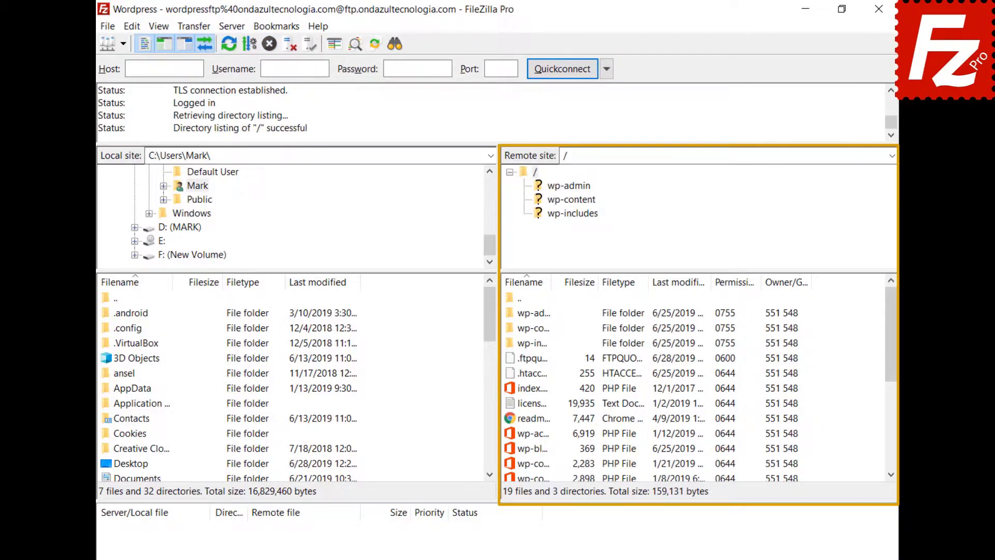
# Open wp-blog-header.php in the editor and add the first line 'Enter a new line here'
pyautogui.rightClick(511, 450)
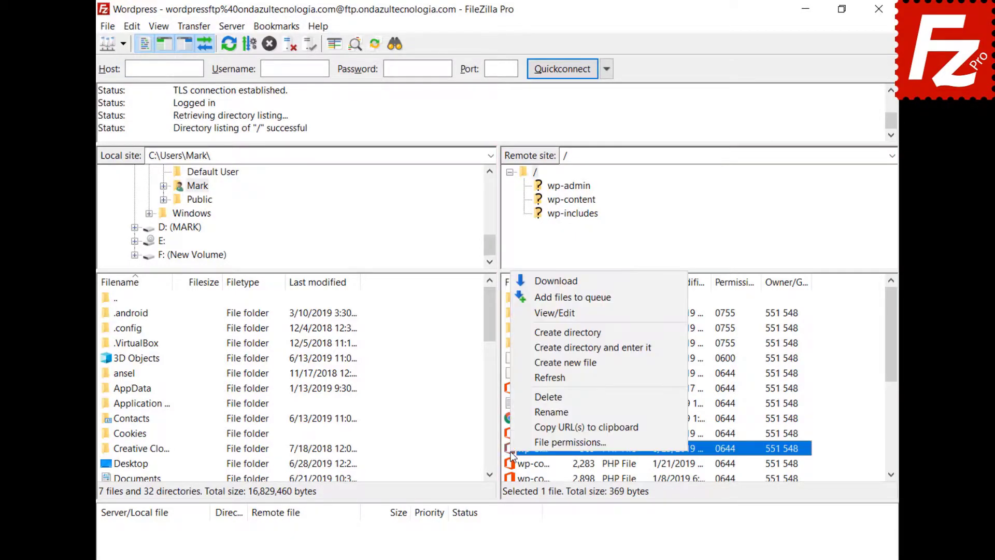
pyautogui.click(524, 313)
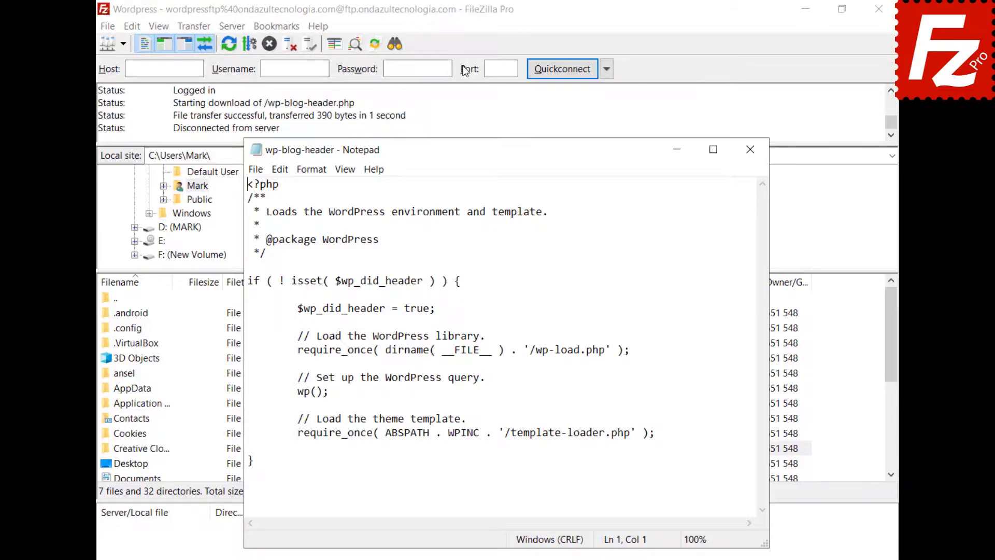
pyautogui.press('Return')
pyautogui.press('Up')
pyautogui.write('Enter a new line here')
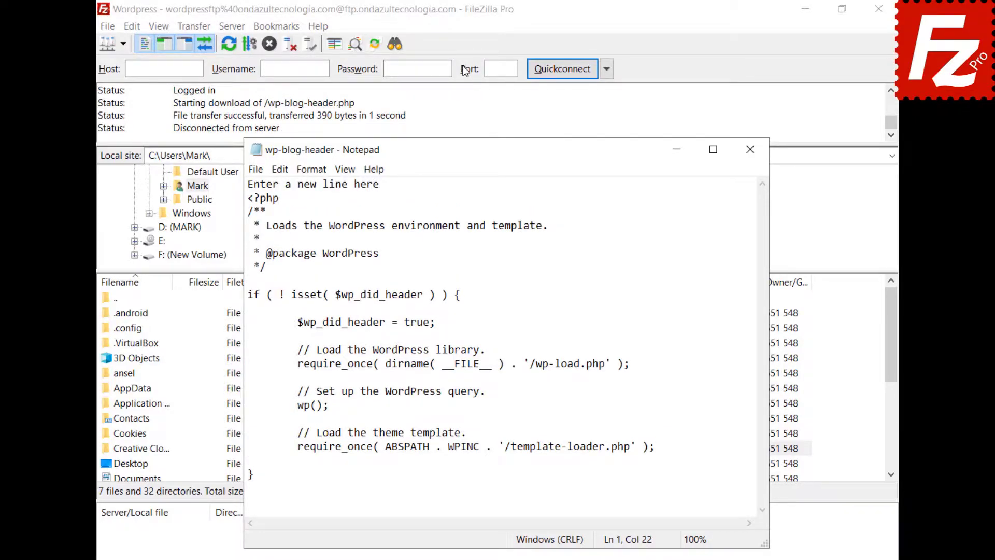
# Save and close the edited file, then upload it back to the server
pyautogui.click(255, 169)
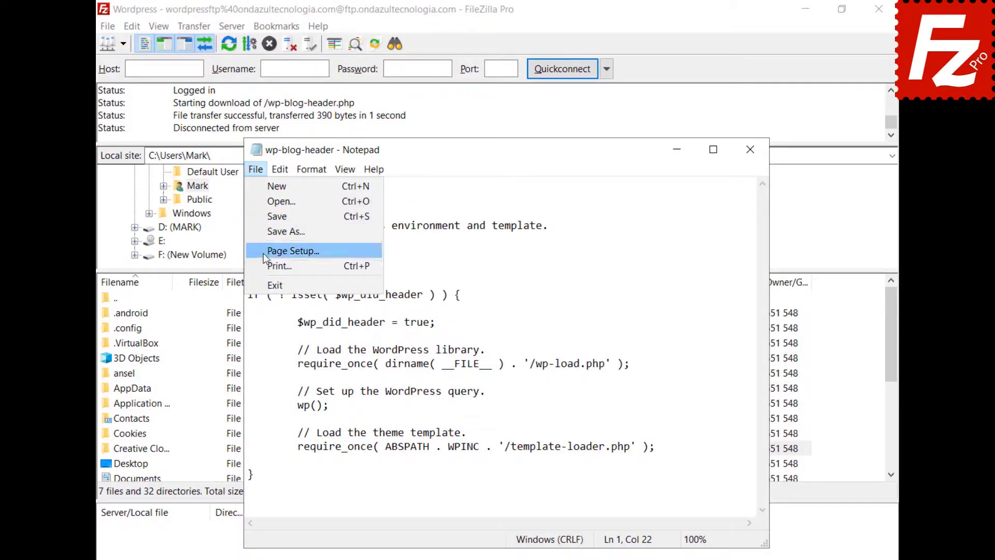
pyautogui.click(274, 285)
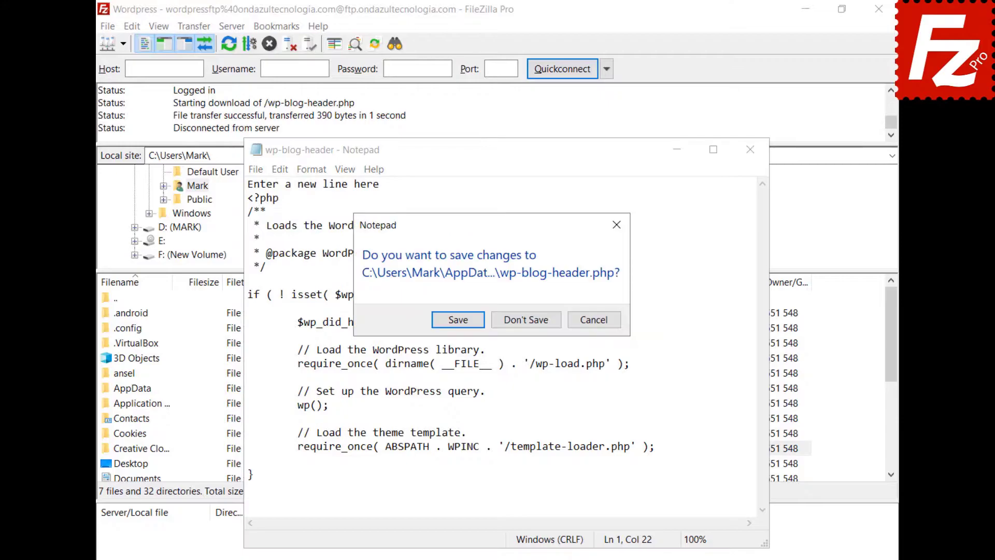
pyautogui.click(458, 320)
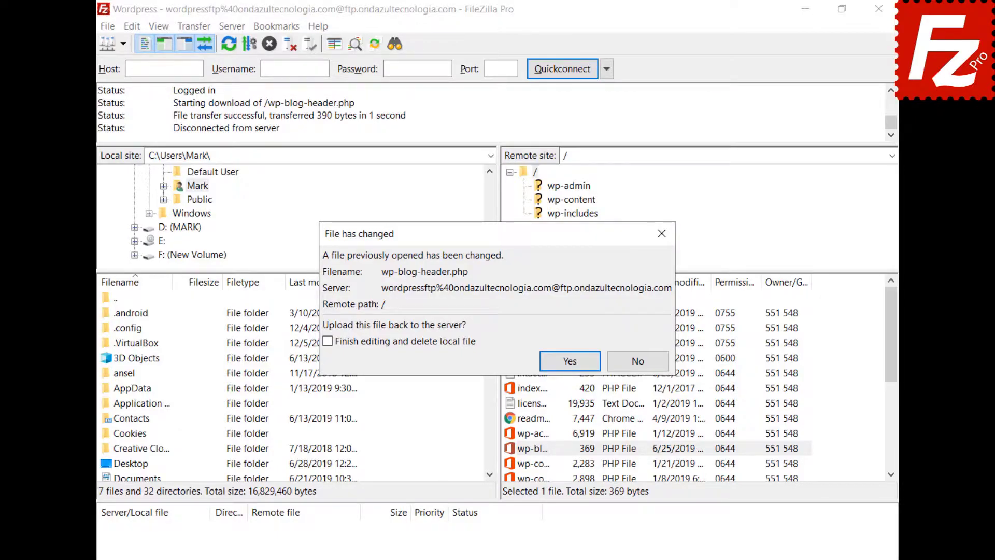
pyautogui.click(571, 361)
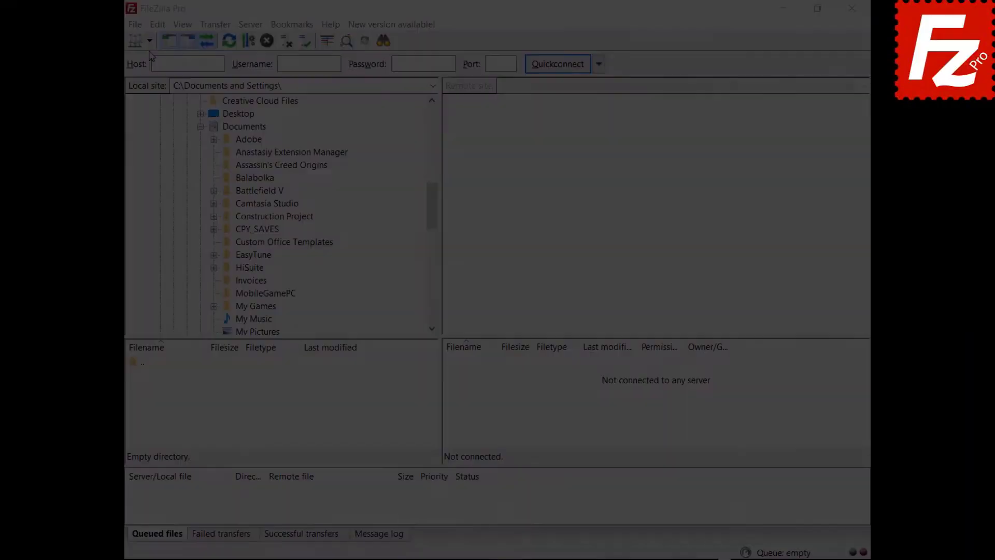
# Connect to the saved FTP site, download Financial.xlsx to Documents, and upload Evaluation.pdf to the server
pyautogui.click(149, 41)
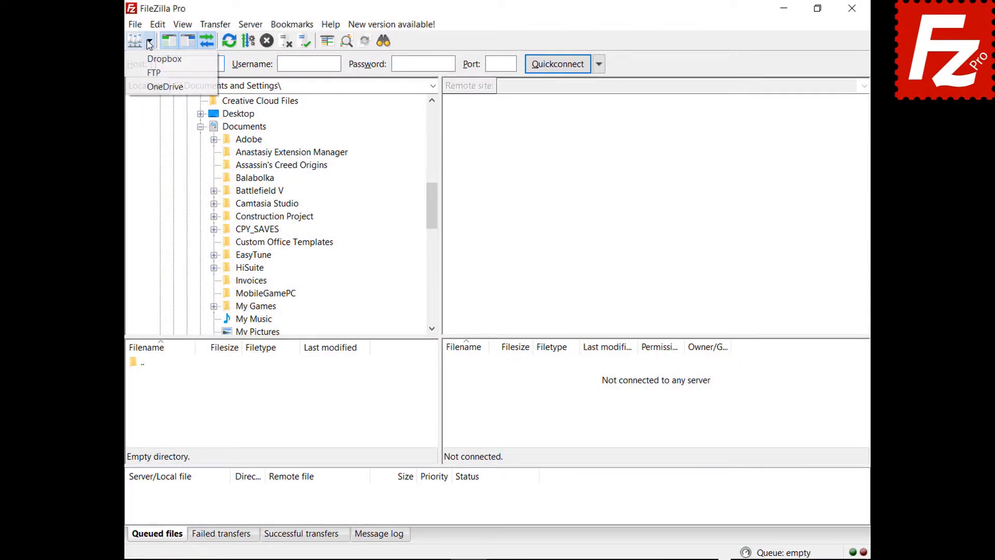
pyautogui.click(152, 73)
pyautogui.click(455, 390)
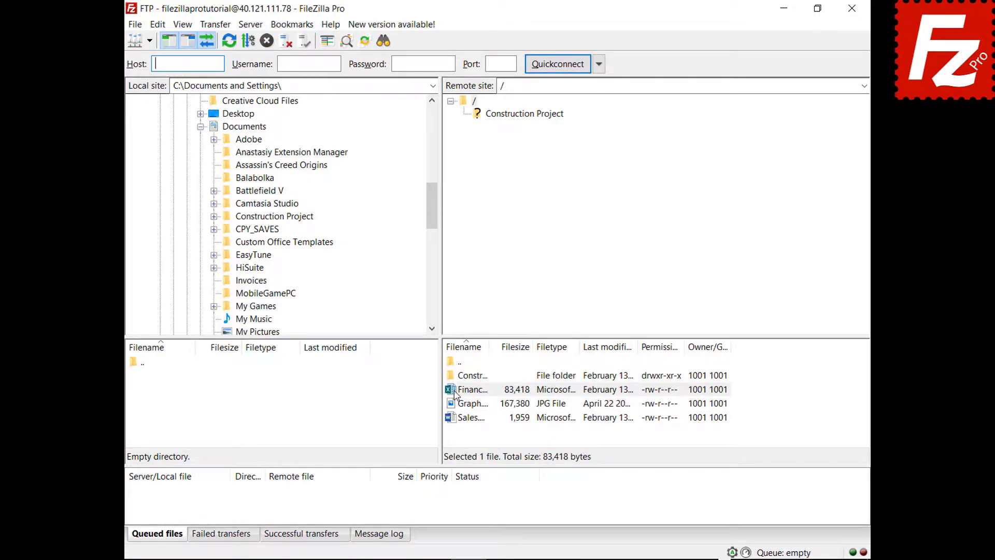
pyautogui.moveTo(455, 394); pyautogui.dragTo(278, 129)
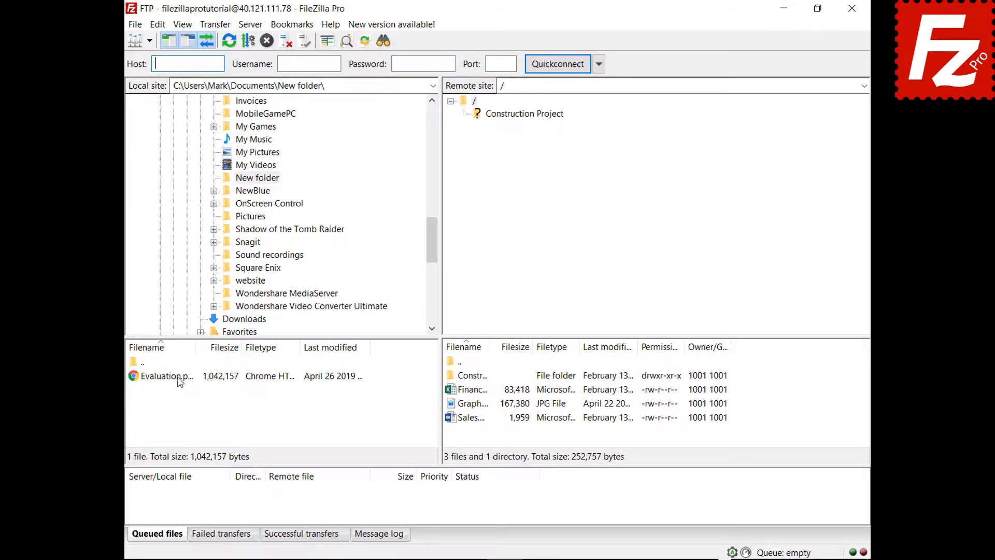
pyautogui.click(178, 377)
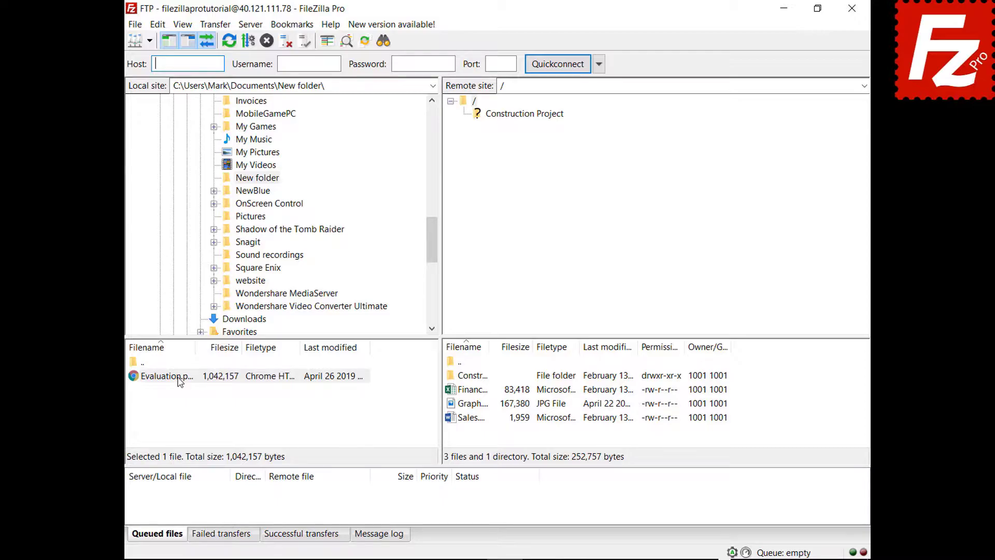
pyautogui.moveTo(180, 382); pyautogui.dragTo(484, 437)
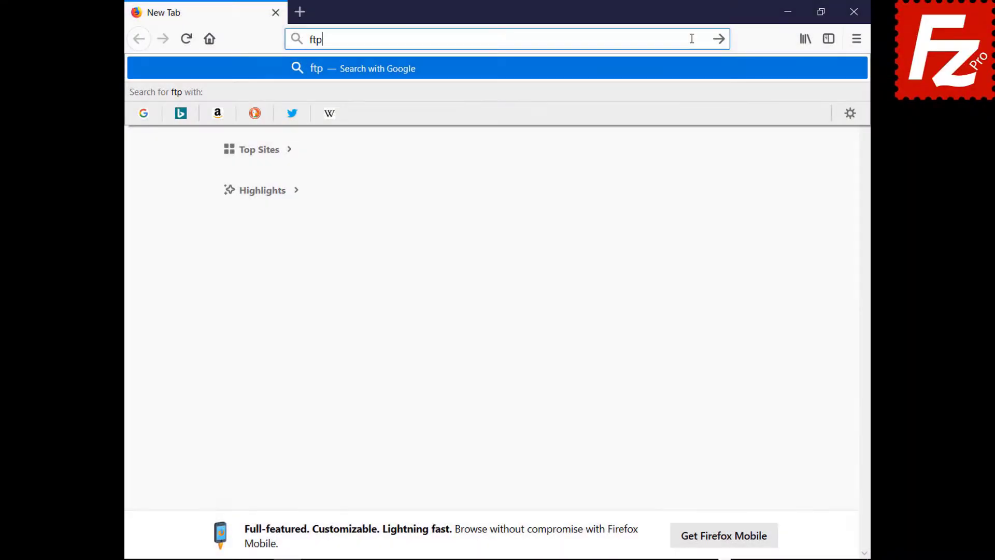
# Load ftptest.net and enter host 40.121.111.78 with the FTP username and password
pyautogui.write('test.net')
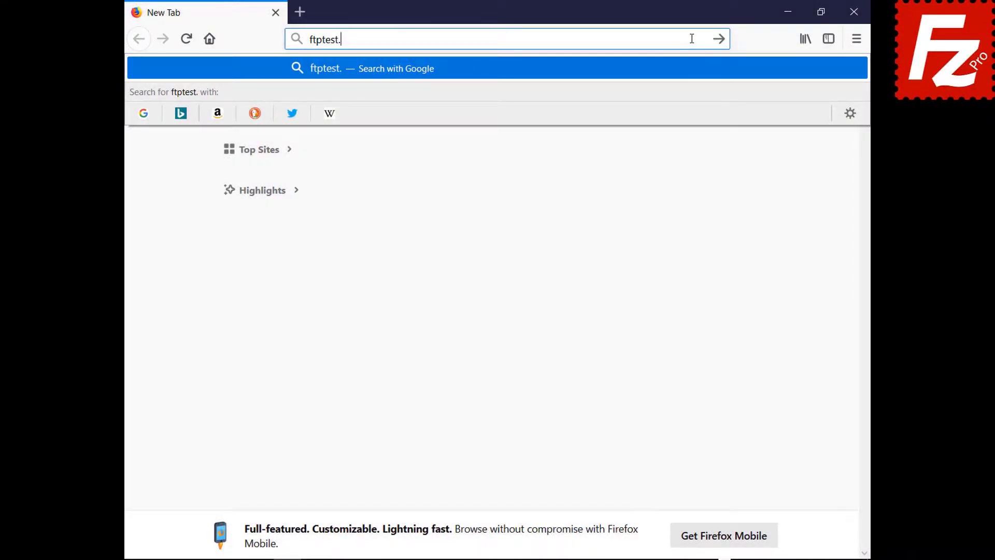
pyautogui.press('Return')
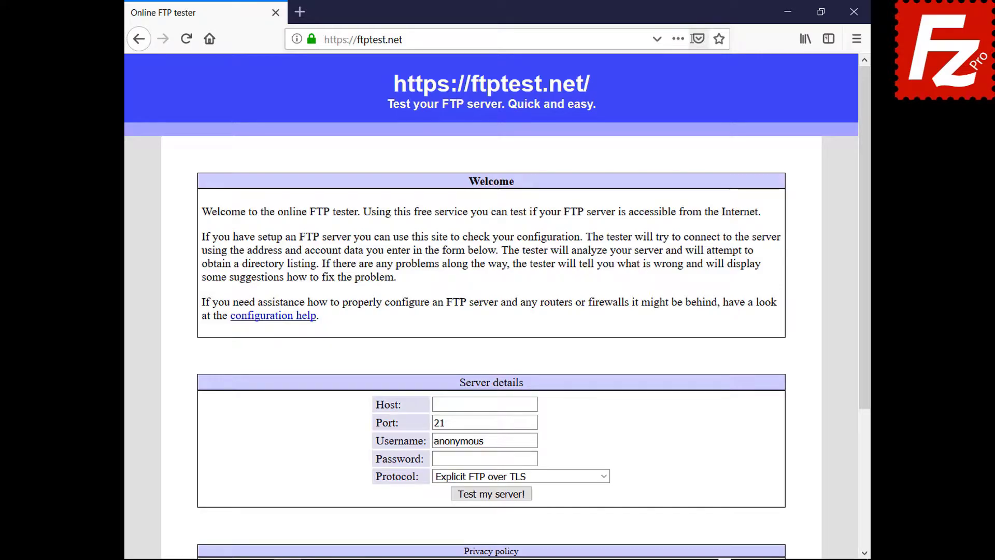
pyautogui.click(533, 405)
pyautogui.write('40.121.111.78')
pyautogui.click(534, 440)
pyautogui.press('BackSpace')
pyautogui.press('BackSpace')
pyautogui.press('BackSpace')
pyautogui.press('BackSpace')
pyautogui.press('BackSpace')
pyautogui.press('BackSpace')
pyautogui.press('BackSpace')
pyautogui.press('BackSpace')
pyautogui.press('BackSpace')
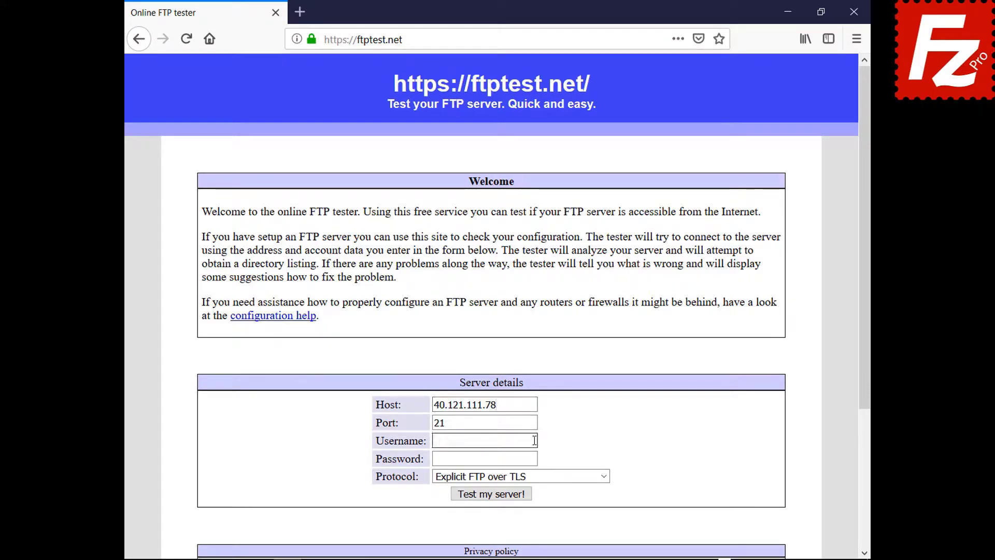
pyautogui.write('filezillaprotutorial')
pyautogui.click(535, 460)
pyautogui.write('●●●●●●●●●')
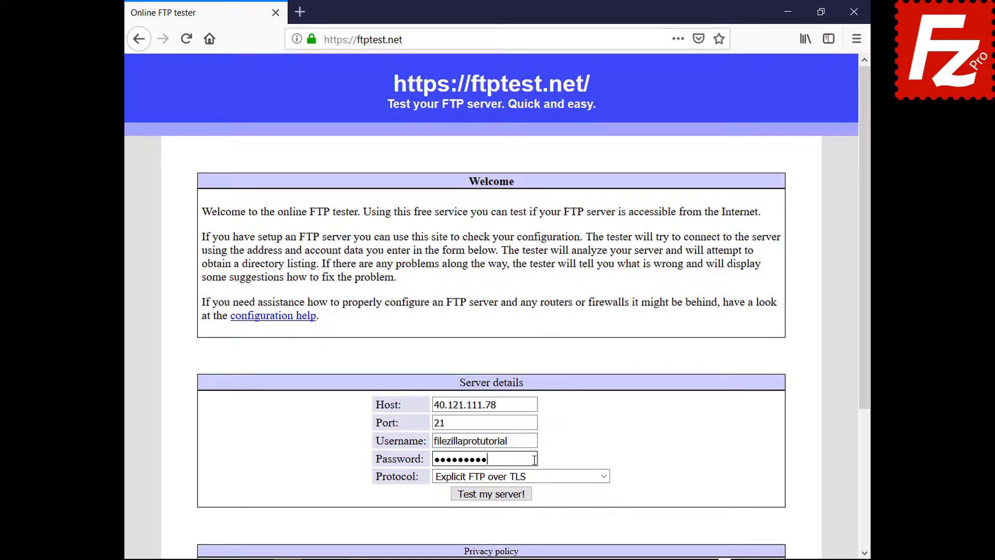
# Set Protocol to allow fallback to plain FTP and run the server test
pyautogui.click(601, 477)
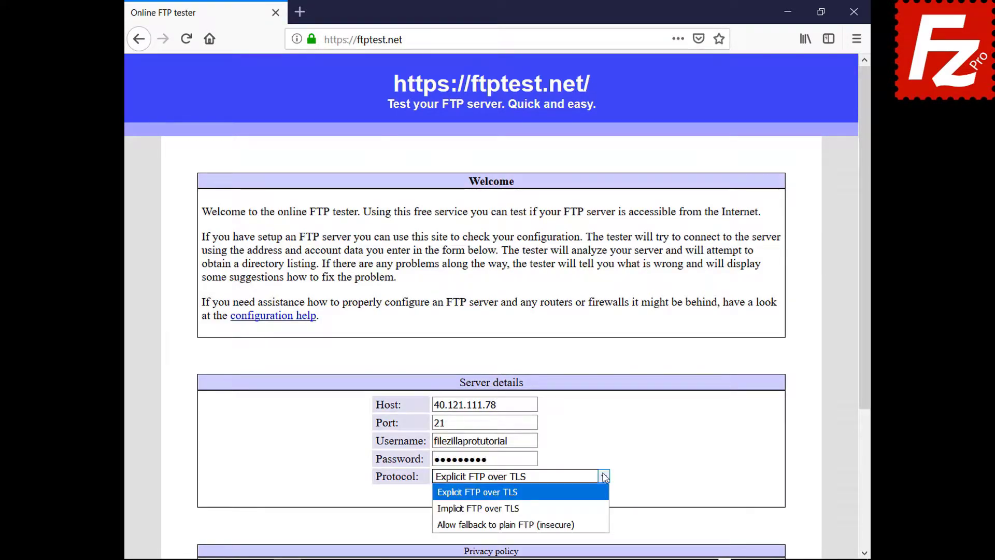
pyautogui.click(599, 518)
pyautogui.click(497, 495)
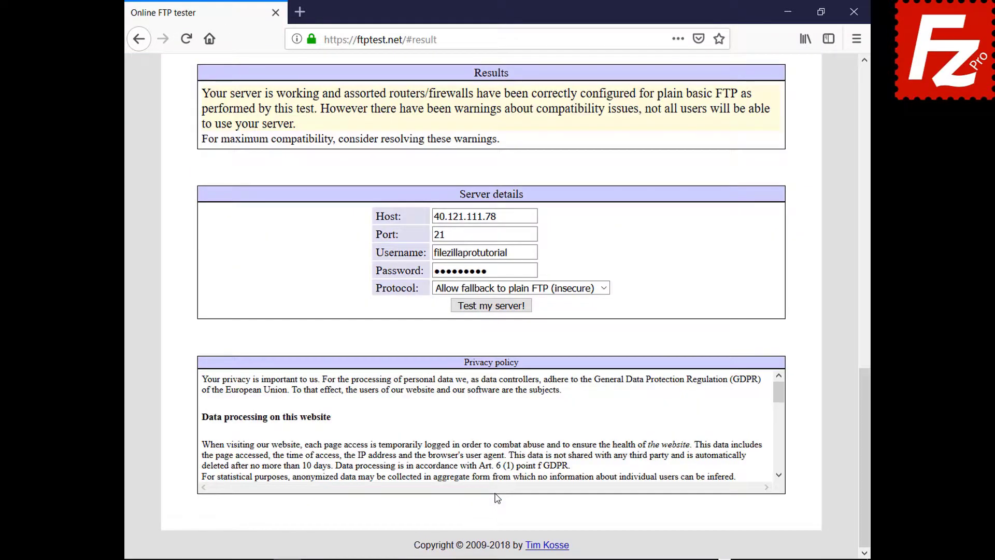
pyautogui.scroll(-2, 862, 420)
pyautogui.moveTo(859, 410); pyautogui.dragTo(816, 130)
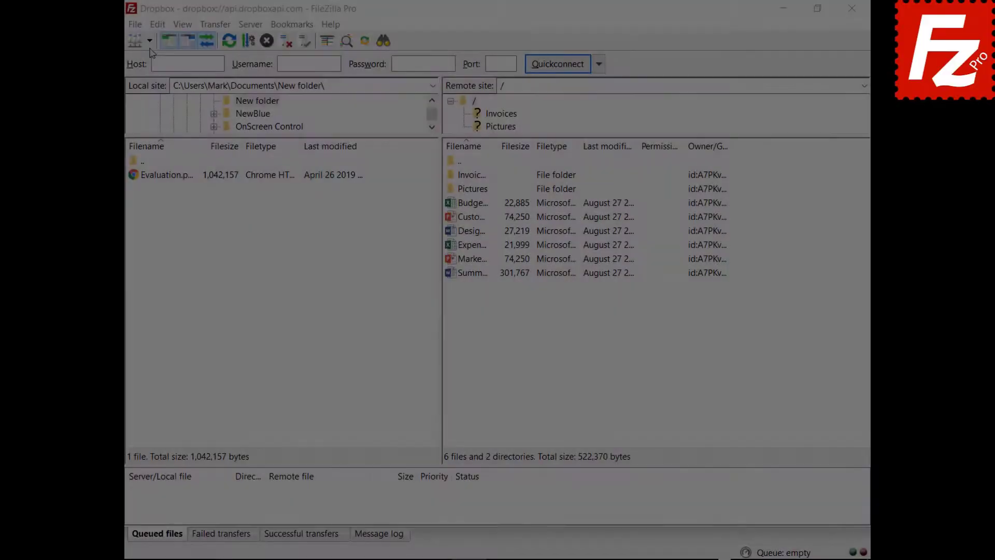
# Open the saved OneDrive site in a new tab, then return to the Dropbox tab
pyautogui.click(150, 41)
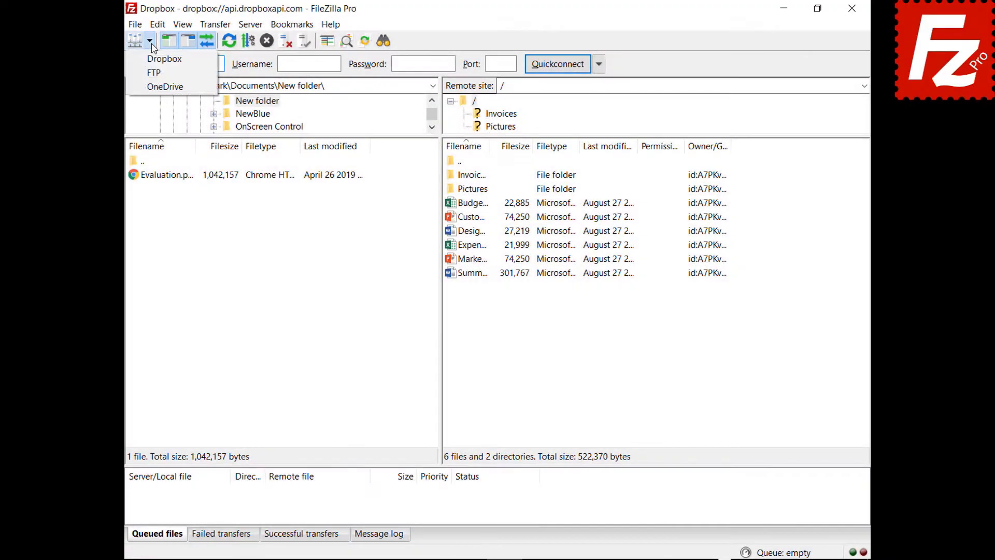
pyautogui.click(155, 88)
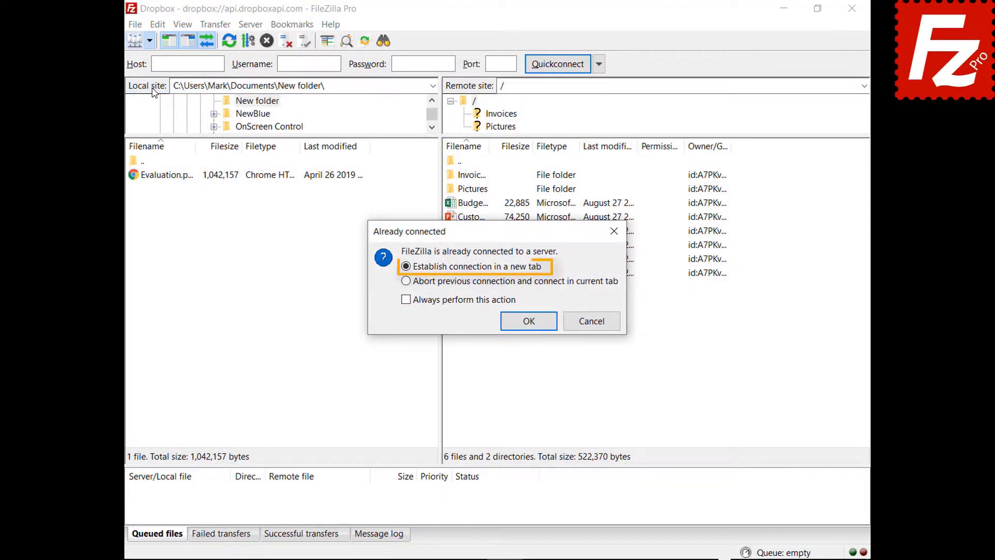
pyautogui.click(529, 326)
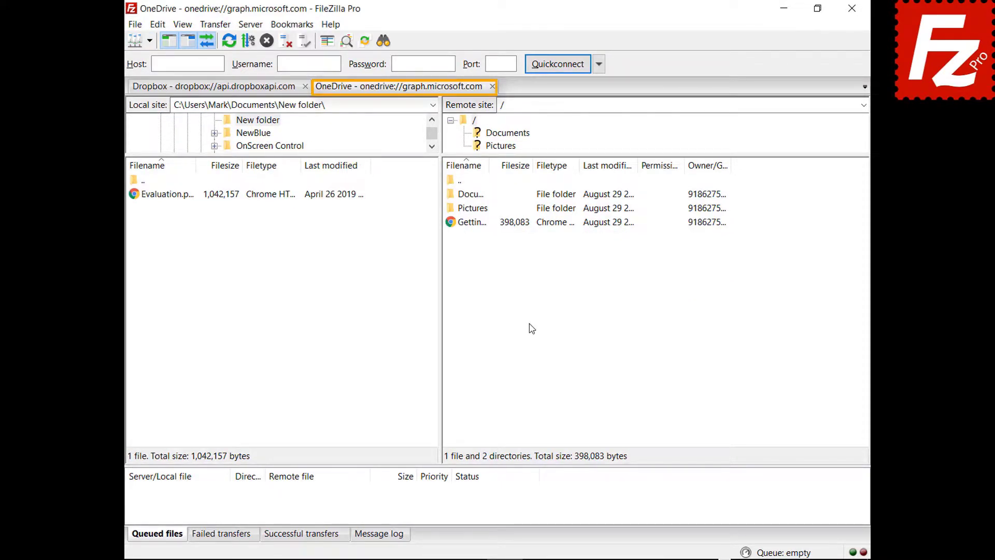
pyautogui.click(213, 87)
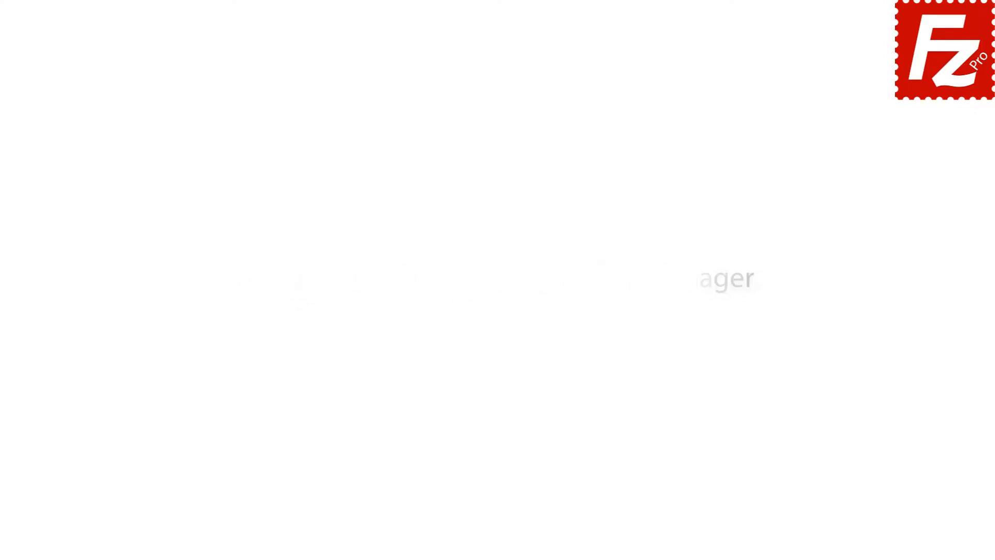
# Quickconnect to 40.121.111.78 with the FTP username and password
pyautogui.doubleClick(157, 107)
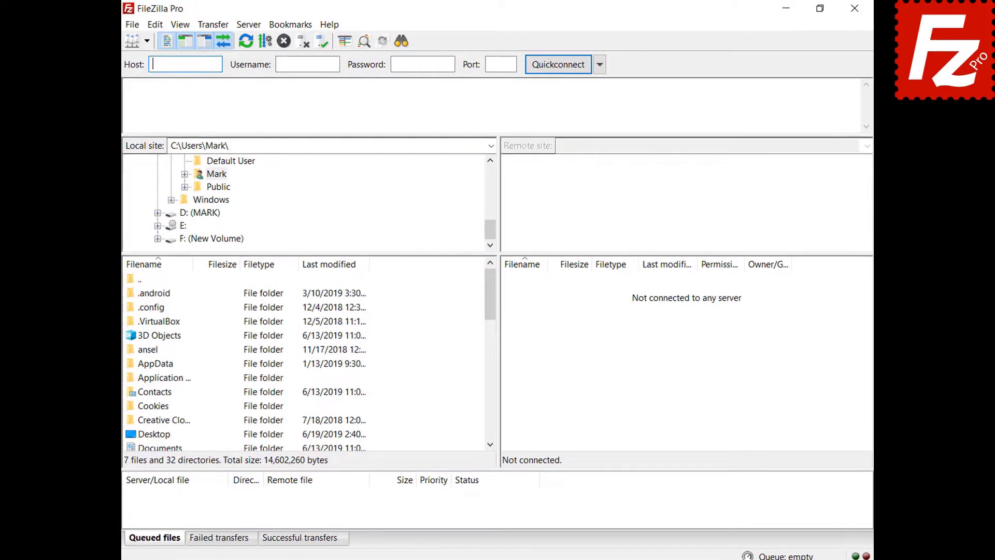
pyautogui.write('40.121.111.78')
pyautogui.press('Tab')
pyautogui.write('zillaprotutorial')
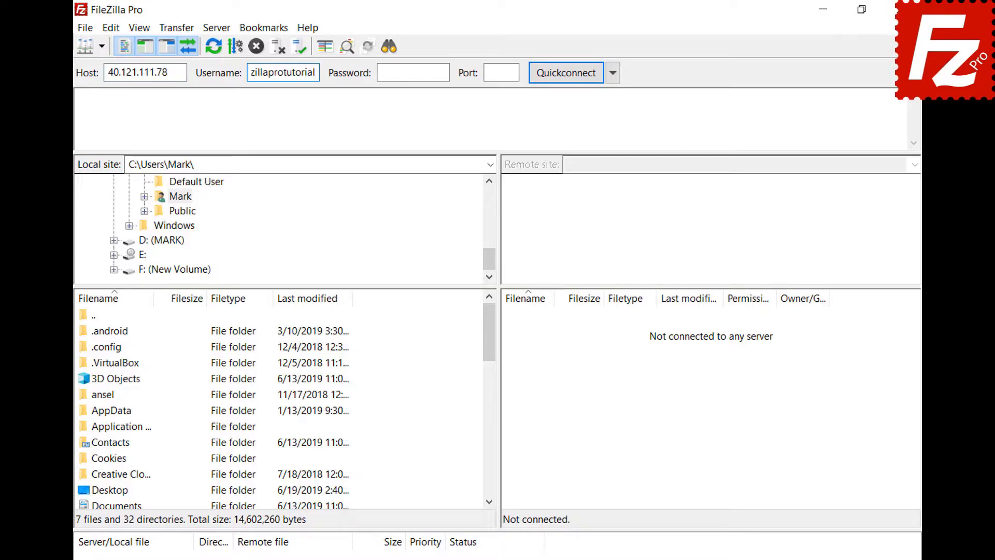
pyautogui.press('Tab')
pyautogui.write('*********')
pyautogui.press('Return')
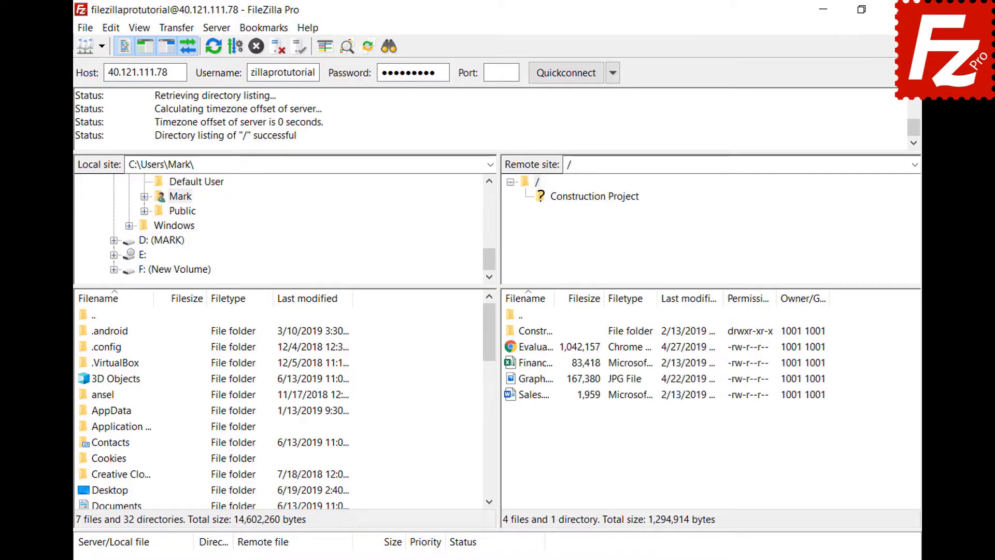
# Copy the current connection to the Site Manager as 'New connection'
pyautogui.click(86, 29)
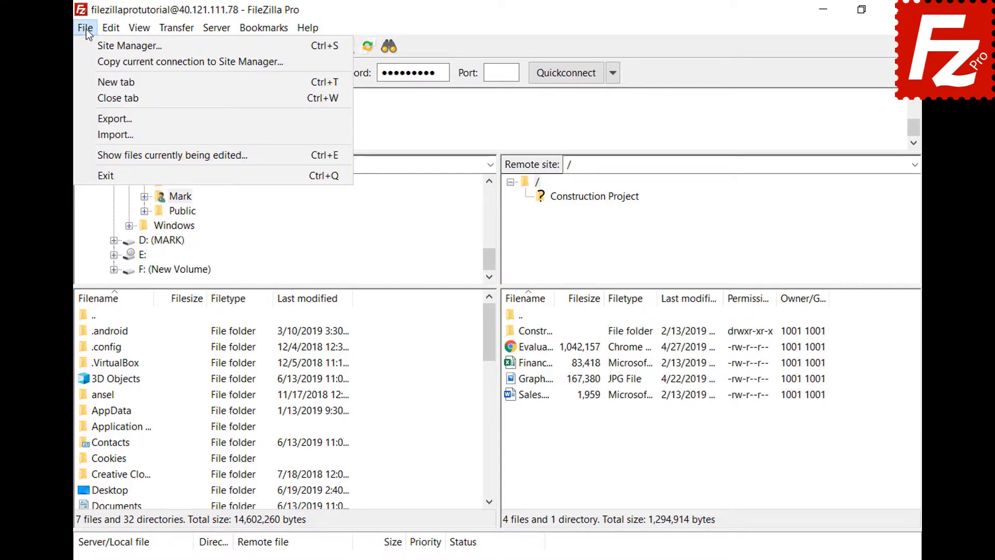
pyautogui.click(89, 61)
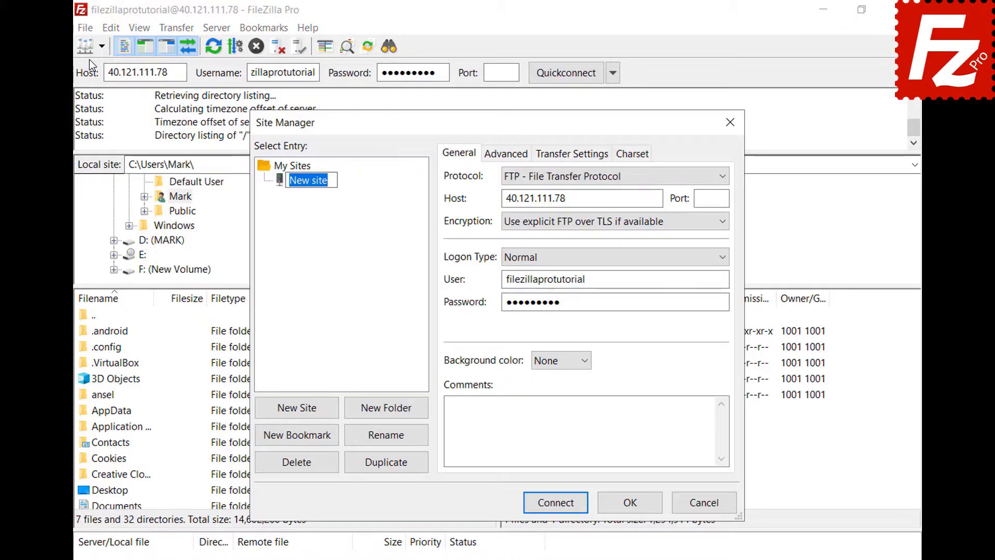
pyautogui.write('New connection')
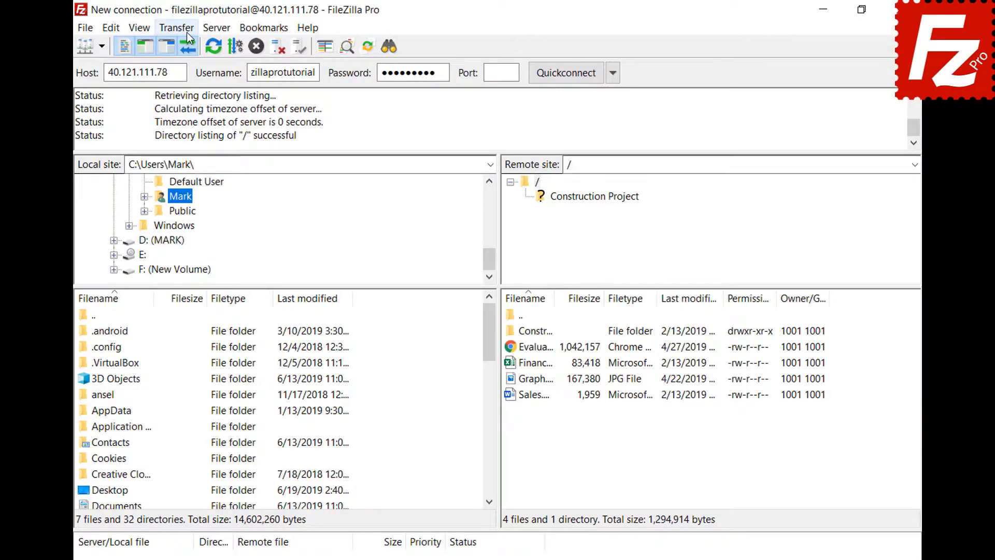
# Open the manual transfer window, then relaunch FileZilla Pro and reconnect to the last server
pyautogui.click(176, 27)
pyautogui.click(200, 135)
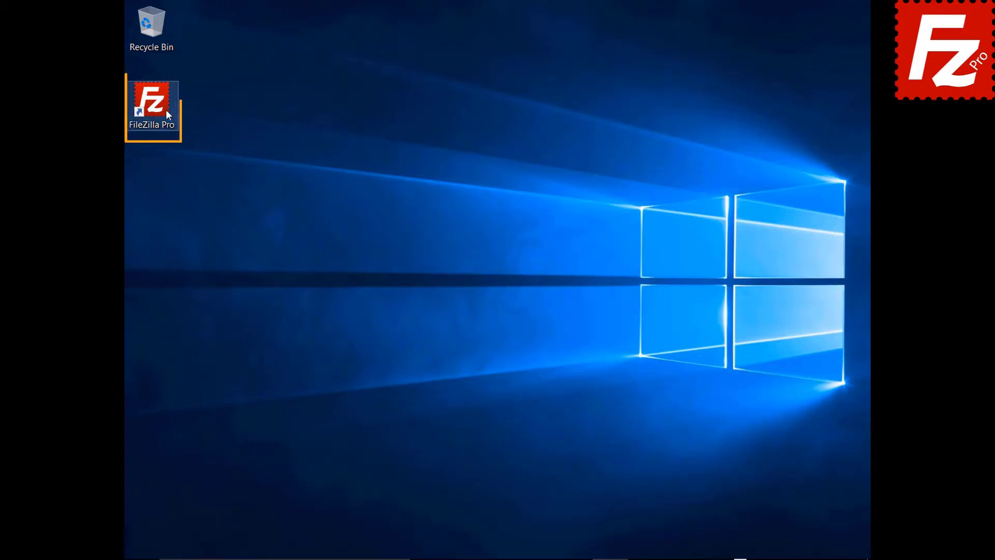
pyautogui.doubleClick(167, 114)
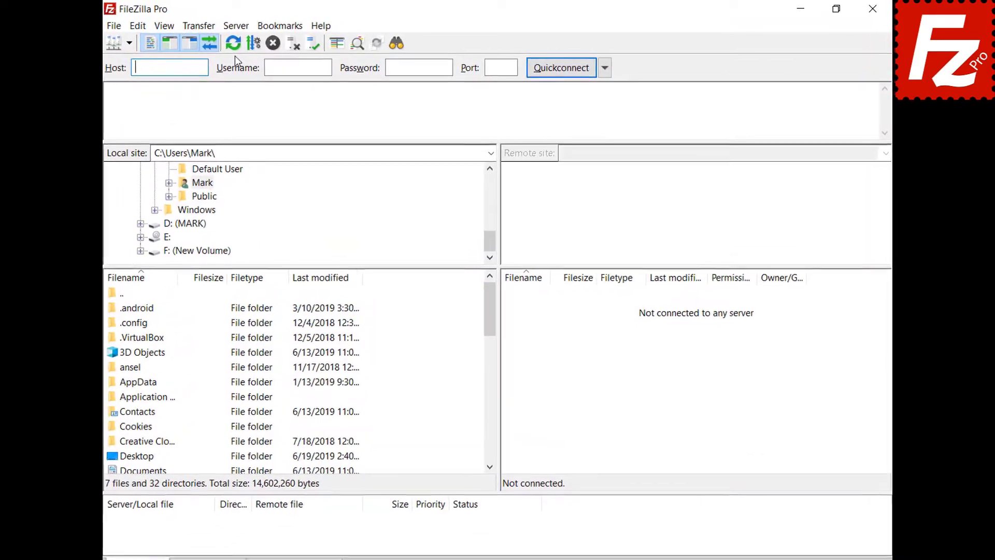
pyautogui.click(236, 26)
pyautogui.click(243, 60)
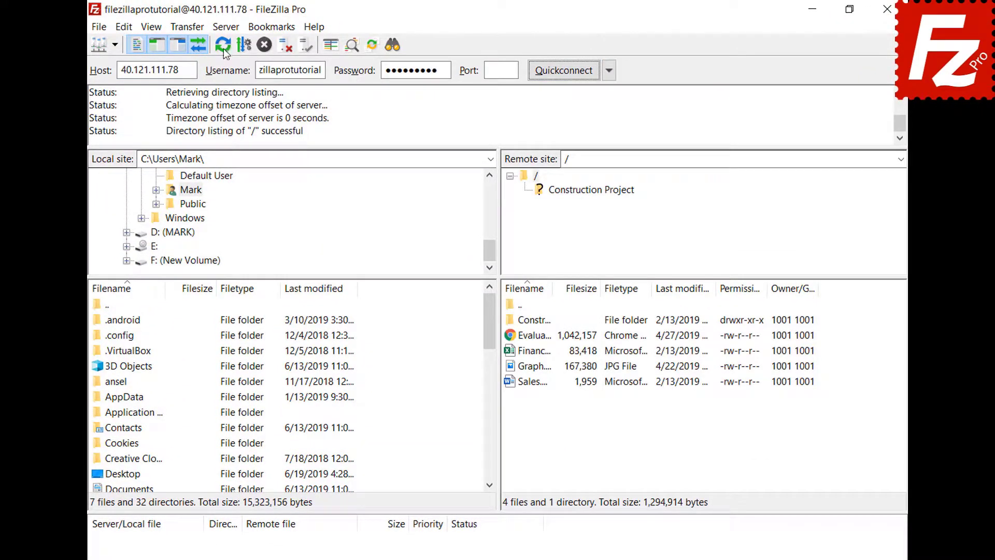
# Disconnect from 40.121.111.78 through the Server menu, then reconnect to it
pyautogui.click(225, 29)
pyautogui.click(230, 81)
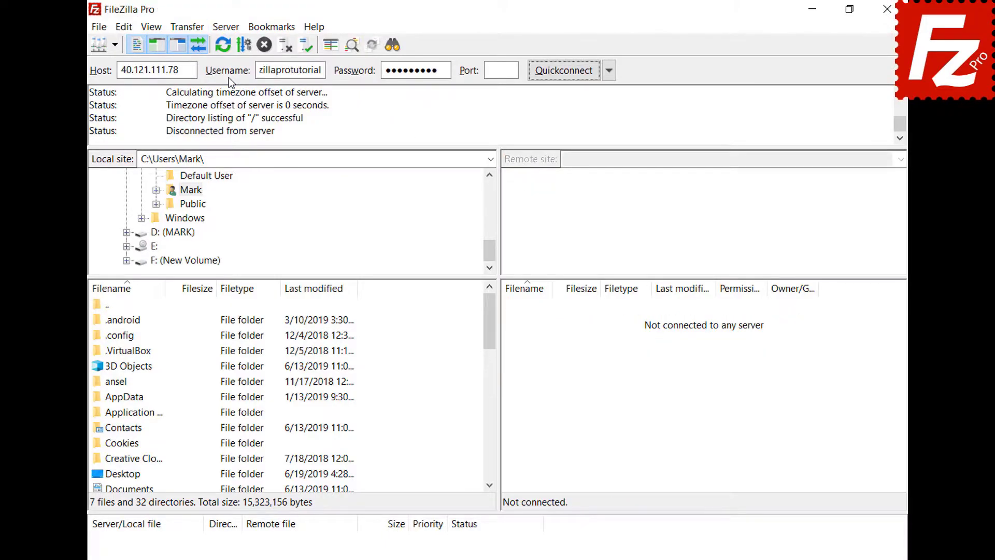
pyautogui.click(232, 28)
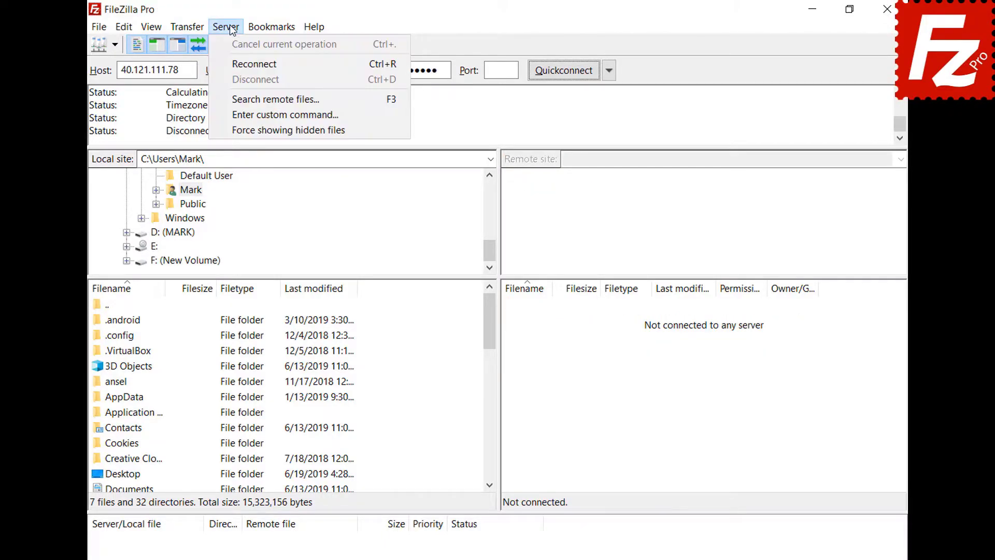
pyautogui.click(235, 62)
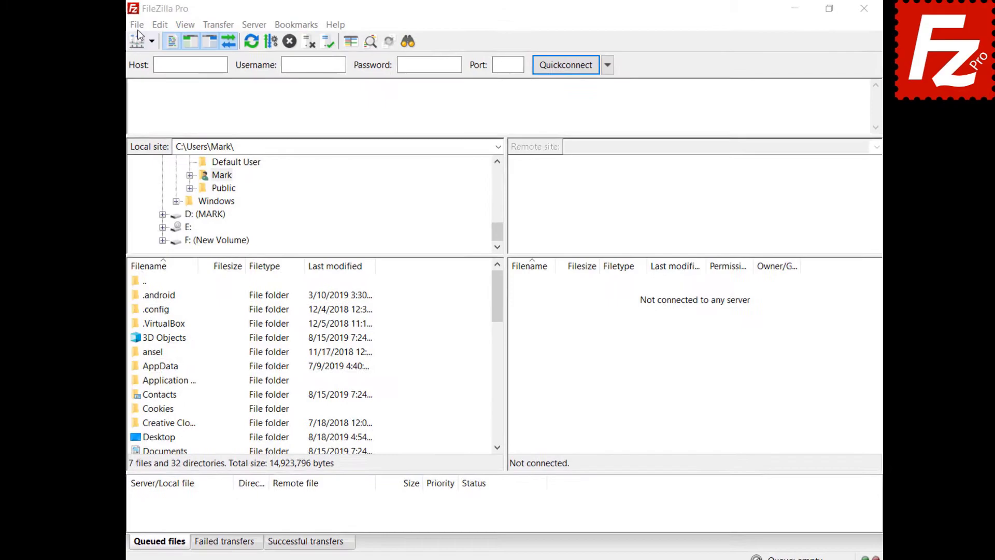
# Add a new site named Google Drive using the Google Drive protocol and the account e-mail as user
pyautogui.click(148, 27)
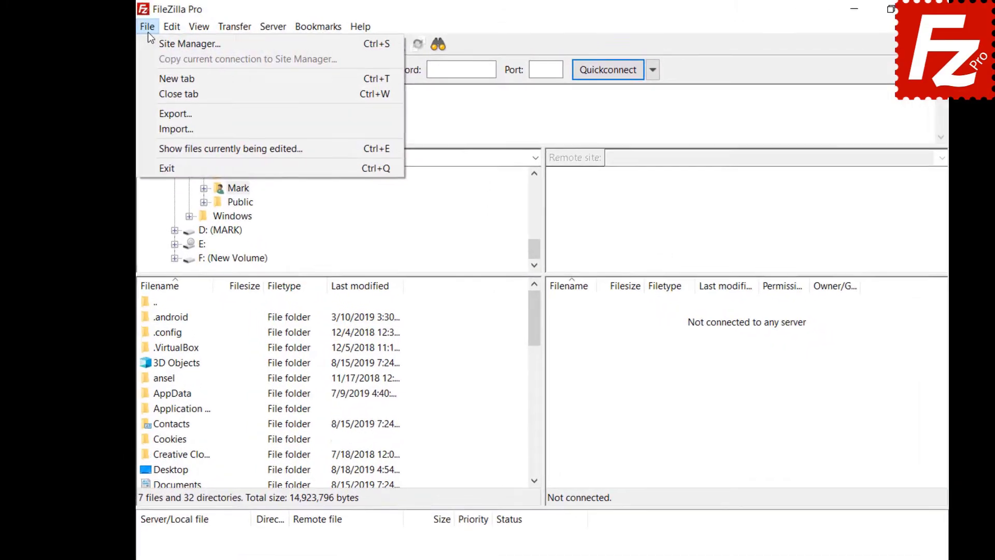
pyautogui.click(151, 42)
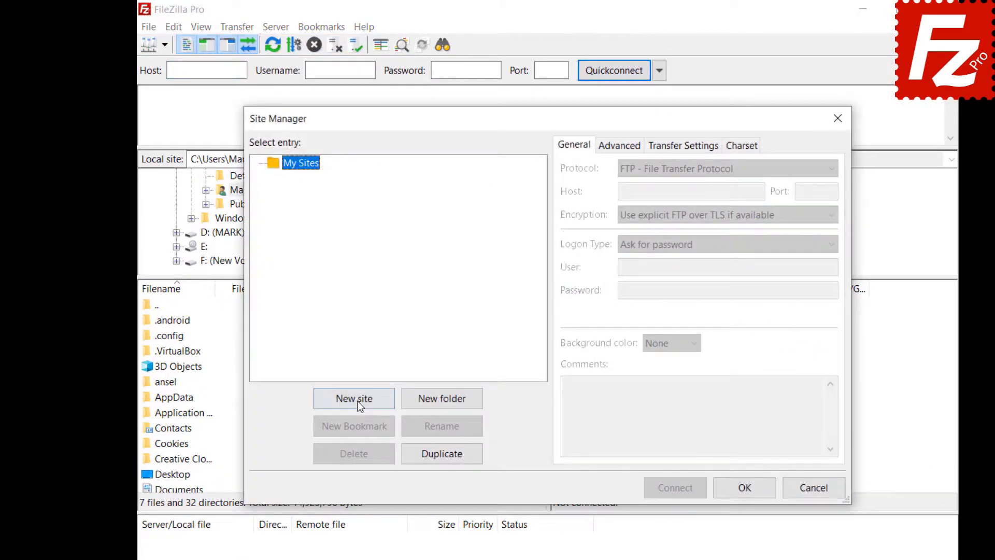
pyautogui.click(357, 399)
pyautogui.write('Google Drive')
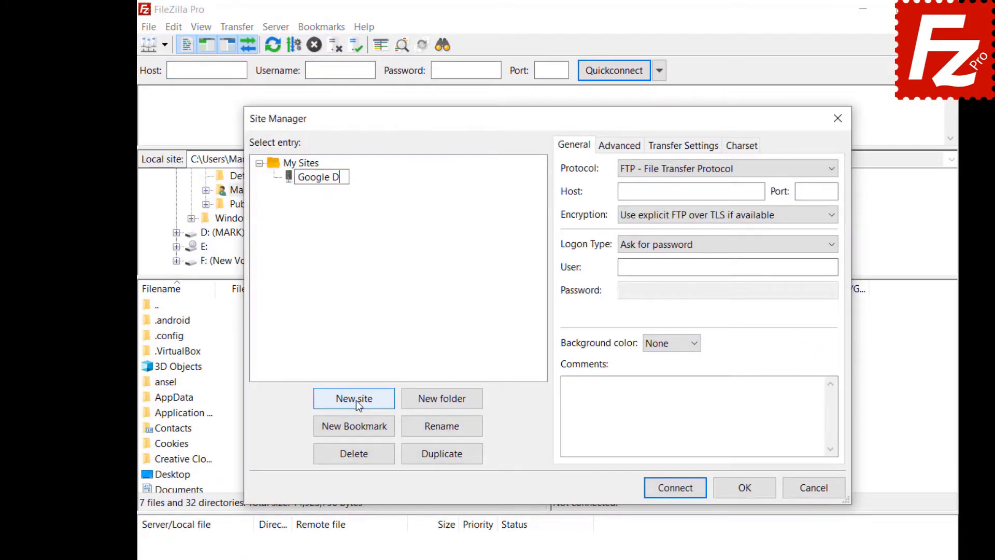
pyautogui.press('Return')
pyautogui.click(827, 172)
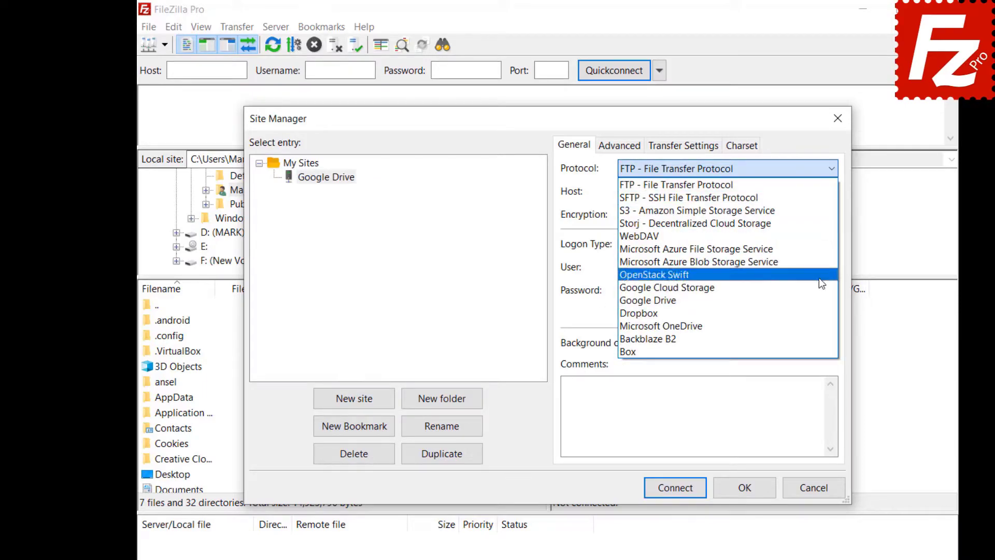
pyautogui.click(826, 296)
pyautogui.click(728, 267)
pyautogui.hotkey('ctrl', 'v')
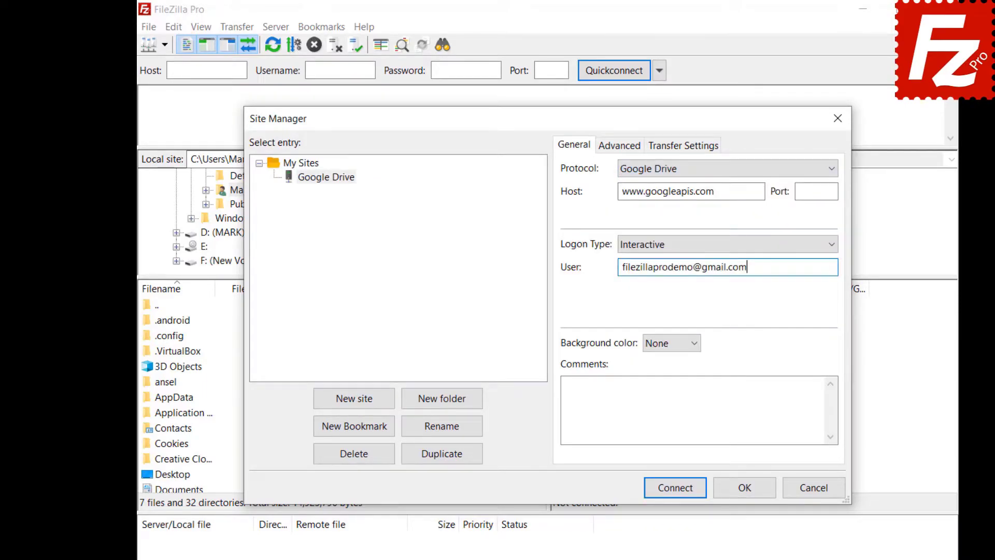
# Set the site's default local directory to the Construction Project folder
pyautogui.click(609, 148)
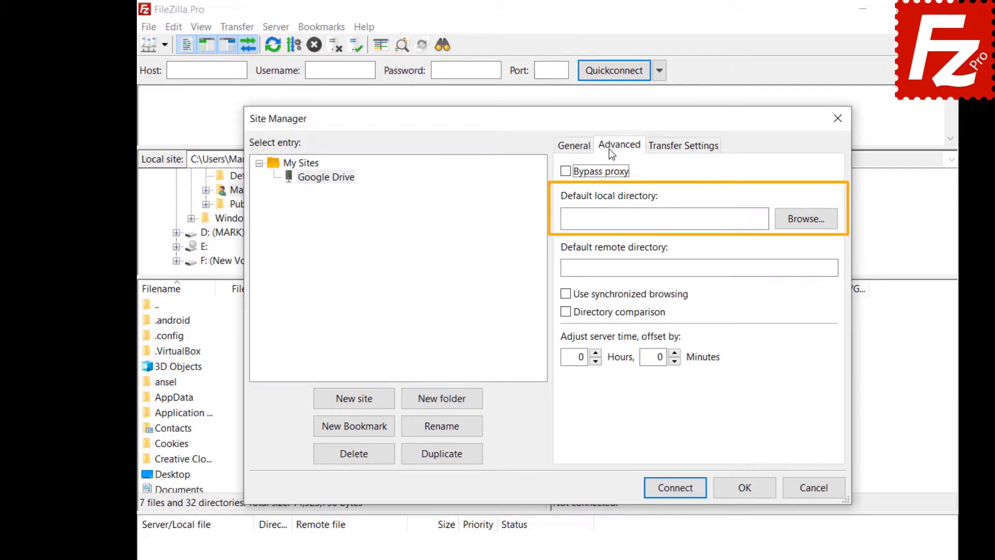
pyautogui.click(803, 225)
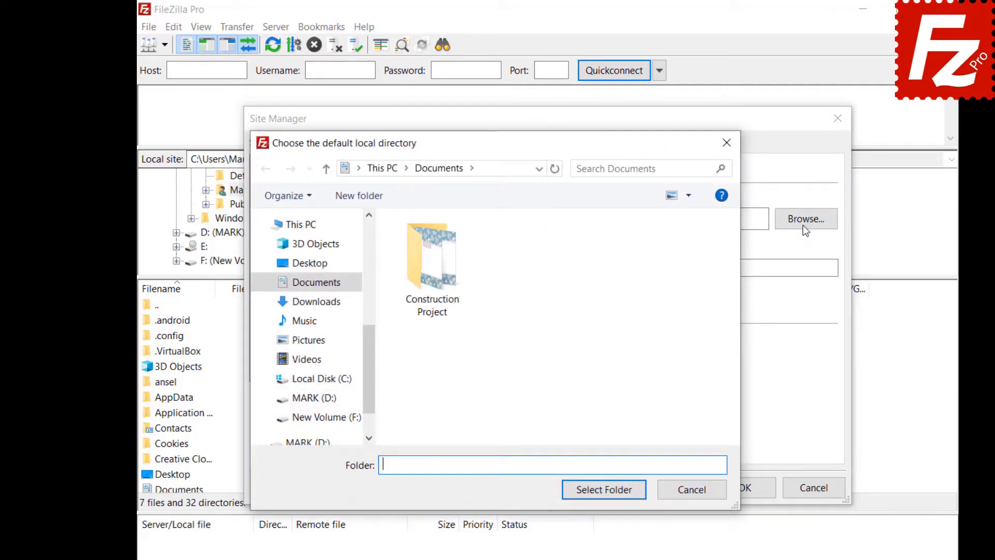
pyautogui.doubleClick(433, 303)
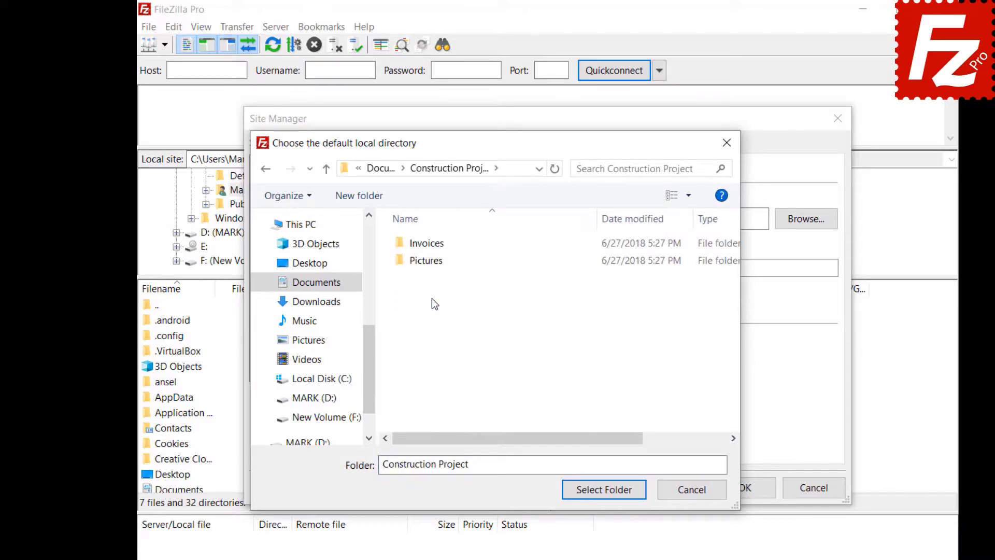
pyautogui.click(604, 490)
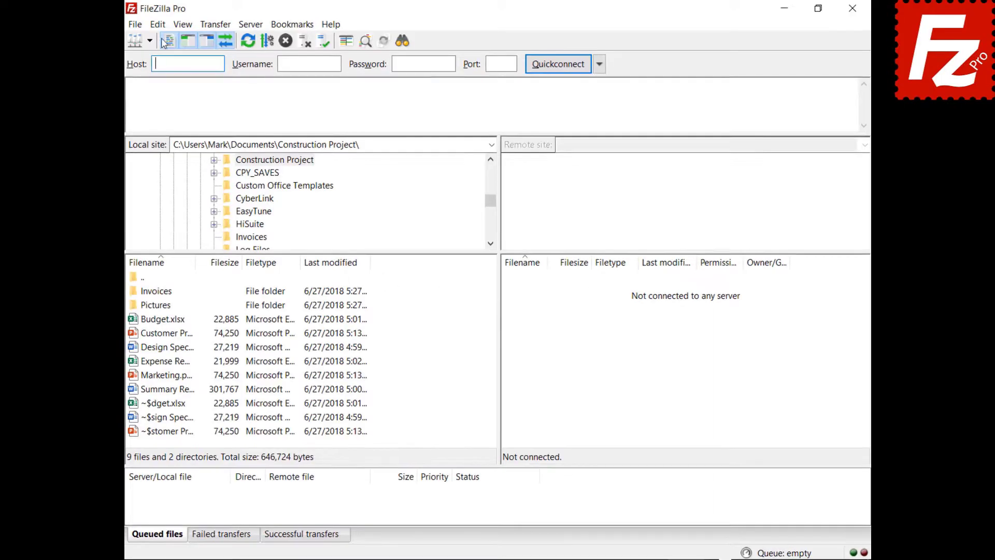
pyautogui.click(165, 25)
pyautogui.click(178, 71)
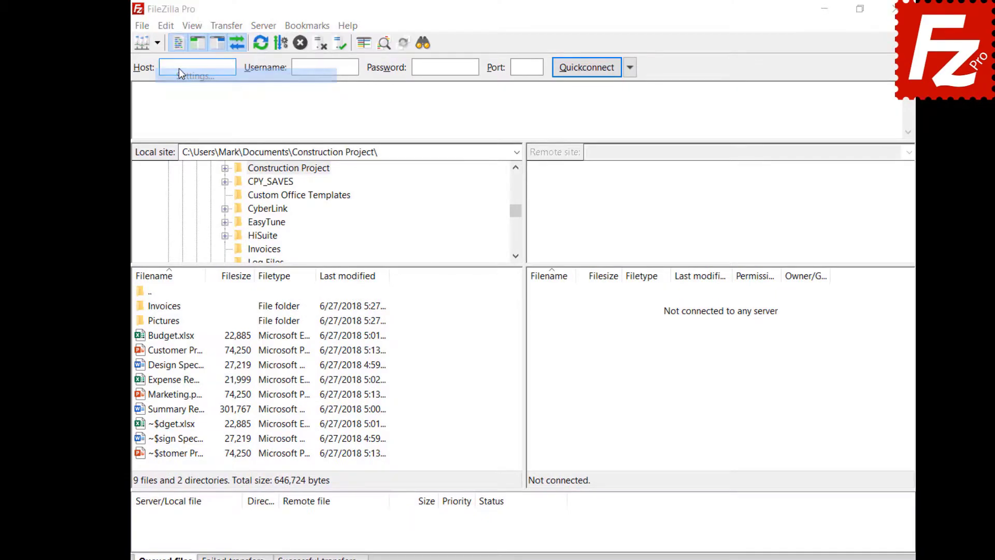
pyautogui.scroll(-2, 386, 315)
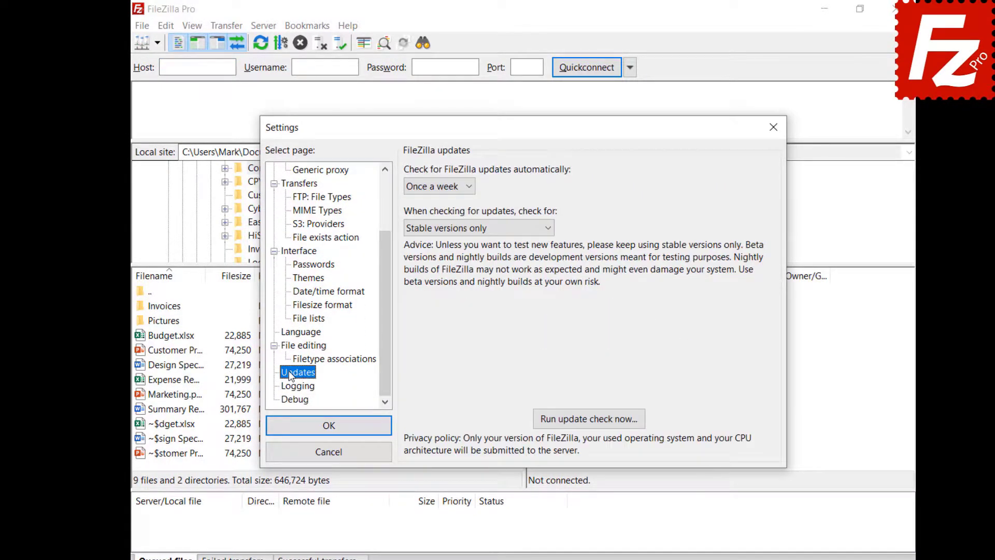
pyautogui.click(469, 186)
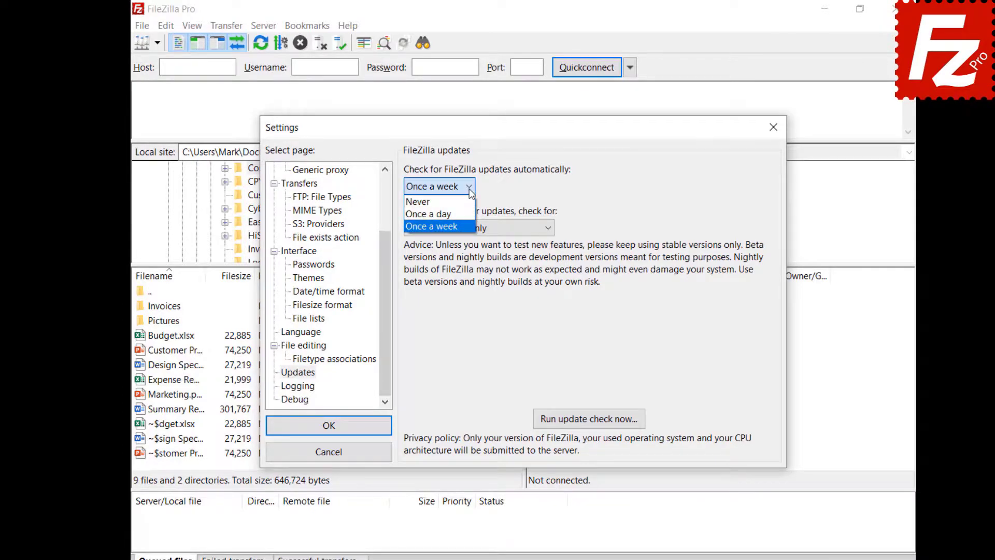
pyautogui.click(470, 193)
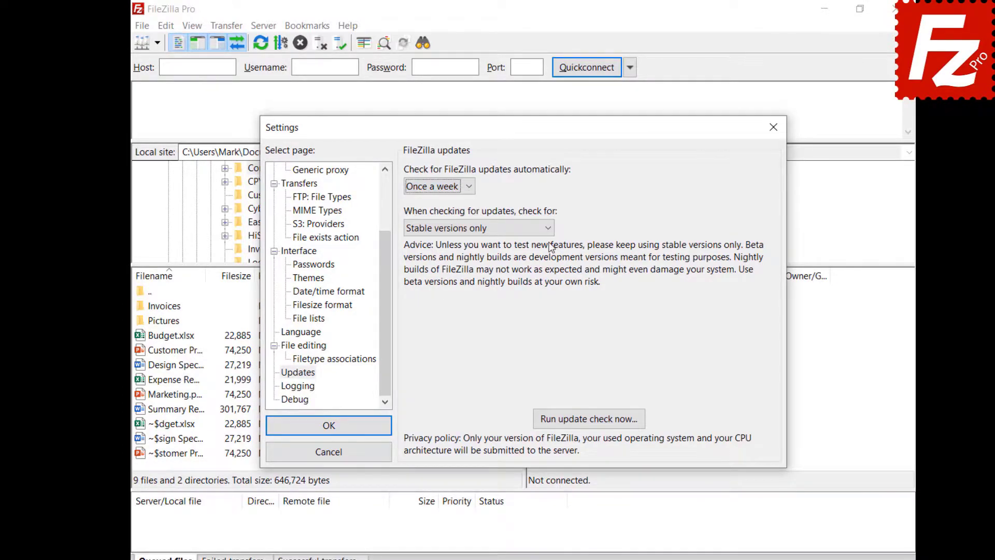
pyautogui.click(550, 229)
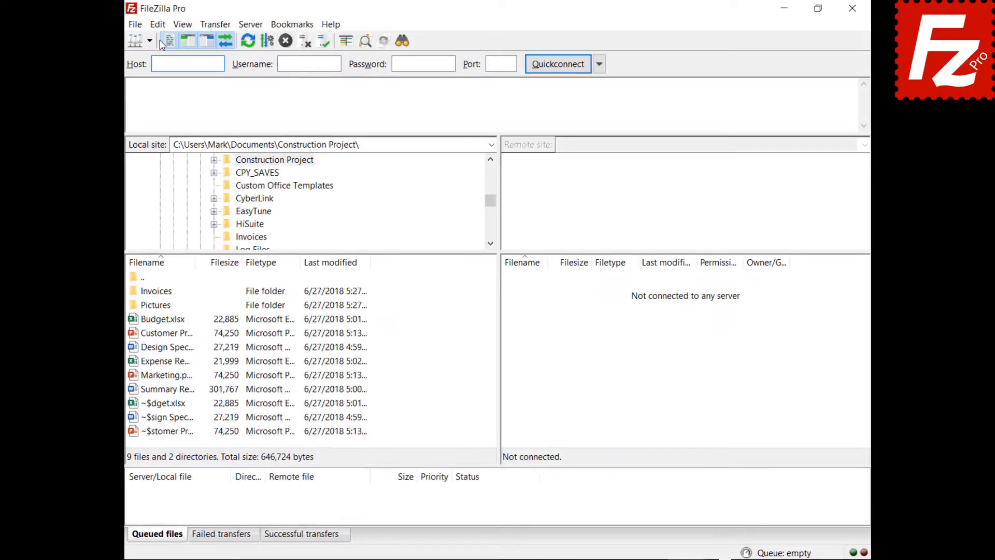
# Limit local ports for active mode in FTP settings, enabling the 6000–7000 port range
pyautogui.click(158, 24)
pyautogui.click(164, 72)
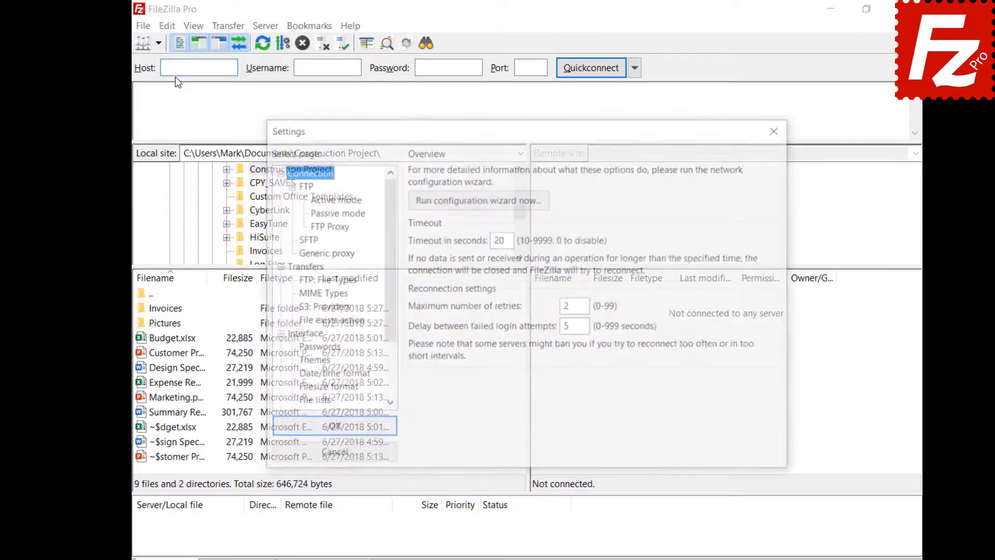
pyautogui.click(313, 200)
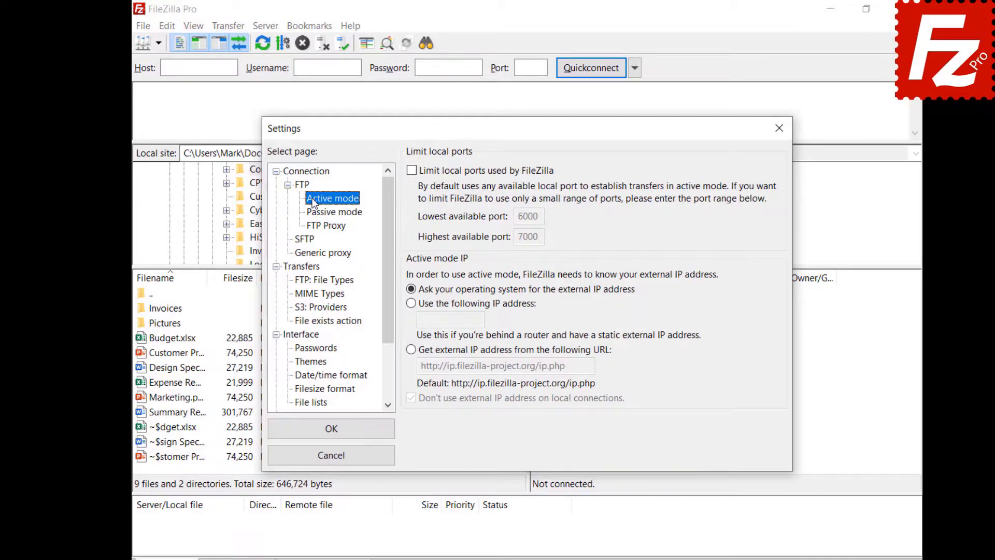
pyautogui.click(412, 171)
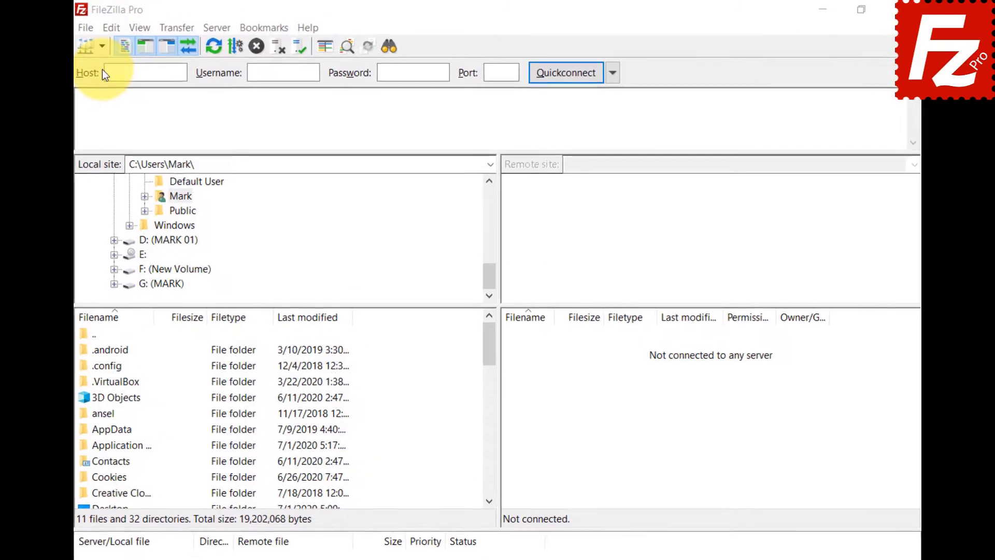
# Create a new Site Manager folder named Google Drive
pyautogui.click(102, 47)
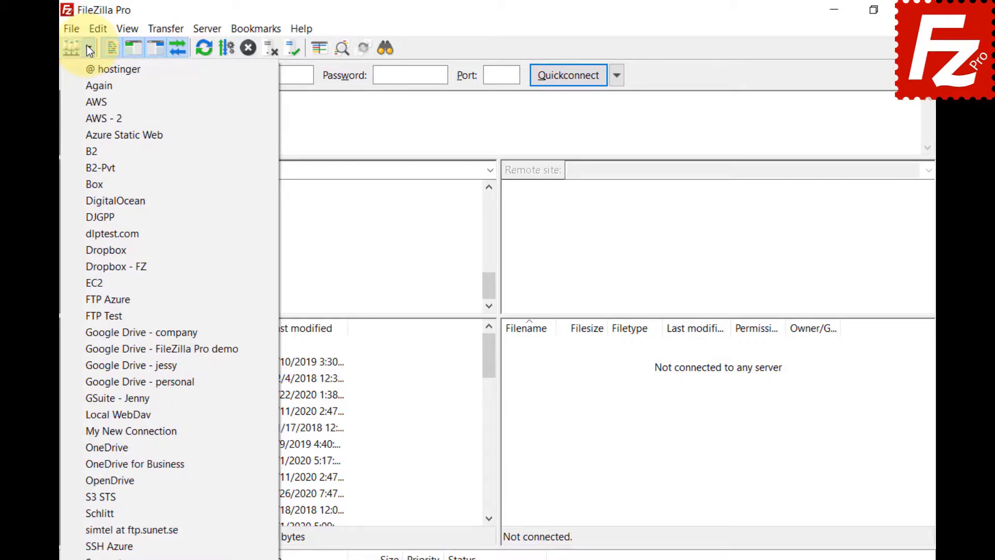
pyautogui.click(89, 49)
pyautogui.click(73, 24)
pyautogui.click(76, 45)
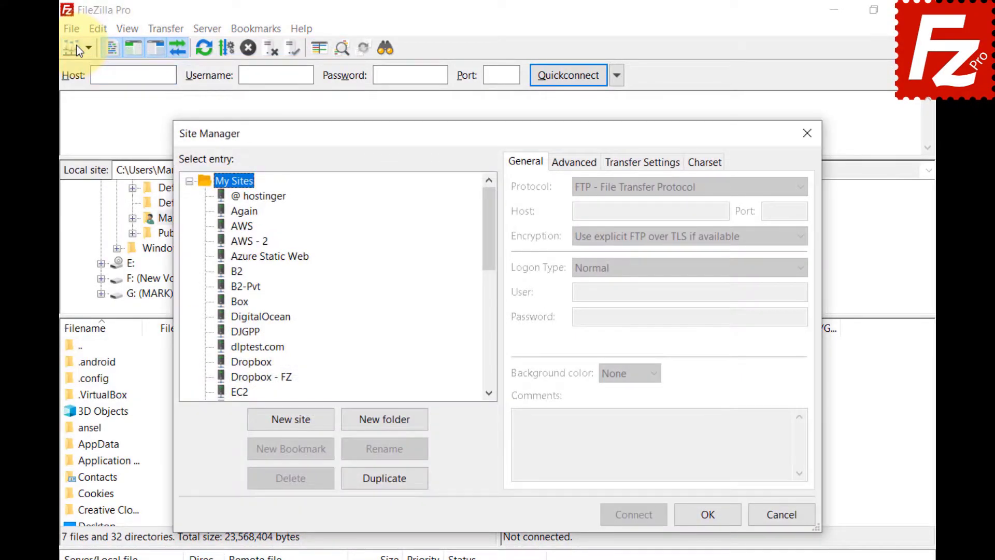
pyautogui.click(388, 424)
pyautogui.write('Google Drive')
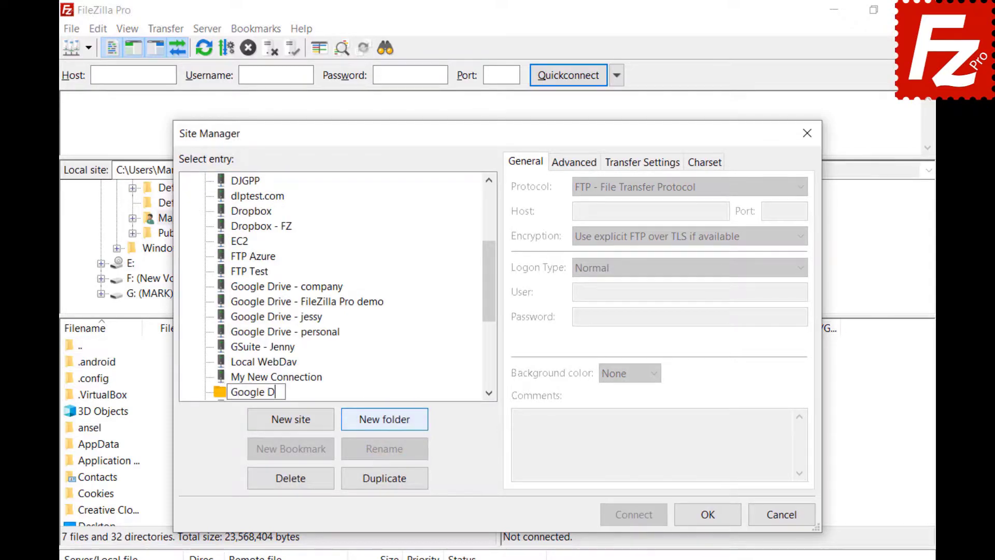
pyautogui.press('Return')
# Select the Google Drive site entries, including company, FileZilla Pro demo and personal
pyautogui.click(239, 308)
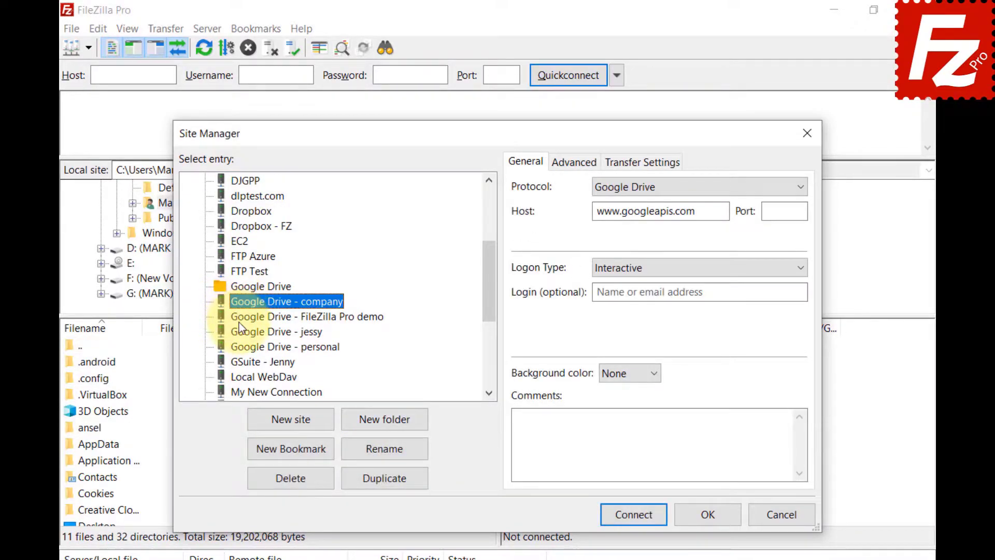
pyautogui.keyDown('ctrl'); pyautogui.click(239, 322); pyautogui.keyUp('ctrl')
pyautogui.keyDown('ctrl'); pyautogui.click(241, 328); pyautogui.keyUp('ctrl')
pyautogui.keyDown('ctrl'); pyautogui.click(245, 346); pyautogui.keyUp('ctrl')
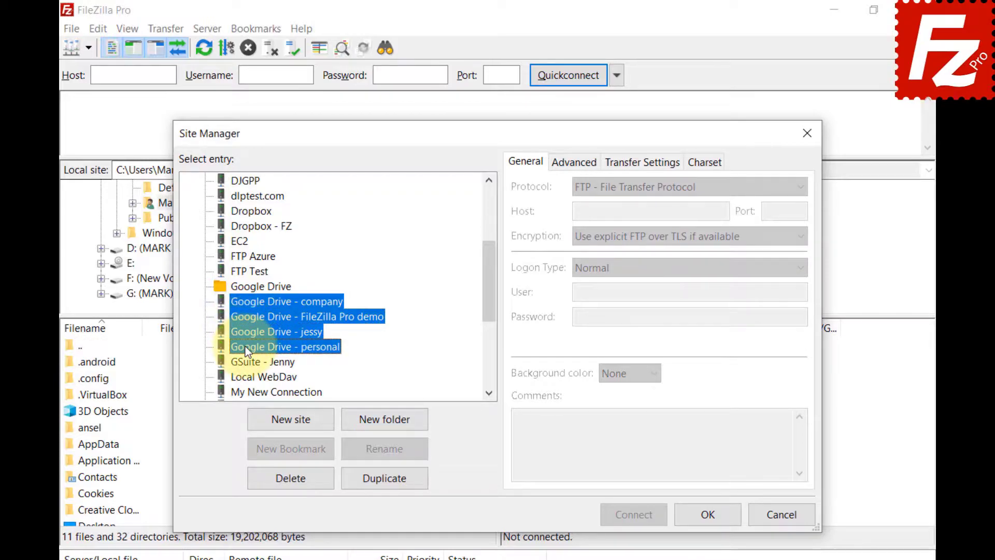
pyautogui.keyDown('ctrl'); pyautogui.click(244, 287); pyautogui.keyUp('ctrl')
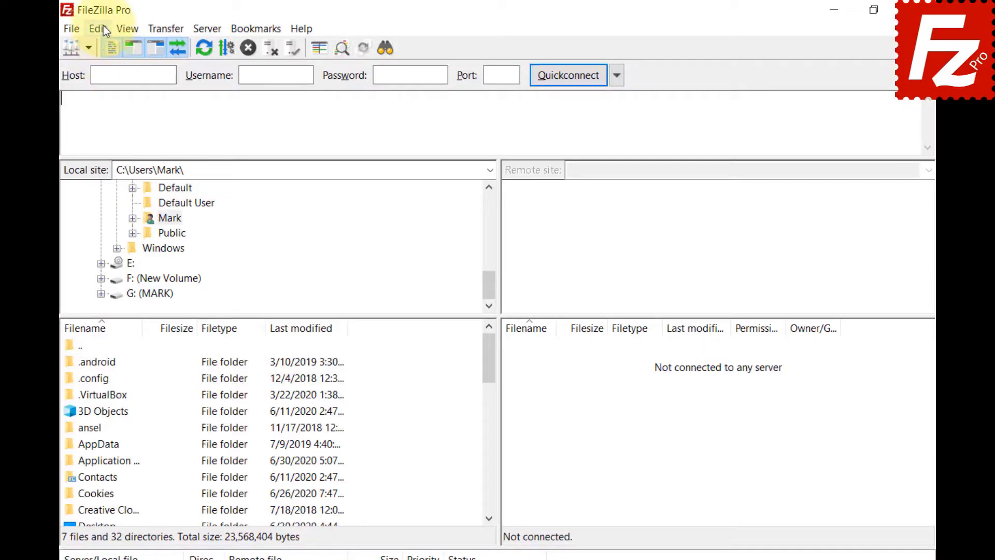
# Set the file list sorting mode to sort directories inline with files
pyautogui.click(98, 28)
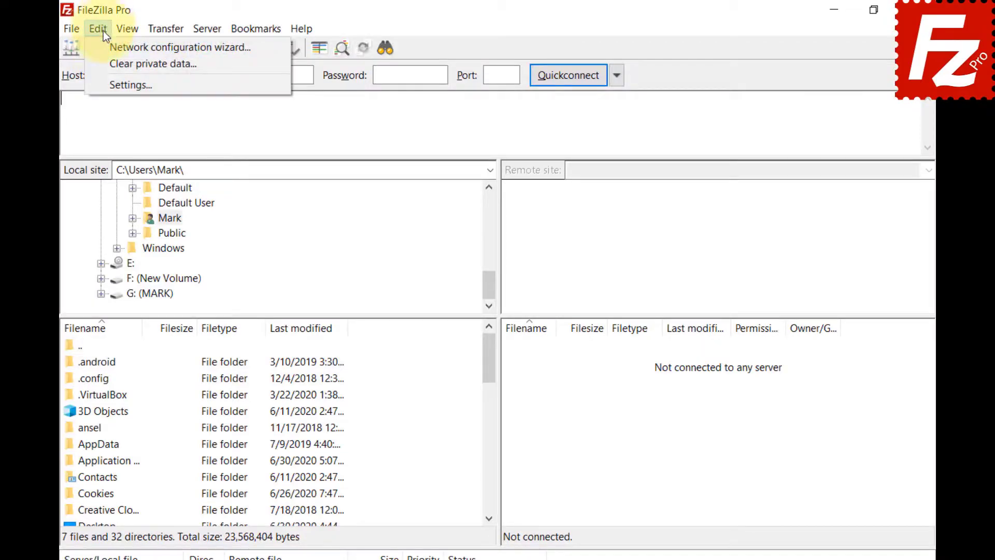
pyautogui.click(116, 83)
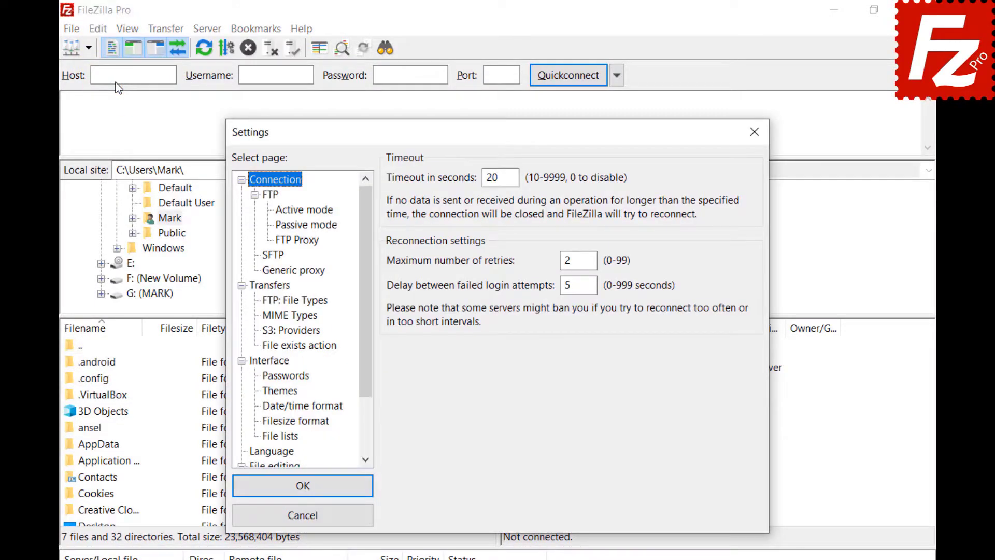
pyautogui.click(259, 362)
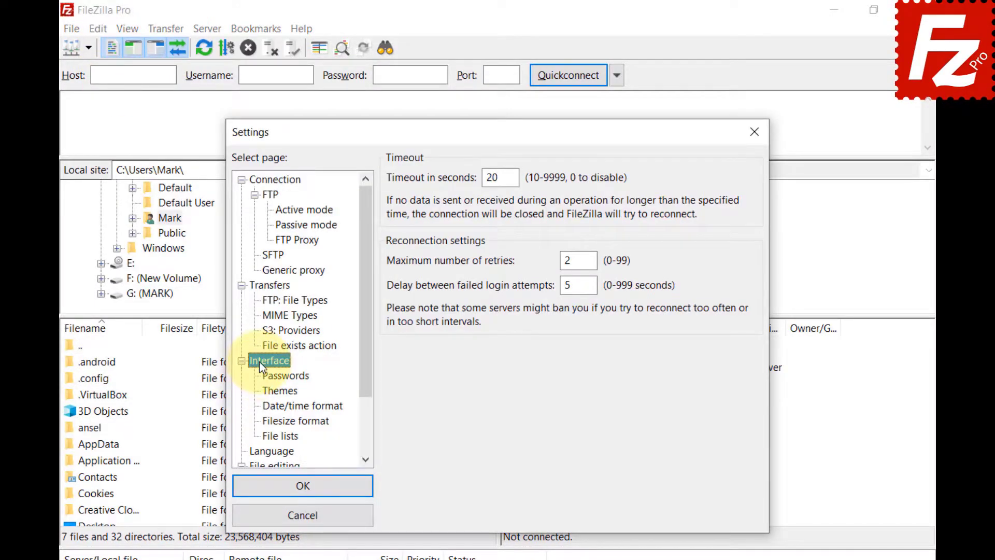
pyautogui.click(266, 434)
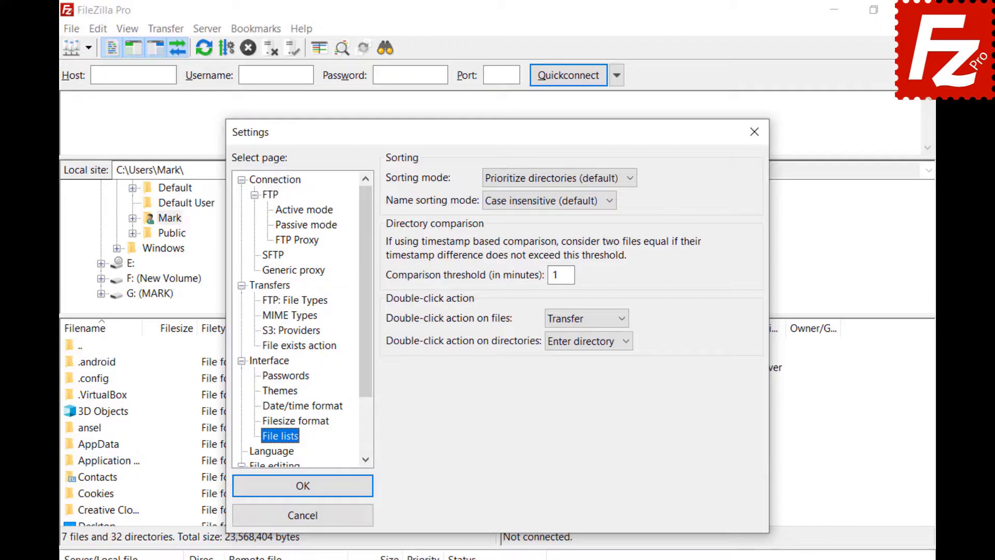
pyautogui.click(629, 178)
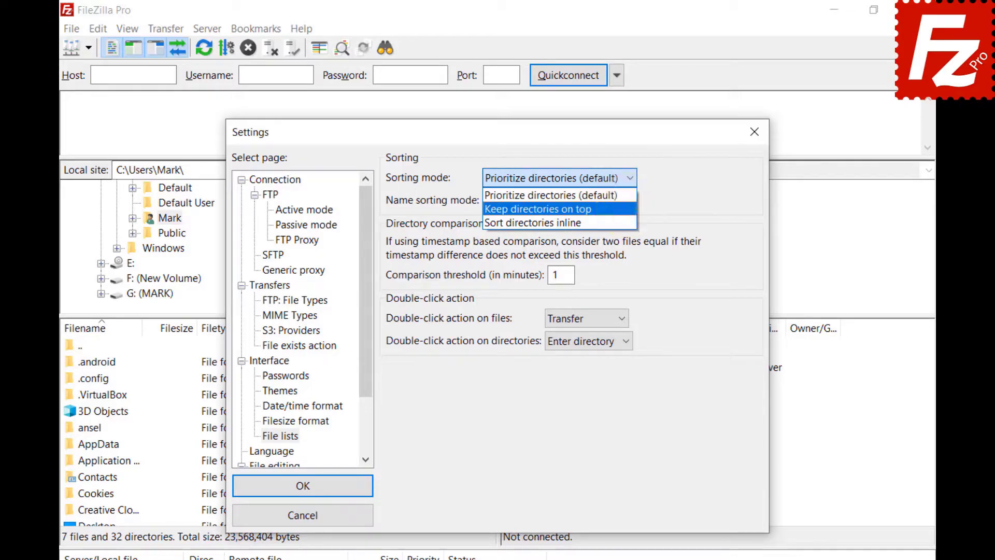
pyautogui.click(629, 208)
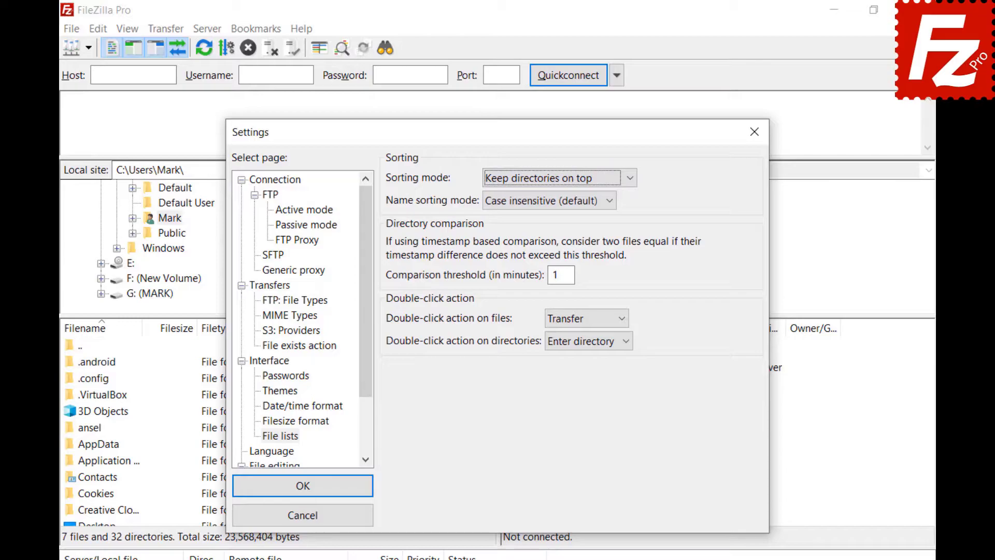
pyautogui.click(630, 178)
pyautogui.click(622, 222)
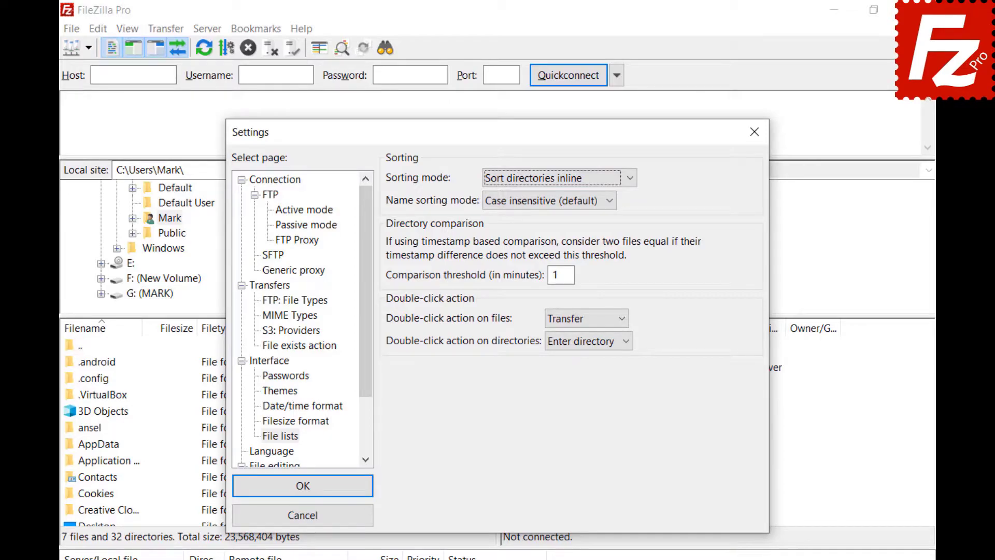
# Change the name sorting mode to Natural sort
pyautogui.click(610, 203)
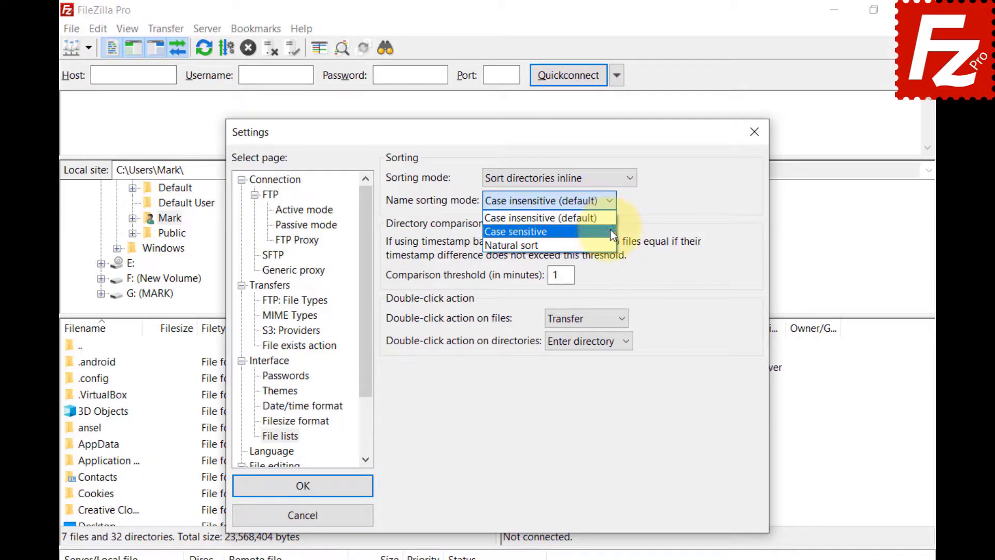
pyautogui.click(596, 231)
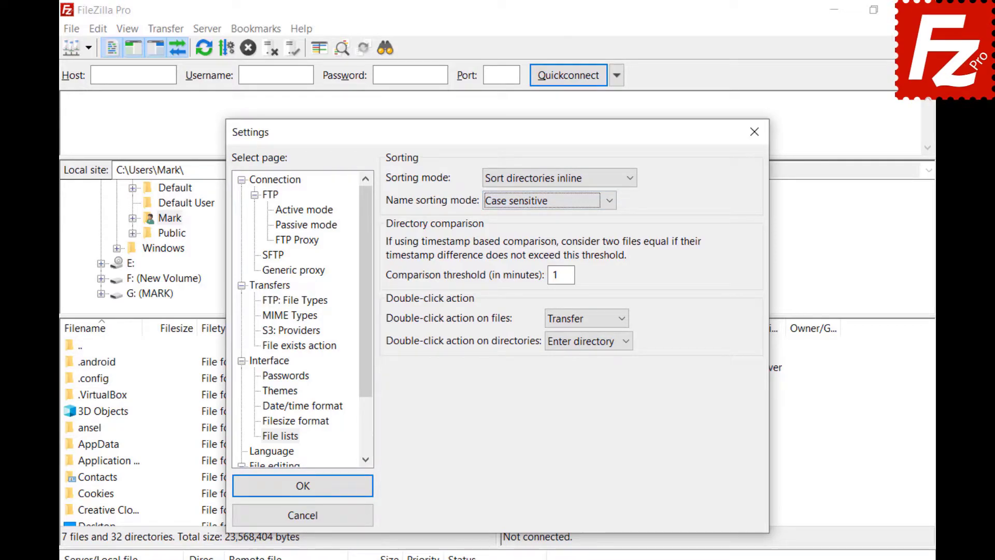
pyautogui.click(609, 200)
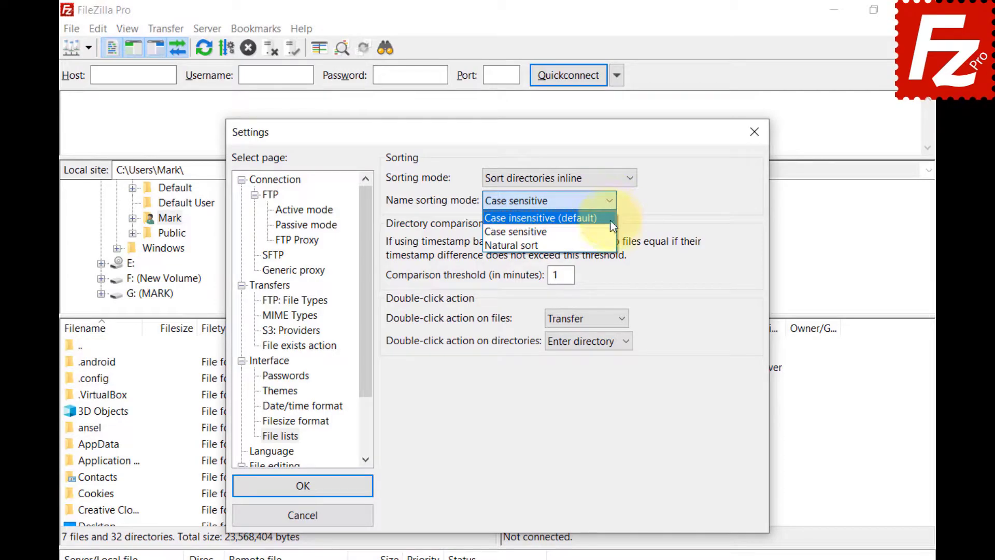
pyautogui.click(611, 242)
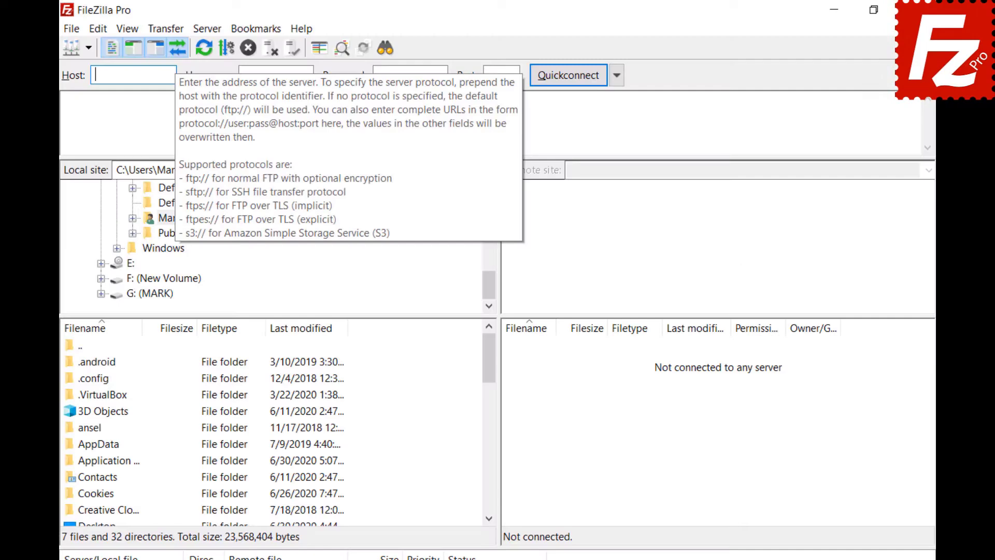
# Quickconnect to host 40.121.111.78 with the account username and password
pyautogui.write('121.111.78')
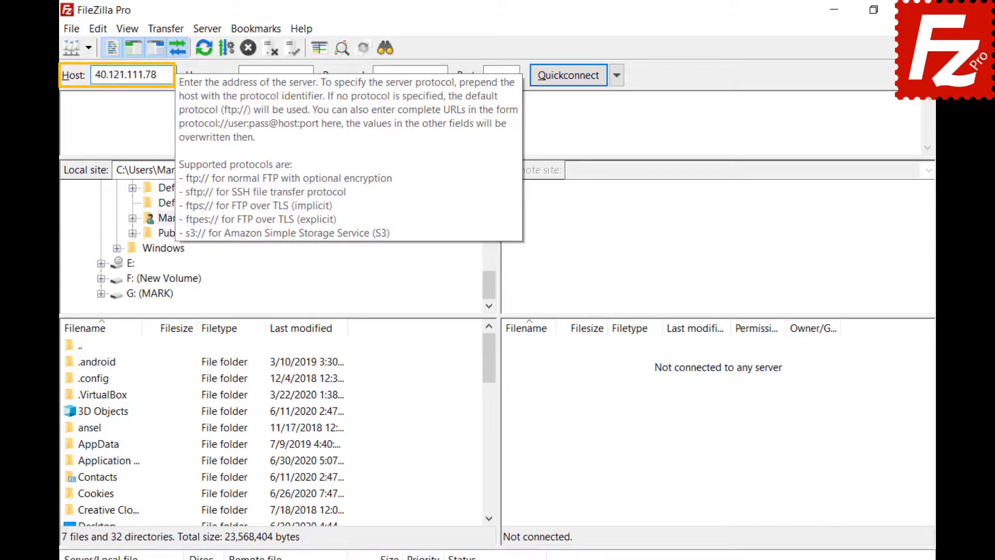
pyautogui.click(276, 74)
pyautogui.write('zillaprotutorial')
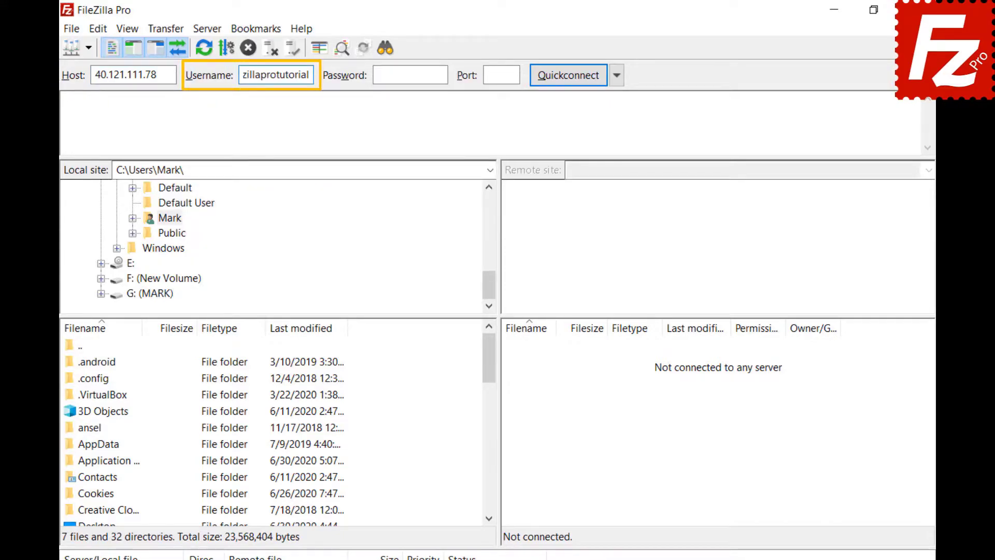
pyautogui.press('Tab')
pyautogui.write('•••••••••')
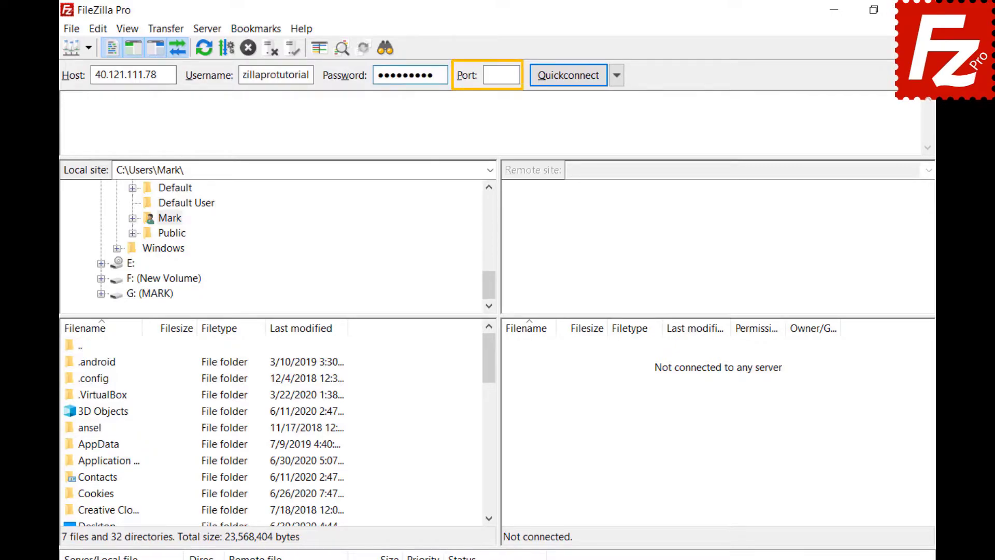
pyautogui.click(565, 75)
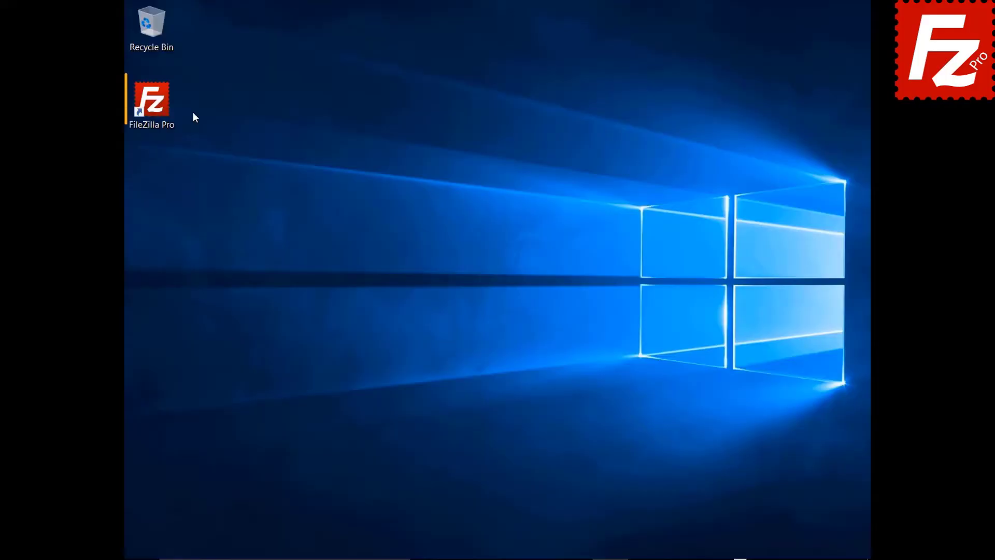
# Relaunch FileZilla Pro, view the saved sites in Site Manager, then open the Edit menu
pyautogui.doubleClick(163, 109)
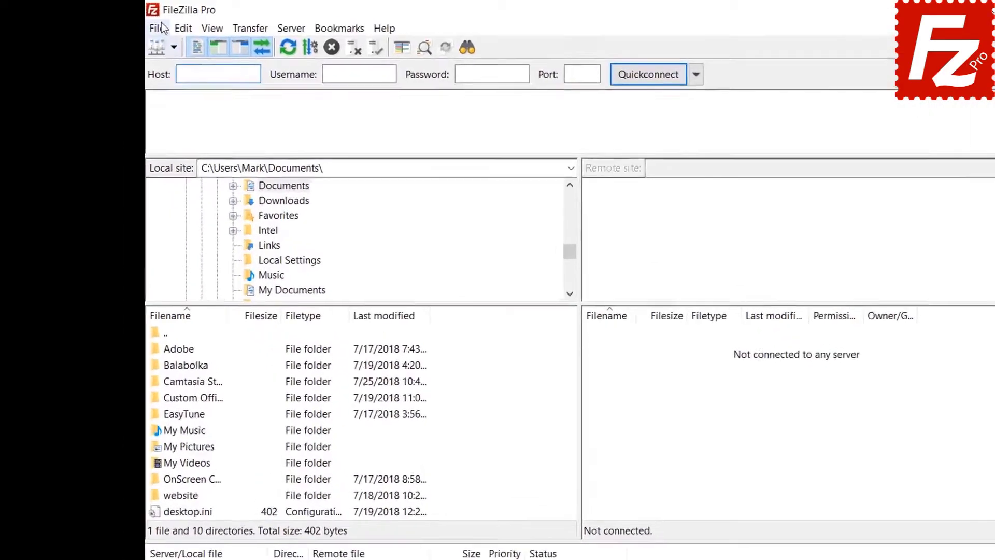
pyautogui.click(165, 30)
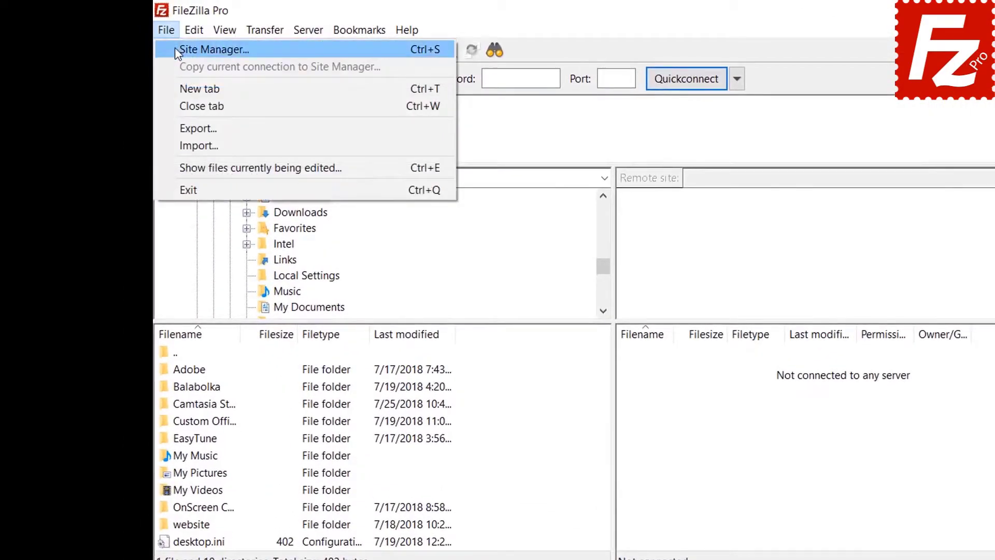
pyautogui.click(175, 48)
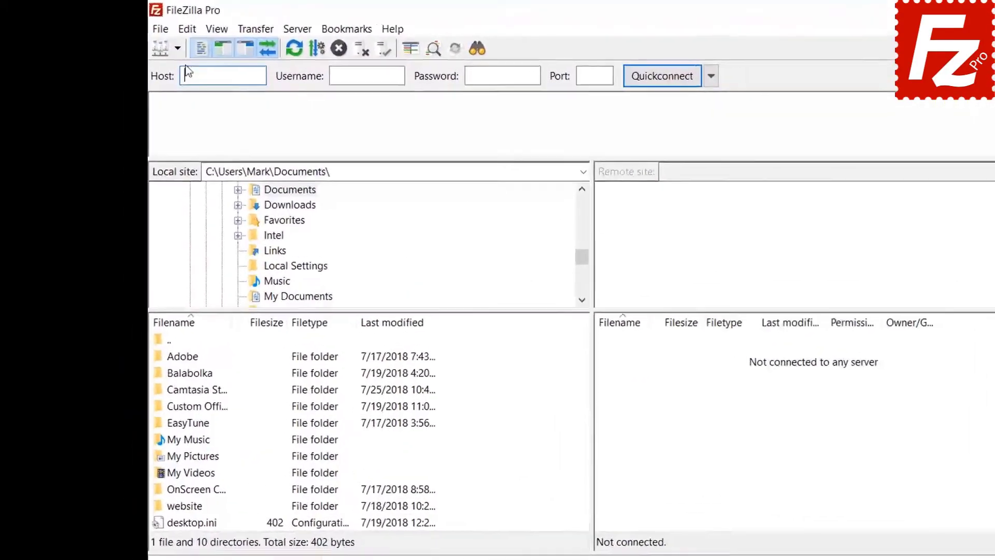
pyautogui.click(187, 31)
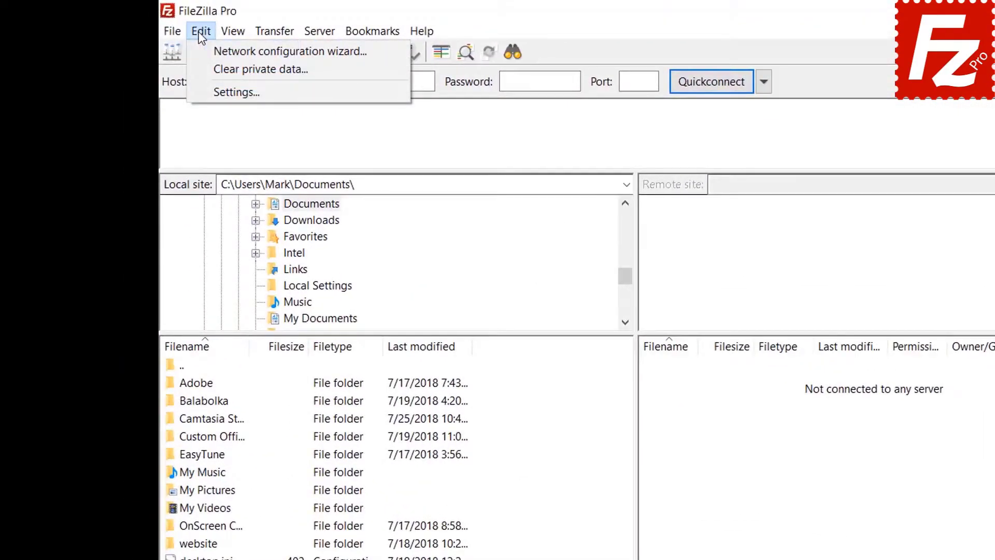
# Protect saved passwords with a master password, entered twice, and apply the settings
pyautogui.click(209, 92)
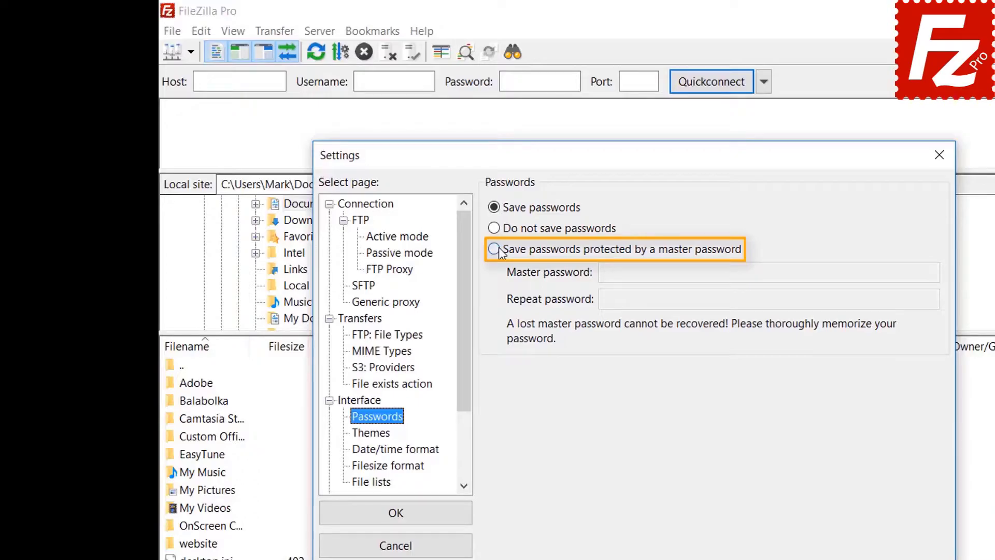
pyautogui.click(496, 251)
pyautogui.click(812, 273)
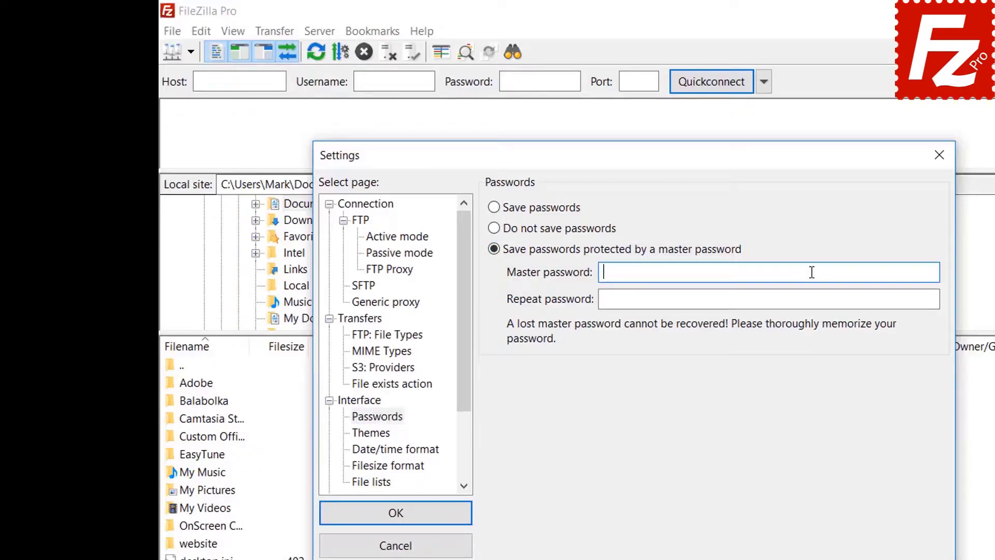
pyautogui.write('**********')
pyautogui.click(789, 301)
pyautogui.write('*****')
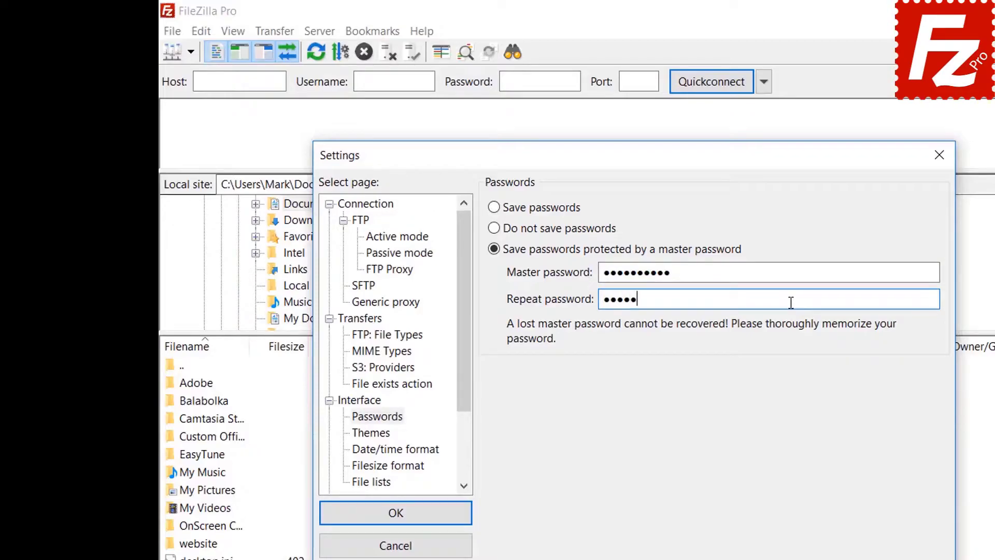
pyautogui.write('*****')
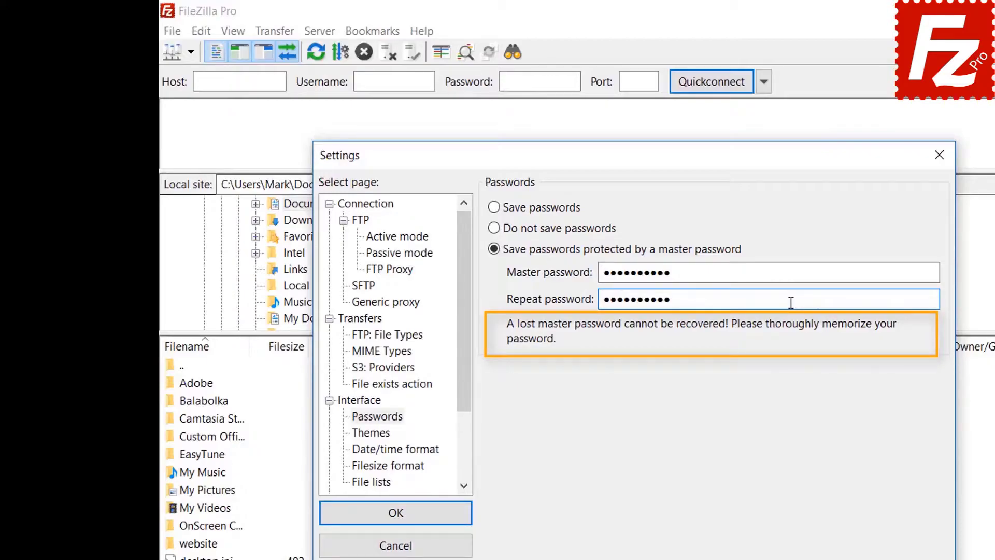
pyautogui.click(399, 518)
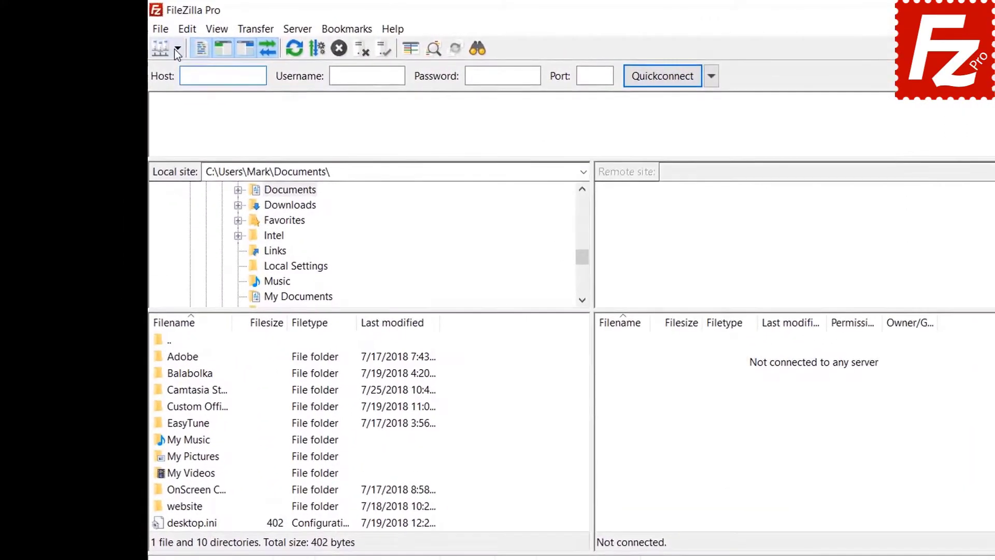
# Connect to the saved FTP Tutorial site, unlocking it with the master password
pyautogui.click(177, 50)
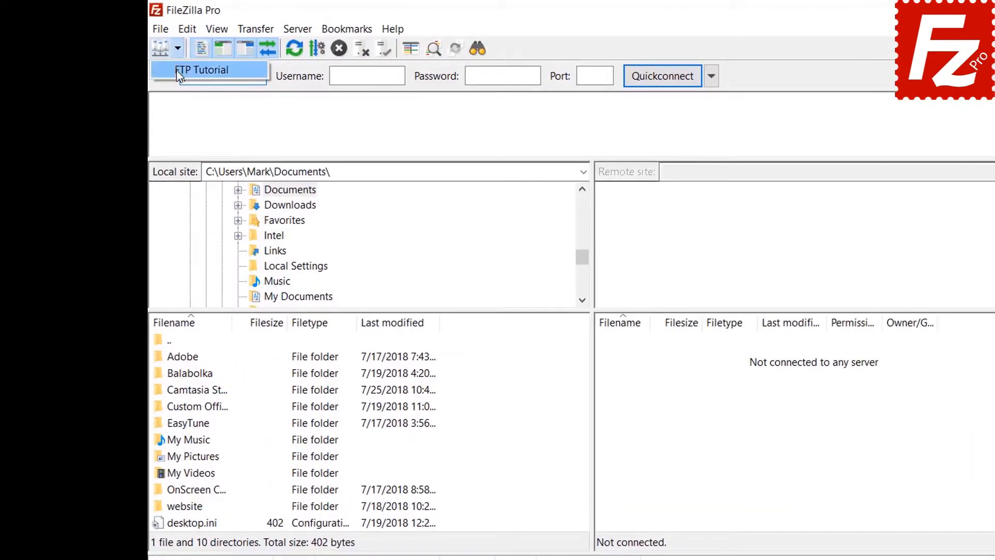
pyautogui.click(177, 71)
pyautogui.write('••••••')
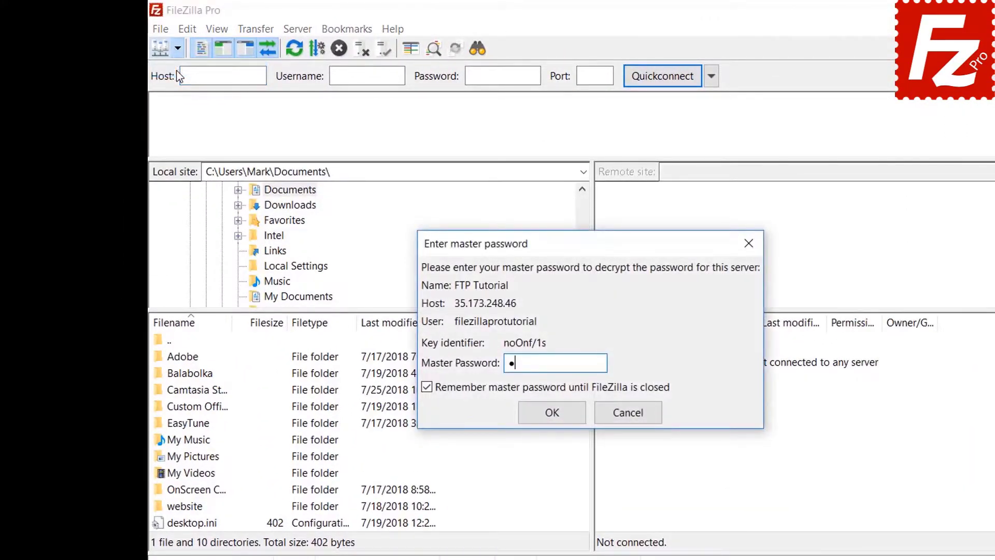
pyautogui.write('•••••')
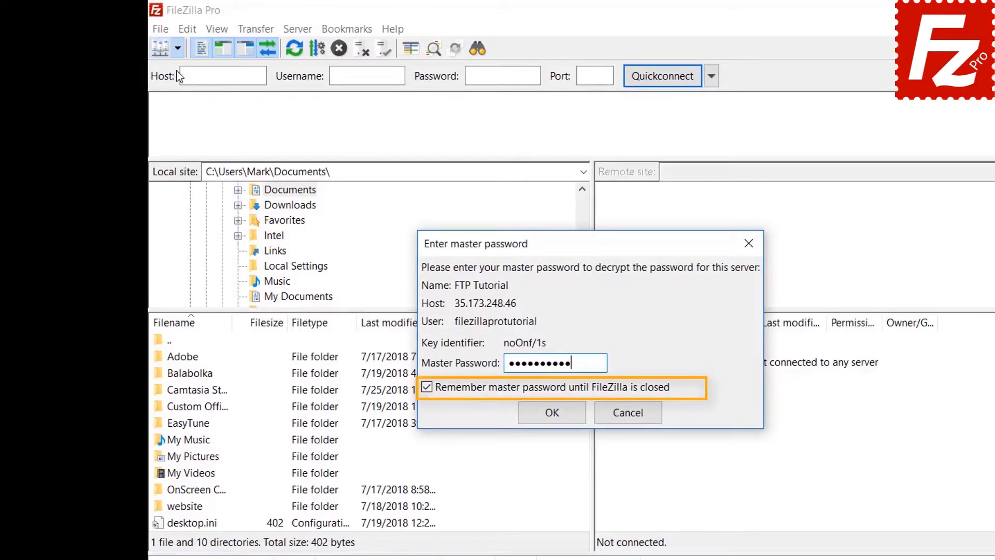
pyautogui.click(551, 413)
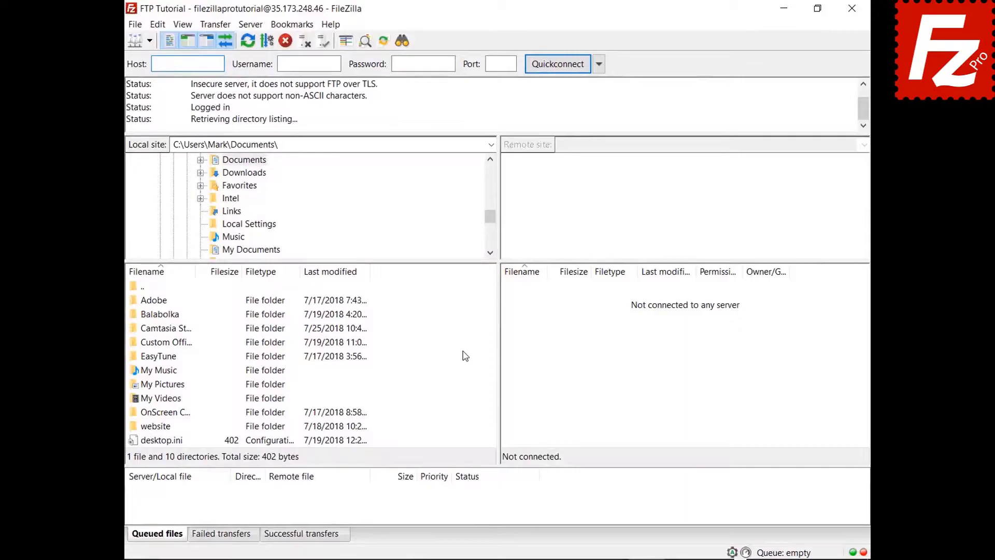
pyautogui.click(462, 358)
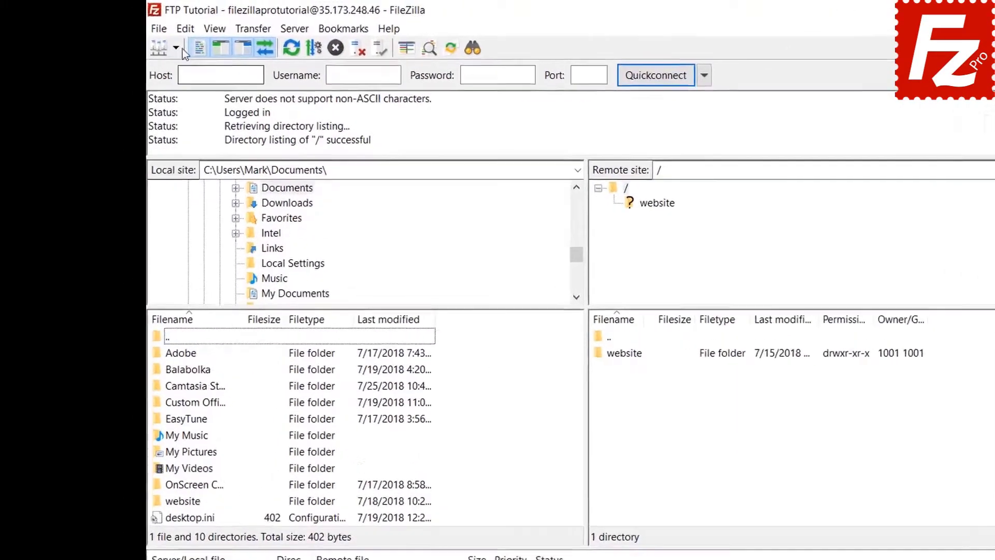
pyautogui.click(159, 27)
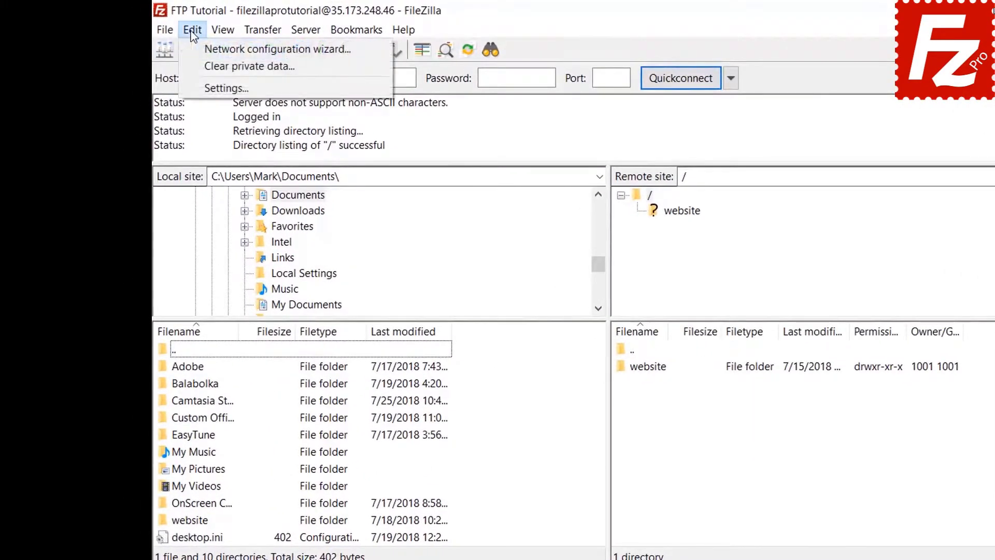
pyautogui.click(199, 87)
pyautogui.click(362, 398)
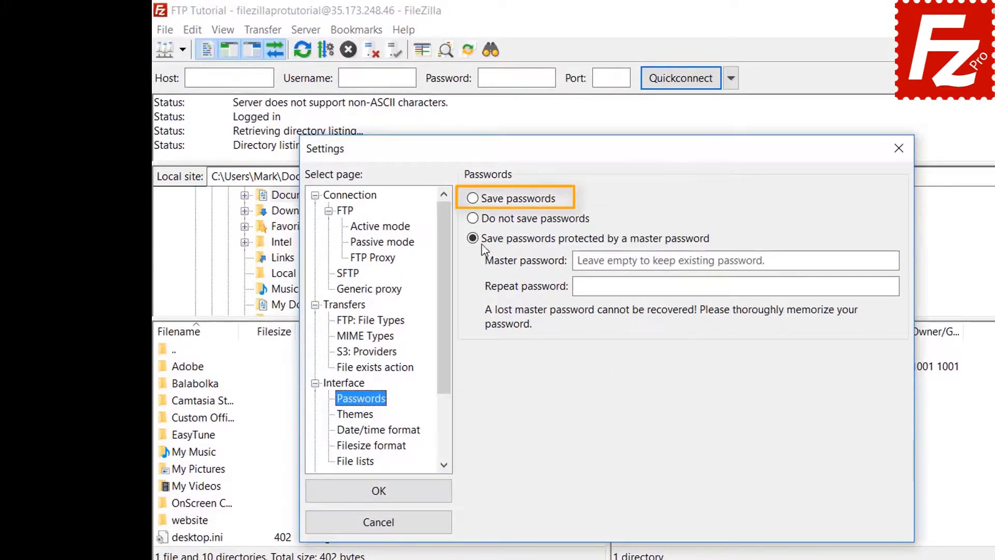
pyautogui.click(477, 202)
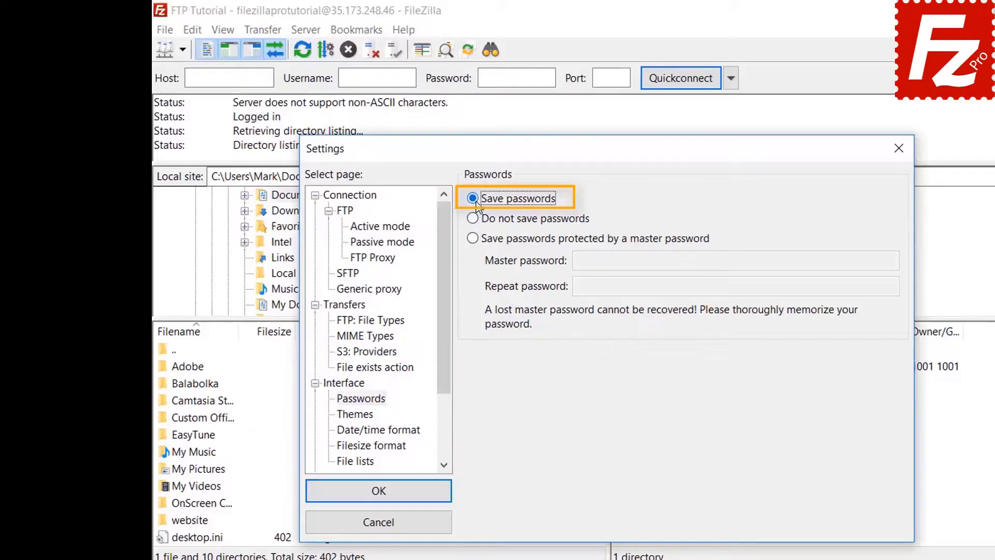
pyautogui.click(390, 499)
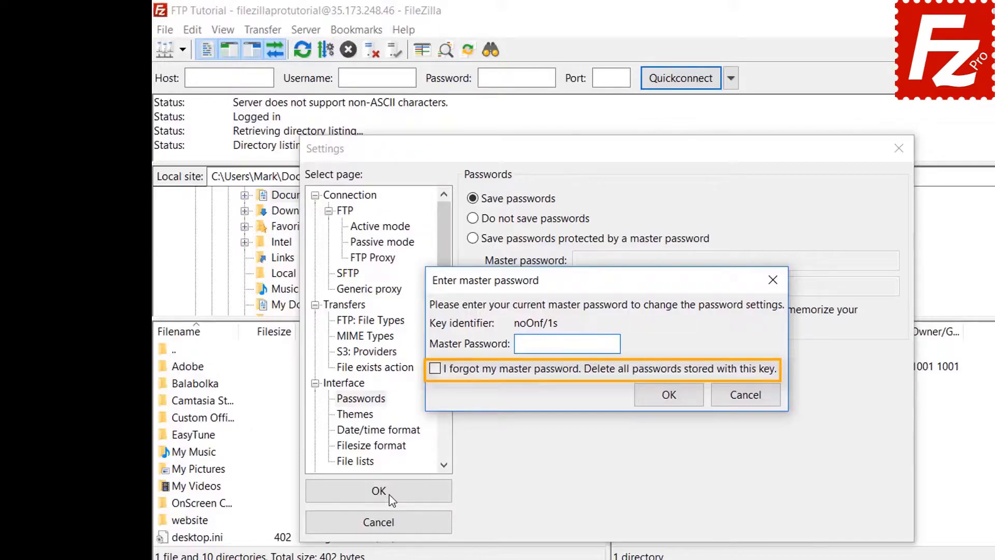
pyautogui.click(745, 394)
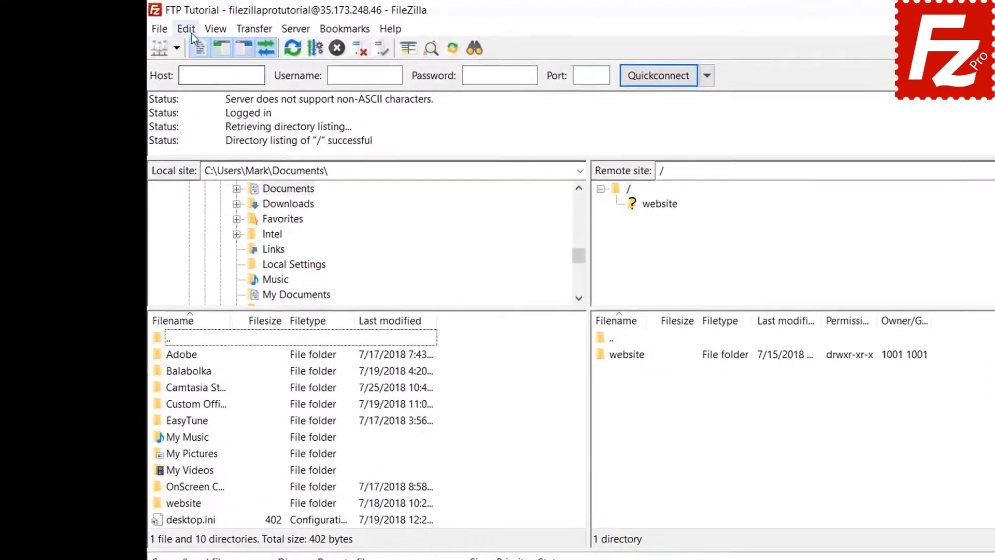
# Clear the quickconnect history and reconnect information through Clear private data
pyautogui.click(181, 29)
pyautogui.click(192, 64)
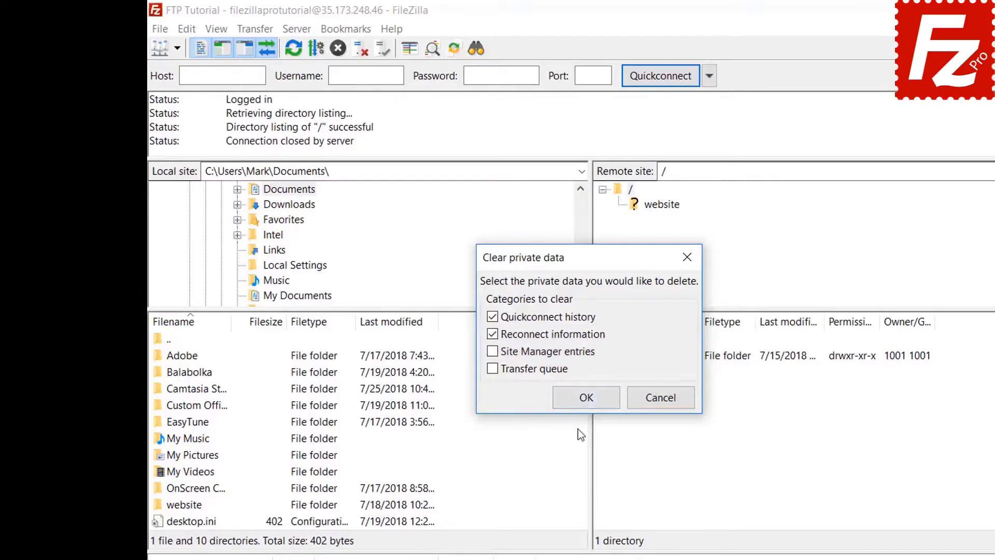
pyautogui.click(587, 398)
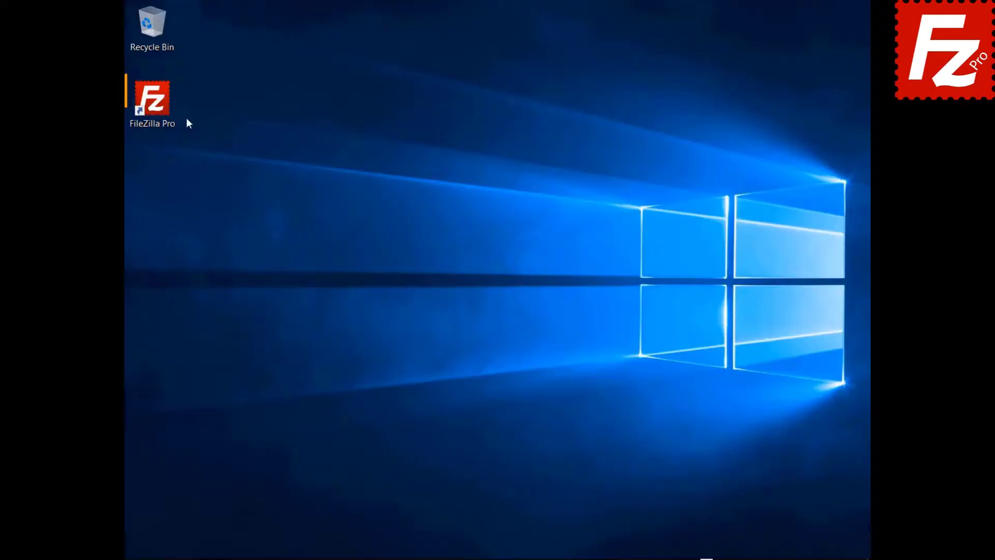
# Relaunch FileZilla Pro, connect to FTP Tutorial, and open the File search window
pyautogui.doubleClick(158, 110)
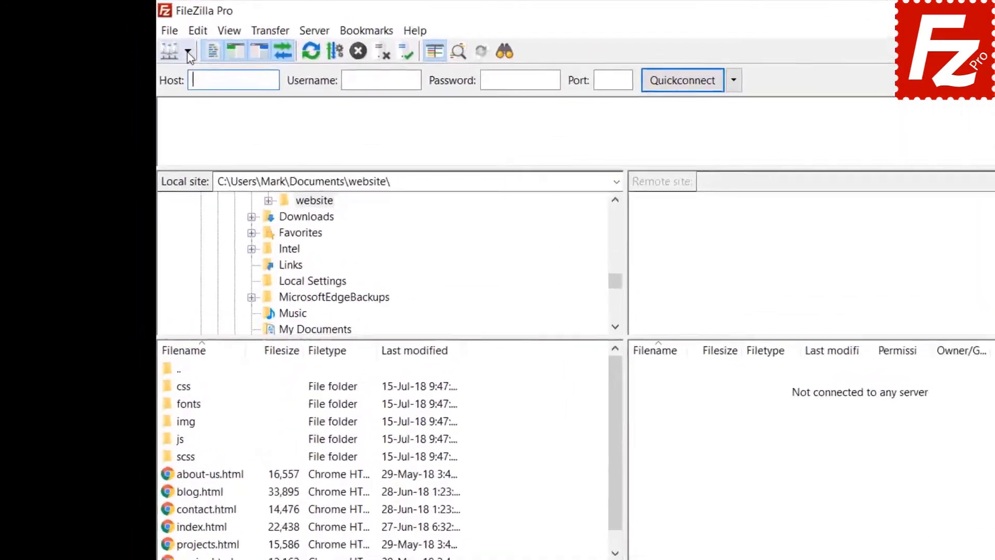
pyautogui.click(149, 44)
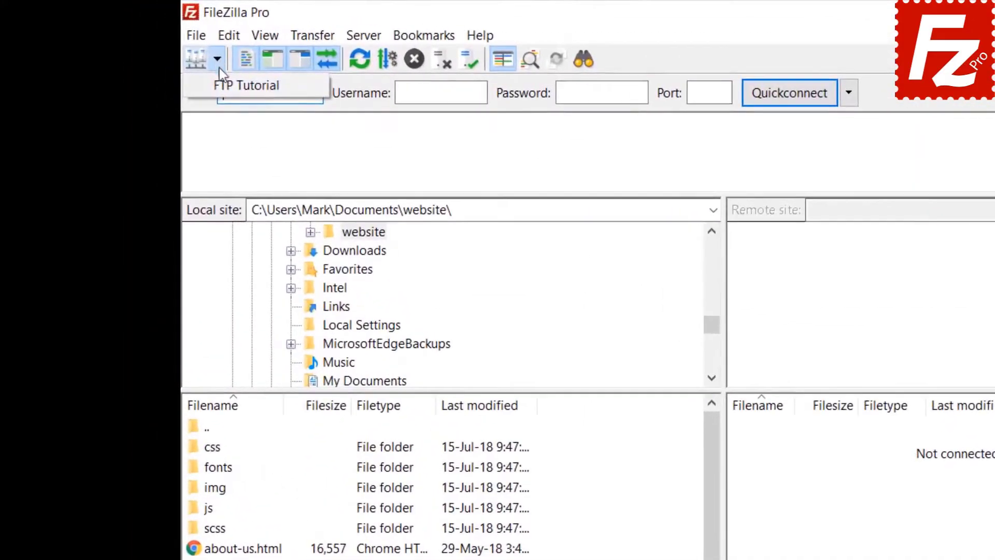
pyautogui.click(231, 85)
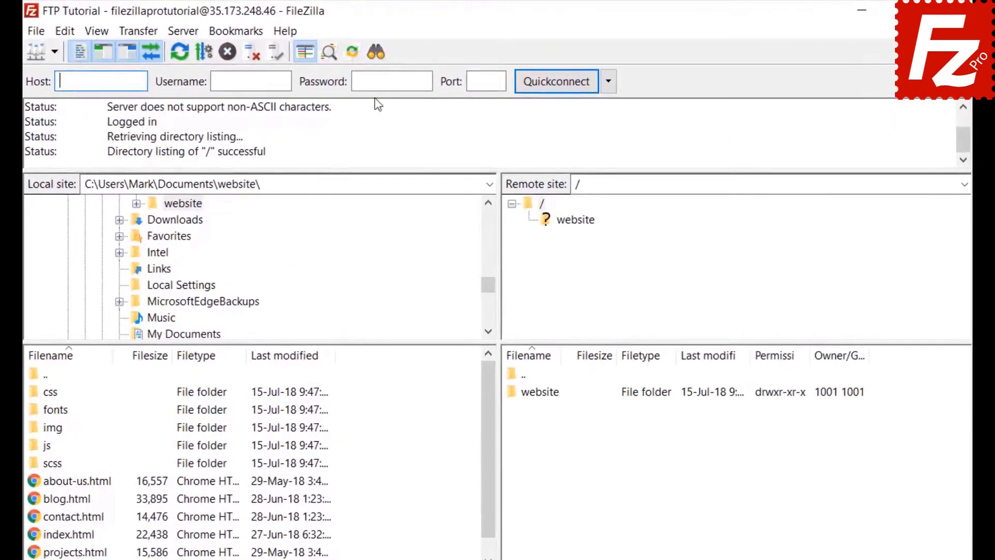
pyautogui.click(376, 52)
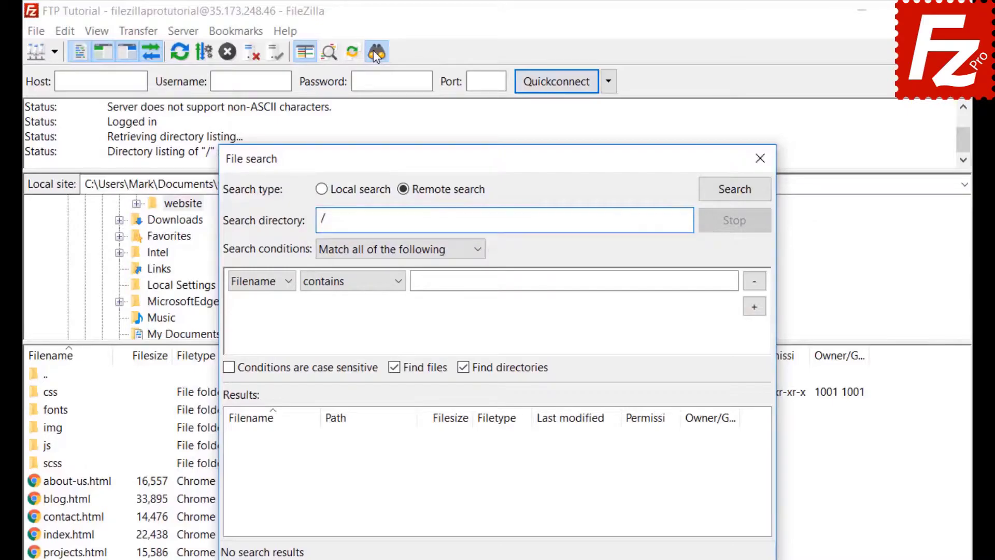
# Set the first search condition to Filename contains .jpg
pyautogui.click(365, 249)
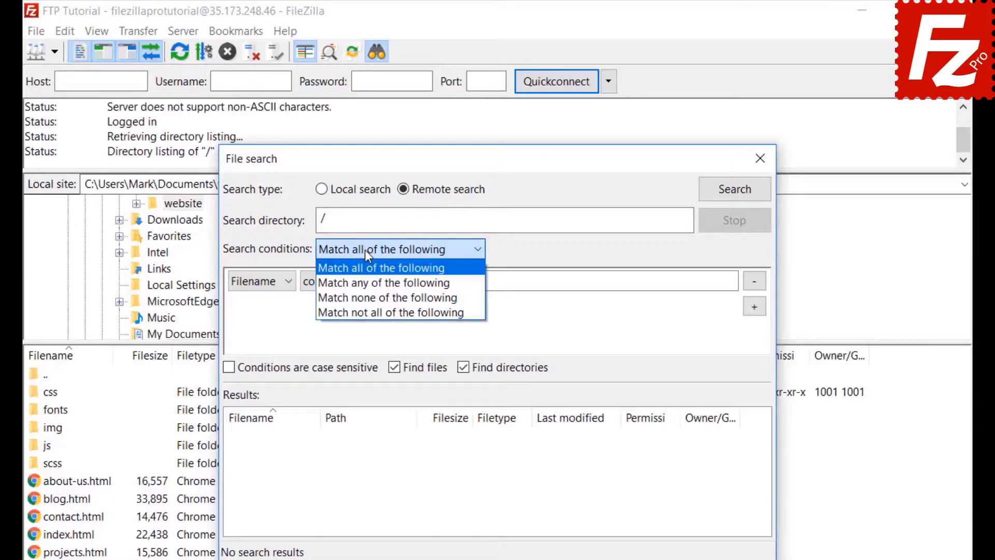
pyautogui.click(364, 250)
pyautogui.click(255, 282)
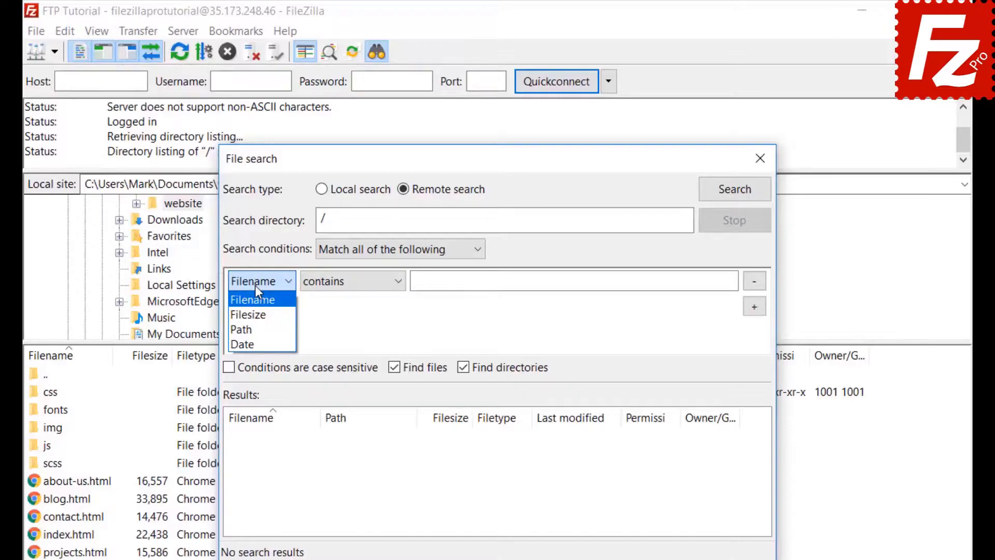
pyautogui.click(256, 287)
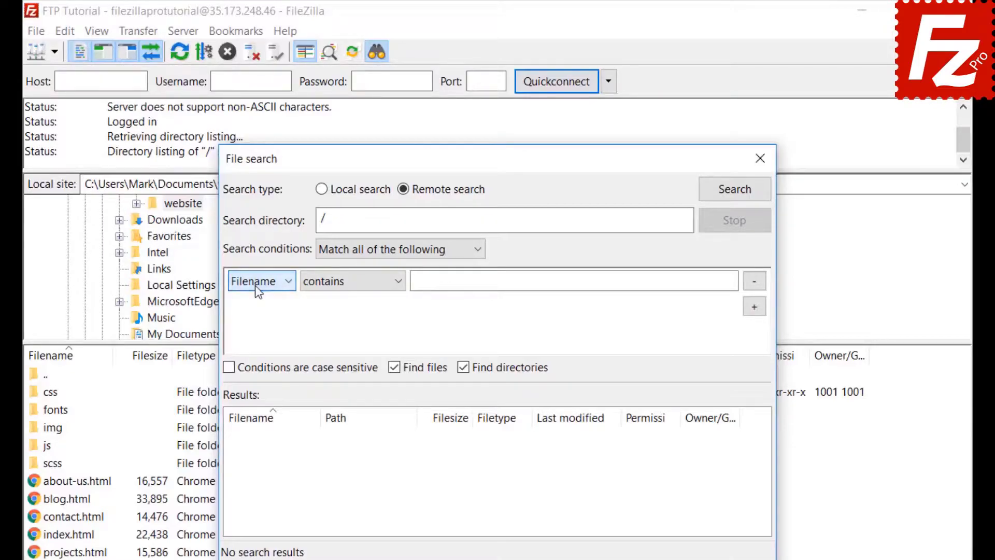
pyautogui.click(353, 293)
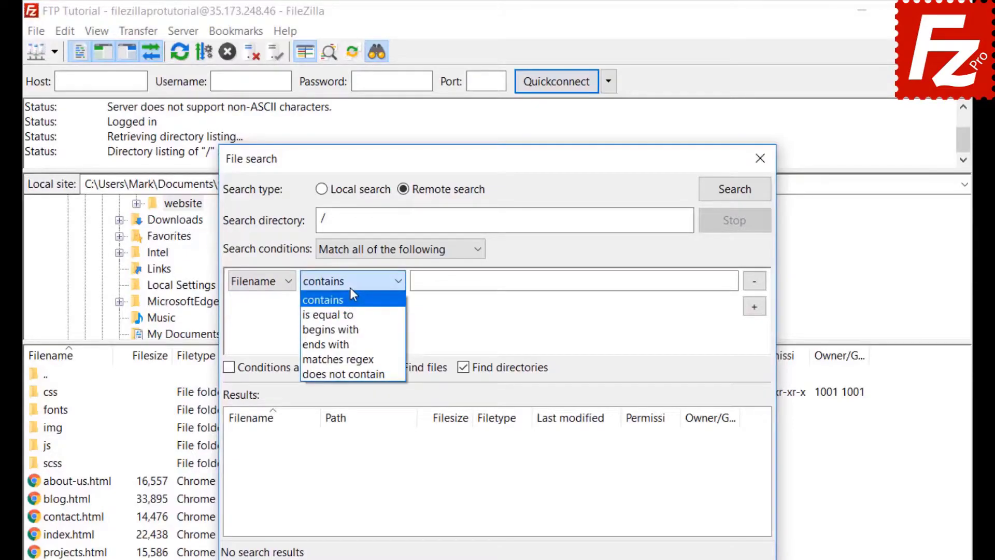
pyautogui.click(351, 294)
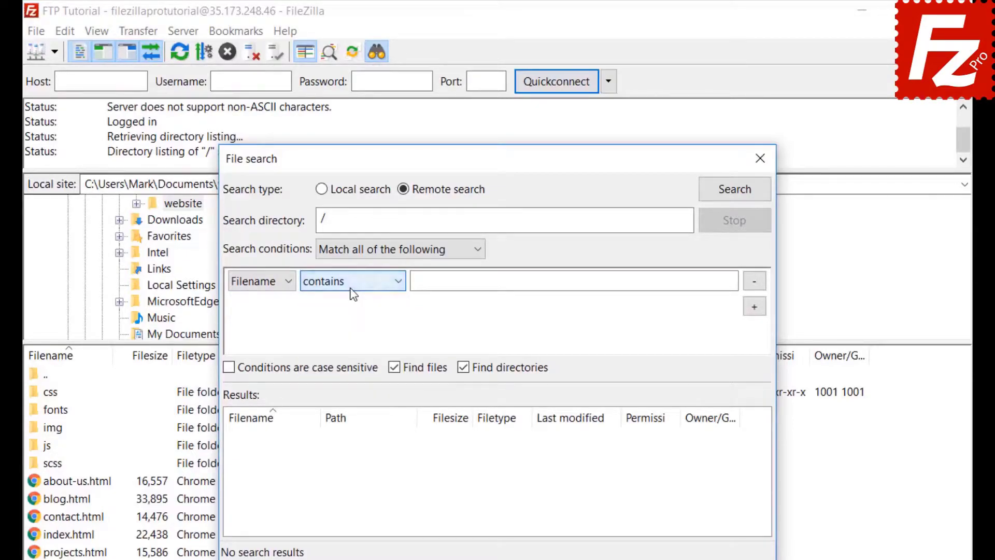
pyautogui.click(276, 284)
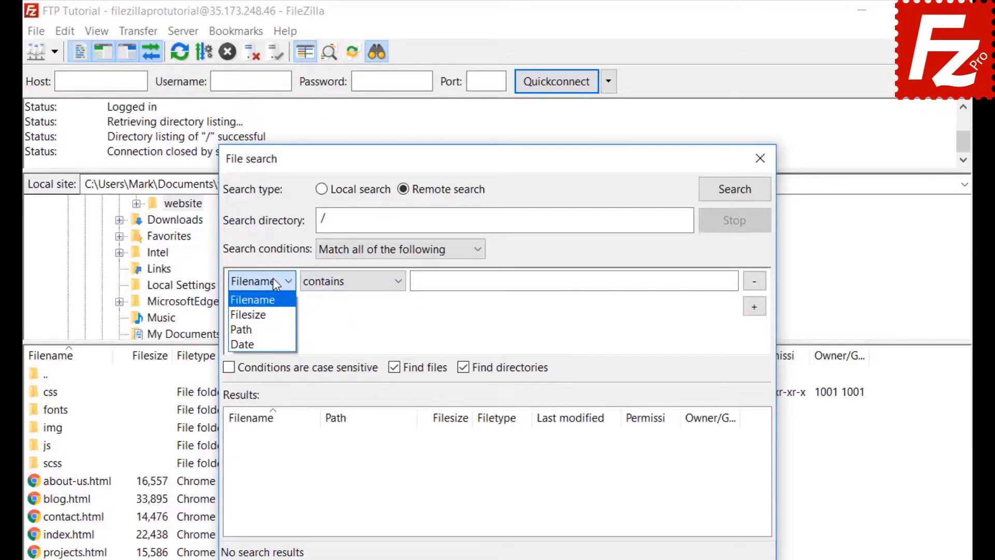
pyautogui.click(274, 306)
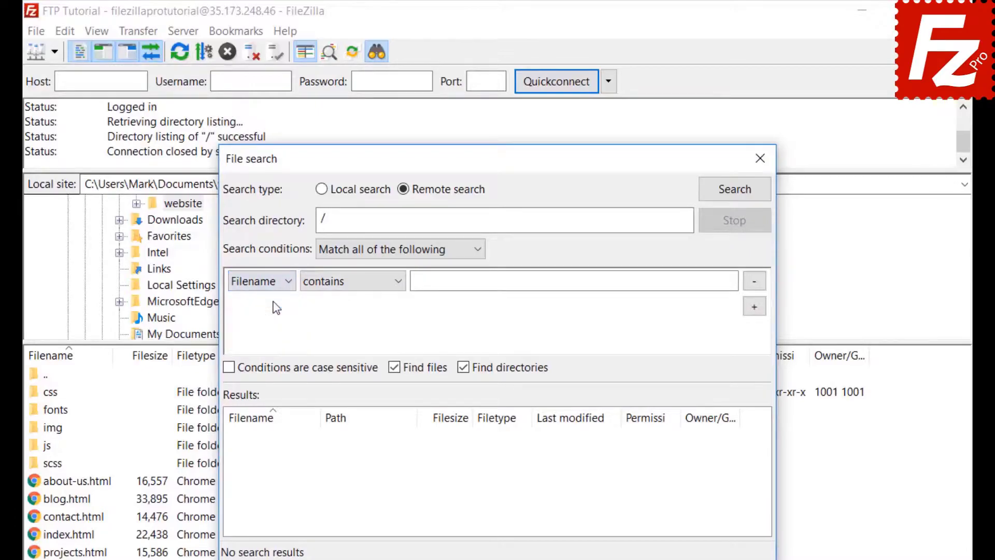
pyautogui.click(350, 283)
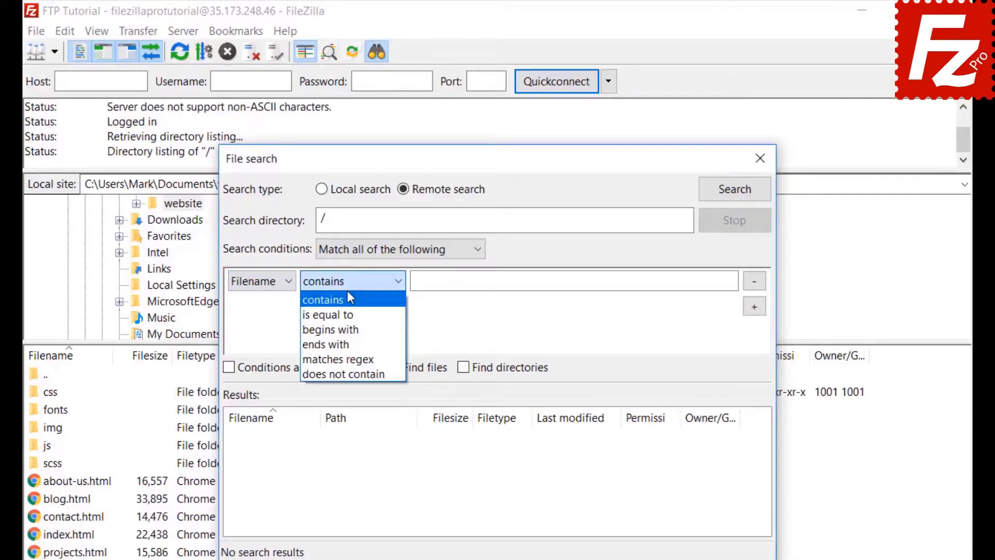
pyautogui.click(347, 299)
pyautogui.click(455, 282)
pyautogui.write('.jpg')
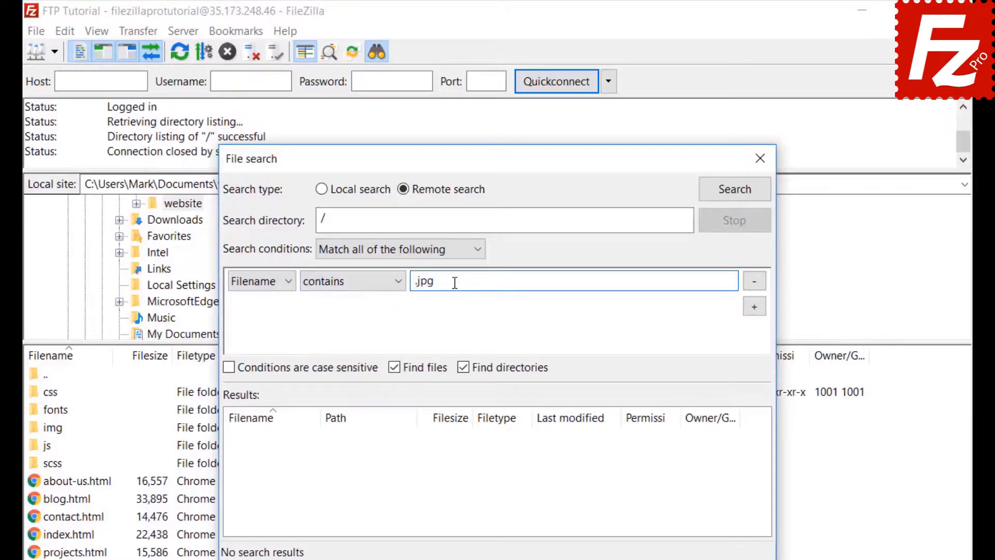
# Add a second condition Filesize greater than 500000 bytes and exclude directories from results
pyautogui.click(755, 307)
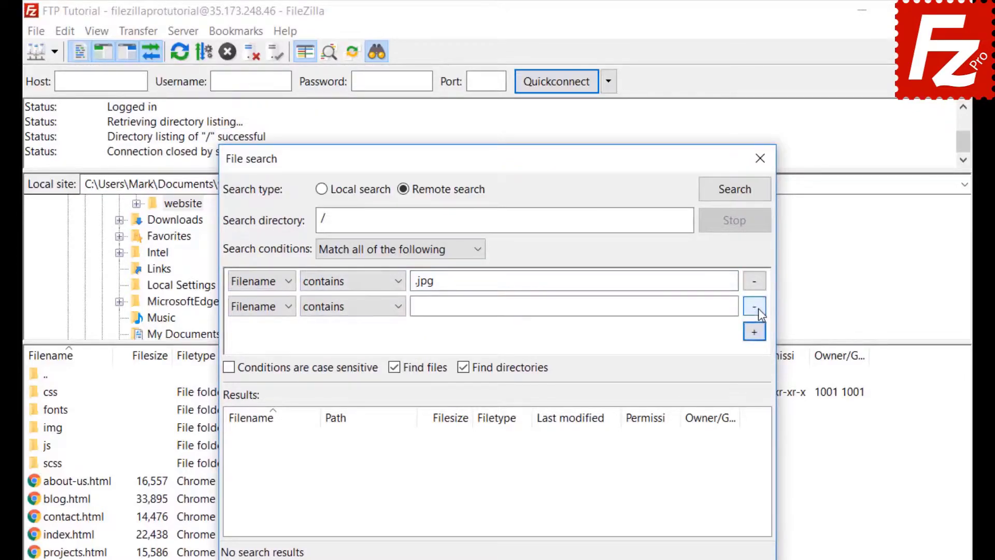
pyautogui.click(259, 306)
pyautogui.click(256, 341)
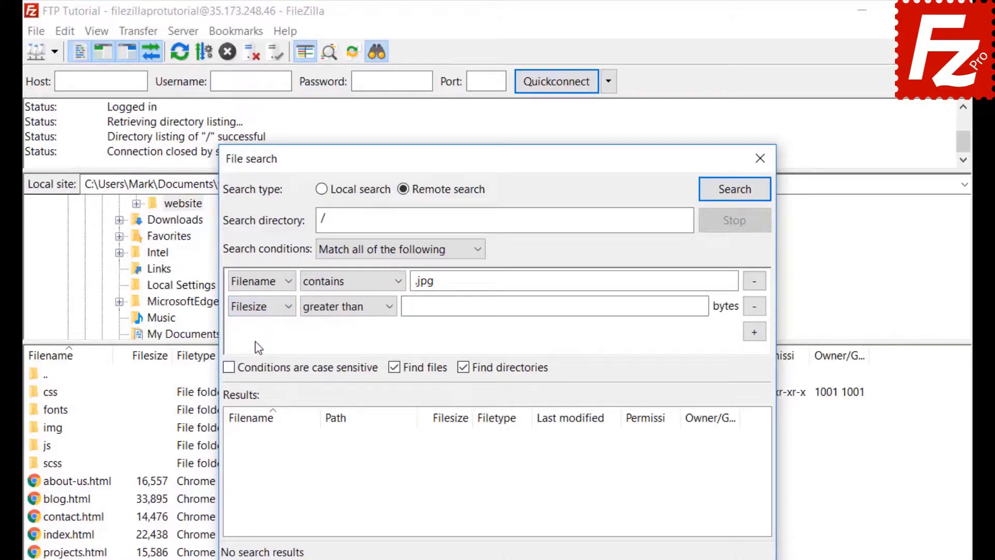
pyautogui.click(336, 308)
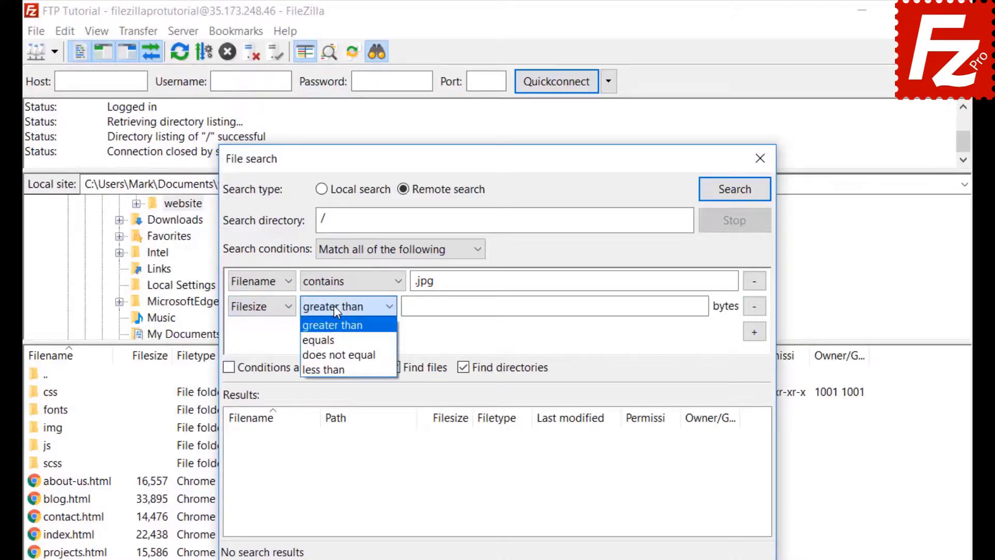
pyautogui.click(334, 305)
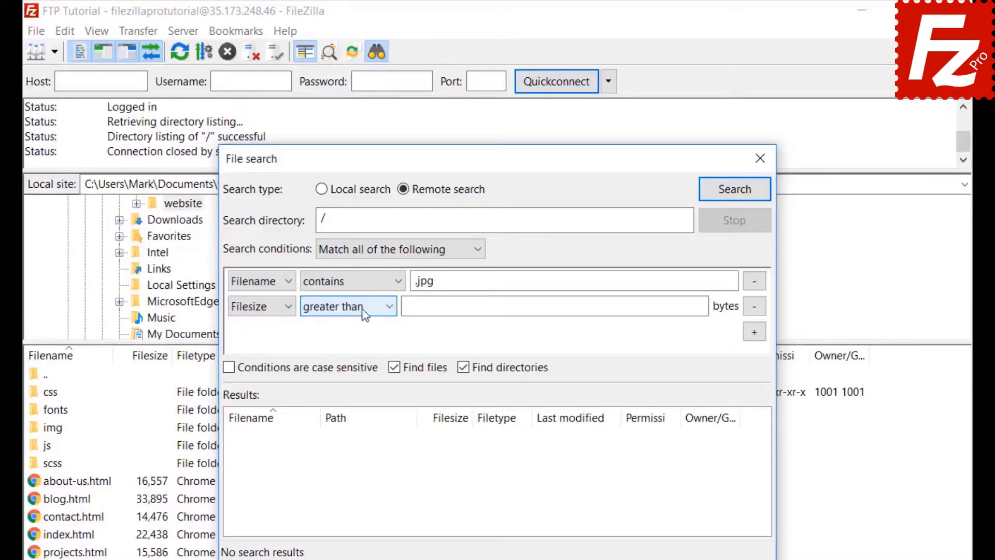
pyautogui.click(414, 305)
pyautogui.write('50')
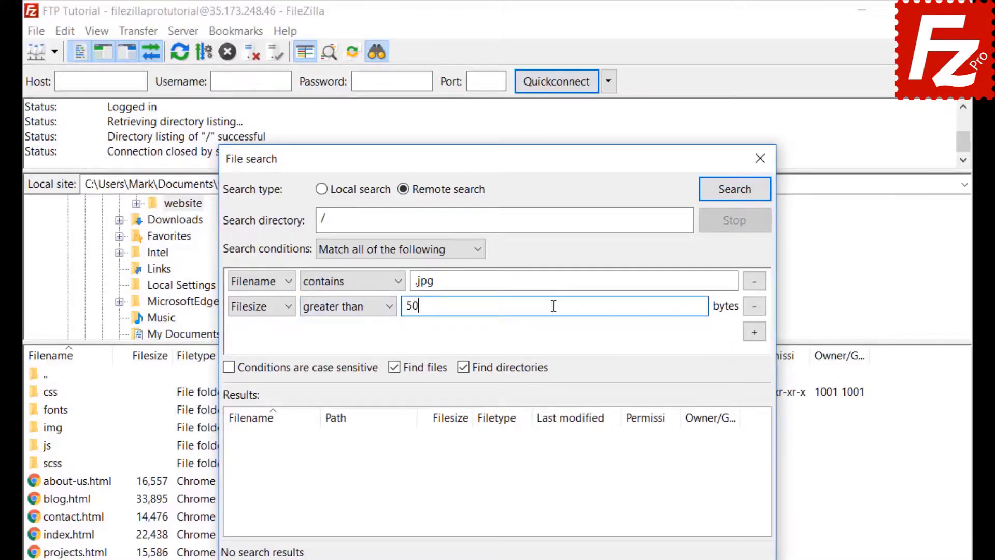
pyautogui.write('0000')
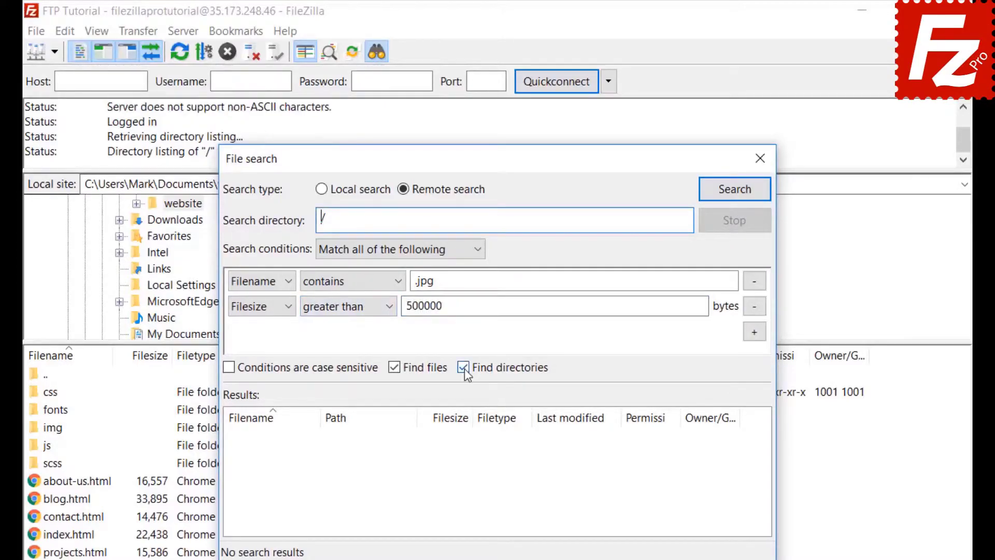
pyautogui.click(465, 369)
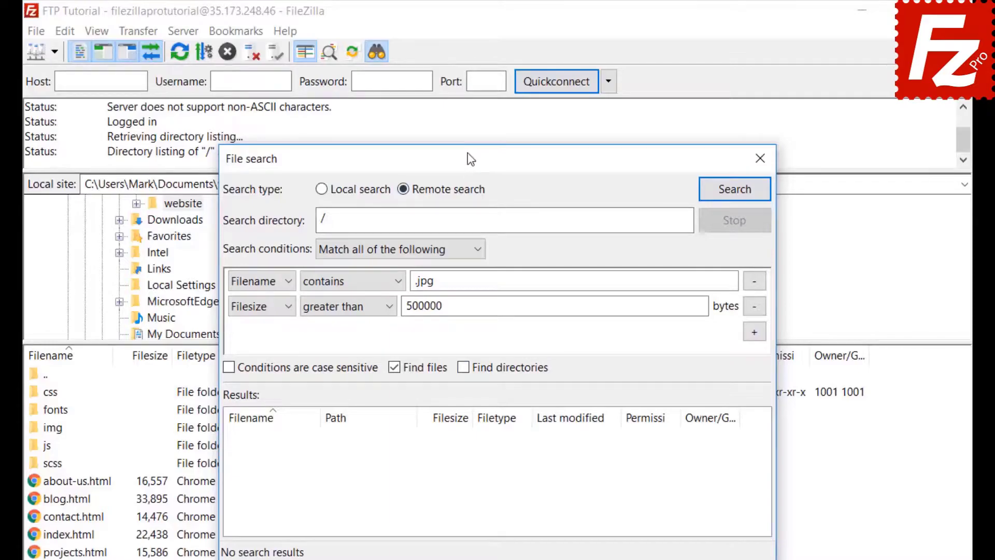
# Run the remote search and add the found feature-bg.jpg to the download queue only
pyautogui.moveTo(468, 158); pyautogui.dragTo(654, 156)
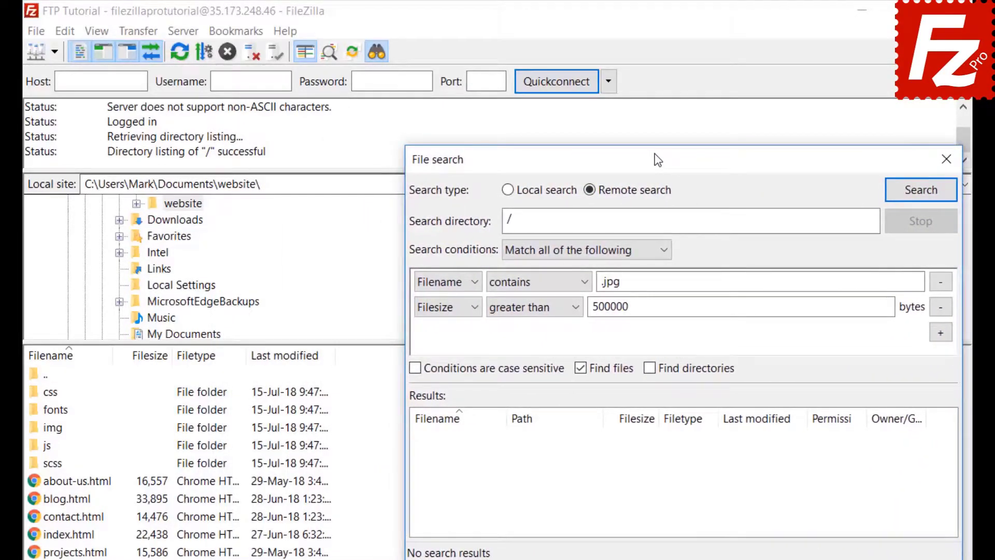
pyautogui.click(921, 190)
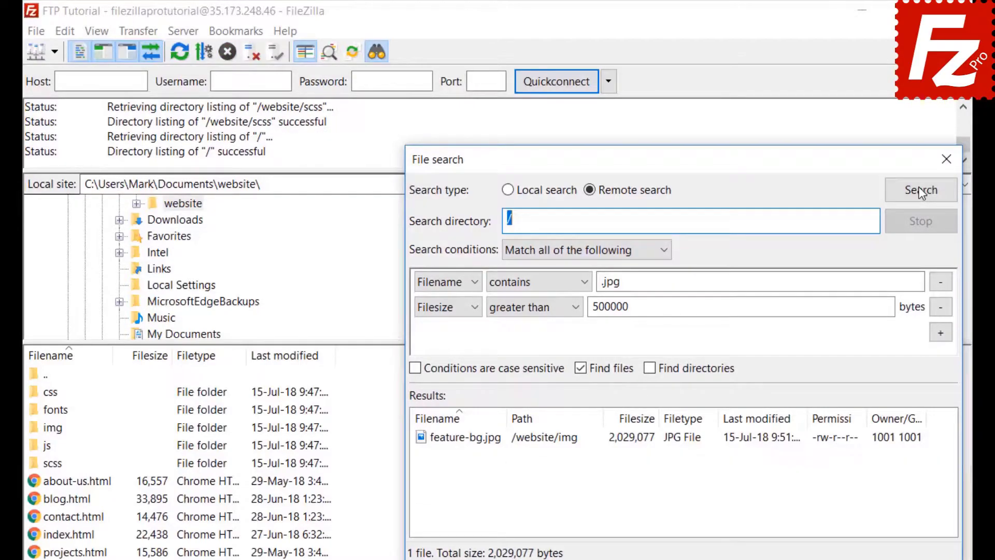
pyautogui.rightClick(497, 444)
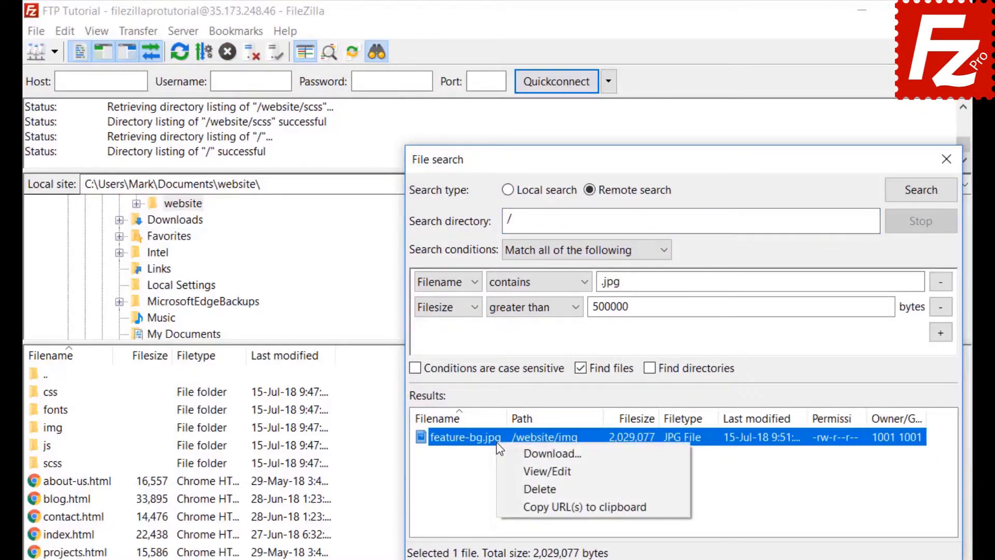
pyautogui.click(508, 453)
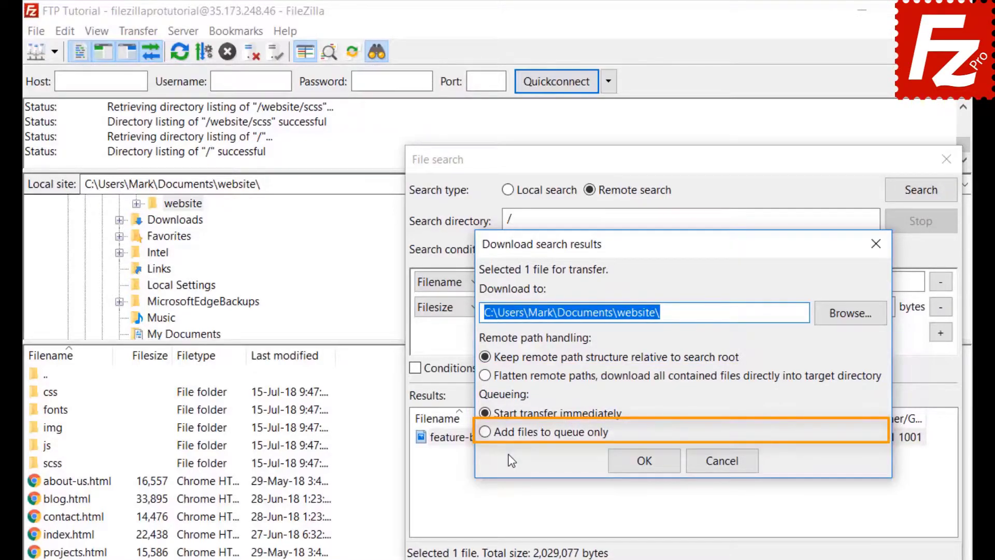
pyautogui.click(483, 433)
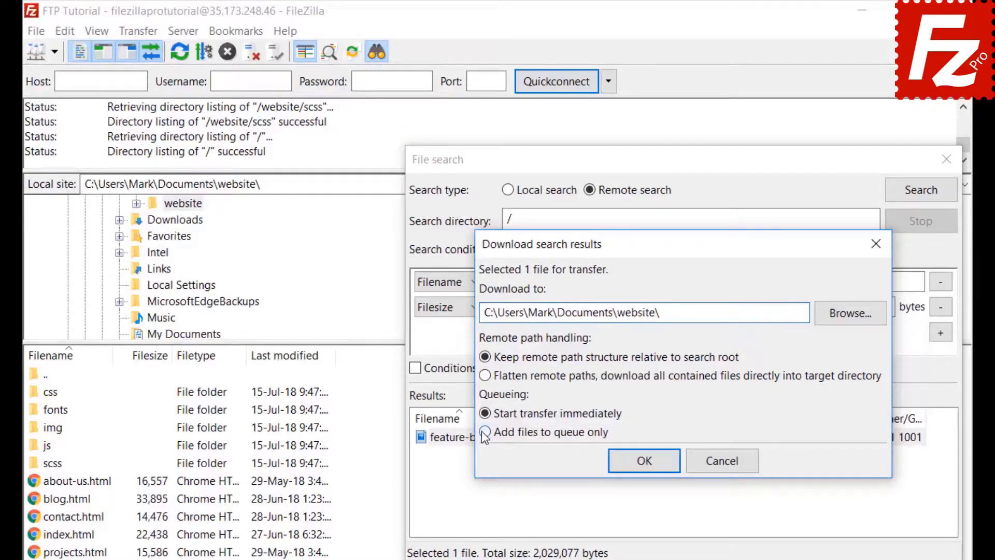
pyautogui.click(649, 465)
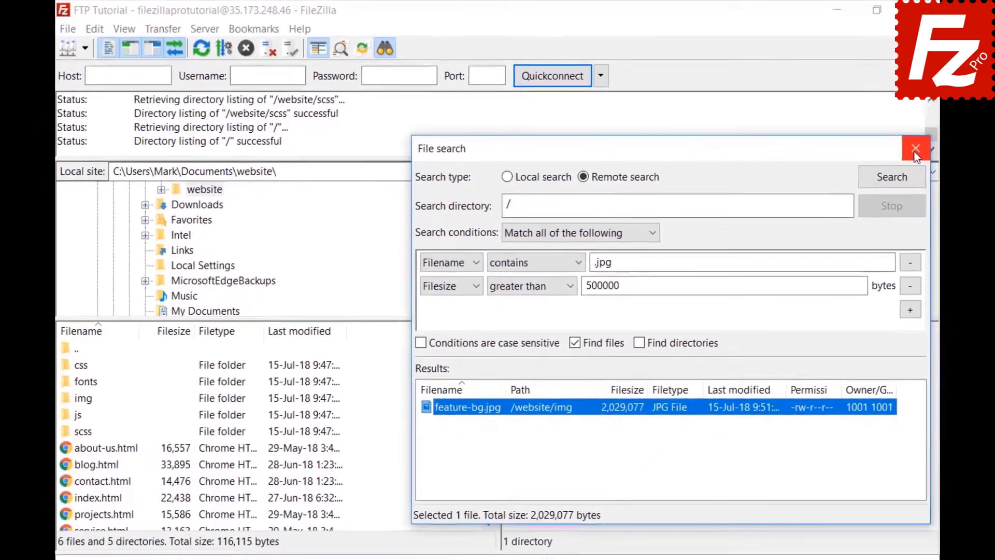
# Close the search window and browse the files in remote /website/css, starting at bootstrap.css
pyautogui.click(946, 159)
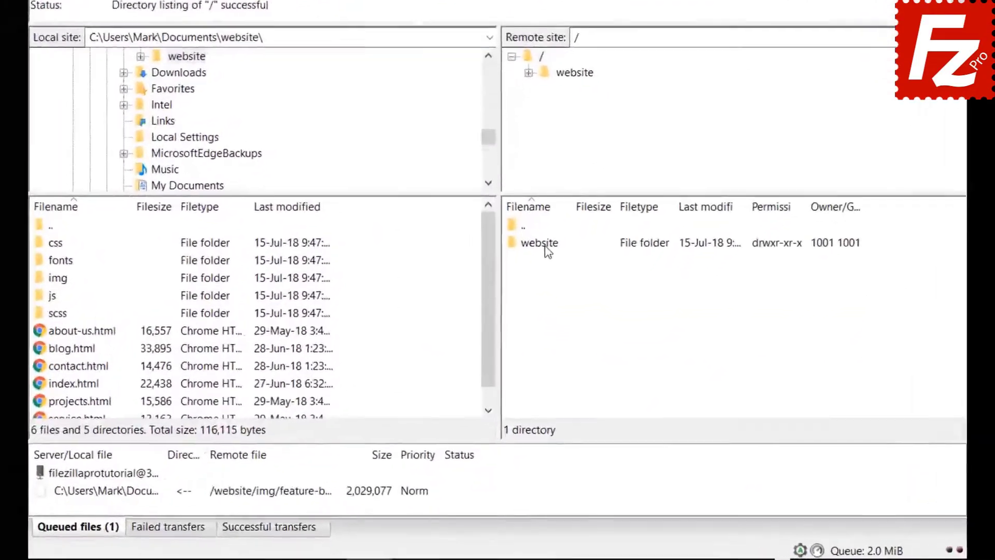
pyautogui.doubleClick(531, 309)
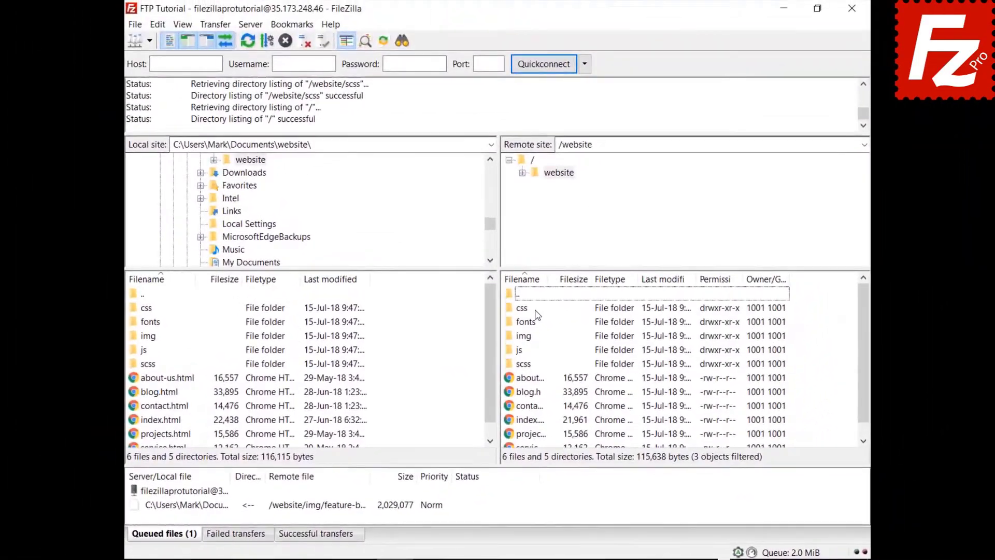
pyautogui.doubleClick(522, 308)
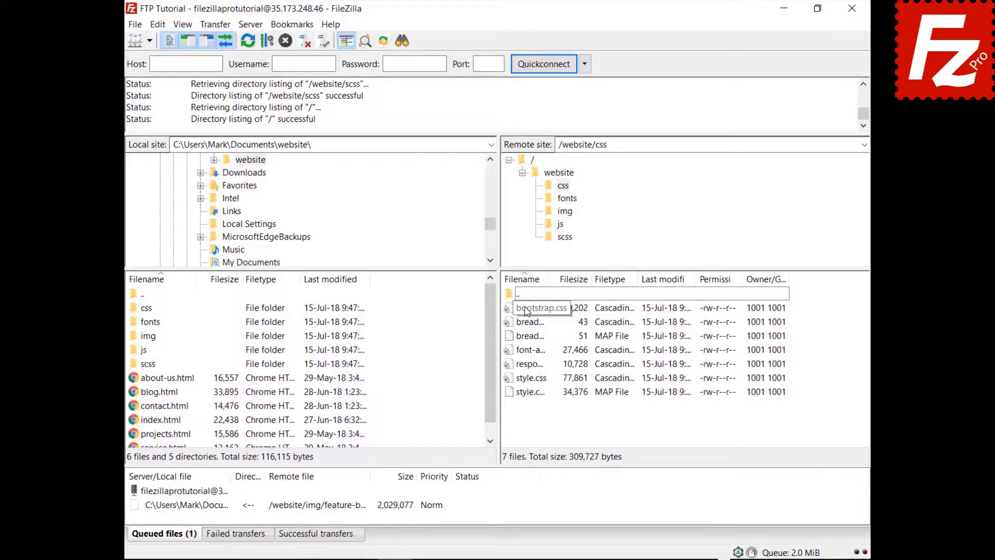
pyautogui.click(527, 309)
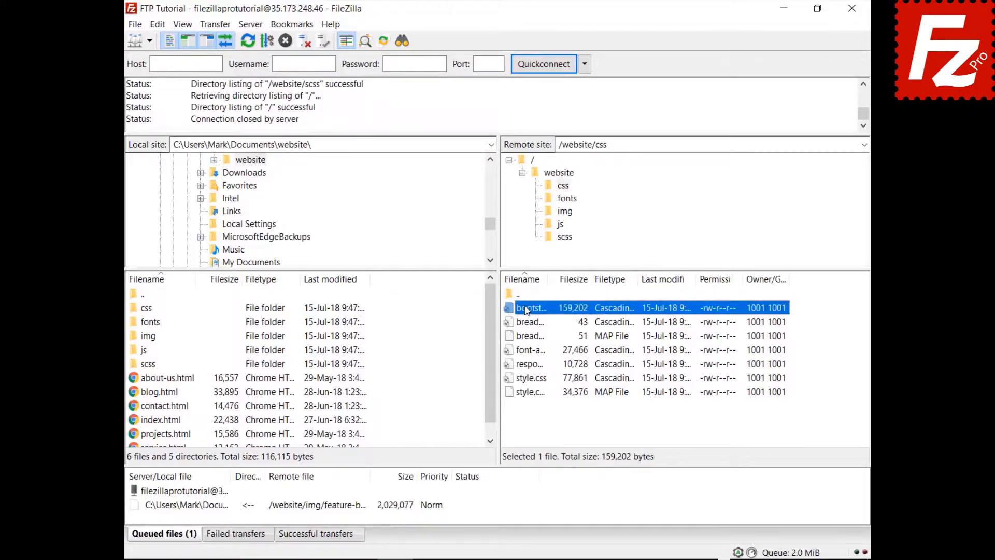
pyautogui.press('Down')
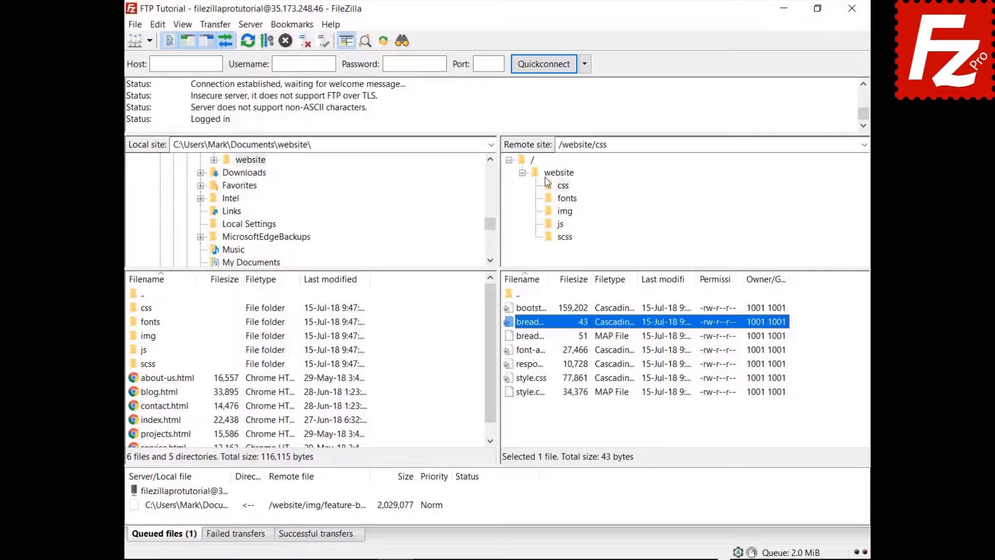
# Quick-search the remote css listing for 'style' and invert the filter to hide matches
pyautogui.hotkey('ctrl', 'f')
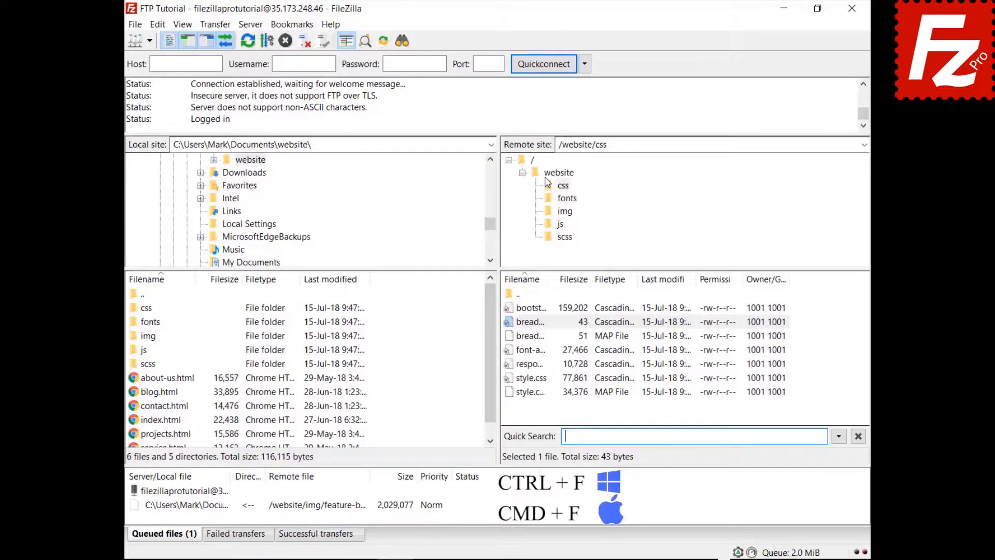
pyautogui.write('style')
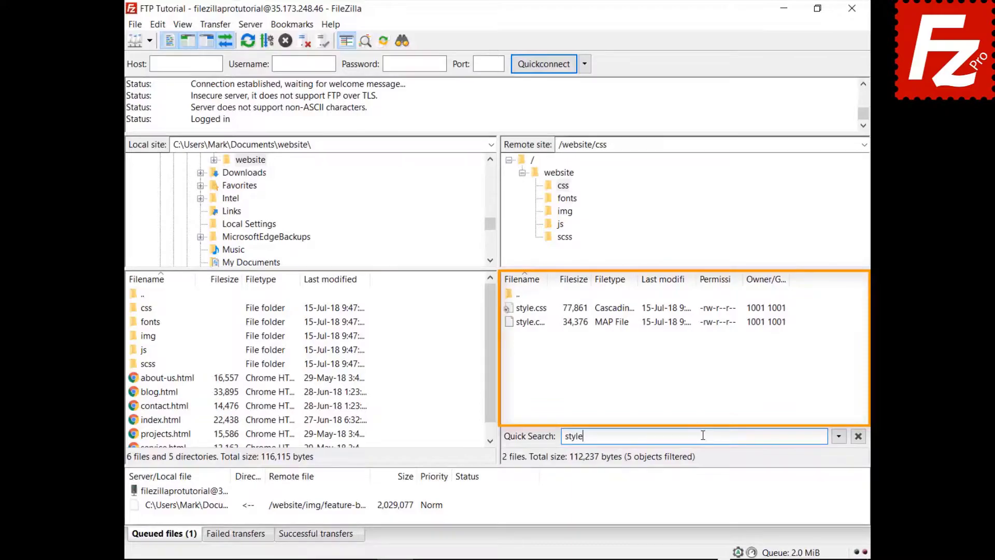
pyautogui.click(838, 436)
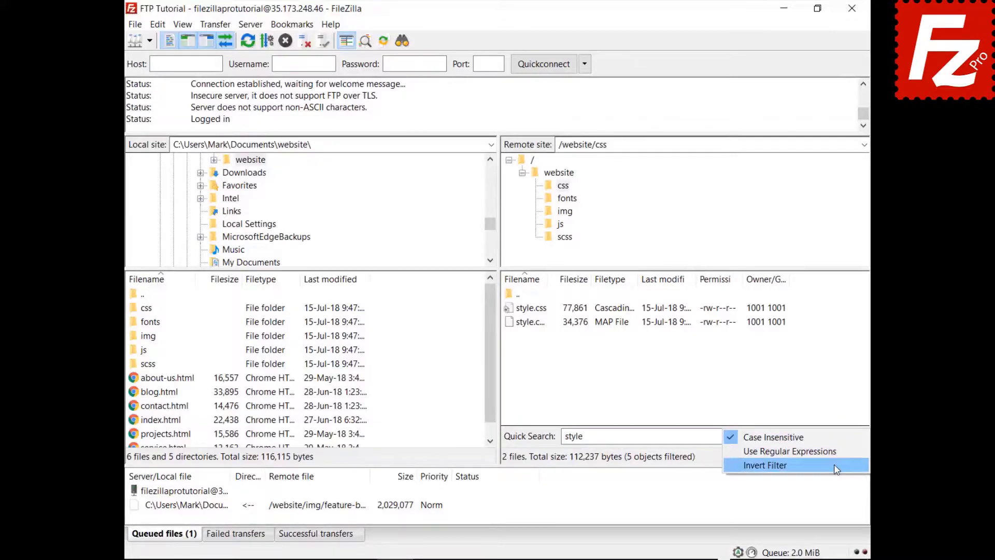
pyautogui.click(835, 467)
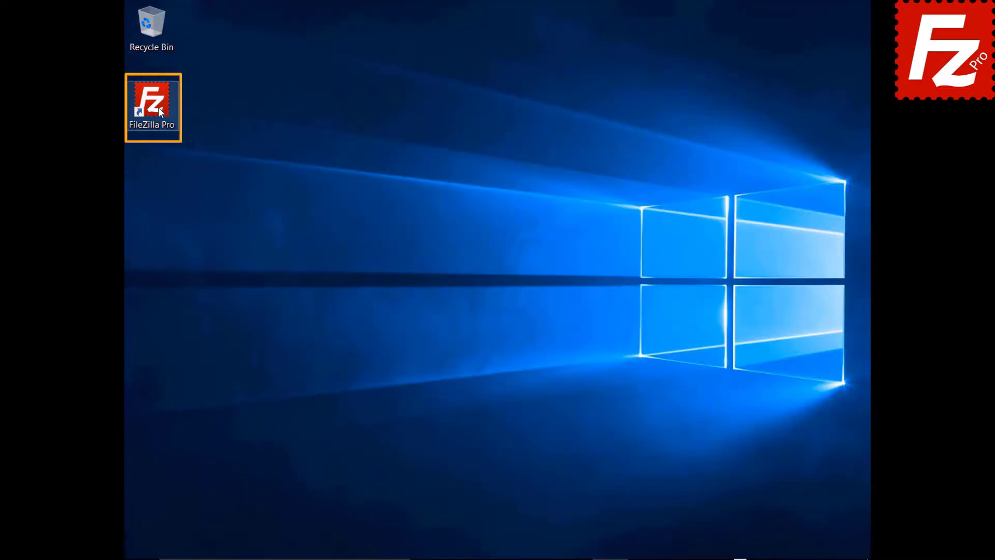
# Relaunch FileZilla Pro and quick-connect to 40.121.111.78 with the account's username and password
pyautogui.doubleClick(157, 107)
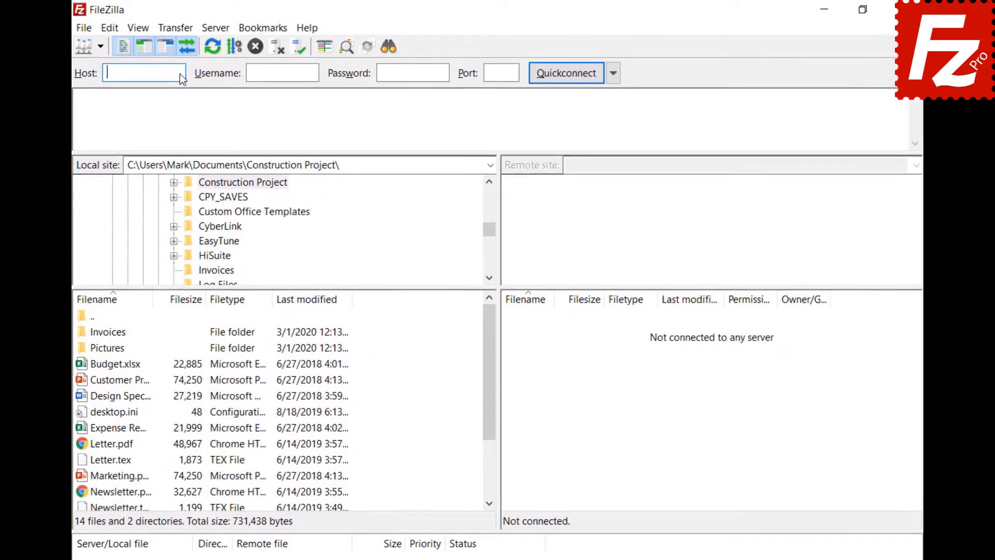
pyautogui.write('40.121.111.78')
pyautogui.click(314, 72)
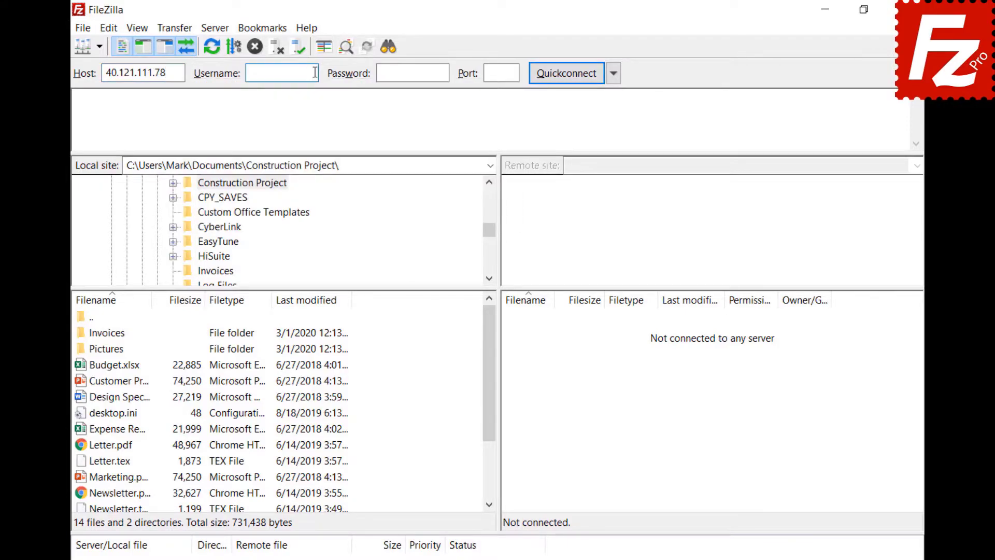
pyautogui.write('zillaprotutorial')
pyautogui.click(442, 73)
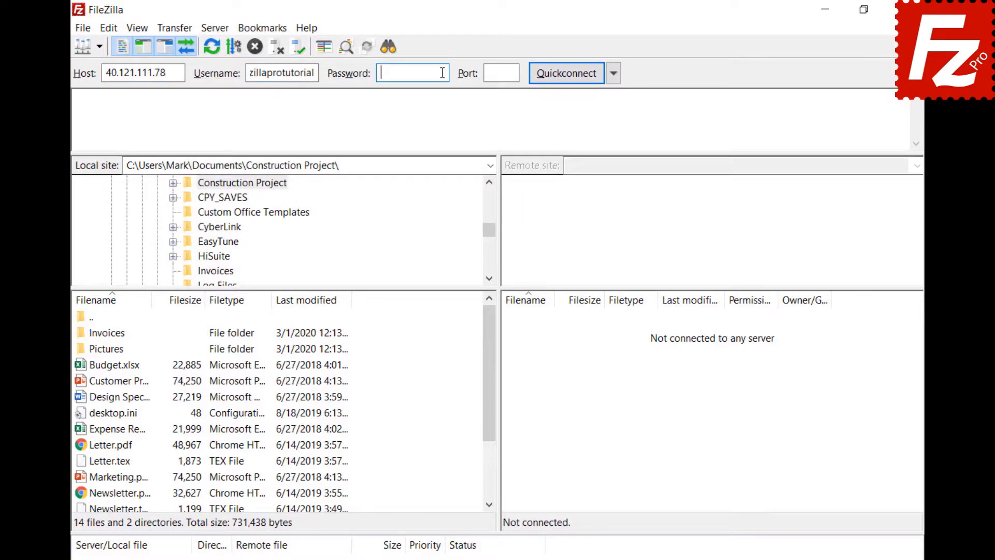
pyautogui.hotkey('ctrl', 'v')
pyautogui.click(564, 72)
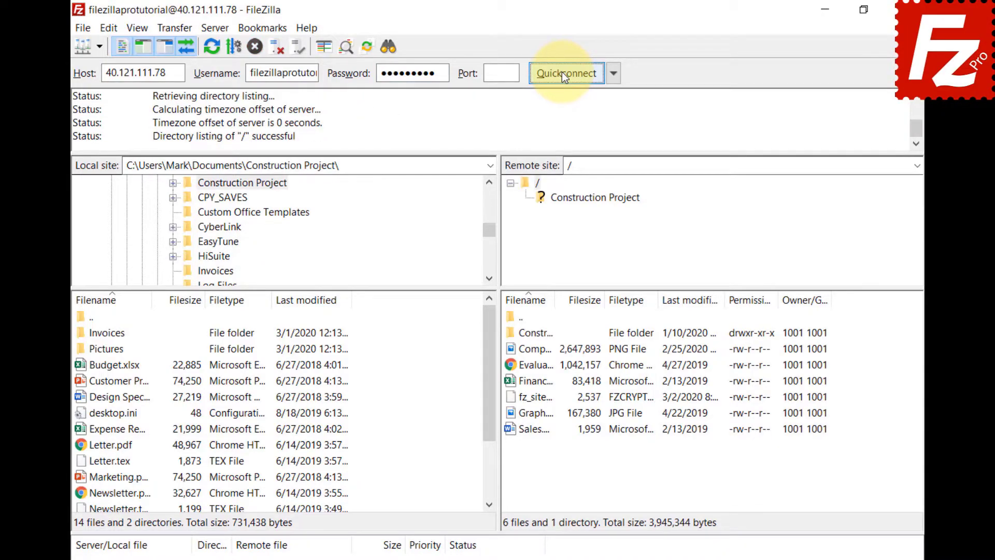
# Start a comparative search between the local and remote /Construction Project folders
pyautogui.click(386, 49)
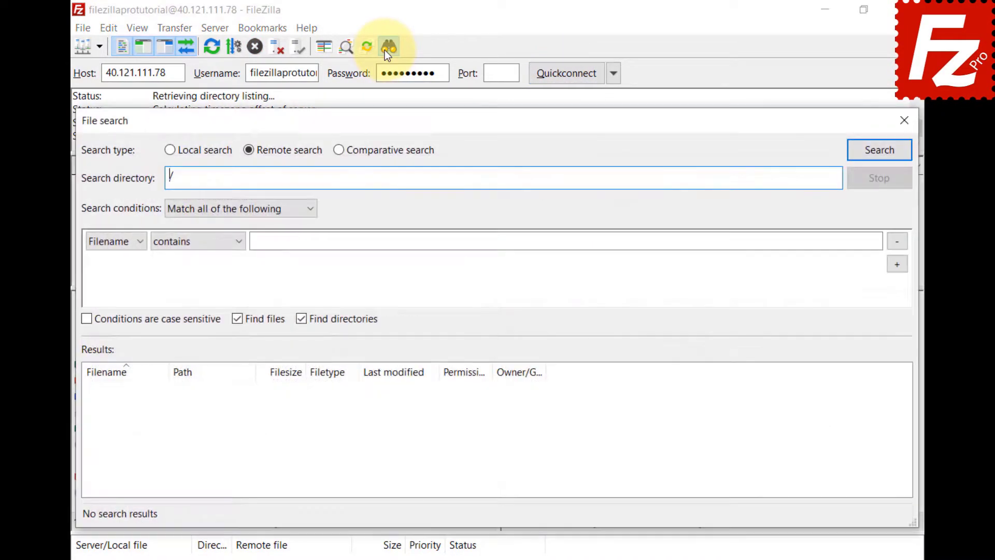
pyautogui.click(339, 152)
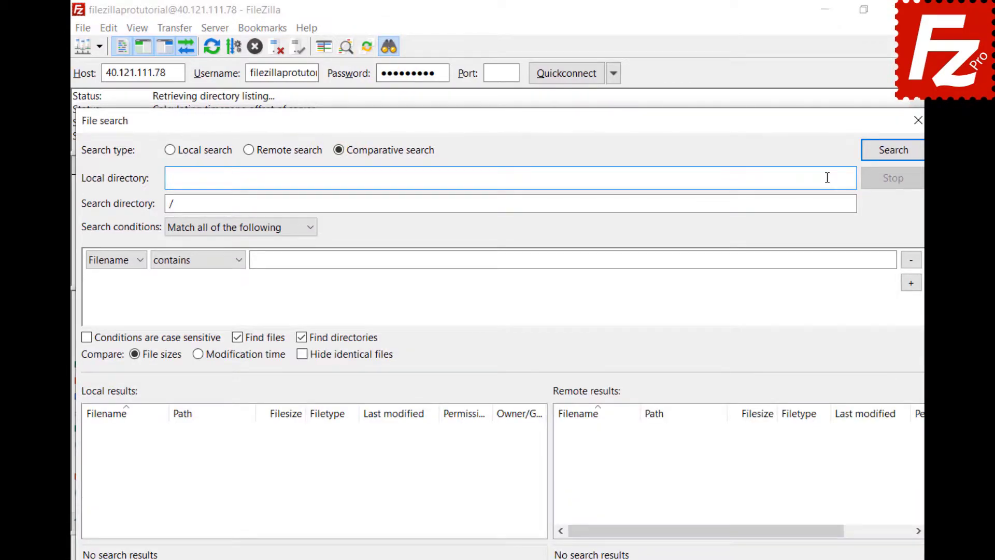
pyautogui.write('C:\\Users\\Mark\\Documents\\Construction Project\\')
pyautogui.click(474, 205)
pyautogui.write('Construction Project')
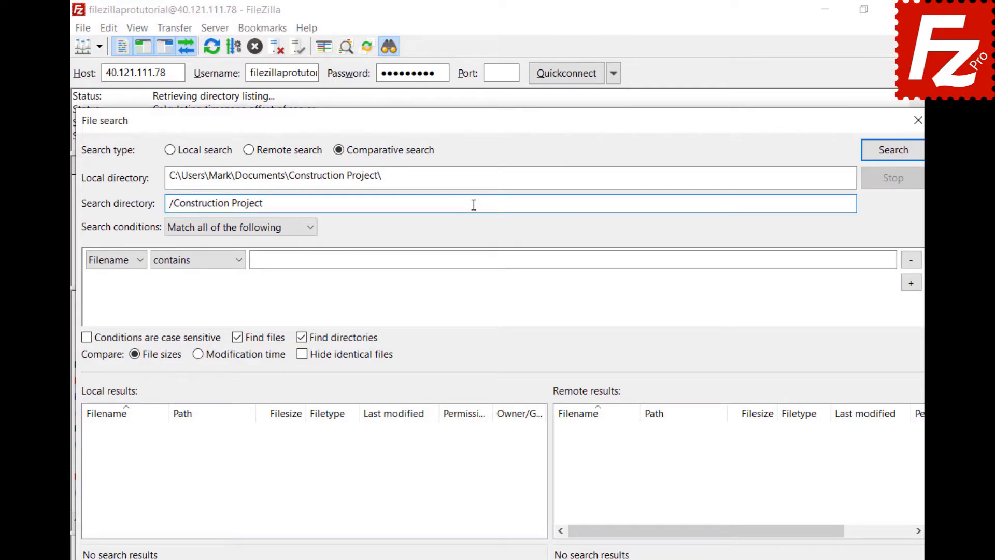
# Search for filenames beginning with DSC, then remove that condition
pyautogui.click(310, 234)
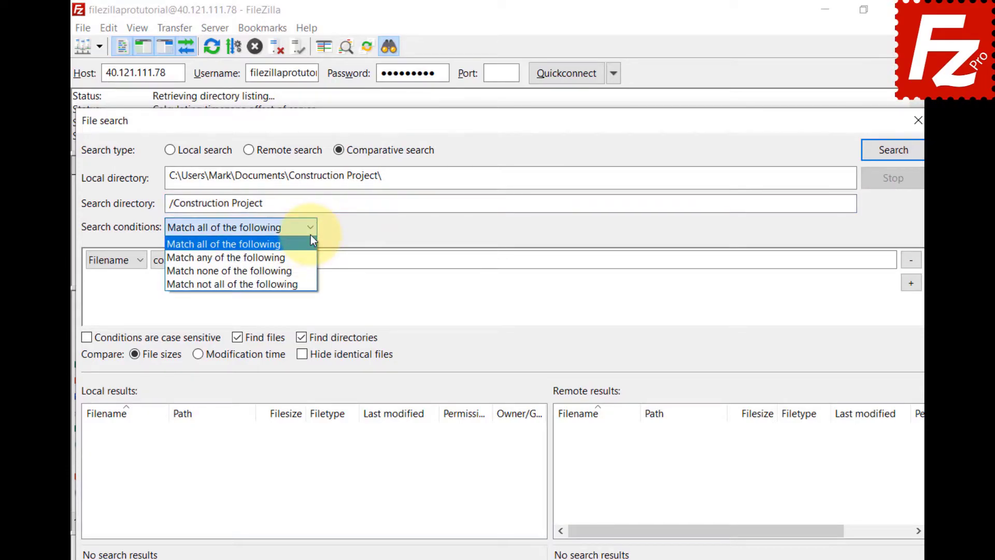
pyautogui.click(310, 236)
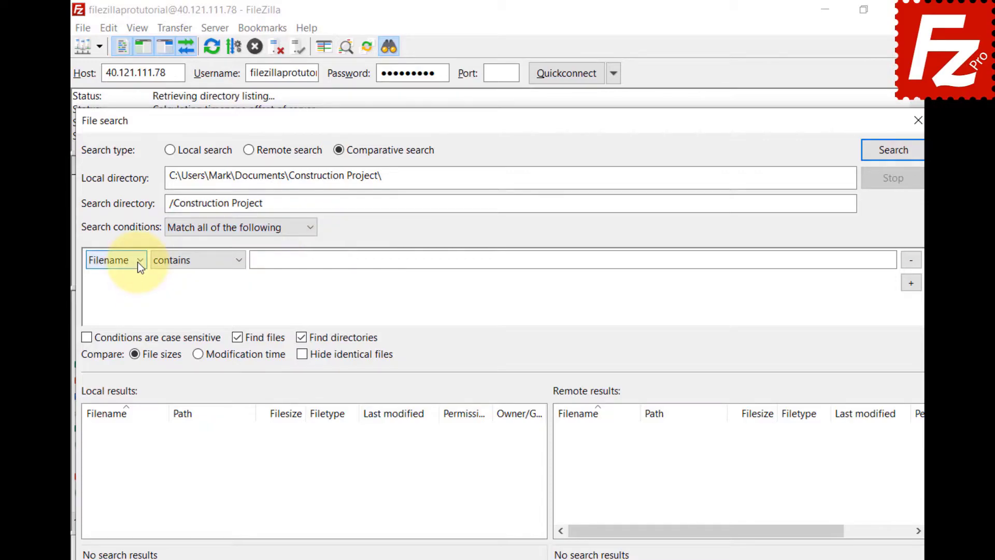
pyautogui.click(138, 263)
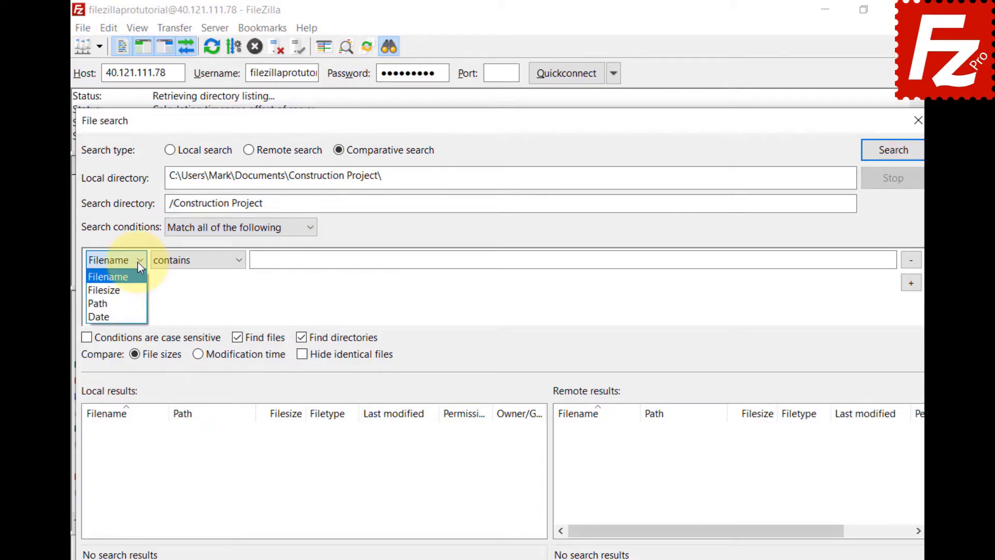
pyautogui.click(239, 261)
pyautogui.click(238, 260)
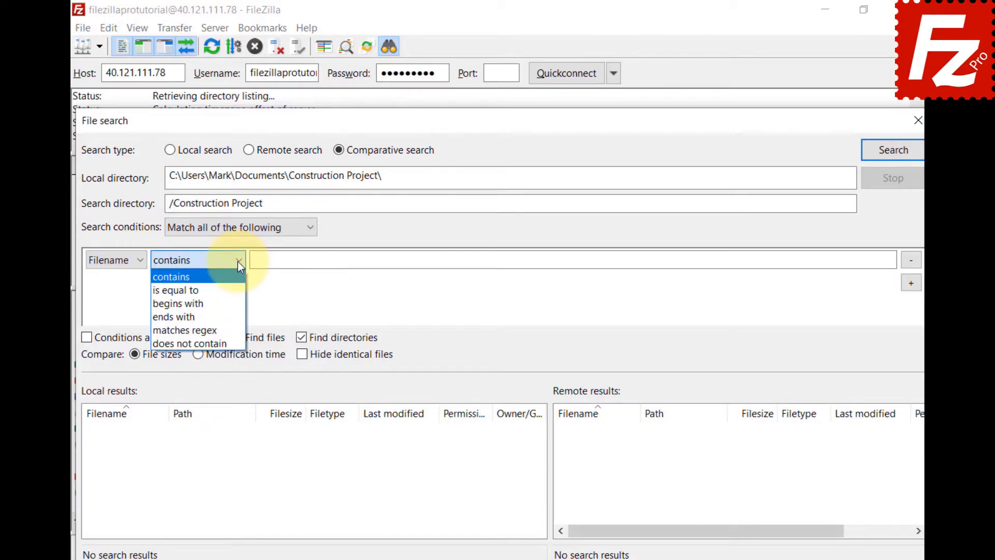
pyautogui.click(234, 303)
pyautogui.click(875, 259)
pyautogui.write('DSC')
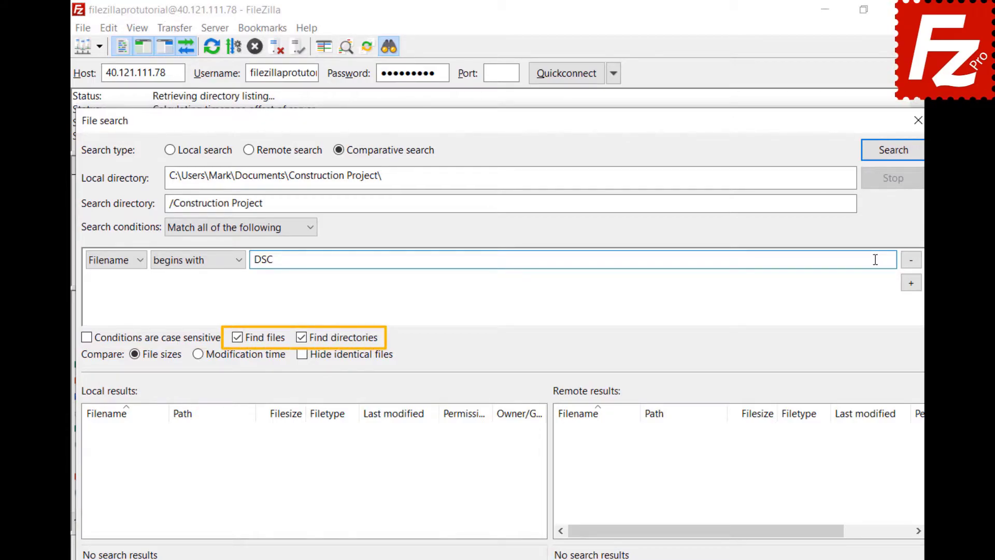
pyautogui.click(892, 154)
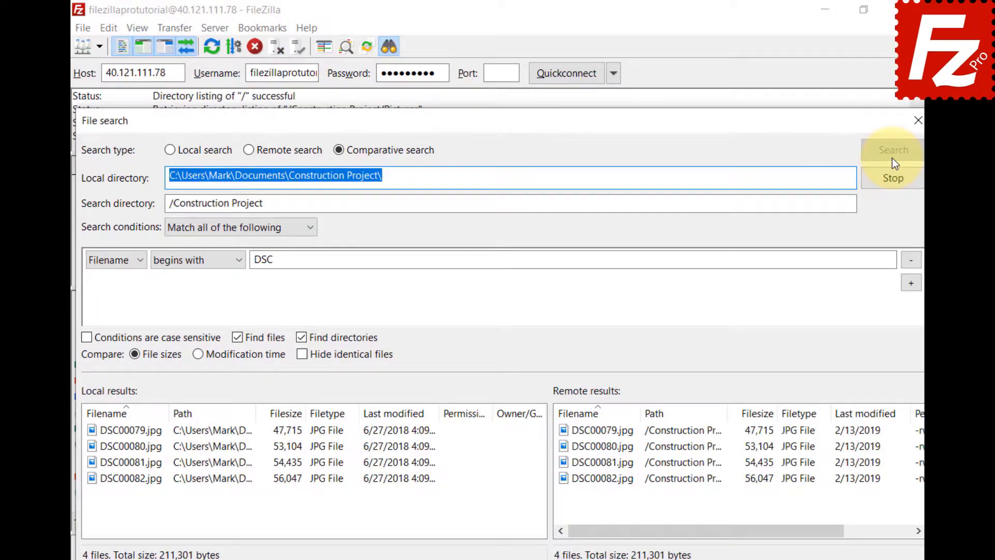
pyautogui.click(908, 260)
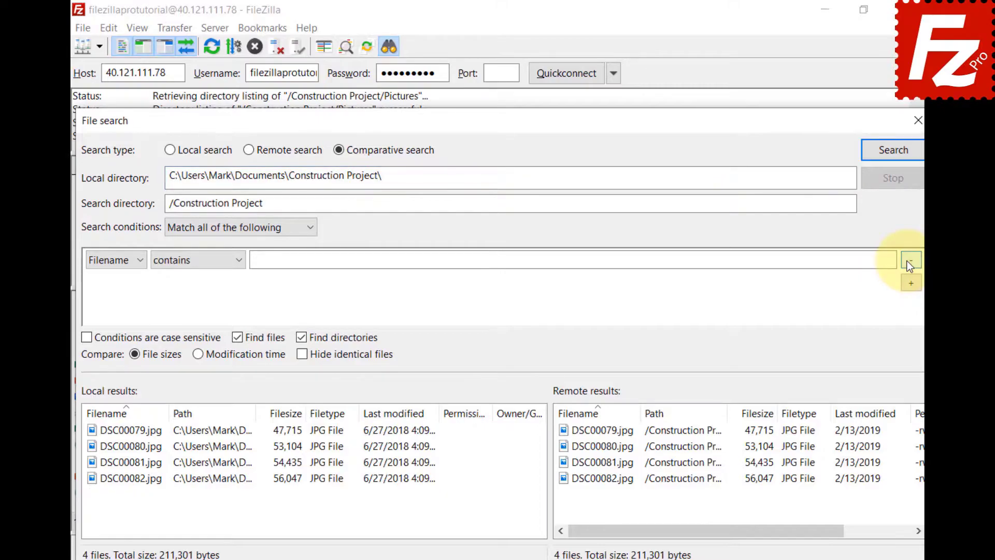
# Search both folders unfiltered, compare by modification time then file size, and toggle Hide identical files
pyautogui.click(894, 160)
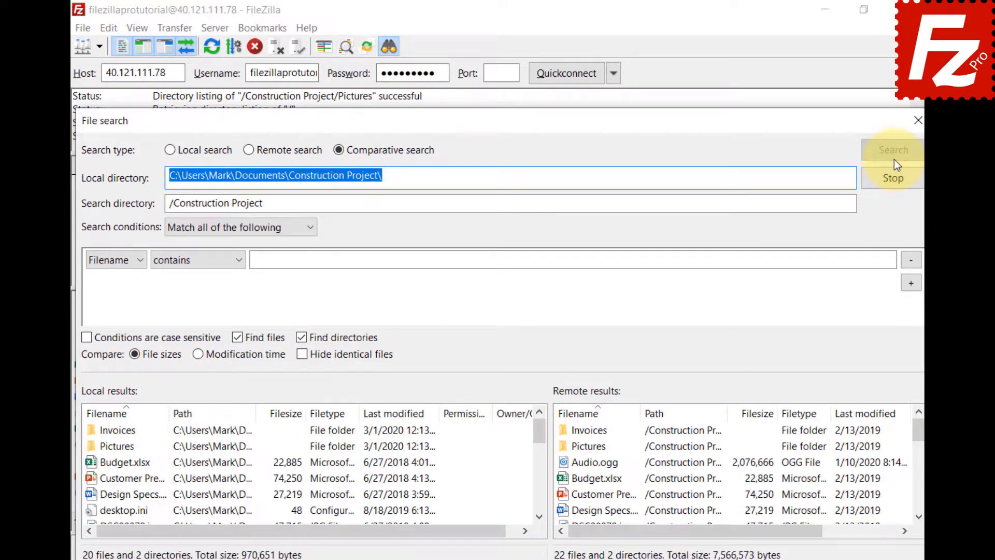
pyautogui.click(198, 355)
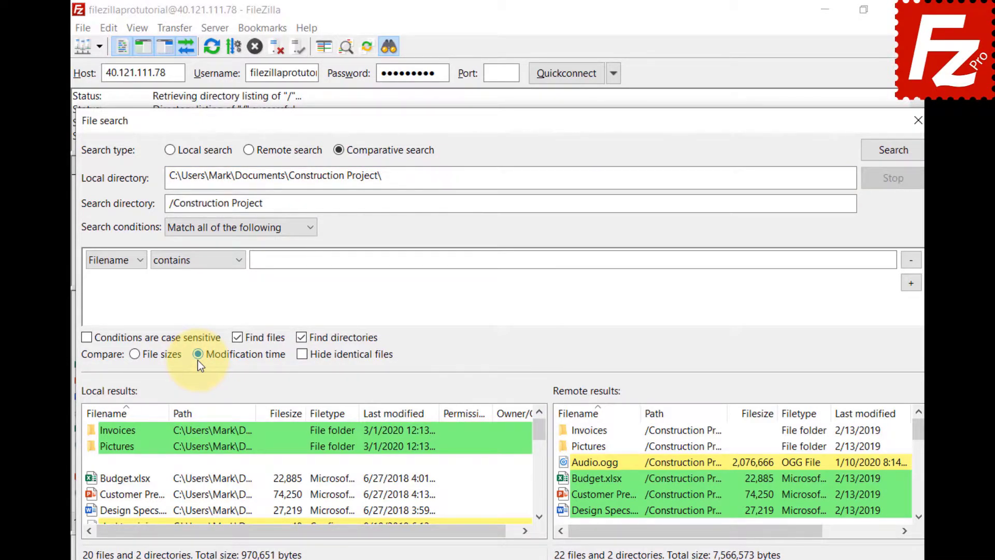
pyautogui.click(135, 354)
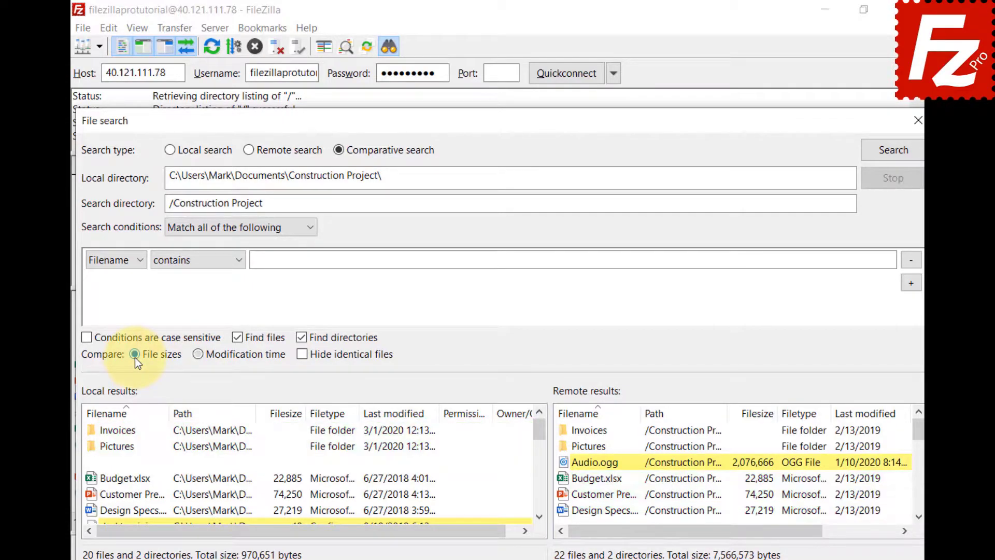
pyautogui.click(303, 356)
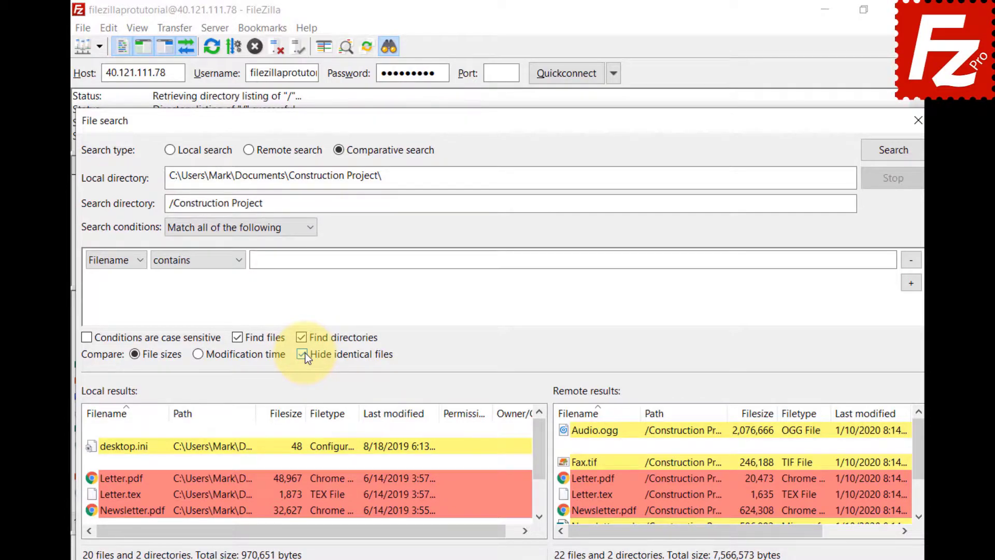
pyautogui.click(303, 356)
# Inspect the context actions for local Newsletter.tex and remote Video.mp4 in the results
pyautogui.click(539, 516)
pyautogui.click(539, 516)
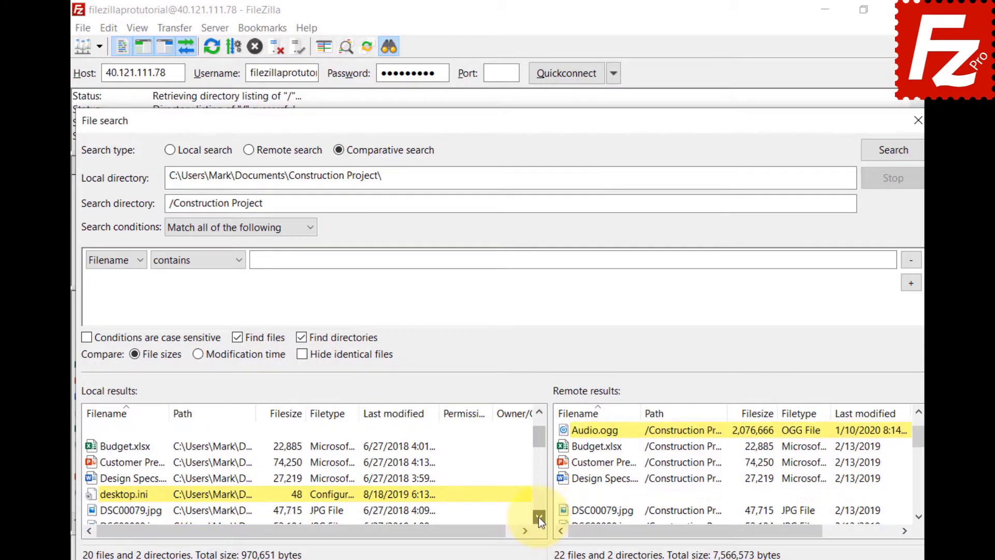
pyautogui.click(539, 516)
pyautogui.click(539, 516)
pyautogui.click(539, 516)
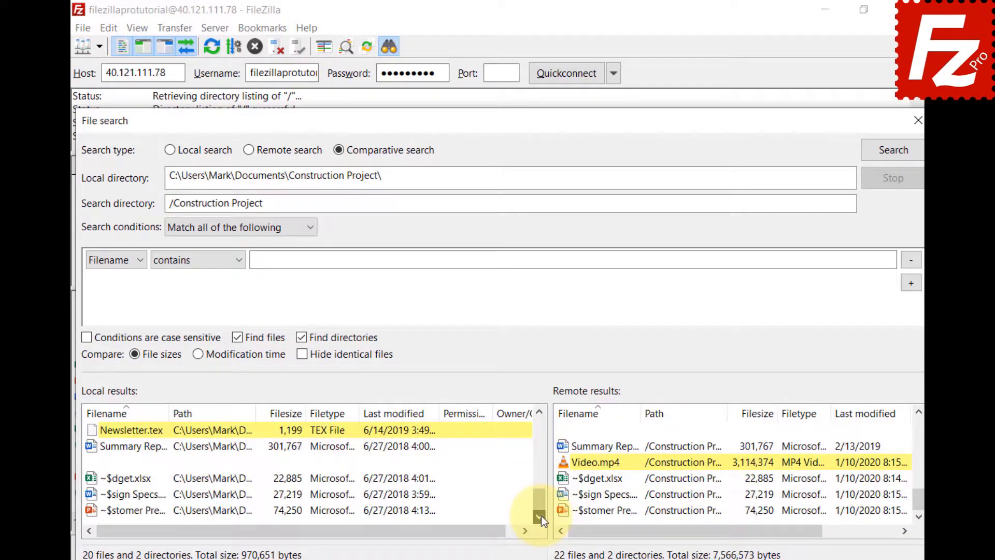
pyautogui.rightClick(93, 431)
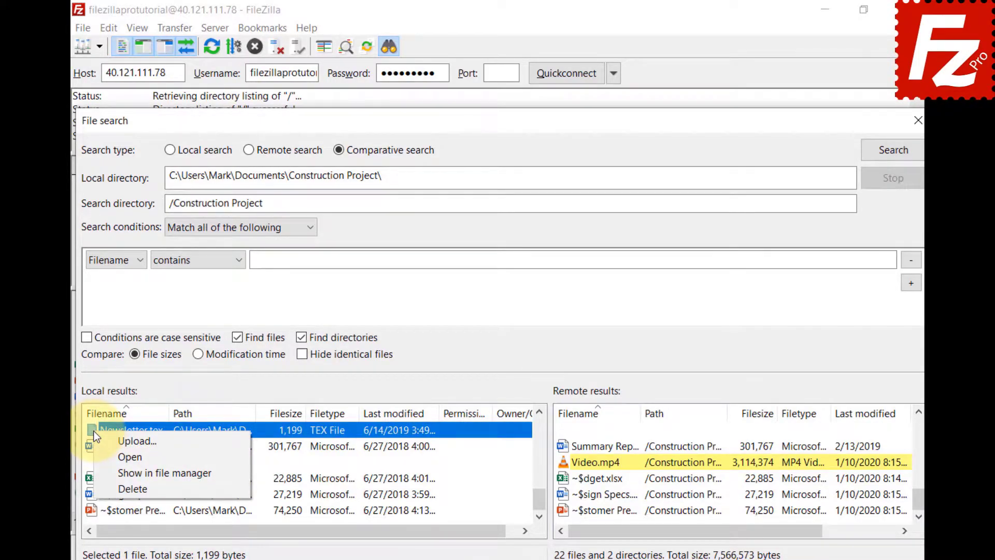
pyautogui.click(571, 460)
pyautogui.rightClick(571, 459)
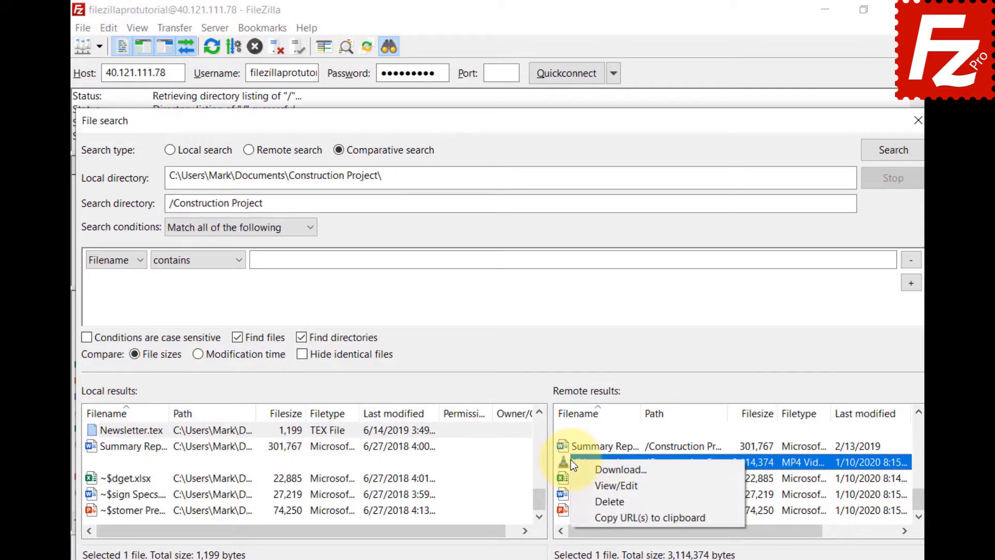
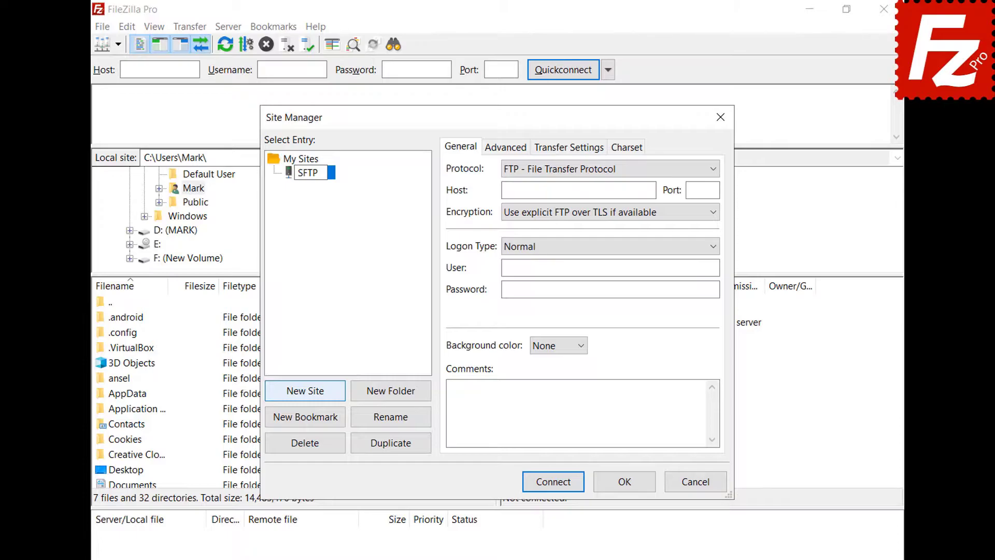
# Set the site's protocol to SFTP with host 3.209.179.104
pyautogui.click(713, 169)
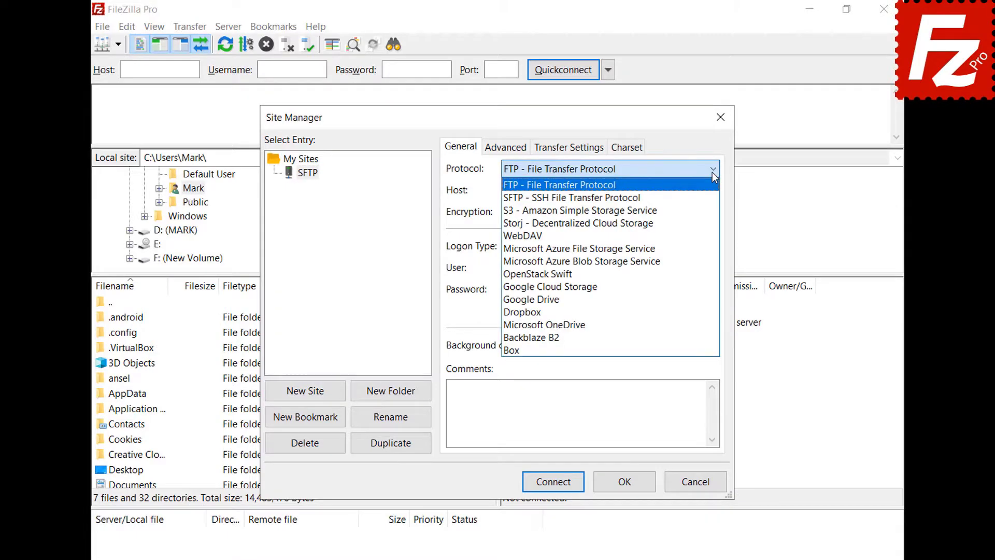
pyautogui.click(713, 200)
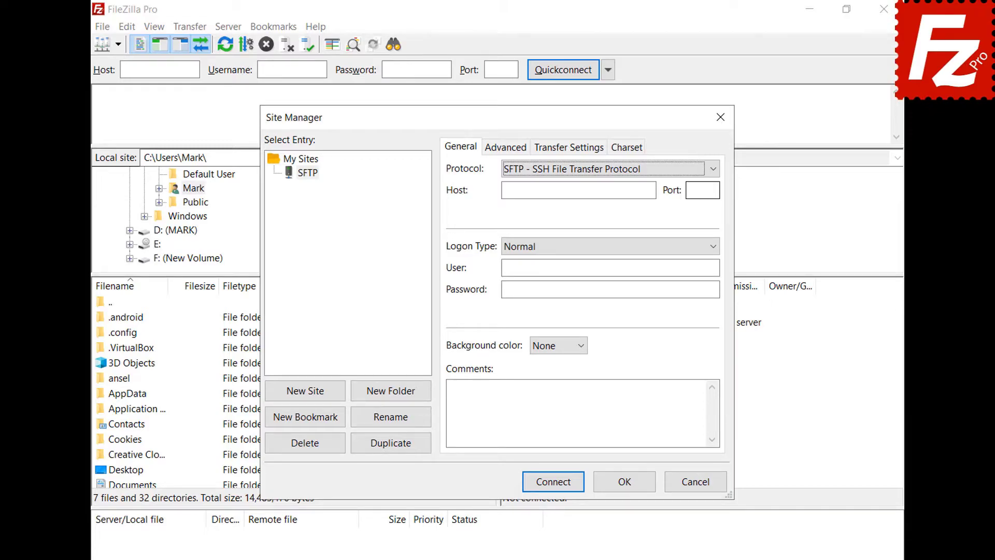
pyautogui.click(652, 190)
pyautogui.write('3.209.179.104')
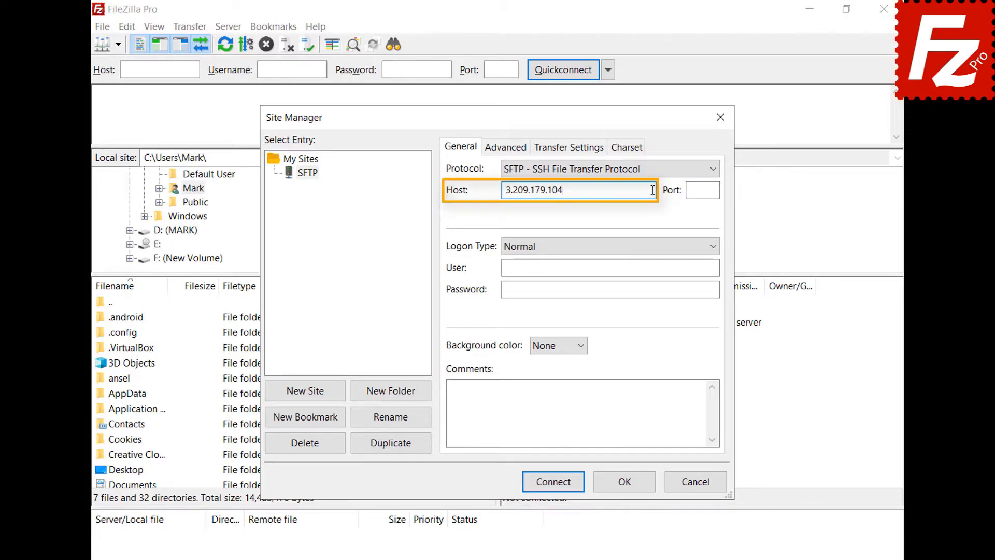
# Use Key file logon as user ubuntu with key.ppk, then connect
pyautogui.click(713, 246)
pyautogui.click(715, 314)
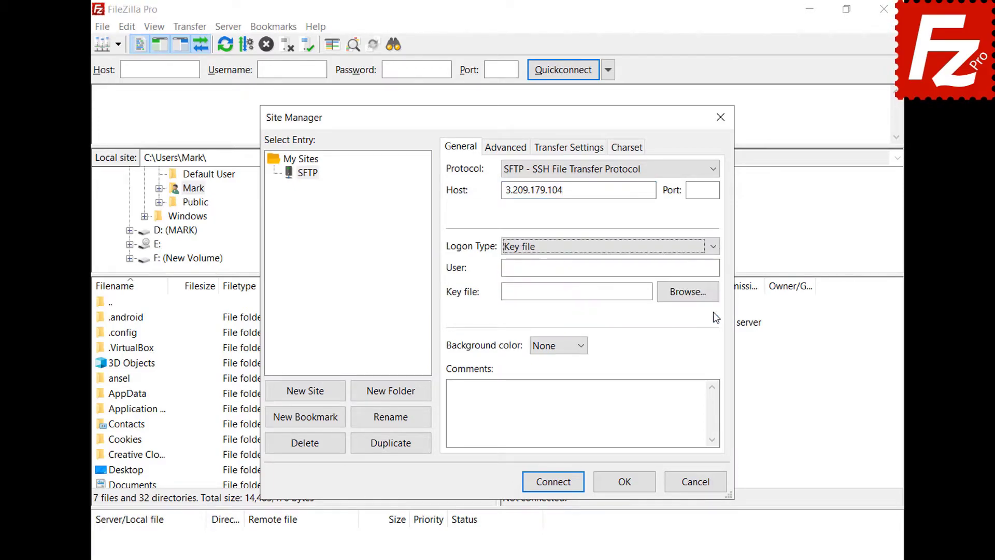
pyautogui.click(714, 267)
pyautogui.write('ubuntu')
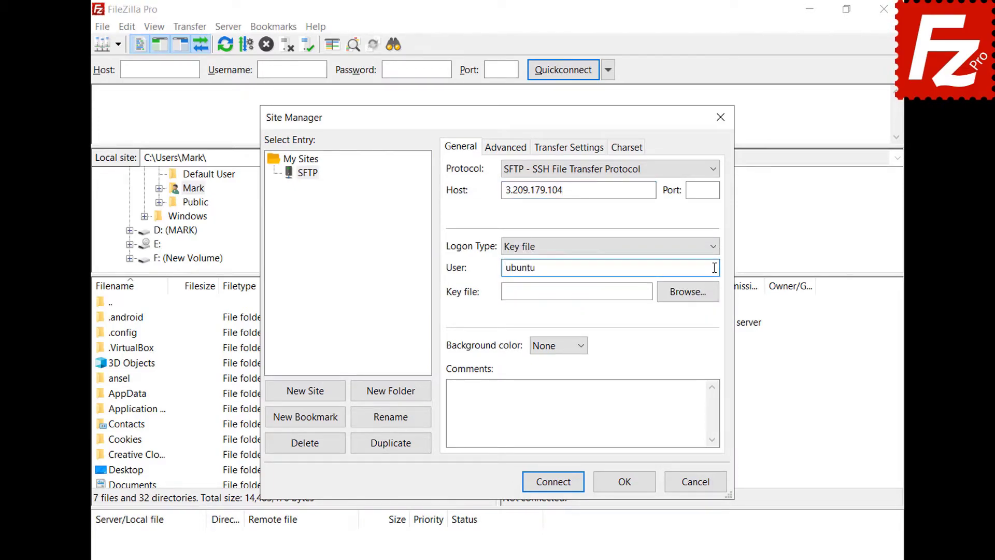
pyautogui.click(688, 291)
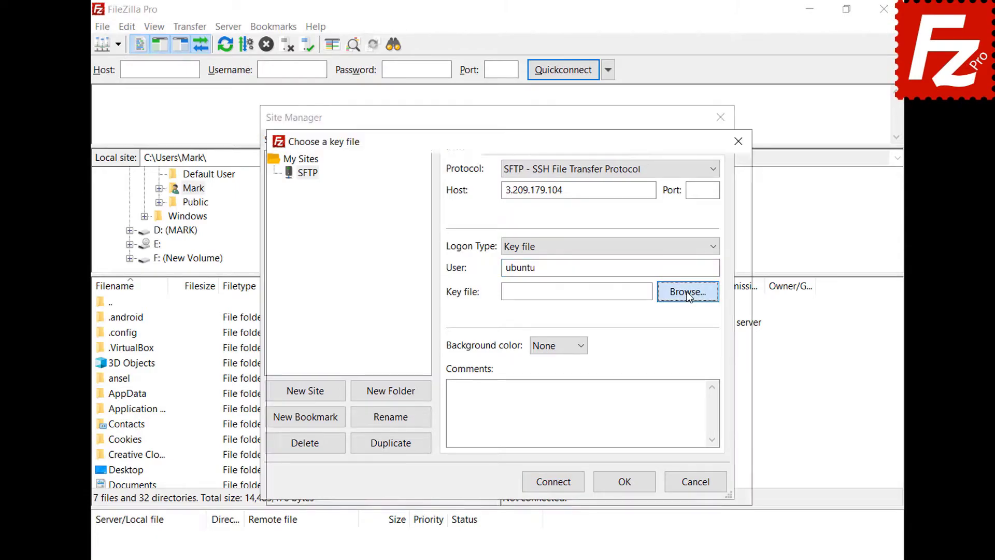
pyautogui.doubleClick(450, 264)
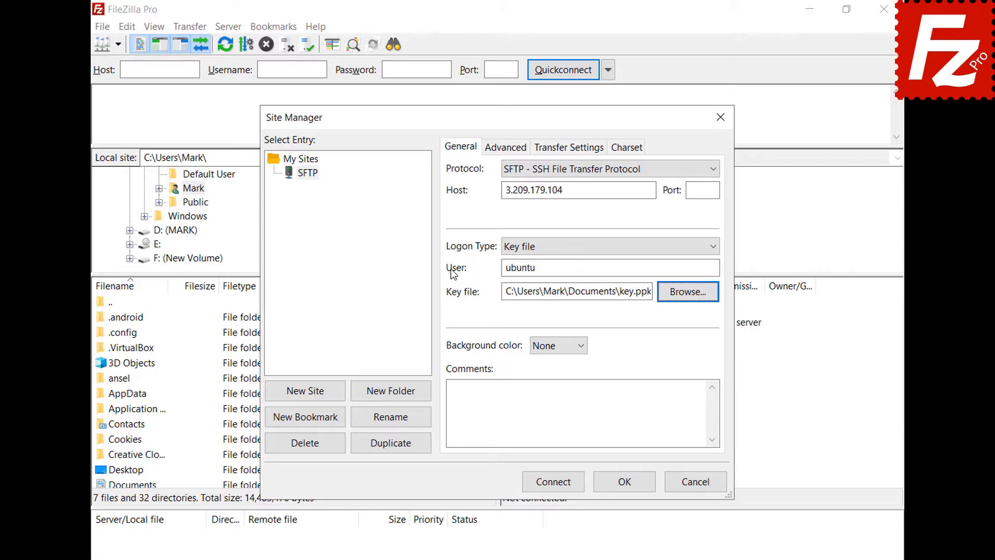
pyautogui.click(554, 484)
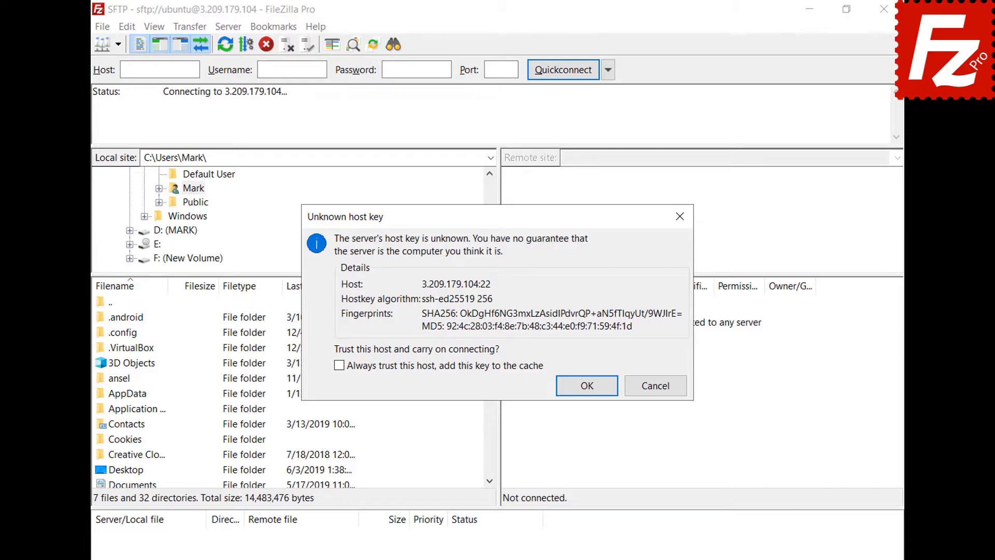
# Always trust the server's host key and log in with the key passphrase
pyautogui.click(339, 366)
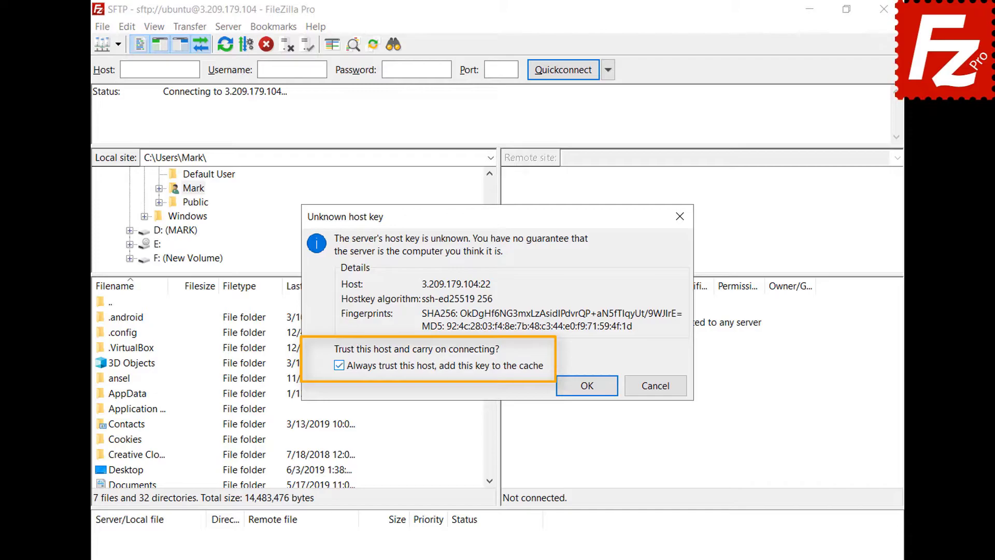
pyautogui.click(590, 390)
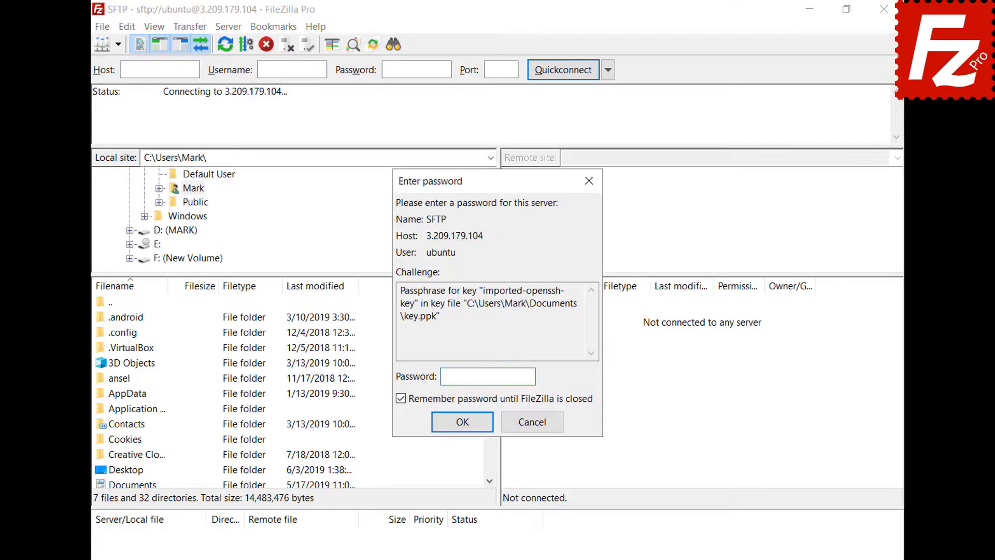
pyautogui.write('●●●●●●')
pyautogui.click(463, 421)
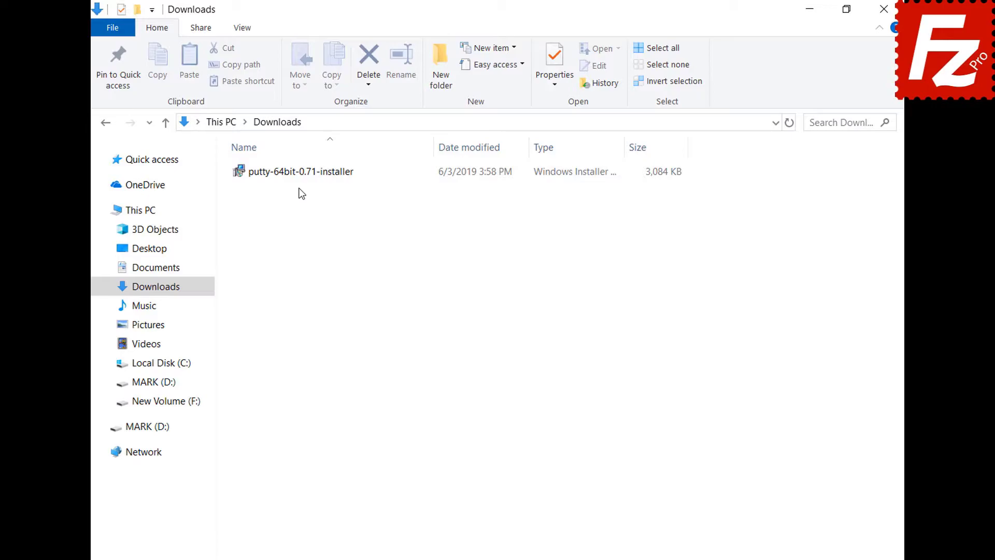
# Run putty-64bit-0.71-installer and install PuTTY to C:\Program Files\PuTTY\ with default options
pyautogui.doubleClick(296, 176)
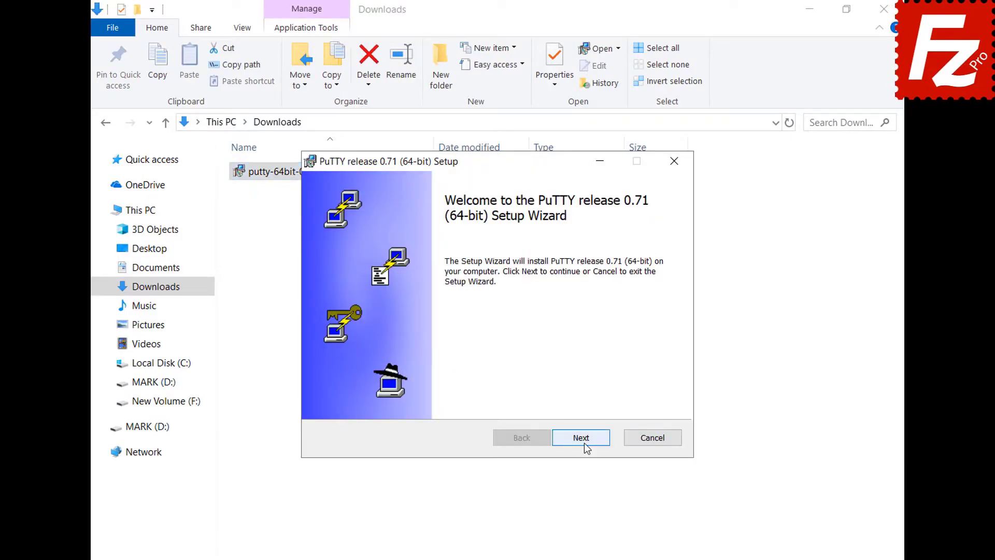
pyautogui.click(584, 442)
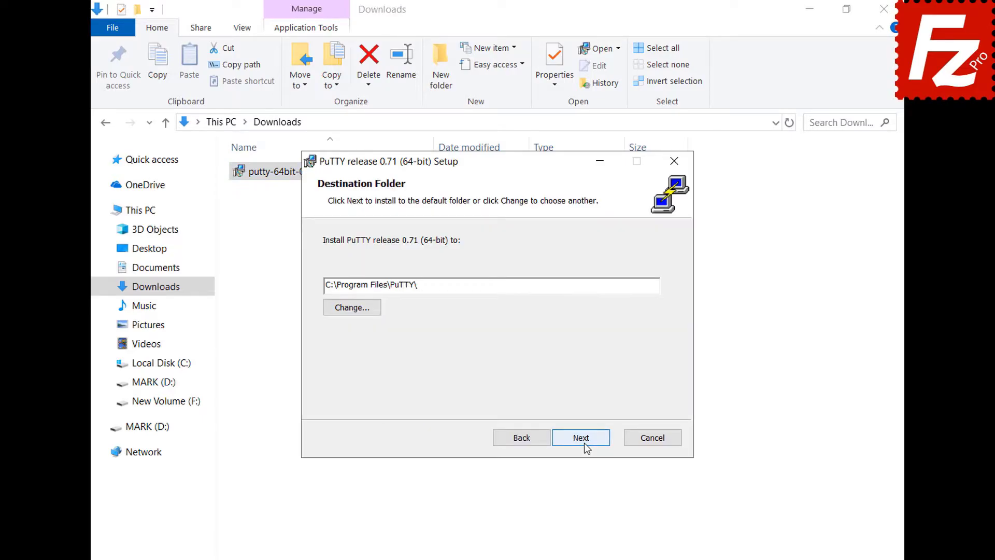
pyautogui.click(583, 443)
pyautogui.click(584, 443)
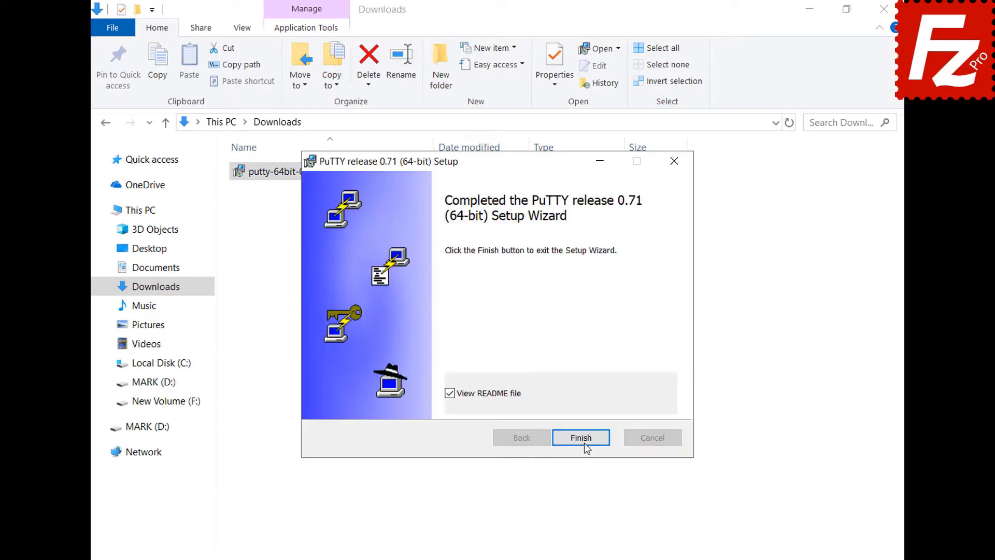
pyautogui.click(581, 438)
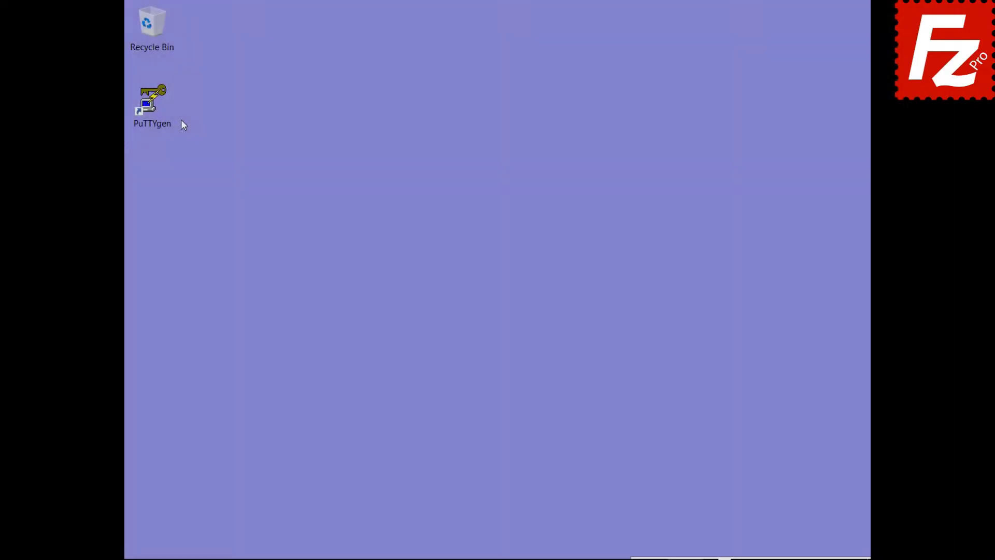
# In PuTTYgen, import the OpenSSH key 'key' from Documents using its passphrase
pyautogui.doubleClick(165, 122)
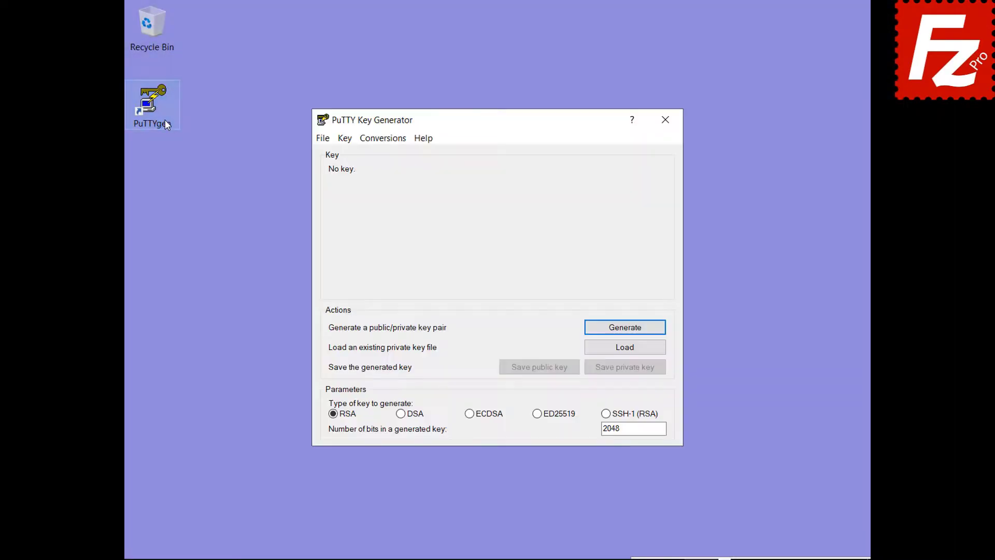
pyautogui.click(383, 141)
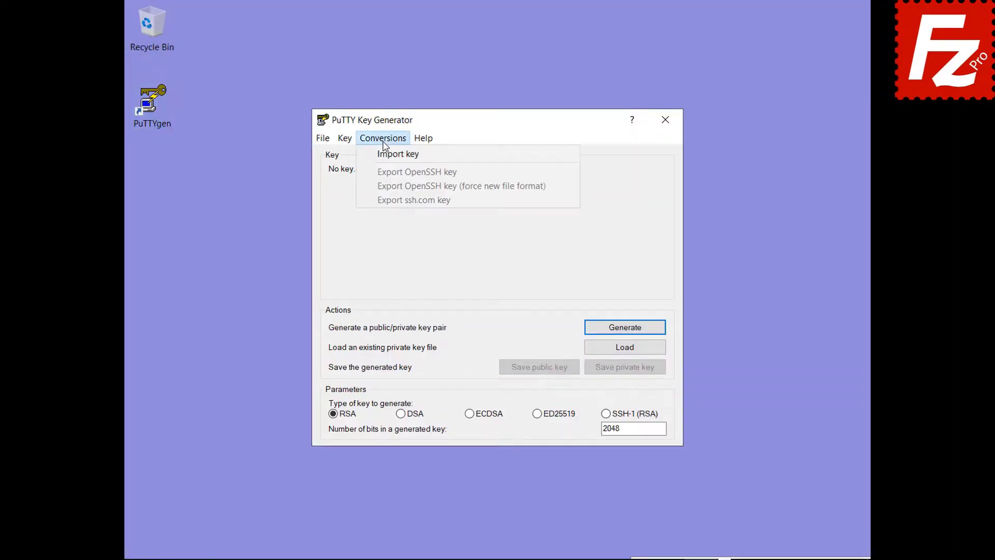
pyautogui.click(386, 153)
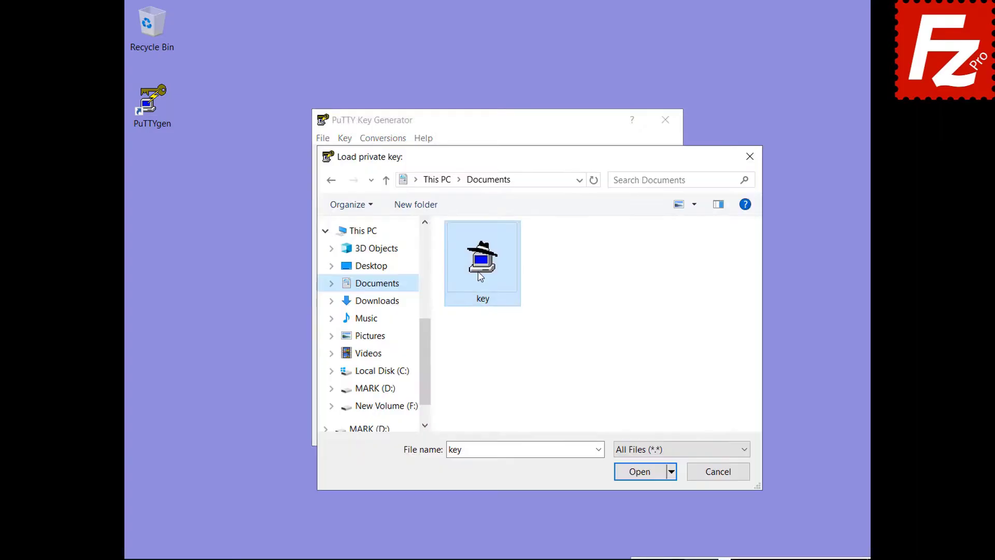
pyautogui.doubleClick(480, 276)
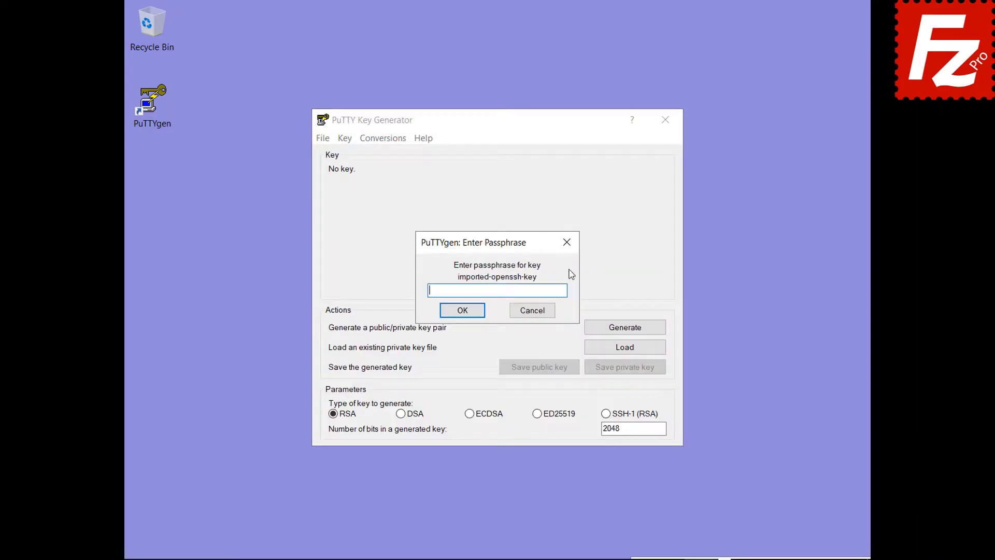
pyautogui.write('•••••')
pyautogui.click(460, 313)
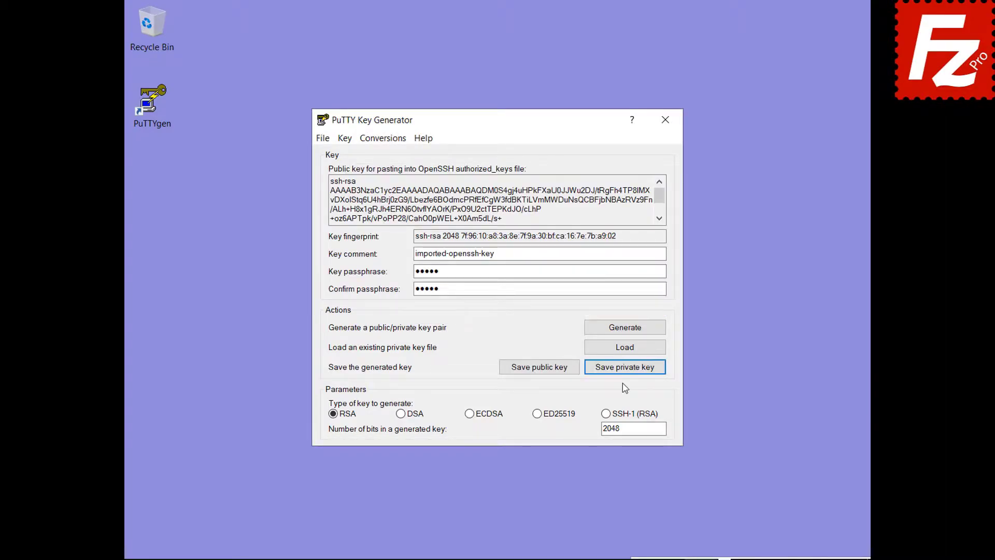
# Save the imported key as the private key file key.ppk
pyautogui.click(626, 368)
pyautogui.write('key.ppk')
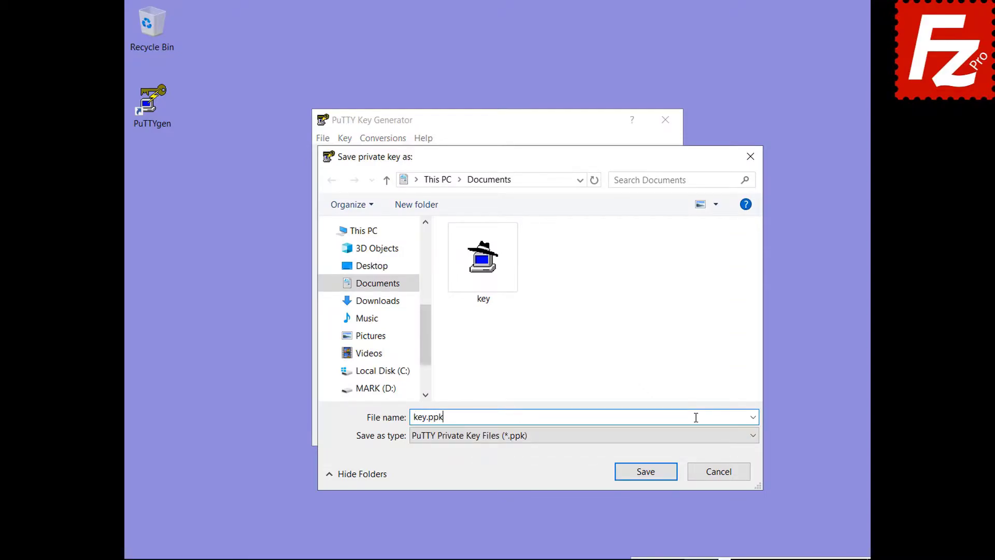
pyautogui.click(649, 475)
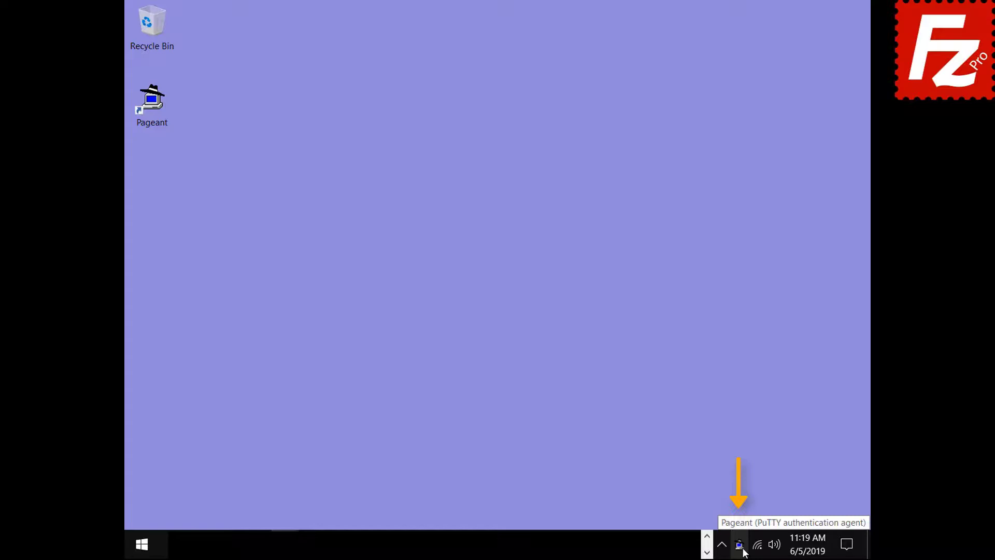
# Load the key file from Documents into Pageant, entering its passphrase
pyautogui.doubleClick(741, 547)
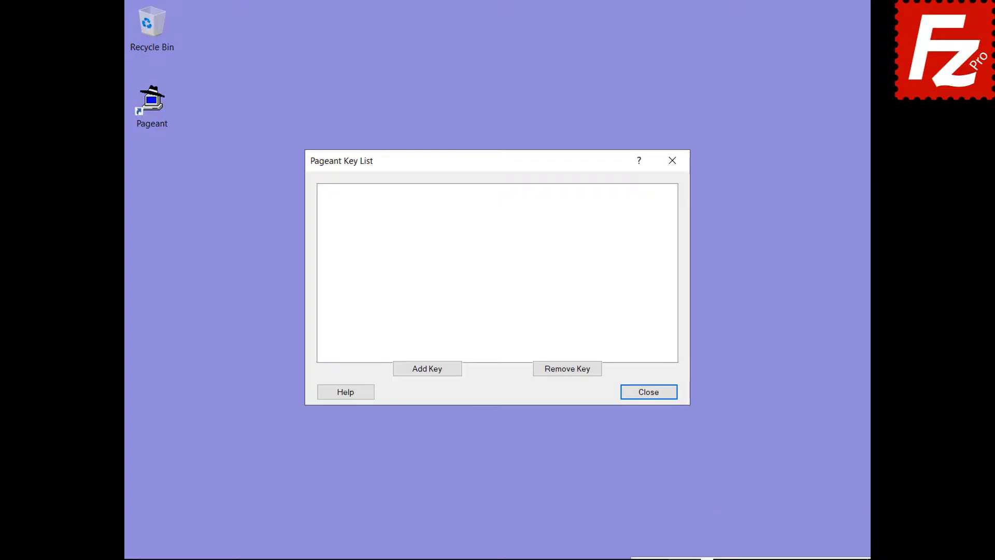
pyautogui.click(427, 369)
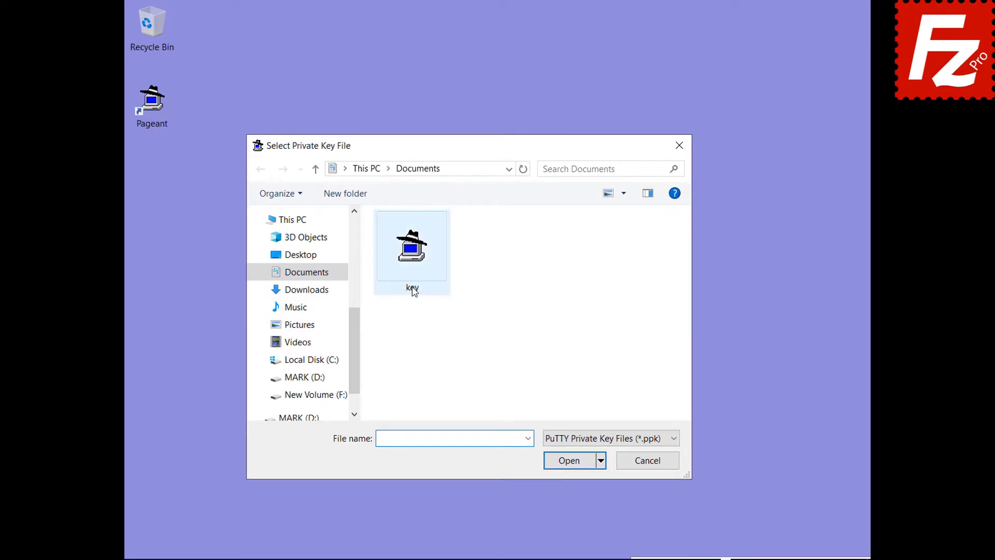
pyautogui.doubleClick(412, 288)
pyautogui.write('*****')
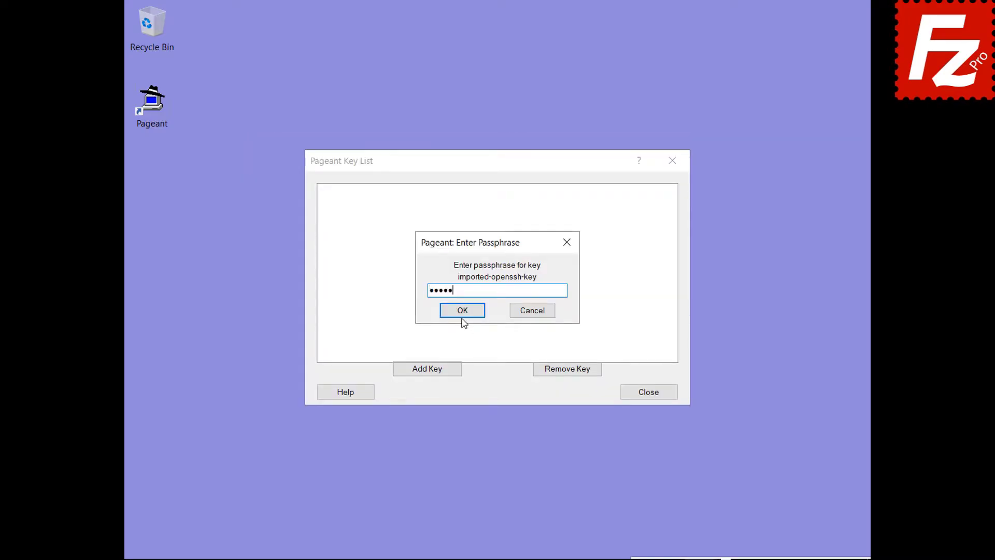
pyautogui.click(463, 315)
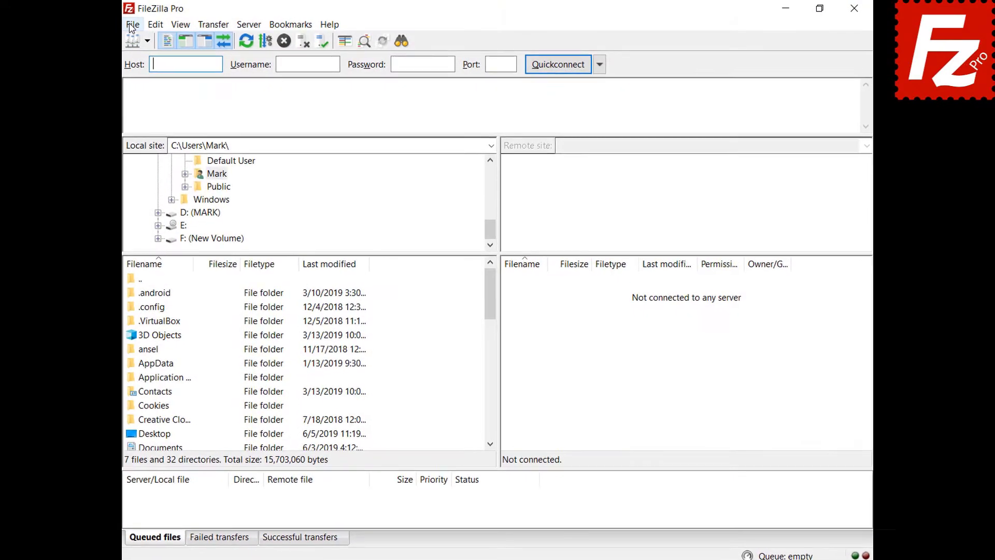
# In Site Manager, switch the SFTP site's logon type to Normal and connect
pyautogui.click(126, 25)
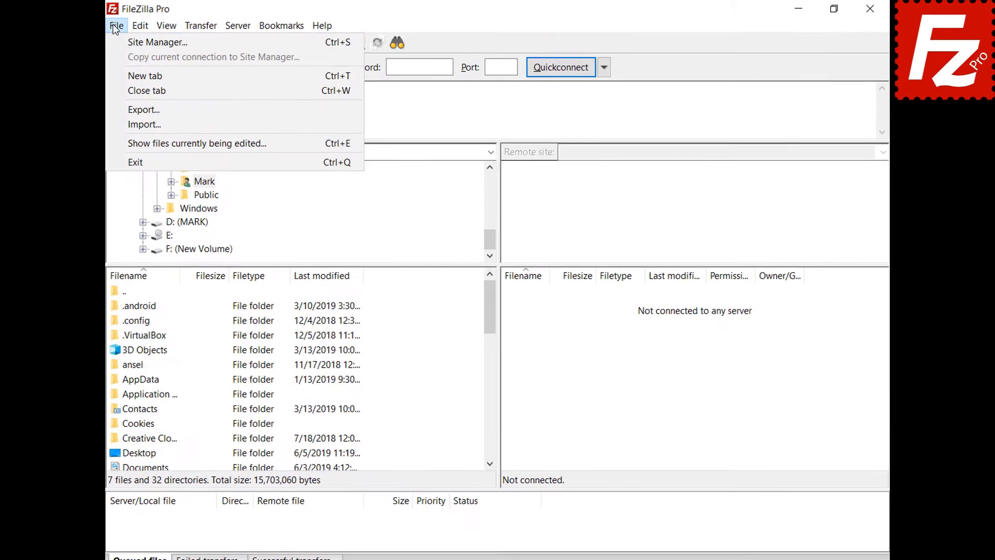
pyautogui.click(114, 43)
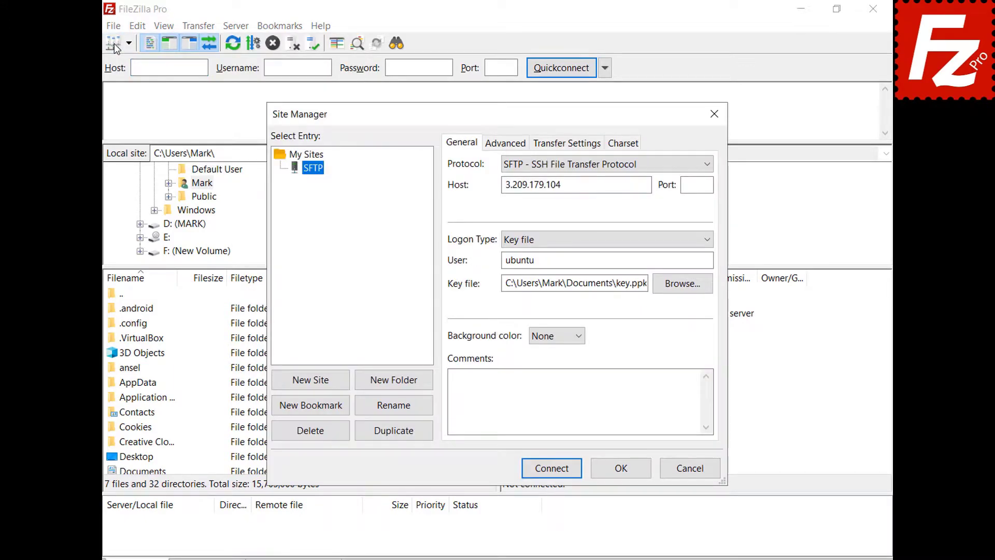
pyautogui.click(708, 239)
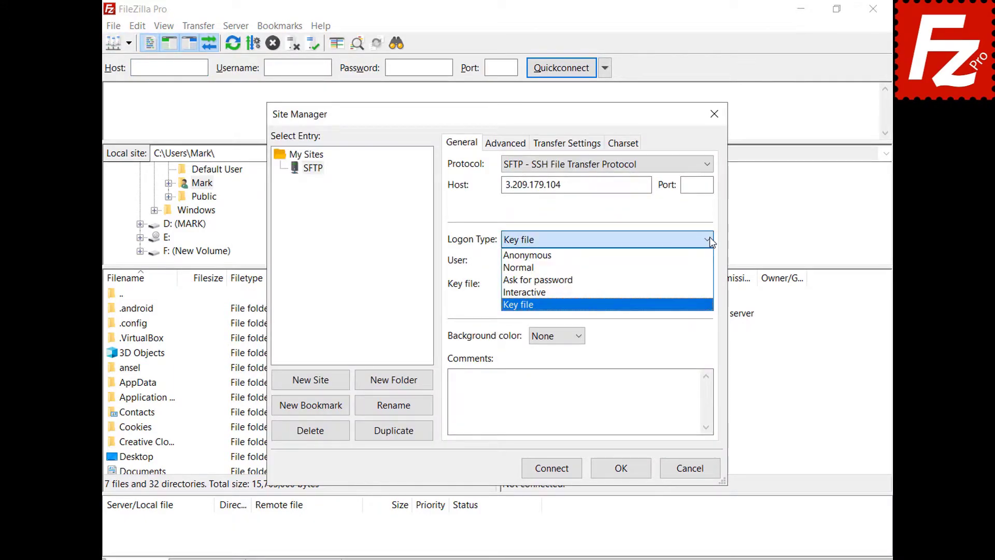
pyautogui.click(705, 267)
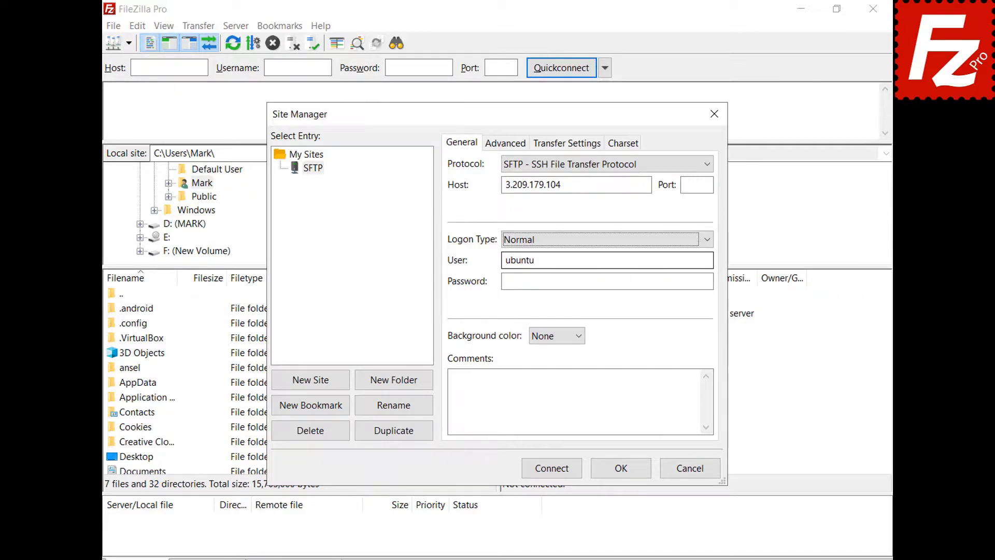
pyautogui.click(552, 469)
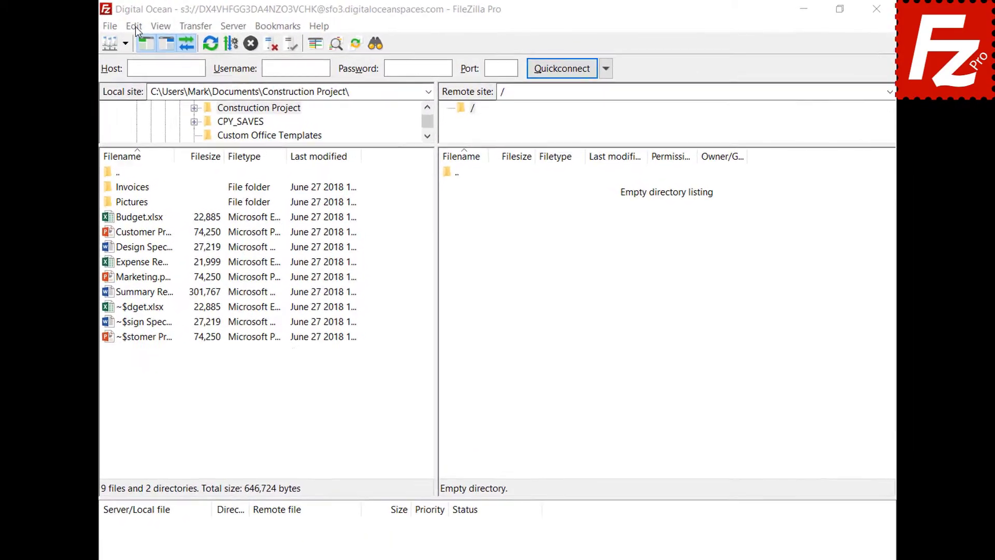
# Add json to the ASCII filetypes under Transfers > FTP: File Types and save the settings
pyautogui.click(137, 24)
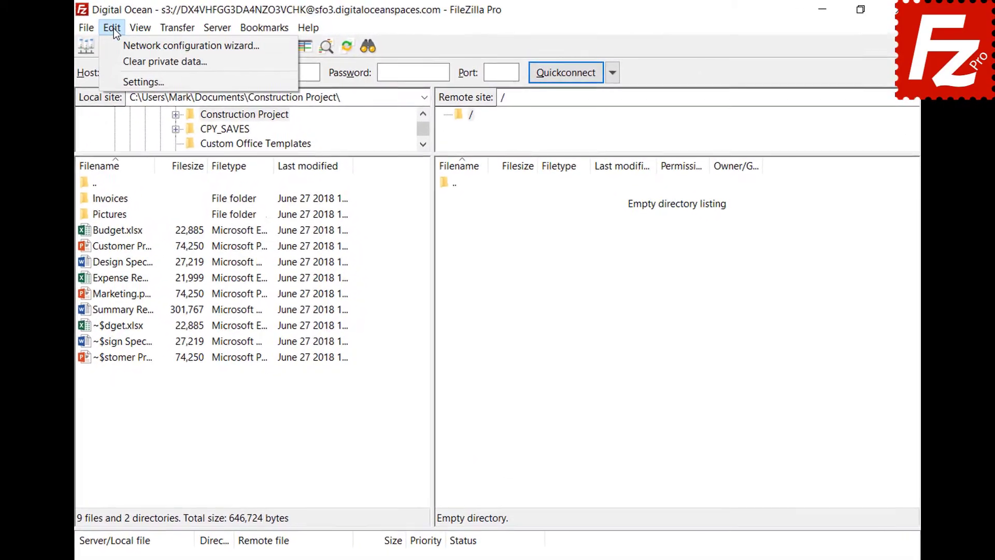
pyautogui.click(117, 83)
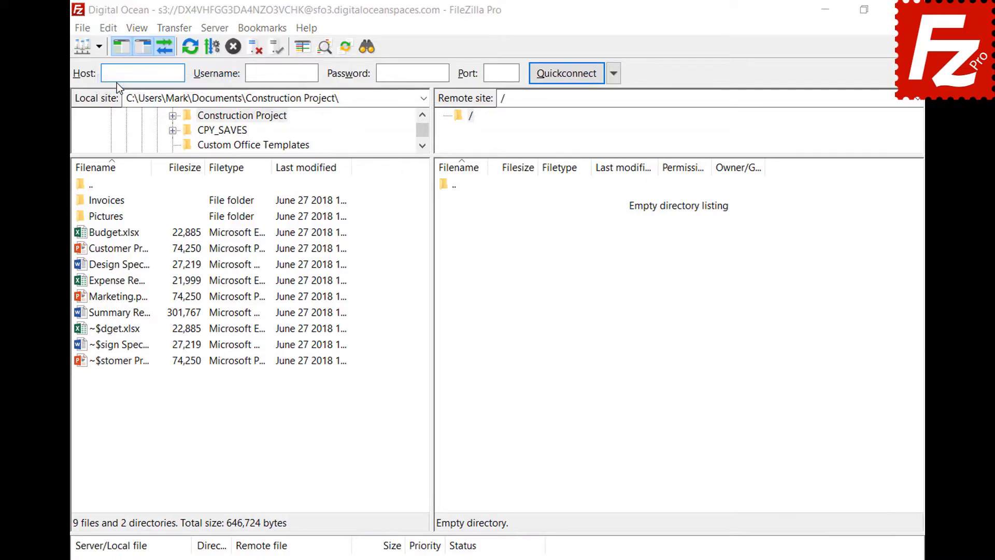
pyautogui.click(246, 302)
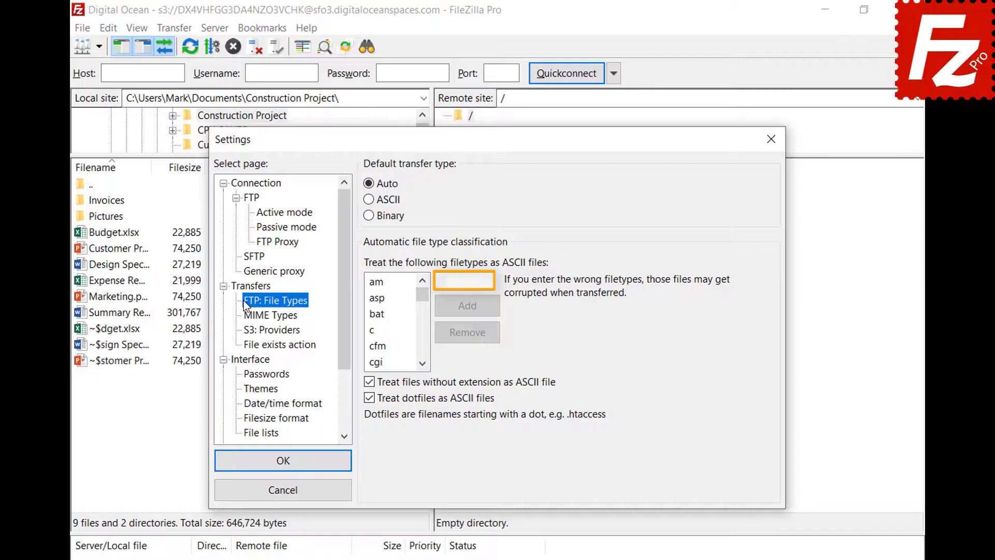
pyautogui.click(489, 282)
pyautogui.write('json')
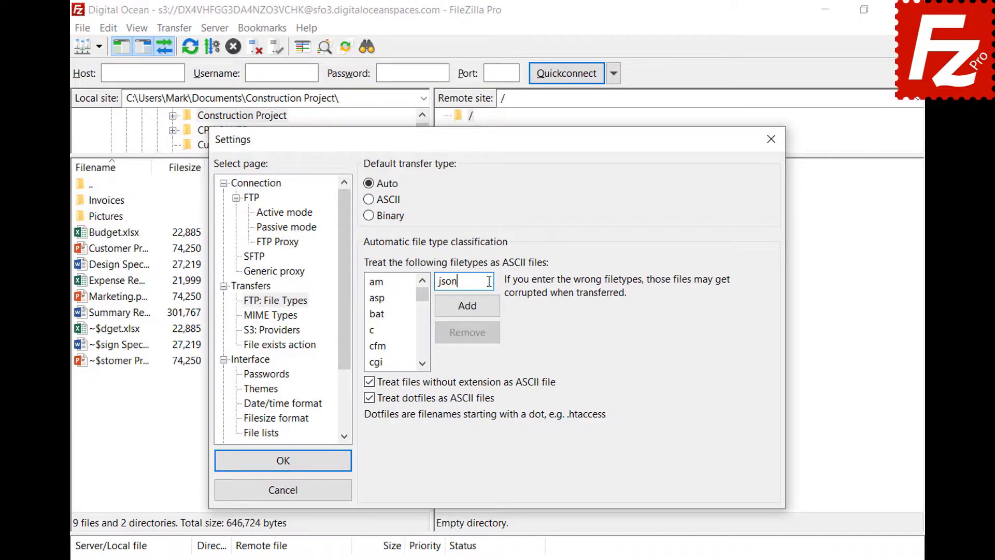
pyautogui.click(468, 312)
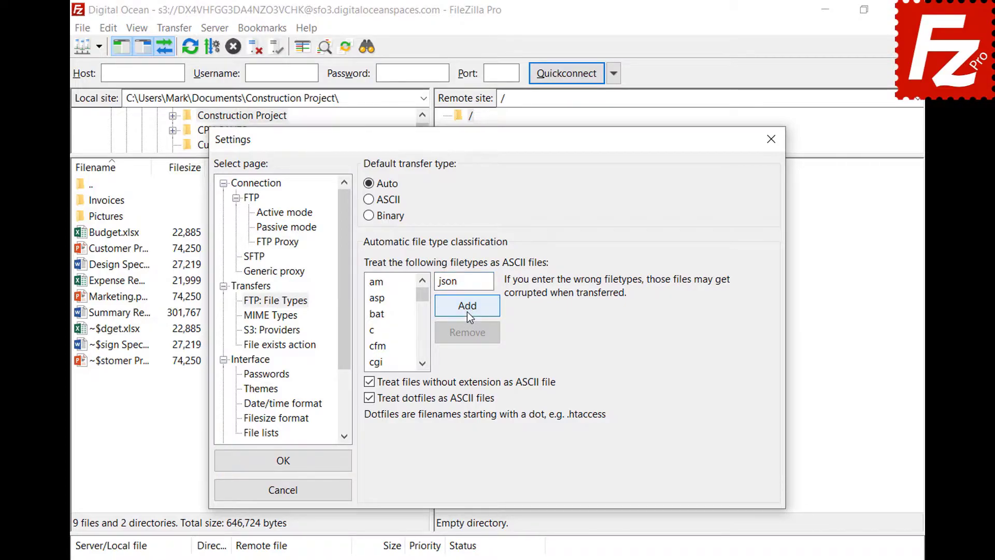
pyautogui.moveTo(423, 299); pyautogui.dragTo(424, 318)
pyautogui.click(389, 334)
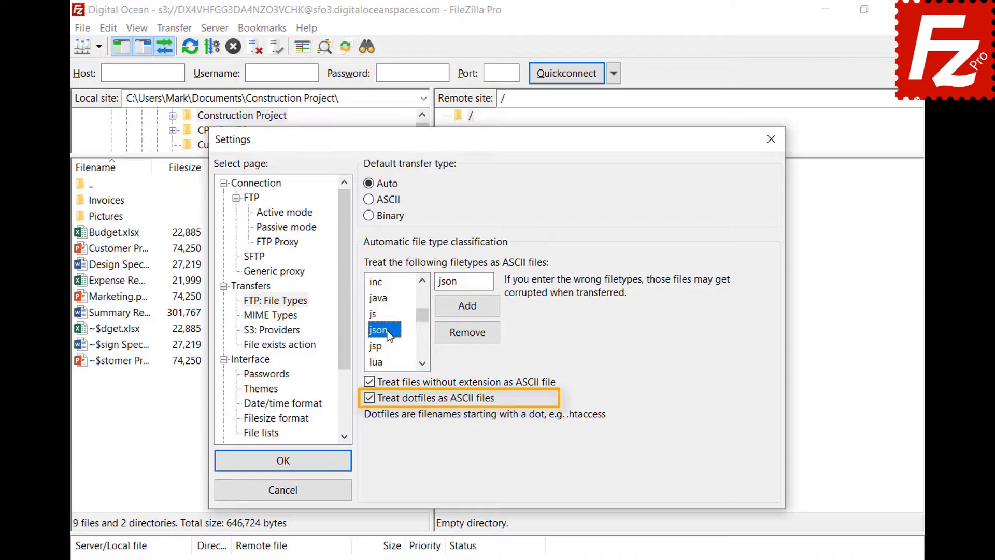
pyautogui.click(282, 468)
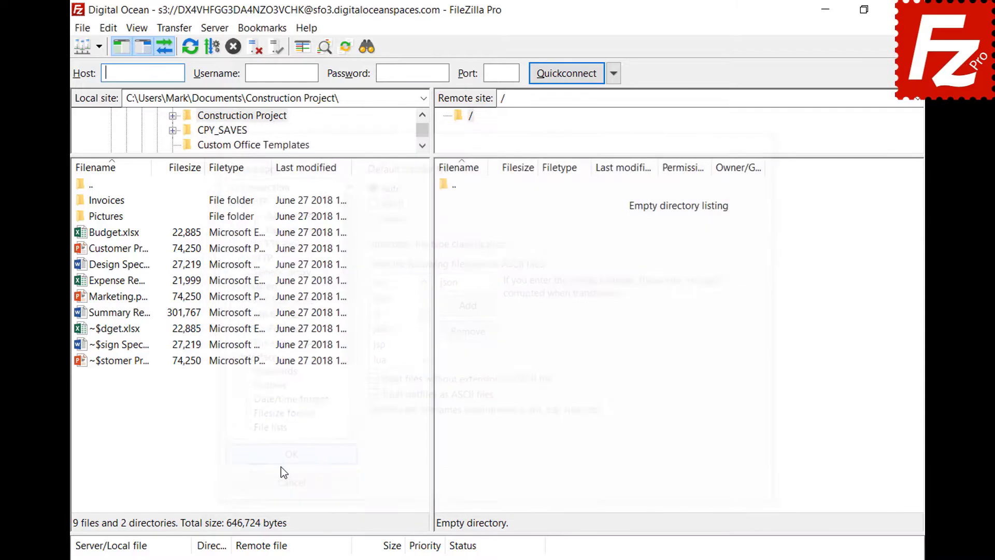
# Open the saved FTP site in a new tab and review the Transfer type and status-bar type options
pyautogui.click(98, 47)
pyautogui.click(99, 64)
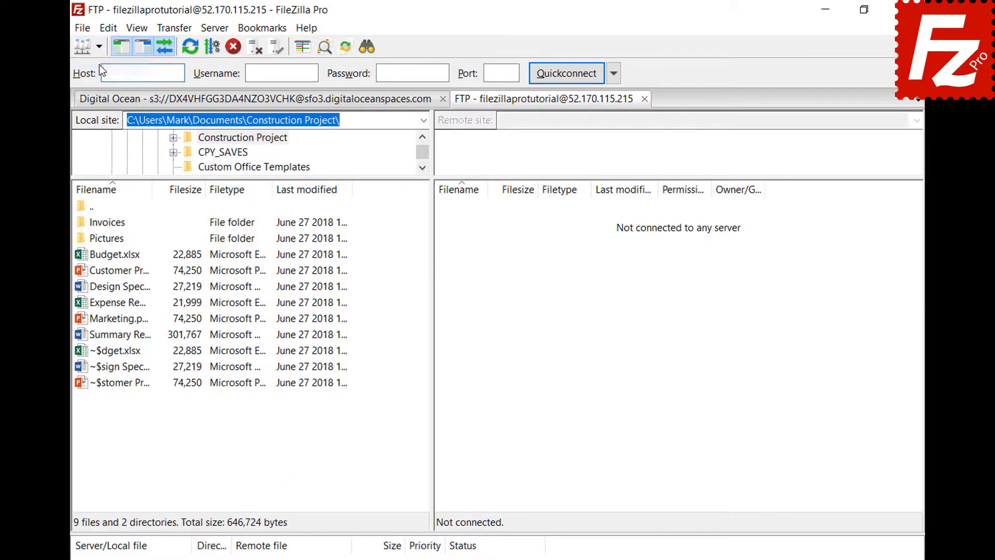
pyautogui.click(174, 29)
pyautogui.moveTo(178, 81)
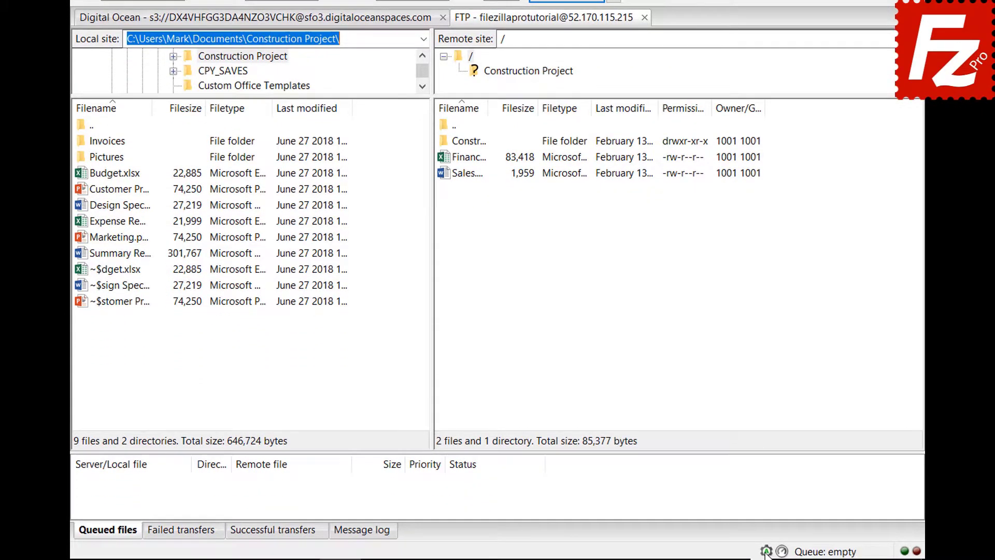
pyautogui.click(766, 551)
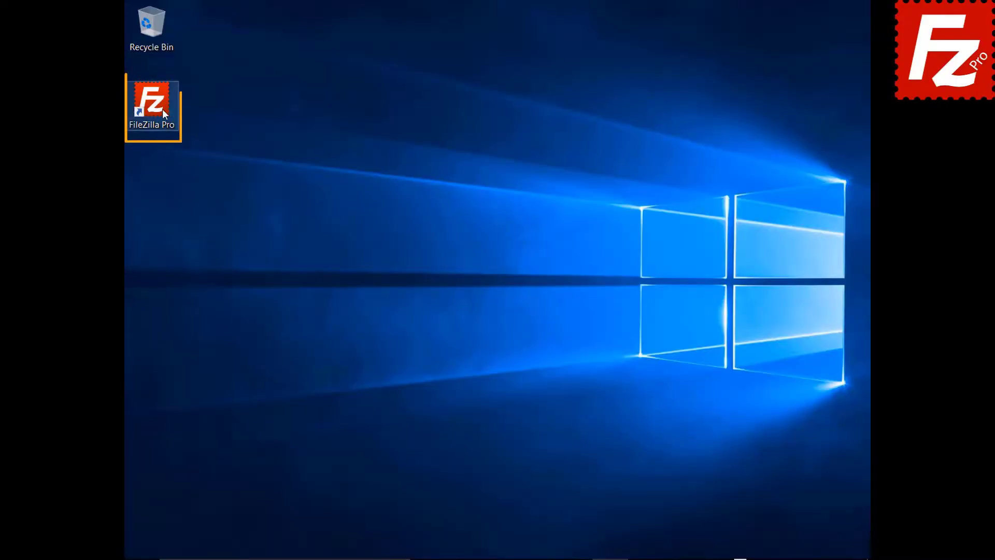
# Start FileZilla, connect to the FTP Tutorial site, and upload the summary report file
pyautogui.doubleClick(158, 108)
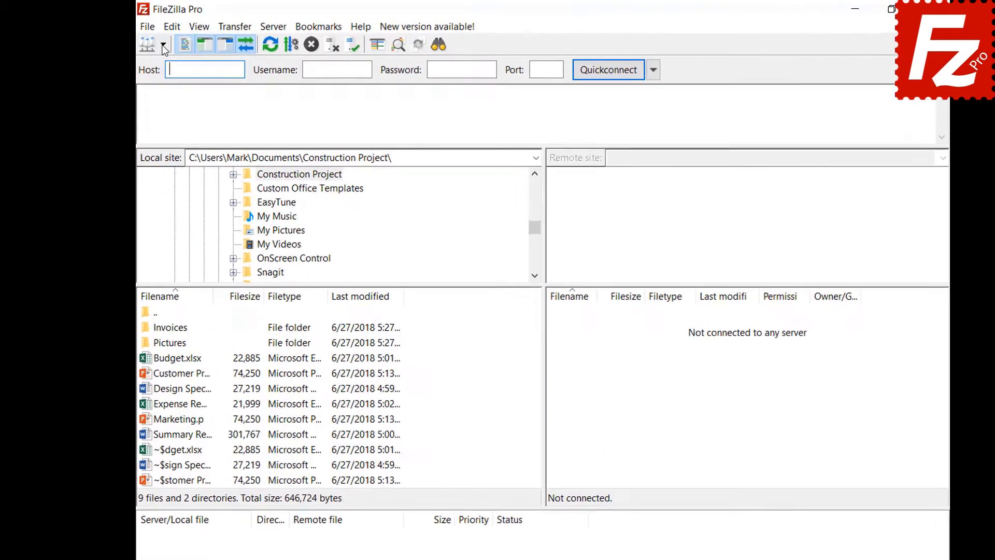
pyautogui.click(164, 45)
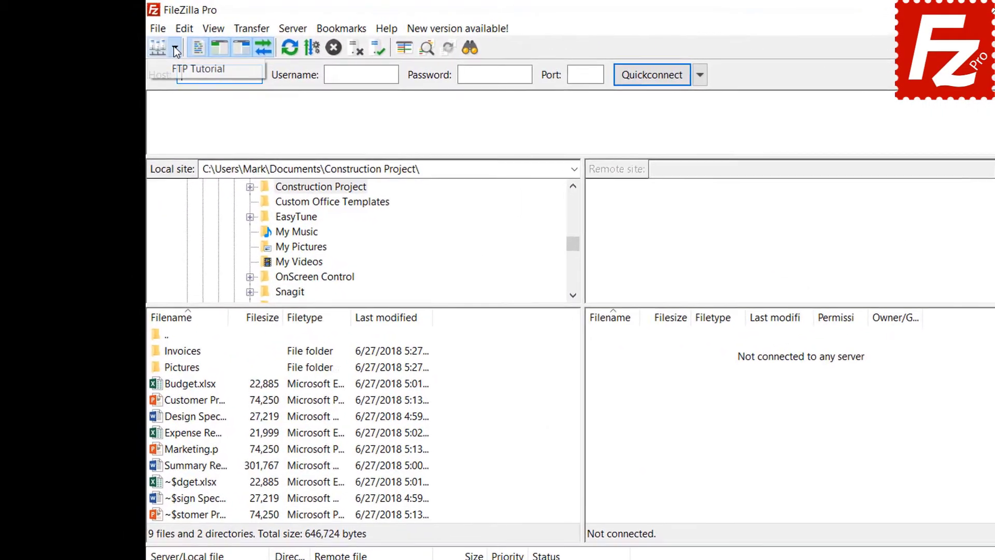
pyautogui.click(166, 65)
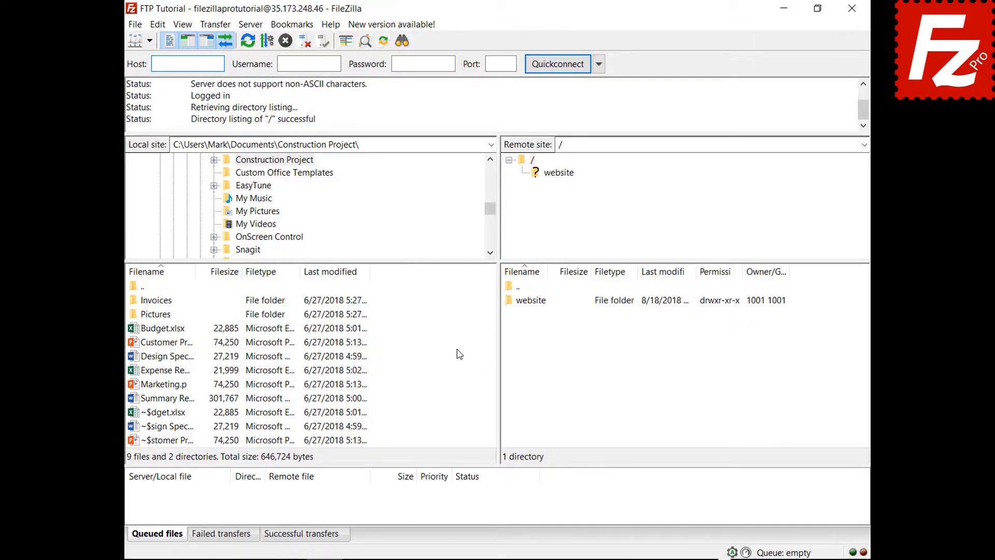
pyautogui.rightClick(167, 399)
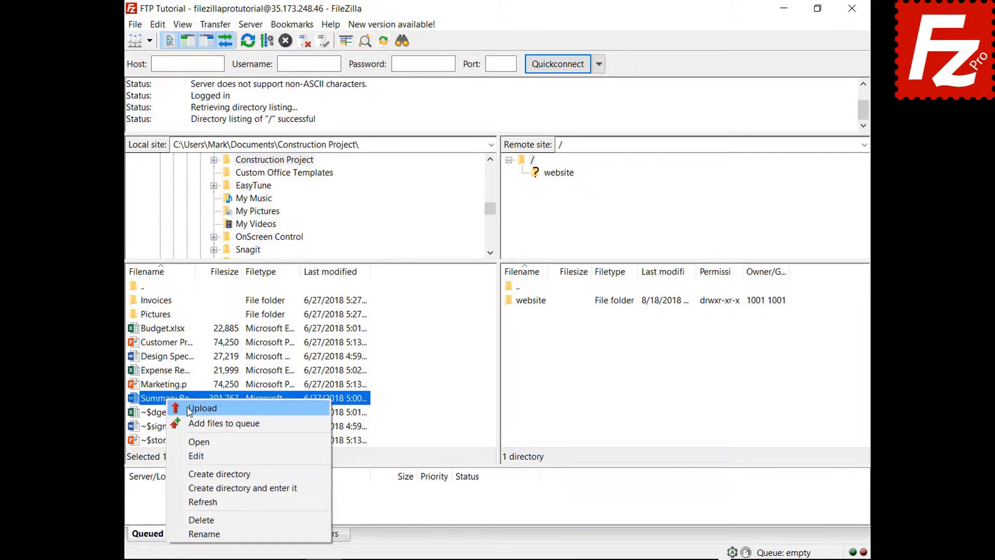
pyautogui.click(188, 408)
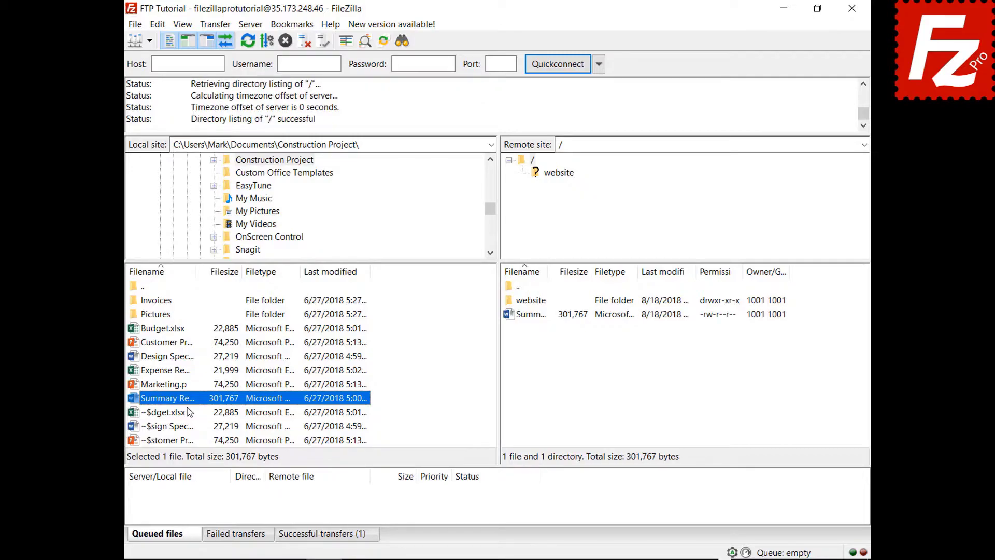
# Queue Budget.xlsx and the Invoices folder for upload, then process the queue
pyautogui.rightClick(167, 329)
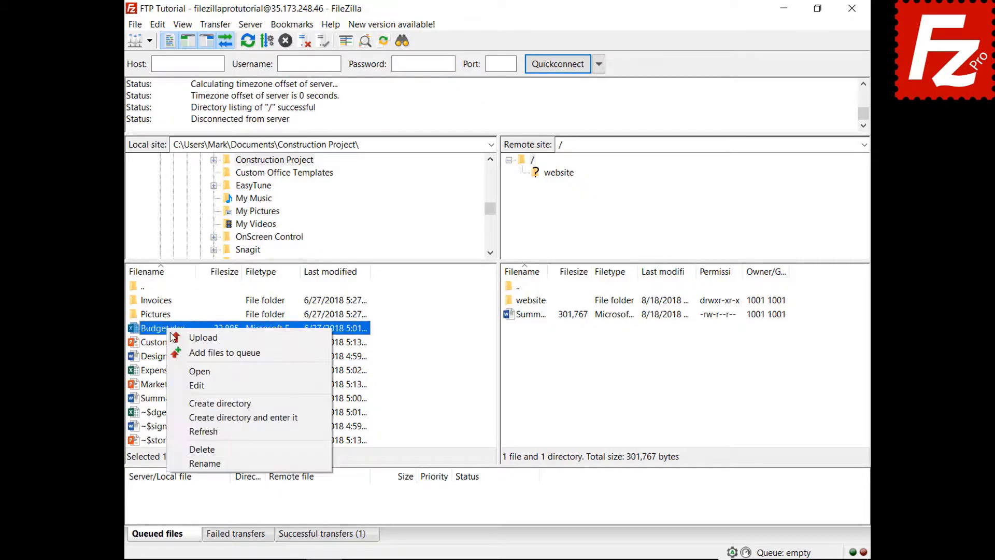
pyautogui.click(185, 353)
pyautogui.rightClick(165, 301)
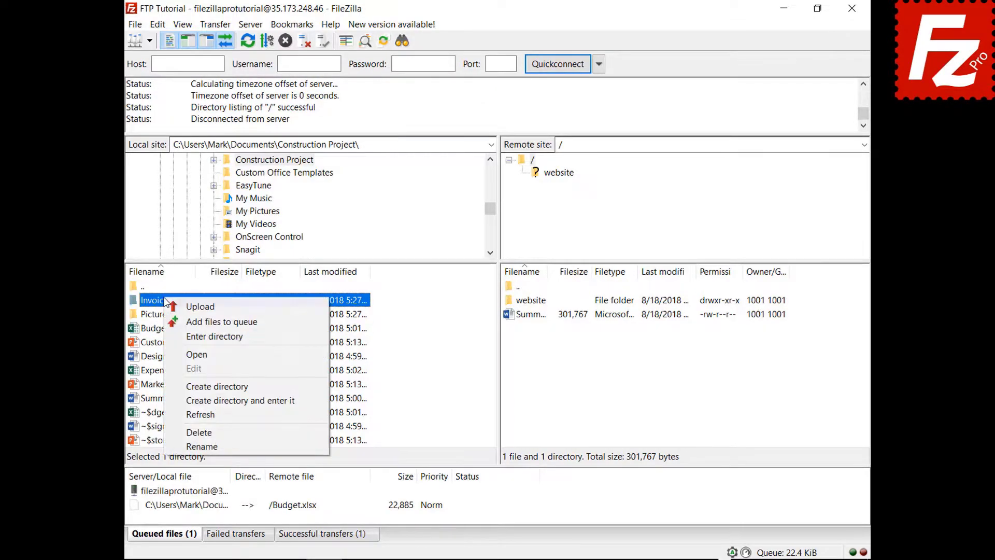
pyautogui.click(176, 322)
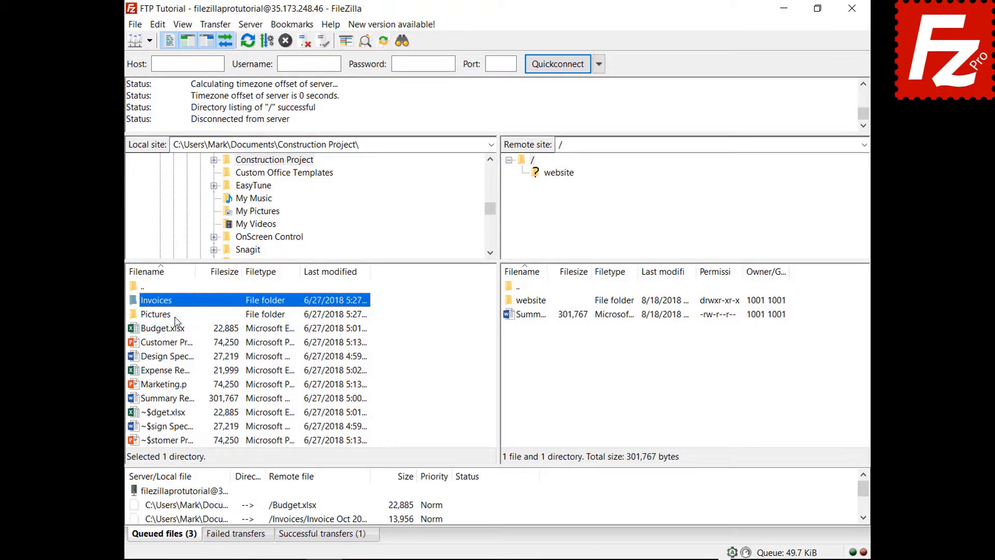
pyautogui.rightClick(190, 491)
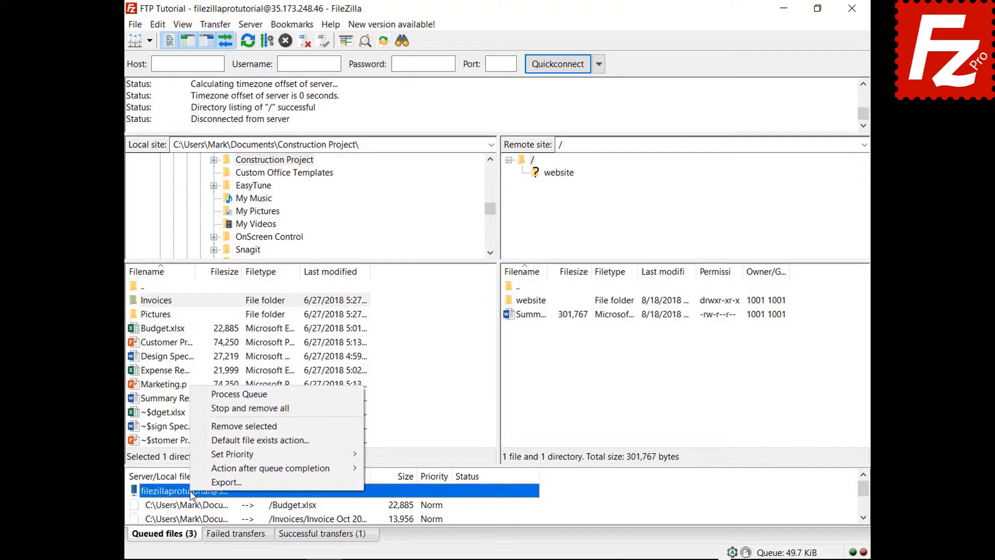
pyautogui.click(221, 394)
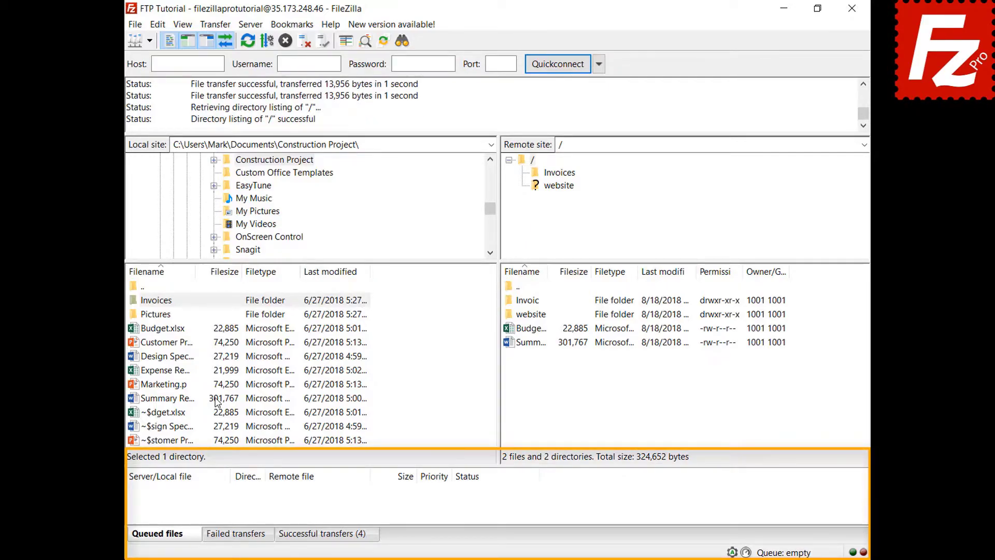
# Queue Design Specs.docx and Expense Report.xlsx for upload and sort the queue by size
pyautogui.rightClick(173, 357)
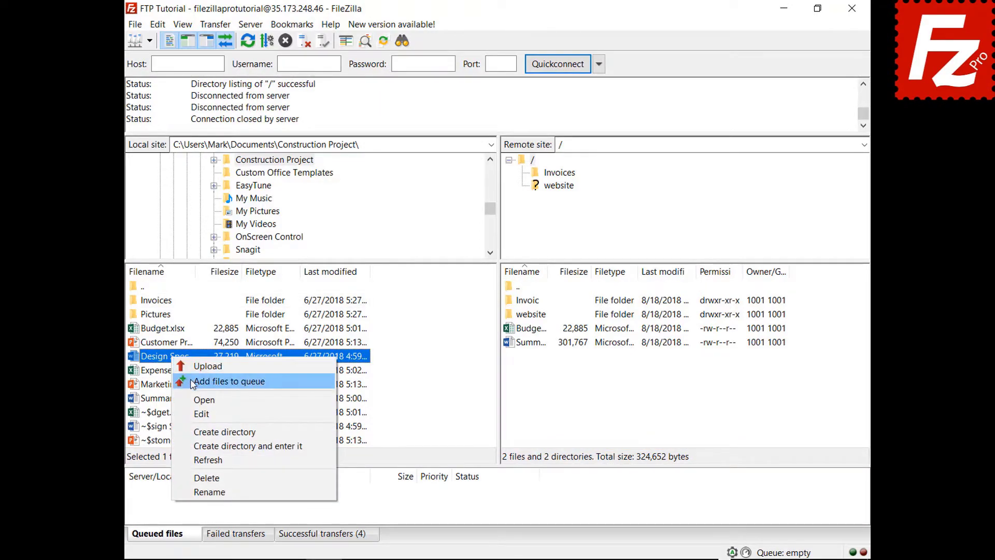
pyautogui.click(186, 382)
pyautogui.rightClick(176, 372)
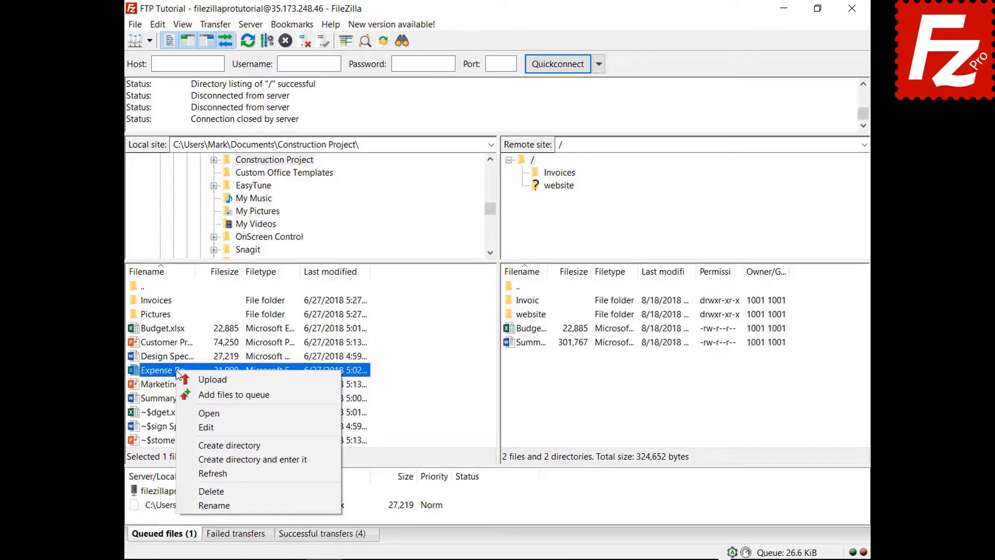
pyautogui.click(234, 394)
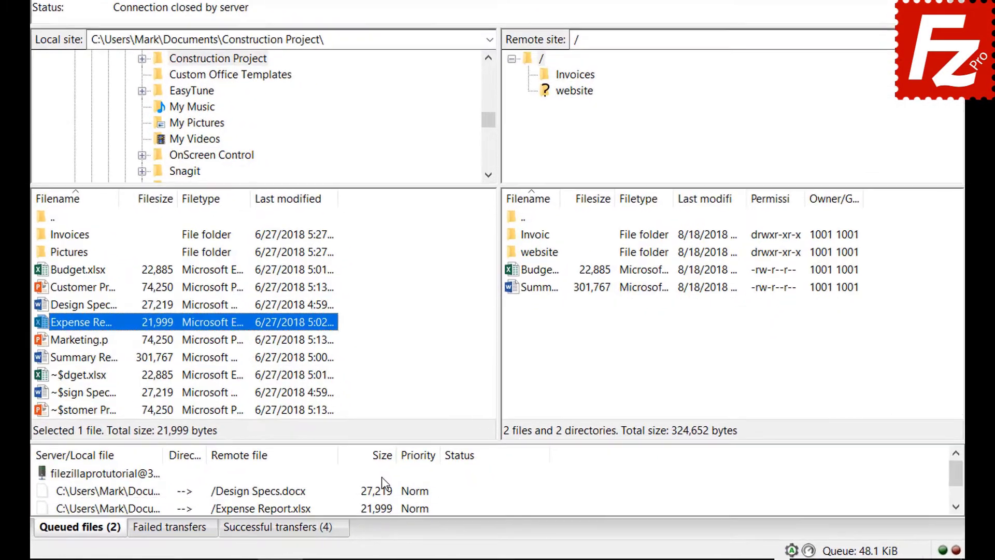
pyautogui.click(382, 459)
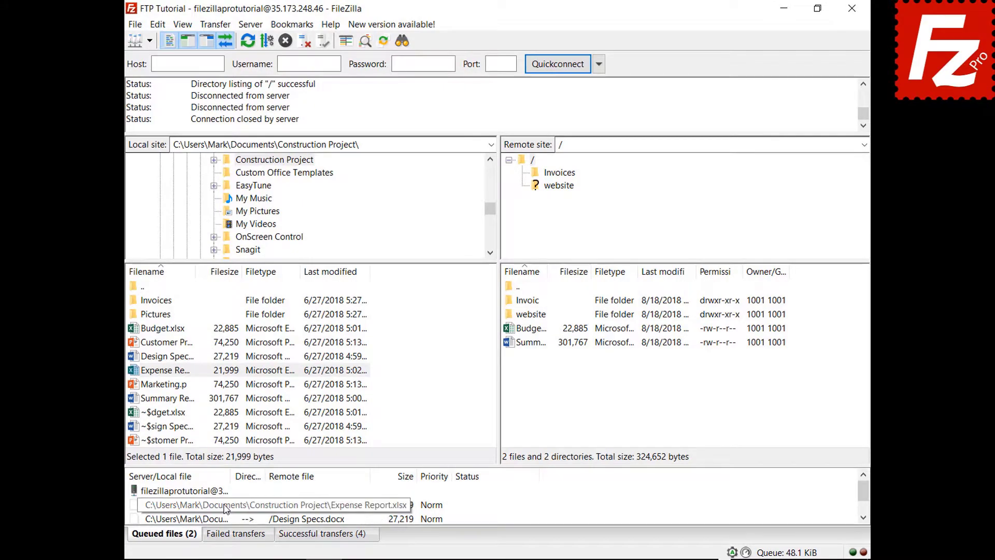
# Give Expense Report.xlsx High priority and process the queue
pyautogui.rightClick(226, 508)
pyautogui.moveTo(267, 469)
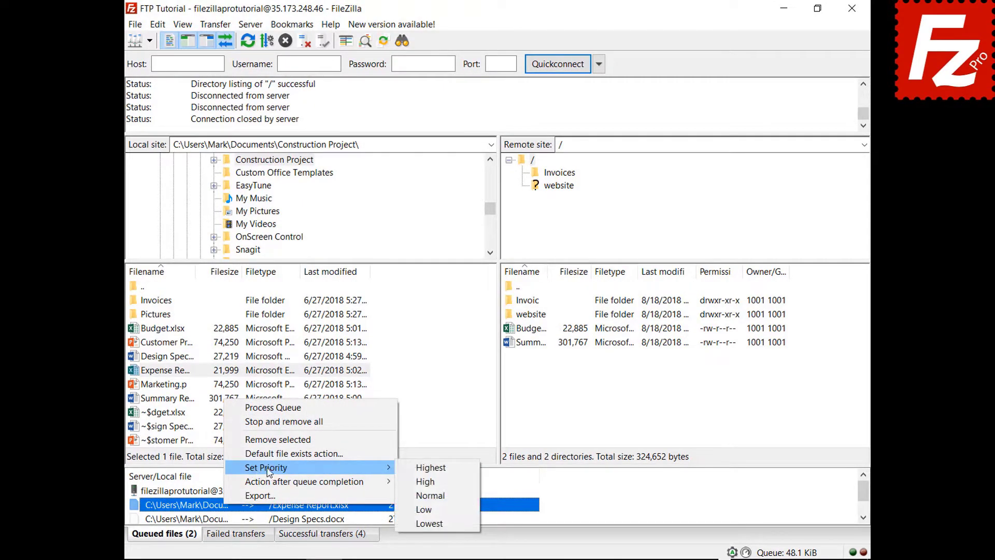
pyautogui.click(425, 482)
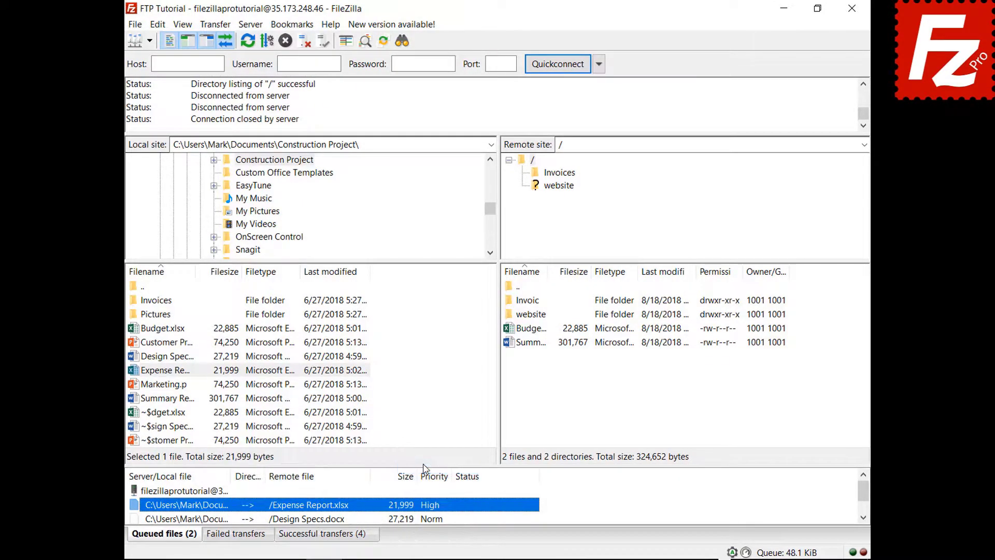
pyautogui.rightClick(209, 493)
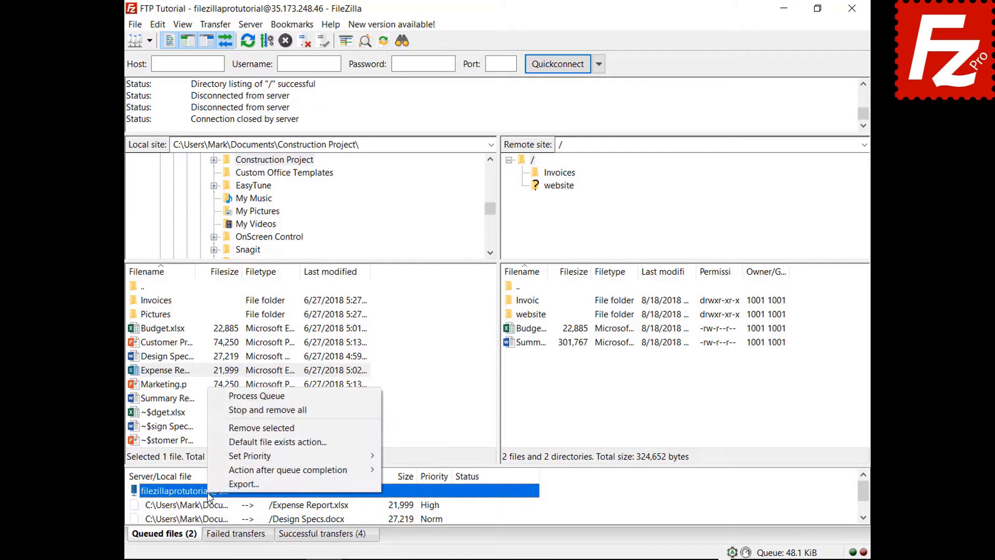
pyautogui.click(257, 396)
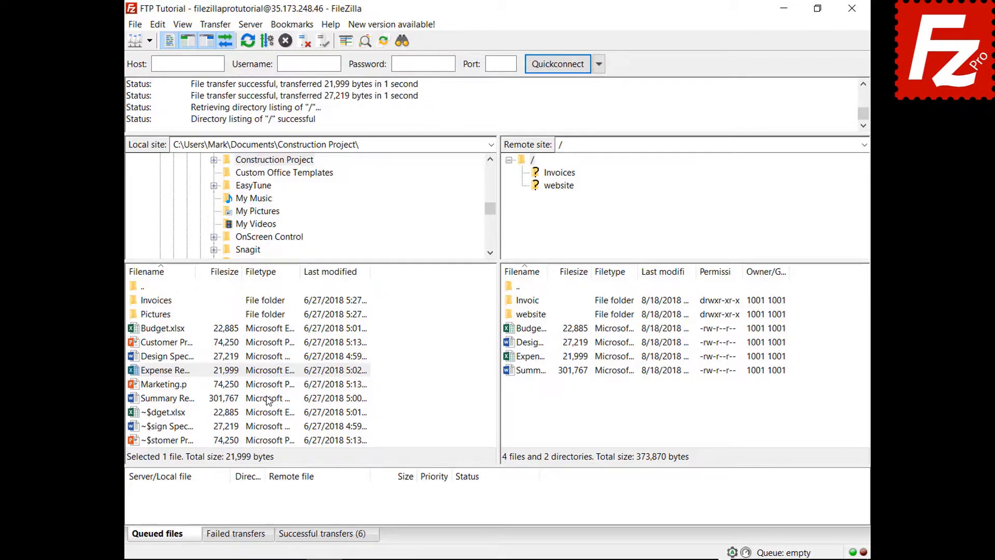
# Queue Budget.xlsx for upload and review the default file exists action in Settings without changing it
pyautogui.rightClick(179, 332)
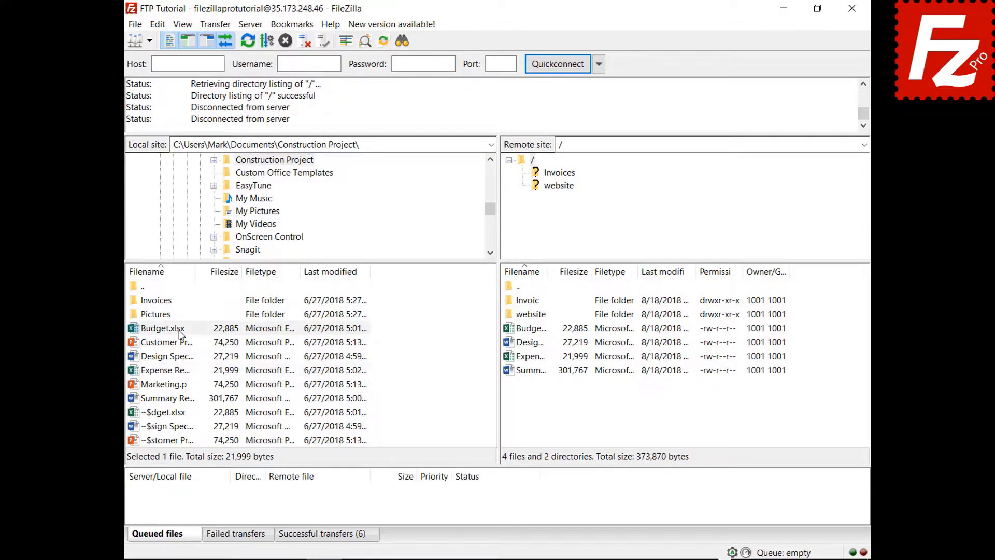
pyautogui.click(237, 355)
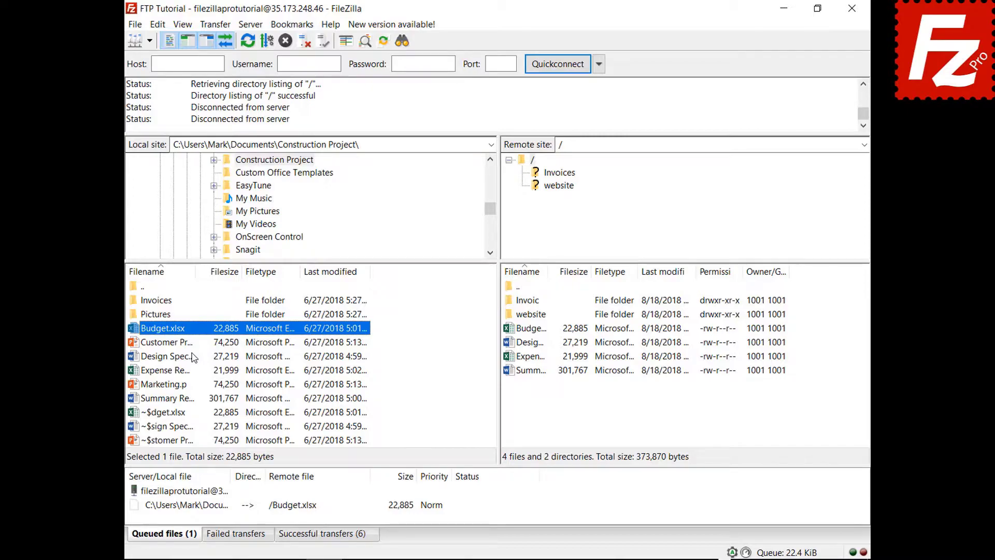
pyautogui.click(158, 24)
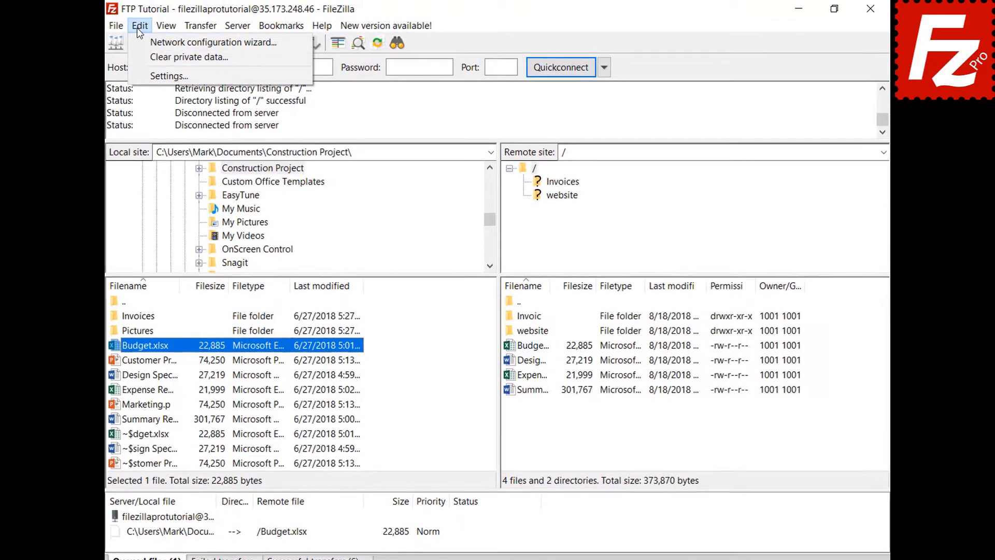
pyautogui.click(139, 73)
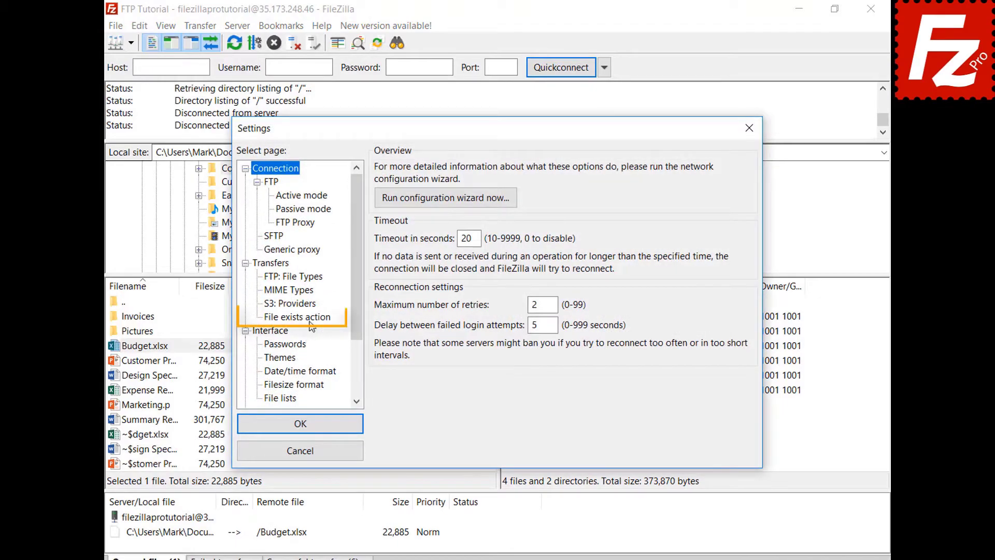
pyautogui.click(310, 321)
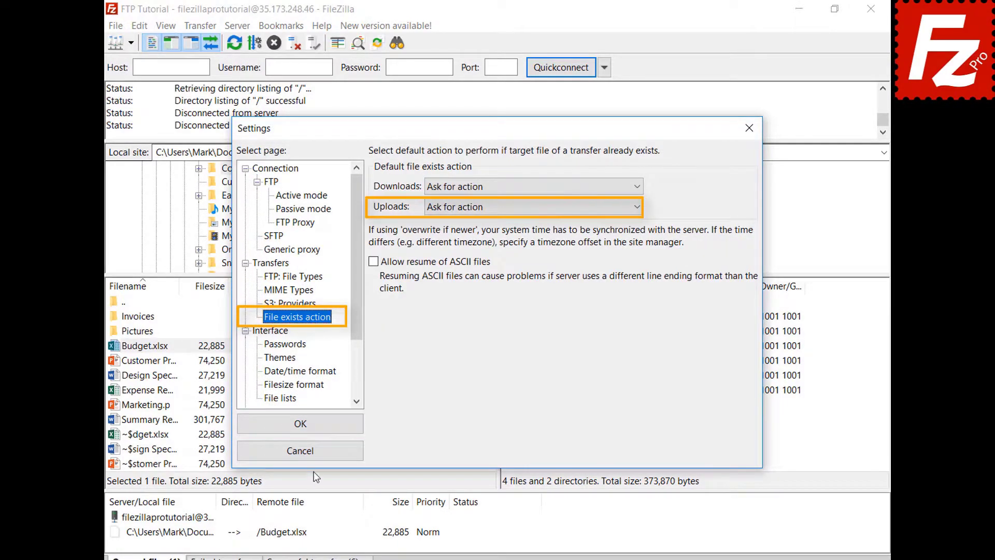
pyautogui.click(314, 451)
# Set the queued Budget.xlsx transfer to Overwrite file and process the queue
pyautogui.click(212, 538)
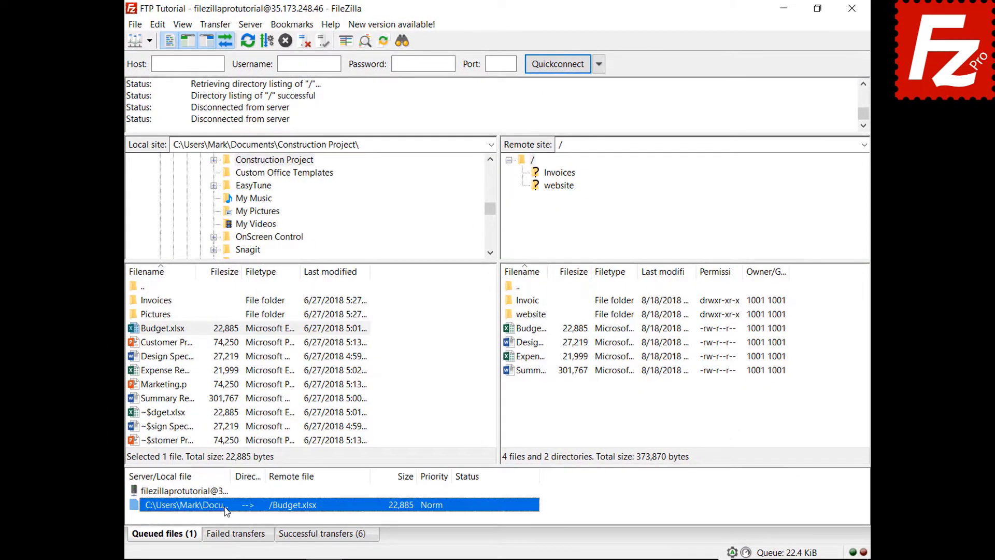
pyautogui.rightClick(226, 510)
pyautogui.click(245, 457)
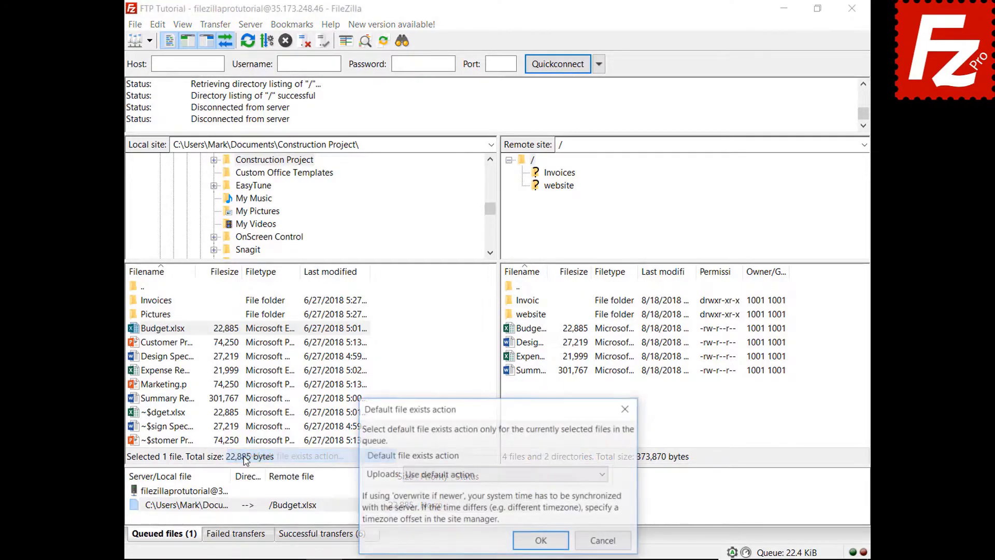
pyautogui.click(434, 476)
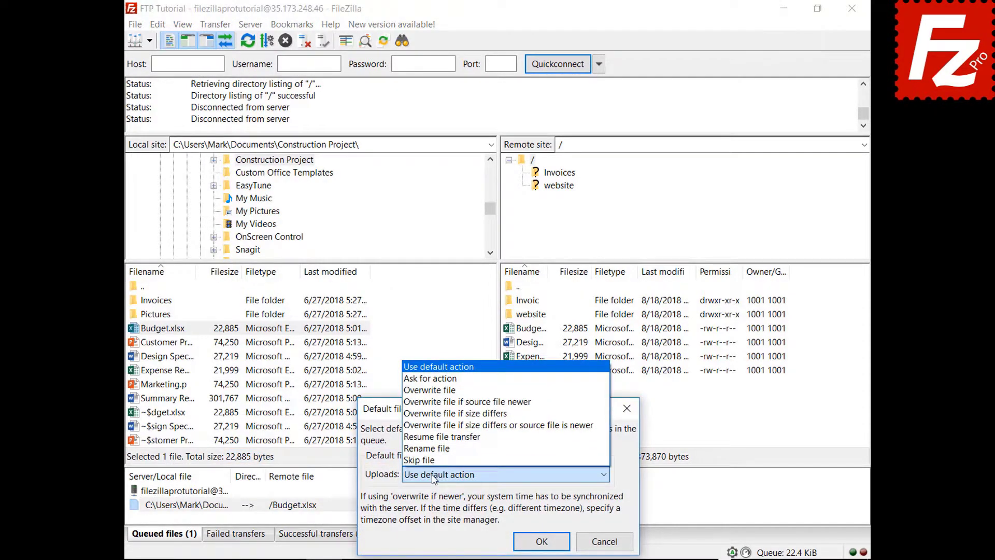
pyautogui.click(456, 389)
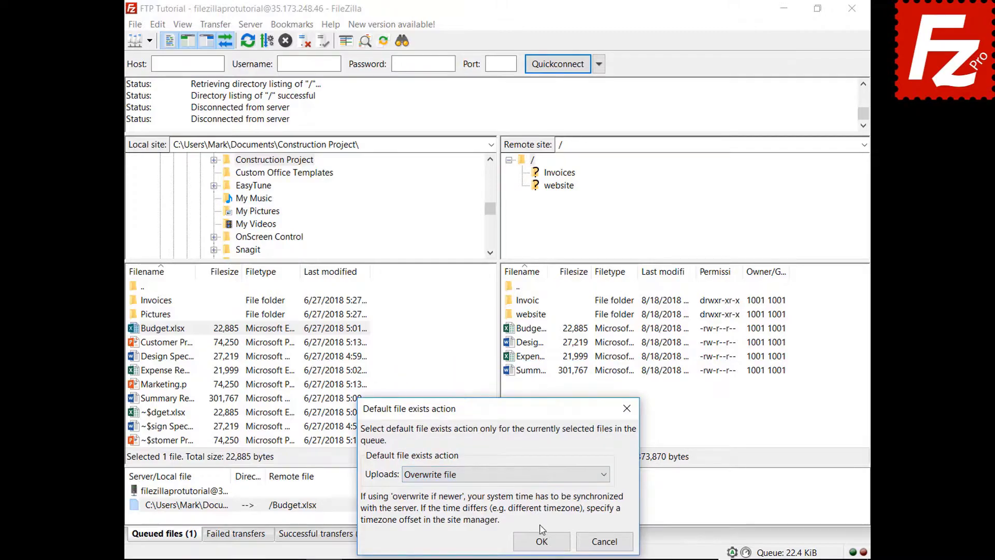
pyautogui.click(540, 541)
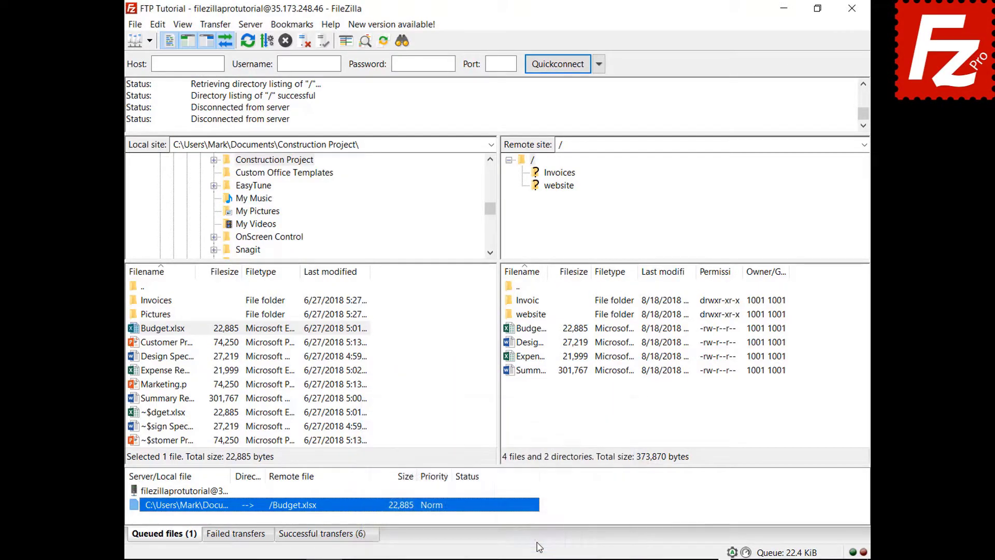
pyautogui.rightClick(189, 493)
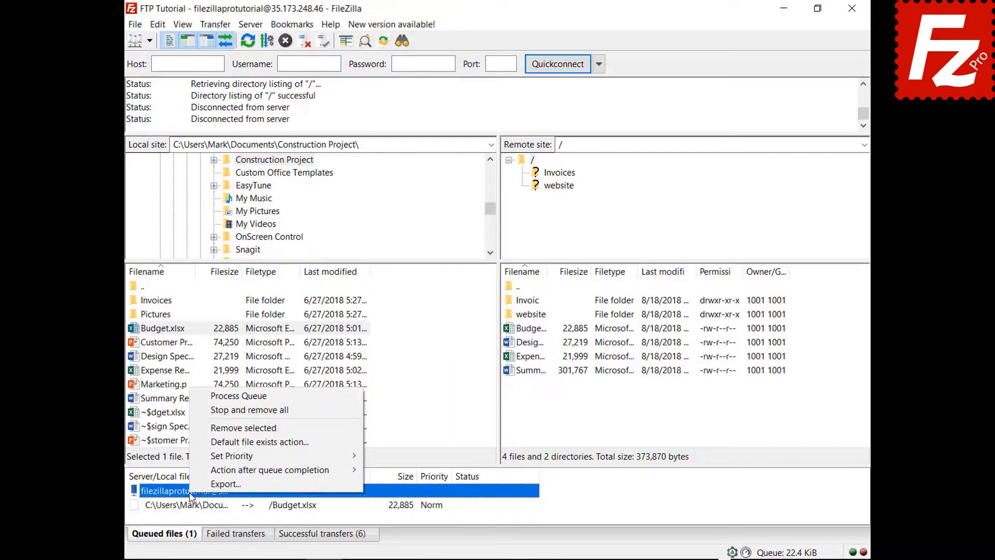
pyautogui.click(208, 396)
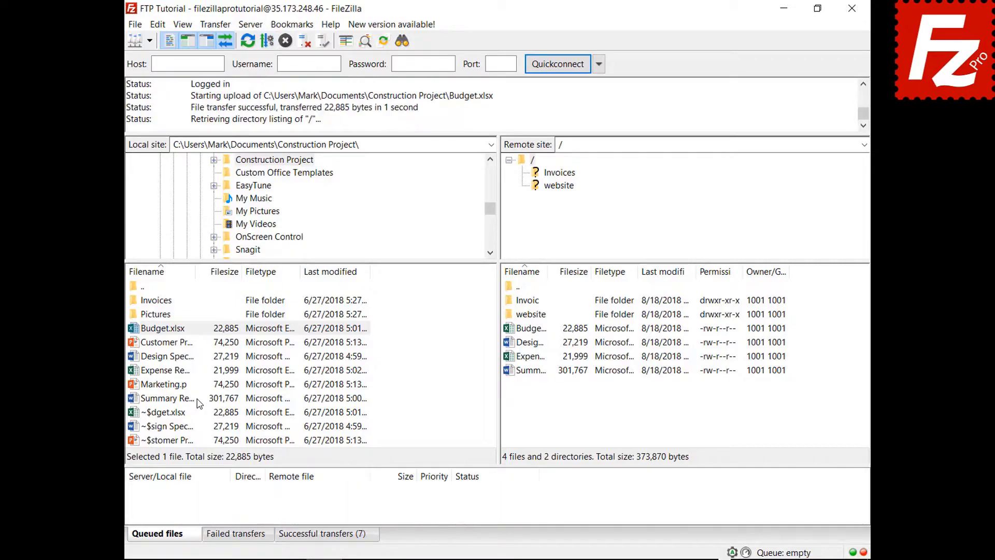
# Queue Marketing.pptx, set the queue's completion action to Close FileZilla, and process the queue
pyautogui.rightClick(167, 384)
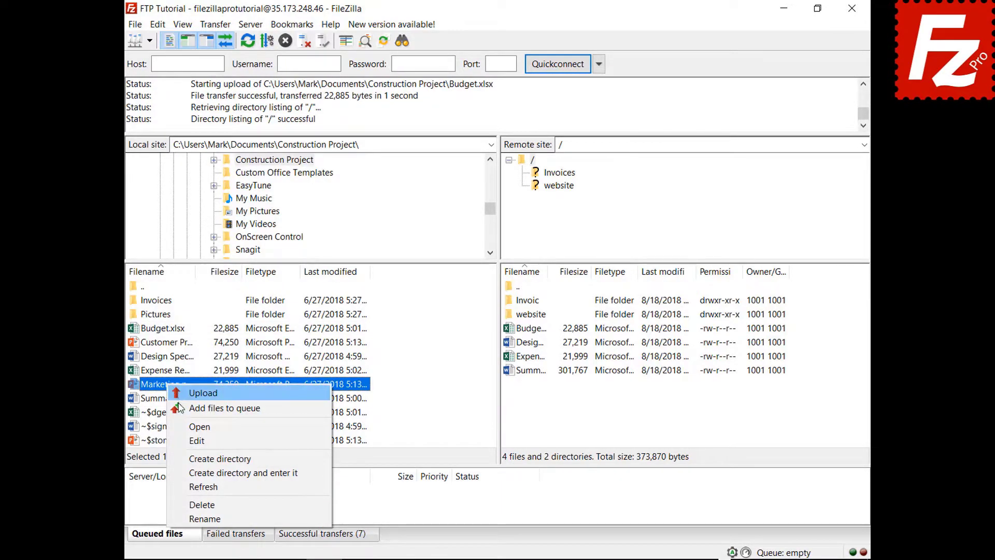
pyautogui.click(179, 408)
pyautogui.rightClick(198, 512)
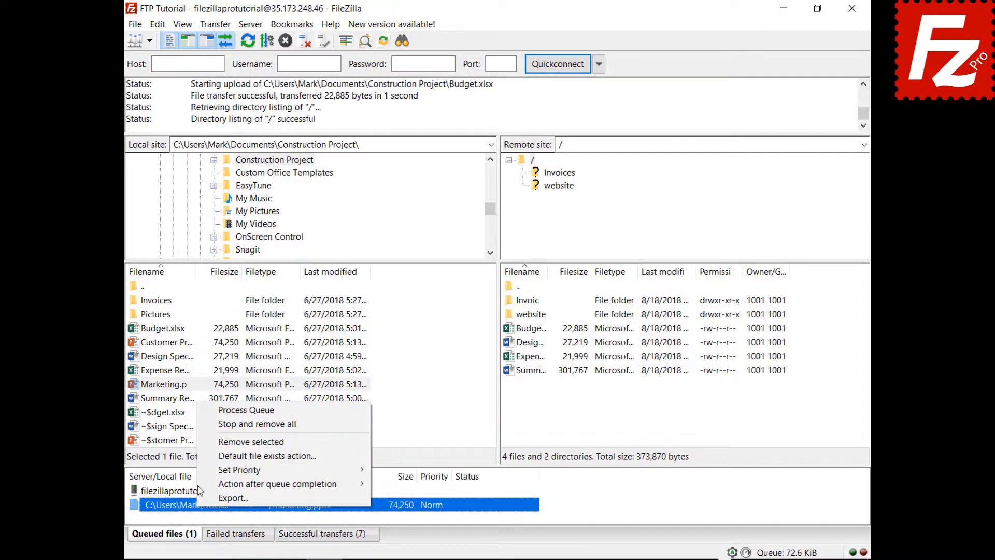
pyautogui.moveTo(312, 484)
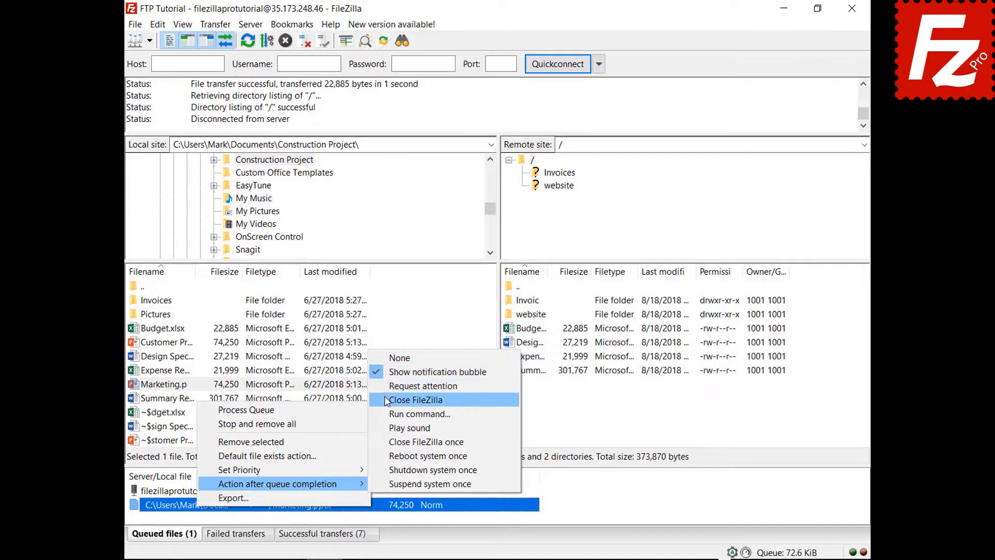
pyautogui.click(387, 400)
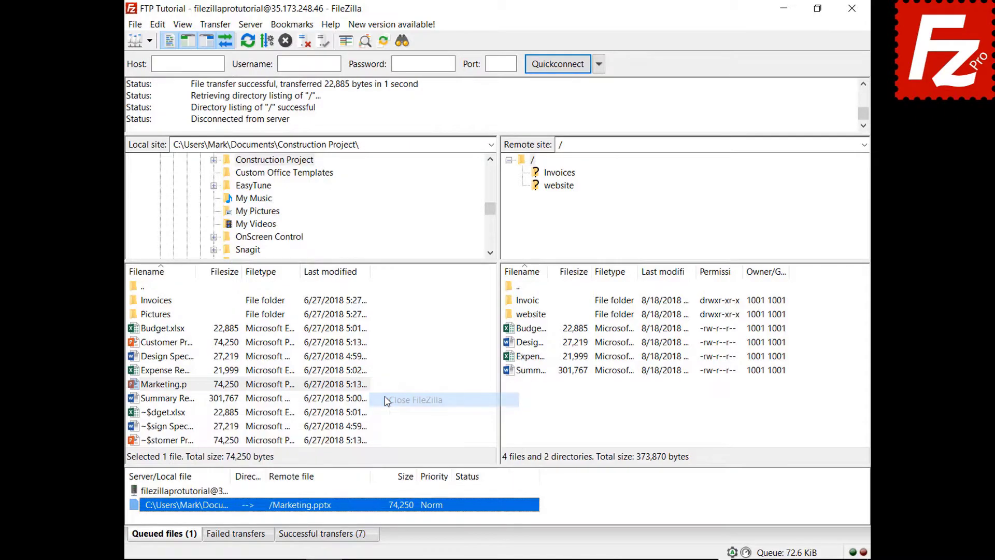
pyautogui.rightClick(203, 492)
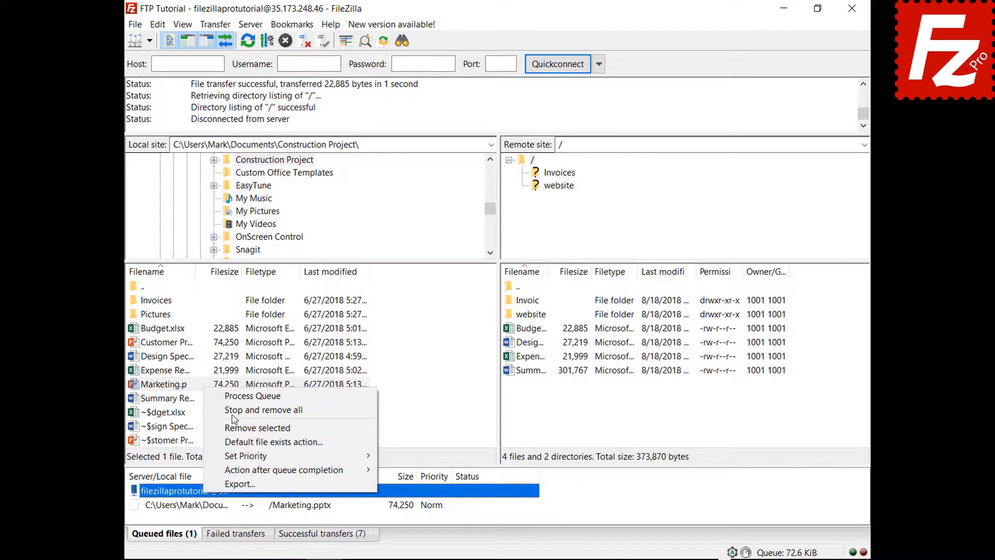
pyautogui.click(238, 397)
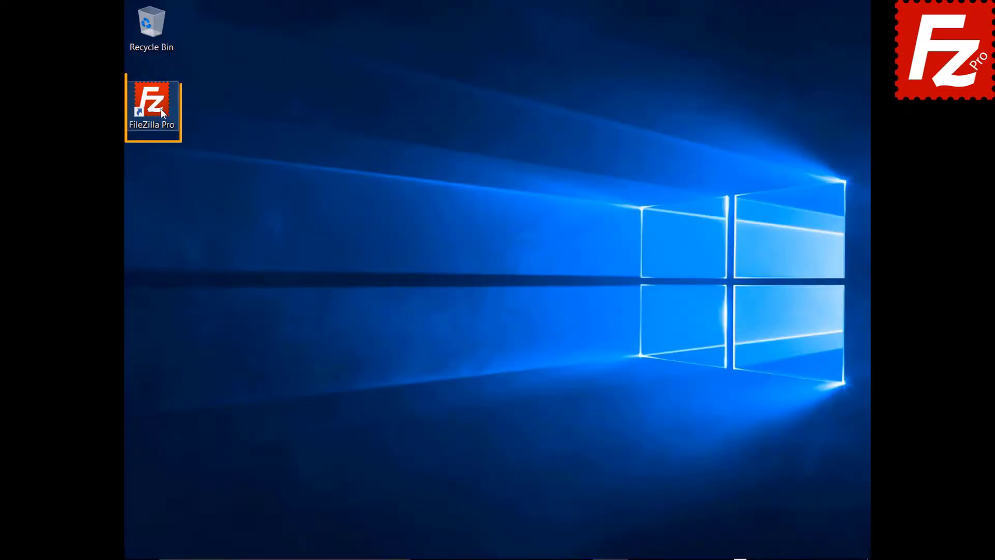
# Launch FileZilla Pro and connect to the FTP Tutorial site
pyautogui.doubleClick(157, 107)
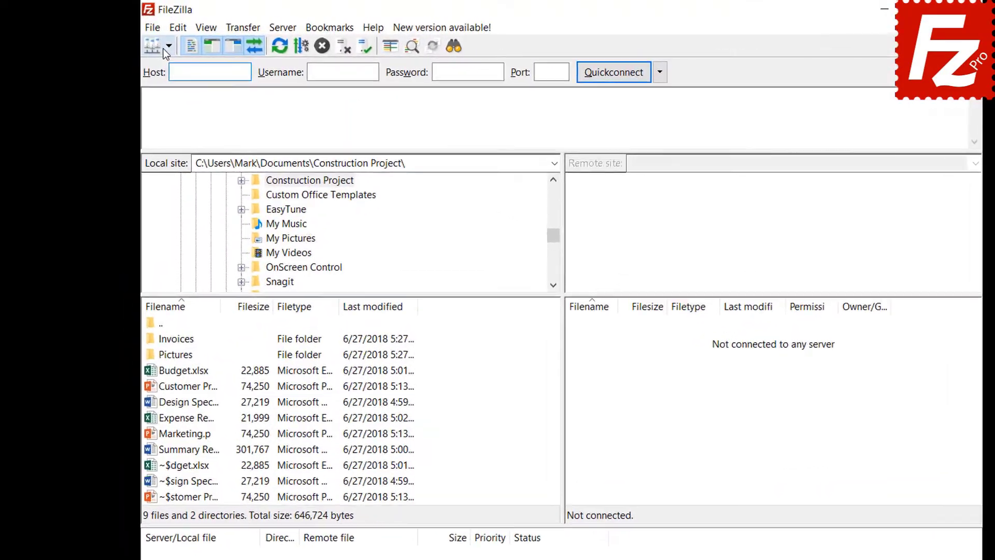
pyautogui.click(150, 48)
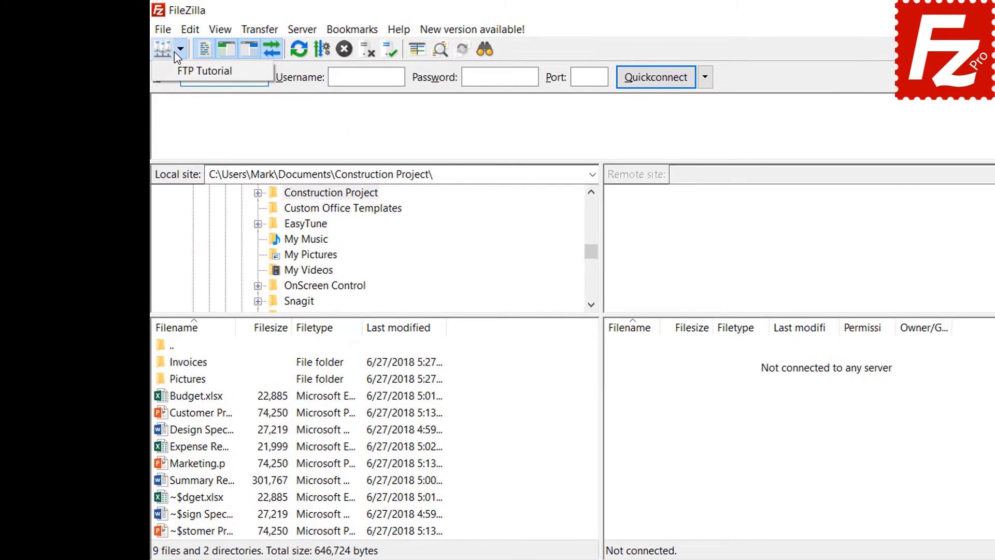
pyautogui.click(182, 71)
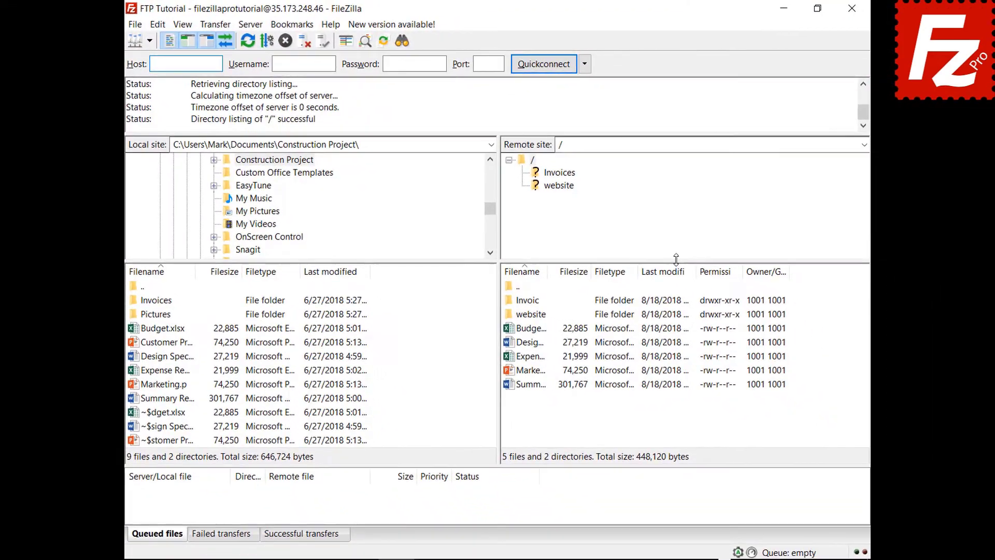
# Queue the Pictures folder for upload and process the queue
pyautogui.rightClick(163, 314)
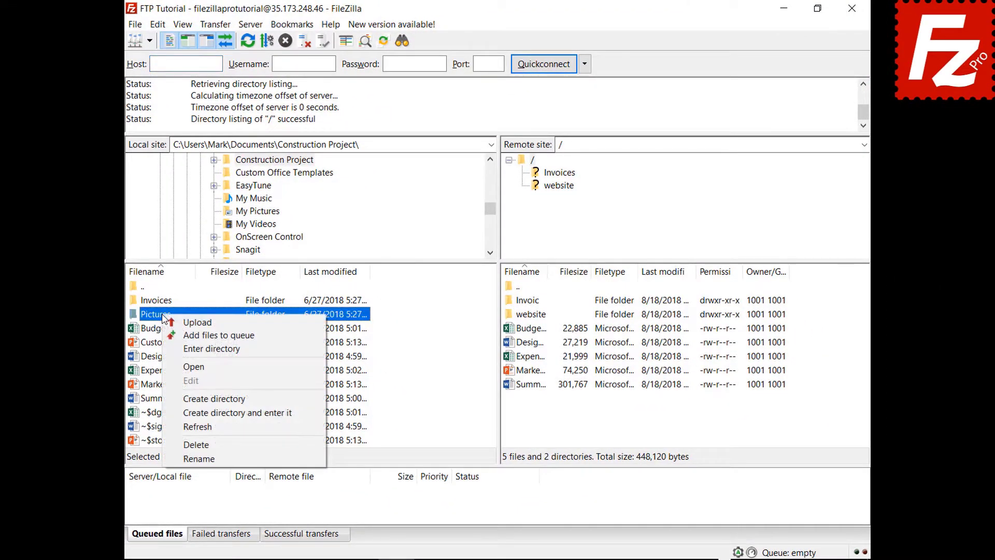
pyautogui.click(169, 335)
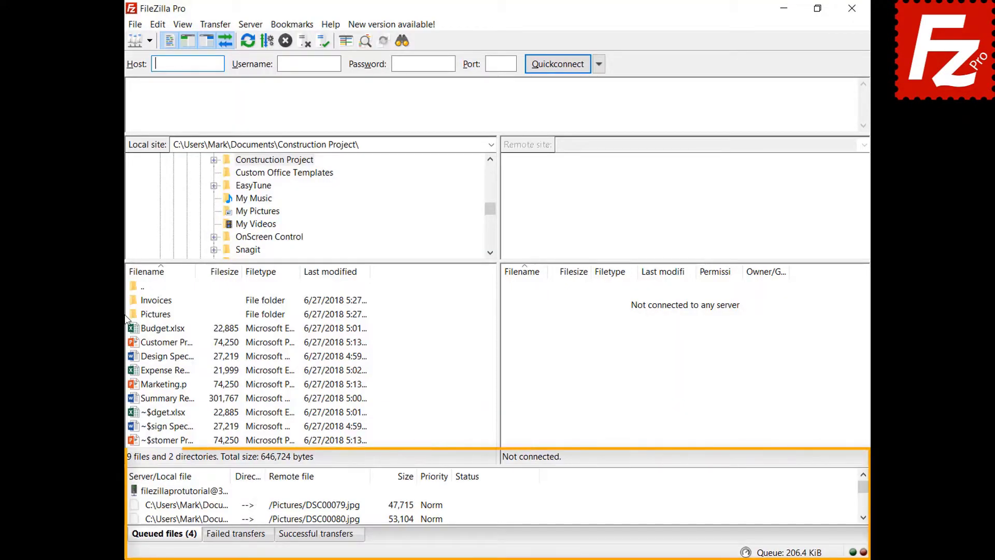
pyautogui.rightClick(197, 492)
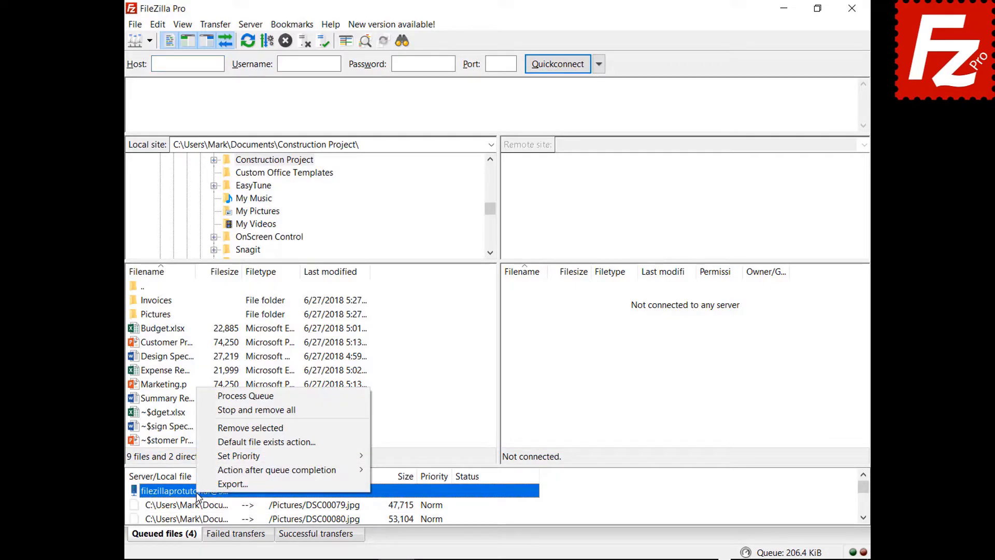
pyautogui.click(218, 396)
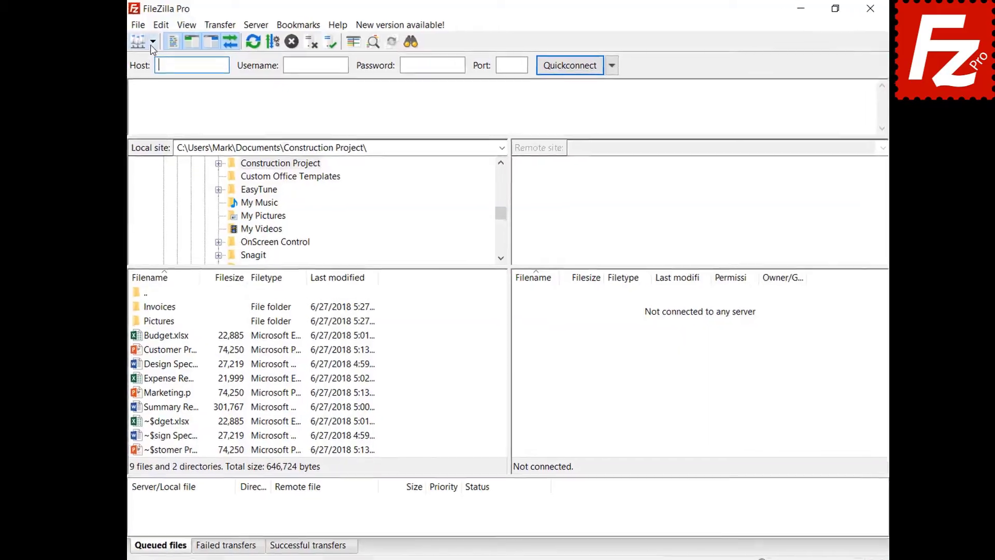
# Reconnect to FTP Tutorial, queue Marketing.pptx, then stop and remove all queued transfers
pyautogui.click(155, 39)
pyautogui.click(177, 69)
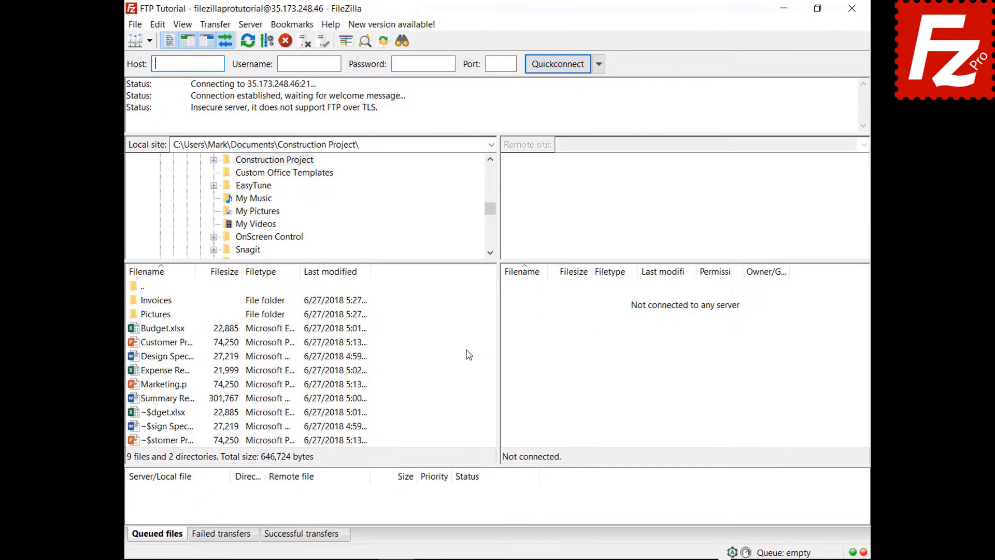
pyautogui.rightClick(173, 418)
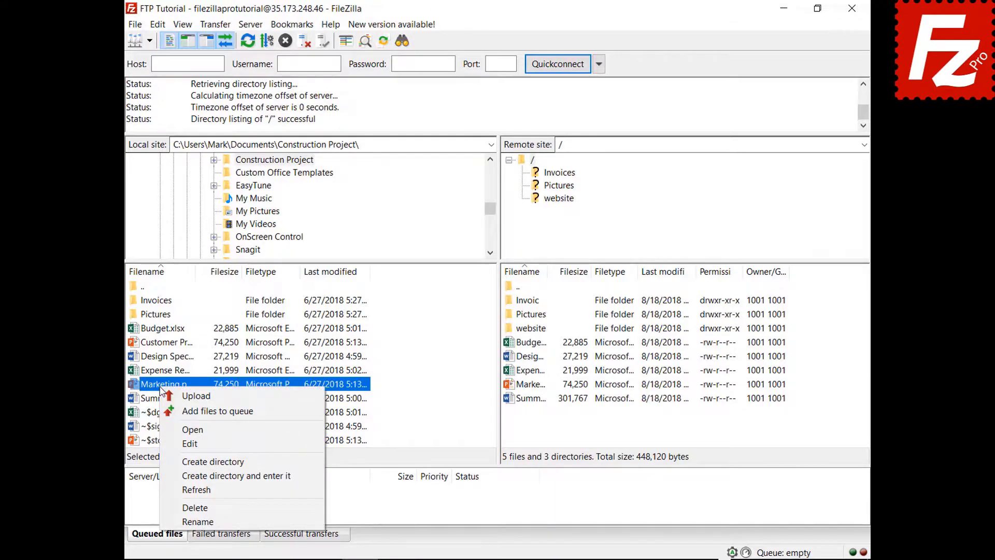
pyautogui.click(169, 411)
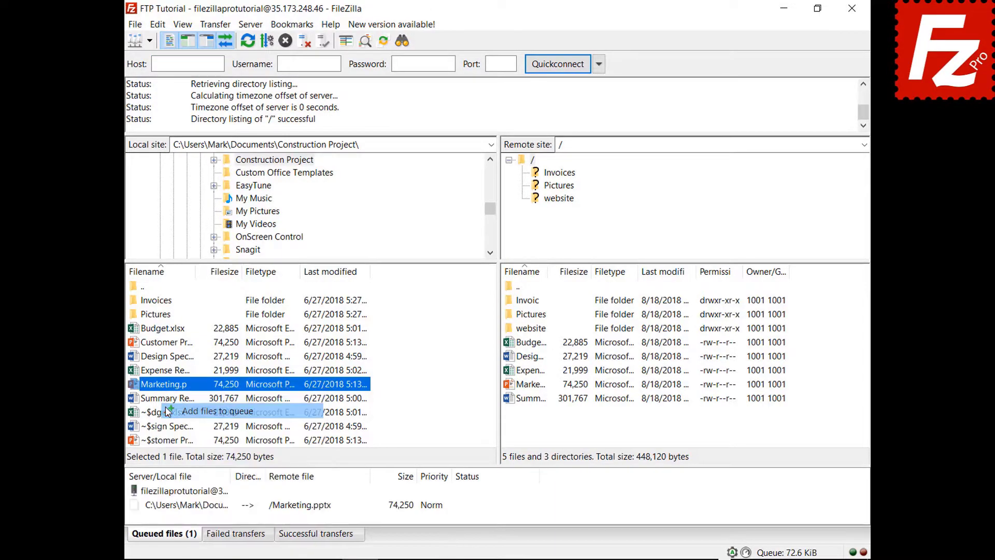
pyautogui.rightClick(197, 505)
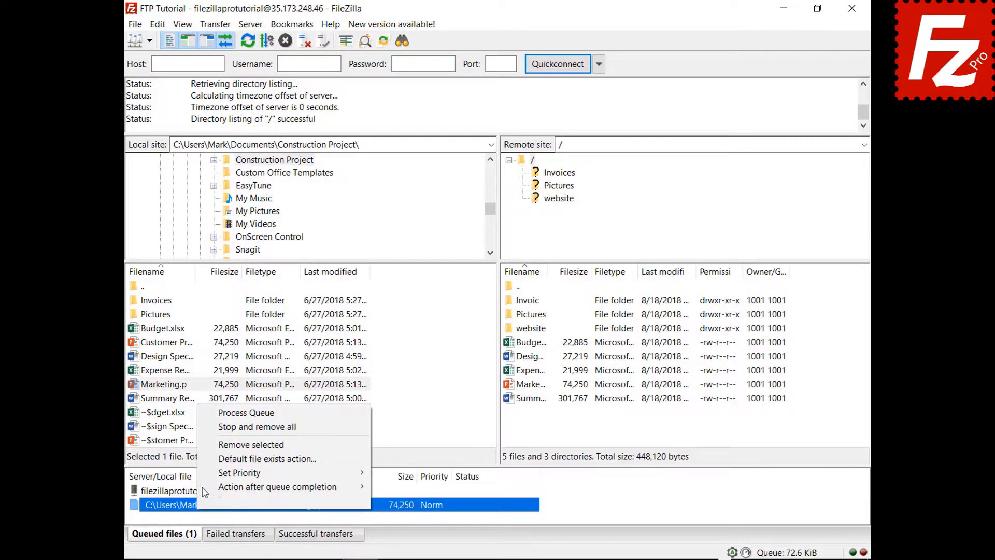
pyautogui.click(212, 428)
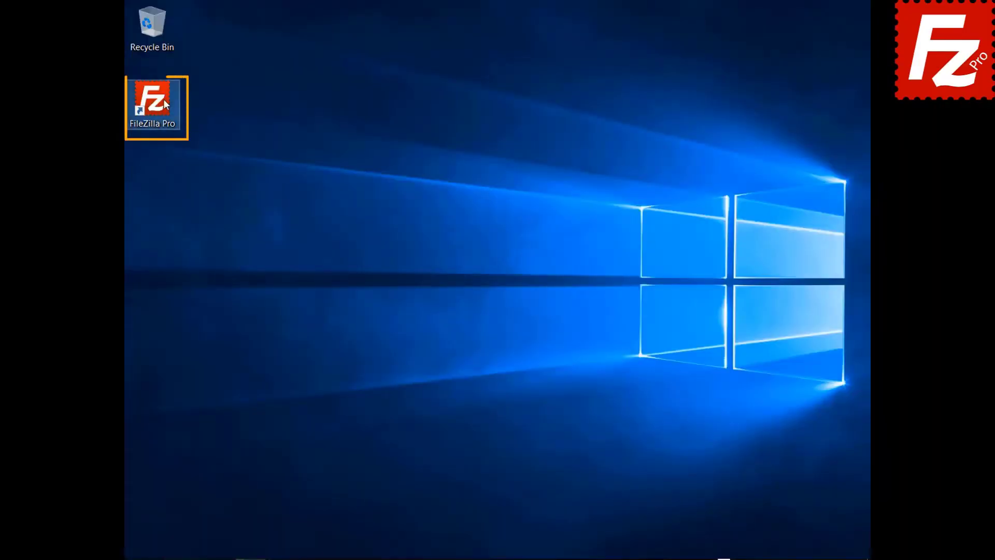
# Launch FileZilla Pro, connect to FTP Tutorial, and open the local website folder
pyautogui.doubleClick(165, 103)
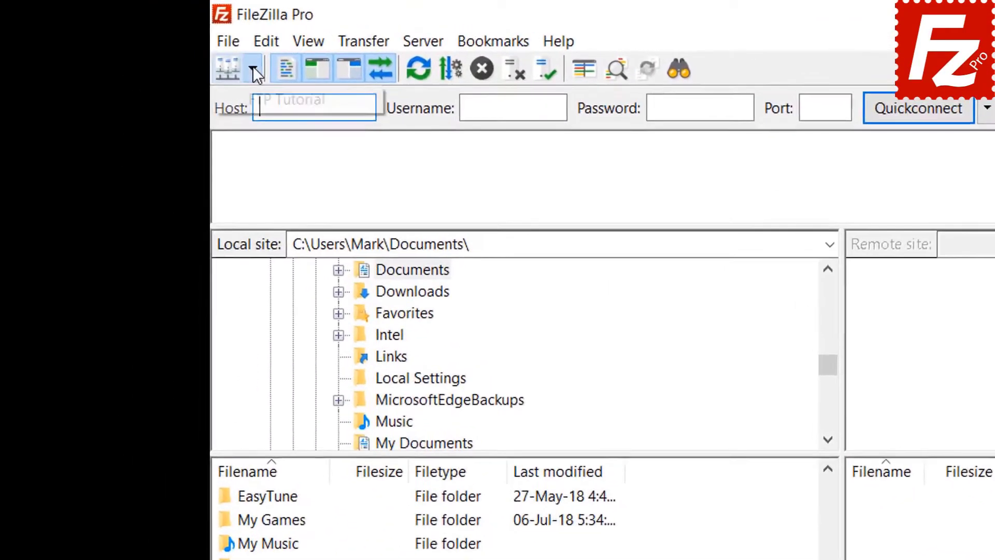
pyautogui.click(150, 40)
pyautogui.click(270, 99)
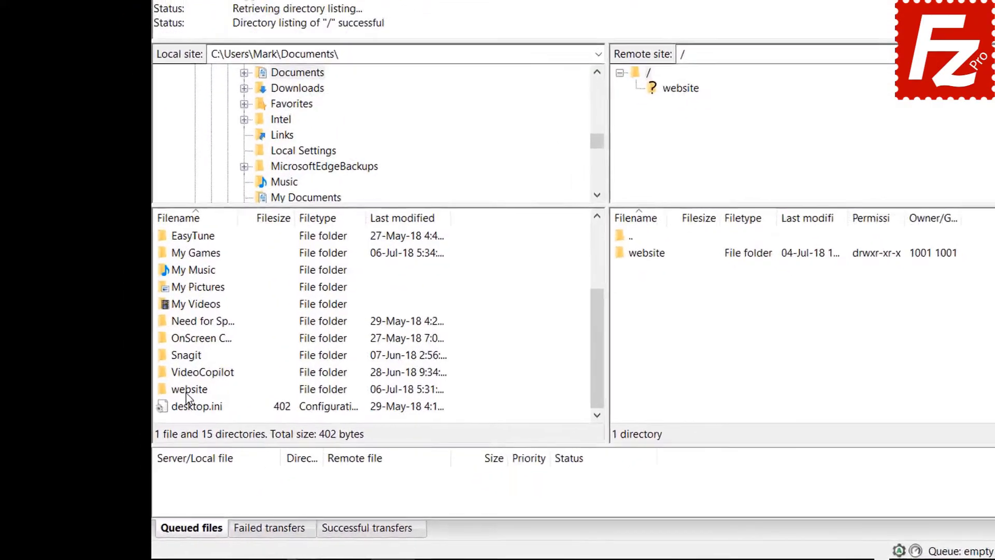
pyautogui.doubleClick(155, 420)
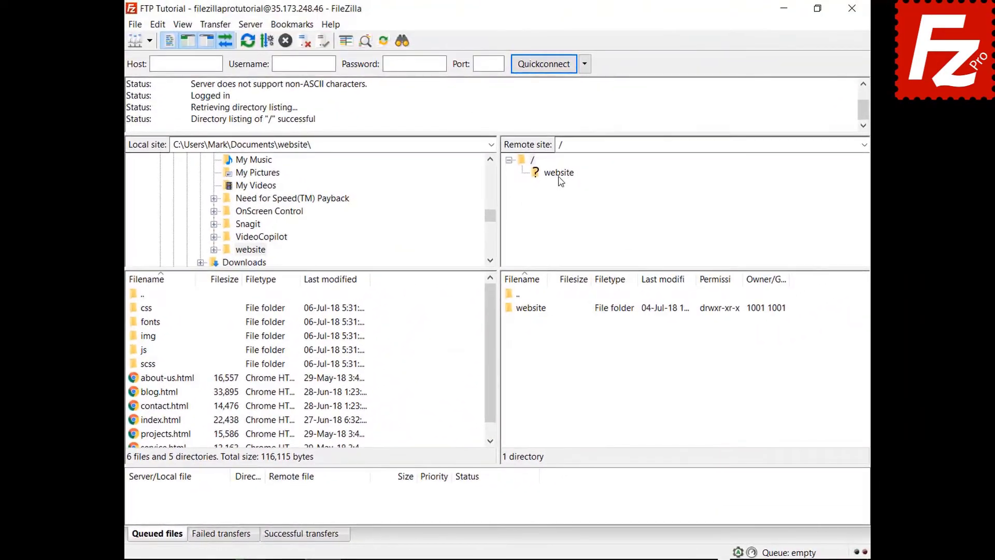
# Open the remote website folder and enable directory comparison from the View menu
pyautogui.click(569, 196)
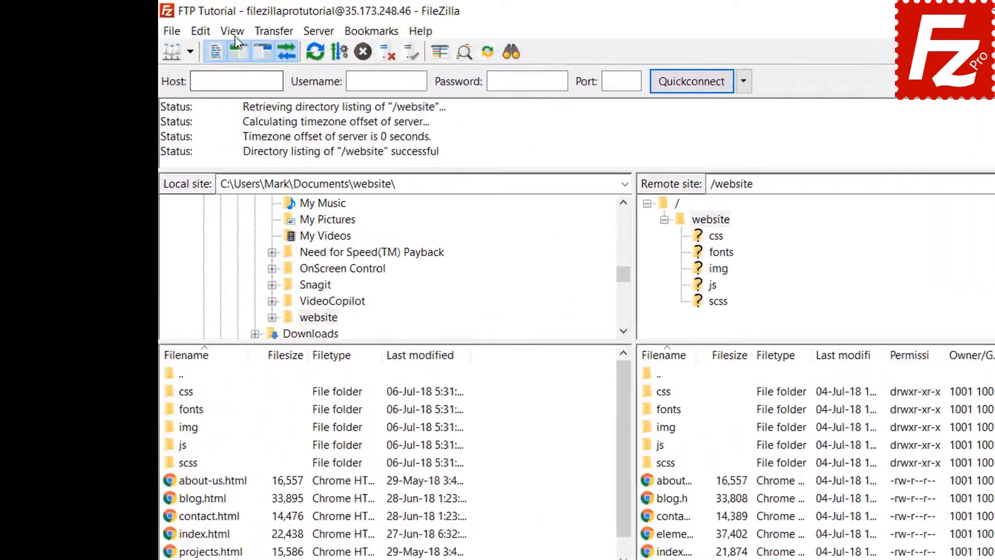
pyautogui.click(182, 25)
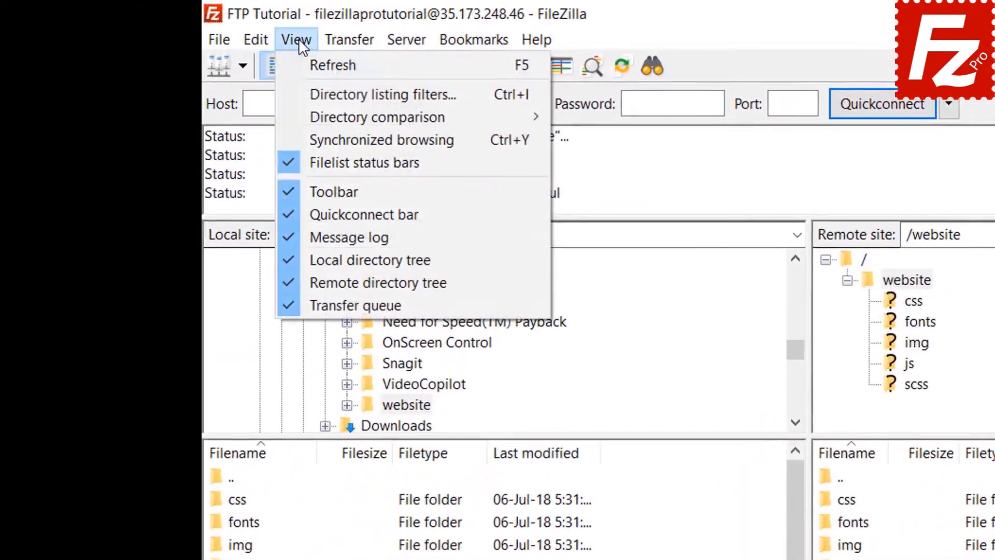
pyautogui.moveTo(315, 113)
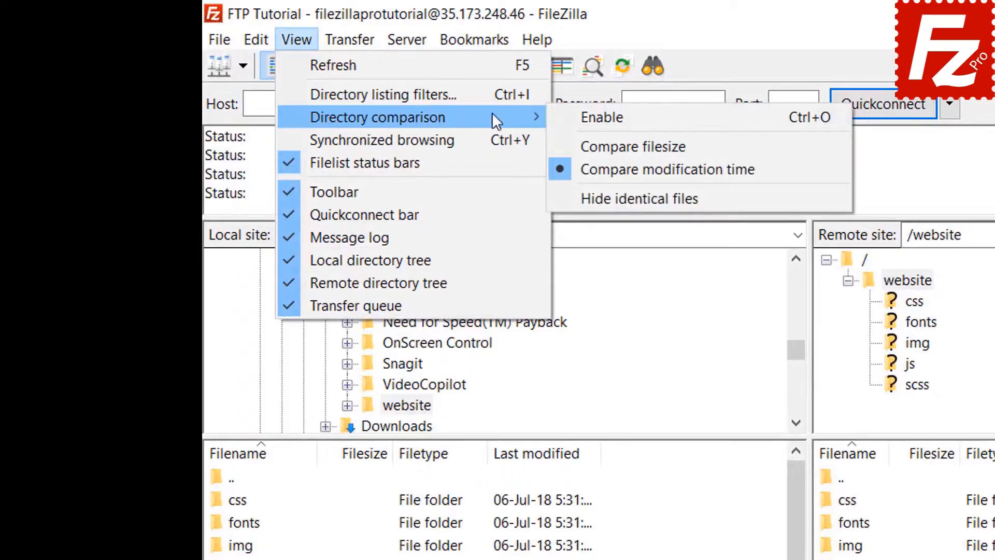
pyautogui.click(571, 116)
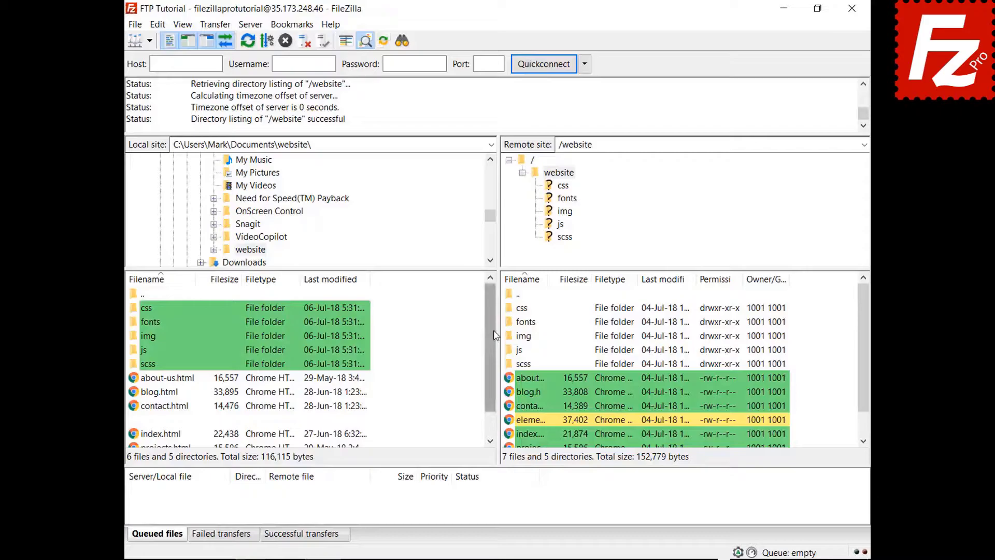
pyautogui.moveTo(490, 338); pyautogui.dragTo(492, 370)
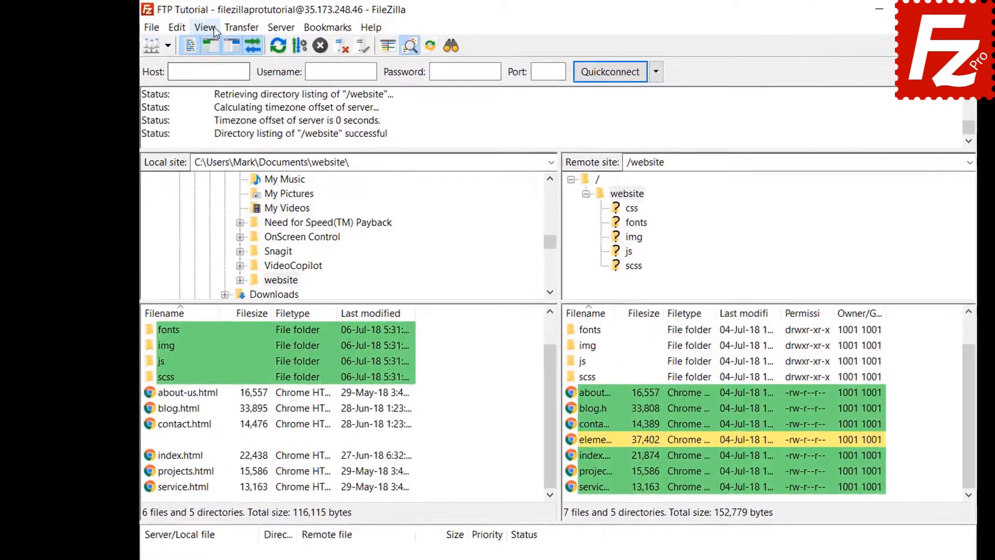
# Switch directory comparison to compare by file size
pyautogui.click(185, 24)
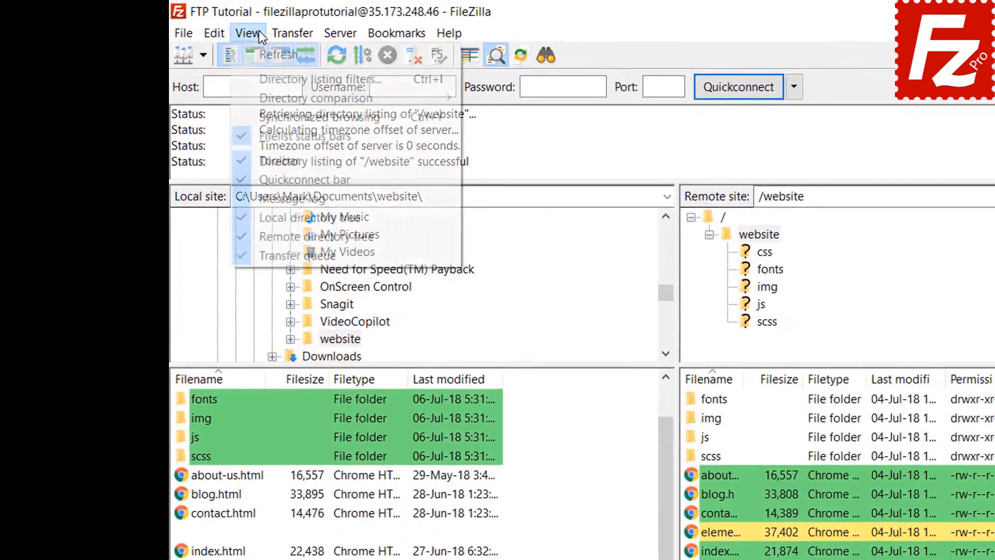
pyautogui.moveTo(277, 95)
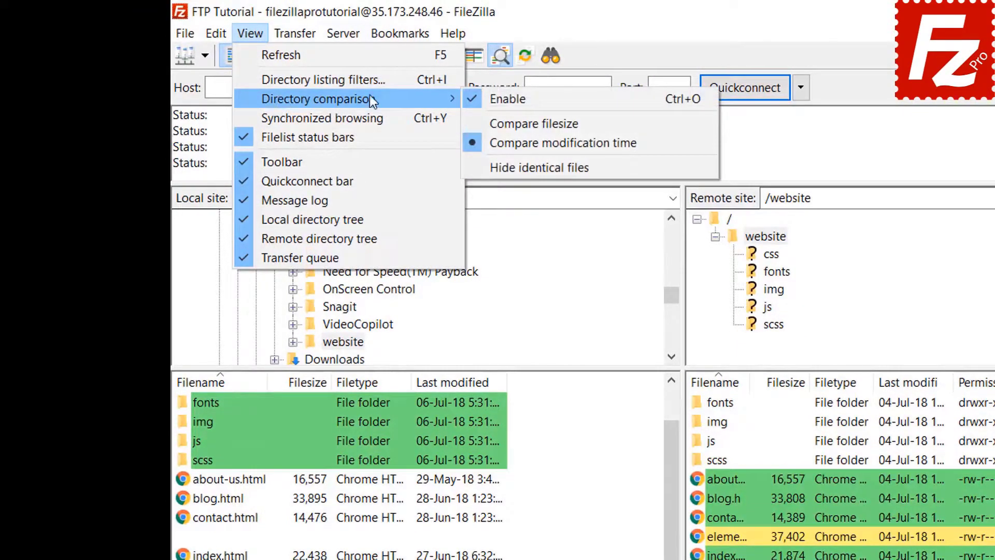
pyautogui.click(527, 123)
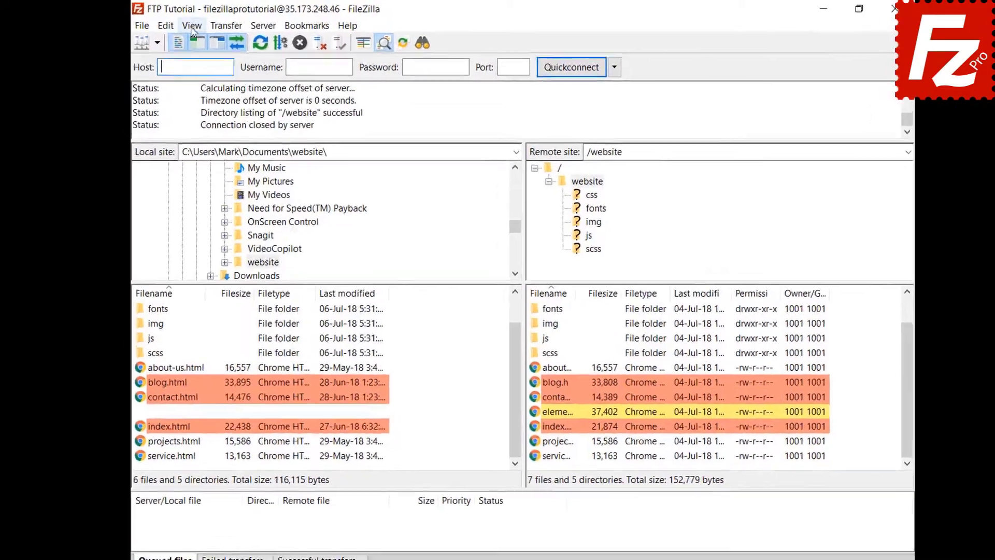
# Enable synchronized browsing, open the css folder in both panes, and select the remote img folder
pyautogui.click(182, 24)
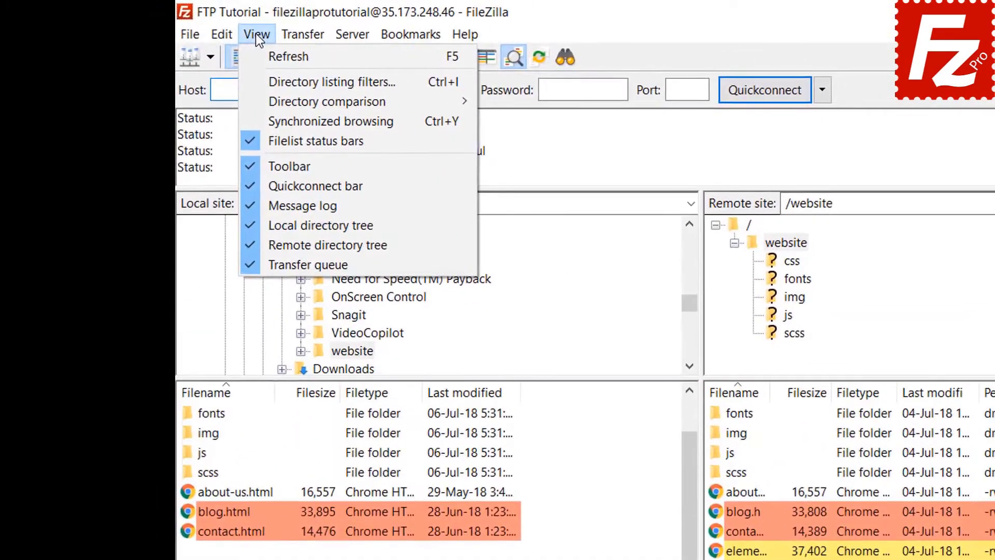
pyautogui.click(286, 119)
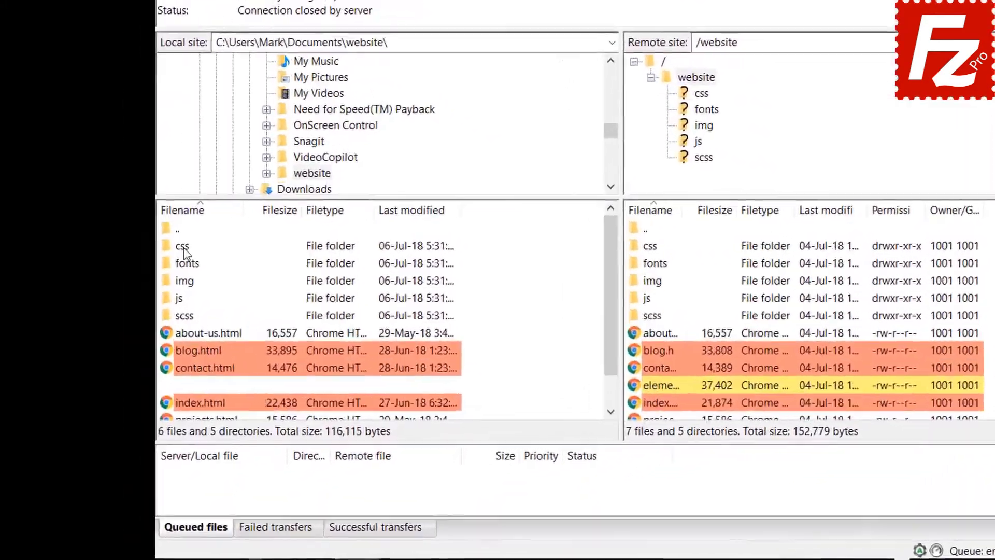
pyautogui.click(149, 310)
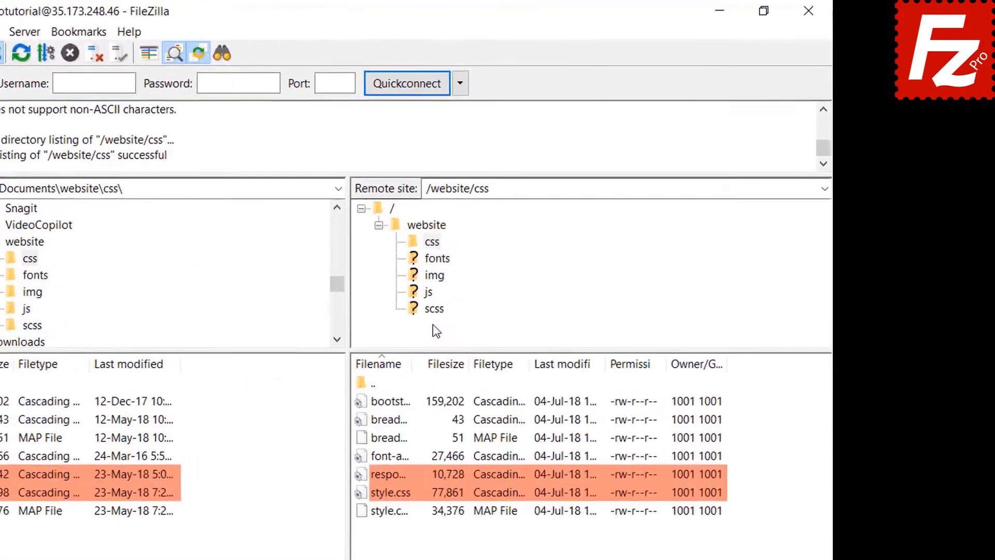
pyautogui.click(436, 276)
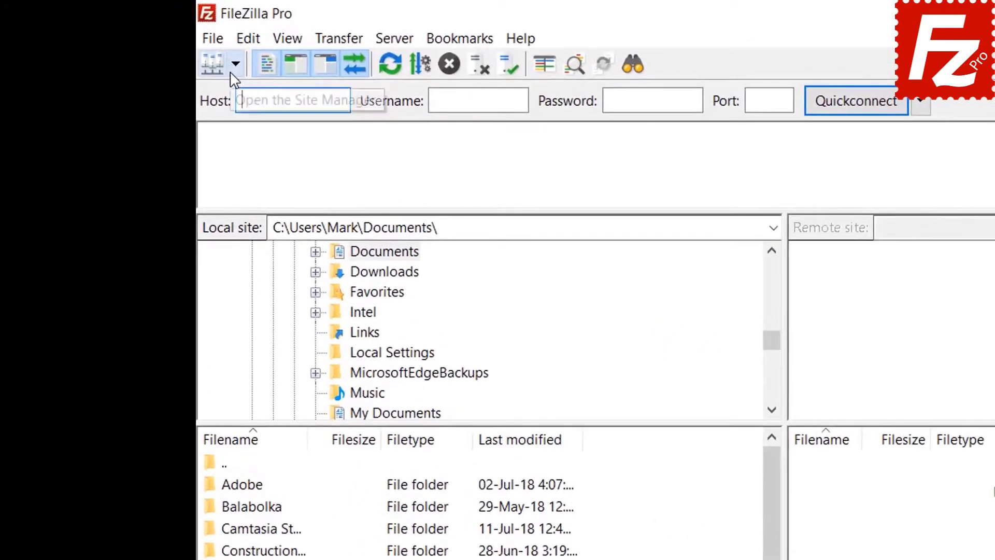
# Connect to FTP Tutorial and open the Construction Project folder in both local and remote panes
pyautogui.click(150, 41)
pyautogui.click(153, 56)
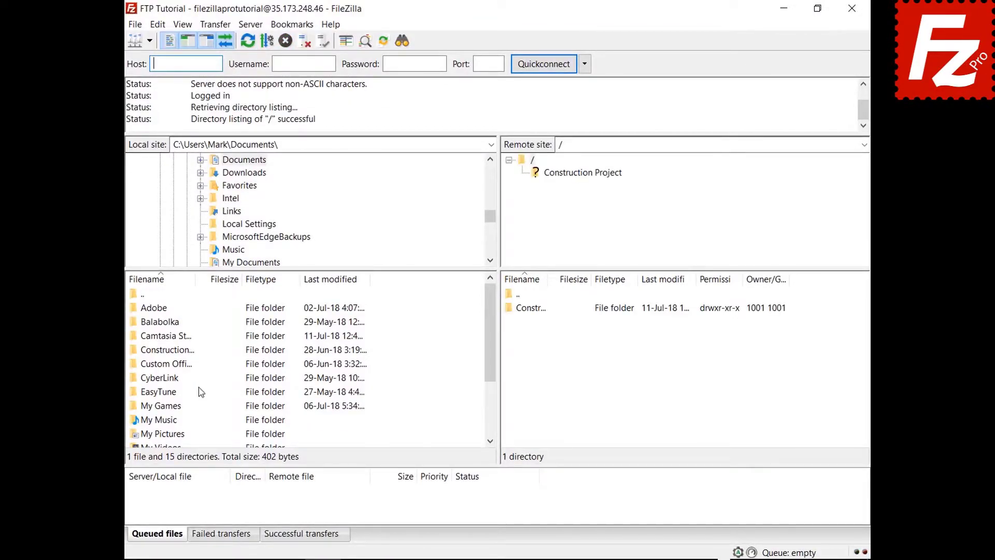
pyautogui.doubleClick(181, 350)
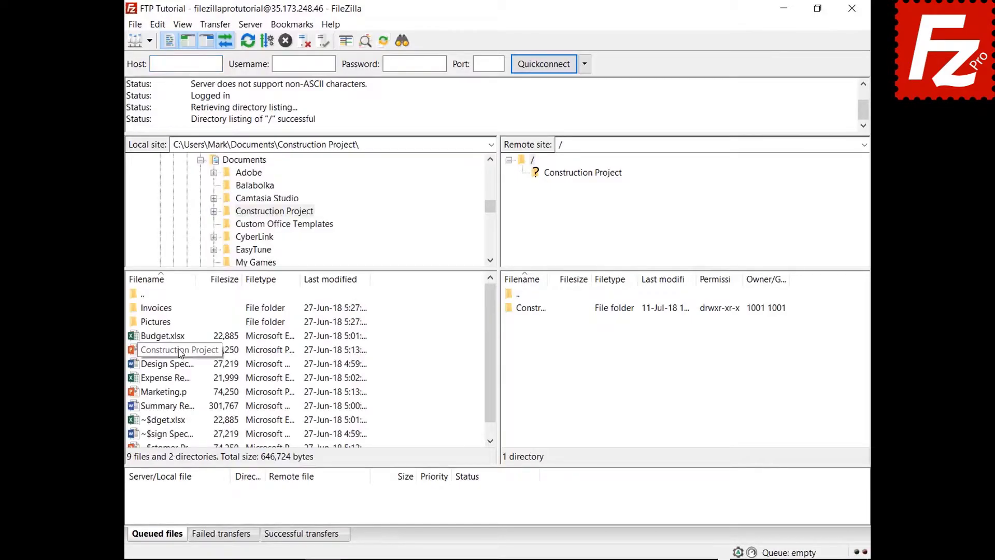
pyautogui.doubleClick(543, 309)
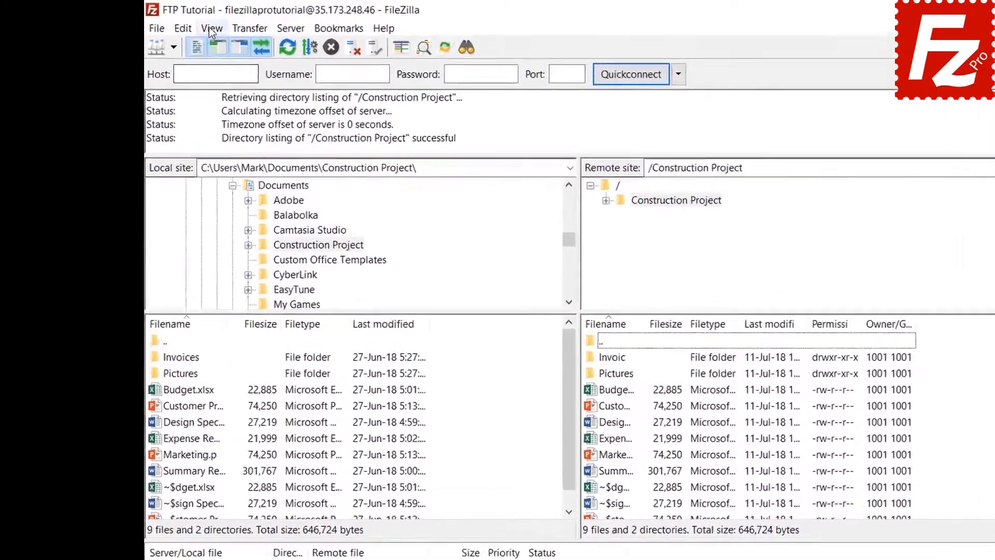
pyautogui.click(182, 25)
# Open Directory listing filters and create a new filter rule named 'Microsoft Office Temporaries'
pyautogui.click(282, 89)
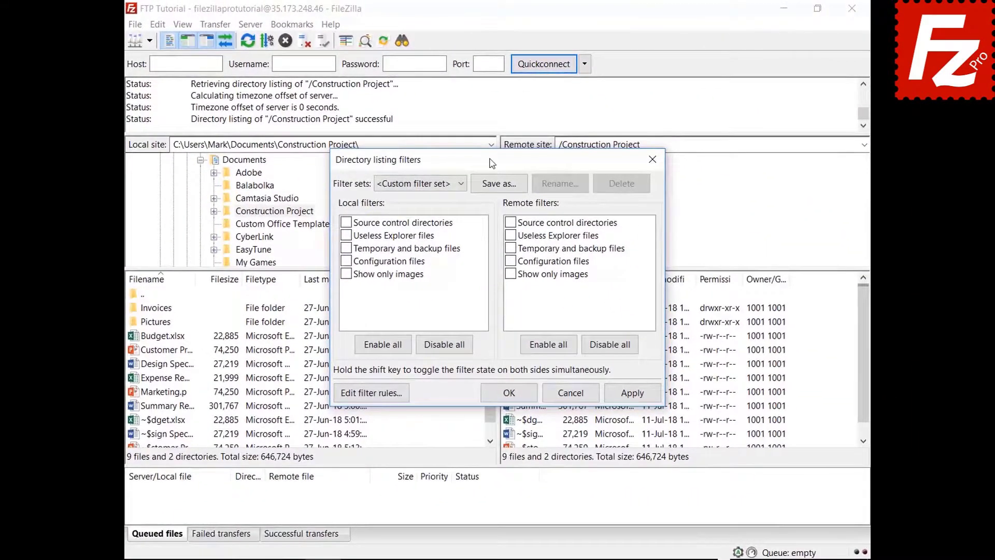
pyautogui.moveTo(492, 163); pyautogui.dragTo(490, 39)
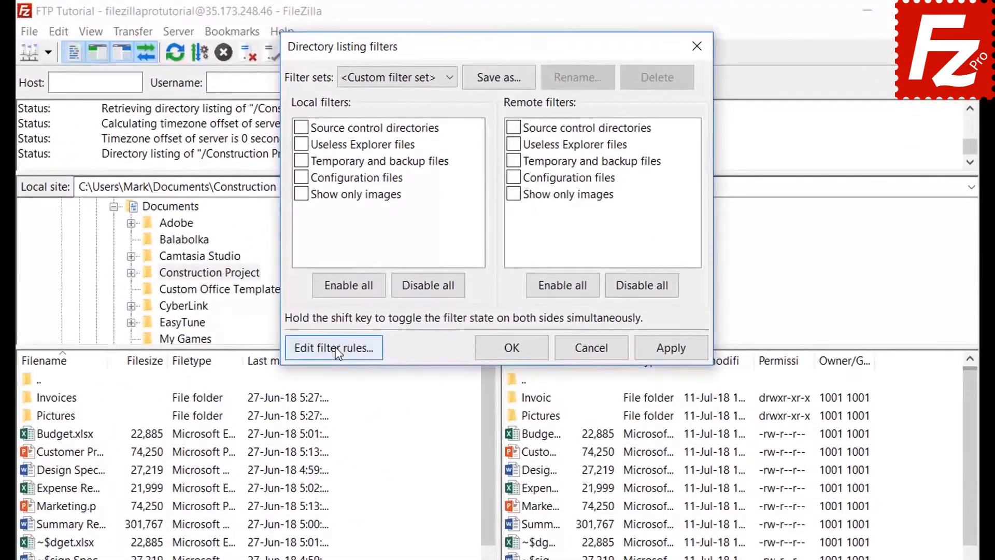
pyautogui.click(372, 269)
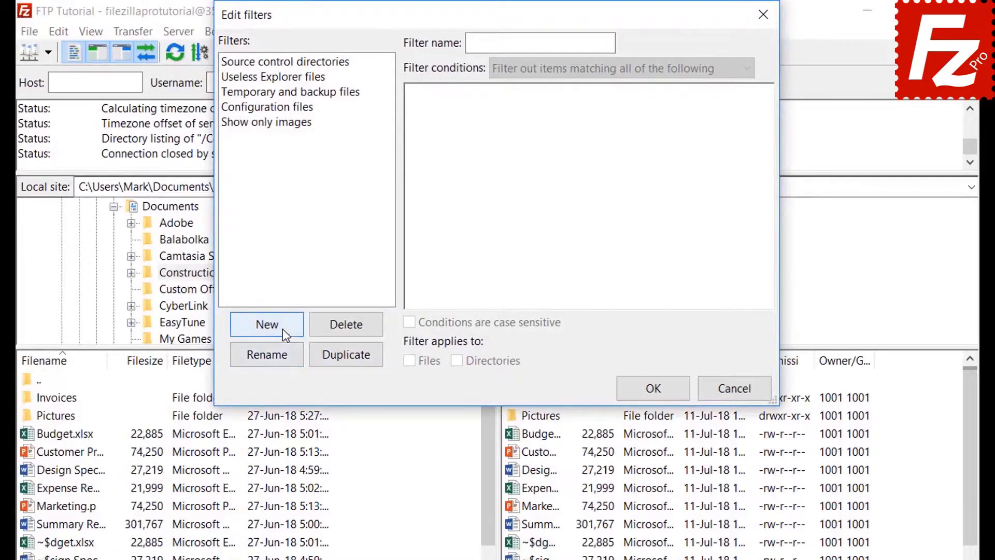
pyautogui.click(283, 329)
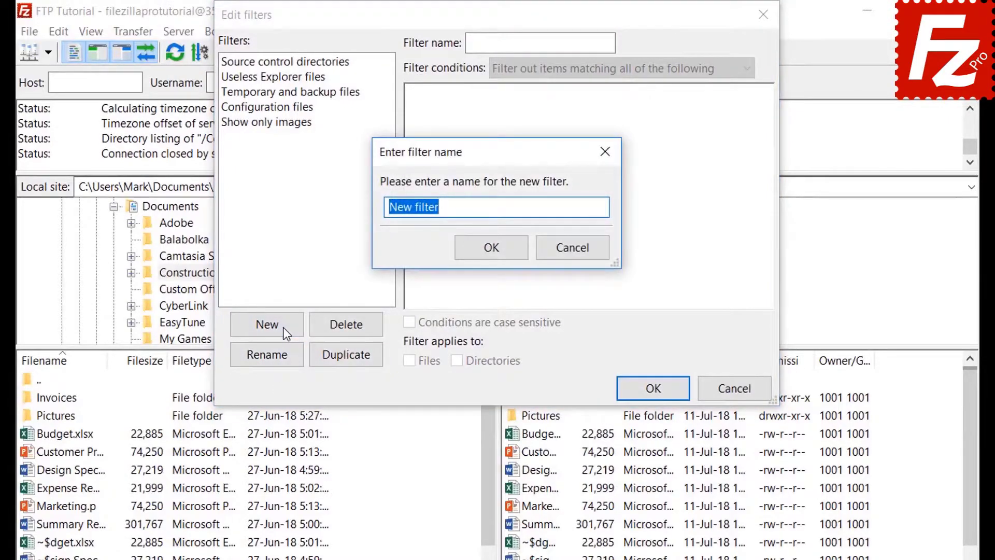
pyautogui.press('BackSpace')
pyautogui.write('Microso')
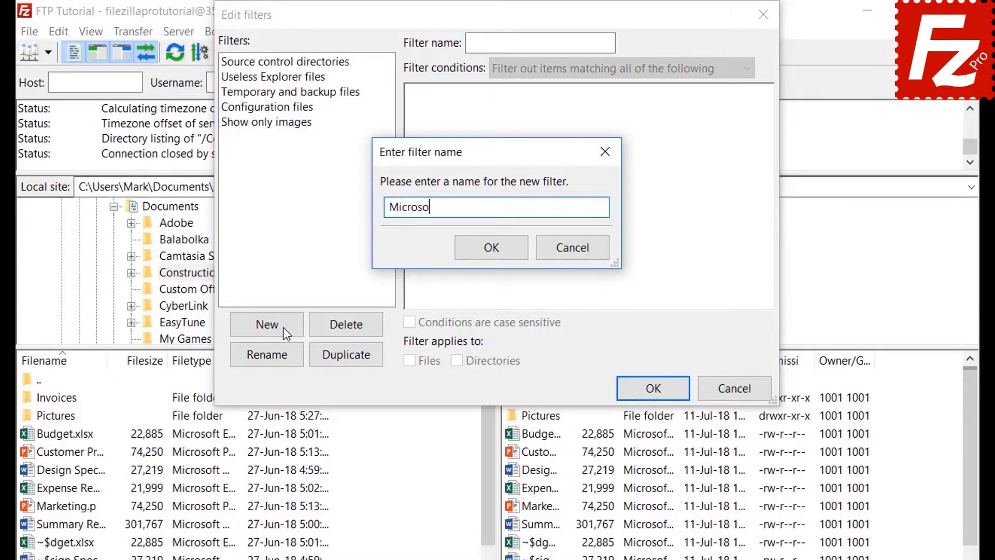
pyautogui.write('ft Office Temporar')
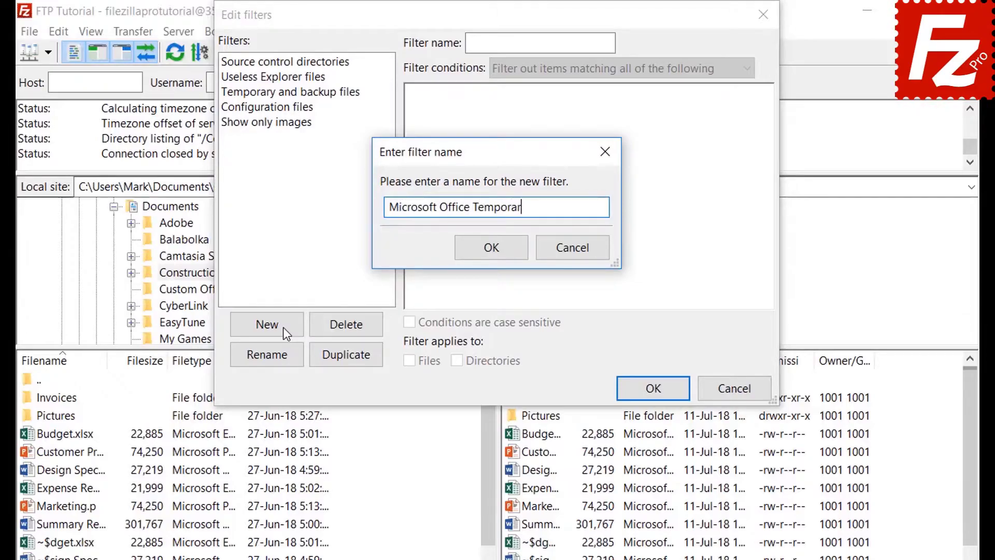
pyautogui.write('ies')
# Confirm the new filter's name and try the file size and attribute condition types
pyautogui.click(496, 247)
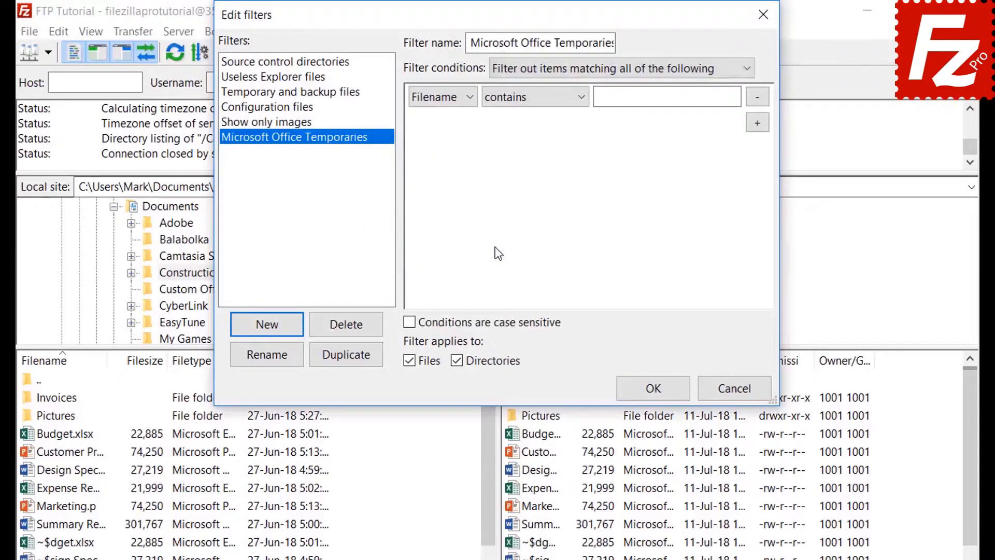
pyautogui.click(545, 66)
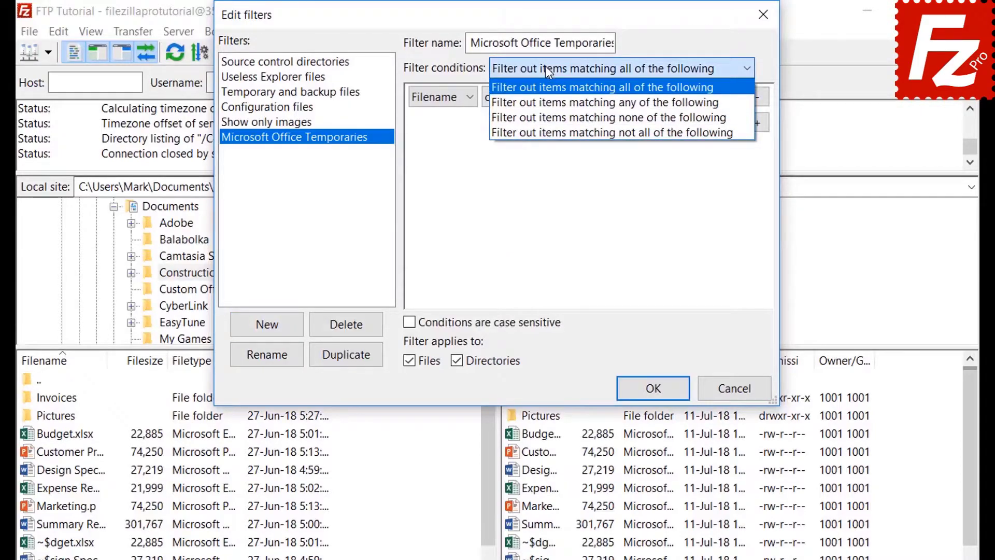
pyautogui.click(545, 66)
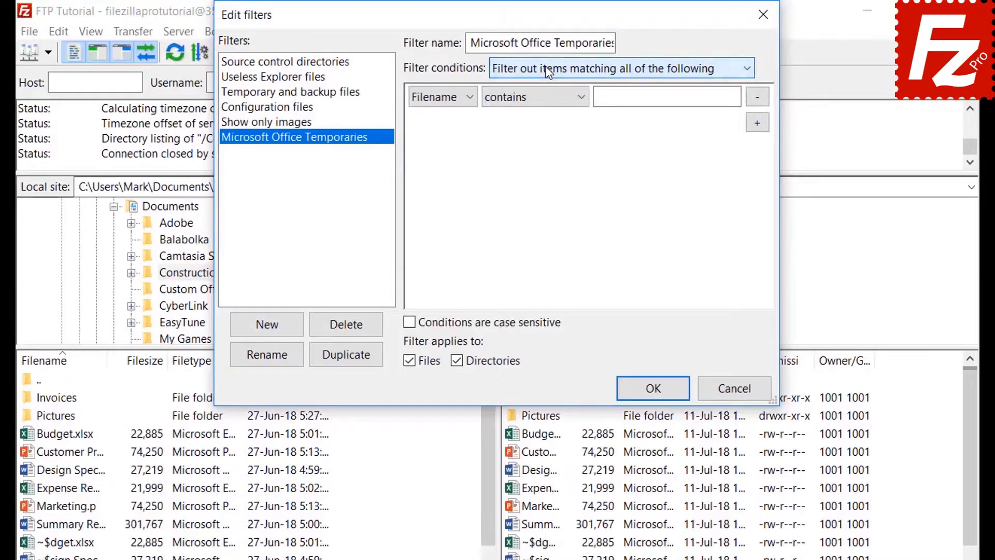
pyautogui.click(444, 98)
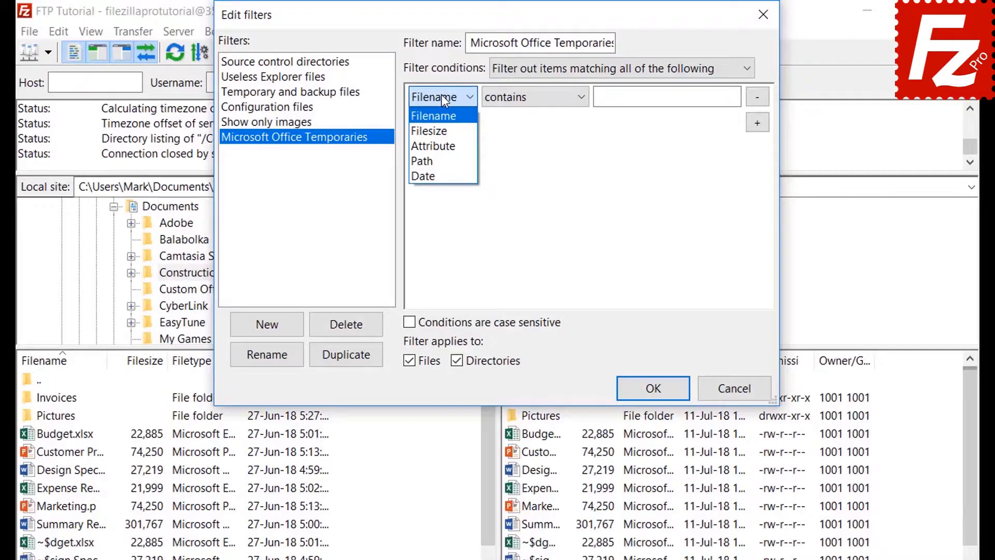
pyautogui.click(443, 129)
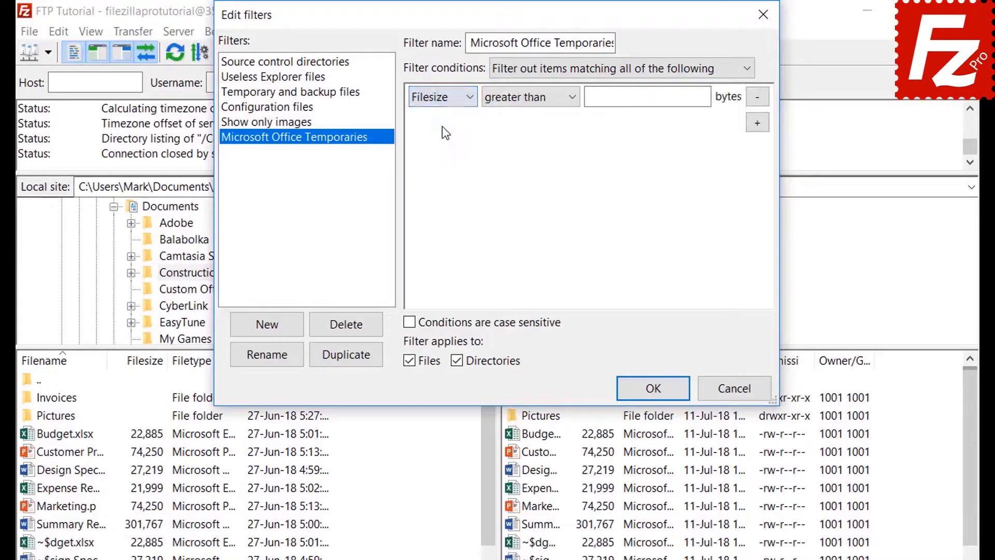
pyautogui.click(522, 104)
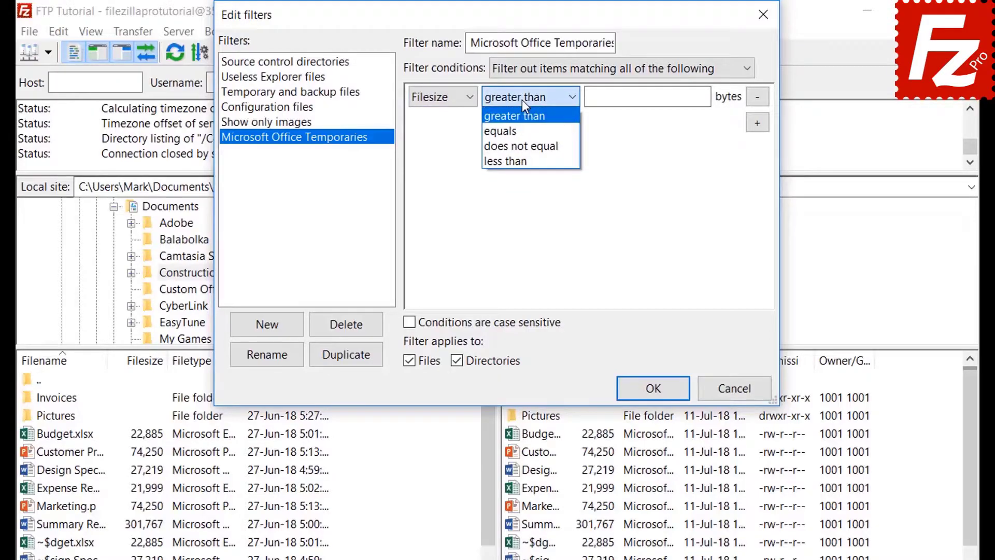
pyautogui.click(522, 100)
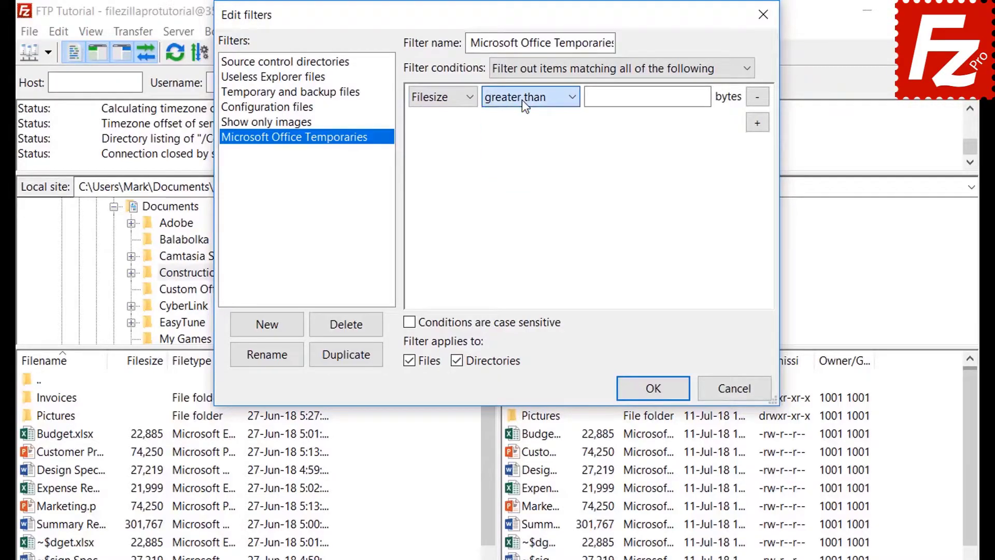
pyautogui.click(444, 98)
pyautogui.click(444, 143)
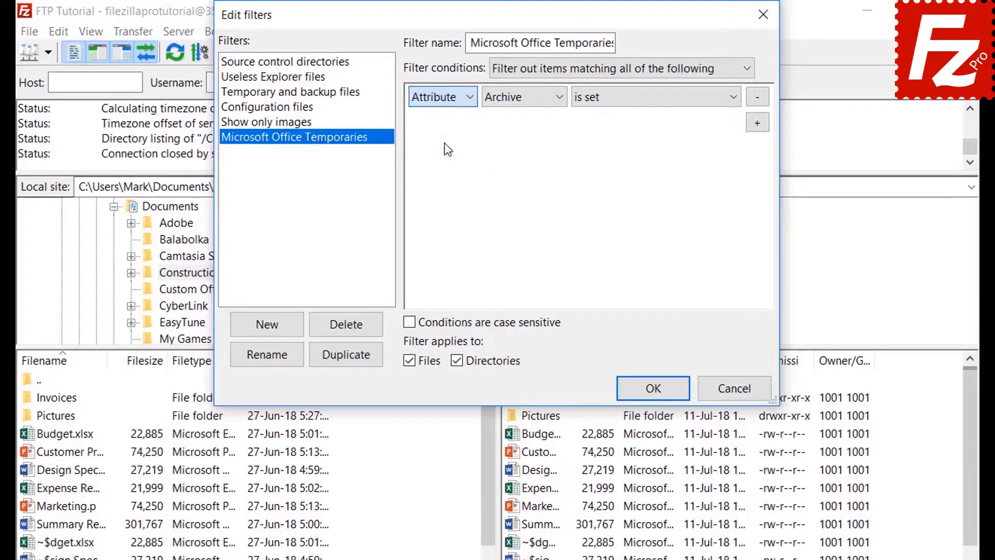
pyautogui.click(512, 99)
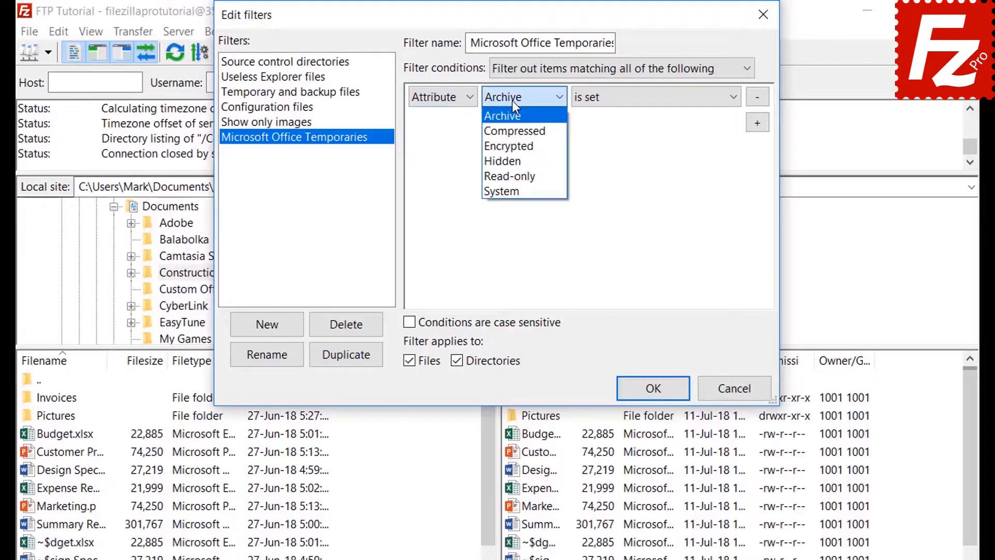
pyautogui.click(512, 101)
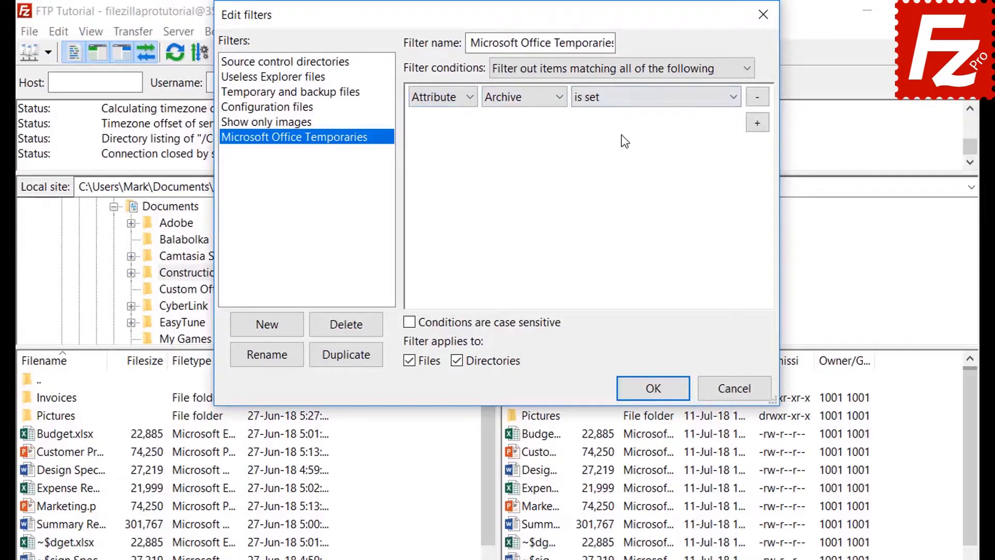
pyautogui.click(620, 100)
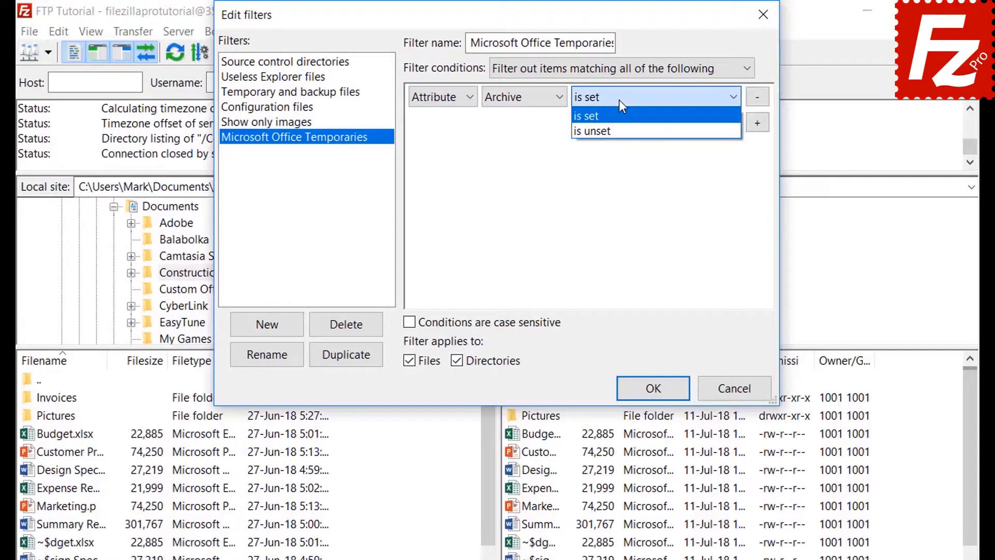
pyautogui.click(619, 100)
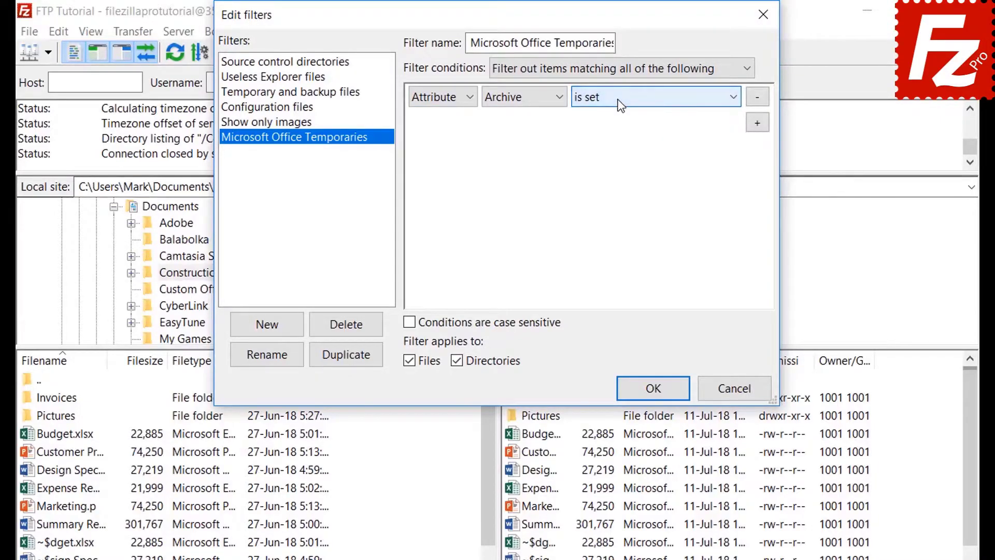
# Preview the path and date condition types and their operators
pyautogui.click(439, 102)
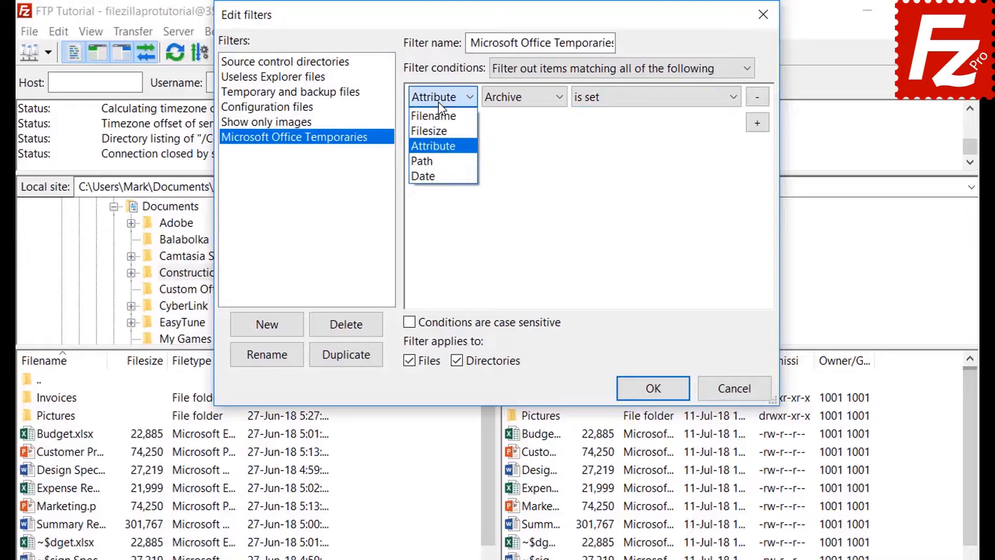
pyautogui.click(442, 161)
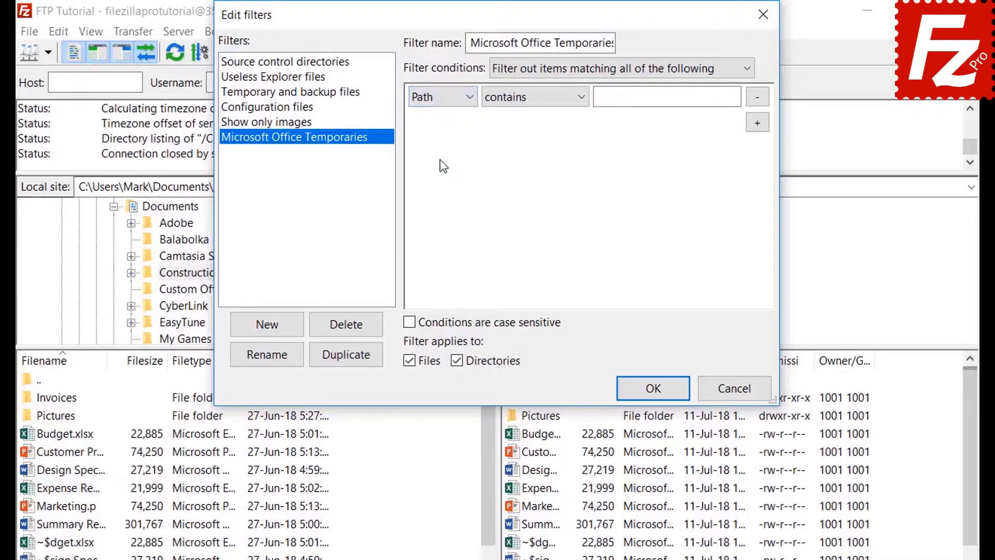
pyautogui.click(526, 98)
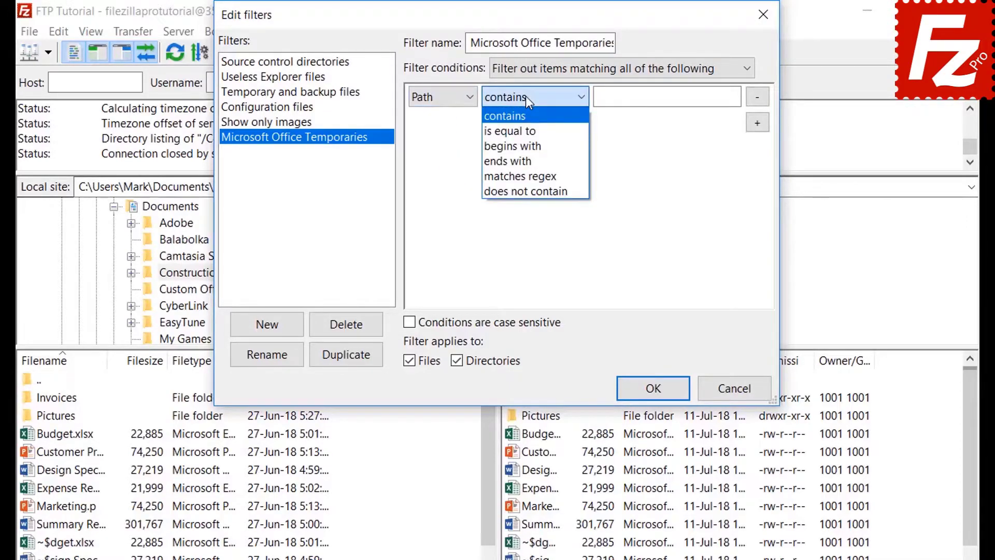
pyautogui.click(526, 96)
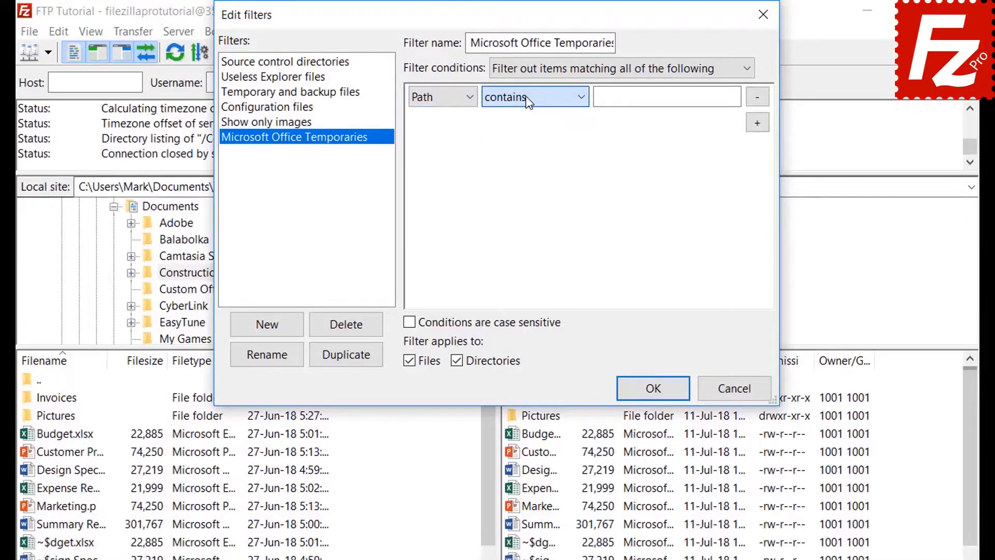
pyautogui.click(438, 98)
pyautogui.click(437, 174)
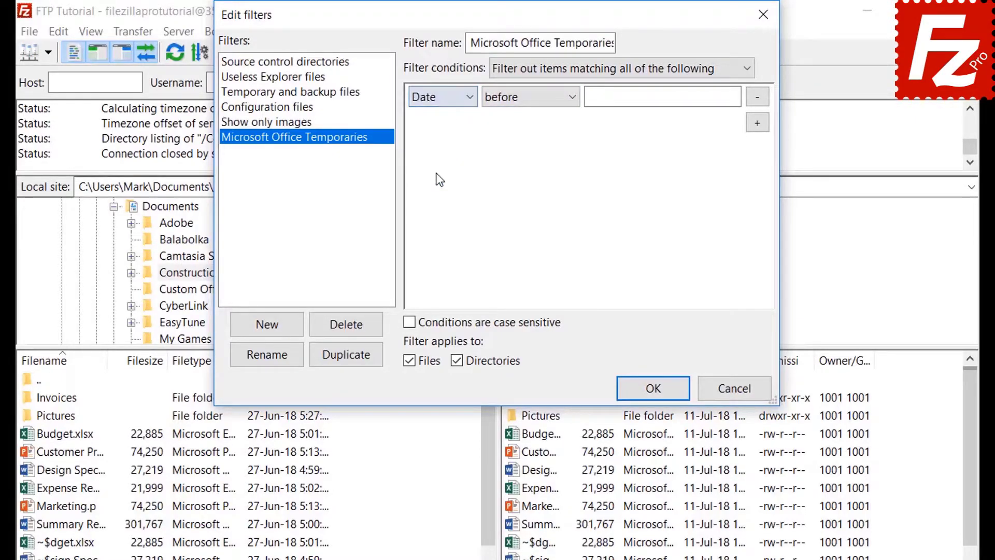
pyautogui.click(528, 100)
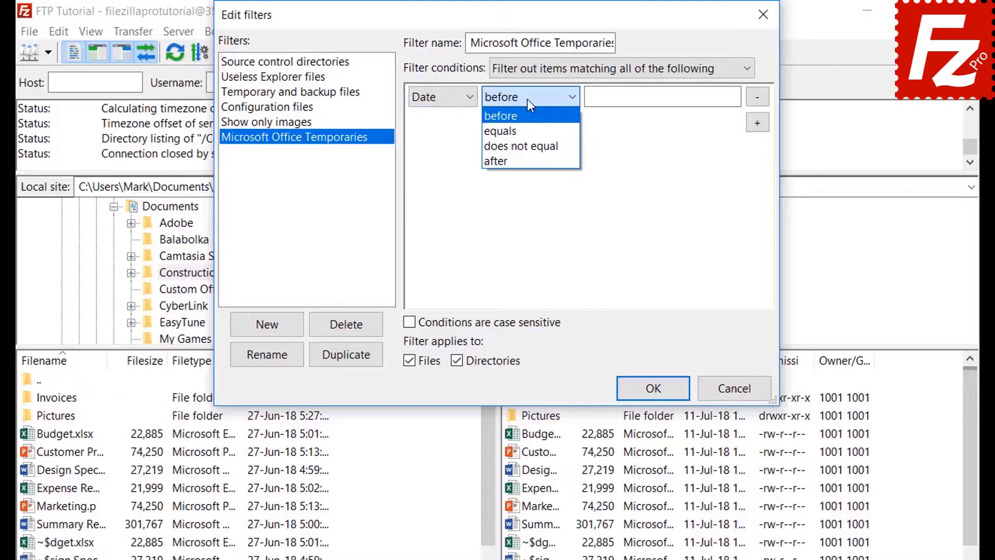
pyautogui.click(528, 98)
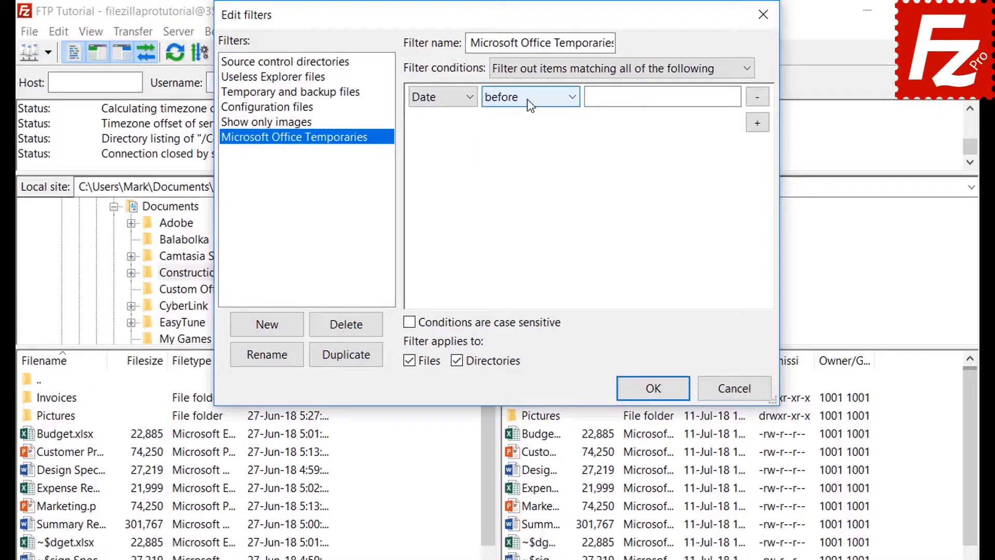
# Set the condition to Filename begins with '~$', apply it to files only, and save
pyautogui.click(434, 99)
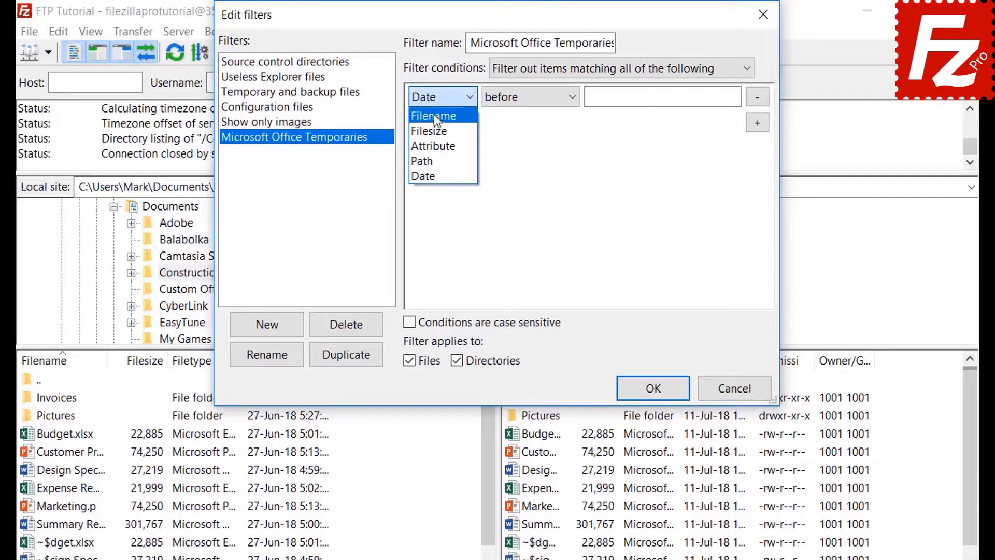
pyautogui.click(434, 116)
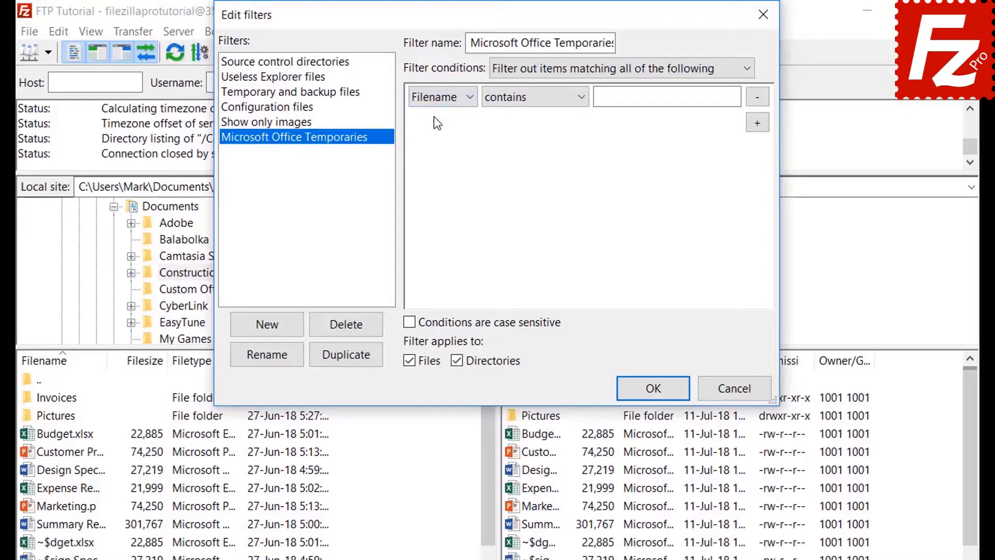
pyautogui.click(518, 100)
pyautogui.click(520, 145)
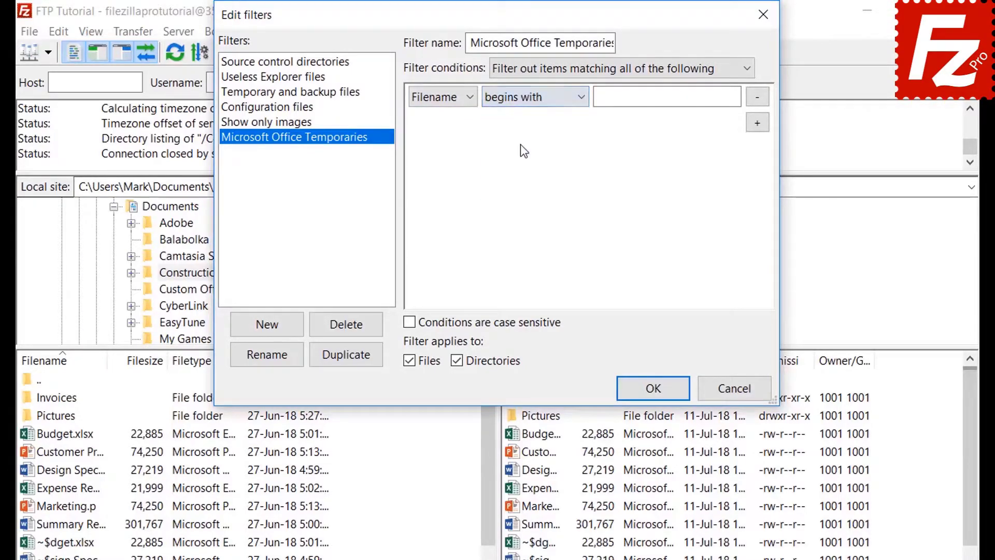
pyautogui.click(617, 101)
pyautogui.write('~$')
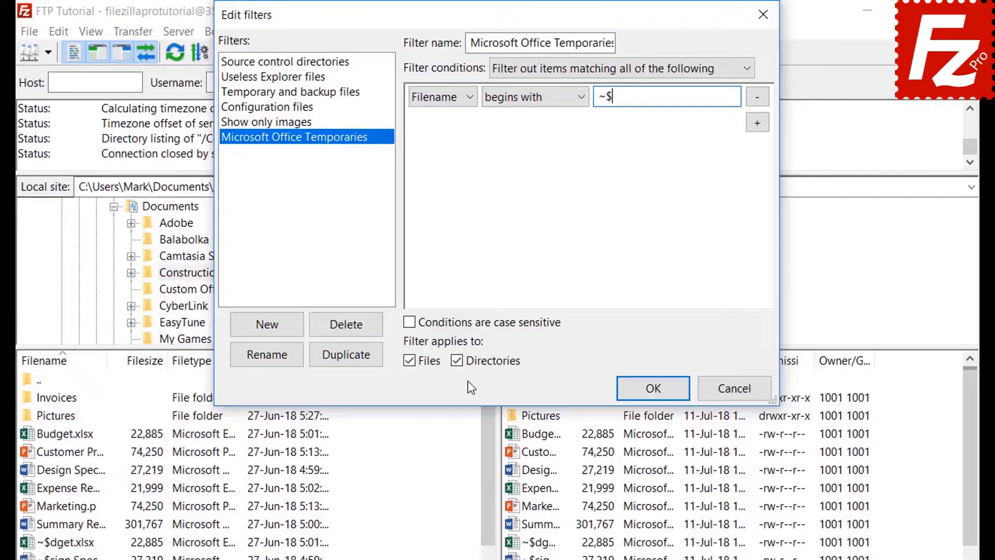
pyautogui.click(459, 360)
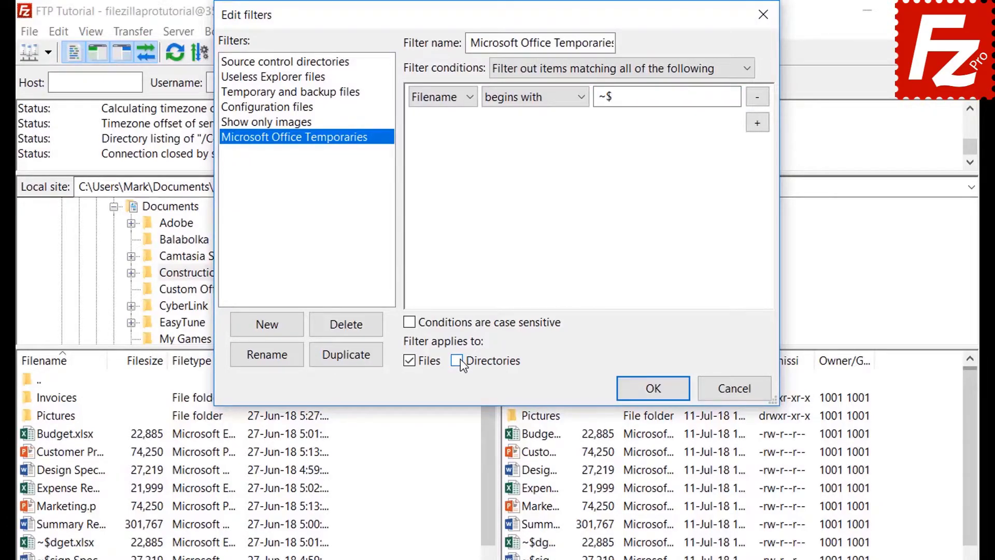
pyautogui.click(653, 389)
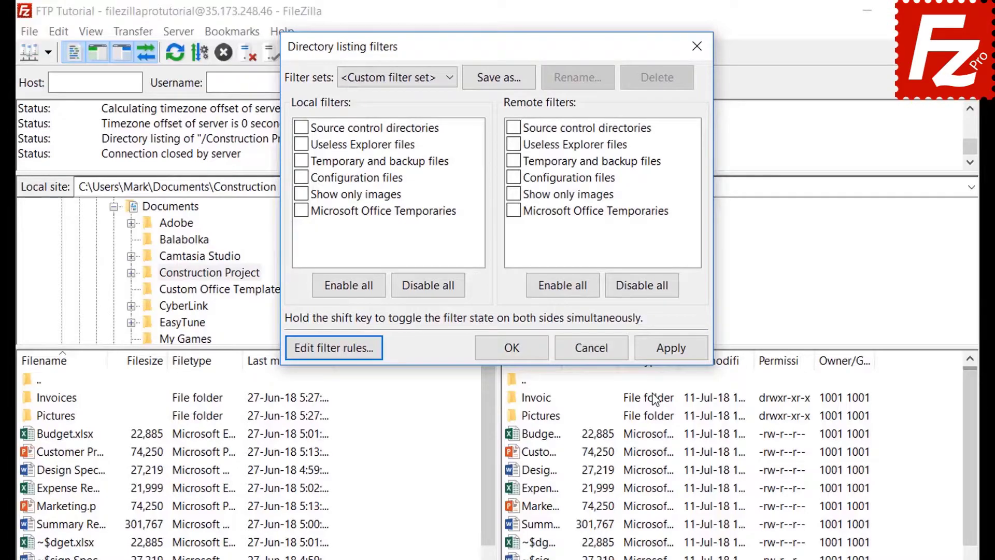
# Try the Microsoft Office Temporaries filter on the local list, hiding then restoring the ~$ files
pyautogui.click(302, 211)
pyautogui.click(672, 348)
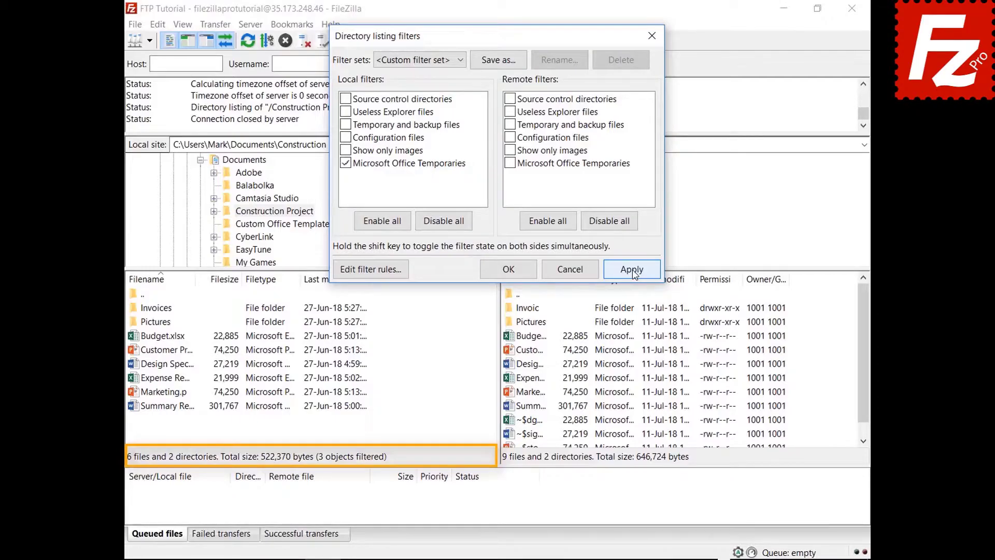
pyautogui.click(345, 162)
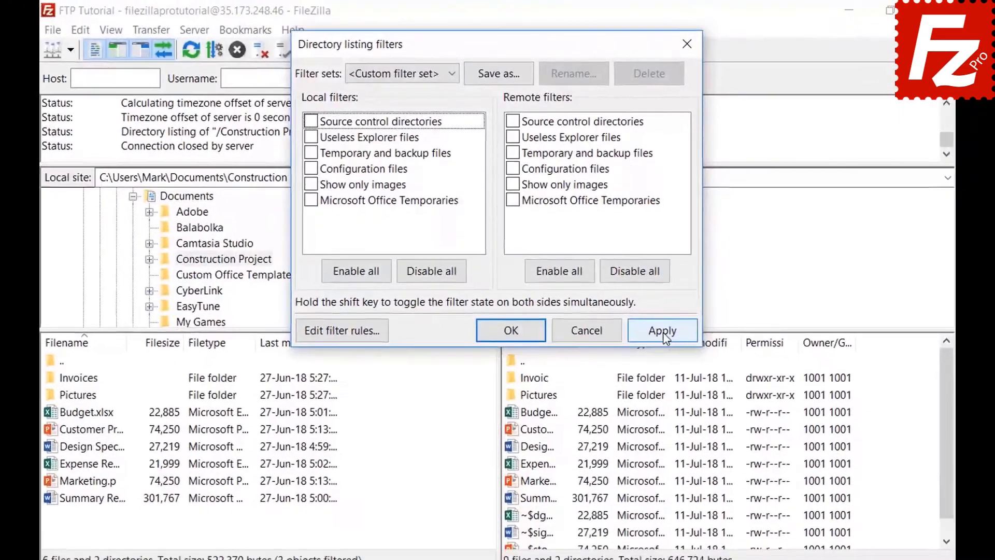
pyautogui.click(662, 336)
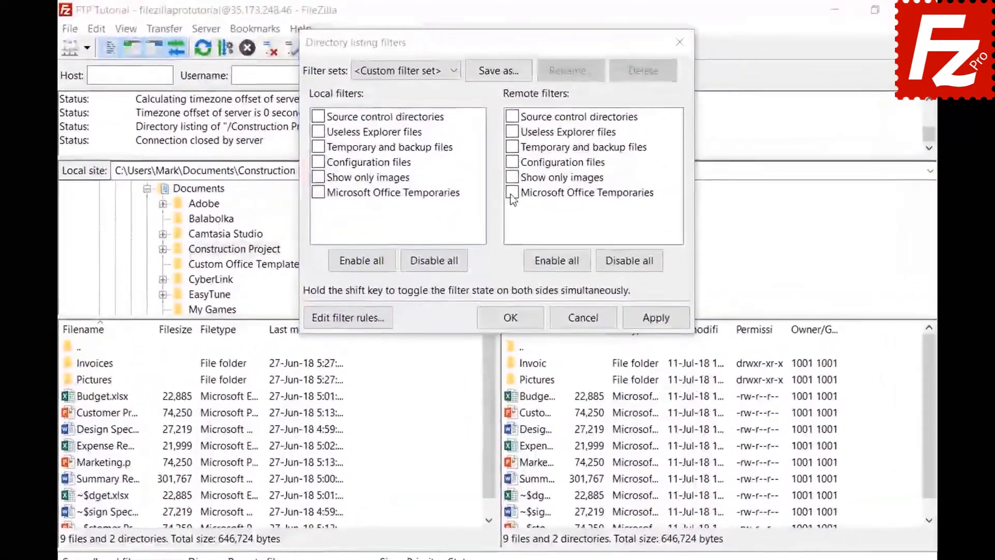
# Hide Office ~$ temporaries in the remote list and save the filters as set 'Project'
pyautogui.click(510, 163)
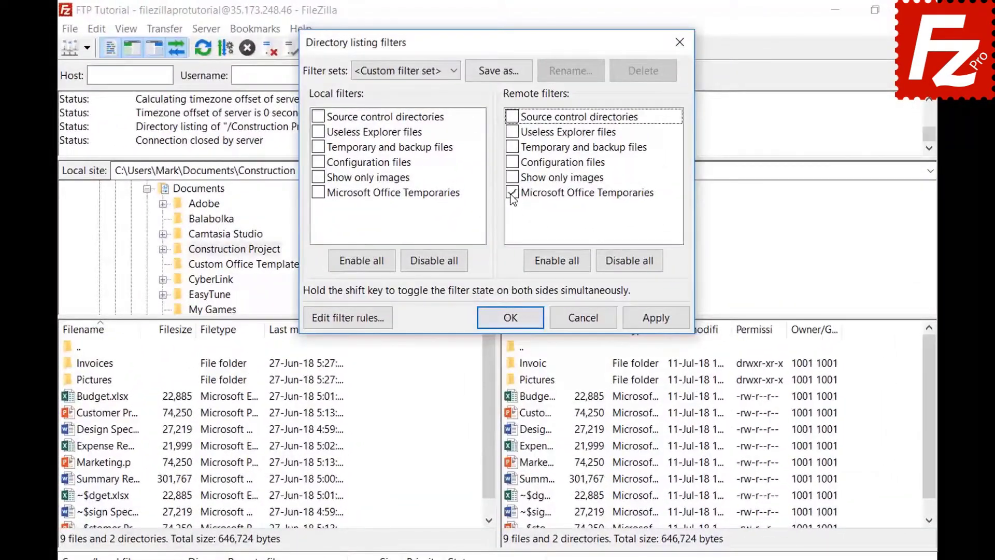
pyautogui.click(655, 319)
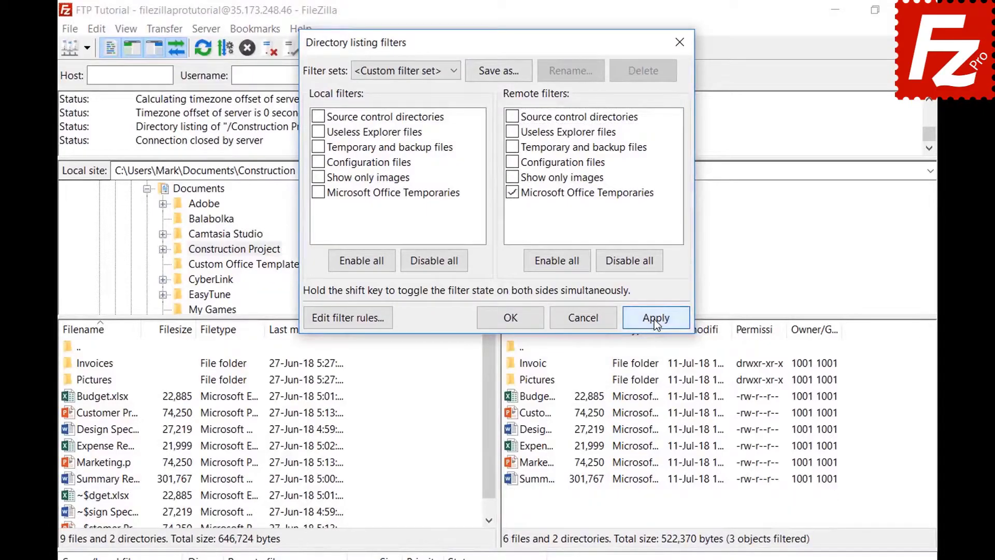
pyautogui.click(499, 72)
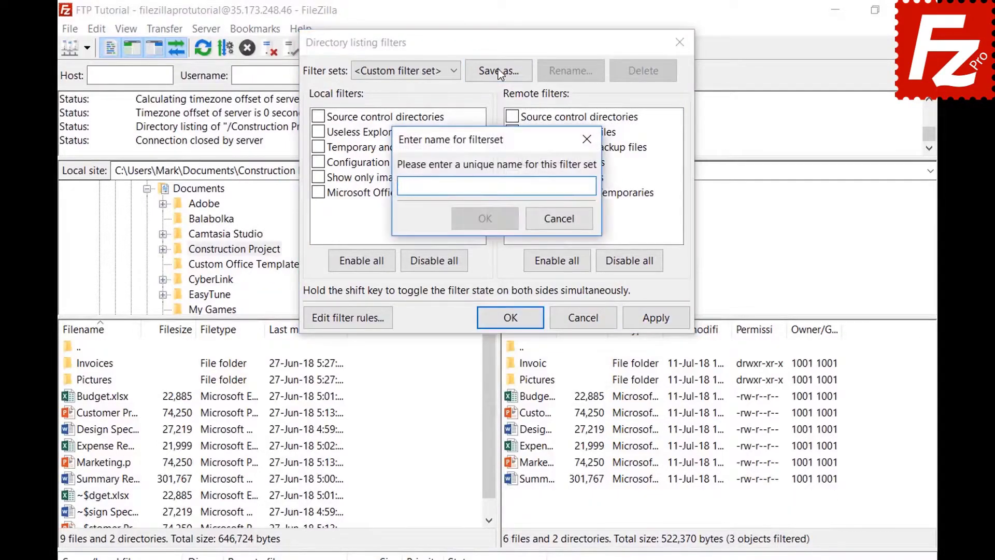
pyautogui.write('Project')
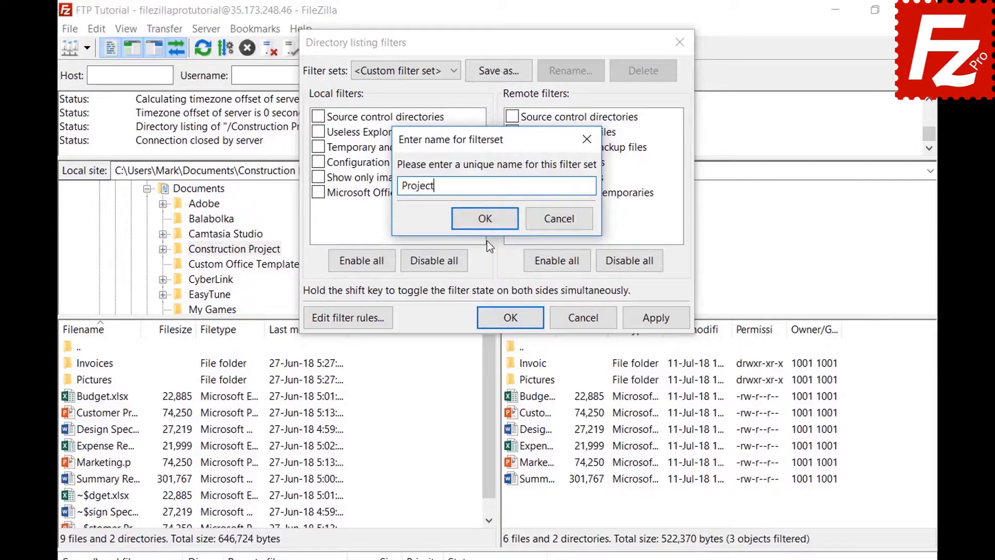
pyautogui.click(486, 219)
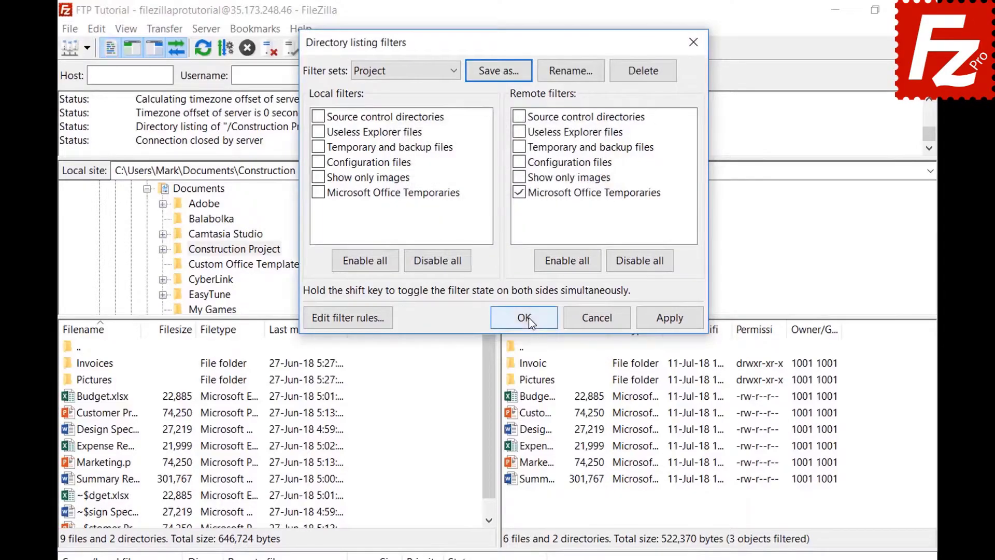
pyautogui.click(525, 318)
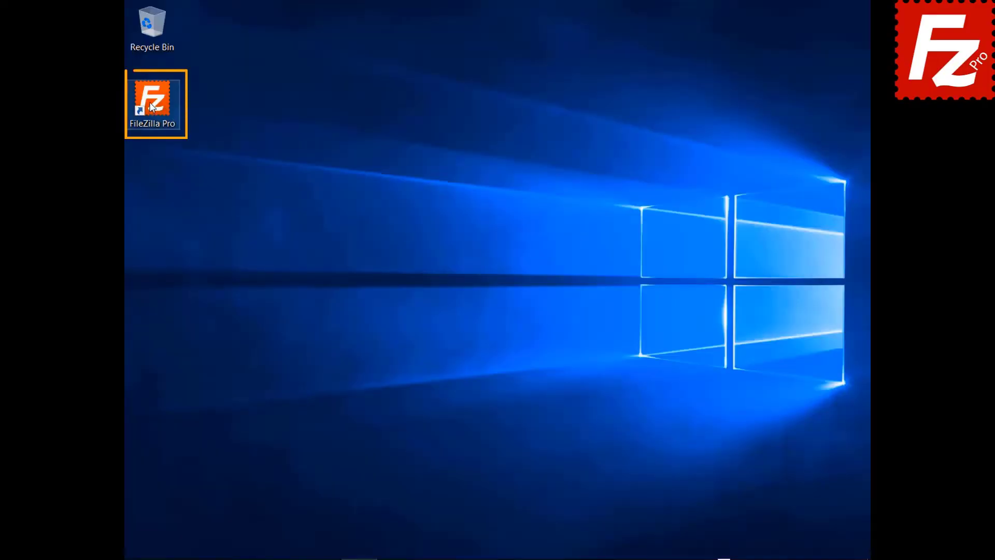
# Launch FileZilla Pro and connect to the saved FTP site
pyautogui.doubleClick(151, 106)
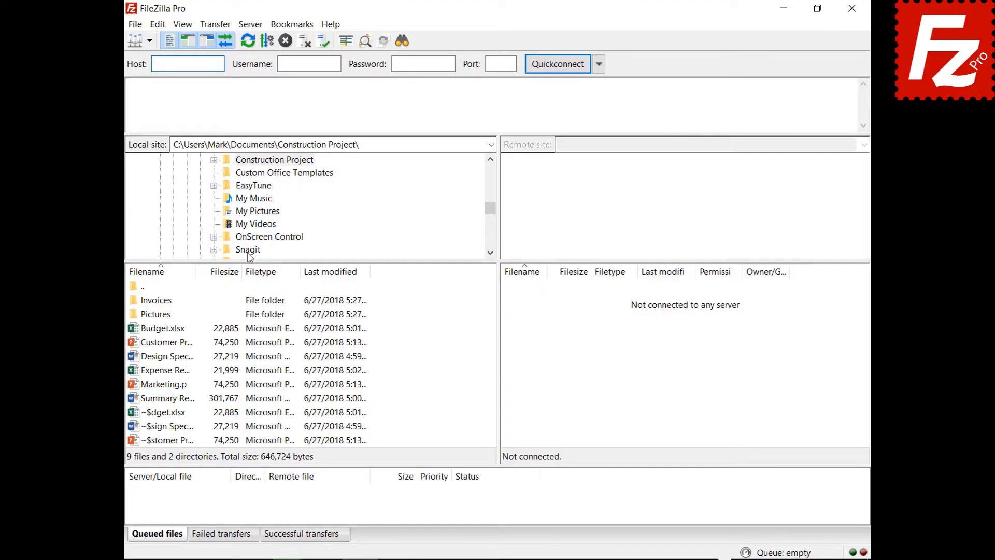
pyautogui.click(149, 41)
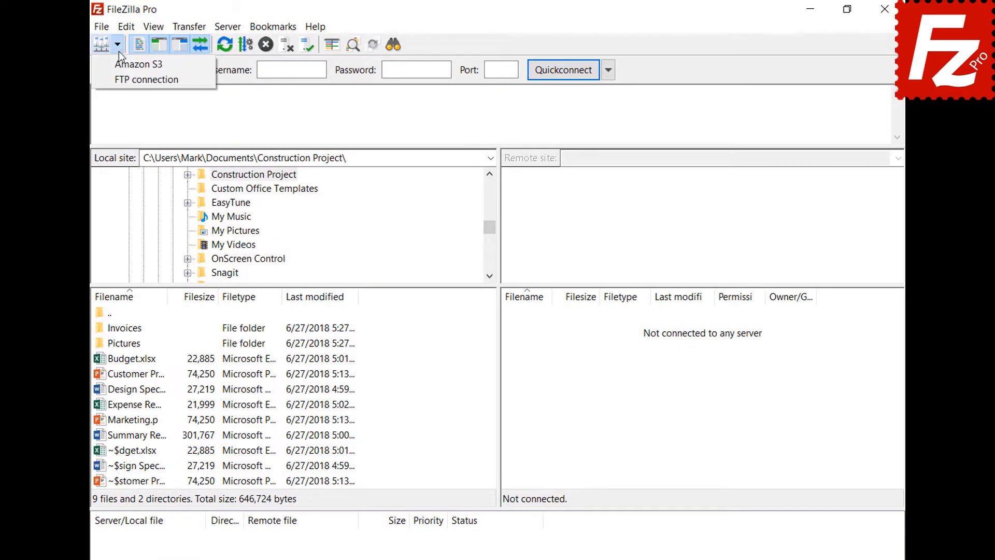
pyautogui.click(140, 80)
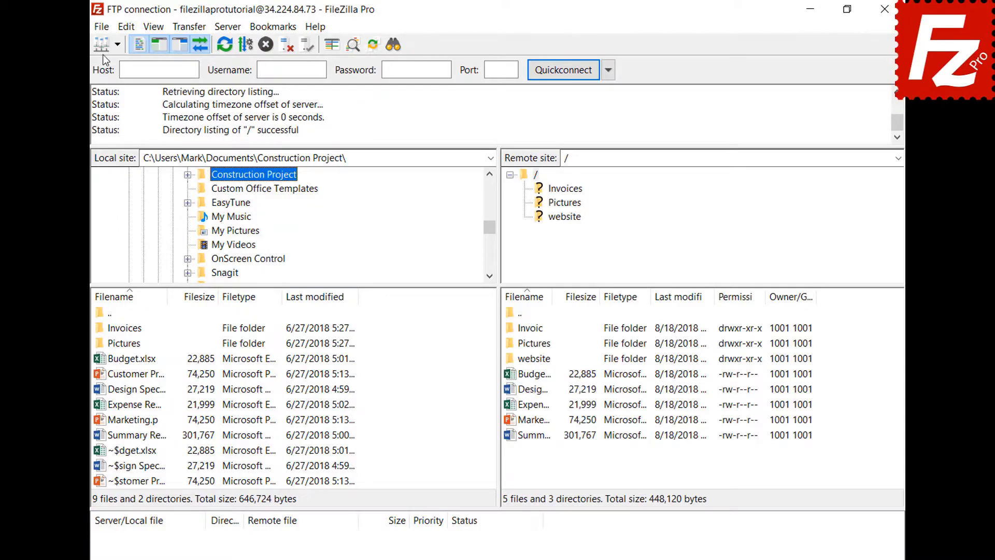
# Open a new tab and connect it to the saved Amazon S3 site
pyautogui.click(102, 28)
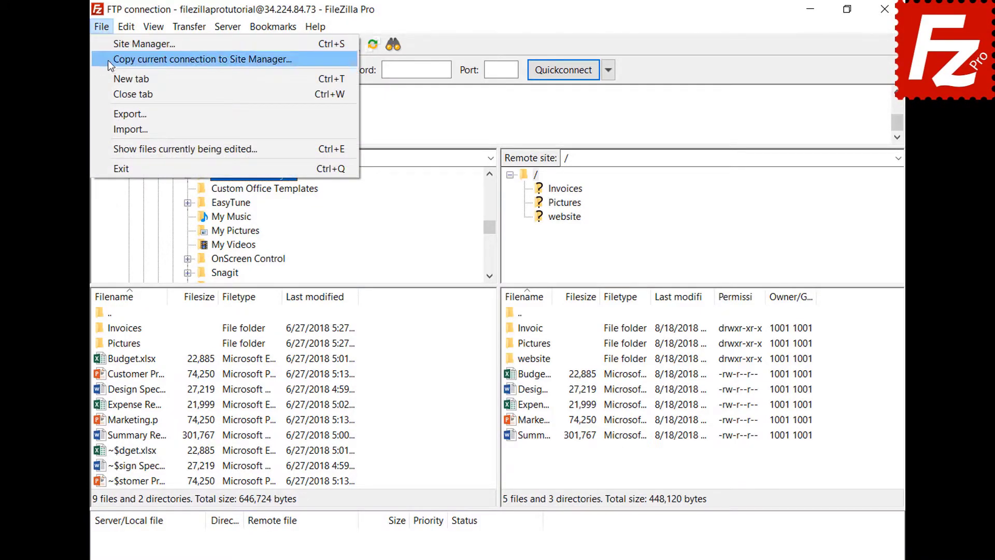
pyautogui.click(111, 74)
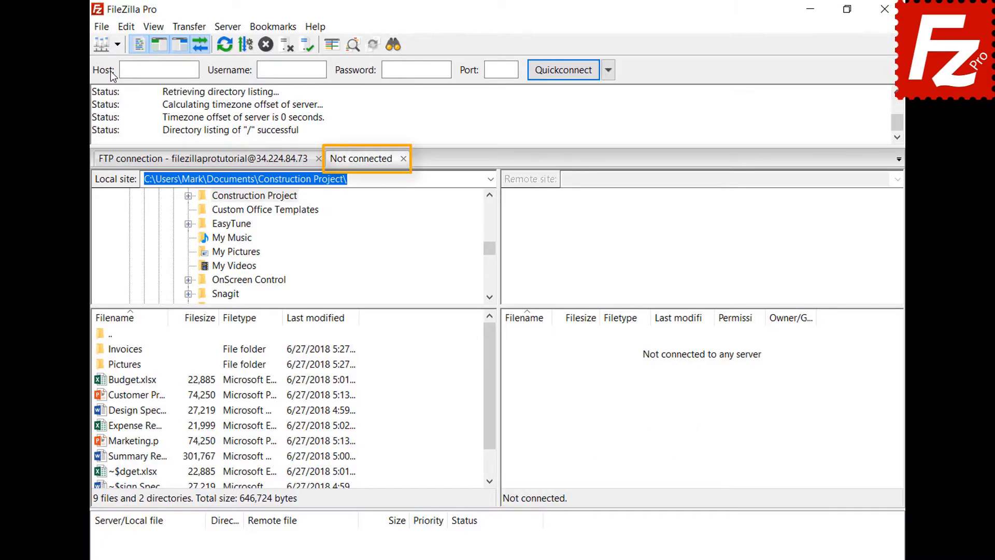
pyautogui.click(240, 165)
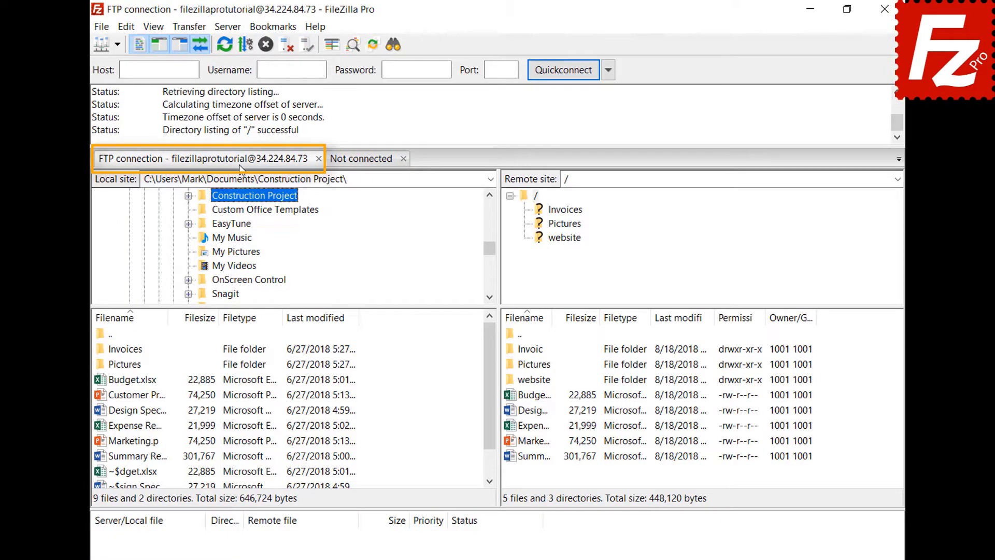
pyautogui.click(363, 161)
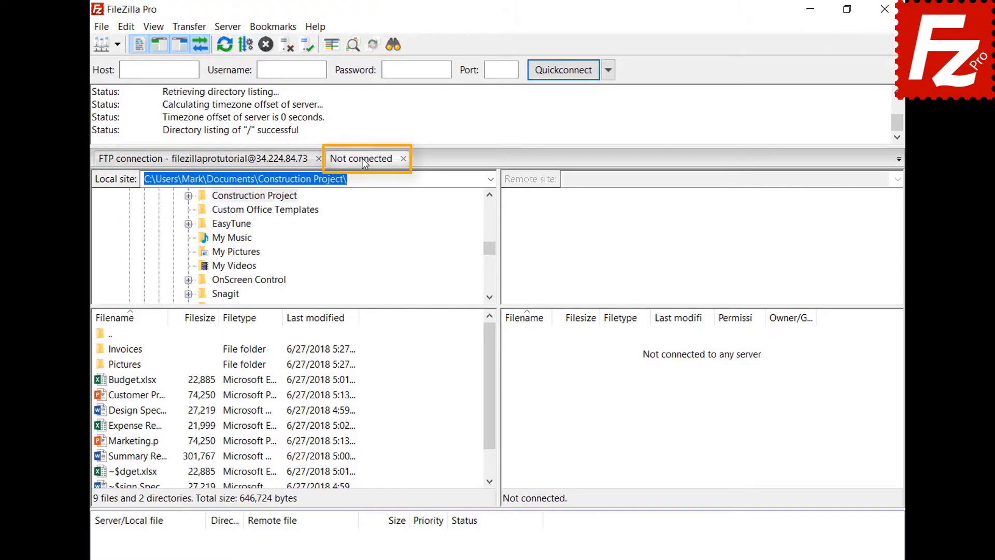
pyautogui.click(117, 45)
pyautogui.click(118, 61)
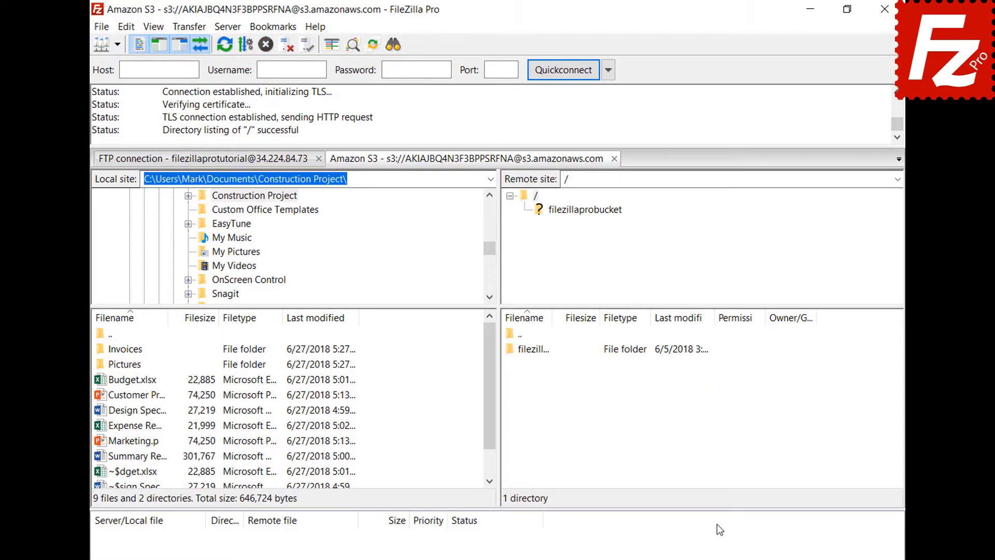
# Switch between the FTP and Amazon S3 tabs to compare their listings
pyautogui.click(251, 161)
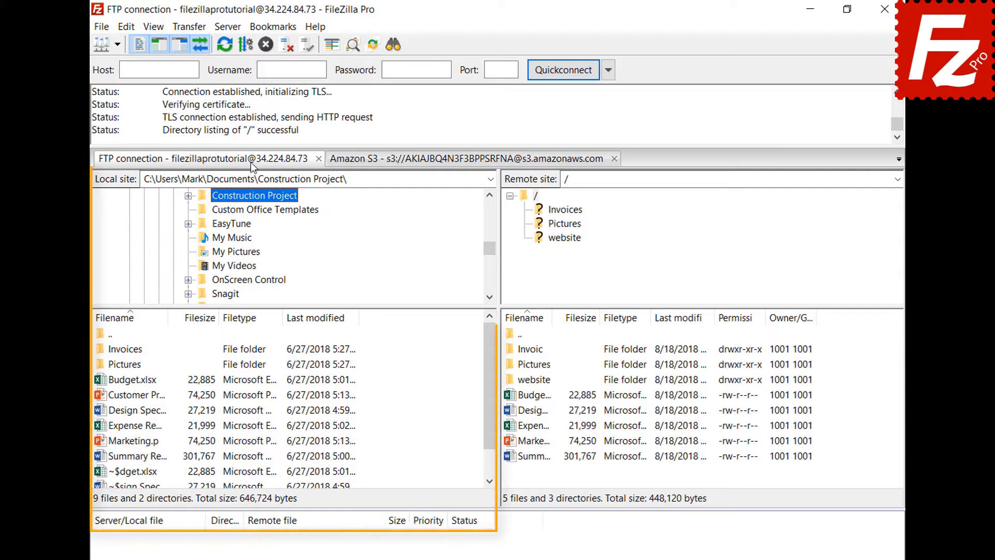
pyautogui.click(435, 164)
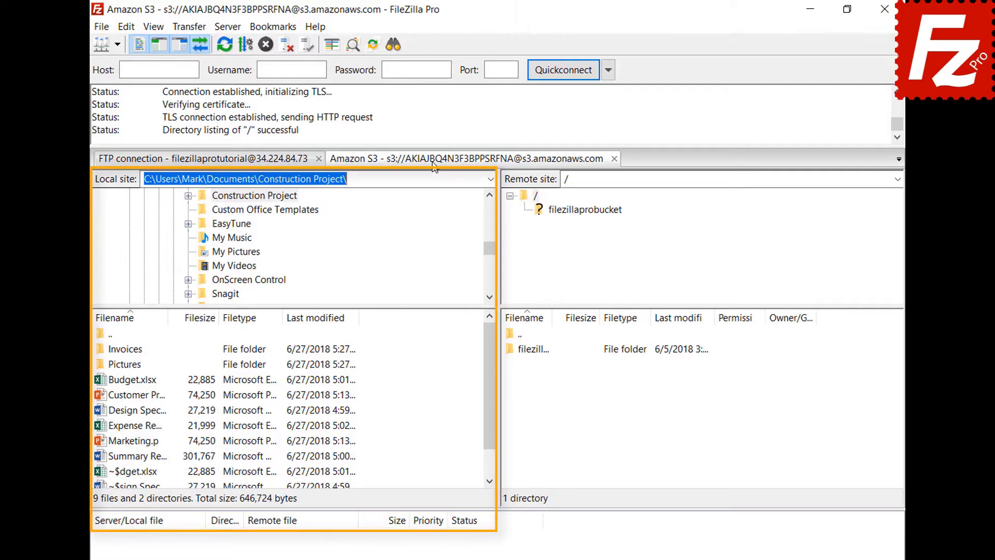
pyautogui.click(128, 26)
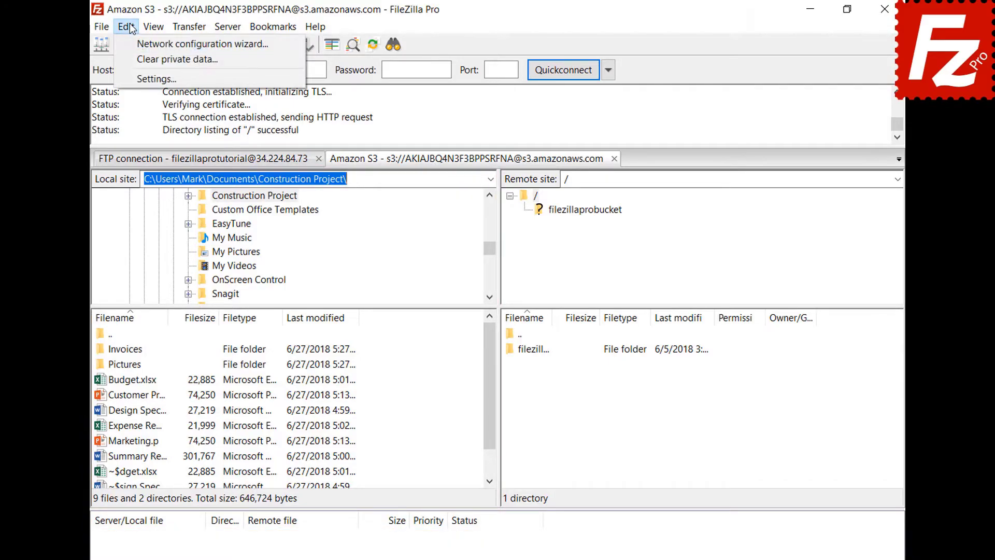
# Set startup to restore tabs and reconnect, then relaunch and close the restored Amazon S3 tab
pyautogui.click(140, 78)
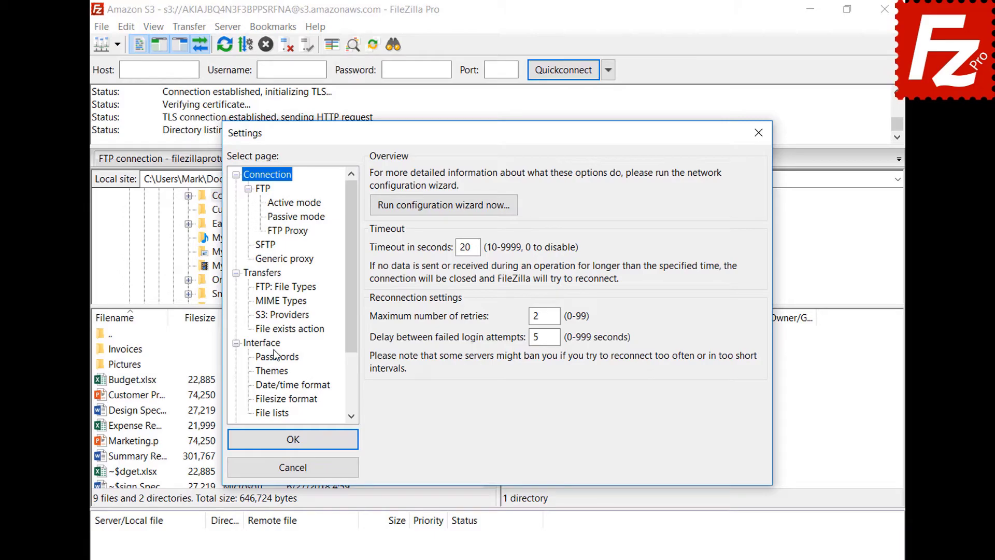
pyautogui.click(276, 342)
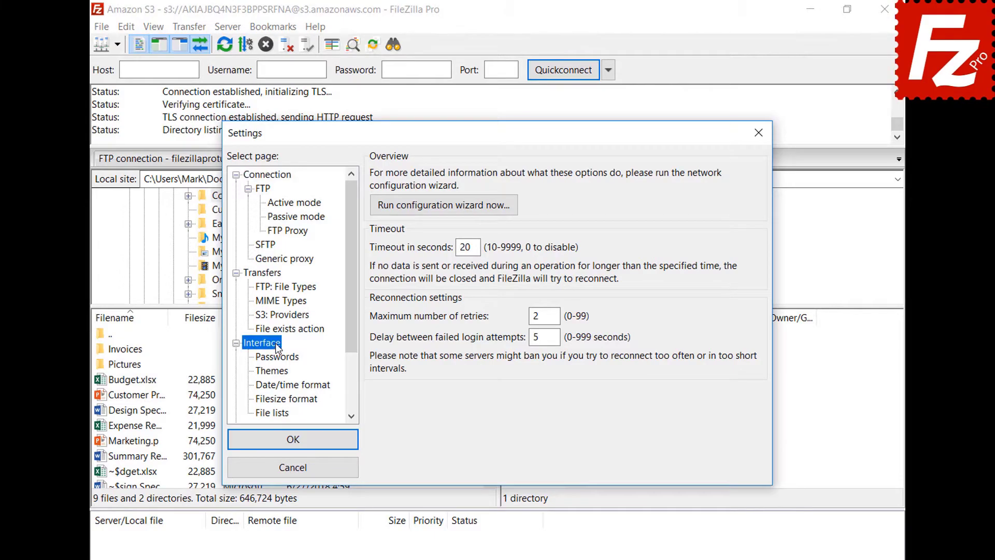
pyautogui.click(377, 361)
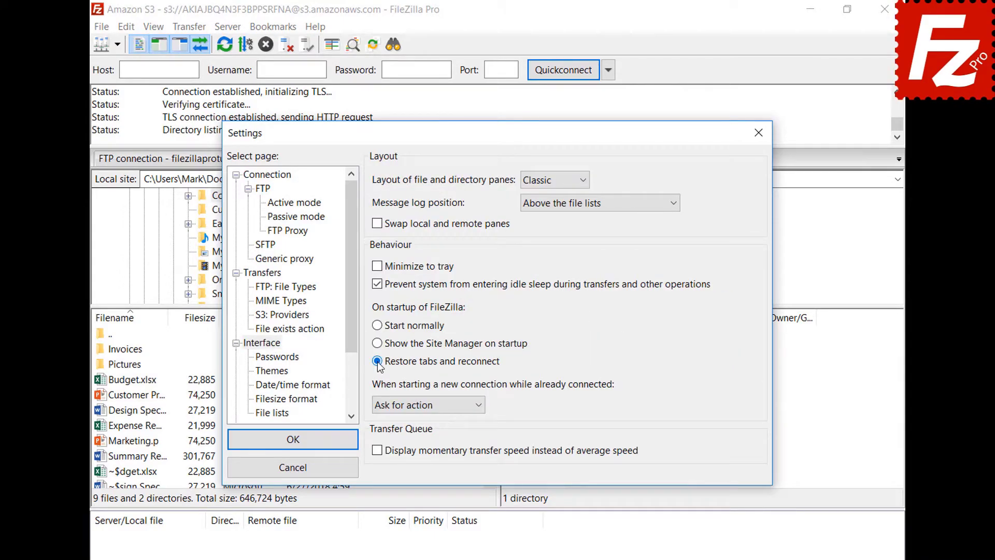
pyautogui.click(299, 441)
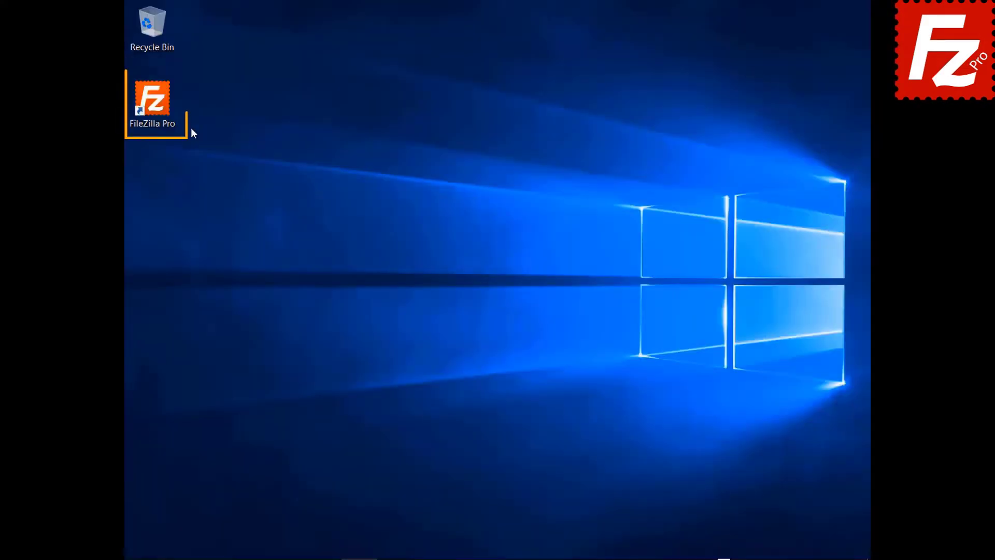
pyautogui.doubleClick(151, 107)
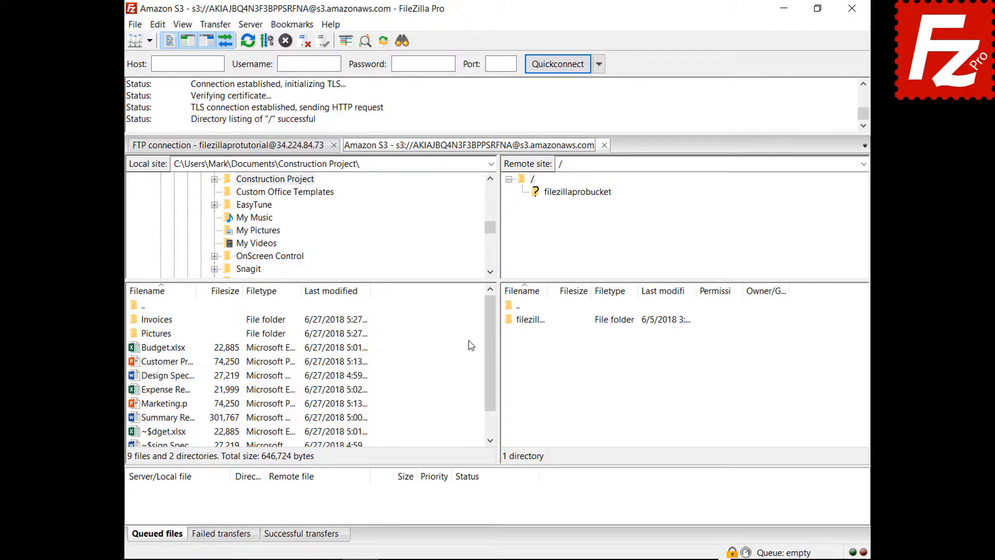
pyautogui.click(605, 145)
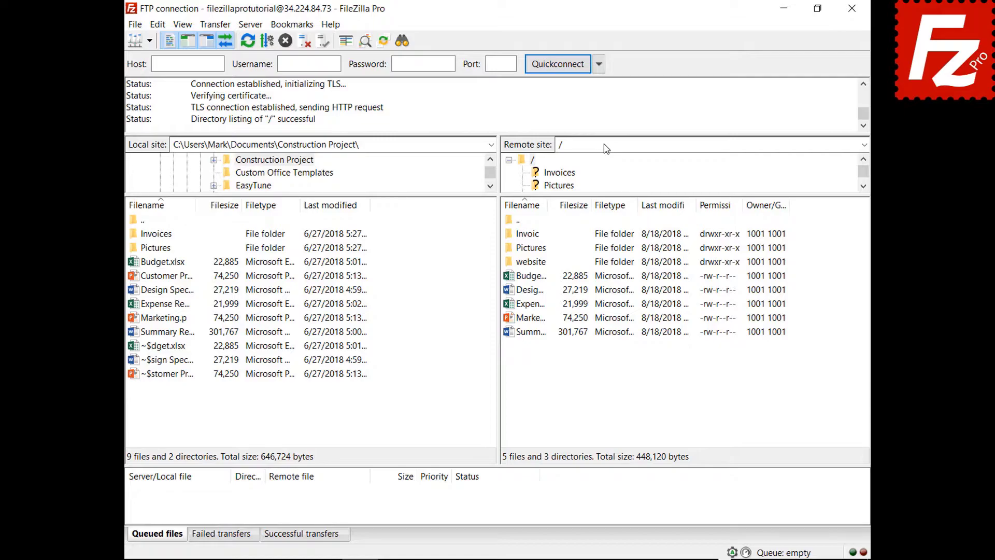
# Set new connections to open in a new tab, then connect to the Amazon S3 site
pyautogui.click(158, 24)
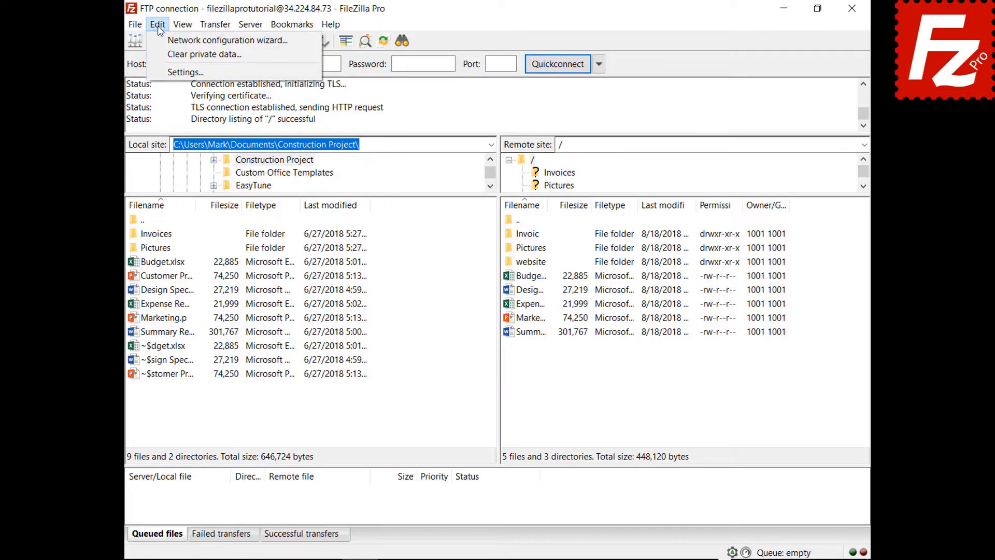
pyautogui.click(171, 72)
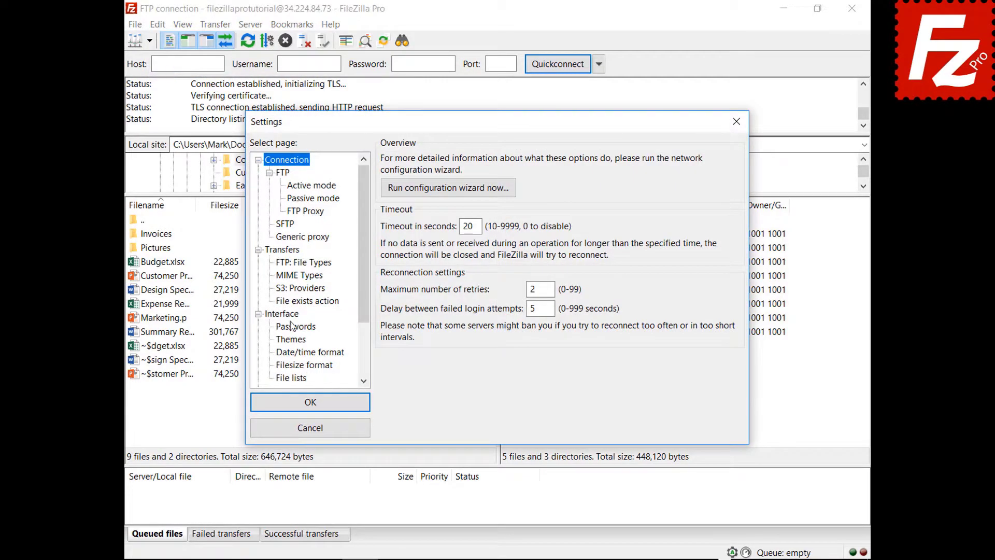
pyautogui.click(290, 315)
pyautogui.click(481, 371)
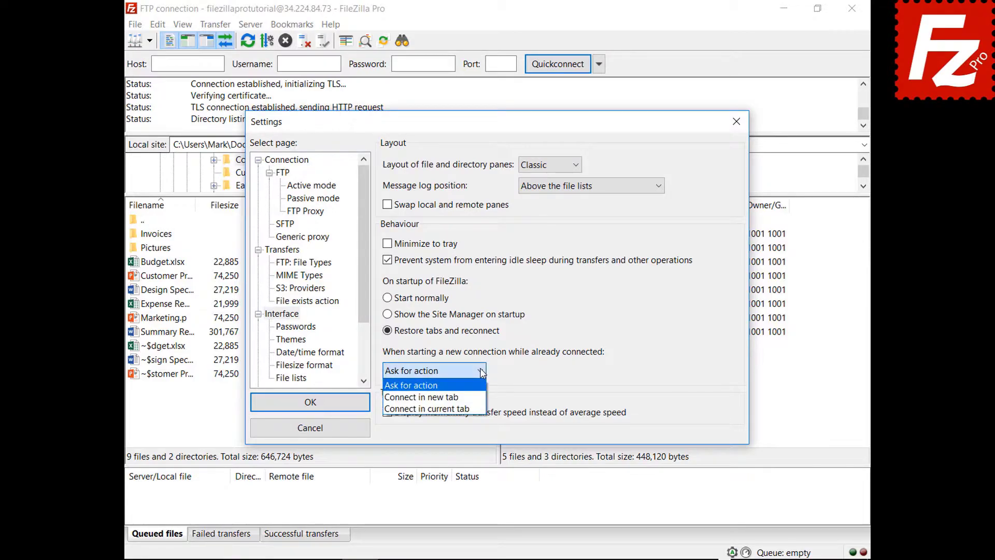
pyautogui.click(469, 397)
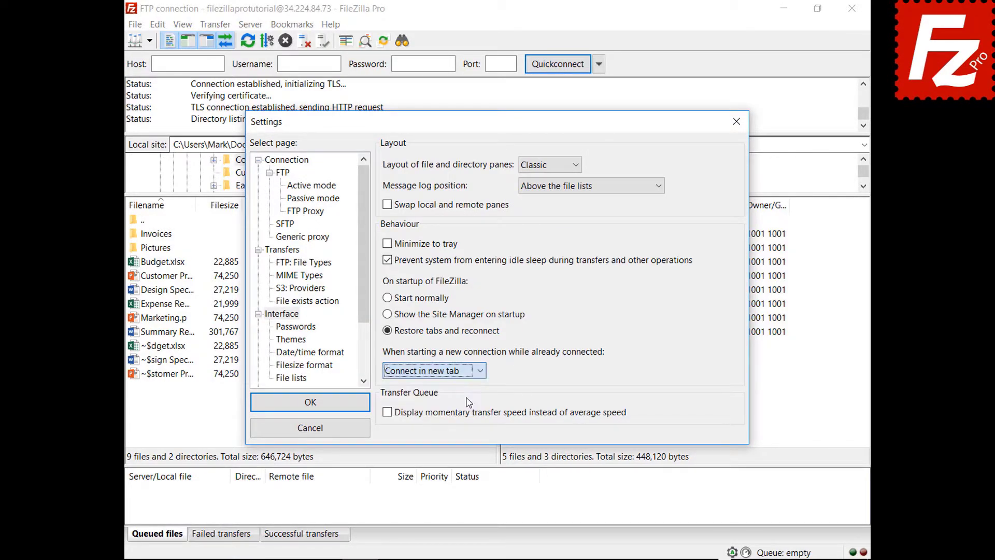
pyautogui.click(311, 404)
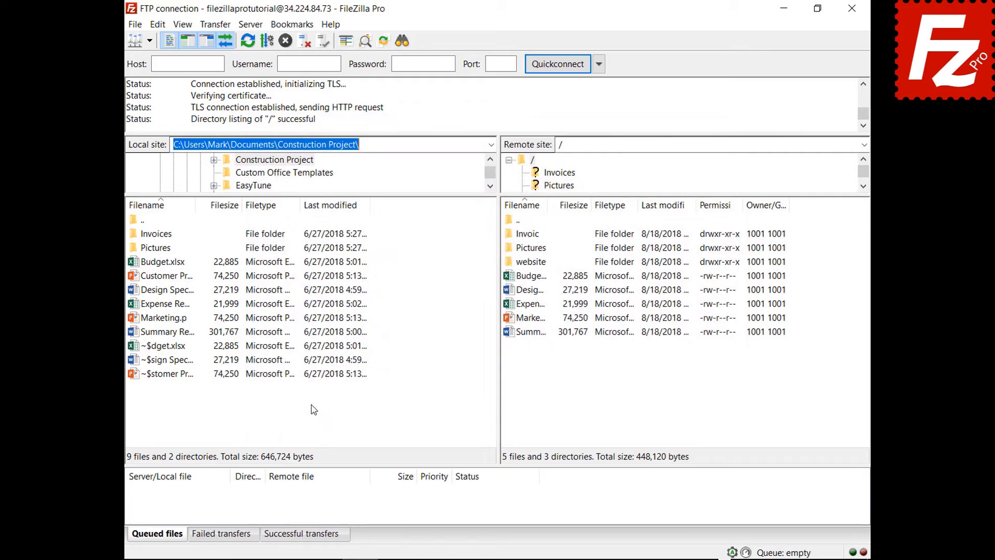
pyautogui.click(151, 42)
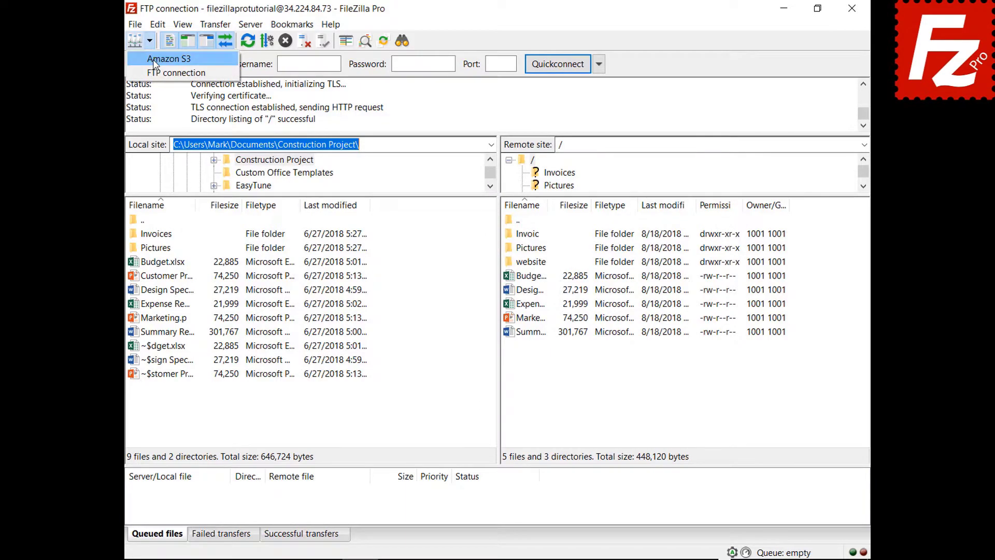
pyautogui.click(153, 59)
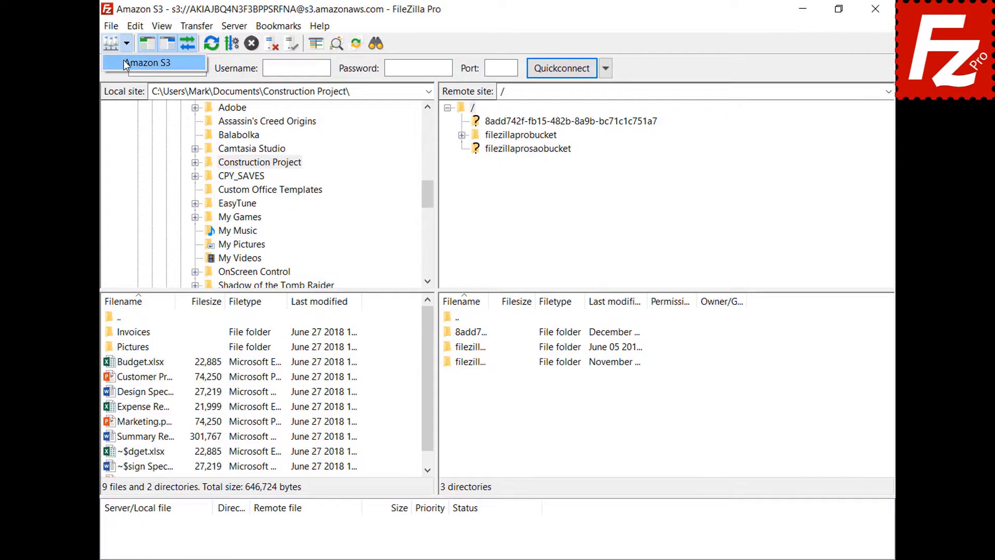
# Open filezillaprobucket on Amazon S3 and open README.TXT for editing
pyautogui.click(124, 61)
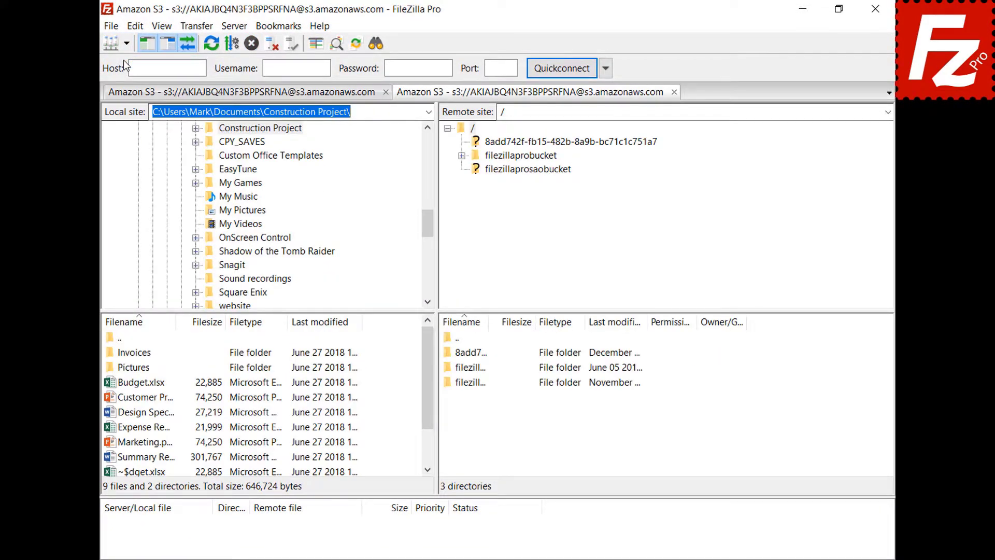
pyautogui.click(527, 157)
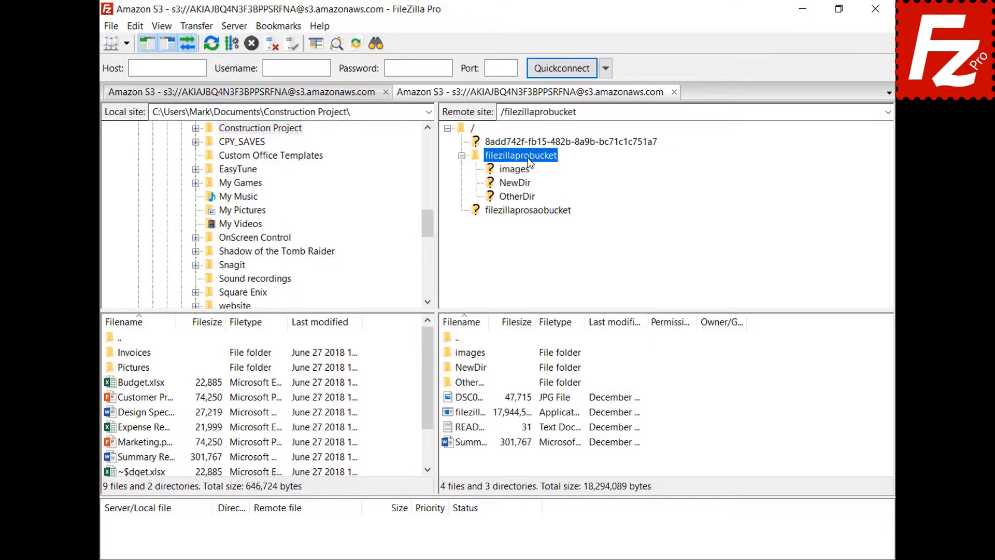
pyautogui.rightClick(467, 430)
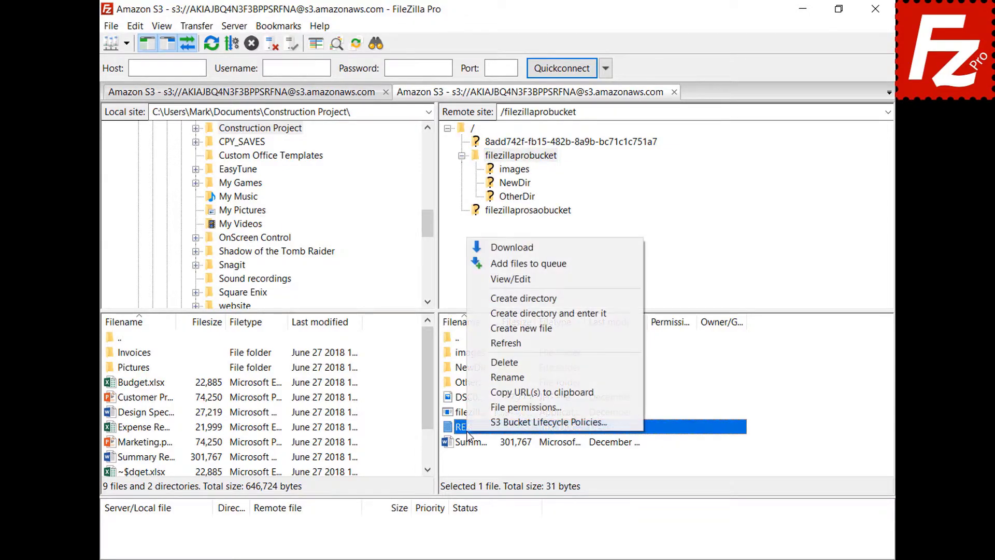
pyautogui.click(513, 282)
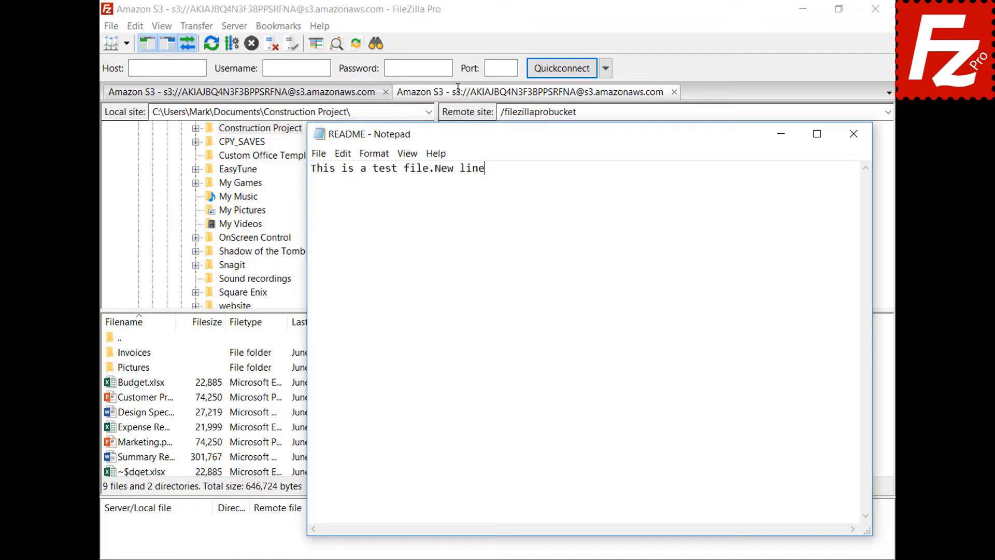
# Add a 'New line' line to README.TXT, save it, and upload it back to the bucket
pyautogui.press('Return')
pyautogui.write('New line')
pyautogui.click(855, 140)
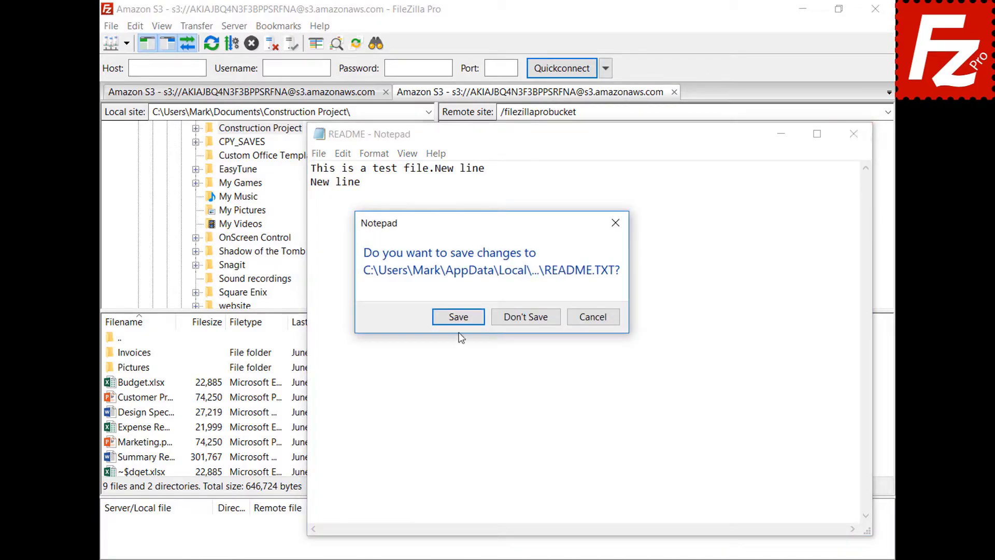
pyautogui.click(459, 318)
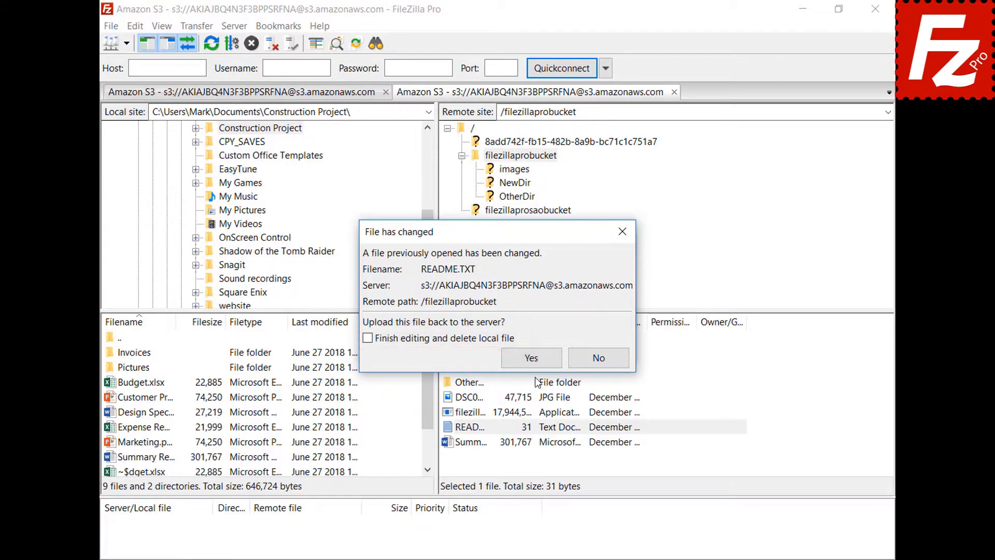
pyautogui.click(540, 361)
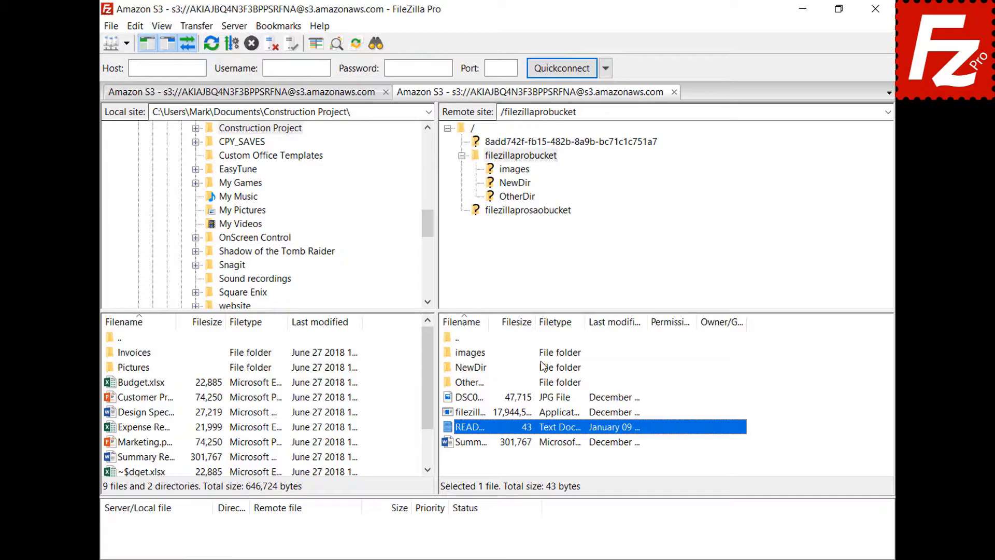
pyautogui.click(109, 26)
pyautogui.click(131, 145)
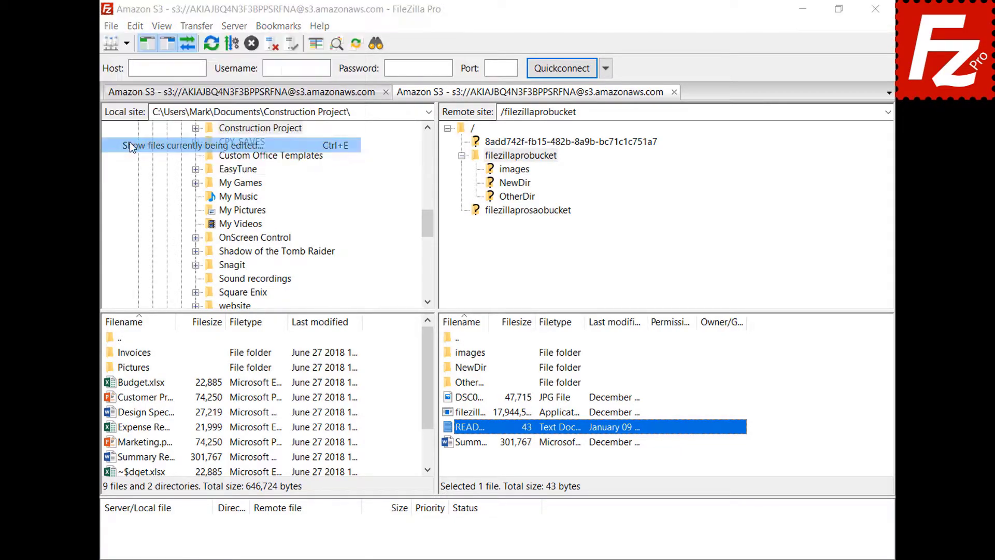
pyautogui.click(465, 249)
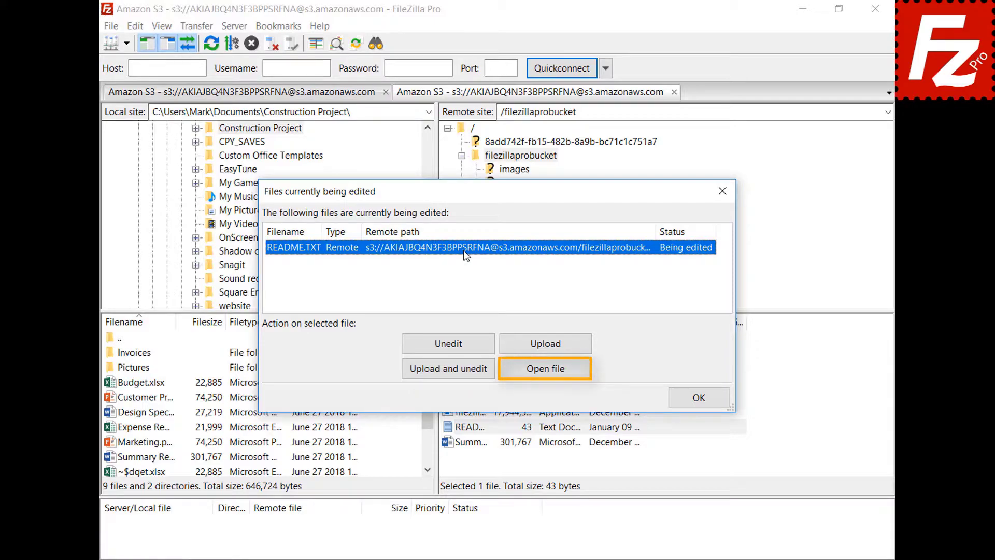
pyautogui.click(701, 397)
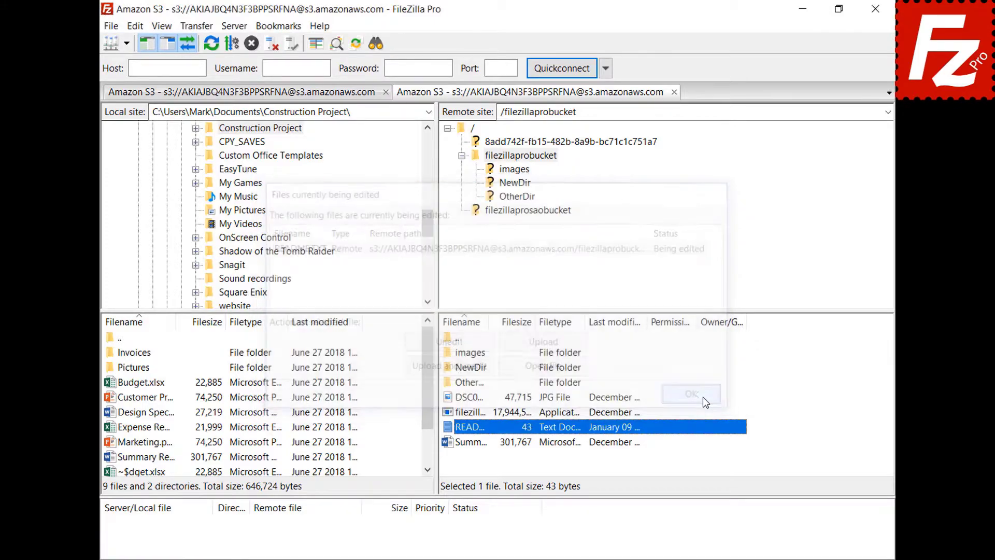
pyautogui.click(136, 26)
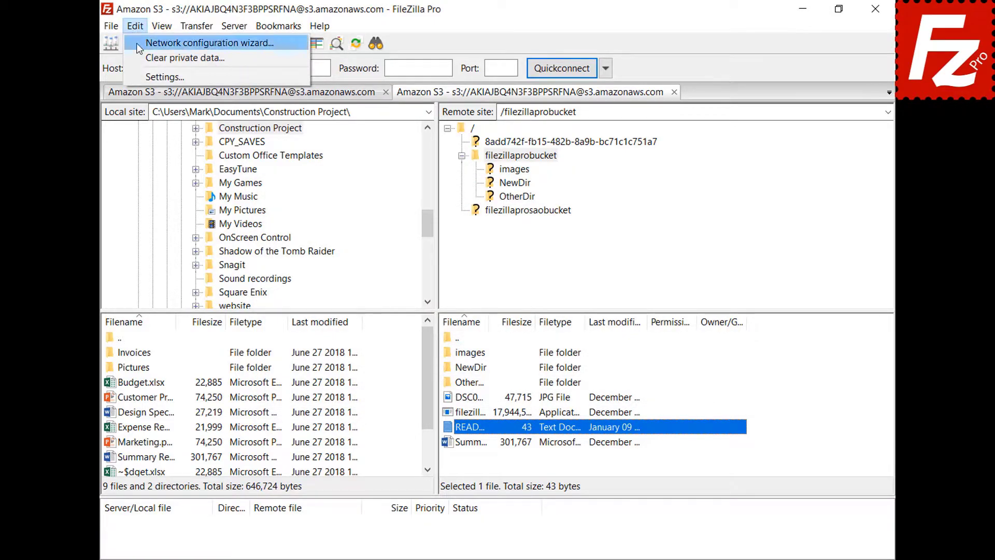
# Add a filetype association opening jpg files with C:\Windows\system32\mspaint.exe
pyautogui.click(141, 78)
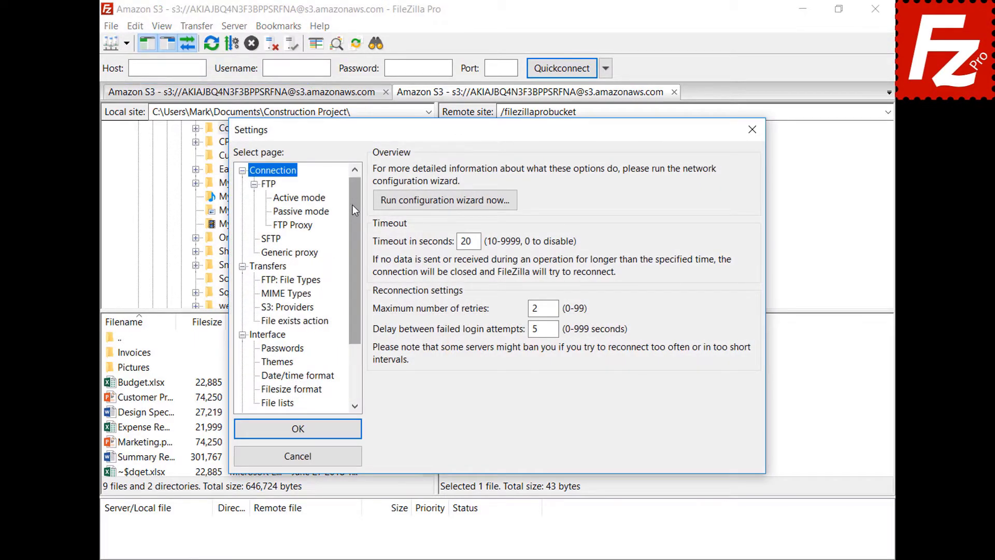
pyautogui.scroll(-3, 352, 205)
pyautogui.click(257, 351)
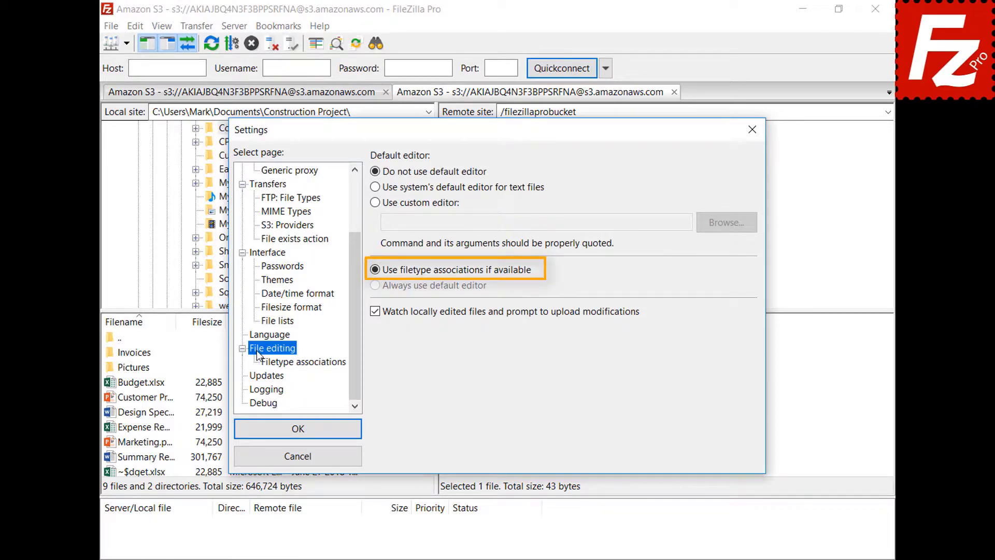
pyautogui.click(311, 362)
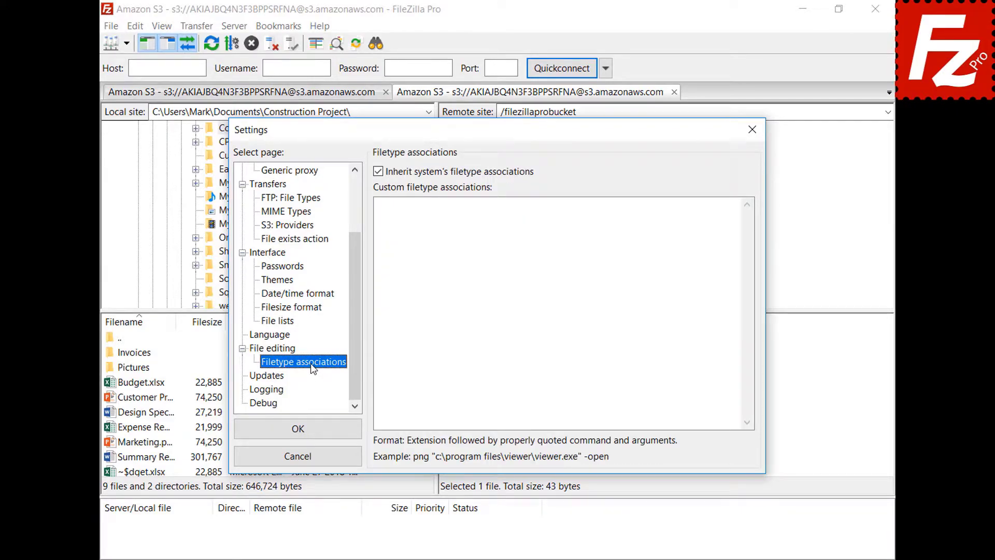
pyautogui.click(718, 217)
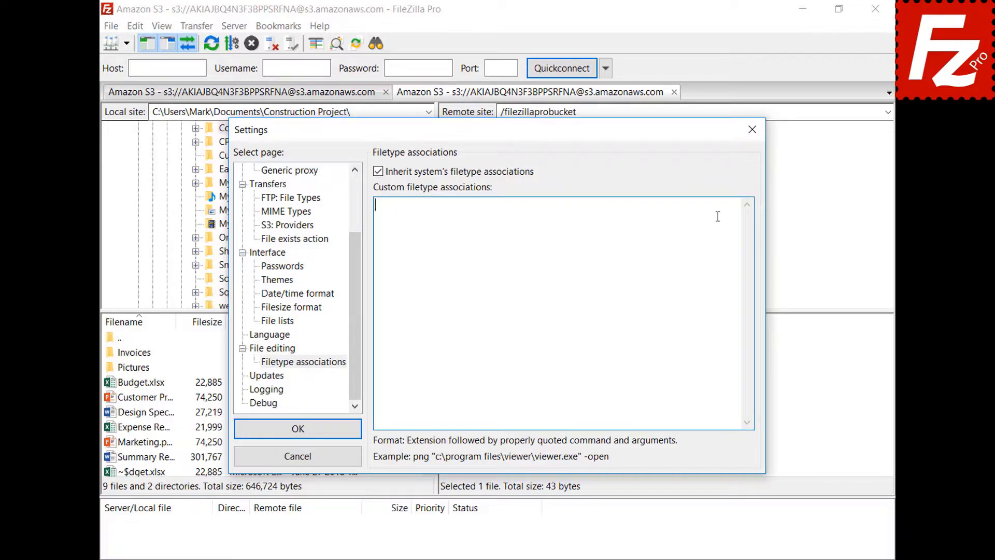
pyautogui.write('jpg "C:\\Windows\\system32\\mspaint.exe"')
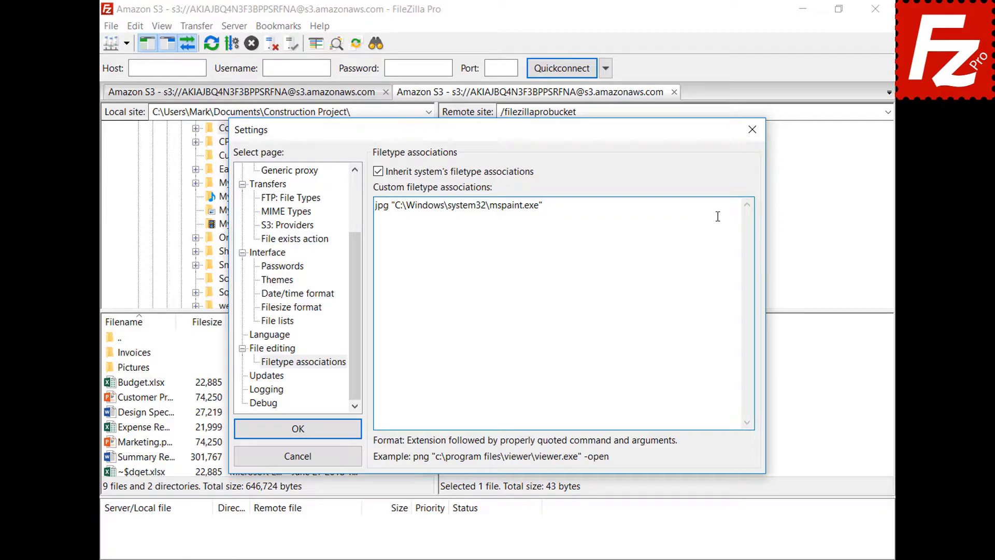
pyautogui.click(244, 436)
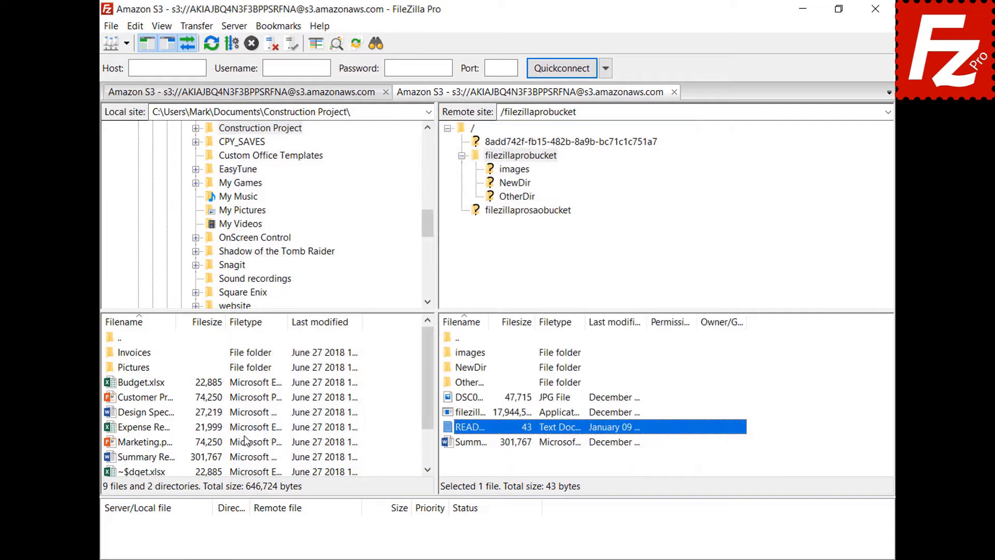
# Open the remote DSC00079 JPG in Paint via View/Edit, then close Paint
pyautogui.rightClick(449, 398)
pyautogui.click(465, 439)
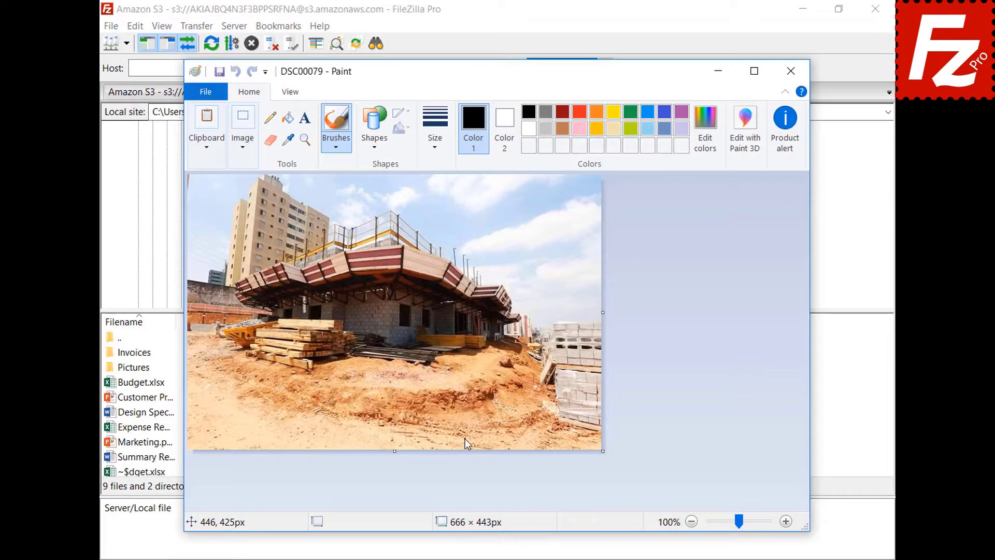
pyautogui.click(791, 71)
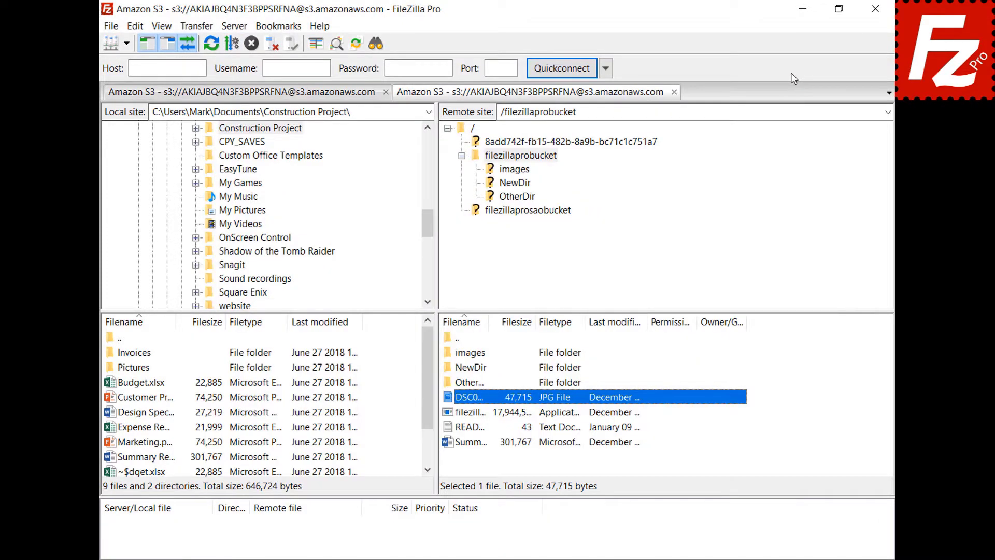
pyautogui.click(135, 26)
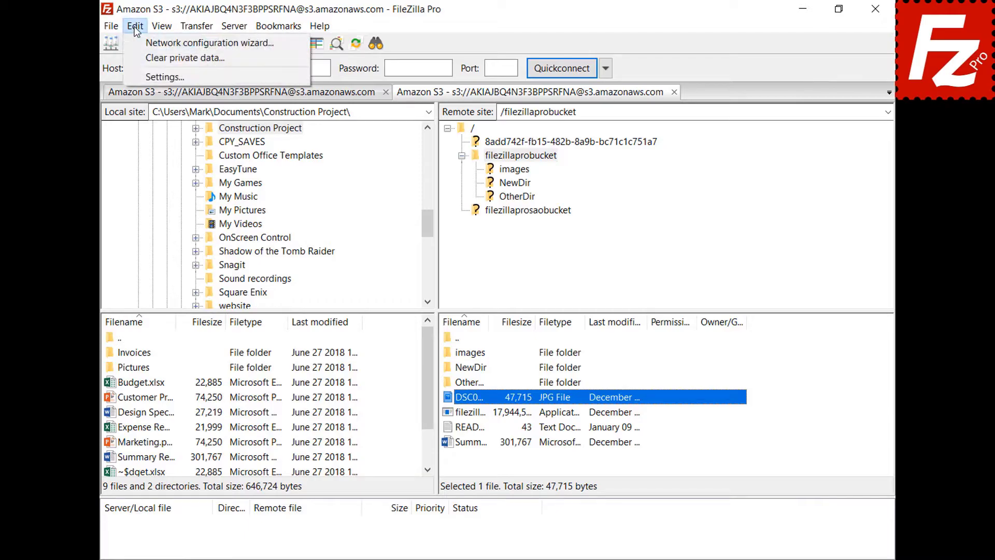
# Open Settings and scroll the page list to review the File editing page
pyautogui.click(144, 76)
pyautogui.moveTo(353, 185); pyautogui.dragTo(356, 241)
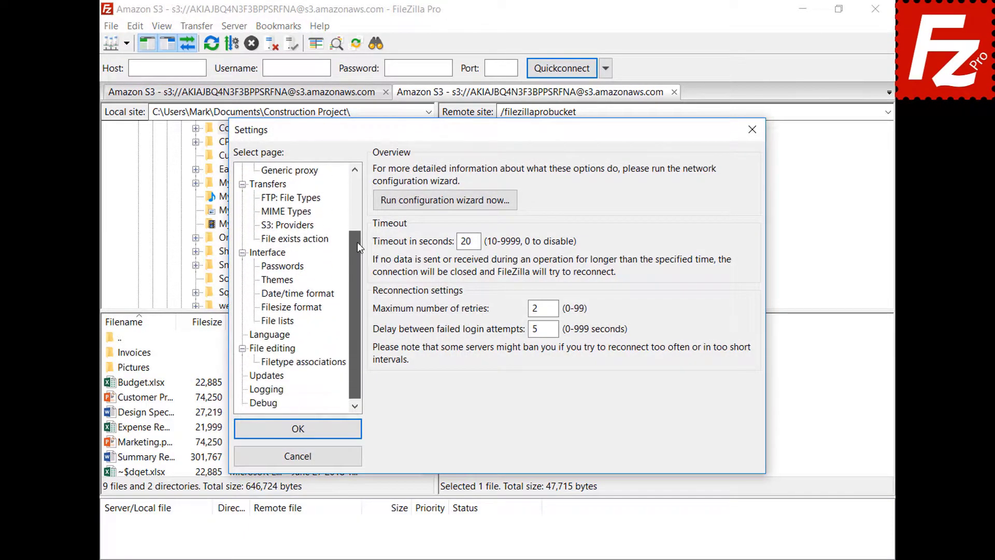
pyautogui.click(256, 349)
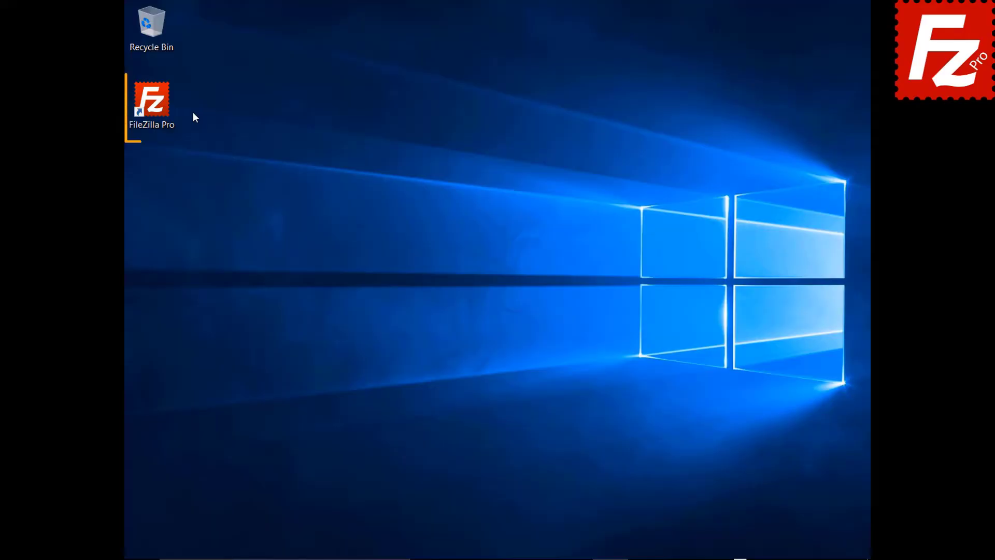
# Relaunch FileZilla Pro, connect to the saved FTP site, and start a new bookmark
pyautogui.doubleClick(155, 106)
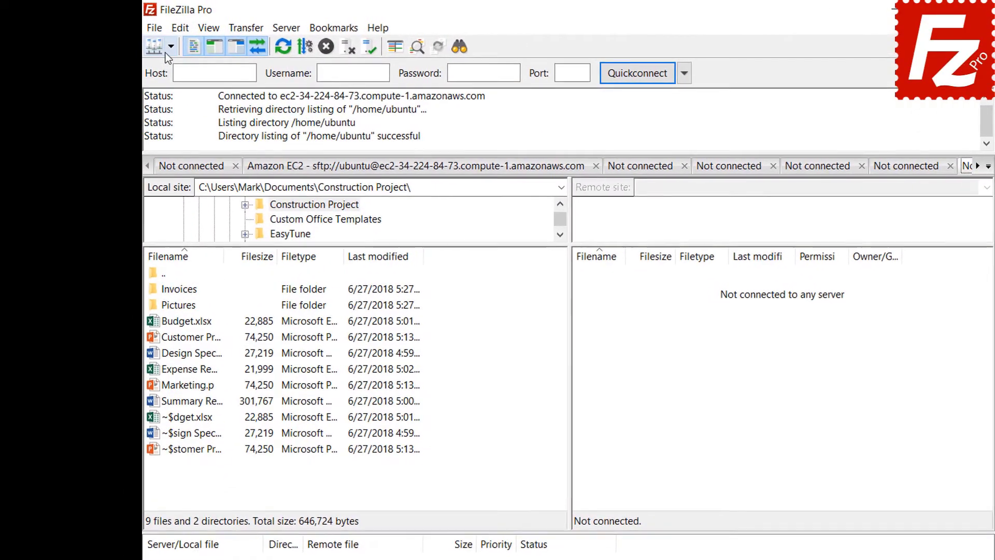
pyautogui.click(149, 40)
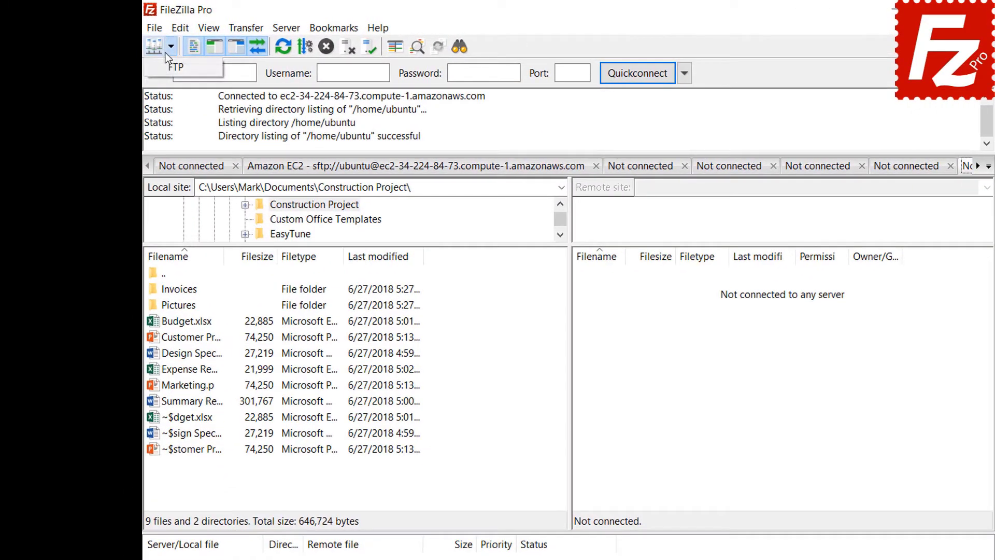
pyautogui.click(174, 67)
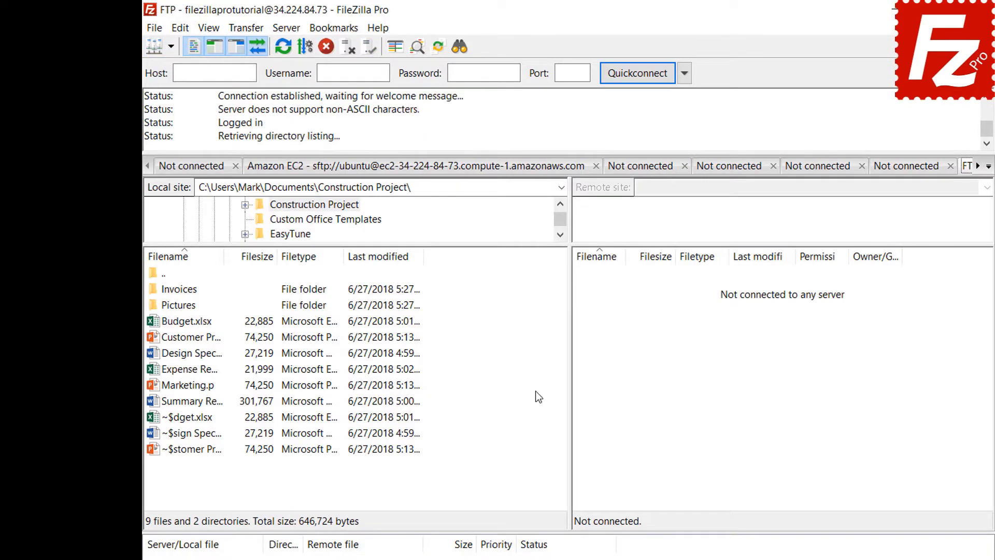
pyautogui.click(336, 33)
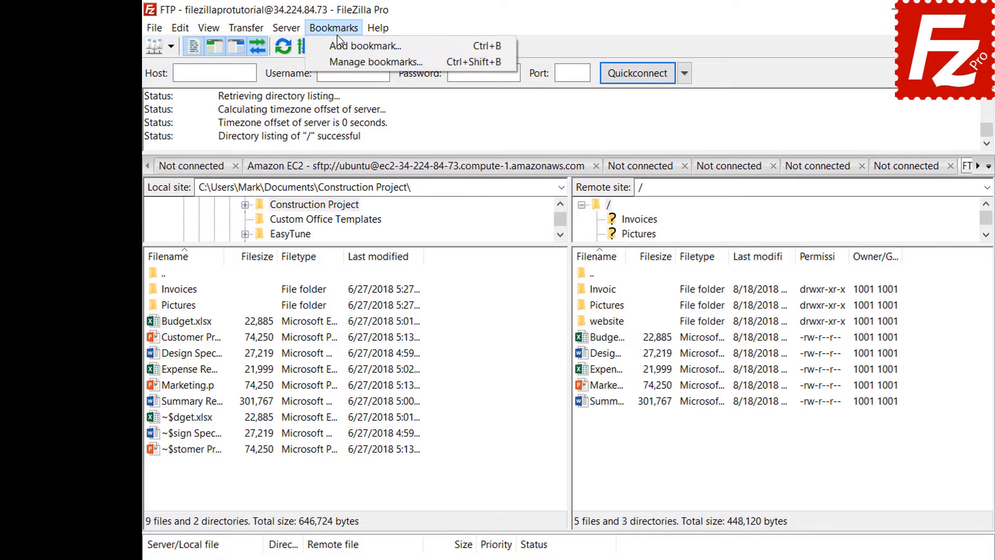
pyautogui.click(338, 47)
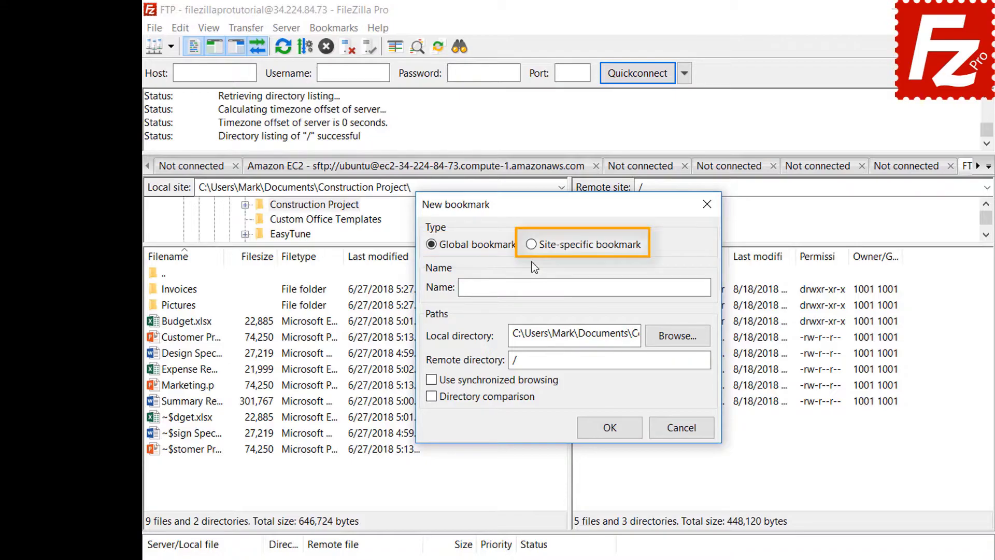
# Create site-specific bookmark FTP-Pictures linking the local Pictures folder to remote /Pictures
pyautogui.click(533, 247)
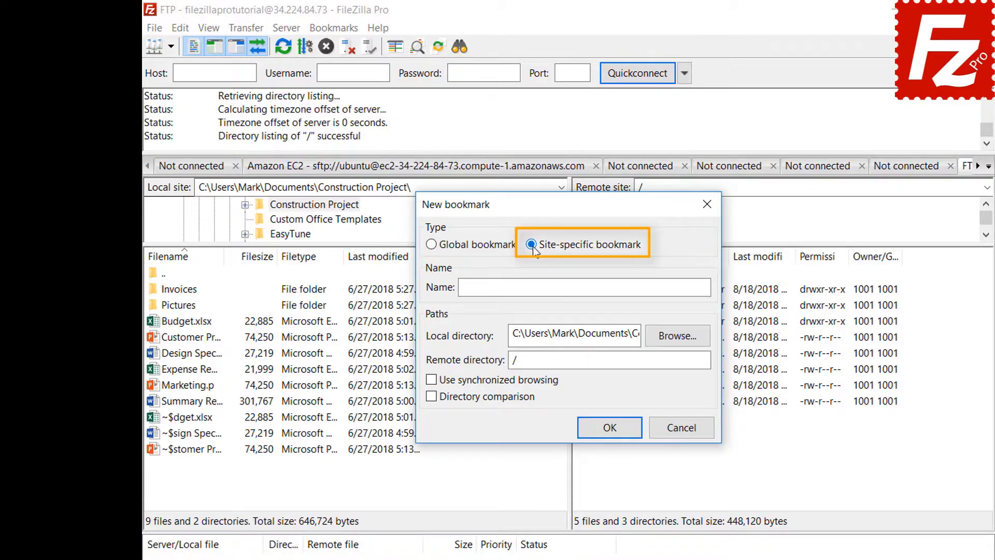
pyautogui.click(659, 285)
pyautogui.write('FTP-')
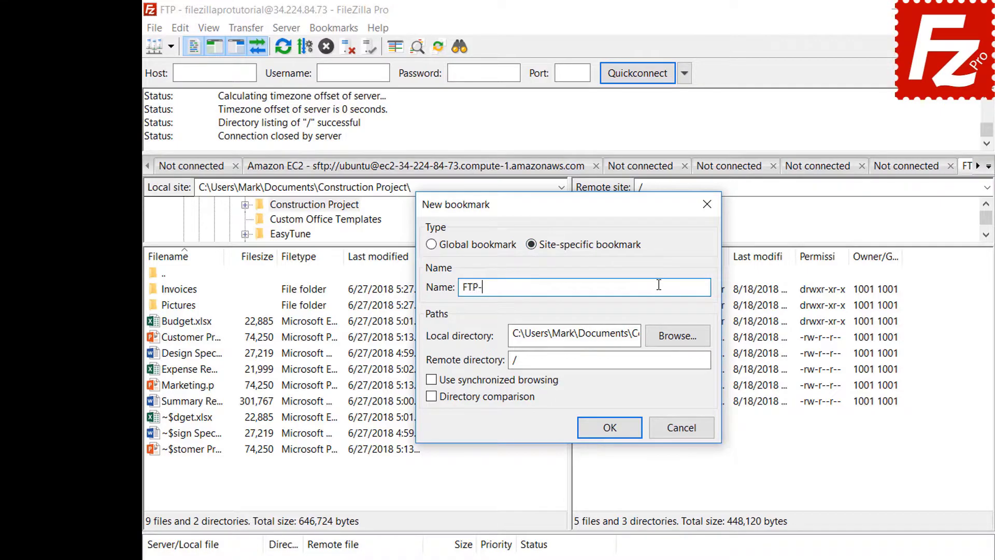
pyautogui.write('Pictures')
pyautogui.click(677, 336)
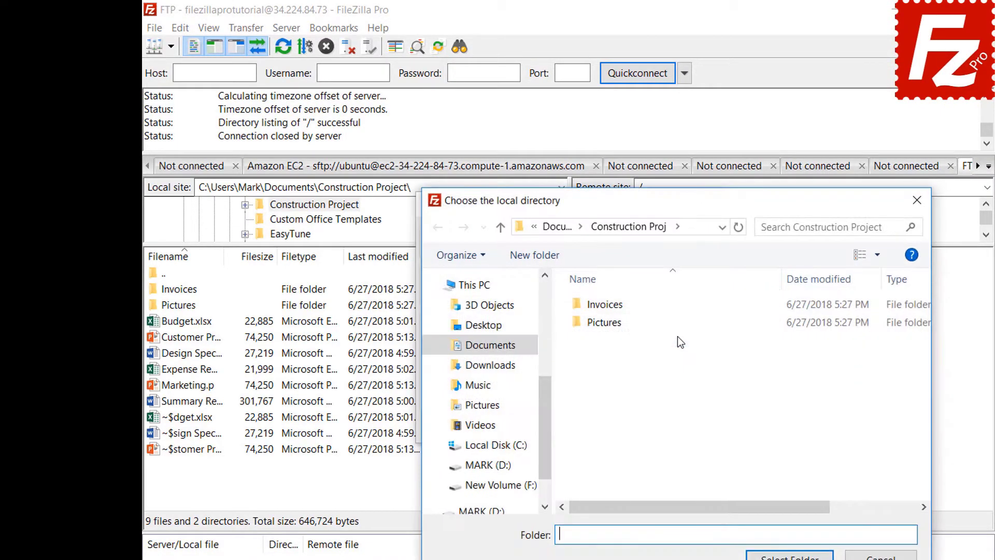
pyautogui.doubleClick(608, 325)
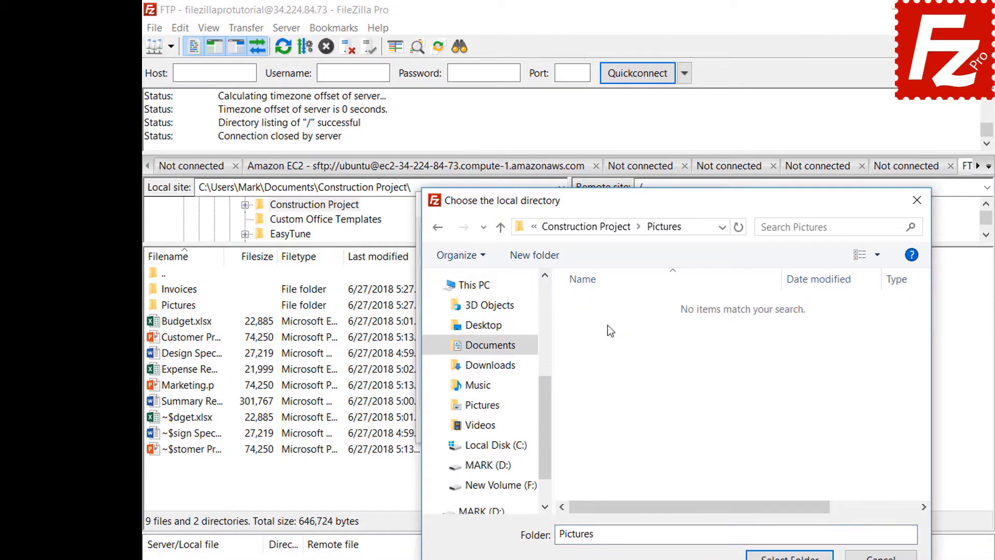
pyautogui.click(790, 556)
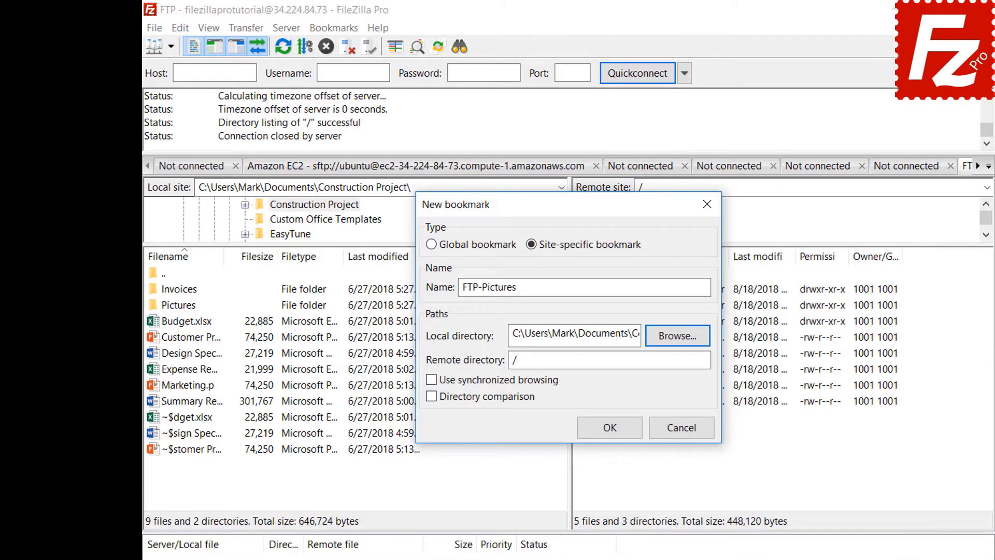
pyautogui.click(680, 365)
pyautogui.write('P')
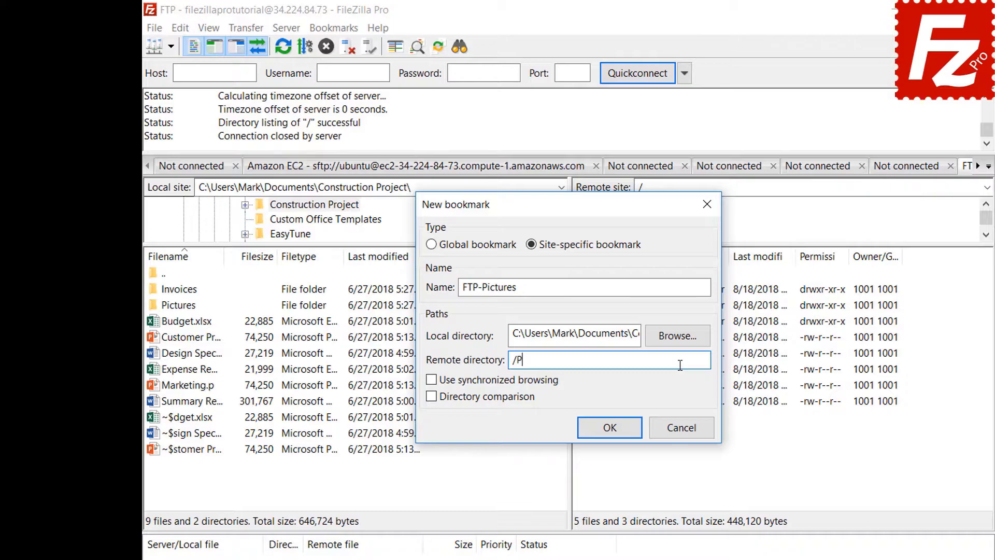
pyautogui.write('ictures')
pyautogui.click(618, 432)
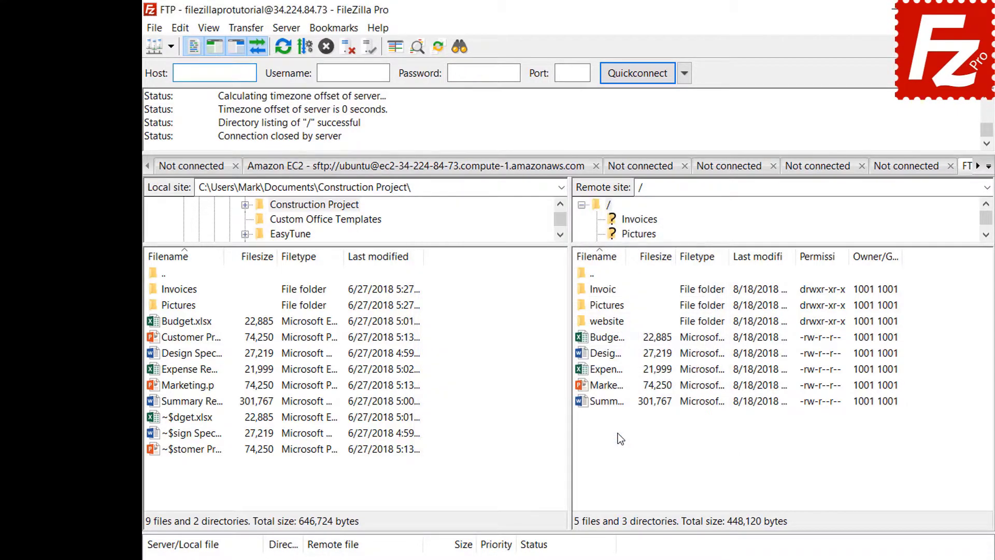
# Jump to the FTP-Pictures bookmark, then disconnect from the FTP server
pyautogui.click(336, 30)
pyautogui.click(336, 83)
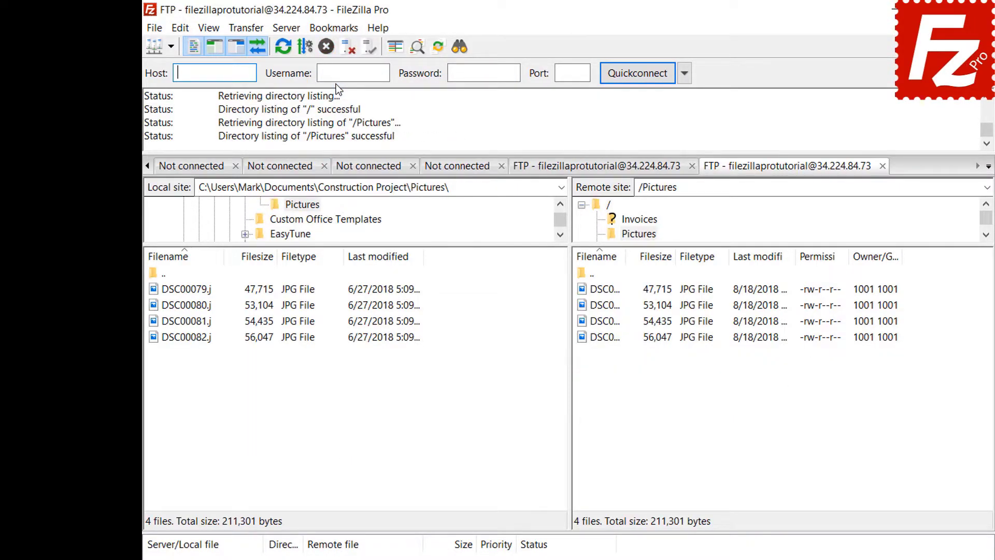
pyautogui.click(347, 51)
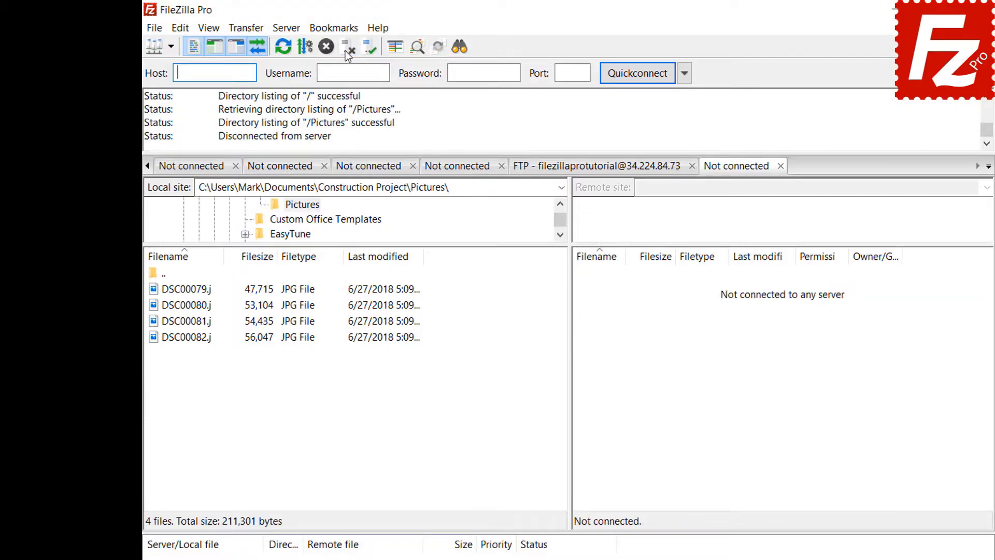
# Connect through the FTP-Pictures bookmark in the Site Manager
pyautogui.click(154, 29)
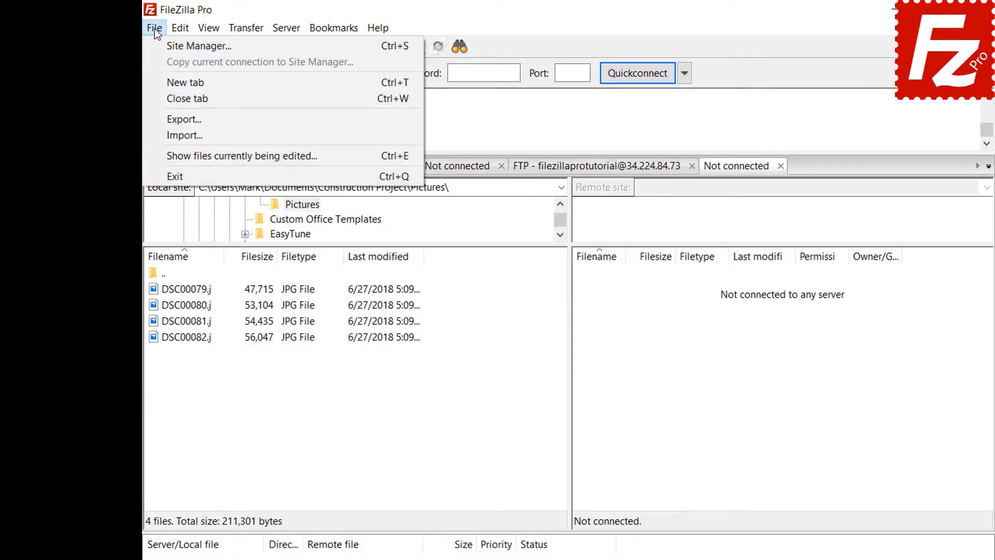
pyautogui.click(160, 46)
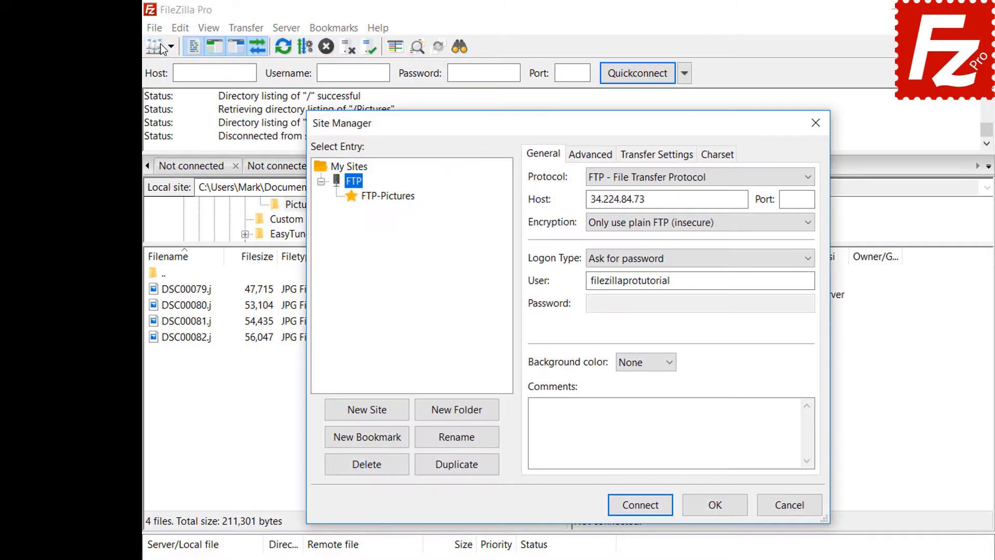
pyautogui.click(390, 198)
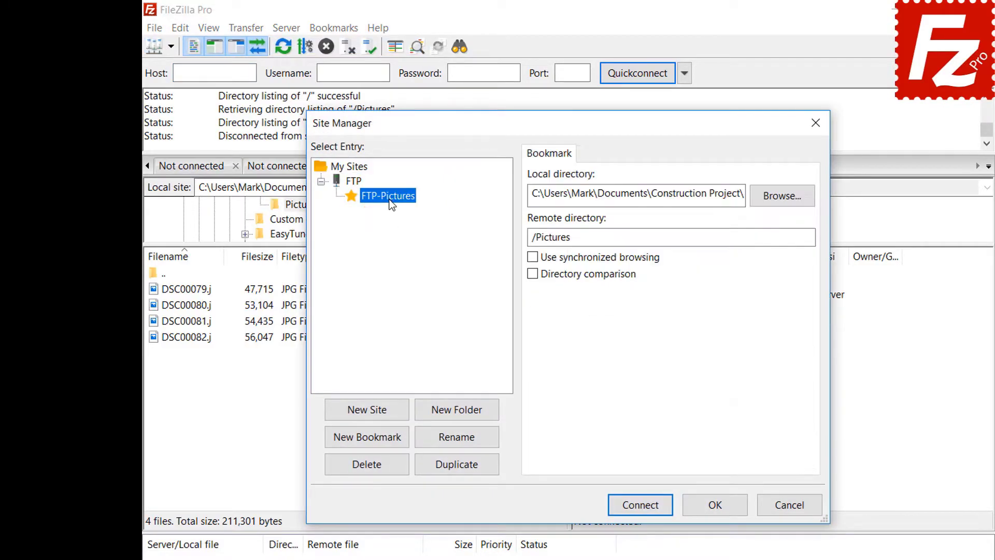
pyautogui.click(646, 507)
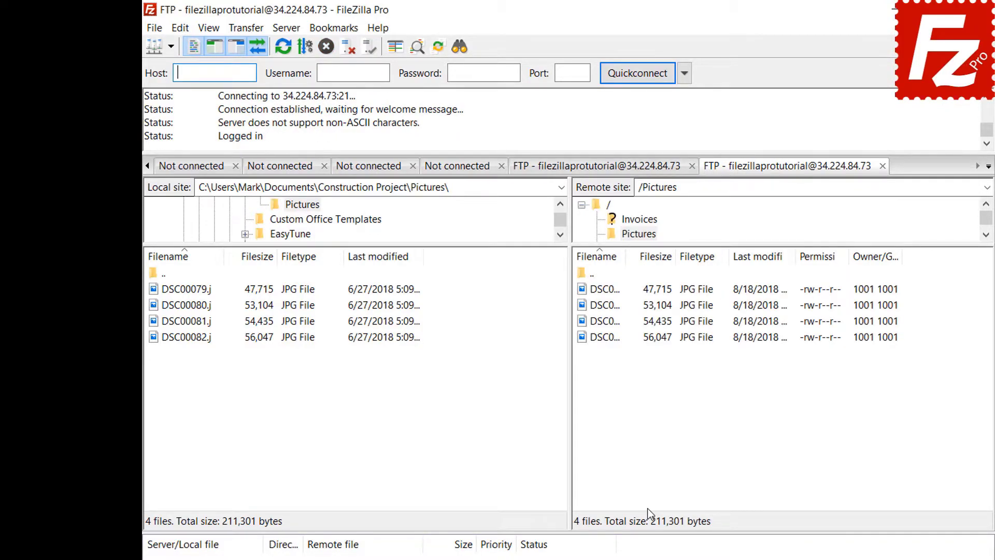
# Open the bookmark manager and review the FTP-Pictures bookmark's directories
pyautogui.click(334, 27)
pyautogui.click(343, 58)
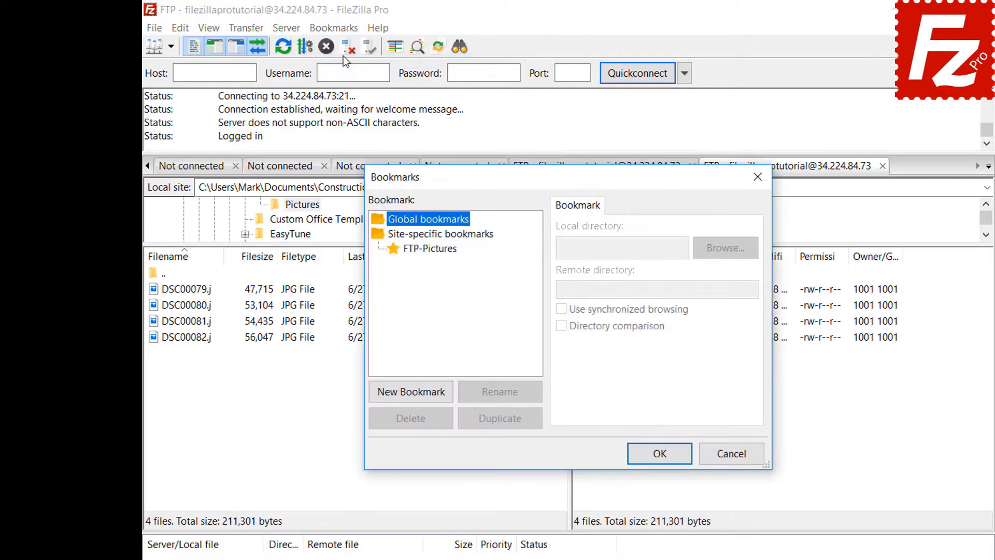
pyautogui.click(435, 249)
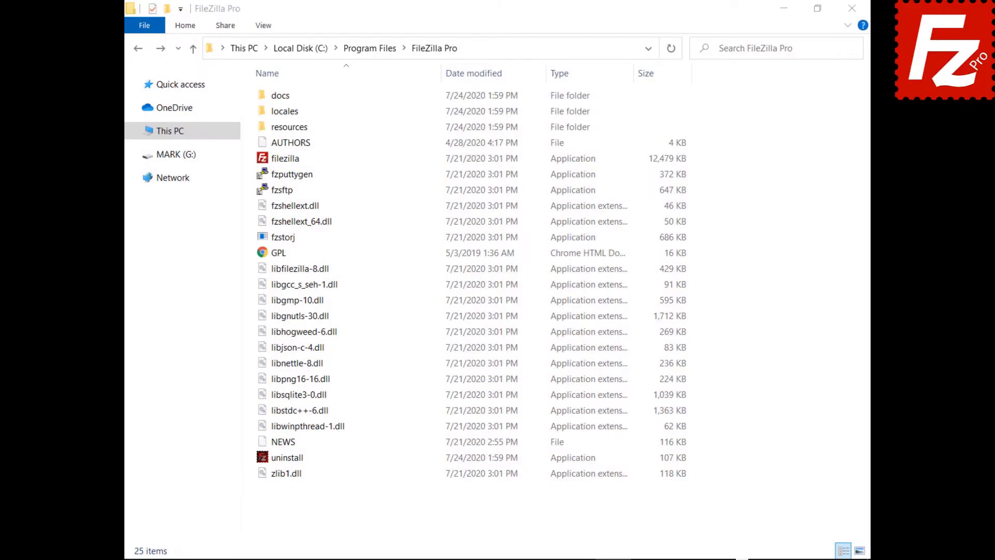
# Open fzdefaults.xml from the installation's docs folder in Notepad to read it
pyautogui.click(273, 100)
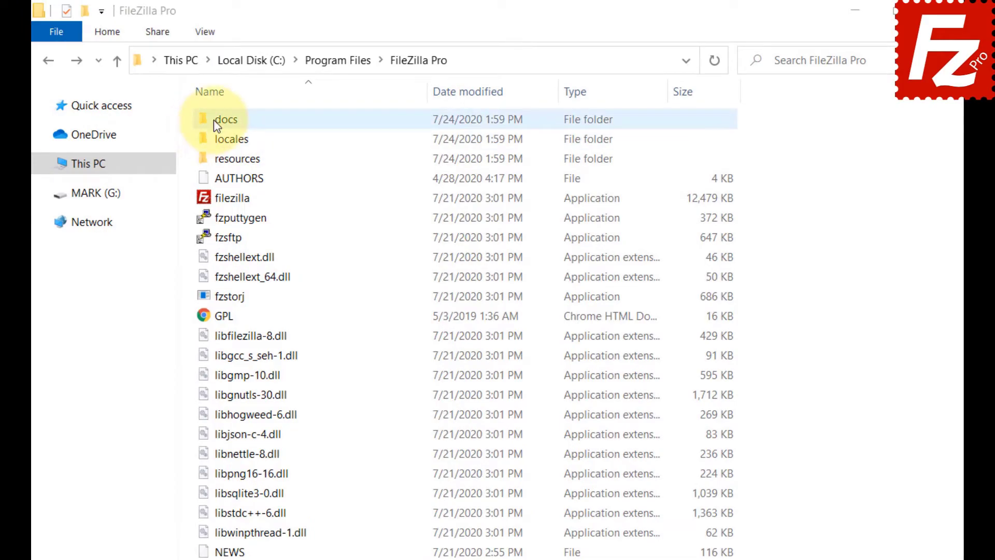
pyautogui.doubleClick(217, 124)
pyautogui.doubleClick(204, 123)
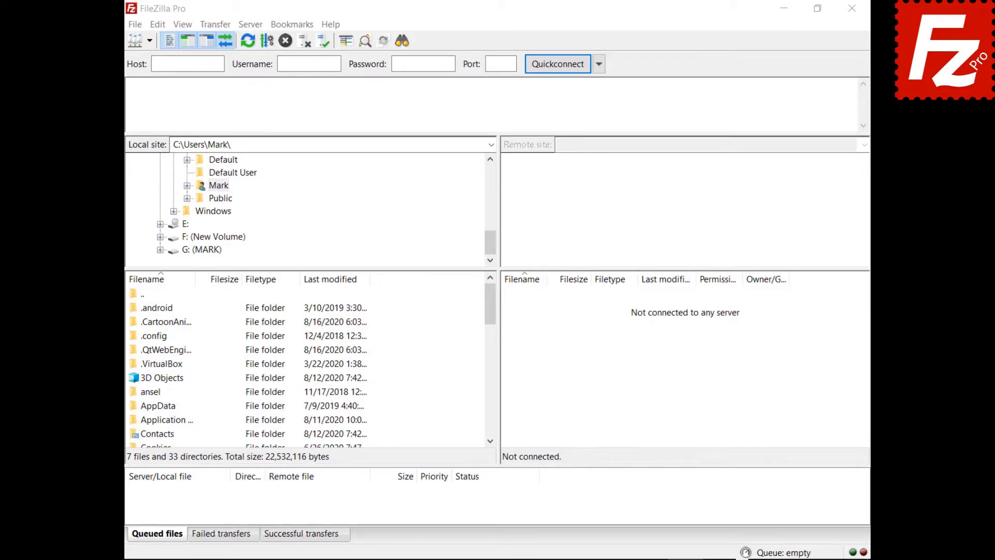
# Export the selected configuration categories to Documents as fzdefaults.xml
pyautogui.click(136, 24)
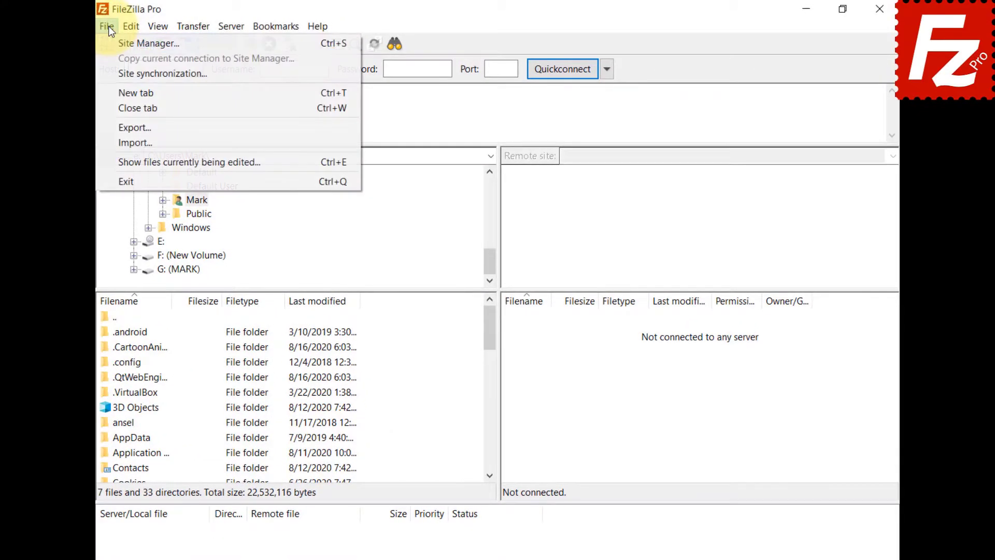
pyautogui.click(120, 127)
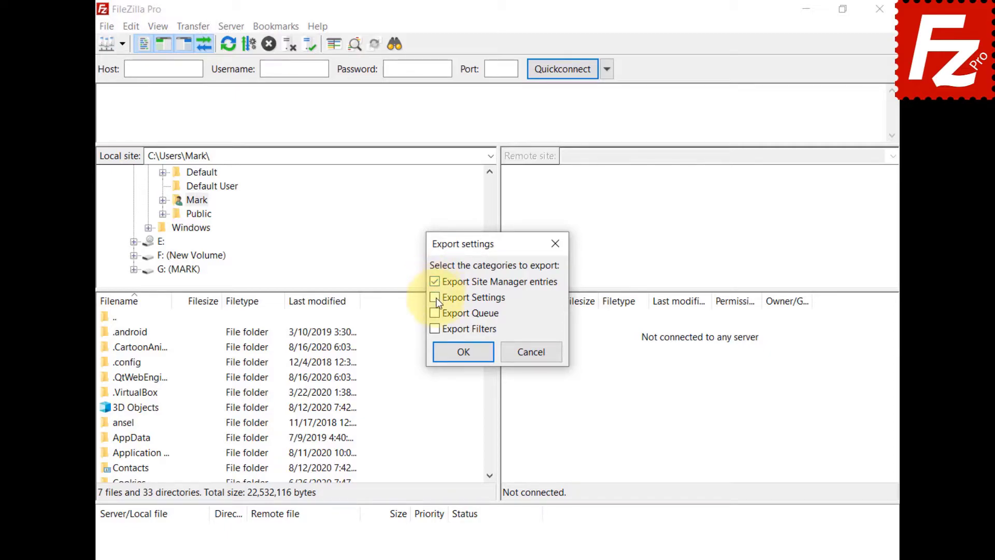
pyautogui.click(465, 353)
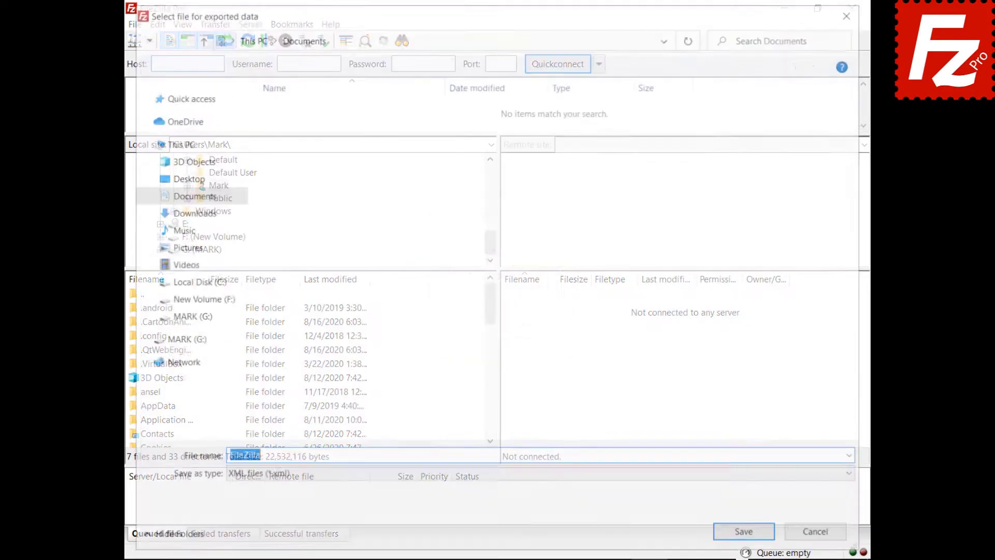
pyautogui.write('fzdefa')
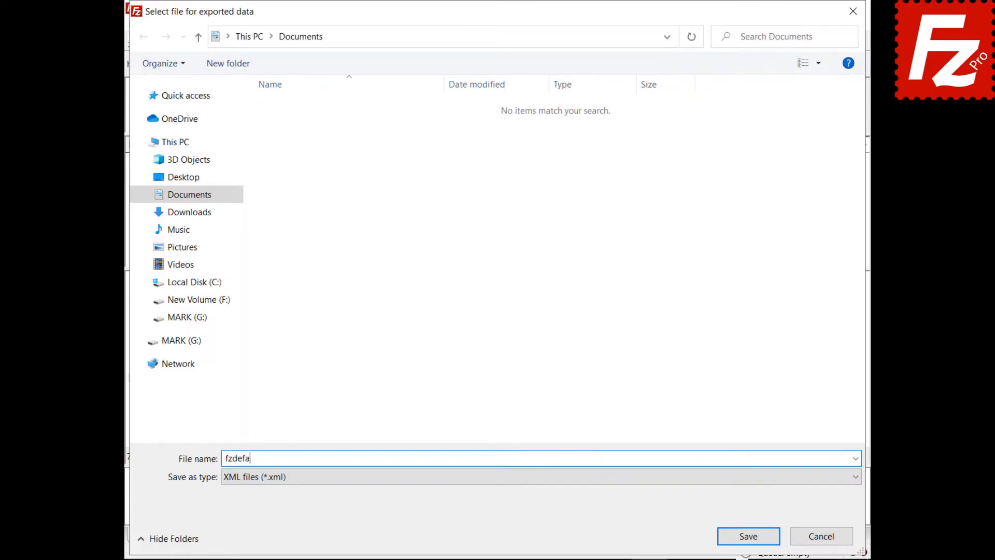
pyautogui.write('ults.xml')
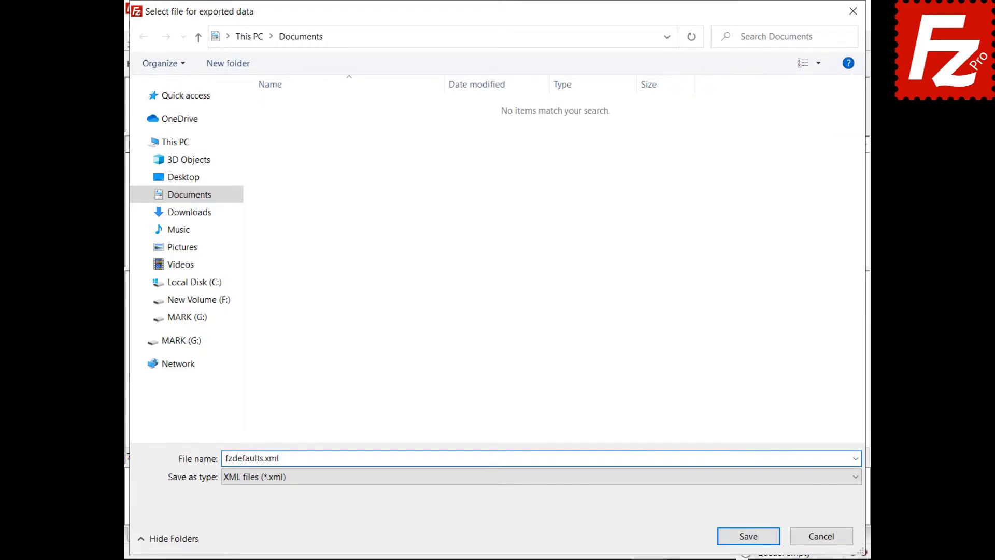
pyautogui.click(748, 537)
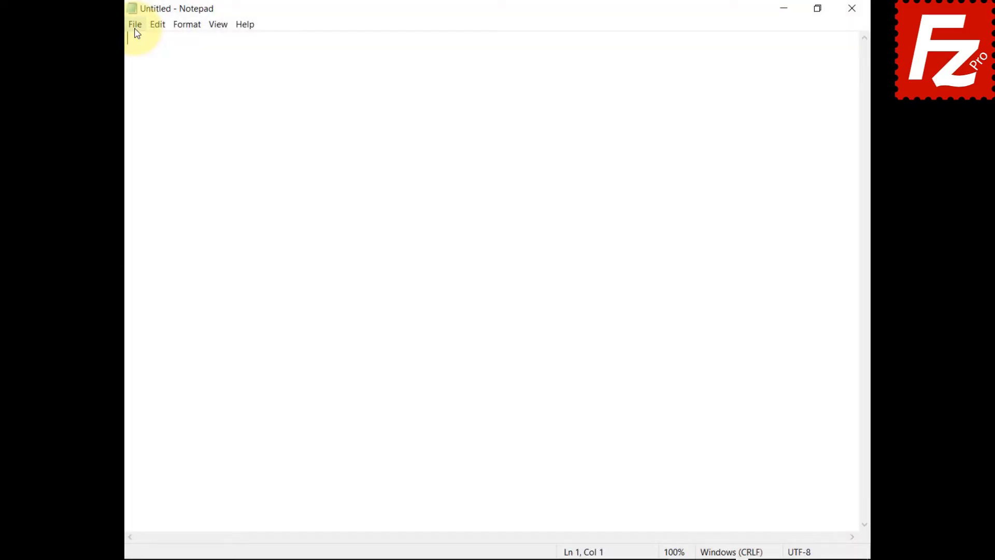
# Open the exported fzdefaults file from Documents in Notepad to view its XML
pyautogui.click(135, 28)
pyautogui.click(136, 67)
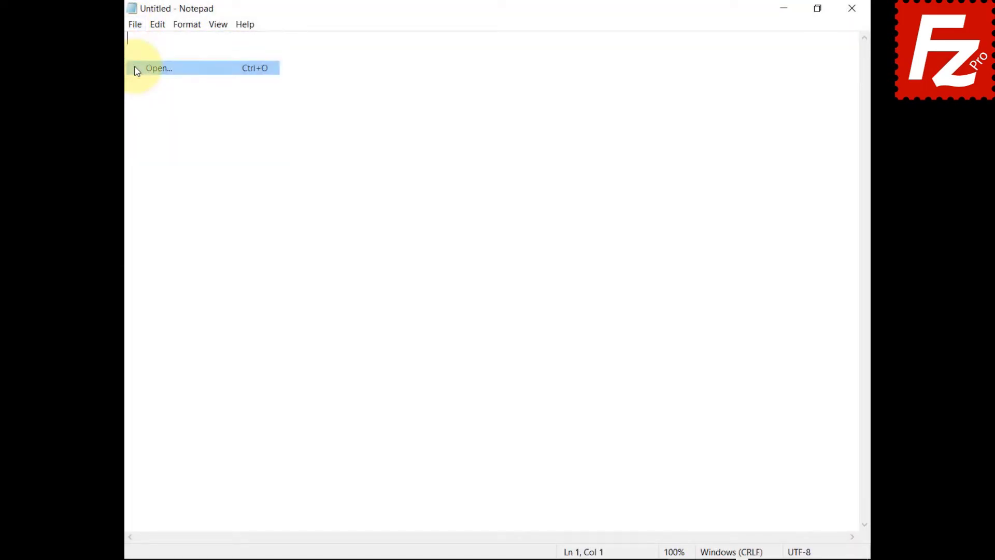
pyautogui.click(290, 149)
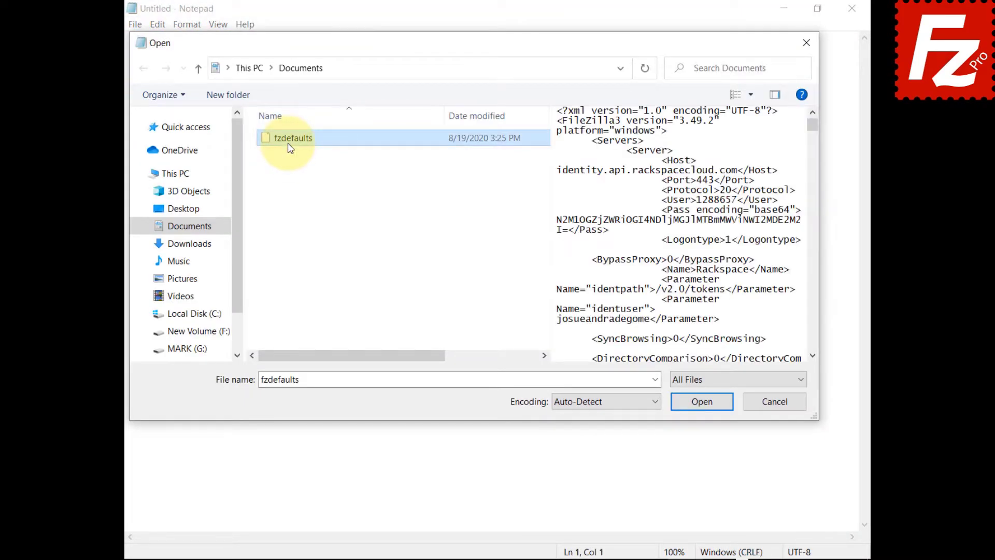
pyautogui.click(702, 403)
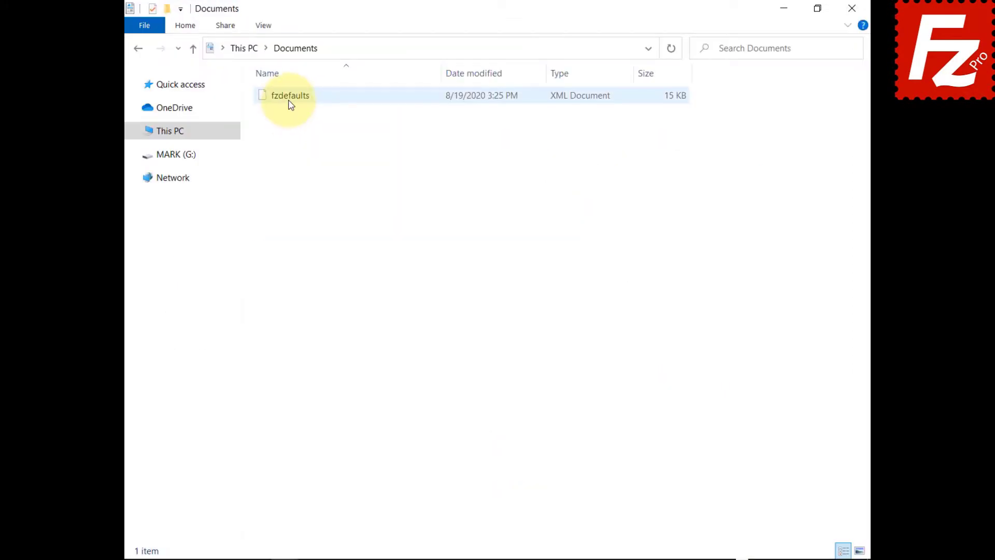
pyautogui.rightClick(290, 102)
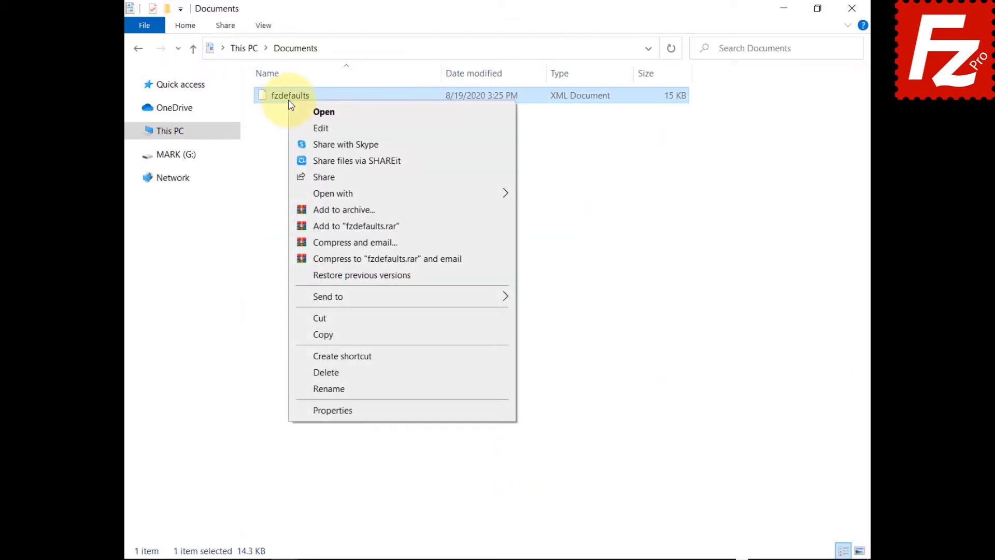
# Copy fzdefaults into %ProgramFiles%\FileZilla Pro, granting administrator permission
pyautogui.click(304, 334)
pyautogui.click(609, 51)
pyautogui.write('%Pro')
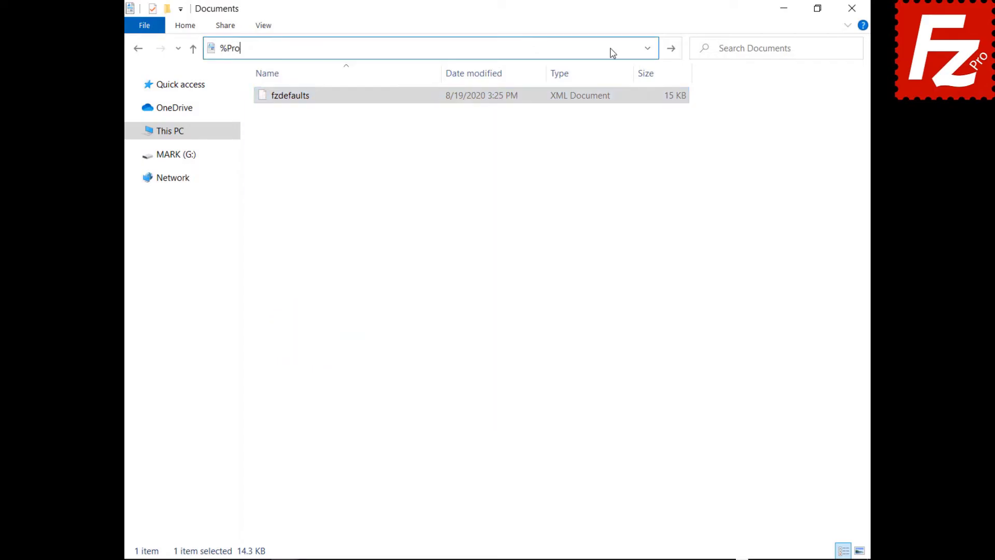
pyautogui.write('gramFiles%\\FileZilla Pro')
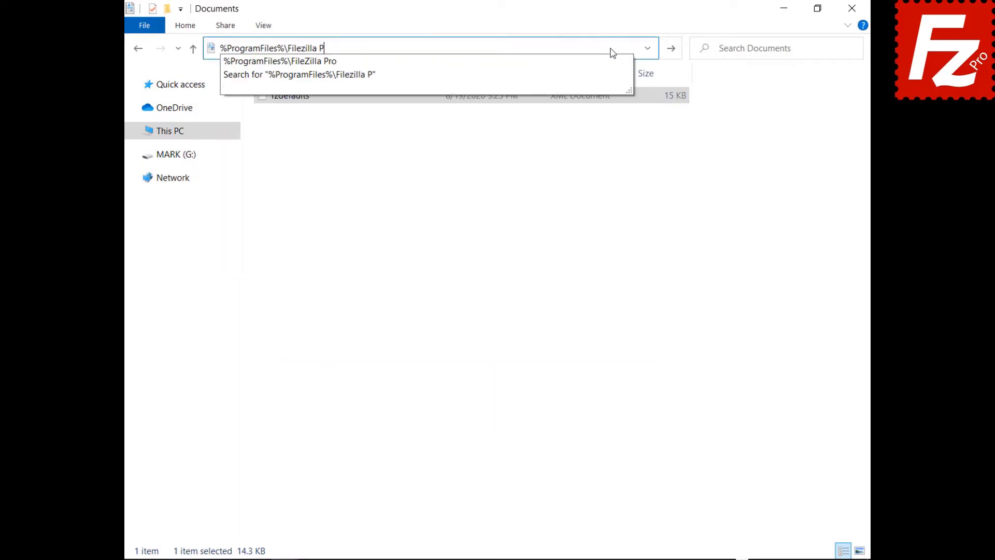
pyautogui.press('Return')
pyautogui.rightClick(381, 511)
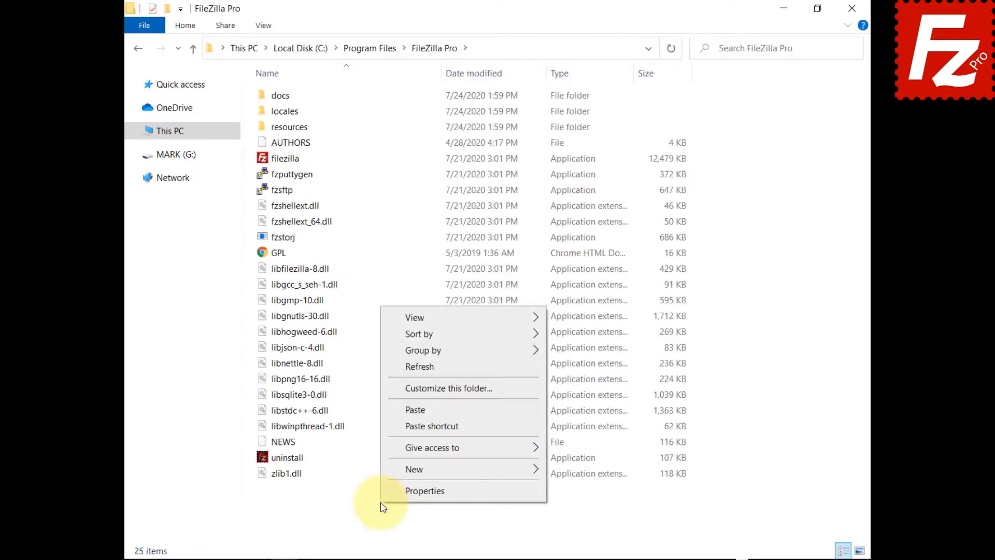
pyautogui.click(415, 410)
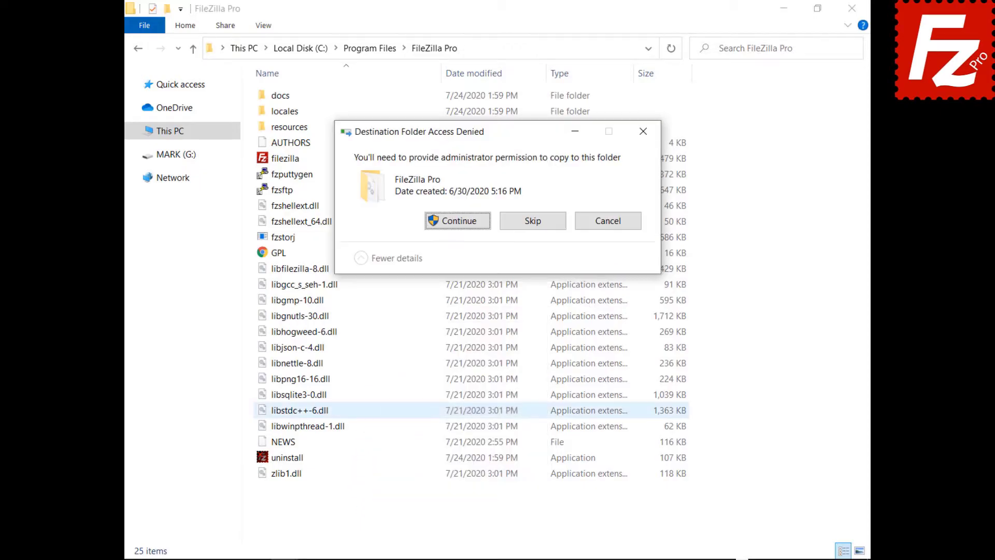
pyautogui.click(459, 224)
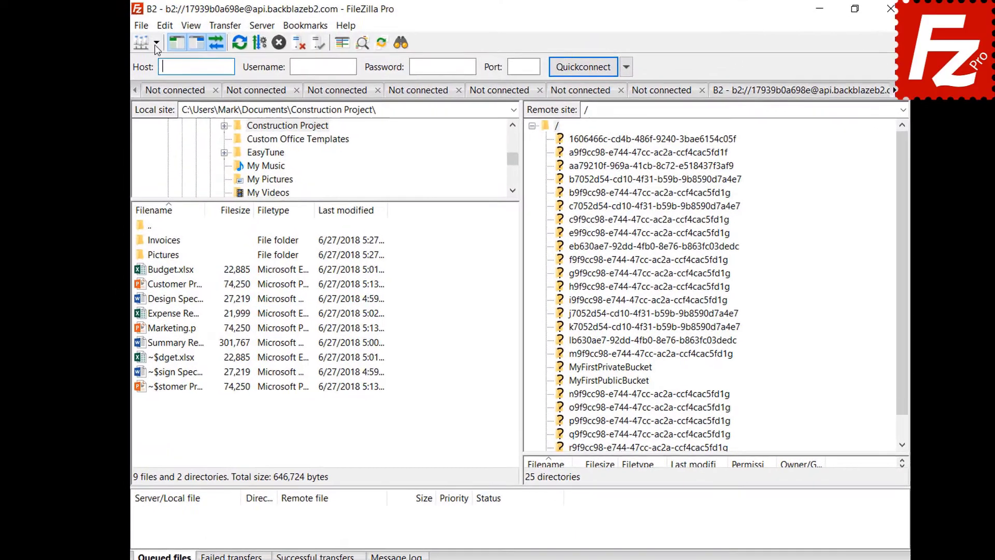
# Connect to the Amazon S3 site and open the Interface settings page
pyautogui.click(163, 45)
pyautogui.click(163, 64)
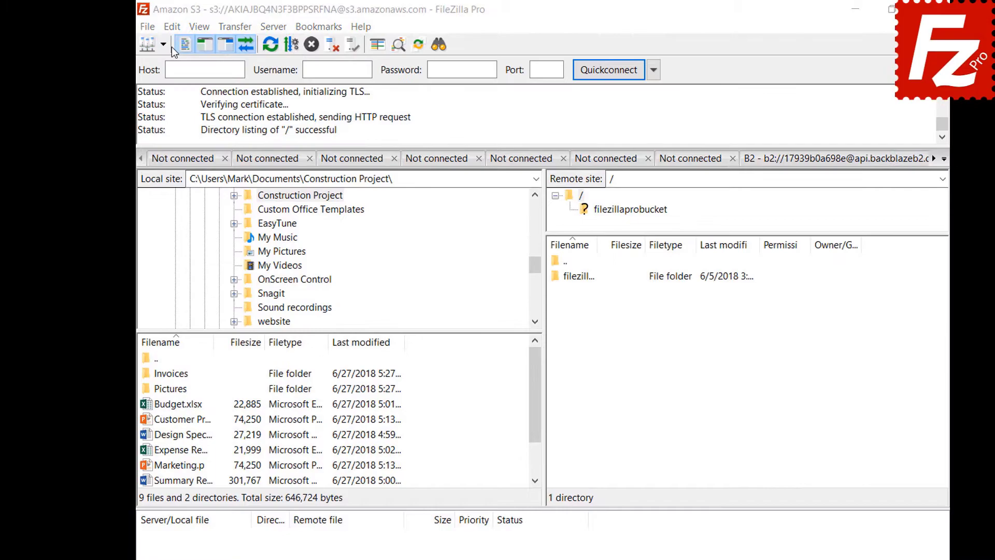
pyautogui.click(172, 30)
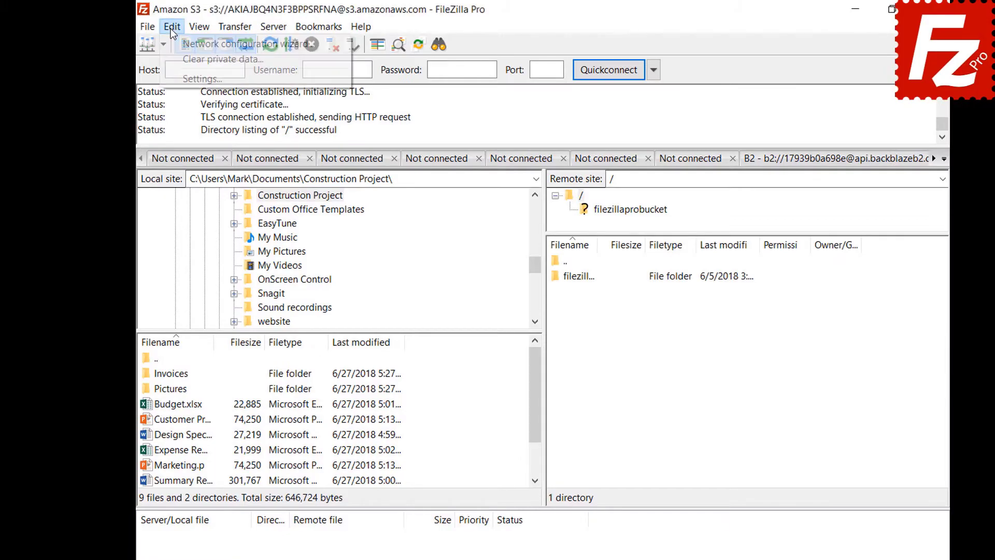
pyautogui.click(174, 81)
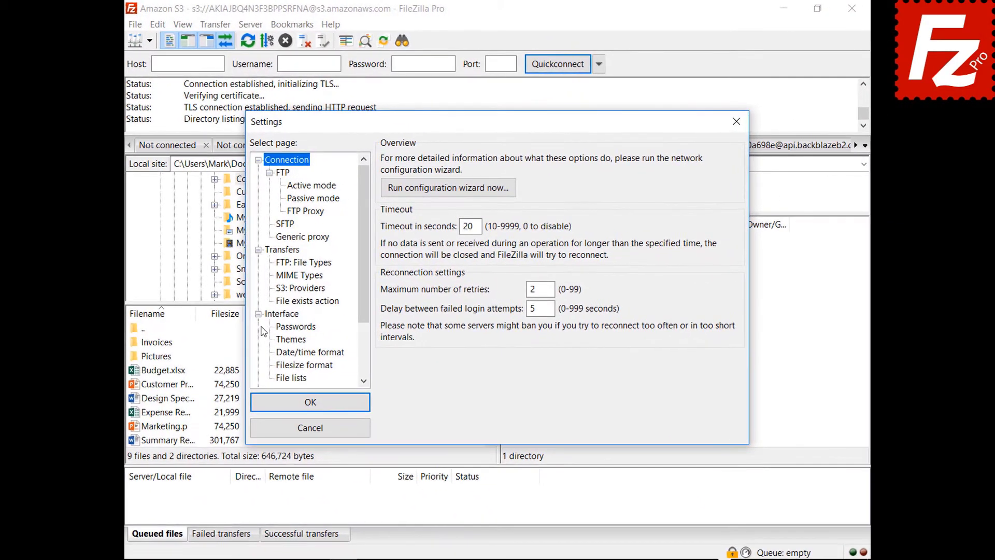
pyautogui.click(285, 327)
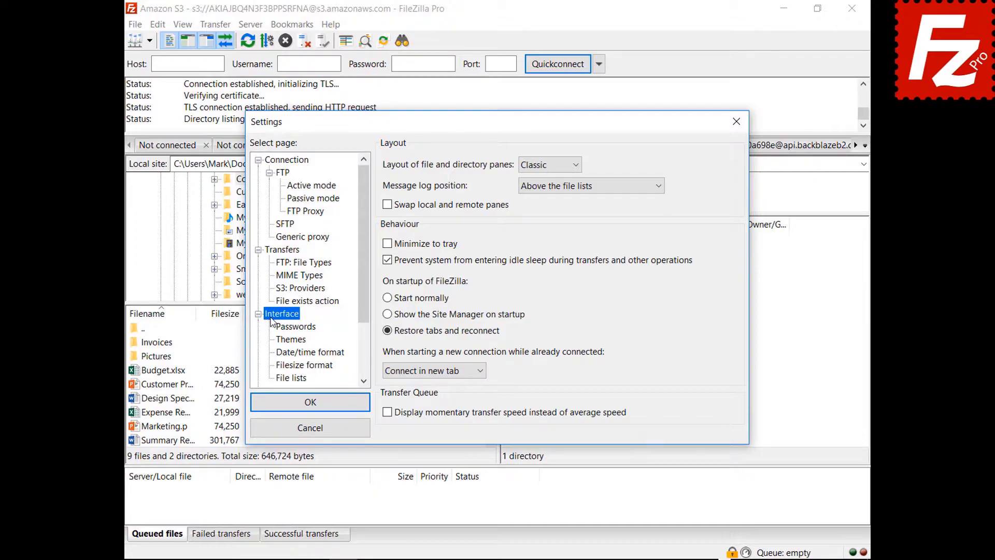
# Preview the Explorer and Widescreen pane layouts, moving the settings window aside to compare
pyautogui.click(549, 166)
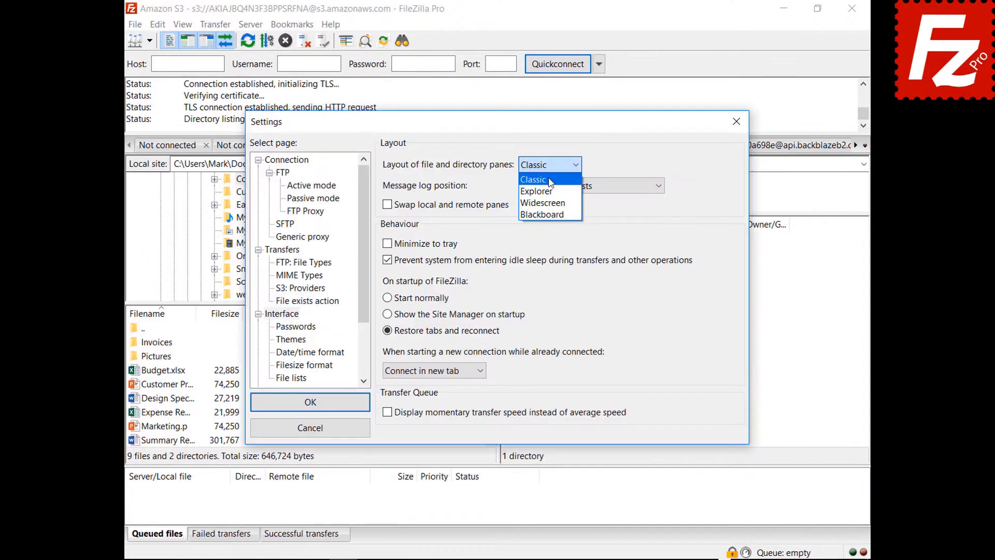
pyautogui.click(539, 178)
pyautogui.moveTo(502, 122); pyautogui.dragTo(518, 559)
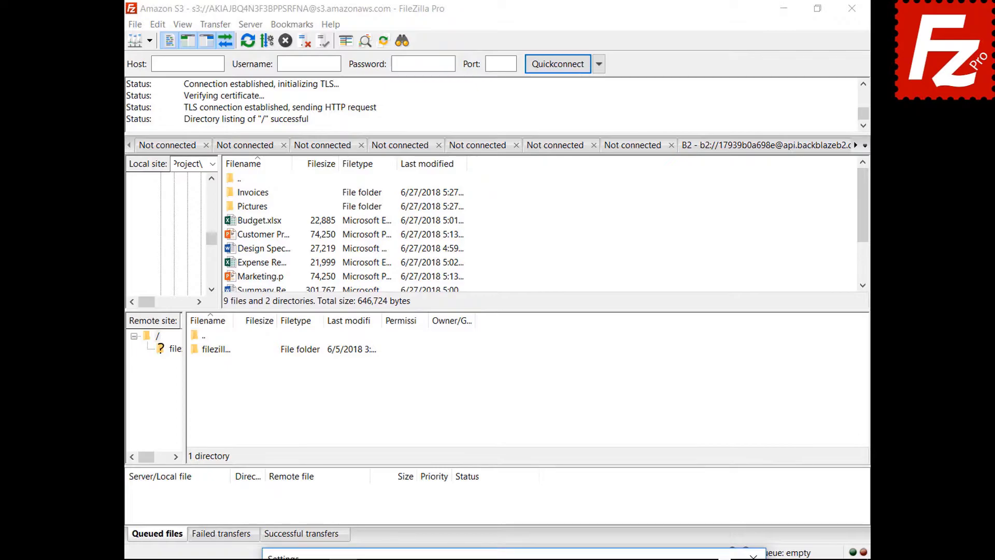
pyautogui.moveTo(518, 559); pyautogui.dragTo(494, 124)
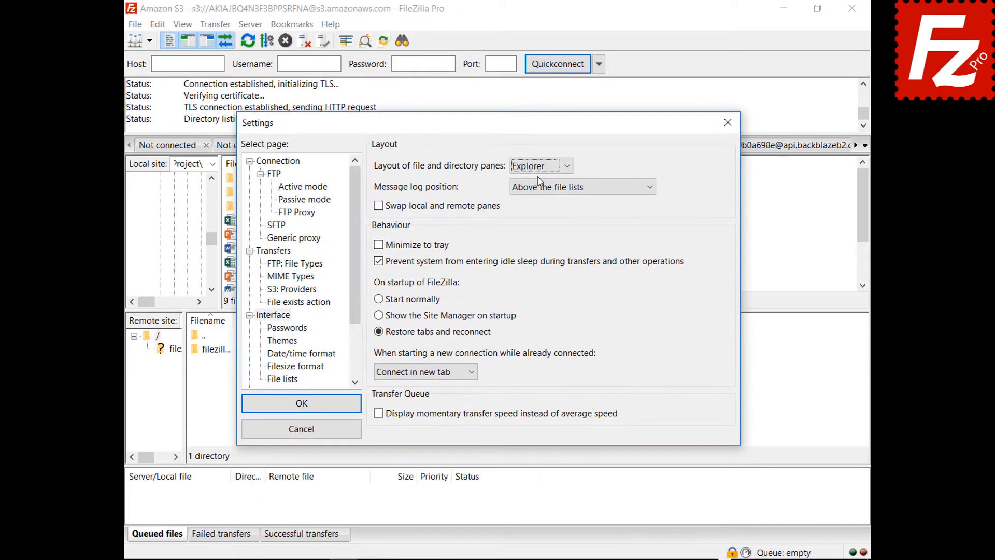
pyautogui.click(540, 167)
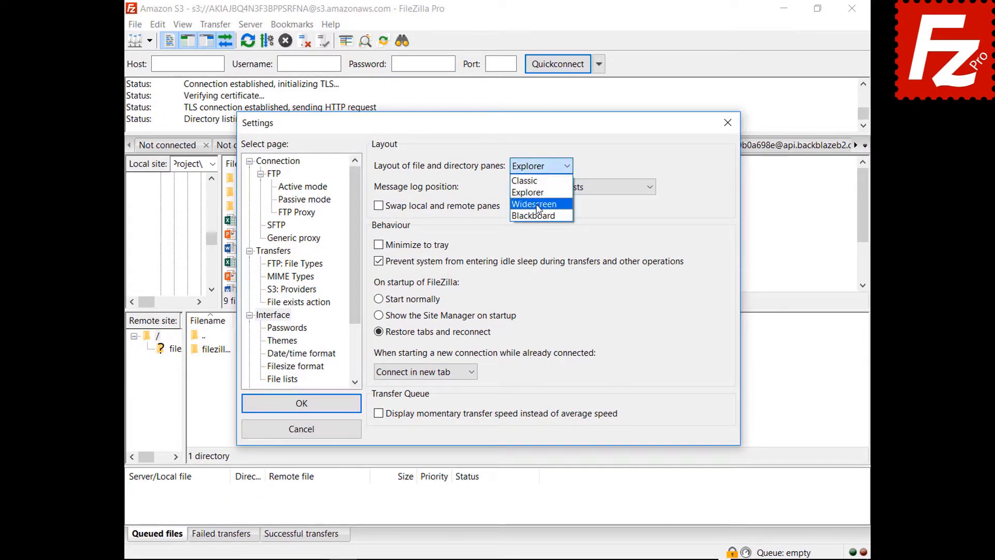
pyautogui.click(535, 204)
pyautogui.moveTo(504, 133)
pyautogui.mouseDown()
pyautogui.moveTo(529, 559)
pyautogui.moveTo(524, 378)
pyautogui.moveTo(496, 133)
pyautogui.mouseUp()
# Preview the Blackboard layout, then settle on the Classic pane layout
pyautogui.click(536, 176)
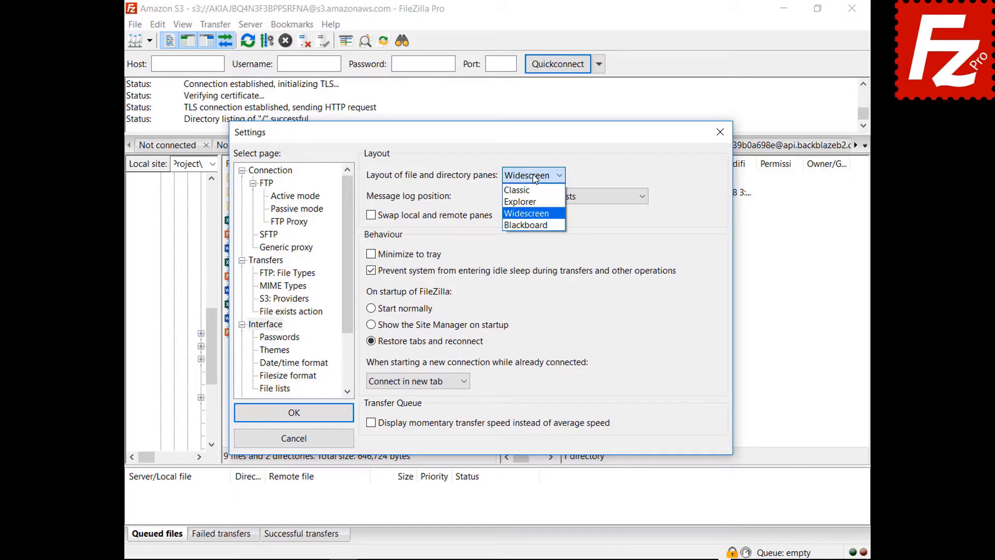
pyautogui.click(531, 231)
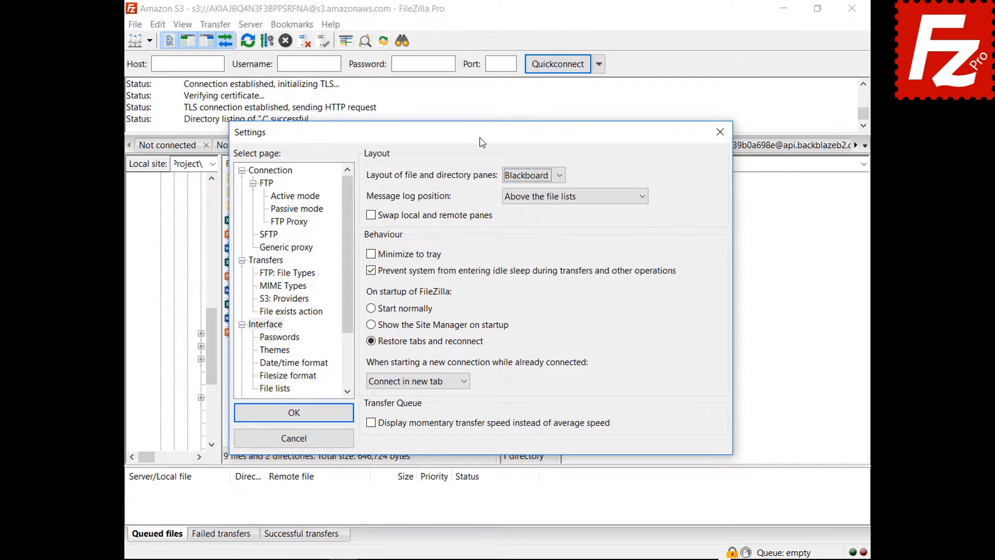
pyautogui.moveTo(482, 138); pyautogui.dragTo(483, 559)
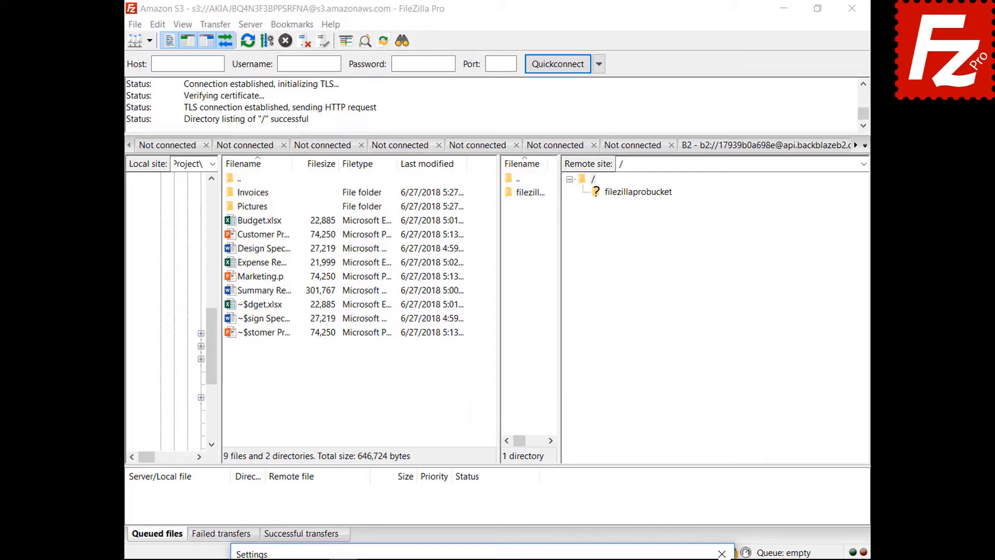
pyautogui.moveTo(484, 555); pyautogui.dragTo(459, 142)
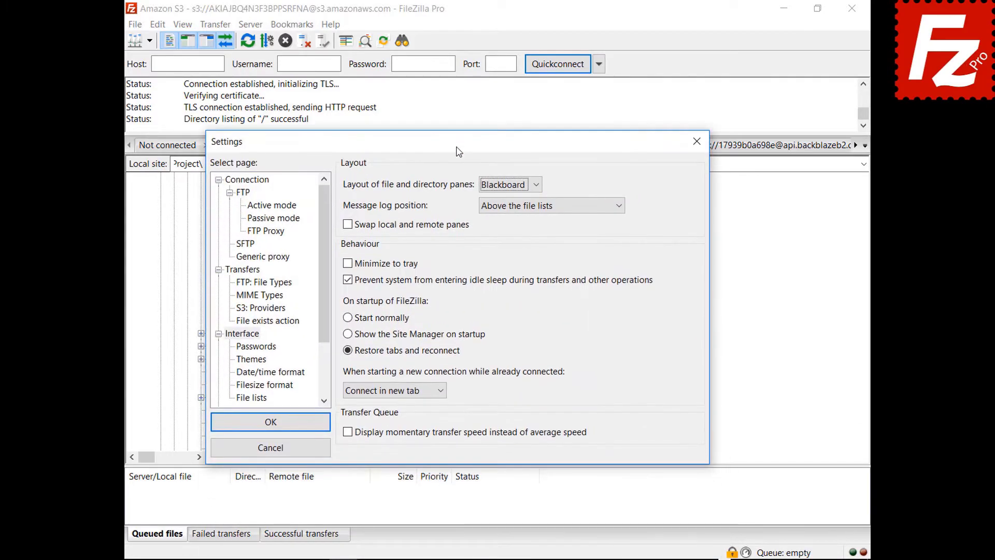
pyautogui.click(508, 186)
pyautogui.click(500, 199)
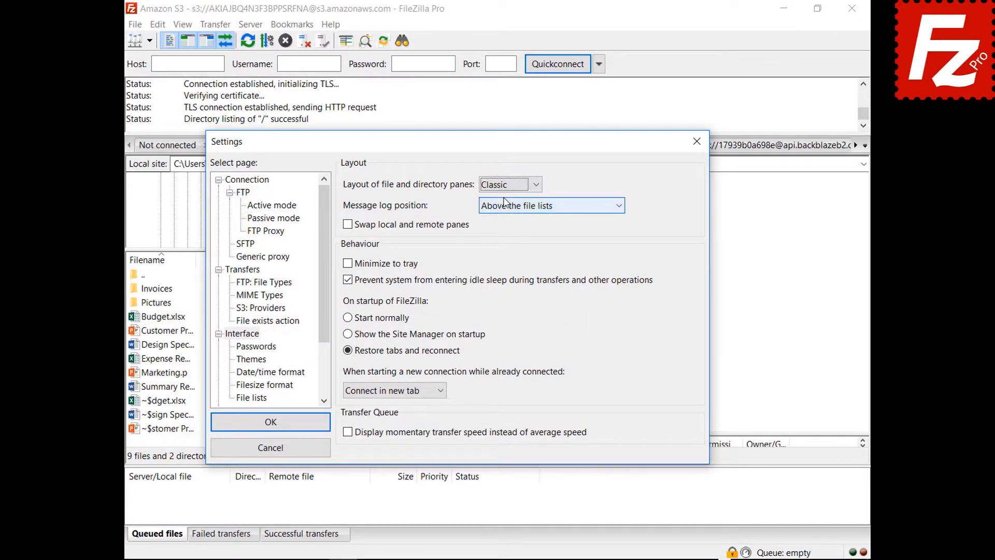
pyautogui.click(535, 207)
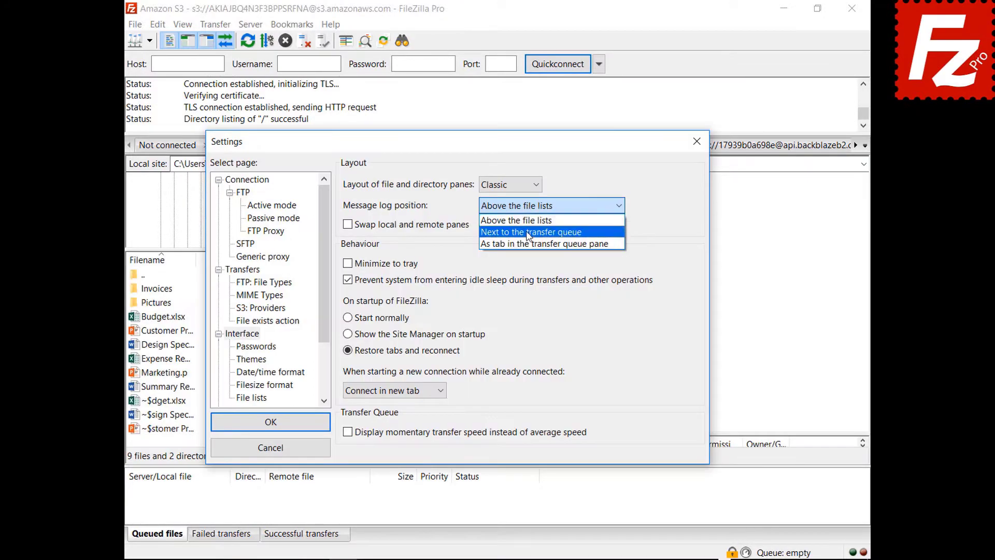
# Put the message log as a tab in the transfer queue pane, enable Minimize to tray, and apply
pyautogui.click(529, 232)
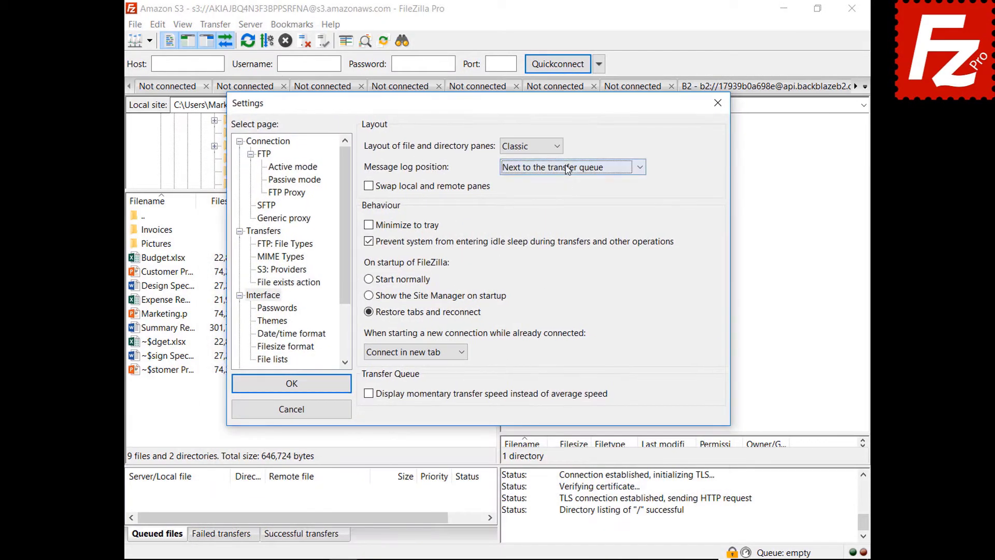
pyautogui.click(566, 167)
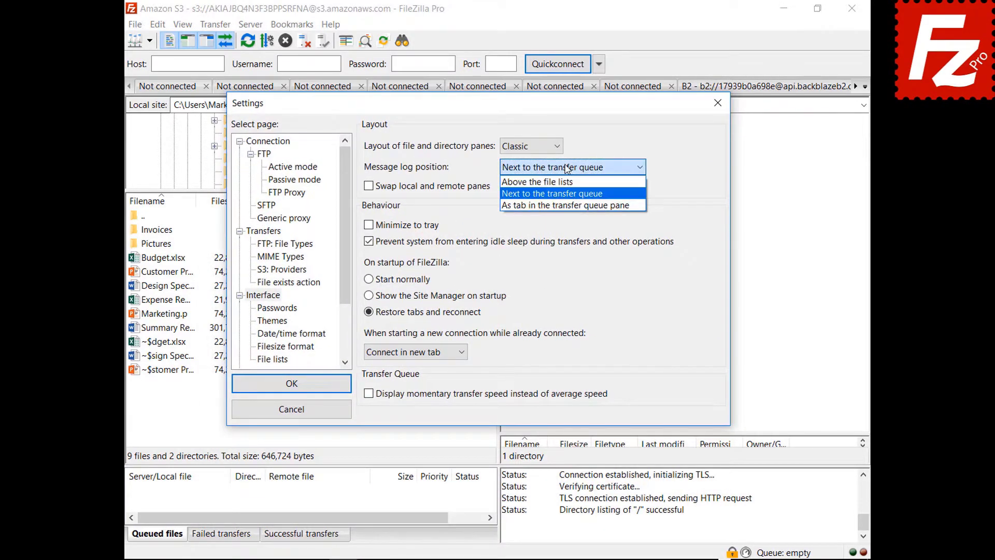
pyautogui.click(565, 205)
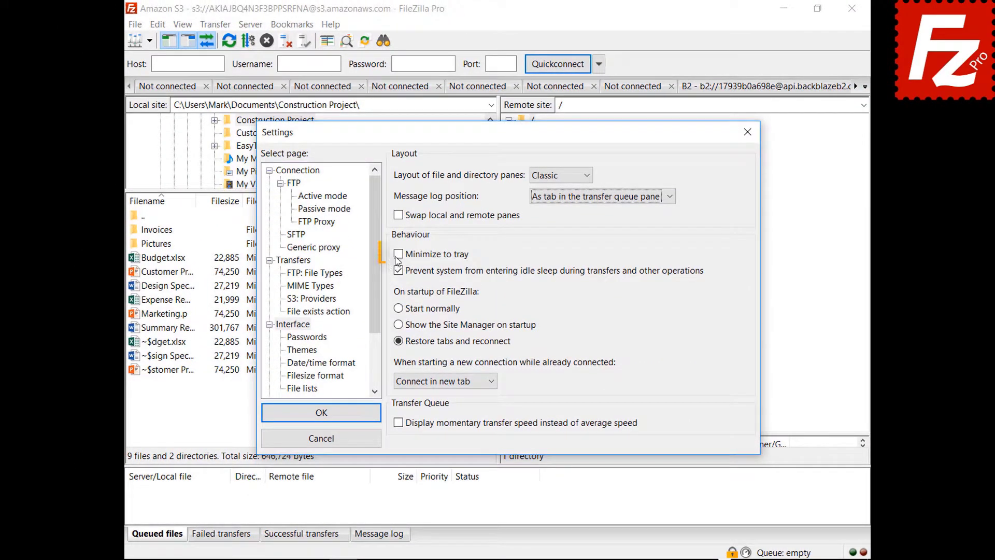
pyautogui.click(398, 254)
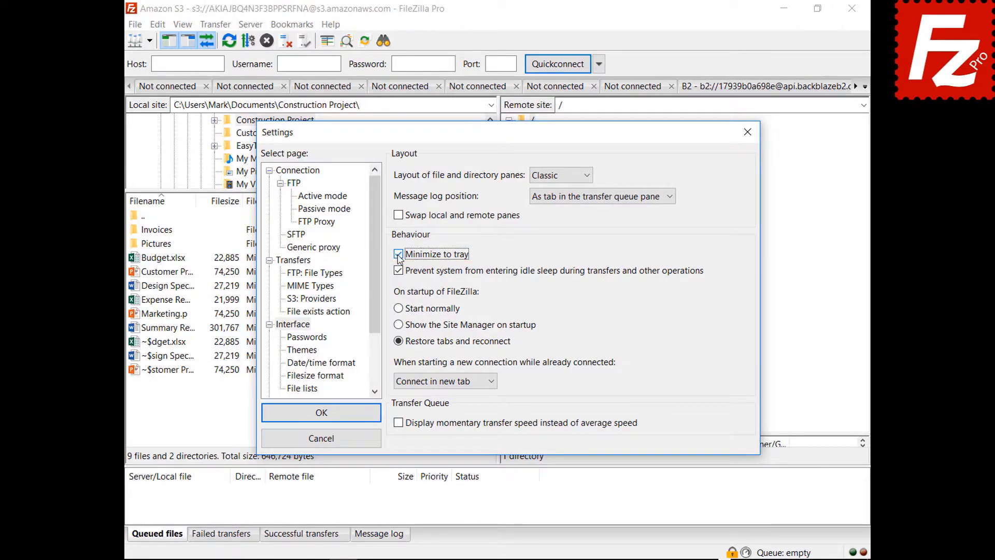
pyautogui.click(321, 414)
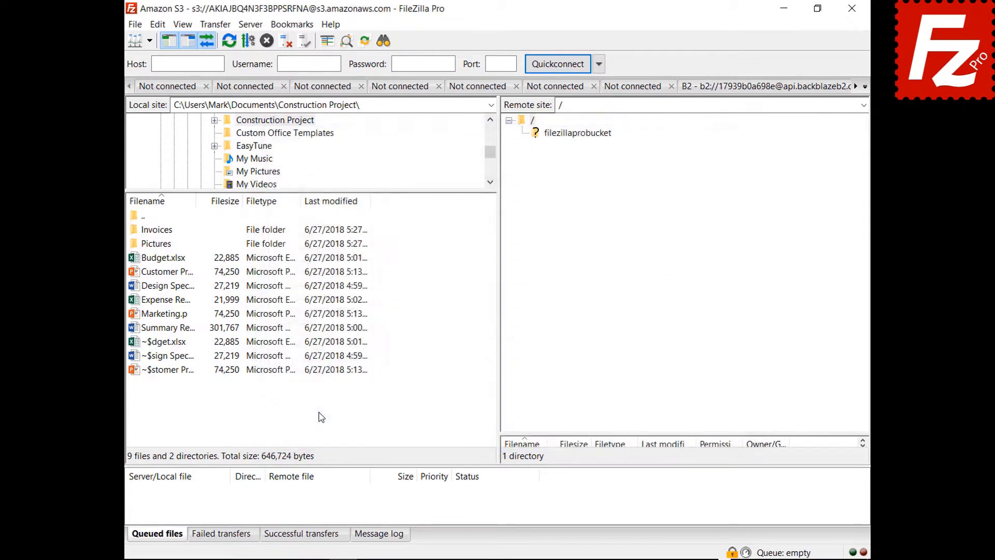
# Minimize FileZilla to the system tray and restore it from the tray icon
pyautogui.click(784, 9)
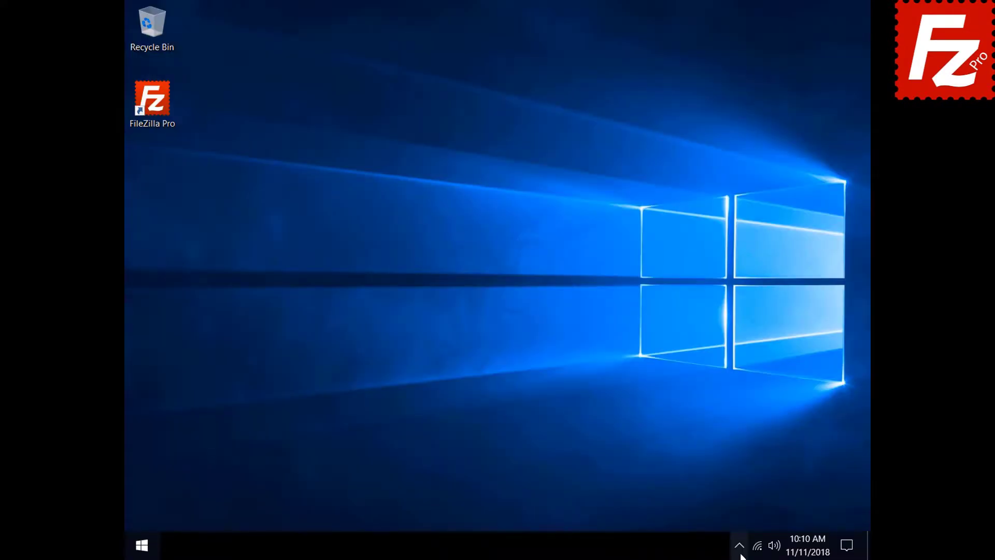
pyautogui.click(741, 555)
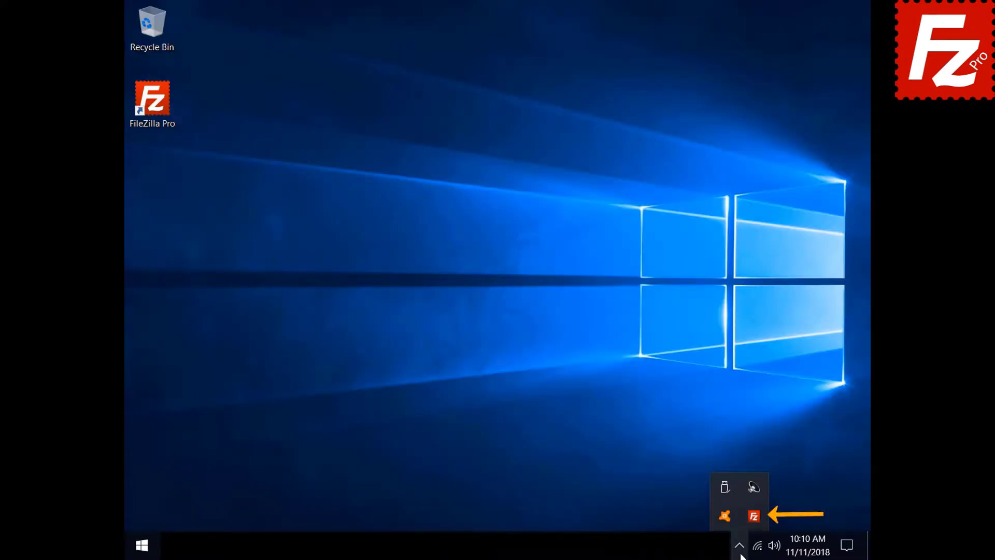
pyautogui.click(751, 517)
pyautogui.click(158, 25)
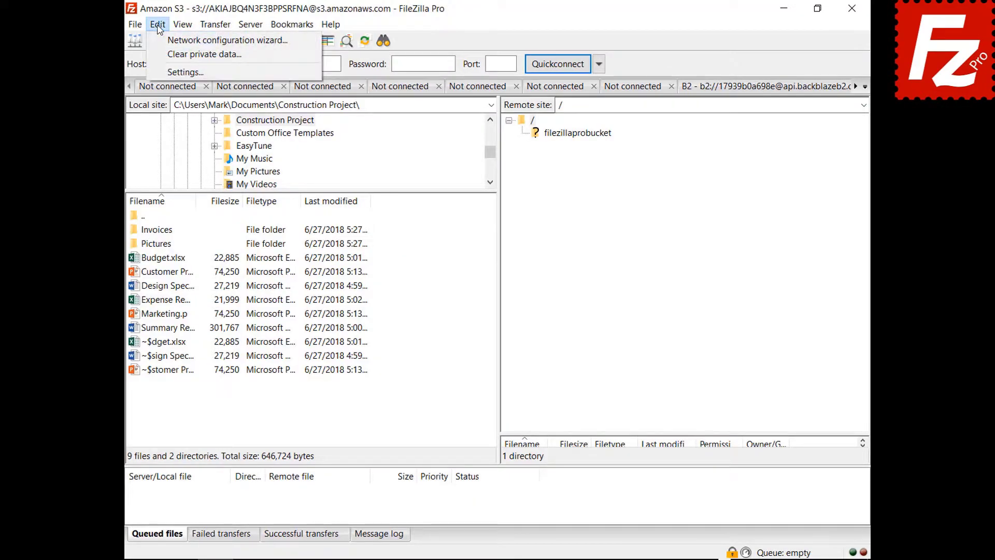
# Set 'When starting a new connection' to Connect in current tab instead of a new tab
pyautogui.click(171, 72)
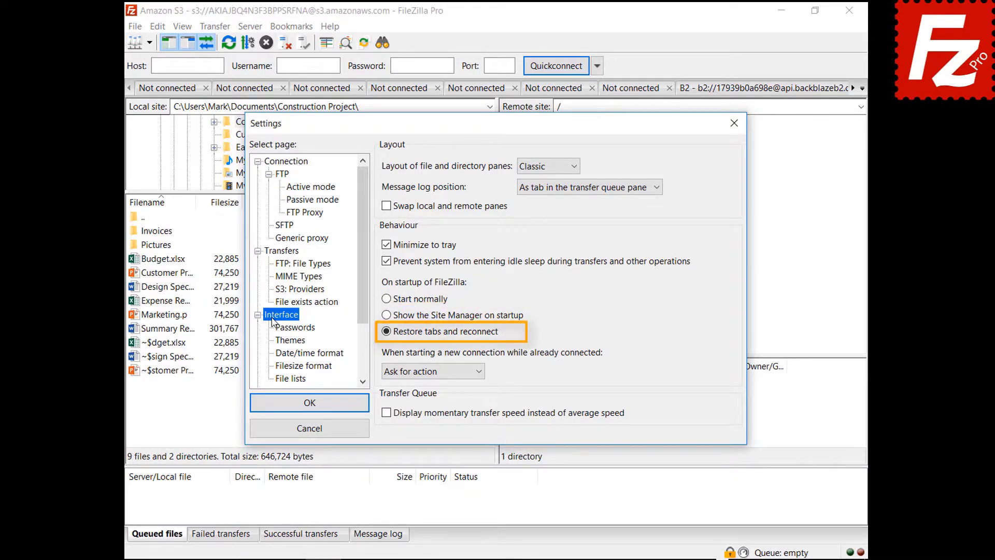
pyautogui.click(428, 372)
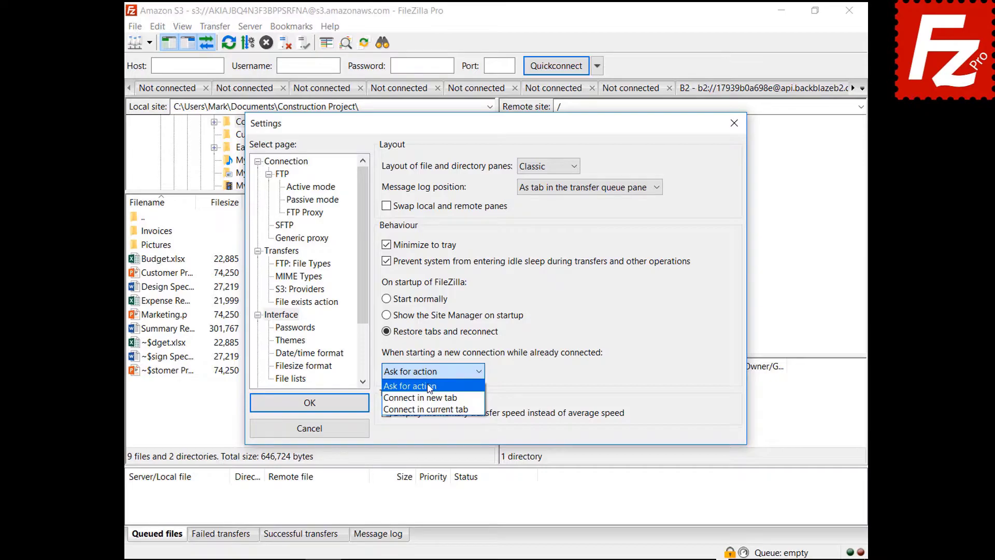
pyautogui.click(426, 398)
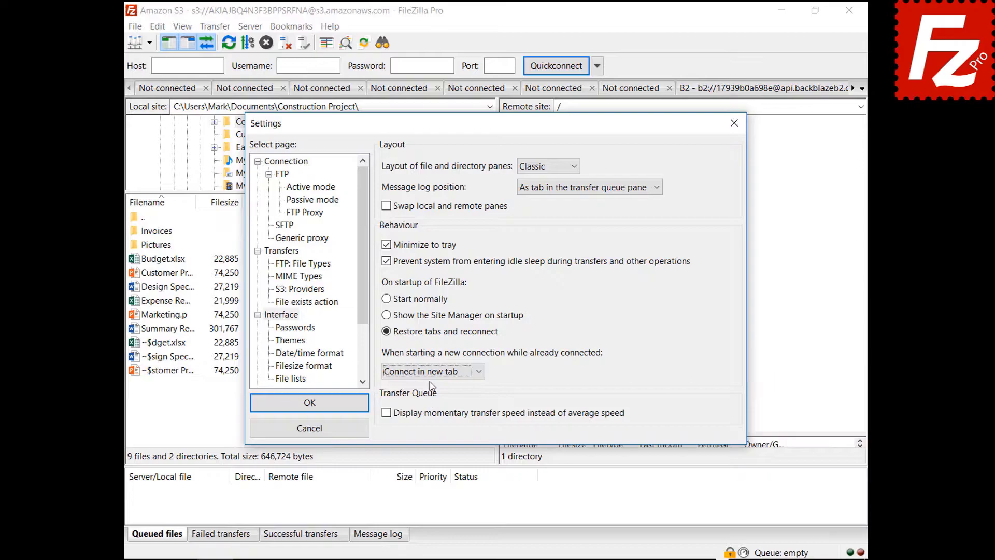
pyautogui.click(436, 371)
pyautogui.click(439, 409)
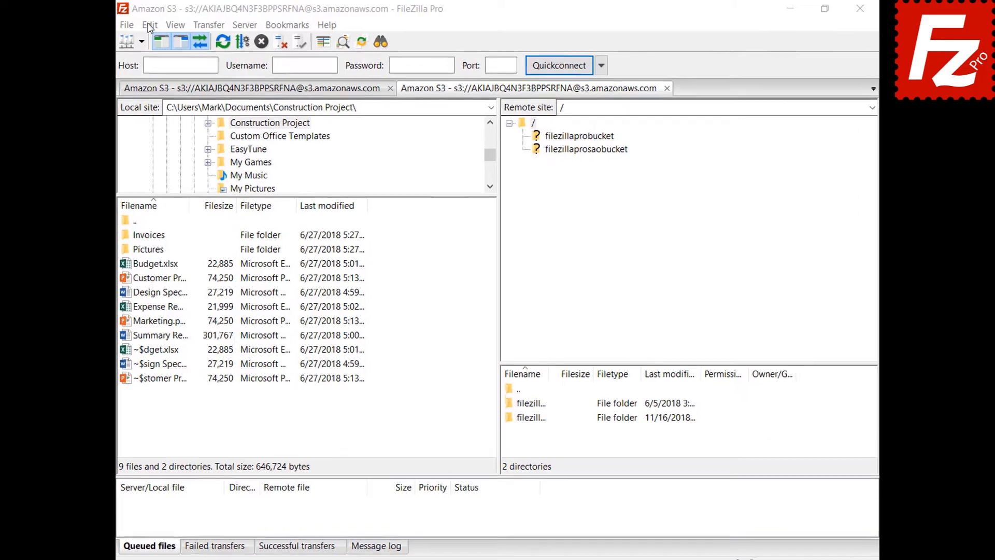
pyautogui.click(157, 26)
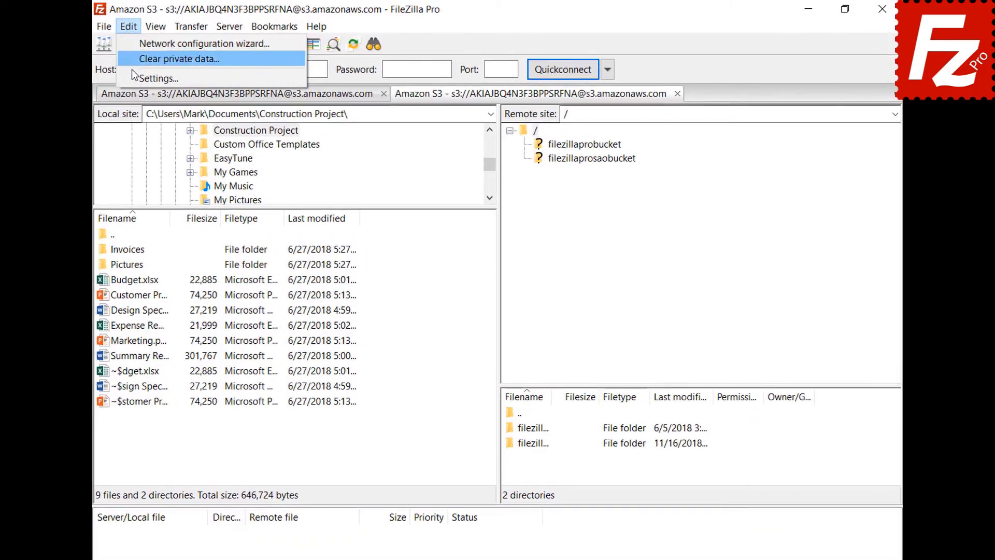
# Set a custom date format %B %d %Y and time format %H:%M:%S, then save
pyautogui.click(134, 80)
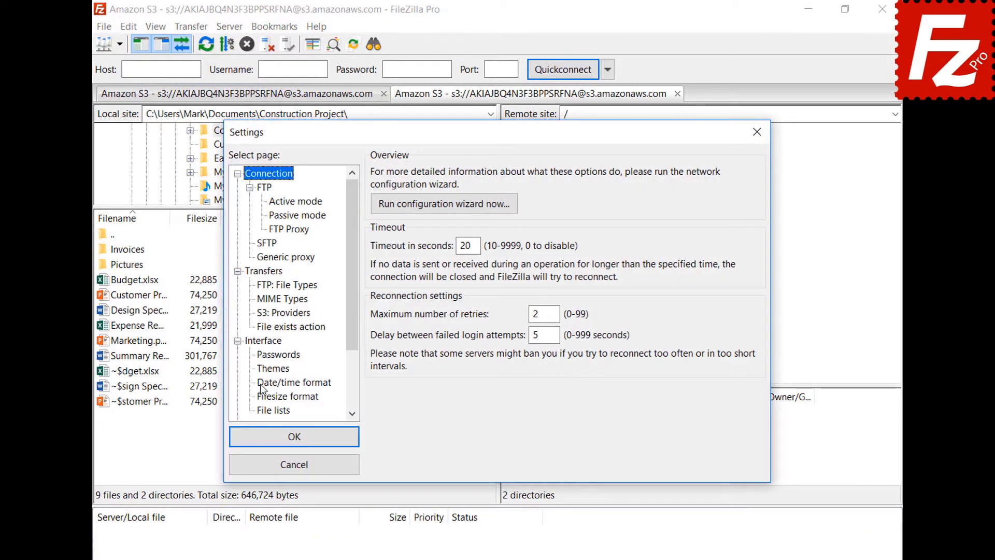
pyautogui.click(261, 384)
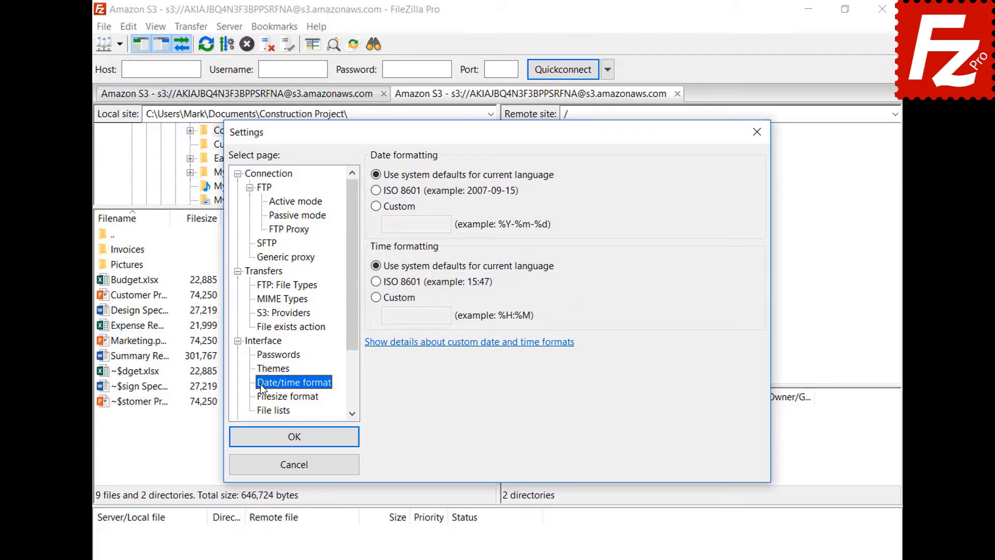
pyautogui.click(397, 206)
pyautogui.click(447, 225)
pyautogui.write('%B %d %Y')
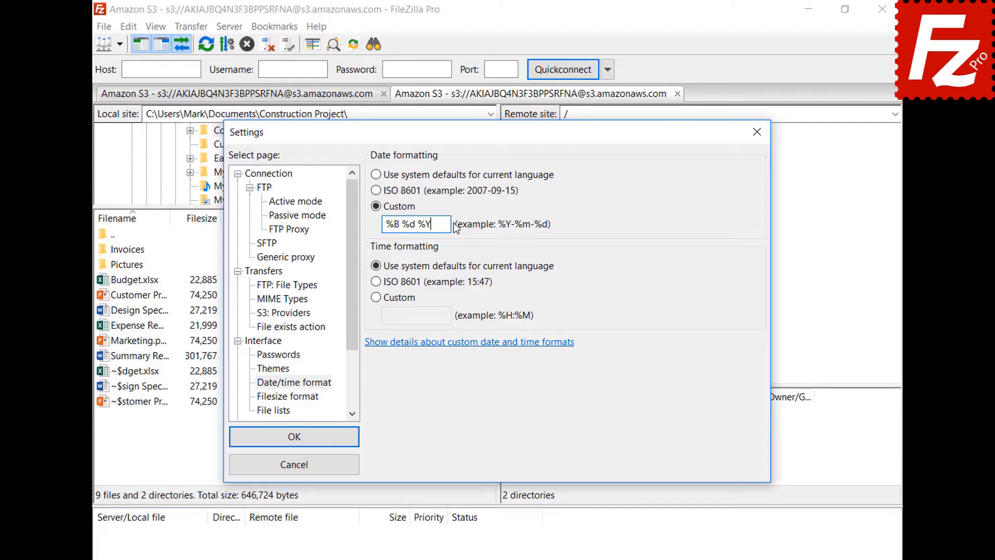
pyautogui.click(376, 298)
pyautogui.click(448, 316)
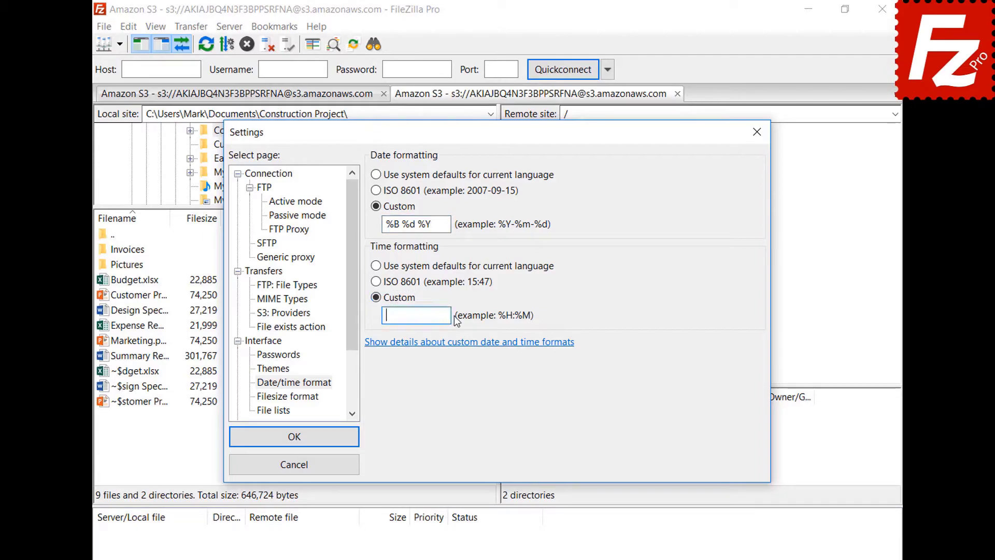
pyautogui.write('%H:%M:%S')
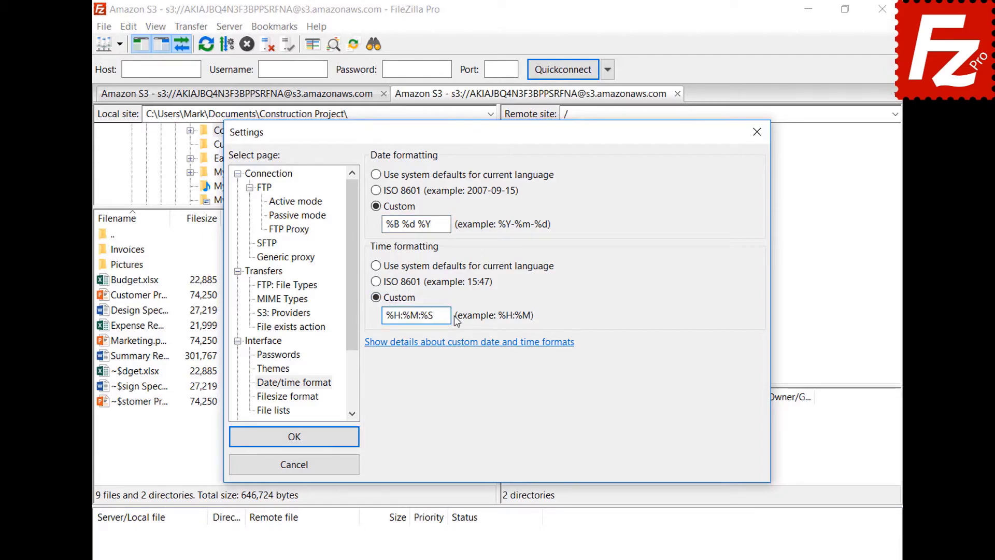
pyautogui.click(294, 436)
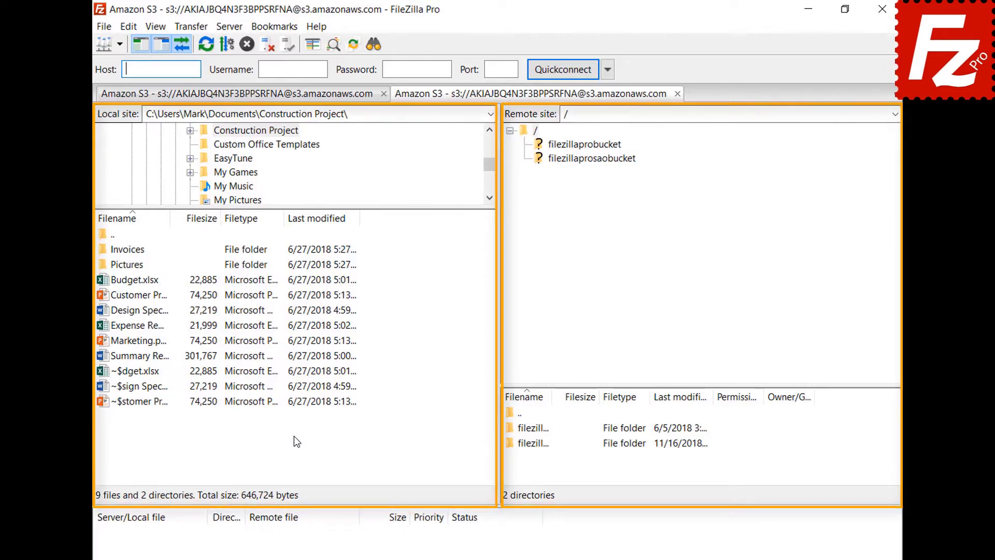
# Set file sizes to decimal SI prefixes with thousands separator and 2 decimal places
pyautogui.click(128, 27)
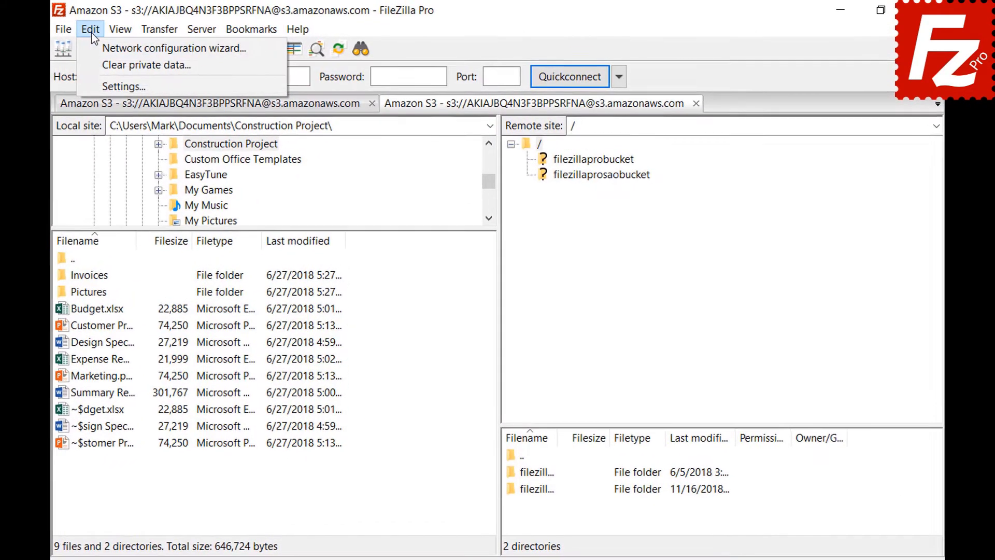
pyautogui.click(96, 85)
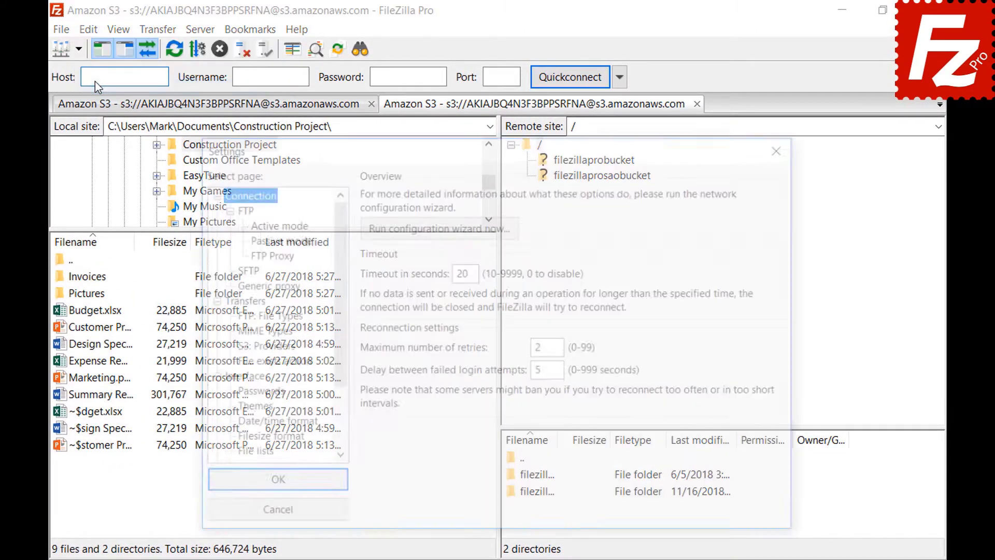
pyautogui.click(236, 445)
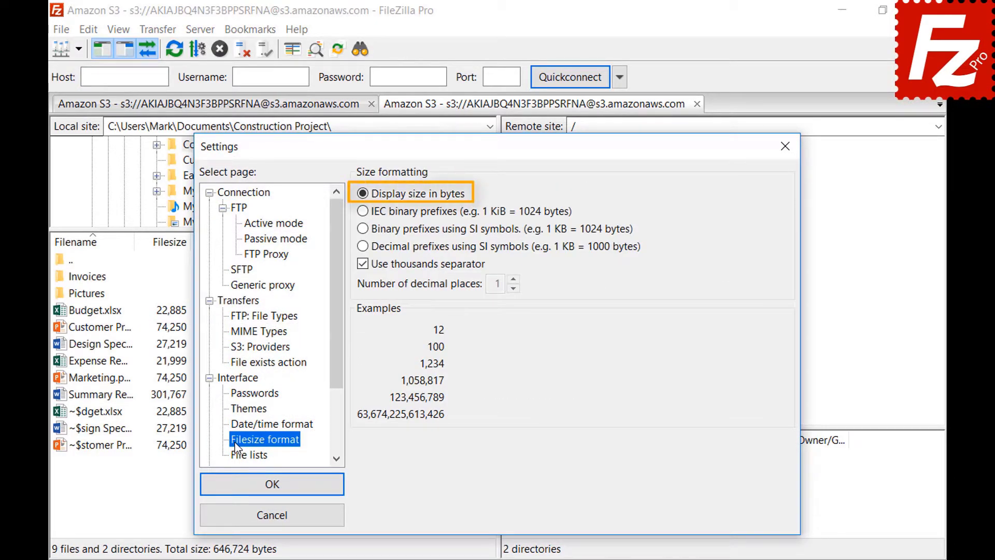
pyautogui.click(363, 266)
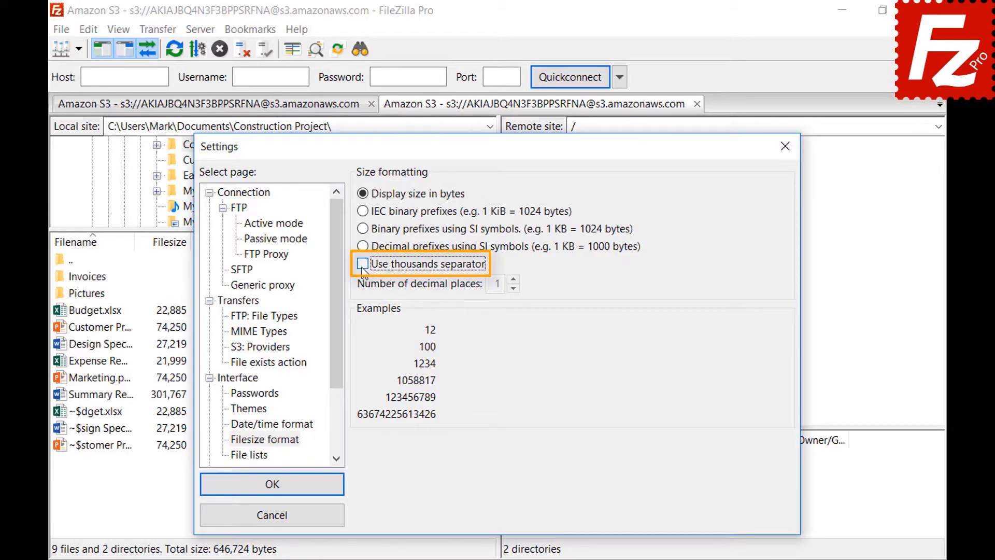
pyautogui.click(363, 265)
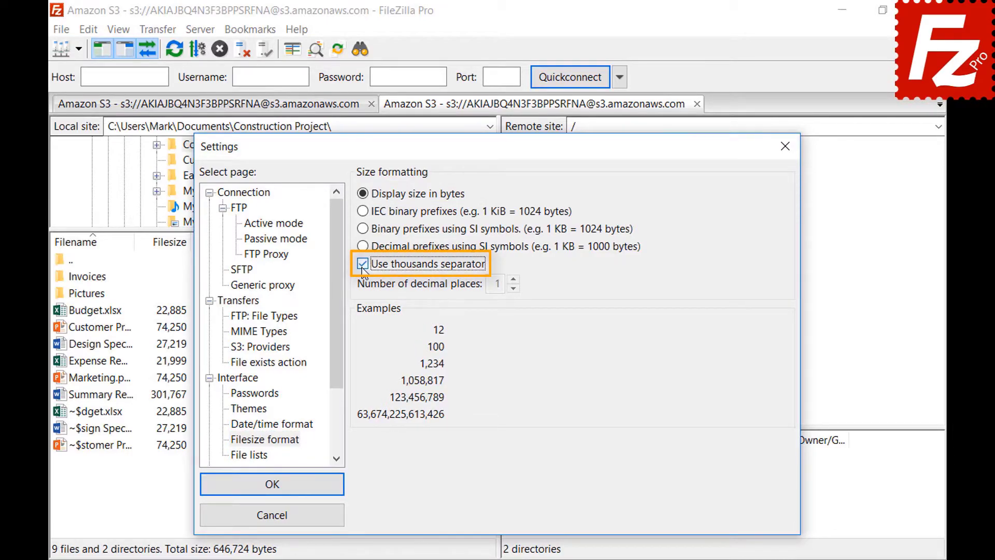
pyautogui.click(363, 211)
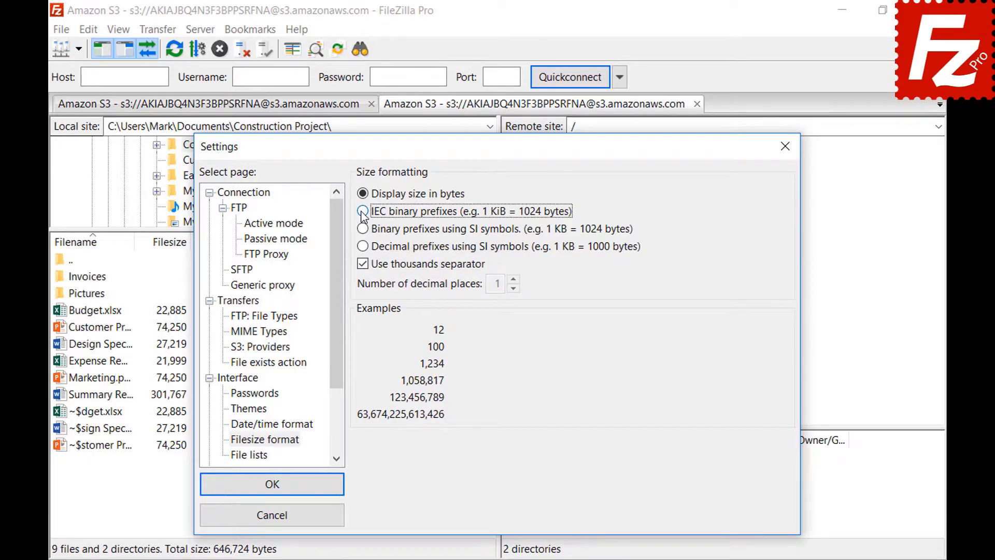
pyautogui.click(365, 231)
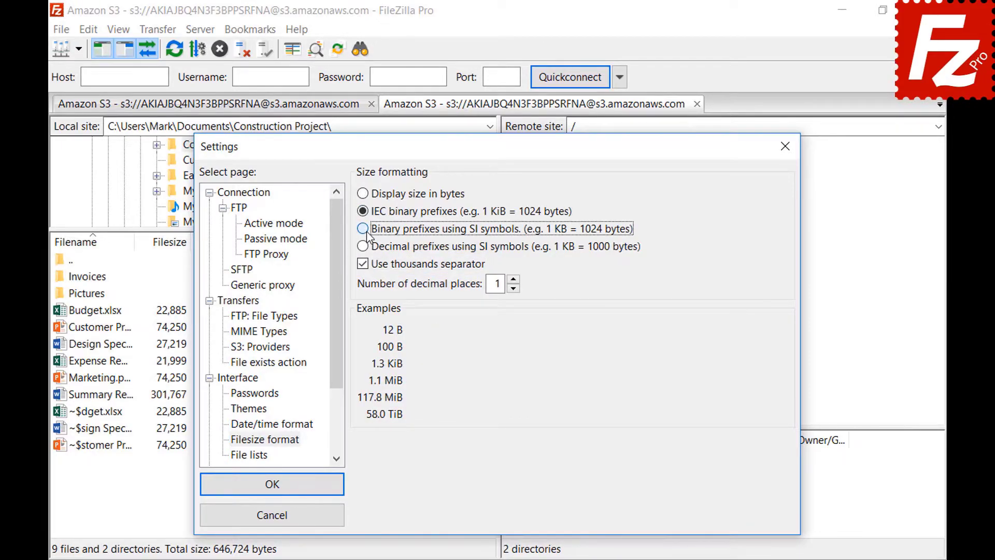
pyautogui.click(366, 247)
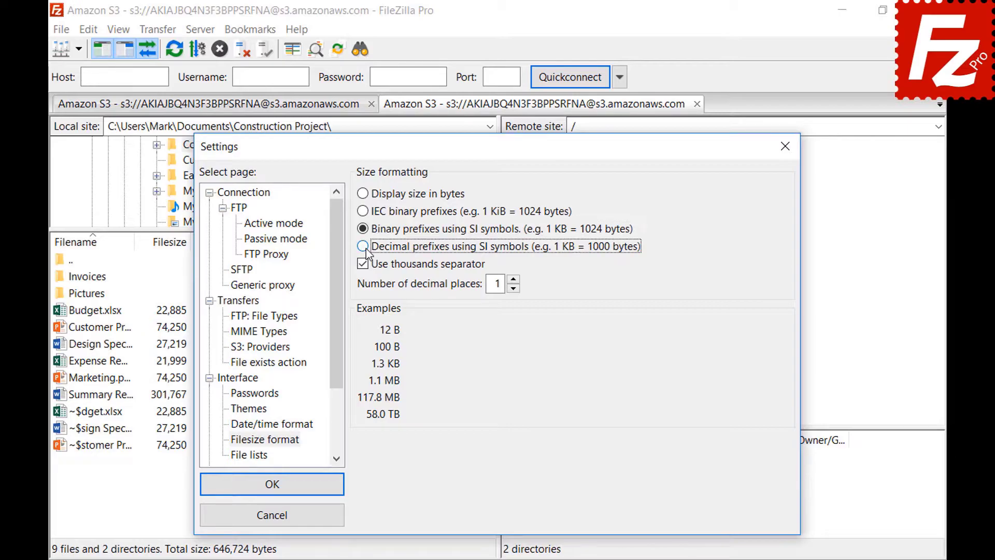
pyautogui.click(513, 280)
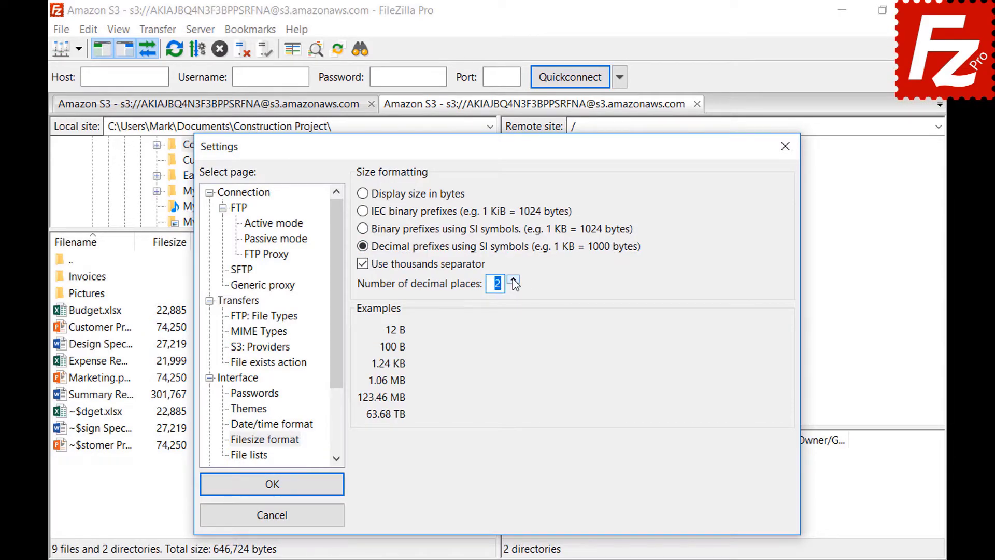
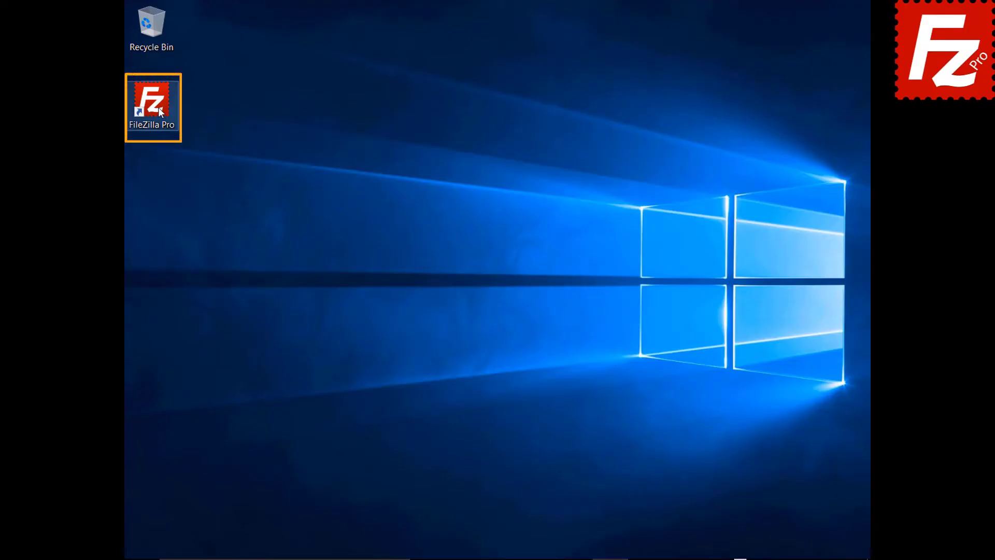
# Launch FileZilla Pro and enable Site Manager data sync over FTP to host 40.121.111.78
pyautogui.doubleClick(158, 107)
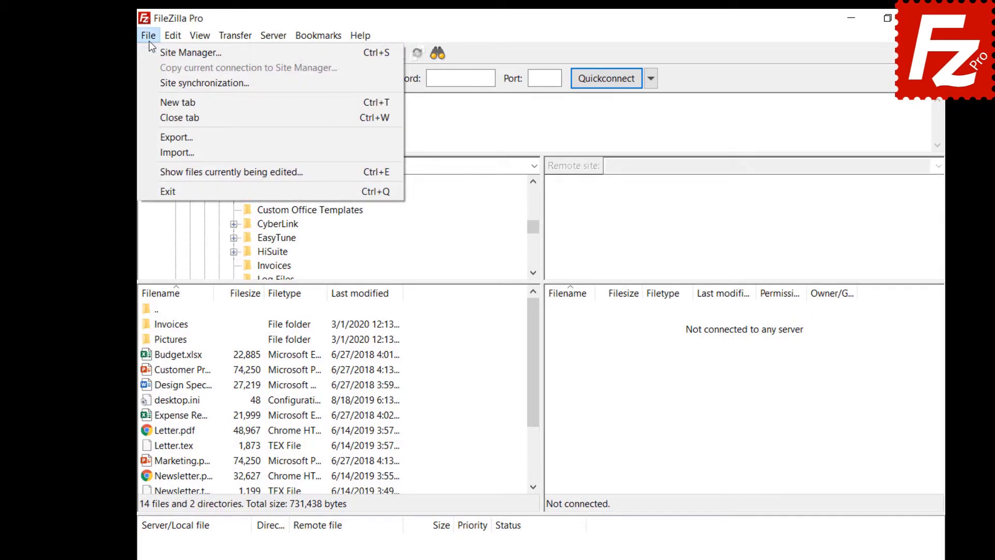
pyautogui.click(154, 80)
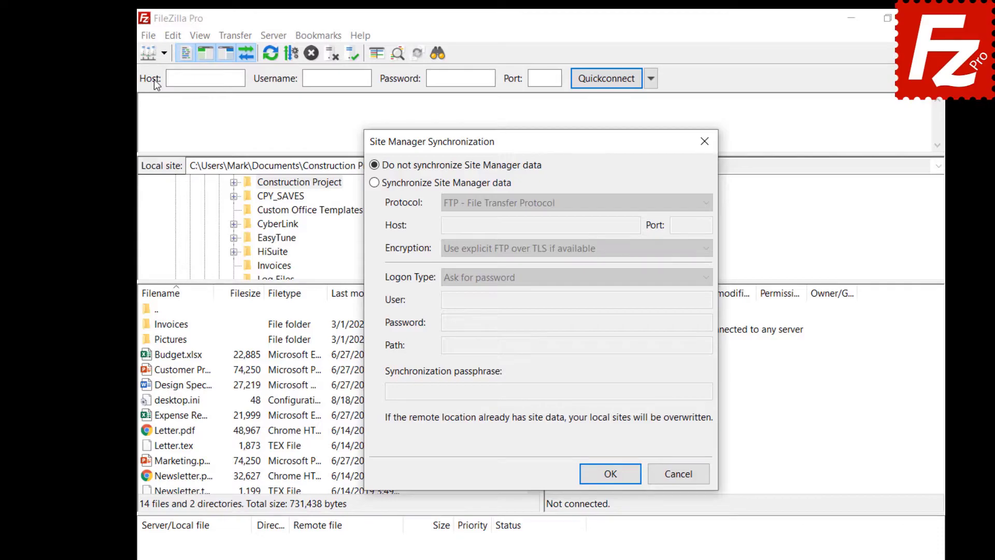
pyautogui.click(375, 185)
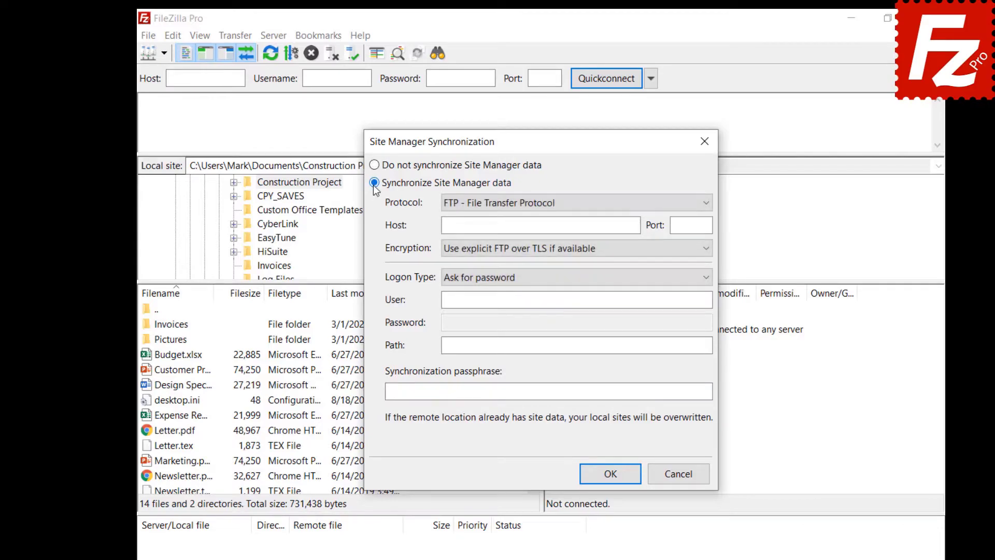
pyautogui.click(563, 209)
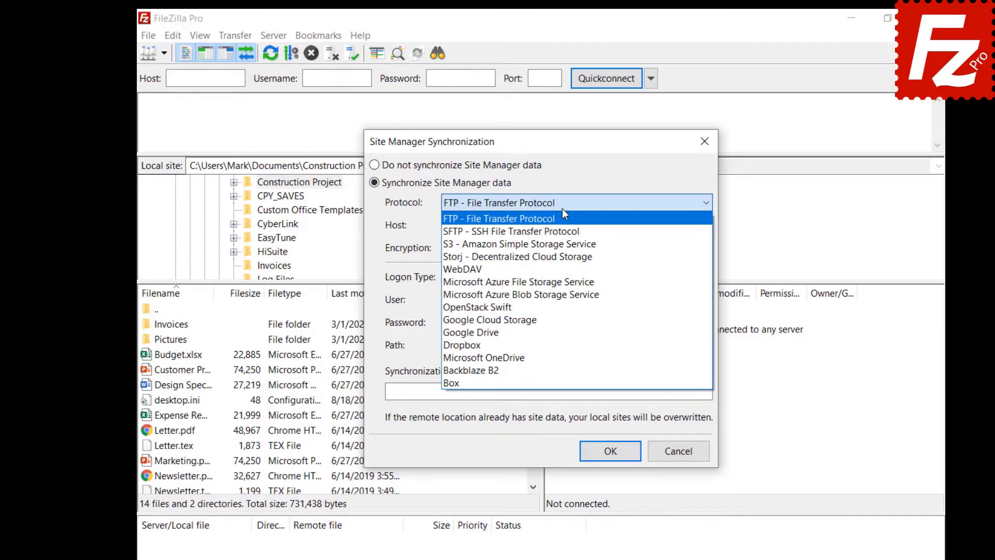
pyautogui.click(562, 209)
pyautogui.click(635, 226)
pyautogui.write('40.121.111.78')
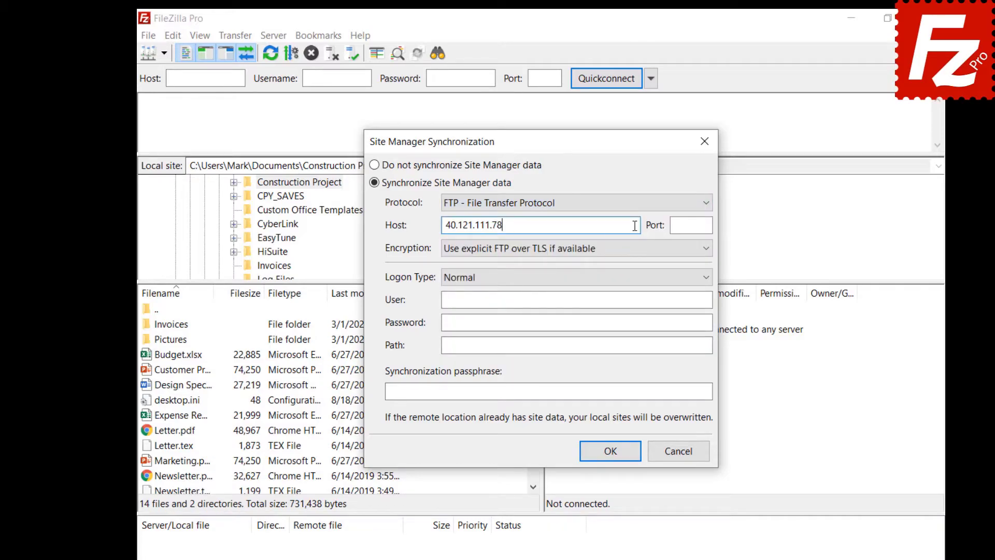
# Enter the sync account's user name and password and path /, save, then relaunch FileZilla Pro
pyautogui.click(678, 300)
pyautogui.write('filezillaprotutorial')
pyautogui.click(688, 321)
pyautogui.write('•••••••••')
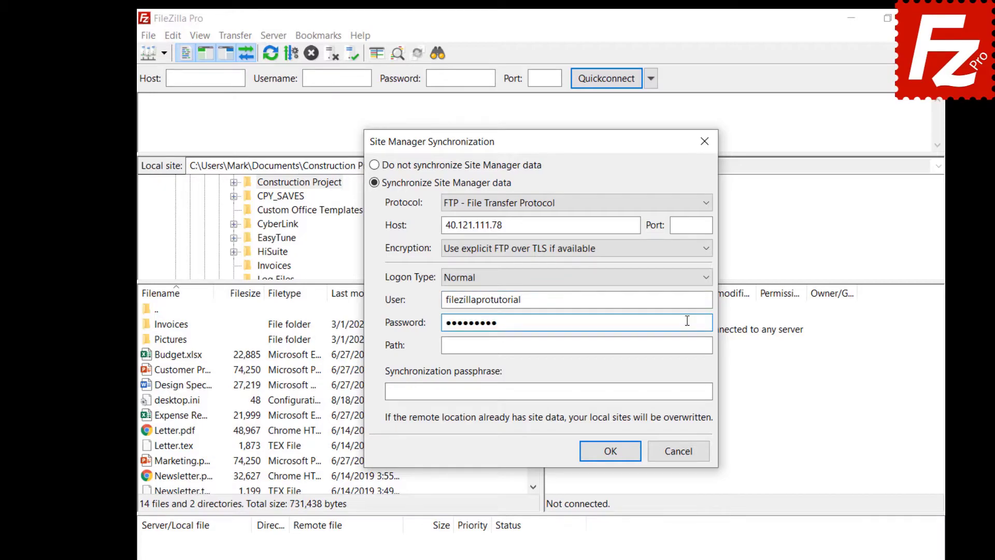
pyautogui.click(688, 345)
pyautogui.write('/')
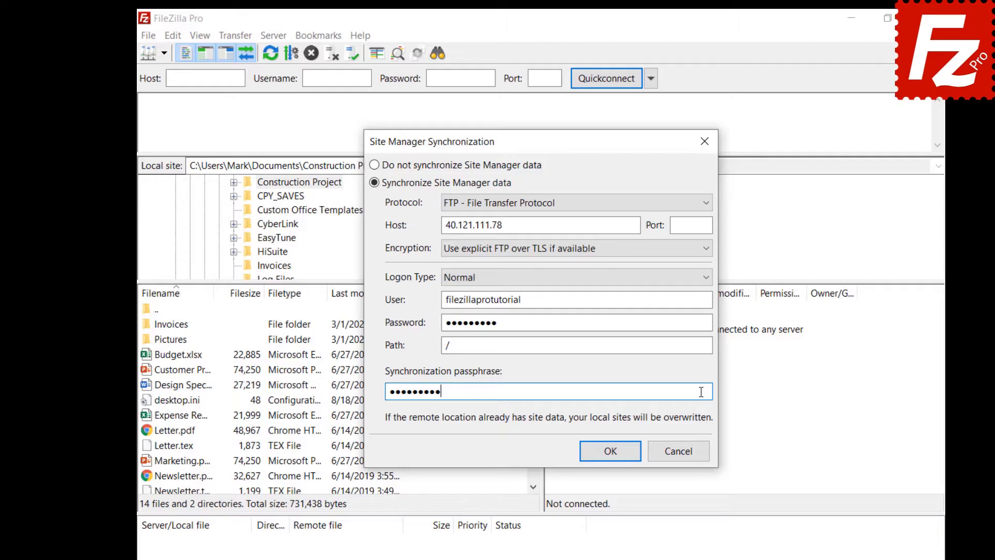
pyautogui.click(633, 453)
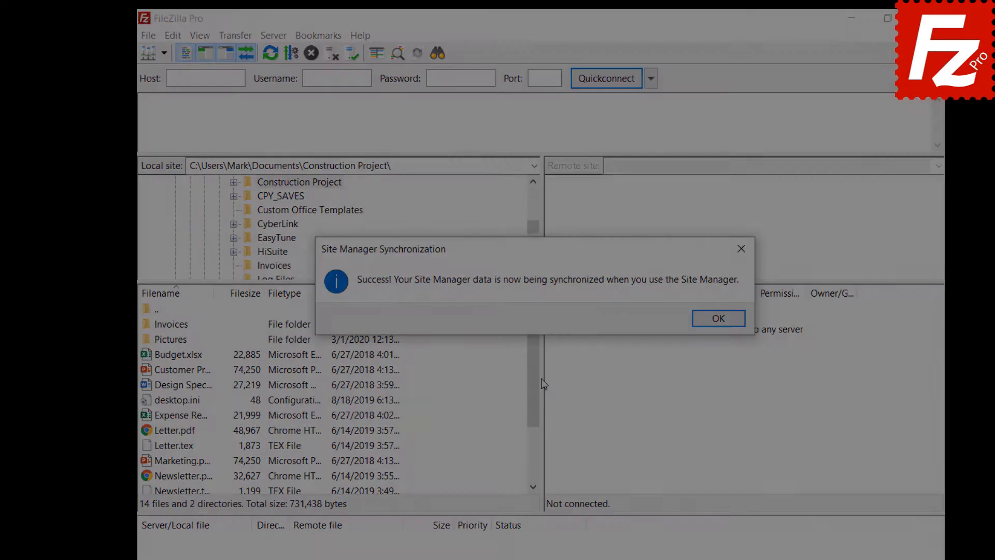
pyautogui.doubleClick(152, 103)
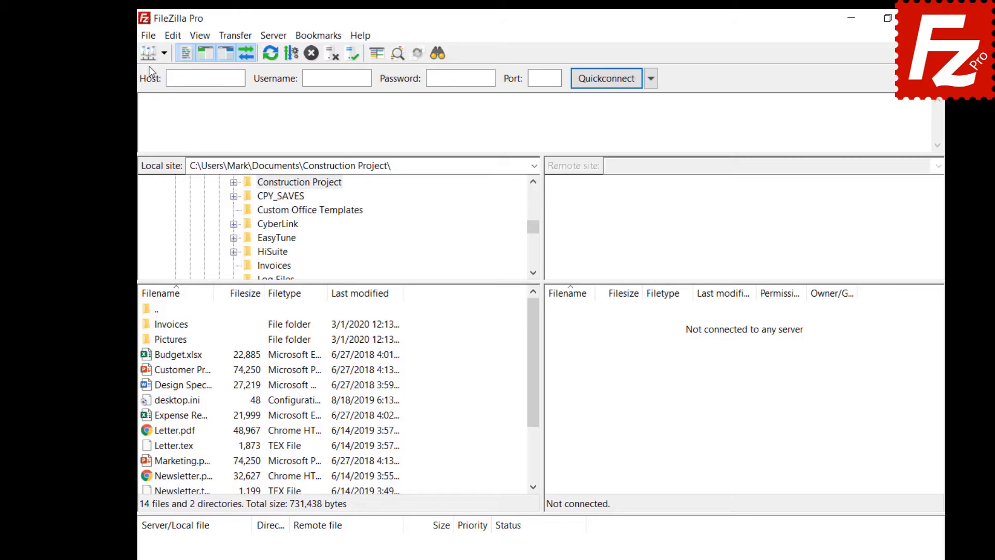
# Re-enable Site Manager data sync over FTP with path / and a sync passphrase, and save
pyautogui.click(149, 36)
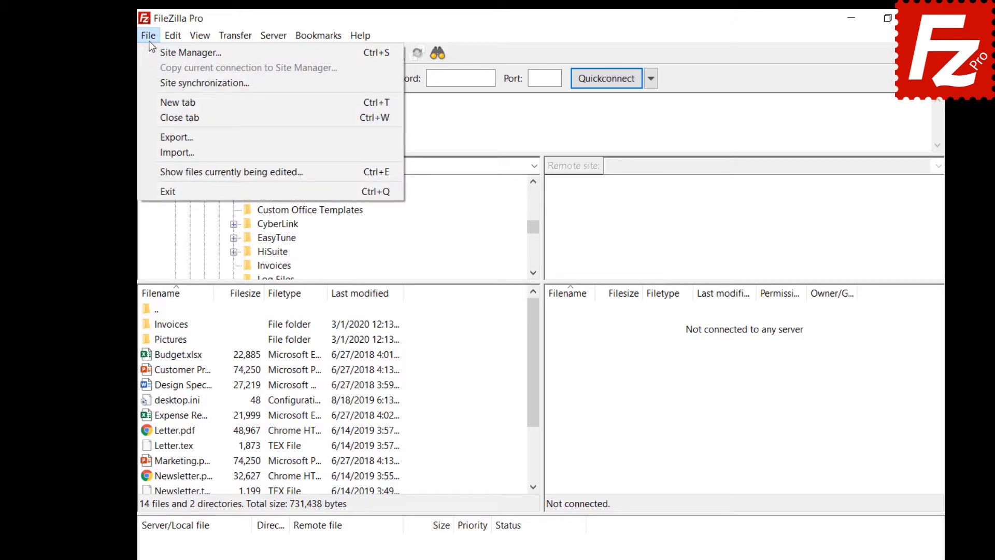
pyautogui.click(154, 83)
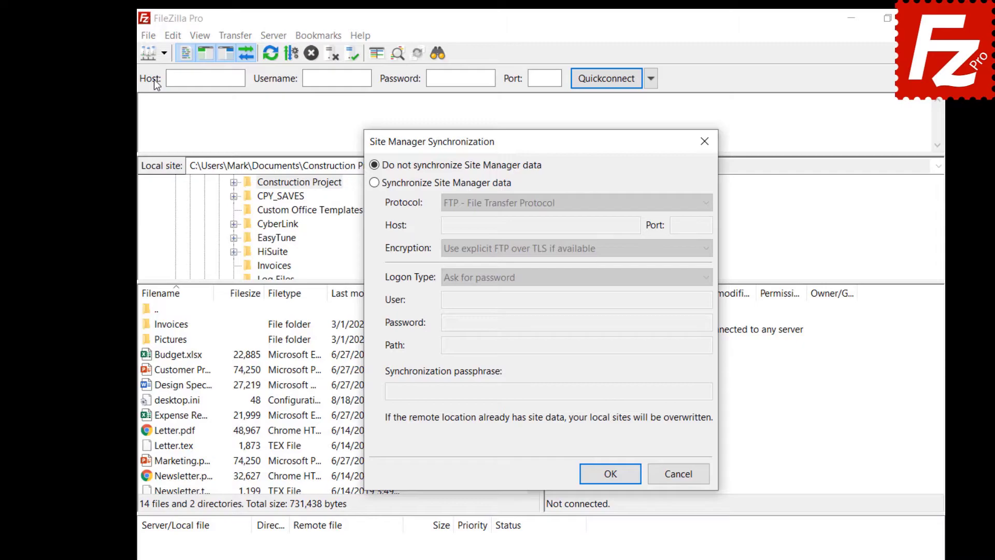
pyautogui.click(374, 182)
pyautogui.click(562, 207)
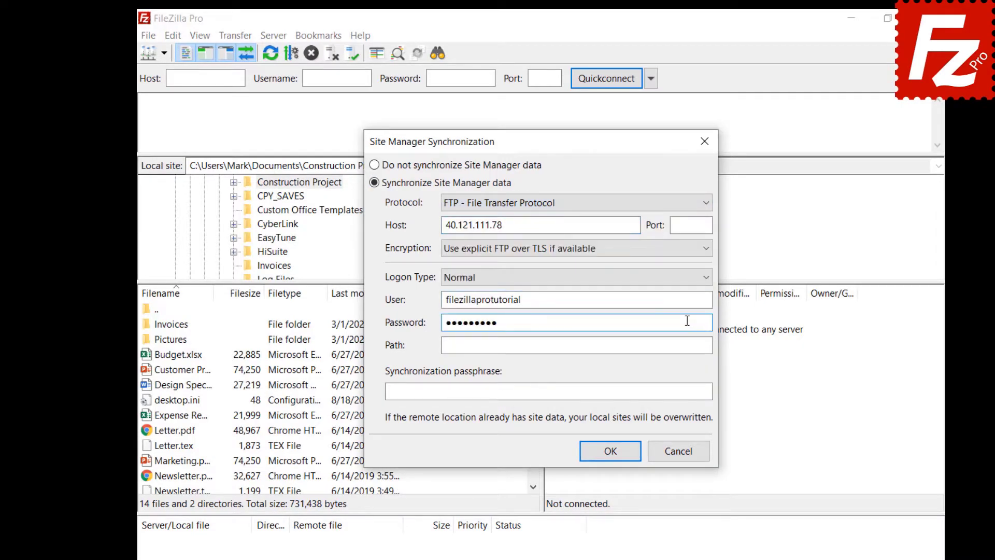
pyautogui.click(687, 345)
pyautogui.write('/')
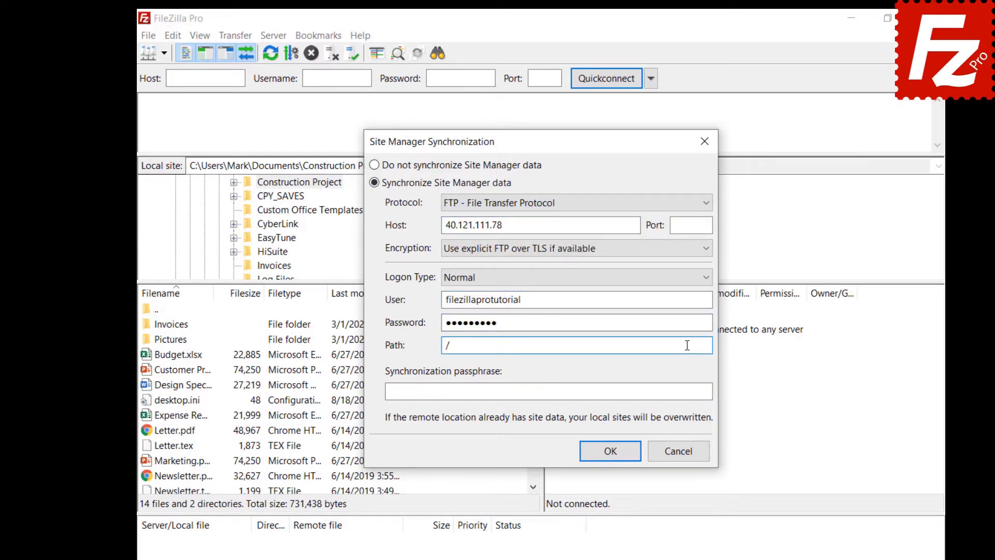
pyautogui.click(701, 391)
pyautogui.write('•••••••••')
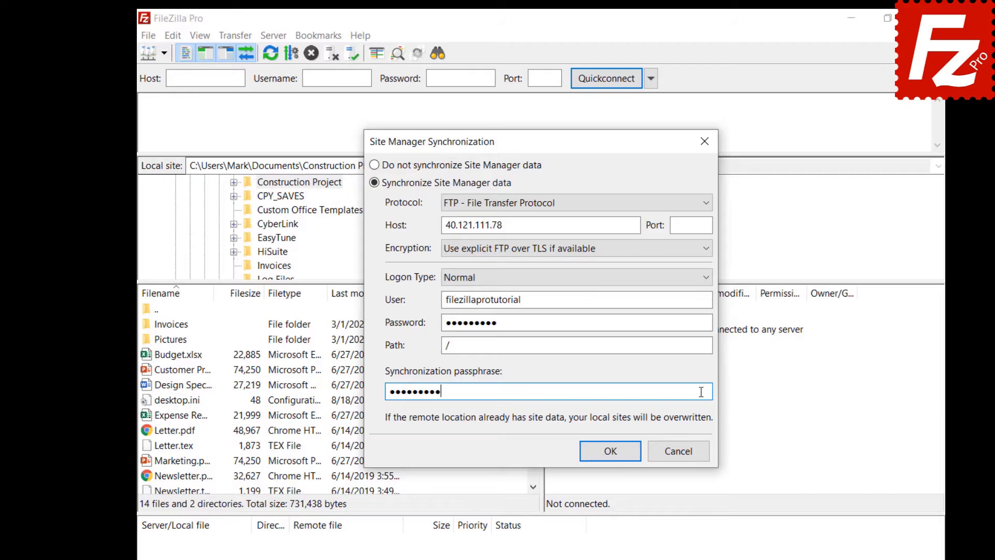
pyautogui.click(612, 454)
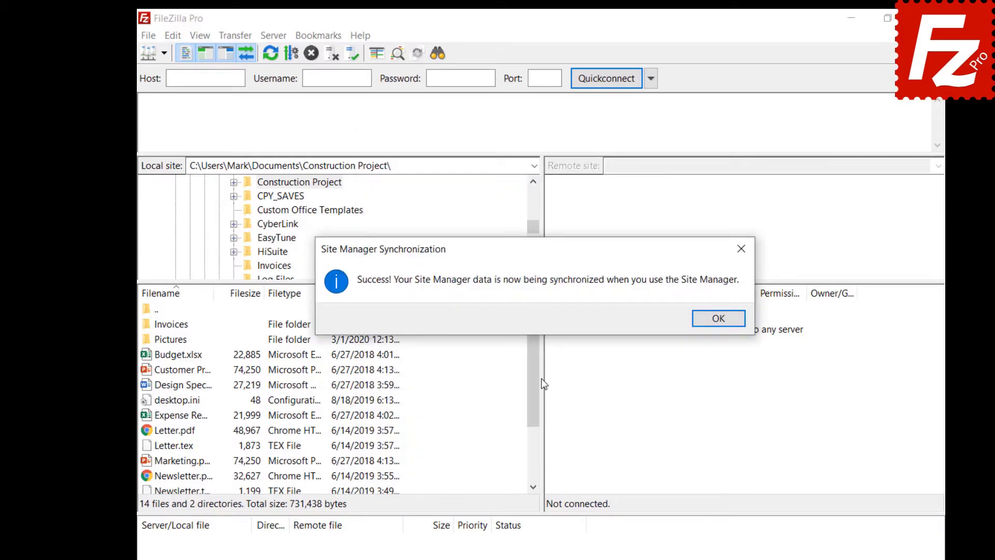
# Add a site named OneDrive using the Microsoft OneDrive protocol, save it and reopen Site Manager
pyautogui.press('Return')
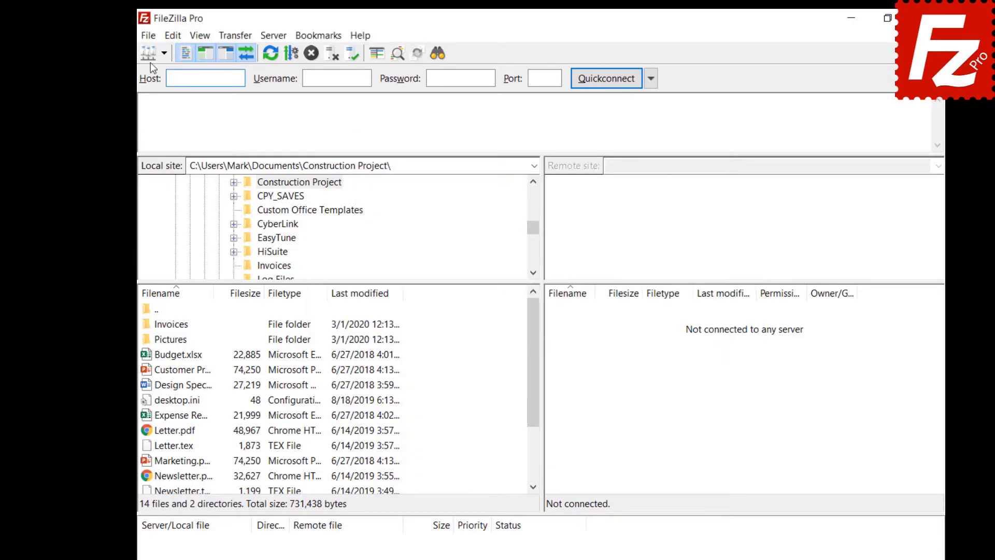
pyautogui.click(148, 35)
pyautogui.click(156, 52)
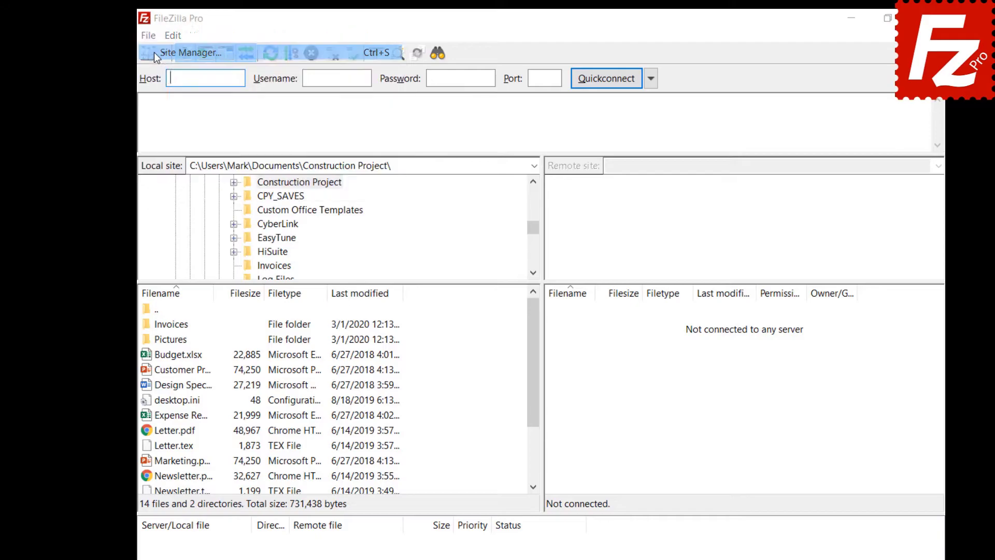
pyautogui.click(351, 410)
pyautogui.write('OneDrive')
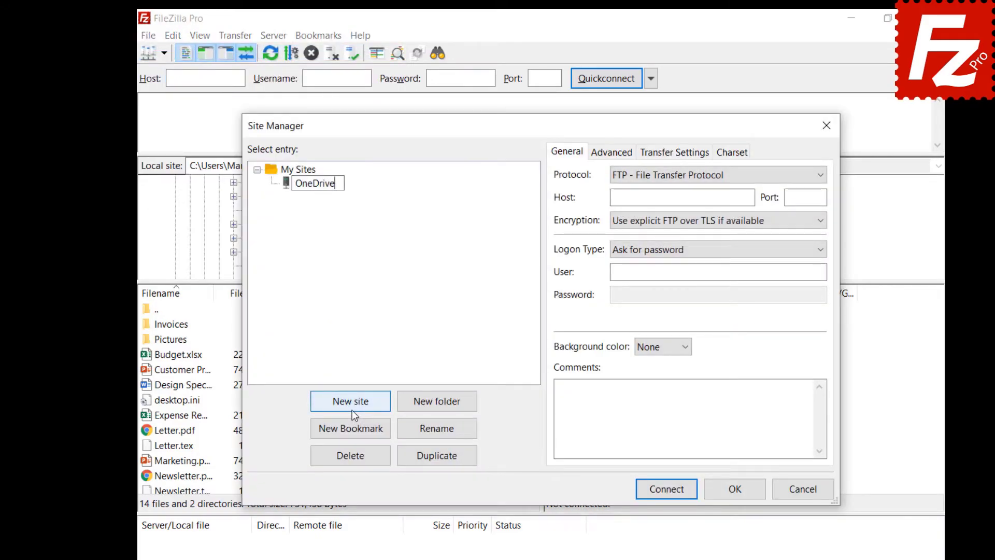
pyautogui.press('Return')
pyautogui.click(692, 179)
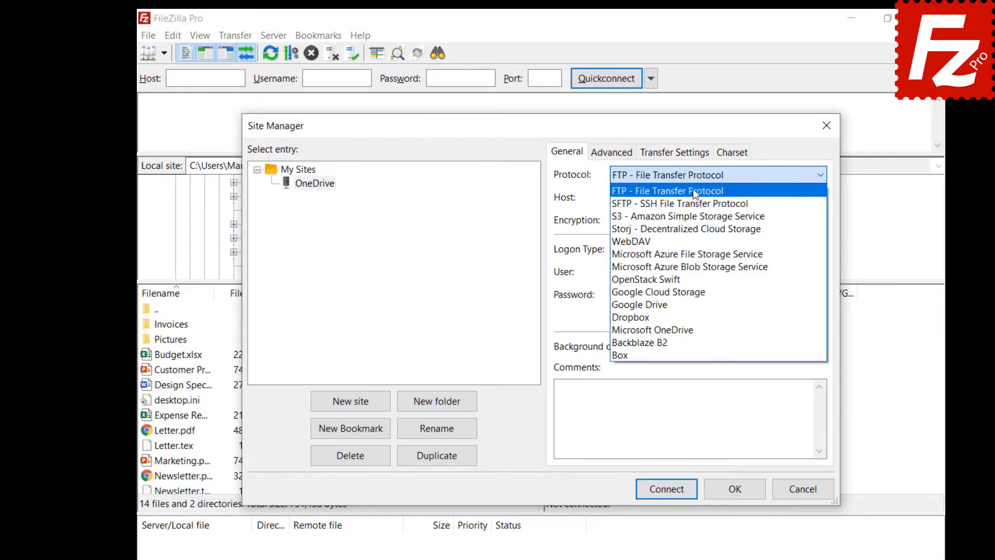
pyautogui.click(682, 329)
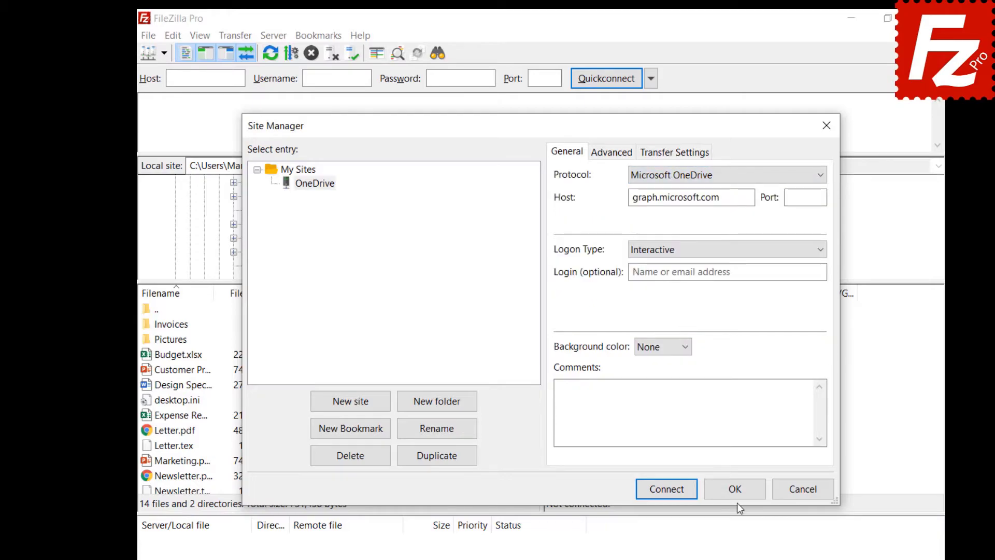
pyautogui.click(734, 489)
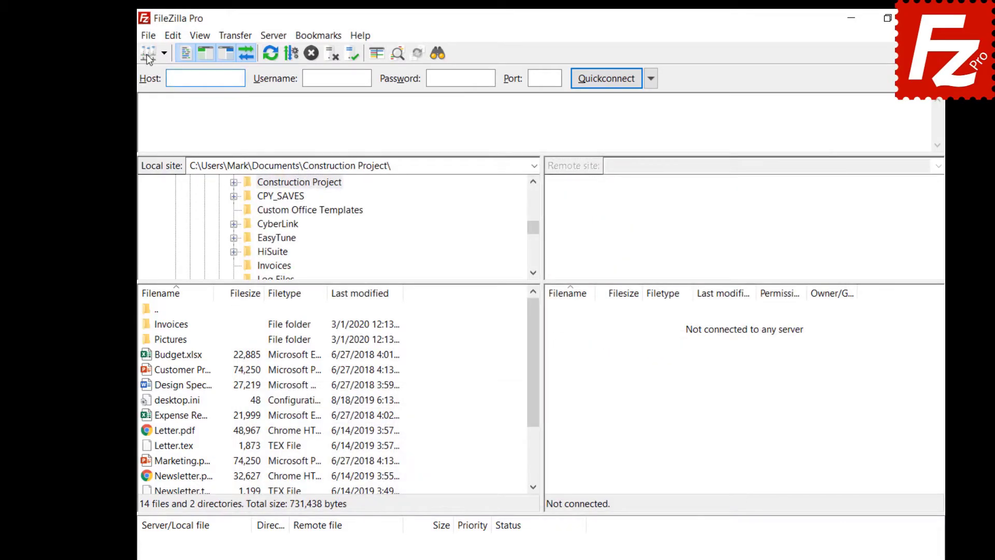
pyautogui.click(143, 34)
pyautogui.click(149, 49)
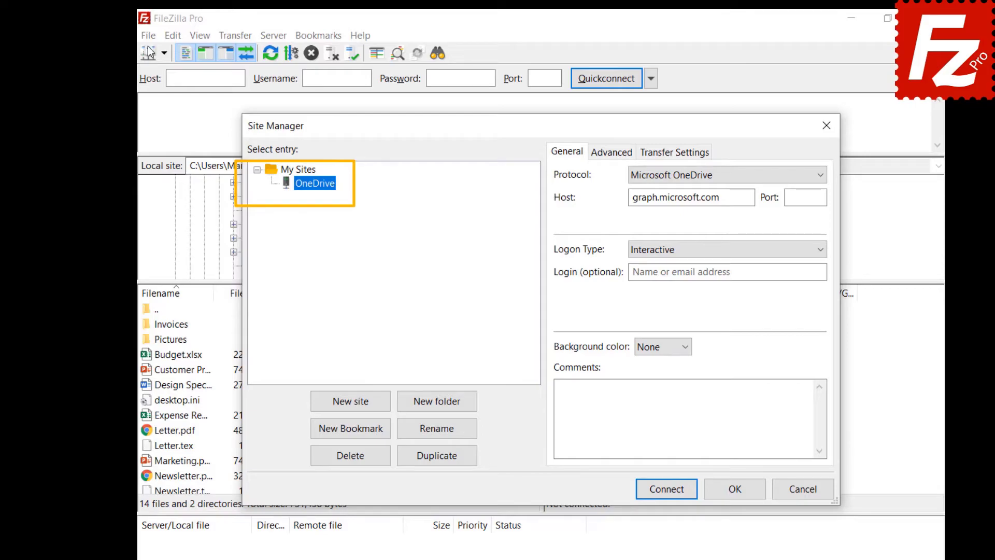
# Close Site Manager and set site synchronization to Do not synchronize Site Manager data
pyautogui.press('Escape')
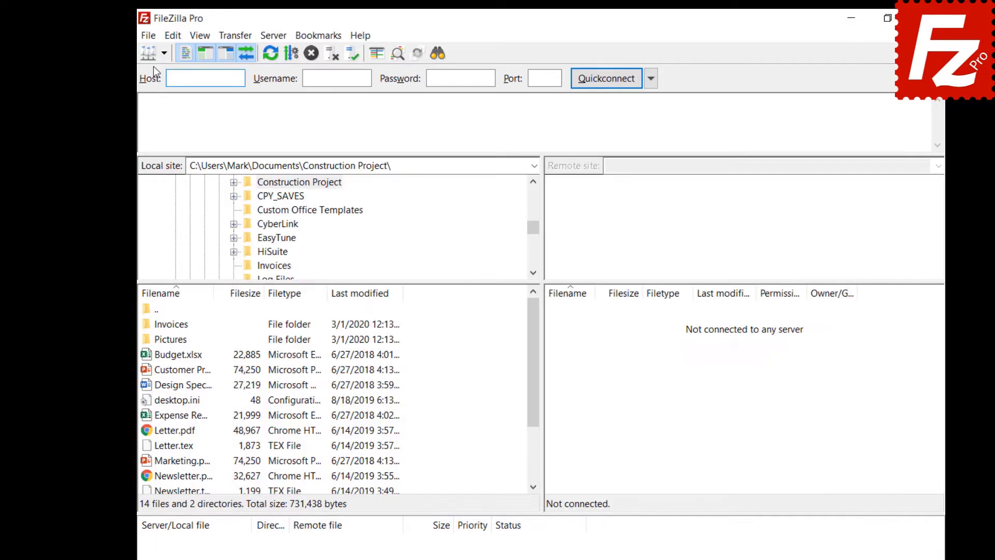
pyautogui.click(148, 36)
pyautogui.click(165, 83)
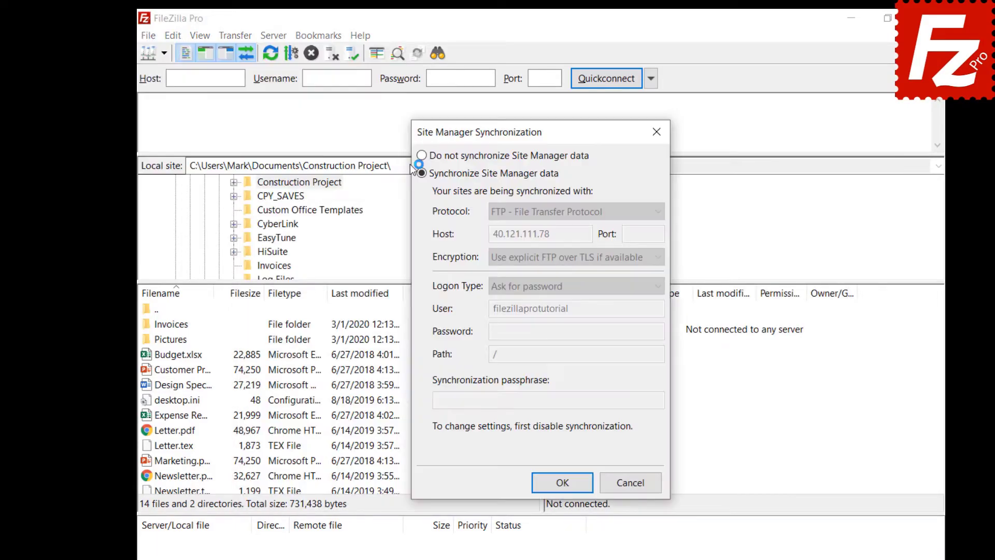
pyautogui.click(421, 155)
pyautogui.click(565, 488)
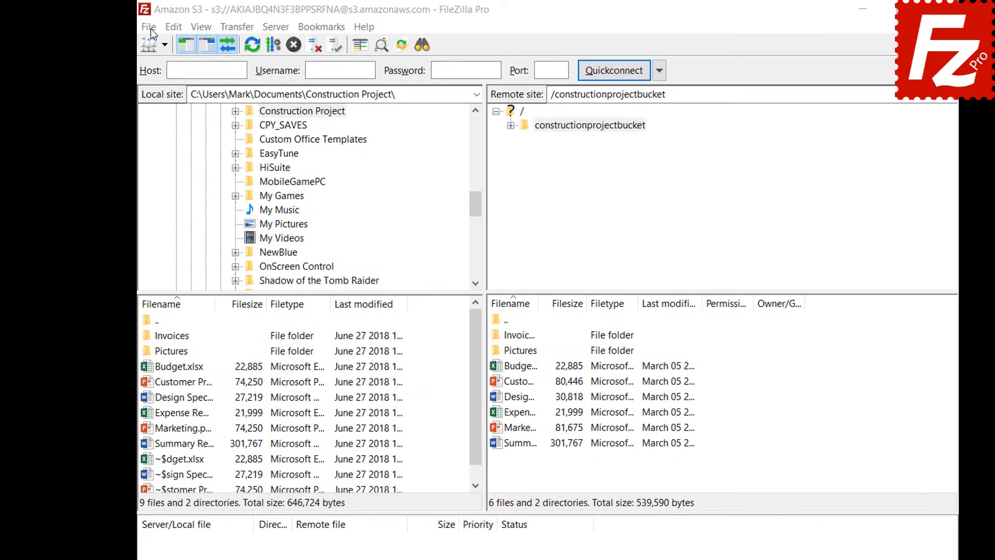
# Export program settings, transfer queue and filters to FileZilla.xml in Documents, then start Import
pyautogui.click(137, 26)
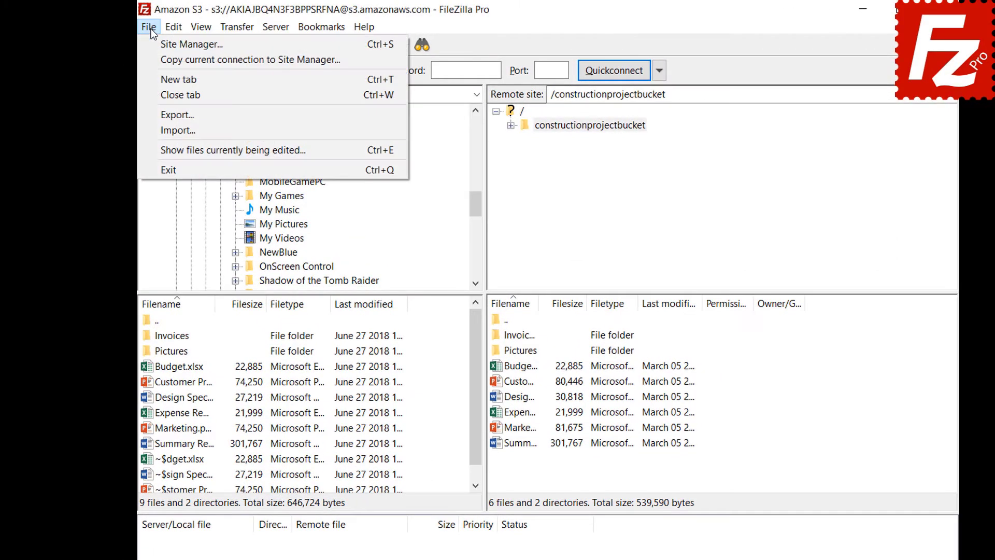
pyautogui.click(157, 114)
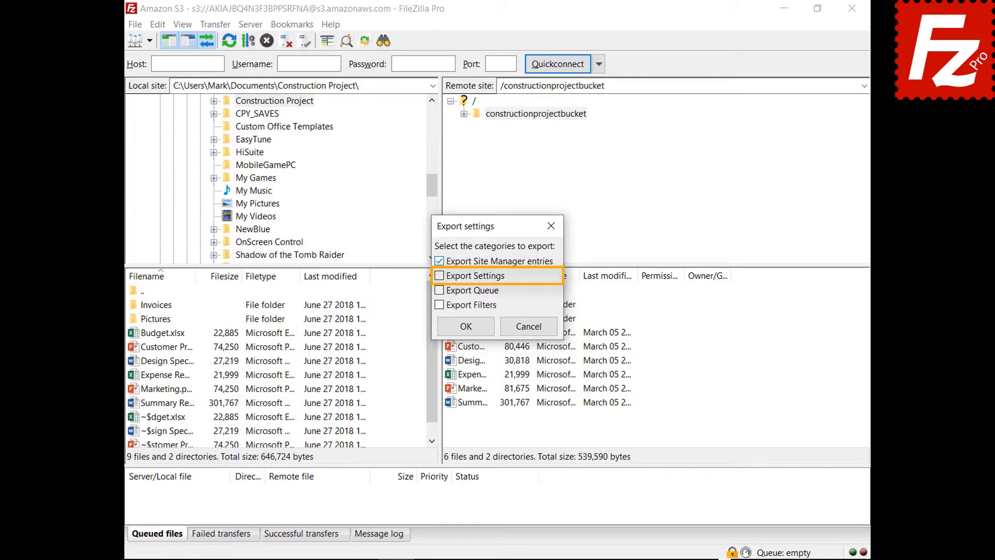
pyautogui.click(439, 277)
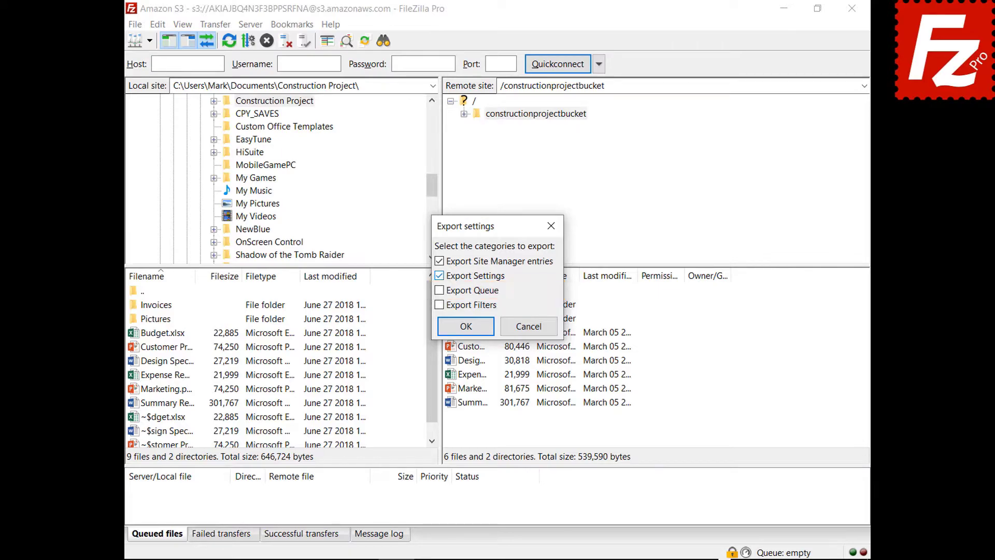
pyautogui.click(439, 291)
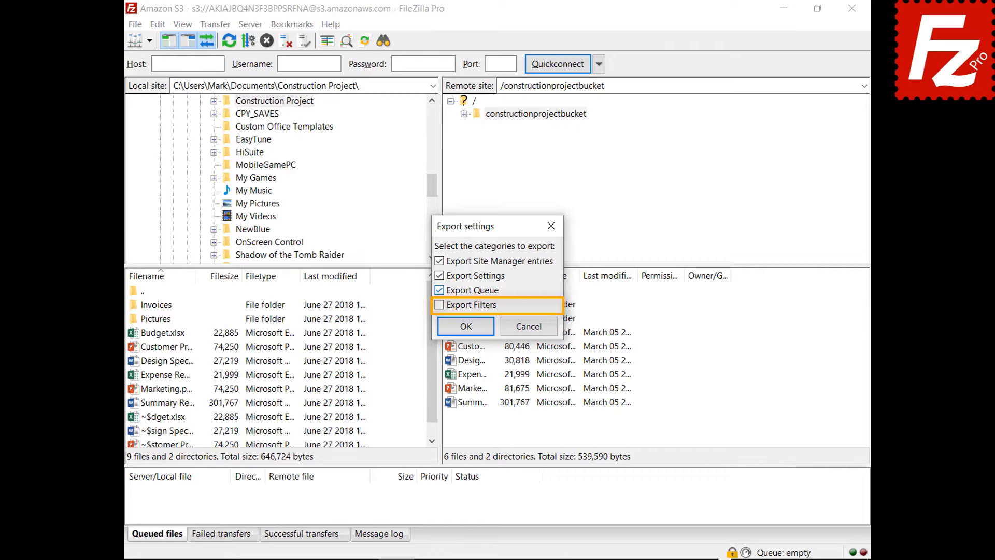
pyautogui.click(439, 305)
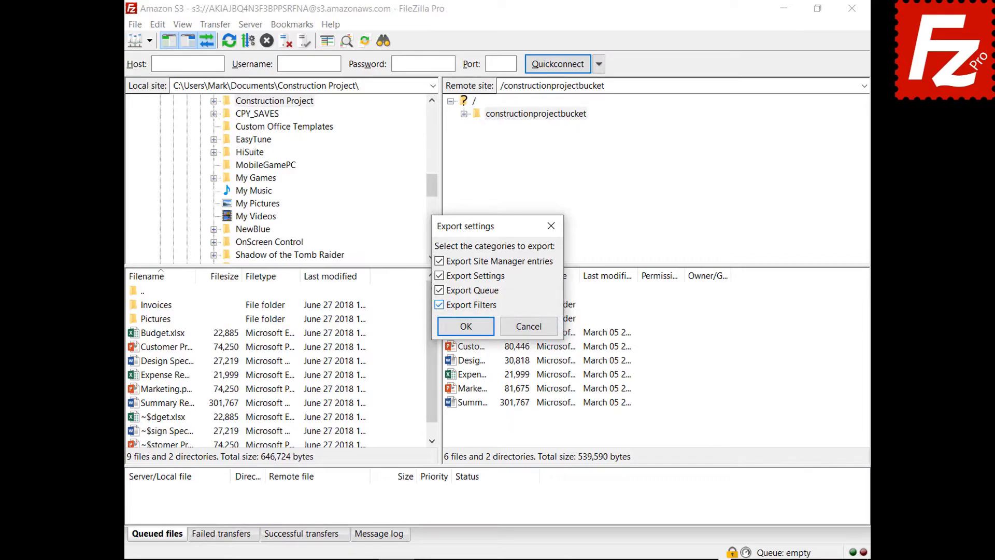
pyautogui.click(466, 327)
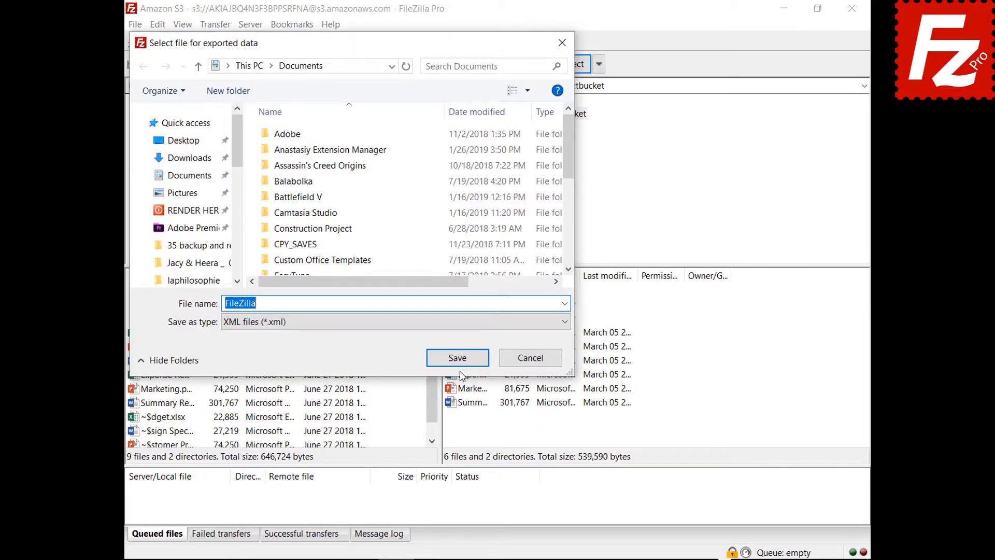
pyautogui.click(459, 362)
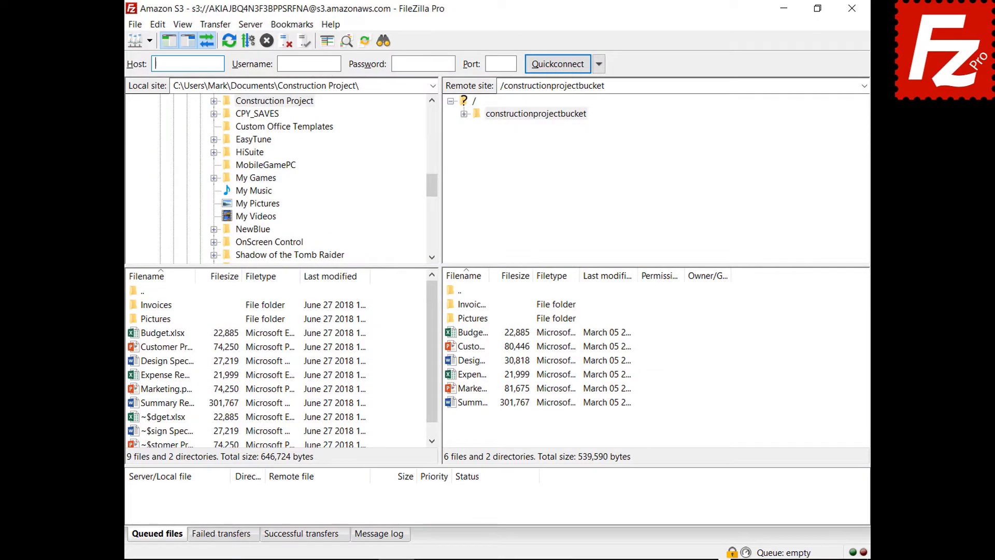
pyautogui.click(136, 24)
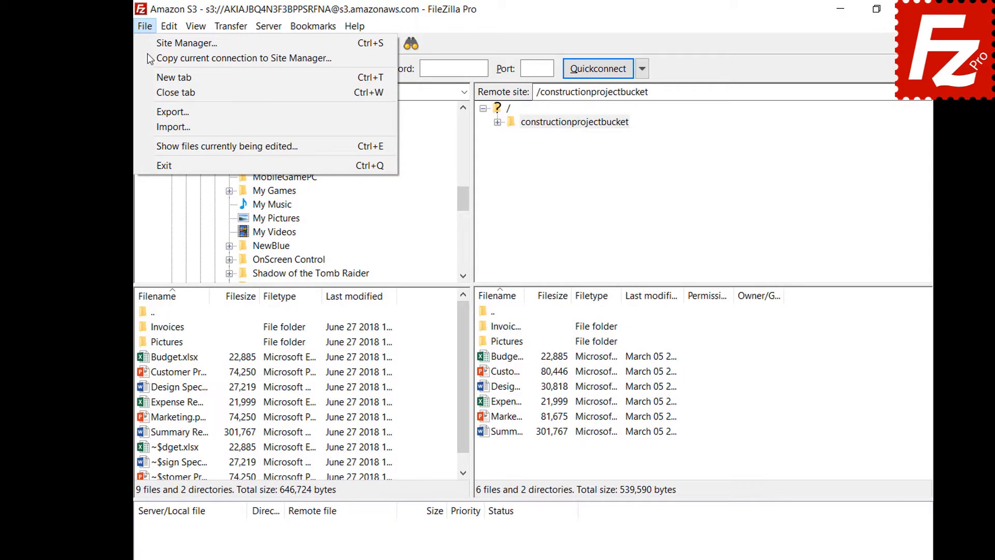
pyautogui.click(146, 126)
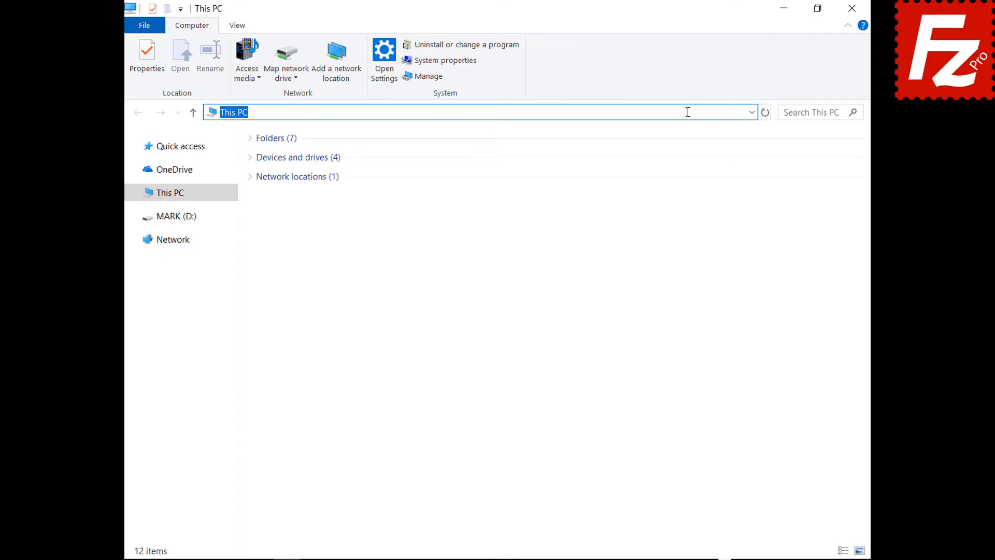
# Go to %APPDATA%\FileZilla in File Explorer and select all seven settings files
pyautogui.write('%APPDATA%\\')
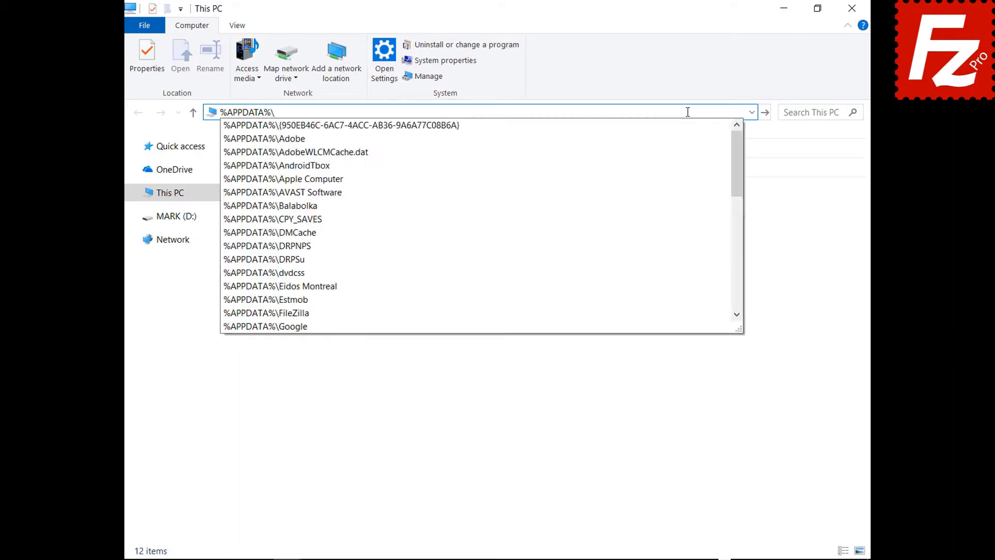
pyautogui.write('FileZilla')
pyautogui.press('Return')
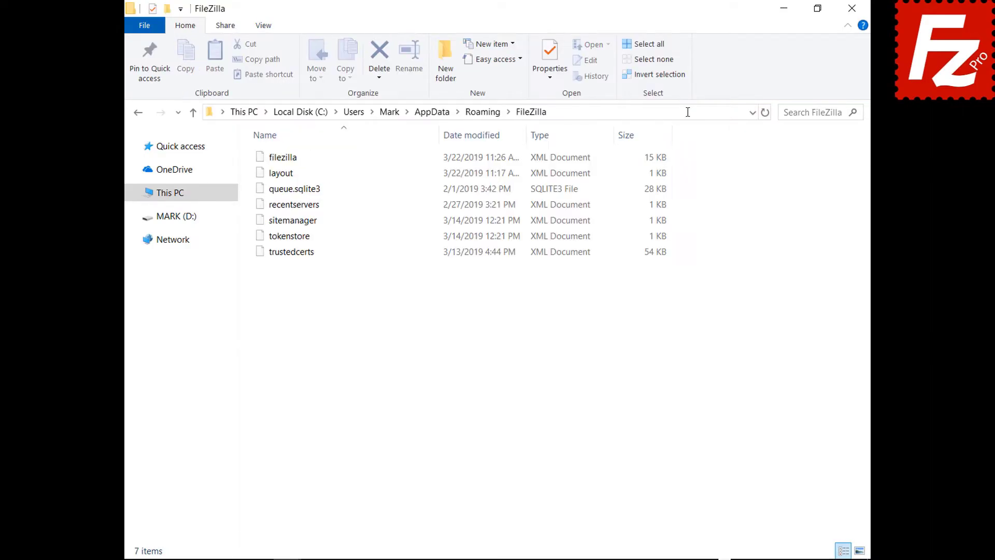
pyautogui.moveTo(291, 270); pyautogui.dragTo(294, 146)
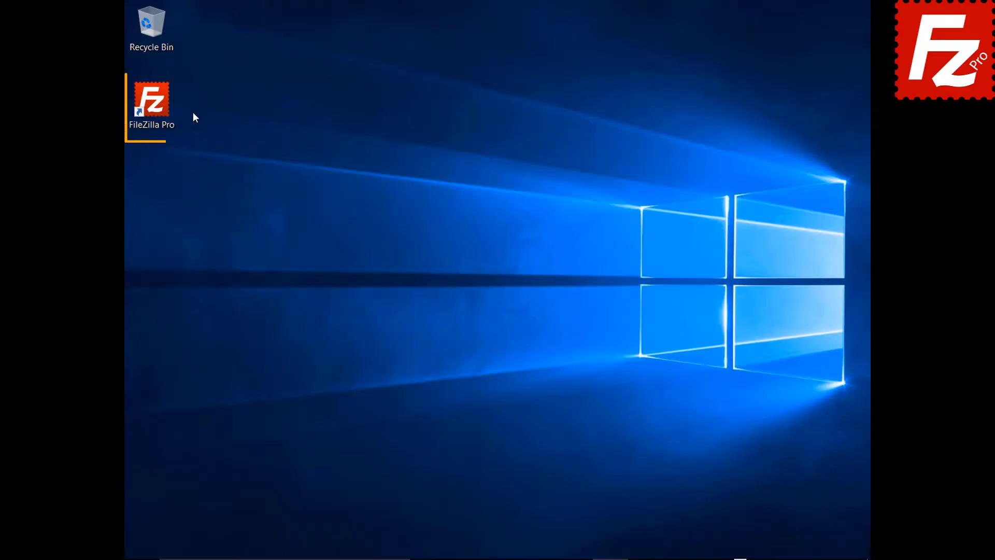
# Launch FileZilla Pro and connect to the saved Amazon S3 site
pyautogui.doubleClick(155, 107)
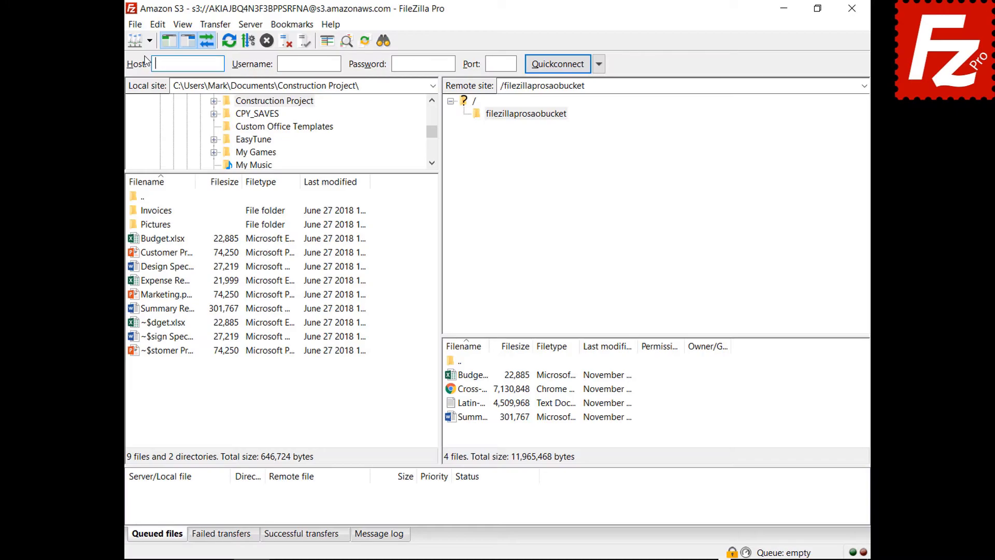
pyautogui.click(146, 39)
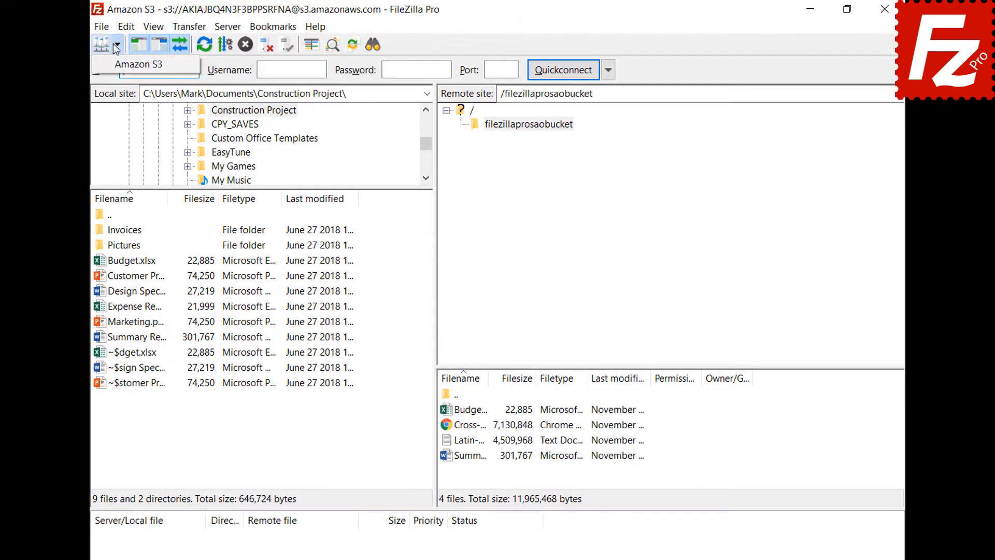
pyautogui.click(114, 65)
# Turn on the detailed message log, open filezillaprosaobucket, and copy the log contents
pyautogui.click(376, 531)
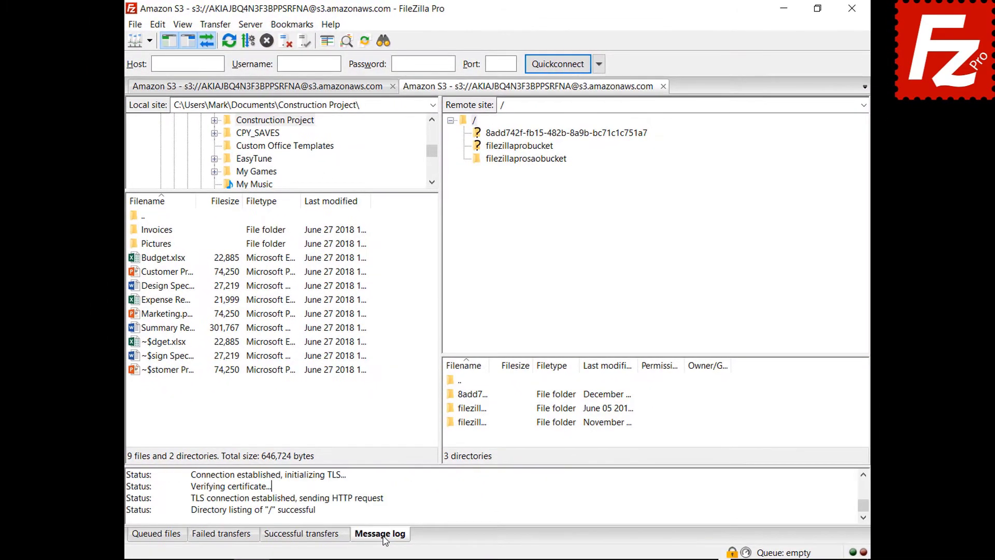
pyautogui.rightClick(427, 493)
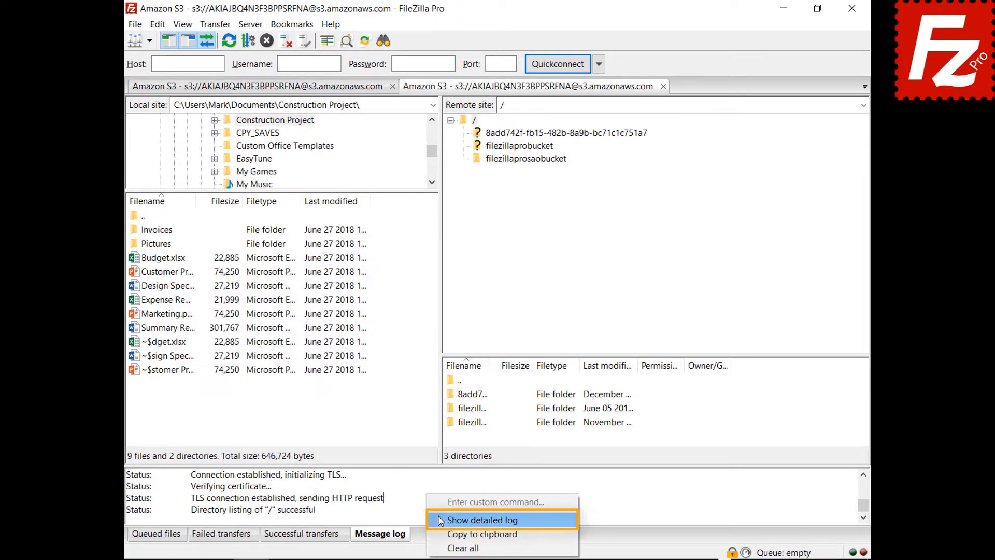
pyautogui.click(442, 520)
pyautogui.click(525, 159)
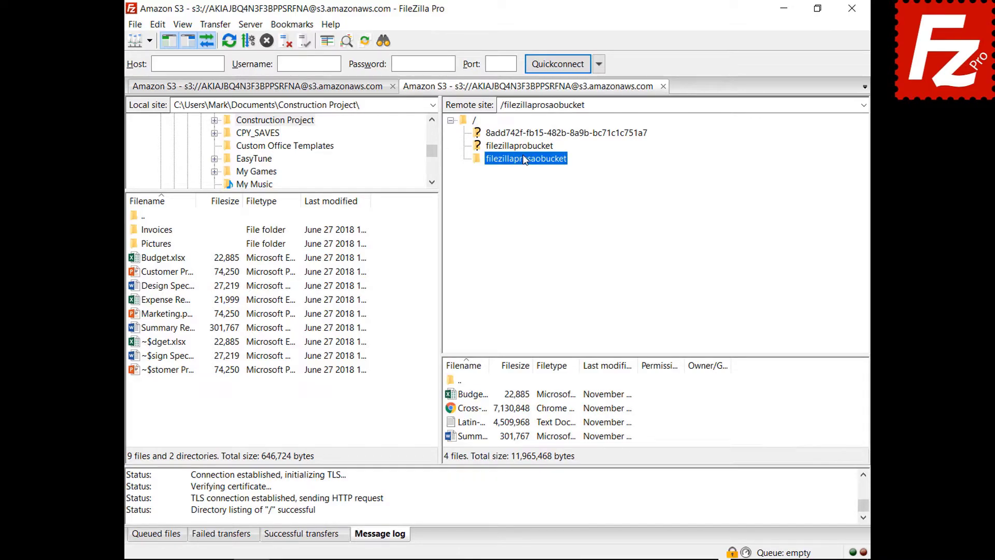
pyautogui.rightClick(482, 499)
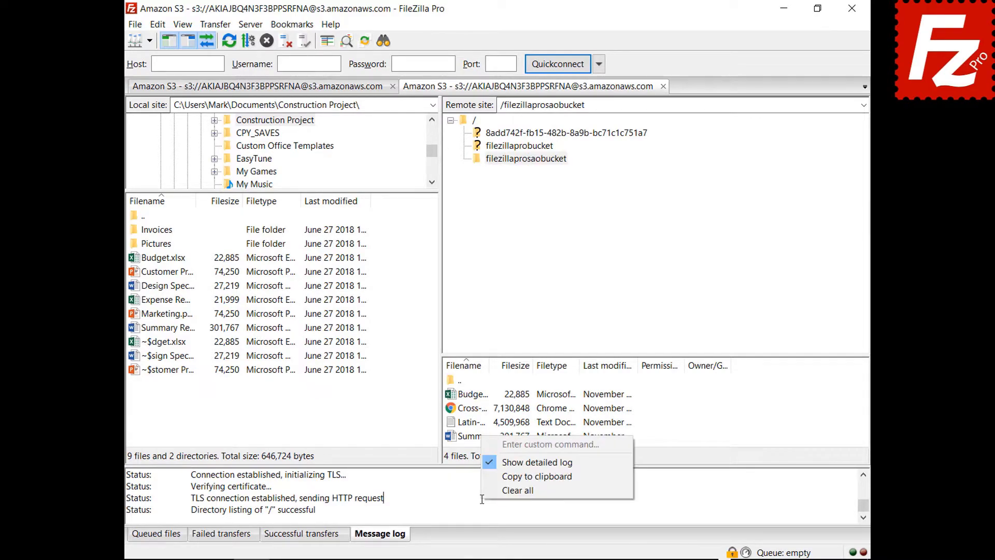
pyautogui.click(500, 476)
# In Logging settings, enable timestamps and log to filezilla.log in Documents
pyautogui.click(157, 25)
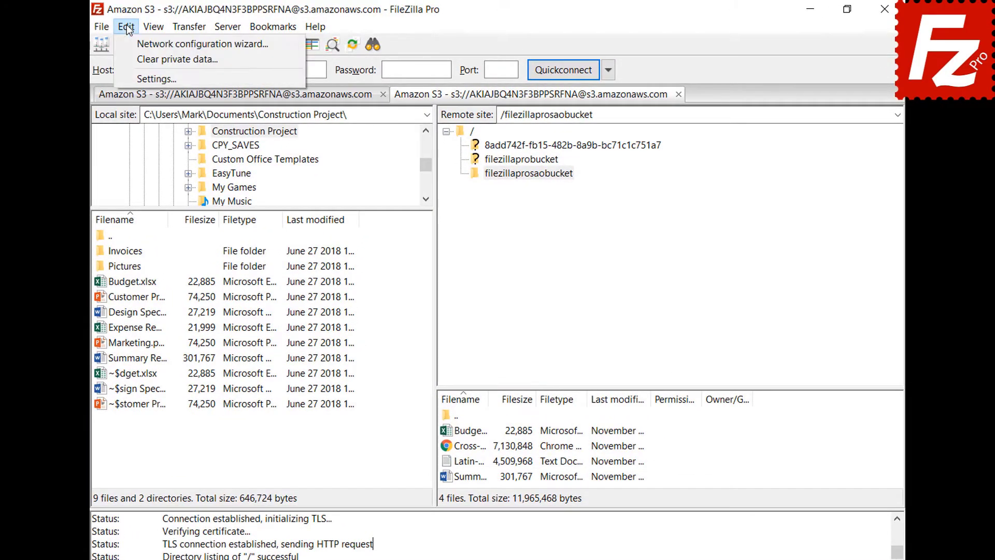
pyautogui.click(133, 78)
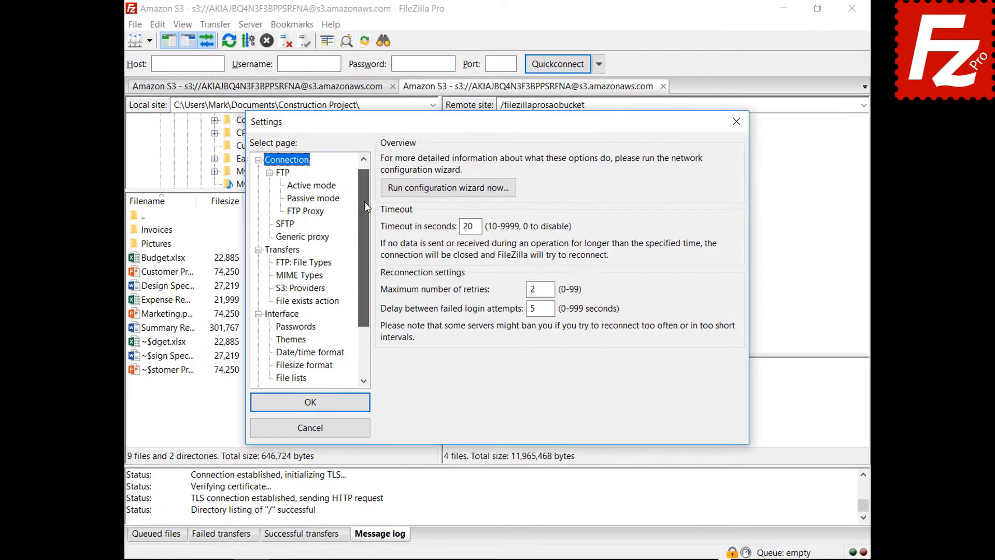
pyautogui.moveTo(365, 206); pyautogui.dragTo(361, 260)
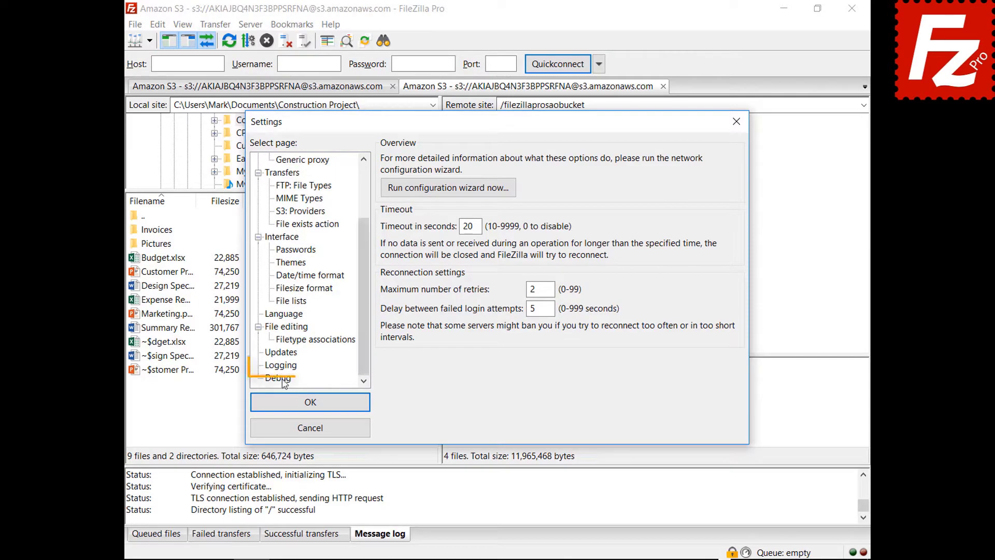
pyautogui.click(282, 365)
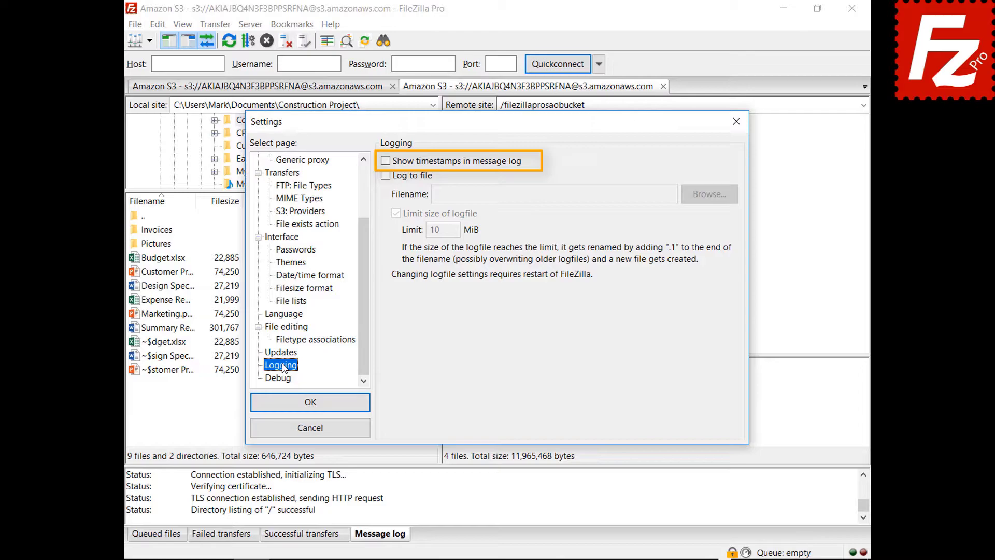
pyautogui.click(386, 161)
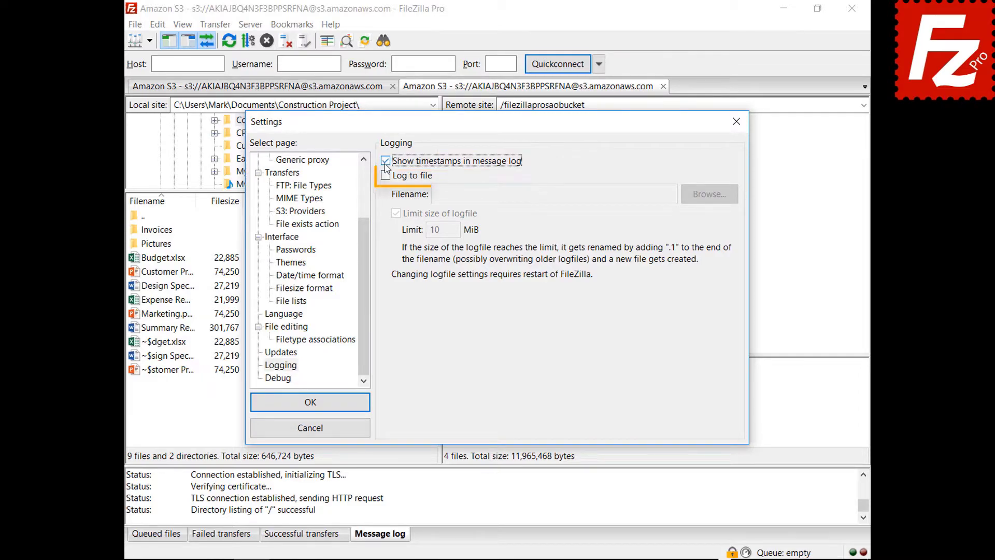
pyautogui.click(386, 175)
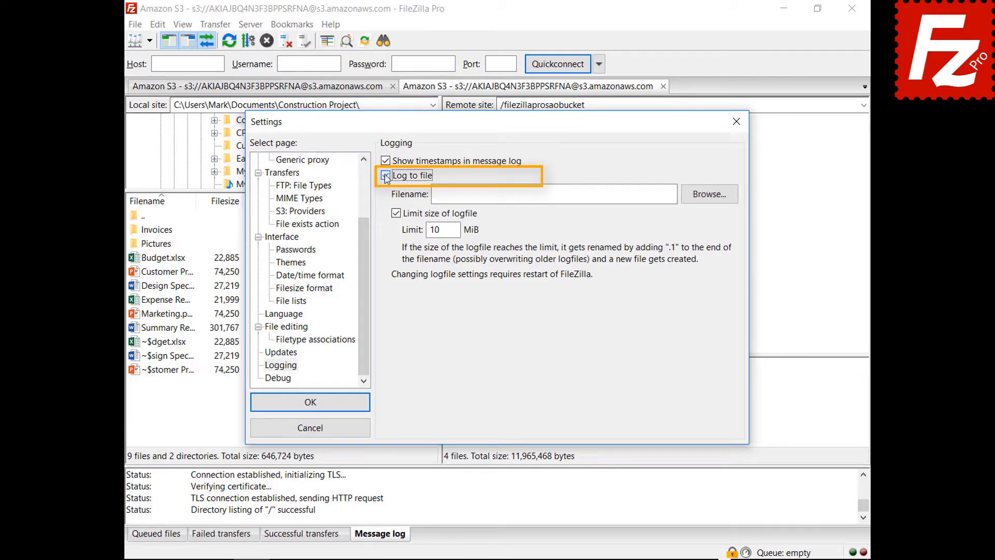
pyautogui.click(708, 200)
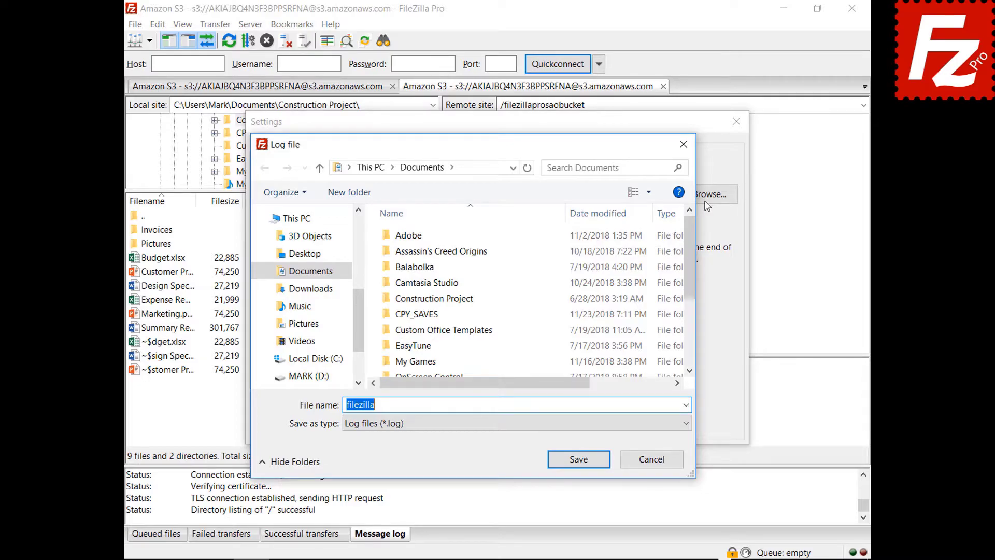
pyautogui.click(578, 459)
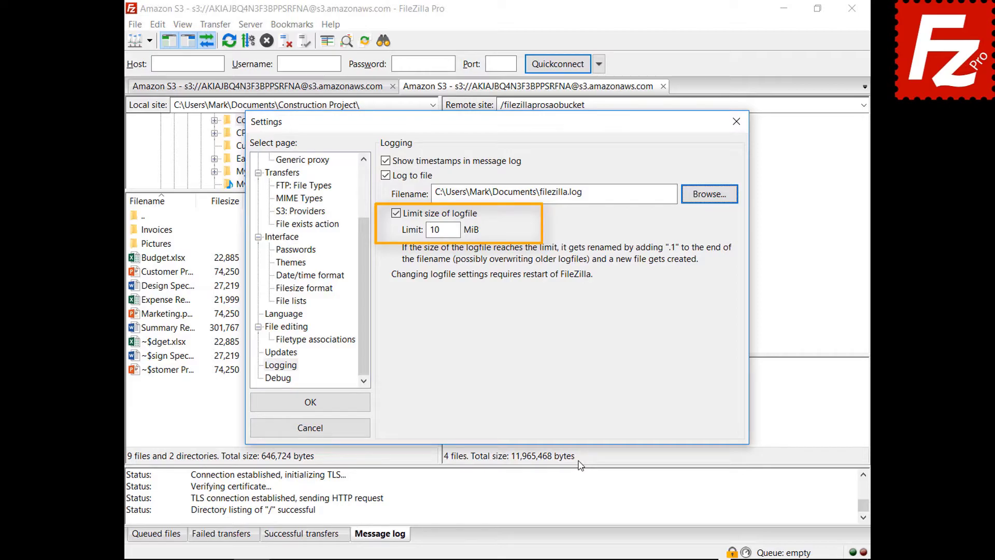
# Open the Debug page of the settings
pyautogui.click(288, 382)
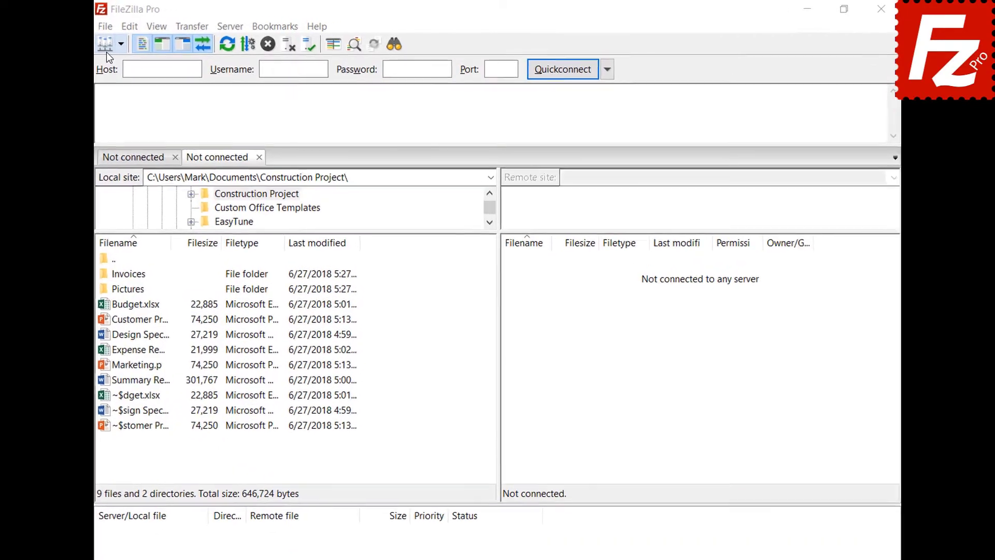
# Create a new SFTP site named Amazon EC2 with the pasted EC2 host name
pyautogui.click(97, 27)
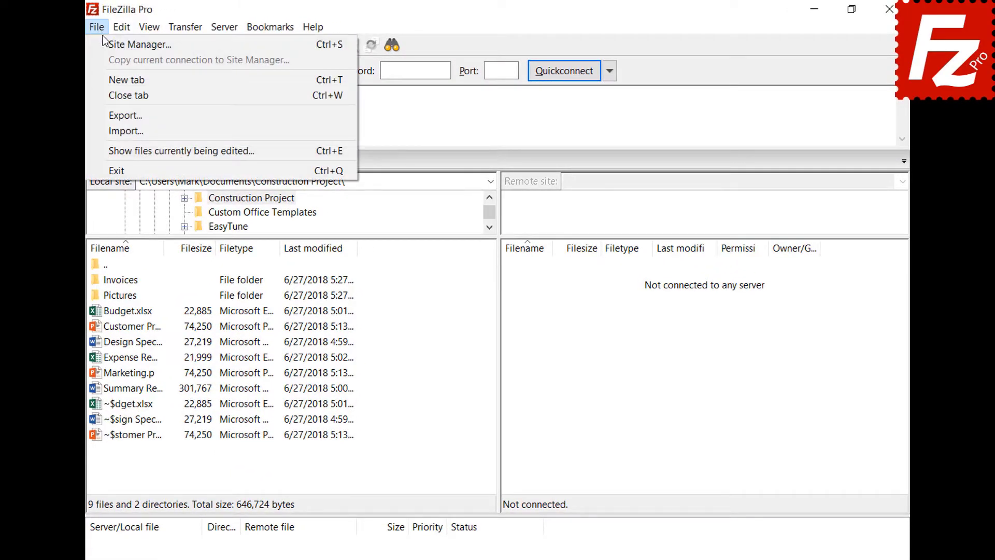
pyautogui.click(104, 43)
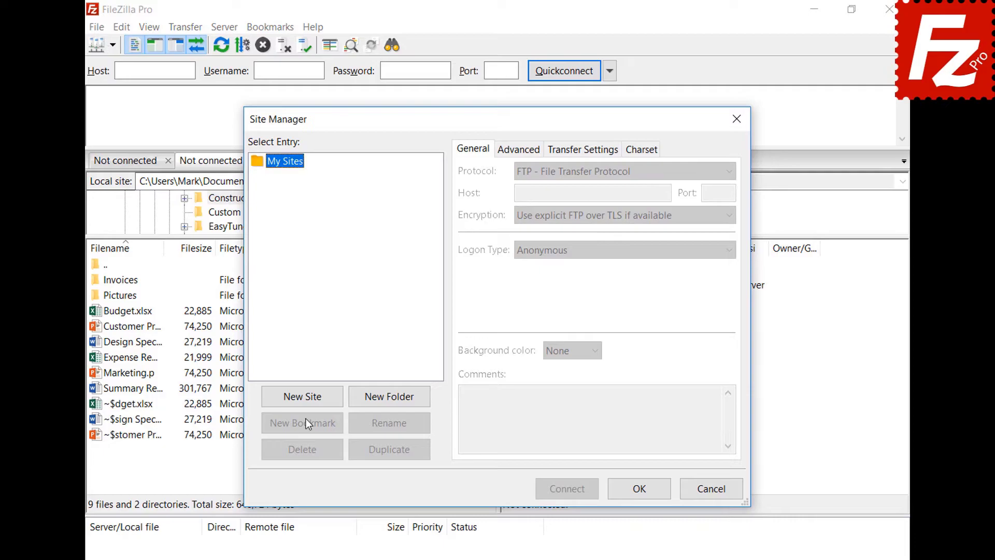
pyautogui.click(304, 398)
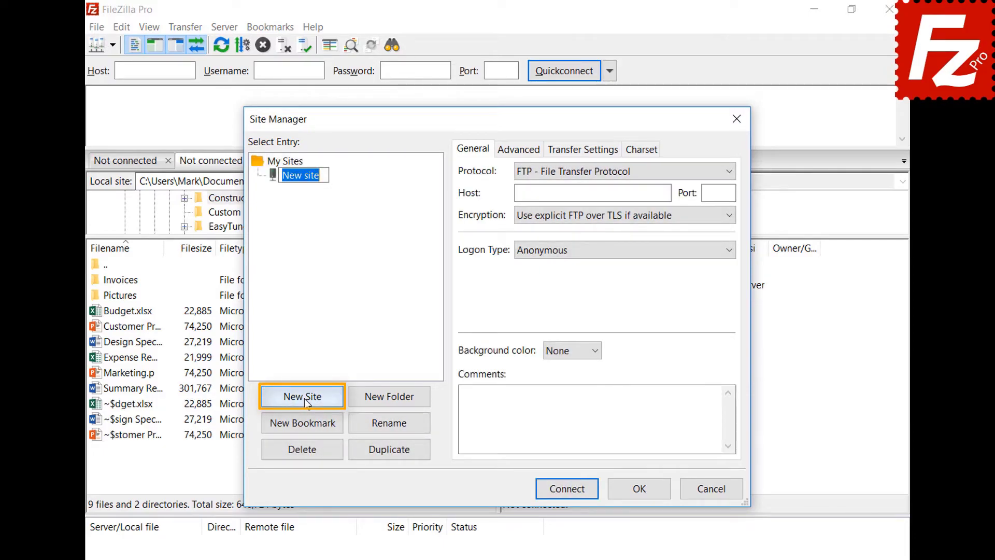
pyautogui.write('Amazon EC2')
pyautogui.press('Return')
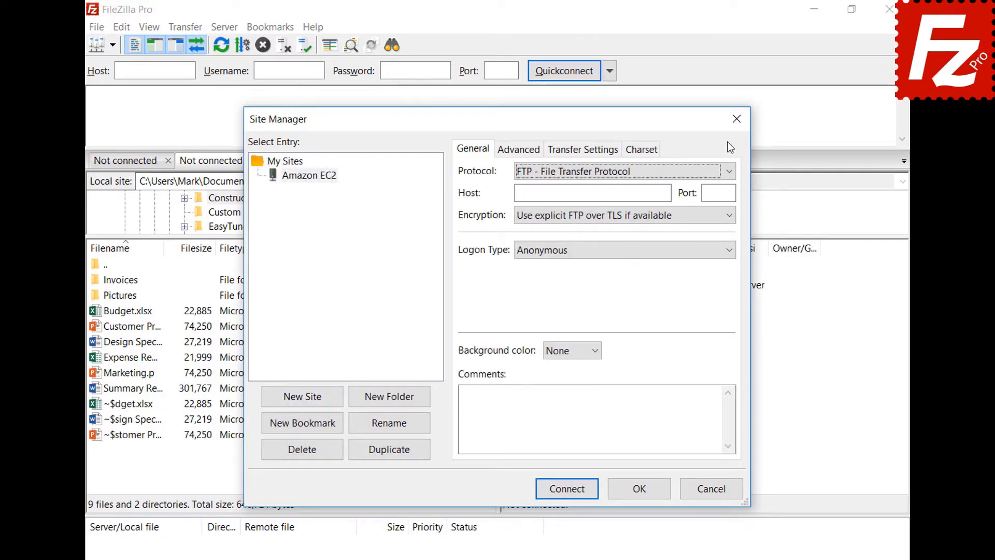
pyautogui.click(730, 171)
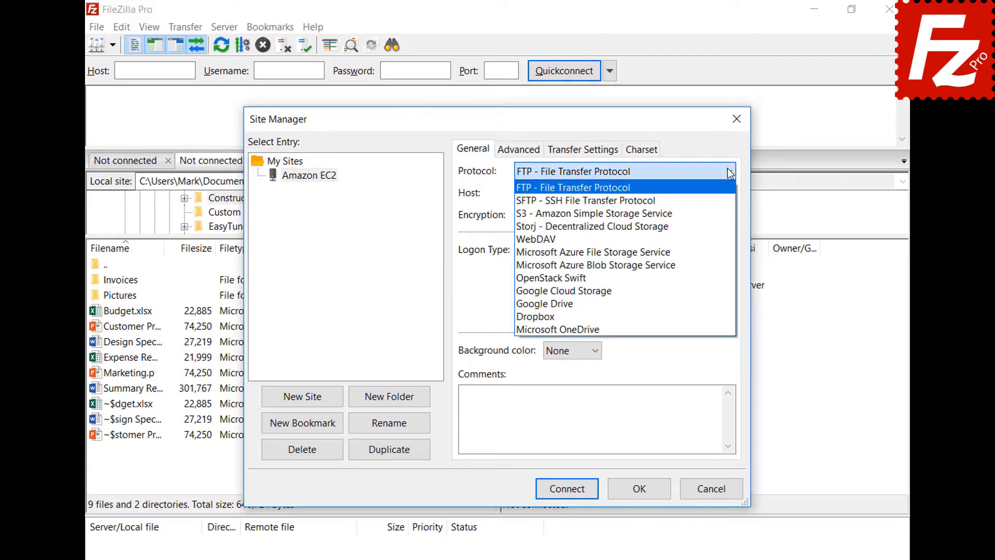
pyautogui.click(731, 200)
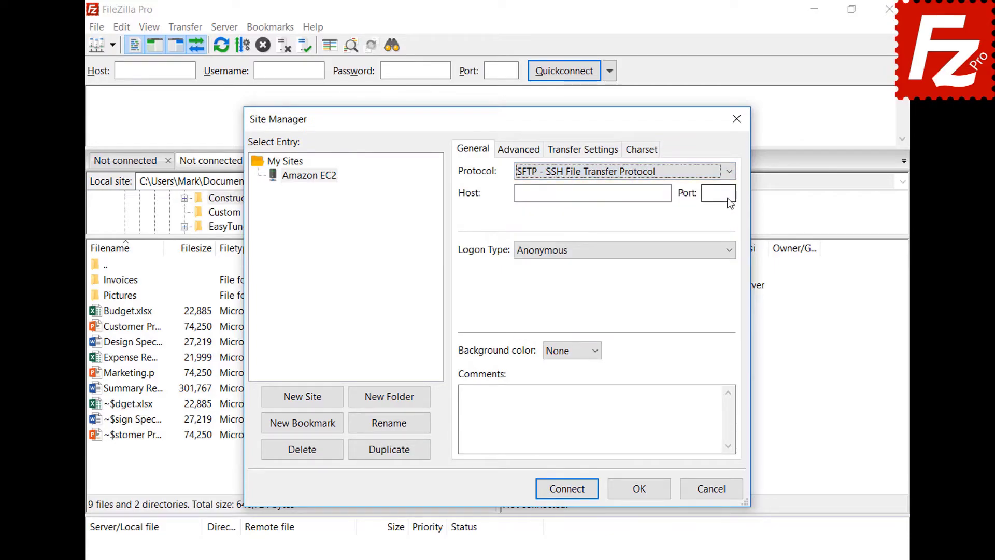
pyautogui.click(627, 193)
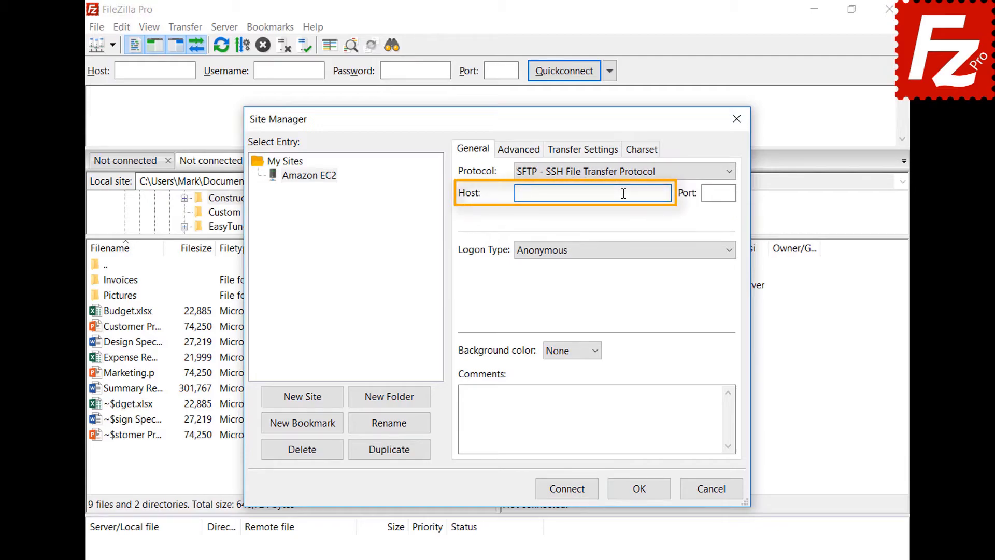
pyautogui.hotkey('ctrl', 'v')
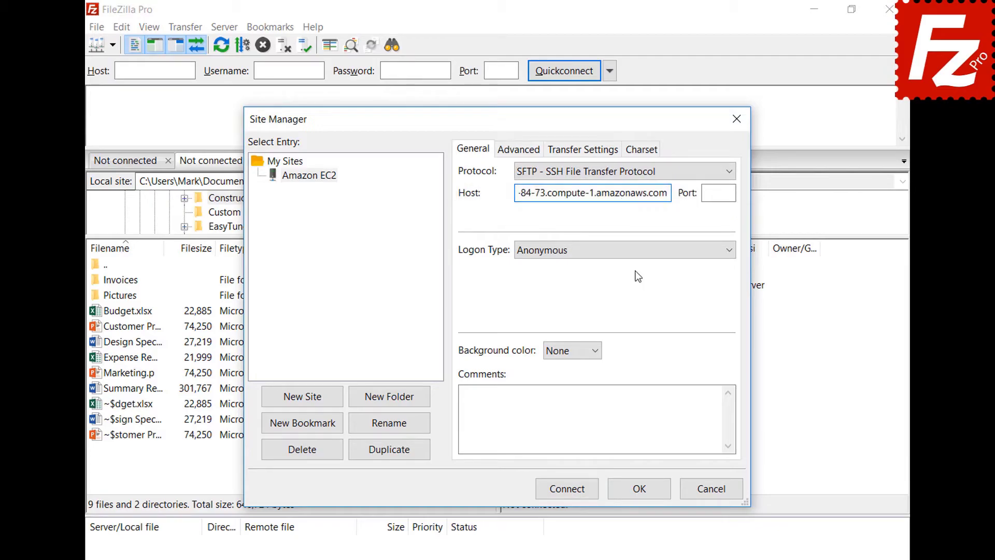
# Use key-file logon as user ubuntu with AWSKeyPair.pem and connect
pyautogui.click(635, 254)
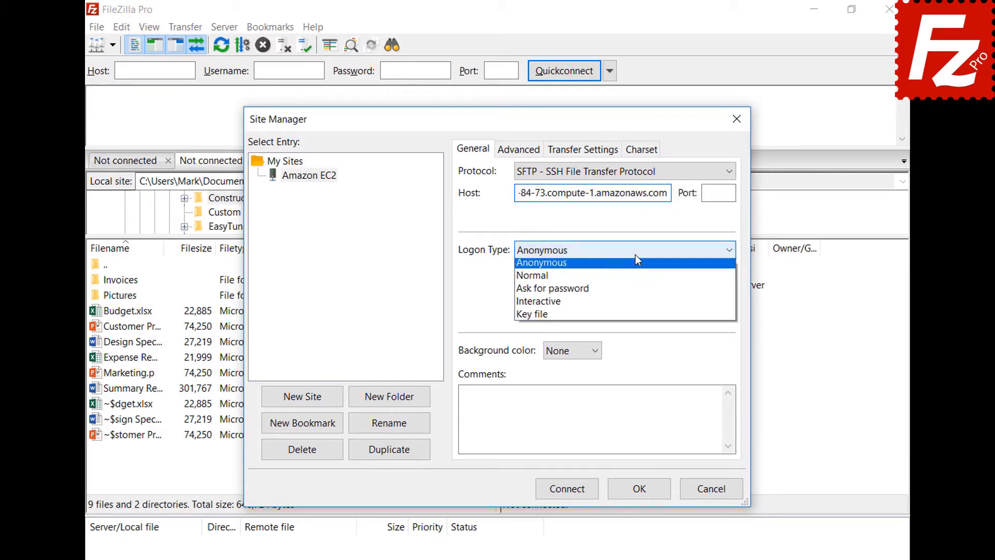
pyautogui.click(633, 316)
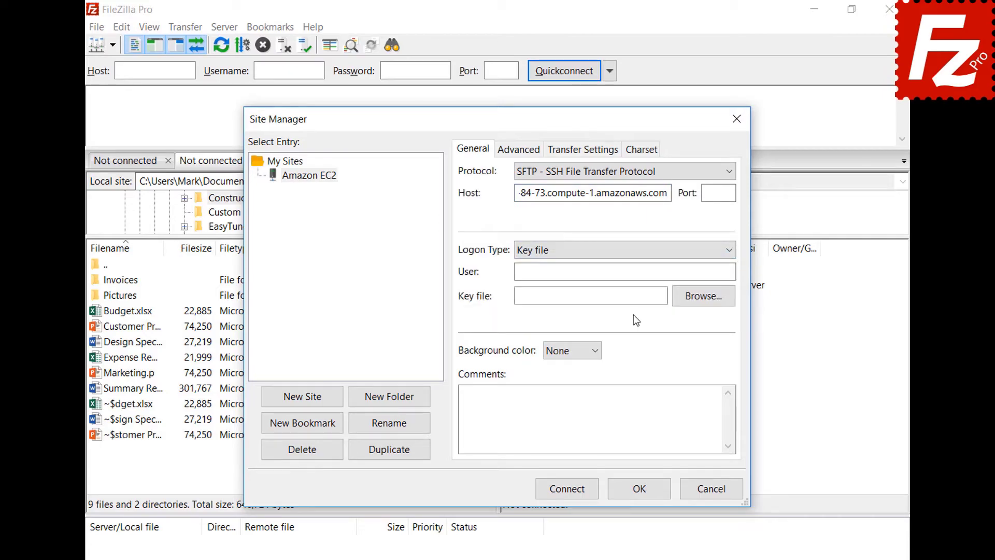
pyautogui.click(640, 273)
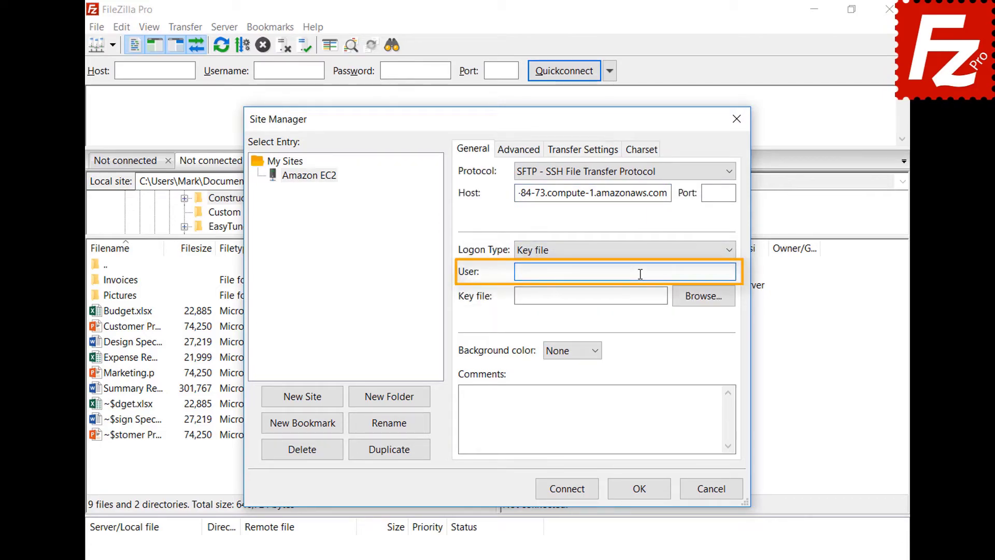
pyautogui.write('ubuntu')
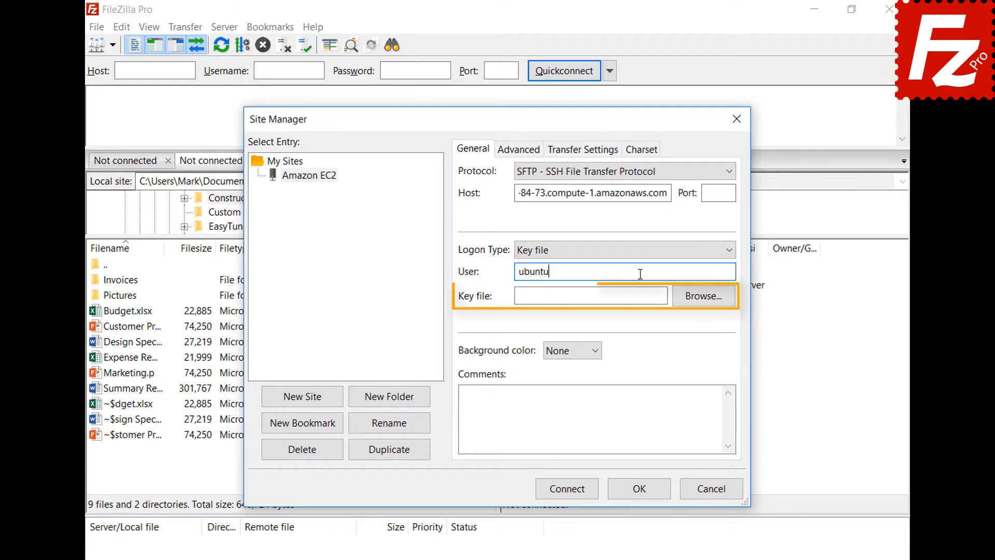
pyautogui.click(703, 296)
pyautogui.doubleClick(463, 425)
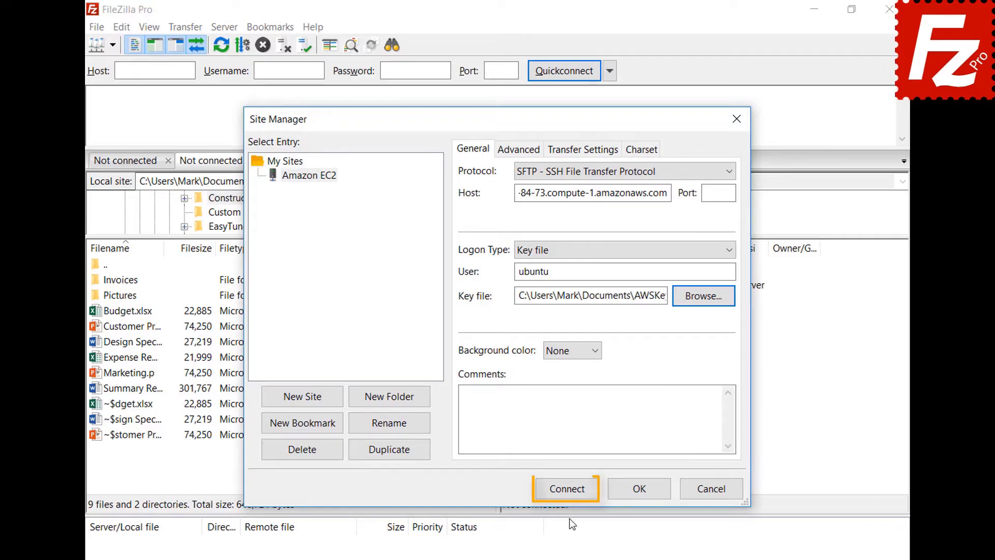
pyautogui.click(570, 493)
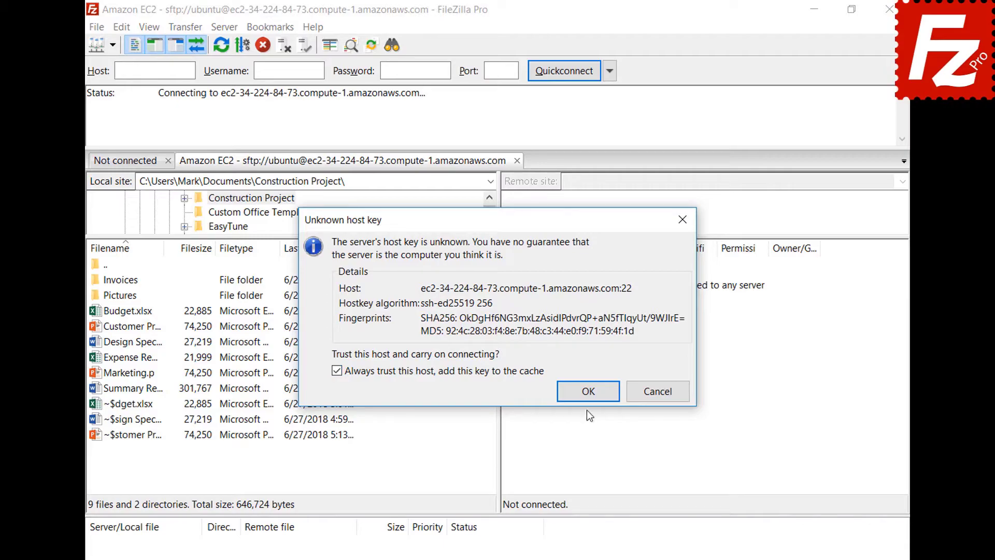
# Trust the EC2 server's unknown host key so the connection continues
pyautogui.click(589, 391)
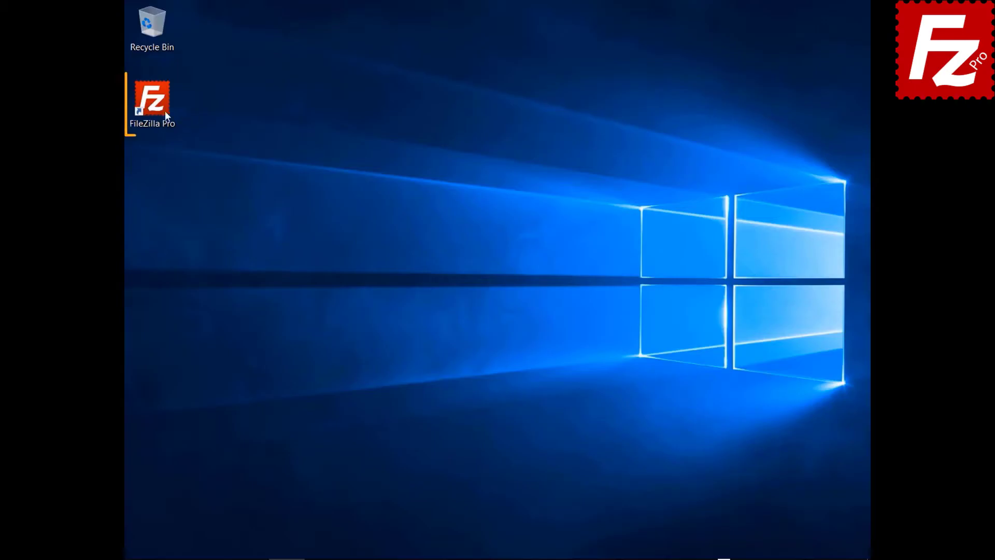
# Launch FileZilla Pro and create a new Site Manager entry named 'S3 Connection'
pyautogui.doubleClick(157, 104)
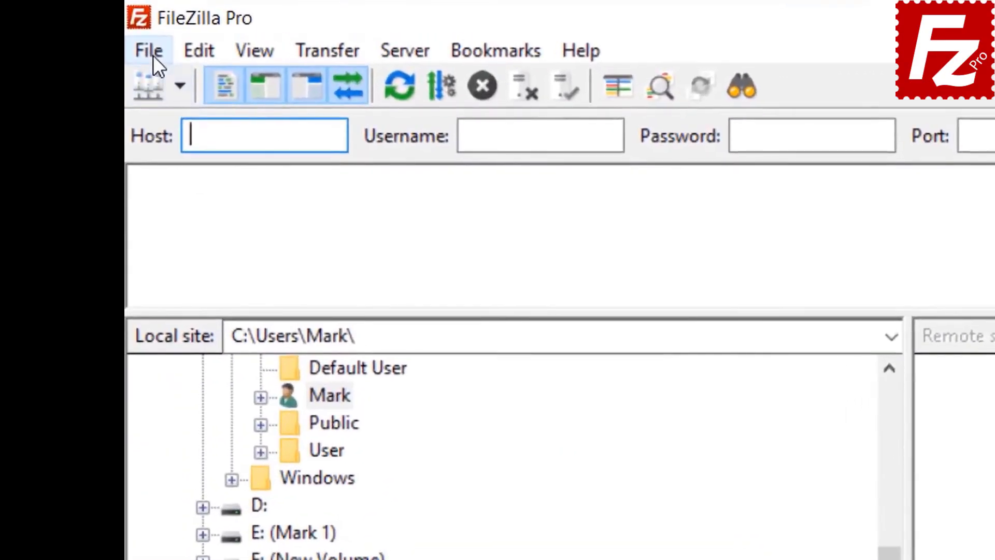
pyautogui.click(149, 50)
pyautogui.click(180, 87)
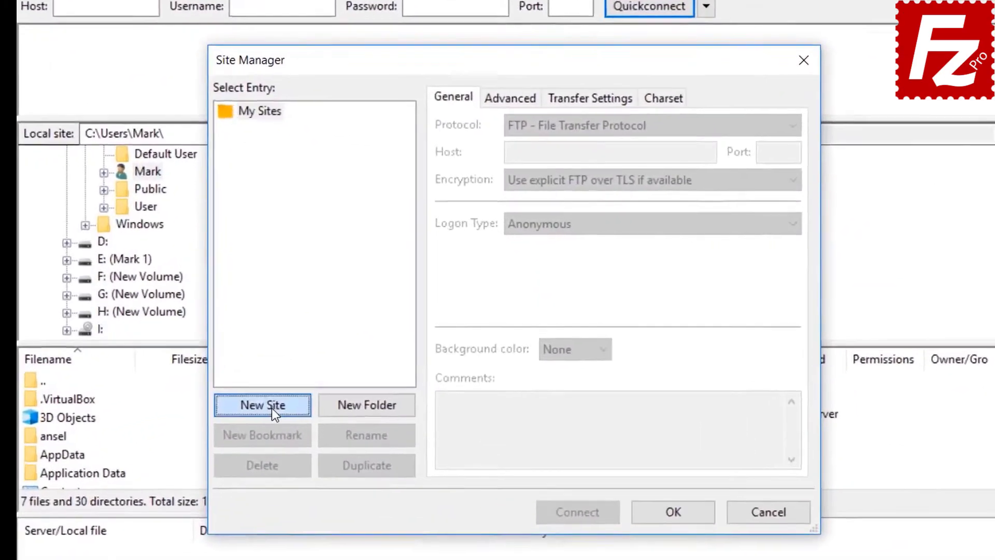
pyautogui.click(272, 409)
pyautogui.write('S3')
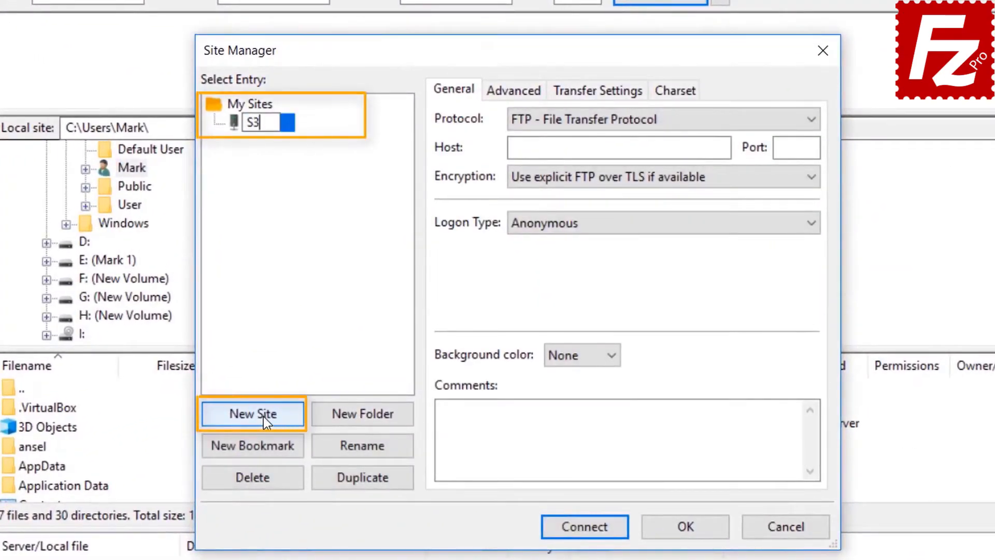
pyautogui.write(' Conn')
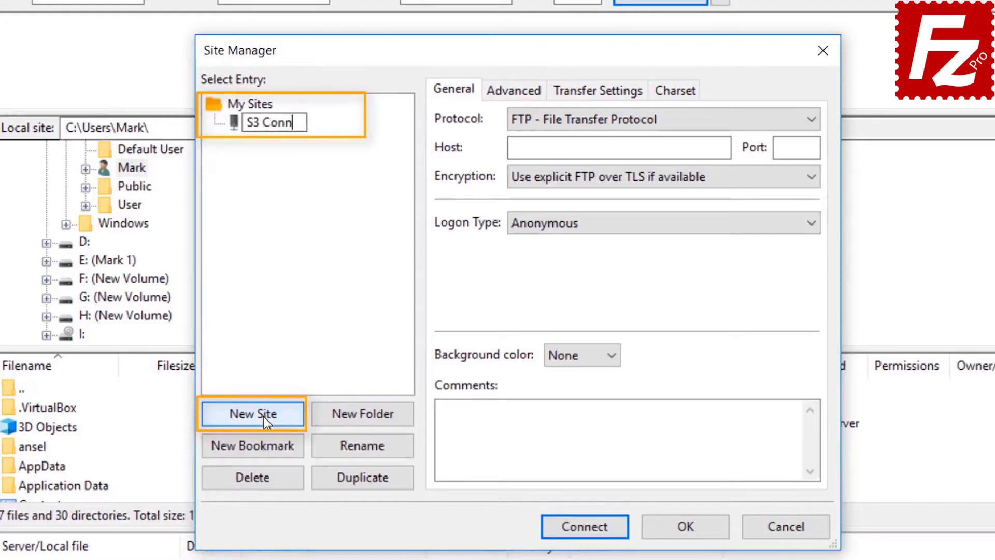
pyautogui.write('ection')
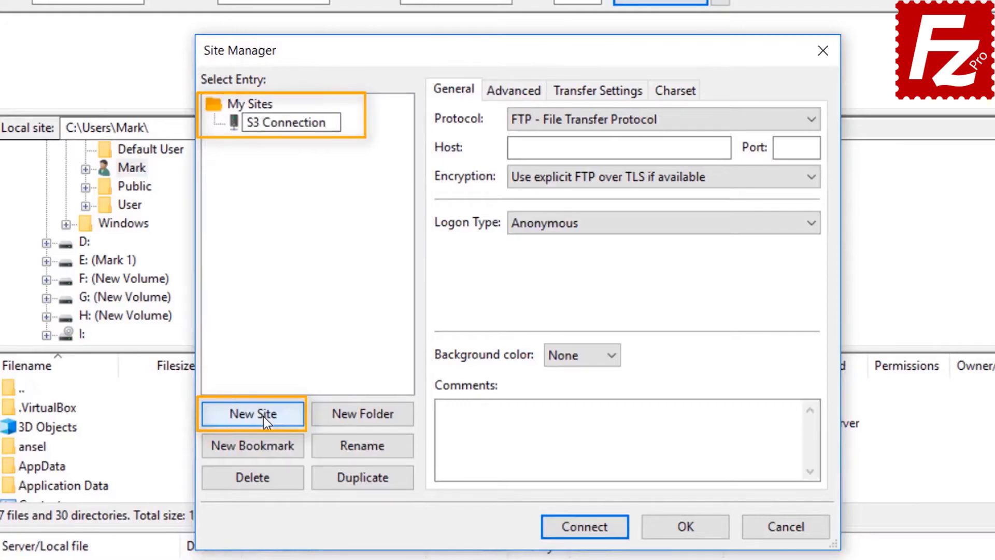
pyautogui.press('Return')
# Set the site to Amazon S3 with Normal logon, paste both access keys, and connect
pyautogui.click(643, 120)
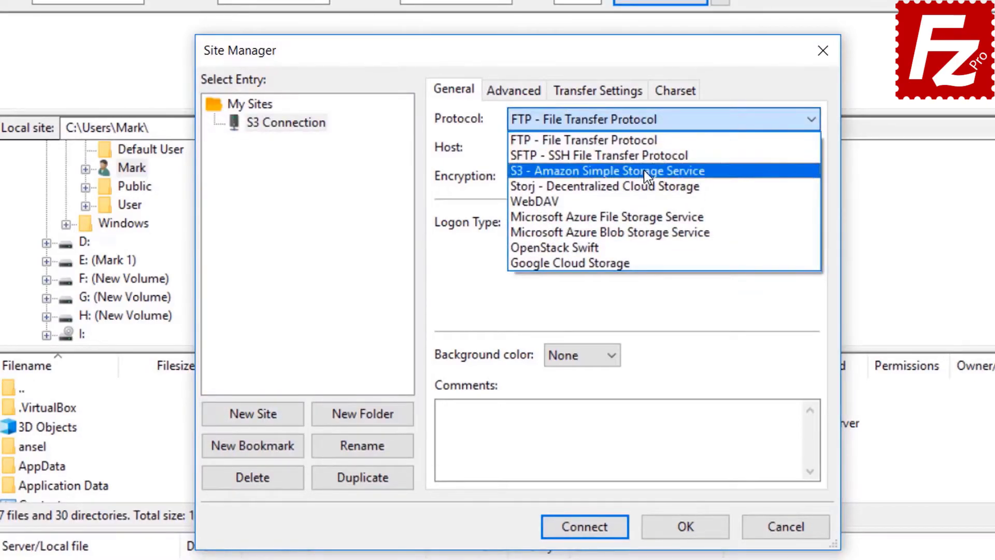
pyautogui.click(645, 171)
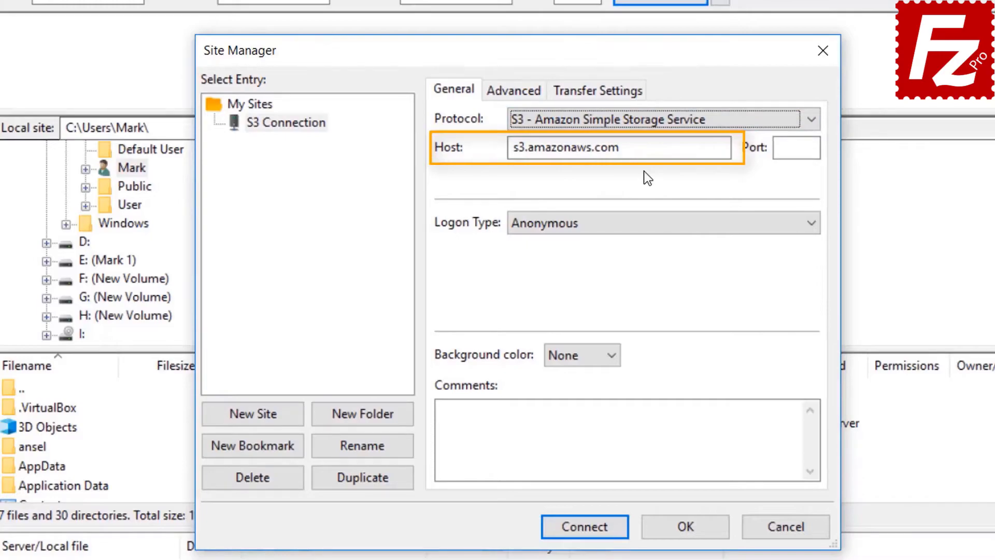
pyautogui.click(638, 225)
pyautogui.click(637, 256)
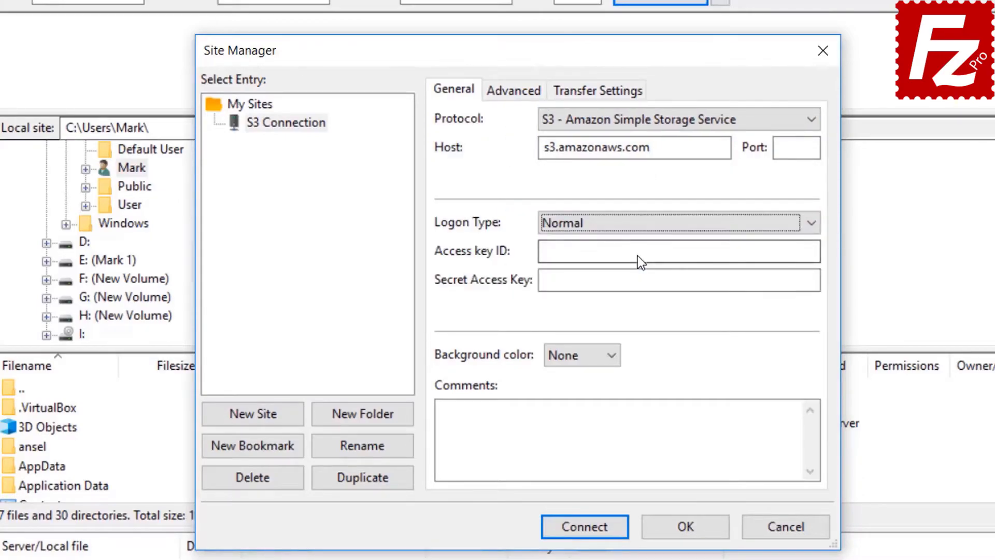
pyautogui.click(637, 256)
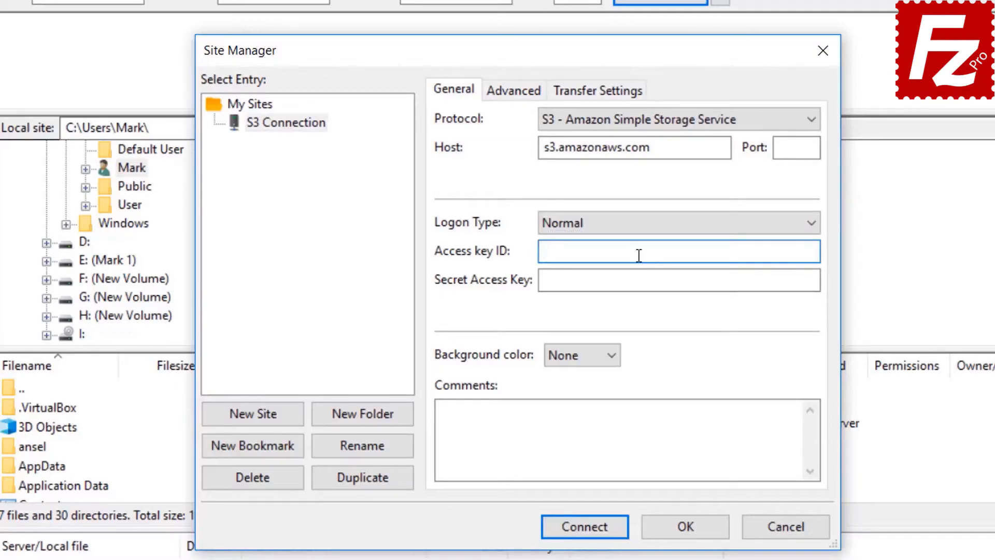
pyautogui.hotkey('ctrl', 'v')
pyautogui.click(642, 279)
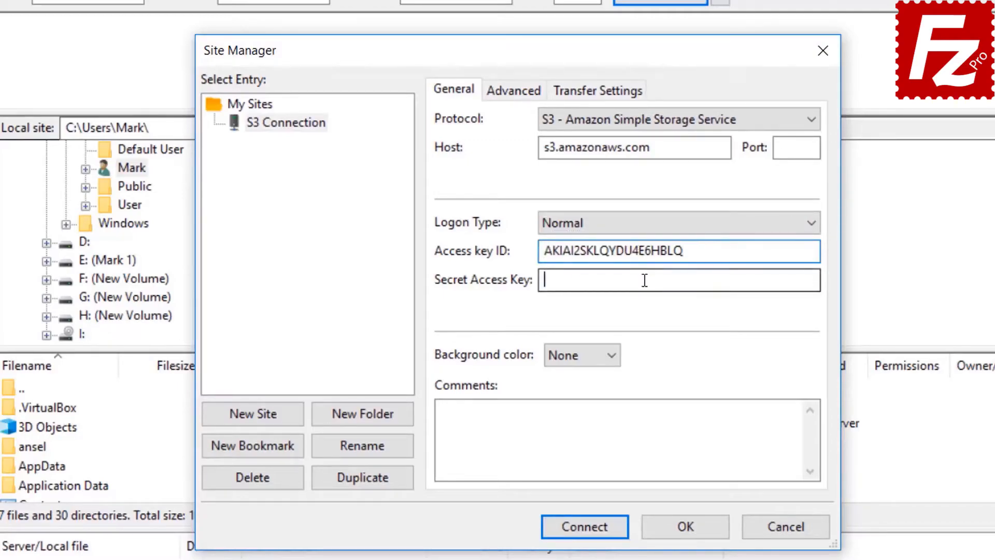
pyautogui.hotkey('ctrl', 'v')
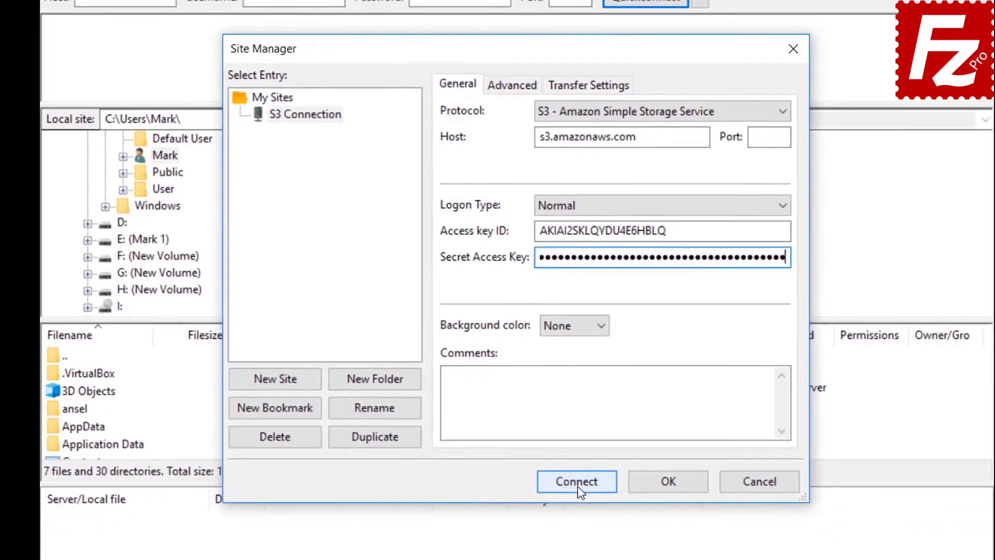
pyautogui.click(585, 529)
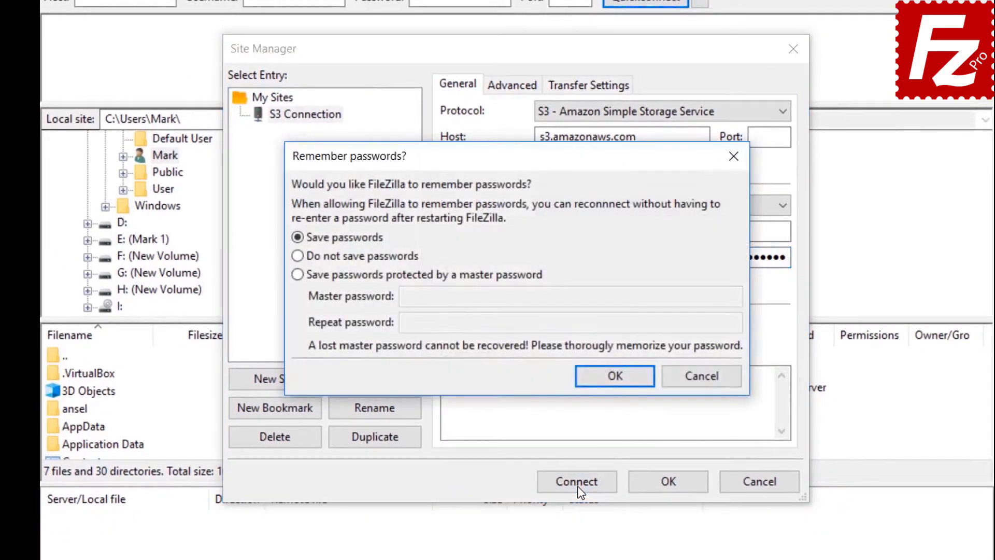
# Keep 'Save passwords' selected and confirm to finish connecting S3 Connection to the bucket
pyautogui.click(616, 380)
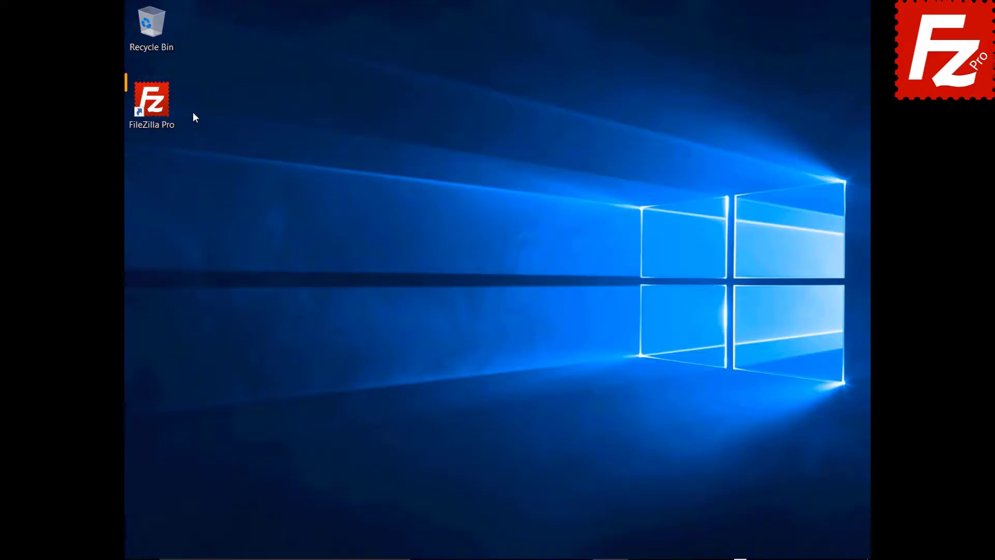
# Launch FileZilla Pro and open Edit > Settings at the S3: Providers page
pyautogui.doubleClick(158, 107)
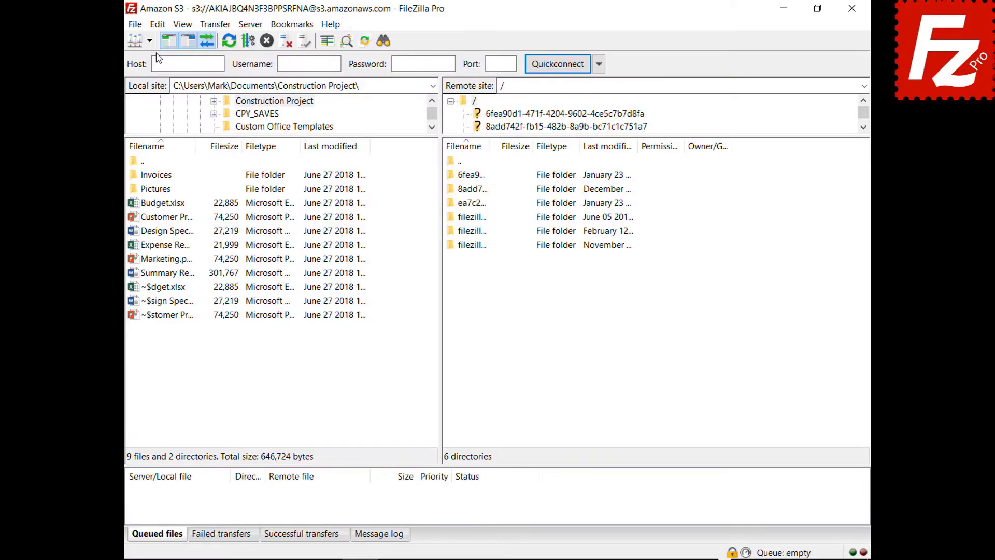
pyautogui.click(140, 26)
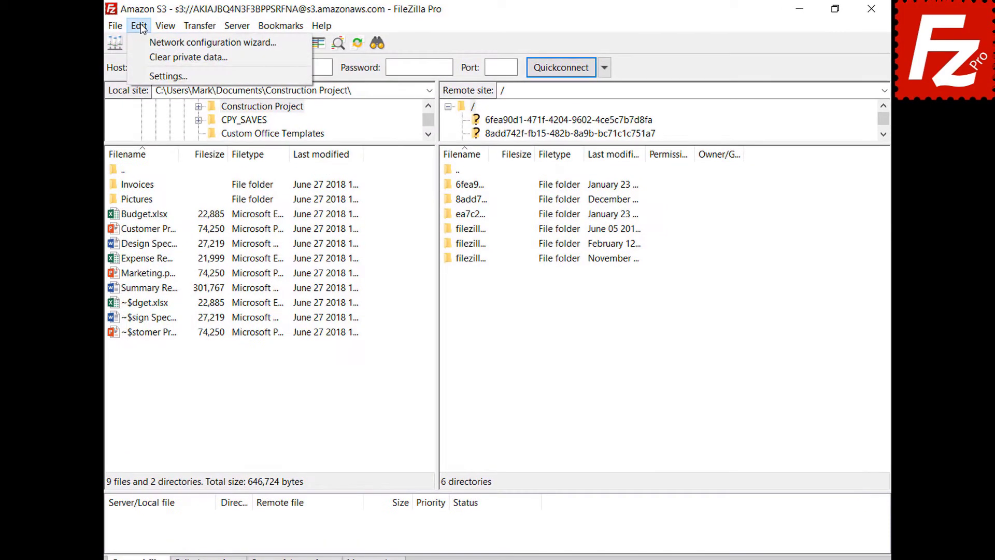
pyautogui.click(145, 76)
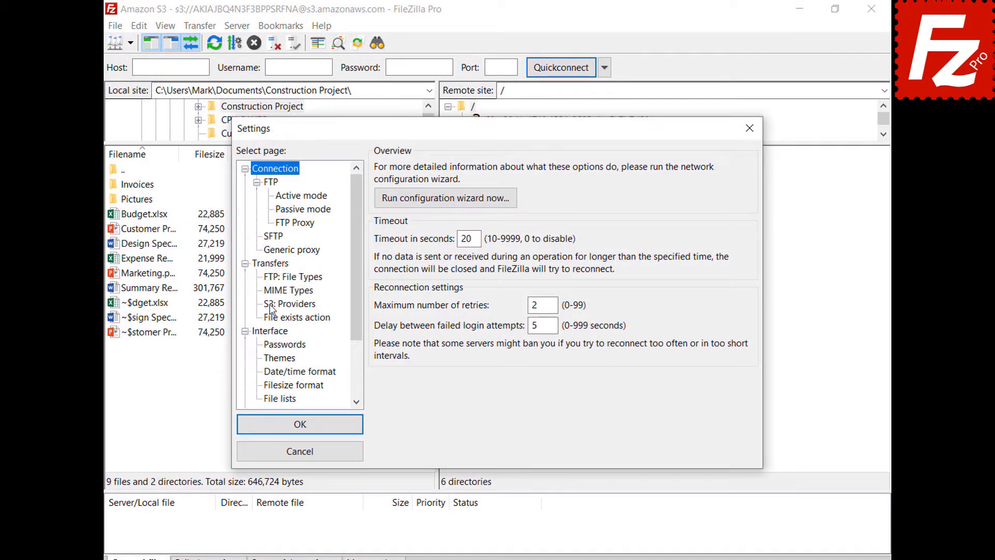
pyautogui.click(269, 305)
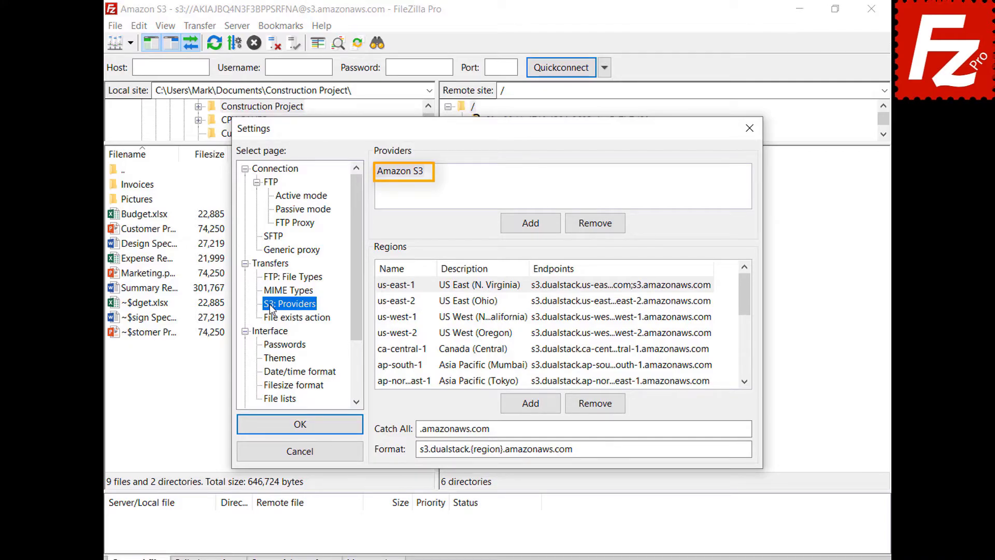
# Add a DigitalOcean S3 provider with region nyc3 (New York 3) and its endpoint
pyautogui.click(530, 231)
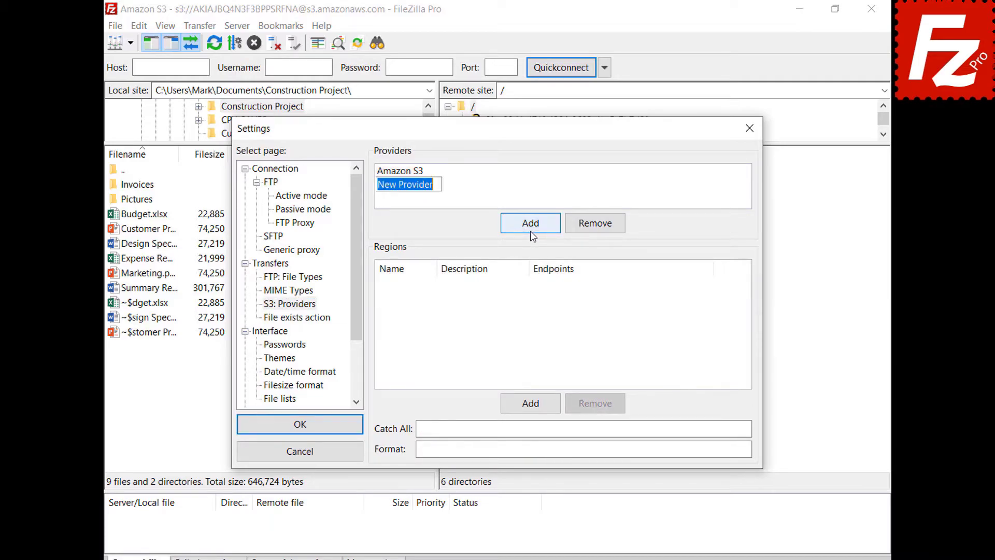
pyautogui.write('D')
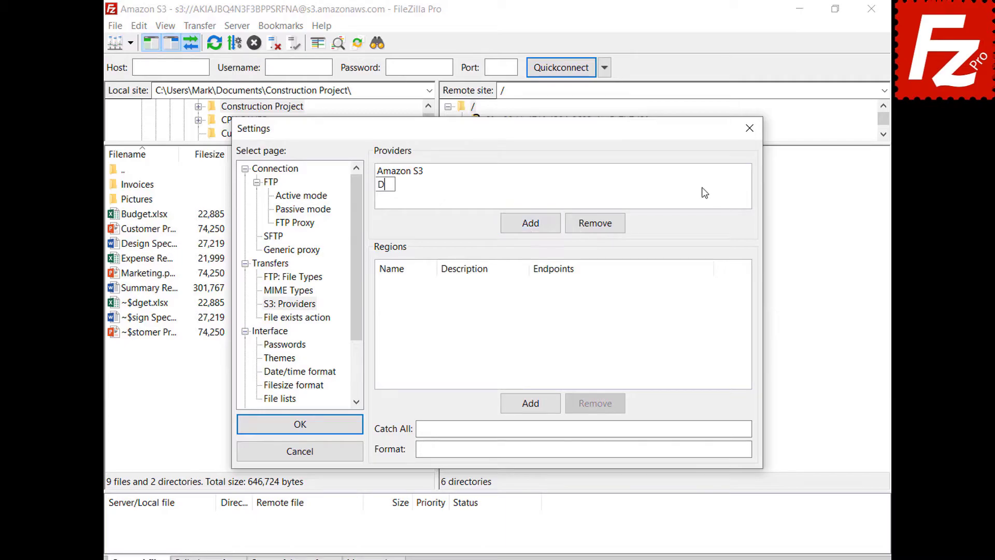
pyautogui.write('igitalOcean')
pyautogui.press('Return')
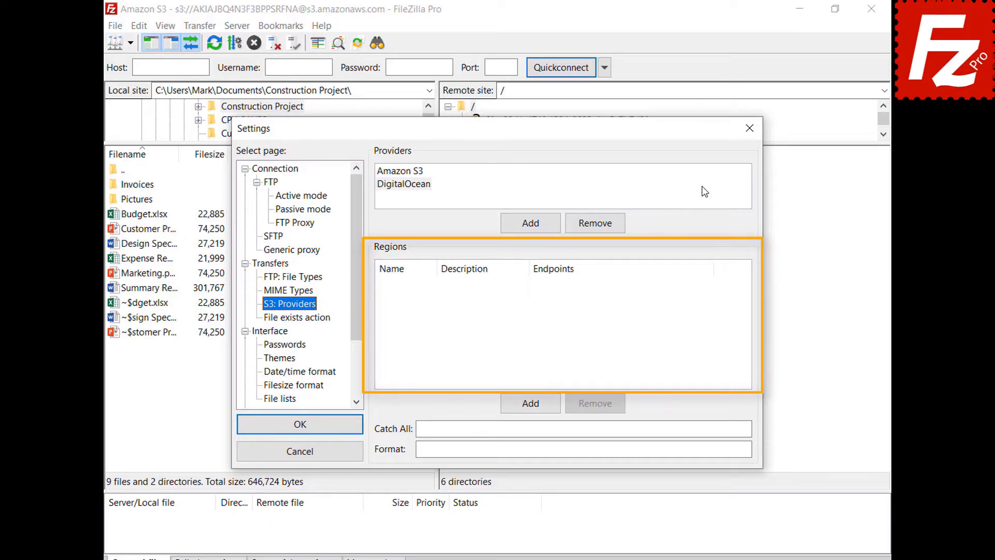
pyautogui.click(705, 192)
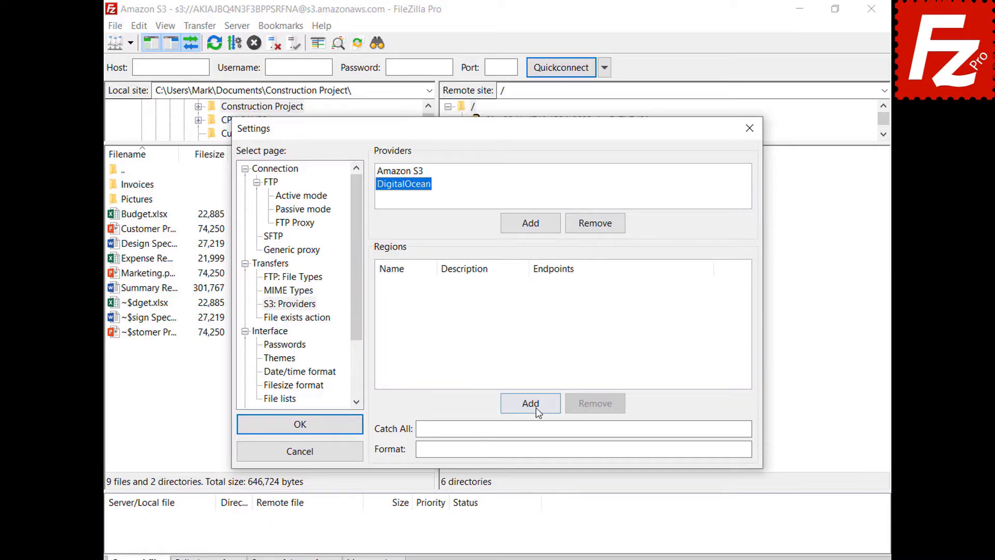
pyautogui.click(536, 408)
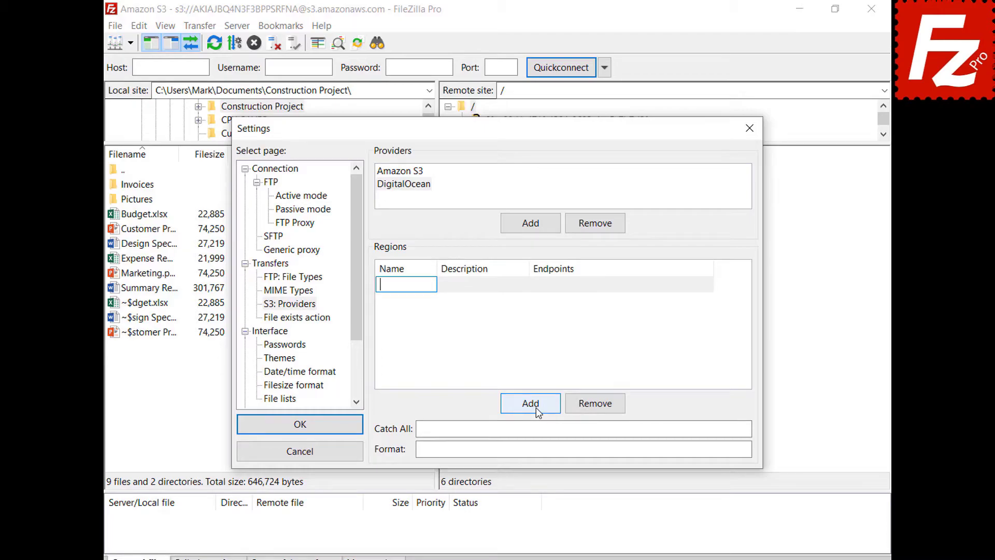
pyautogui.write('nyc3')
pyautogui.click(526, 285)
pyautogui.write('New York 3')
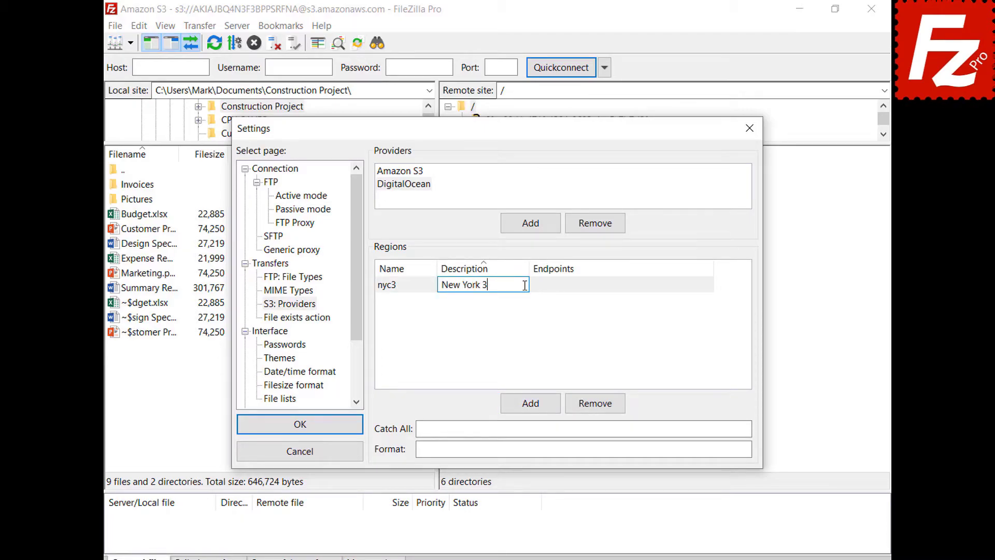
pyautogui.click(710, 285)
pyautogui.write('nyc3.digitaloceanspaces.com')
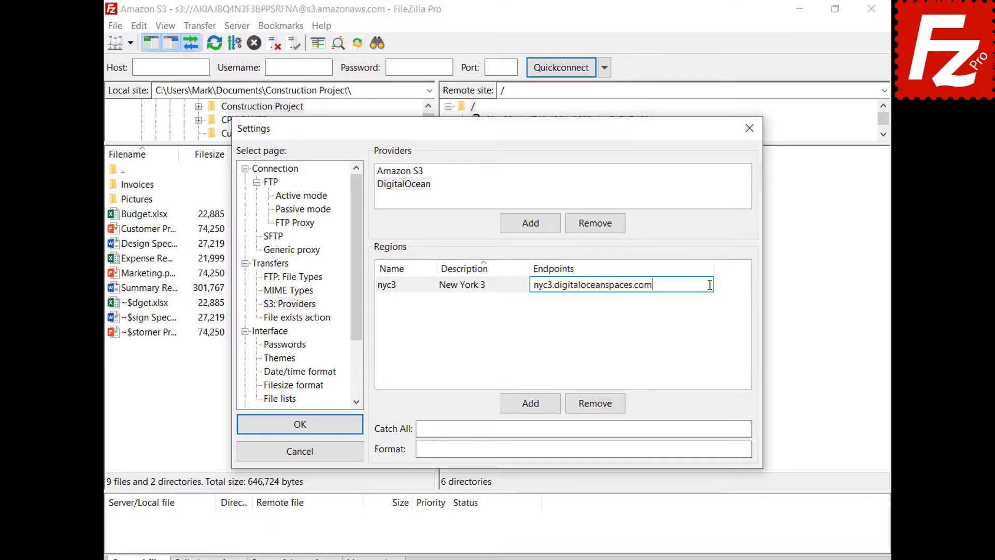
# Add DigitalOcean regions sgp1 (Singapore 1) and ams3 (Amsterdam 3) with their endpoints
pyautogui.click(532, 408)
pyautogui.write('sgp1')
pyautogui.press('Tab')
pyautogui.write('Singapore 1')
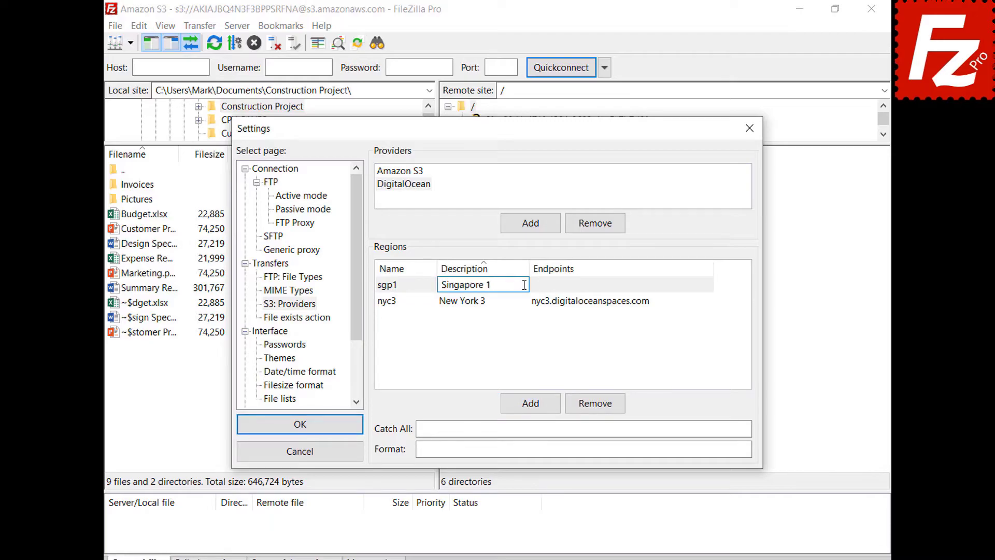
pyautogui.press('Return')
pyautogui.click(653, 305)
pyautogui.write('sgp1.digitaloceanspaces.com')
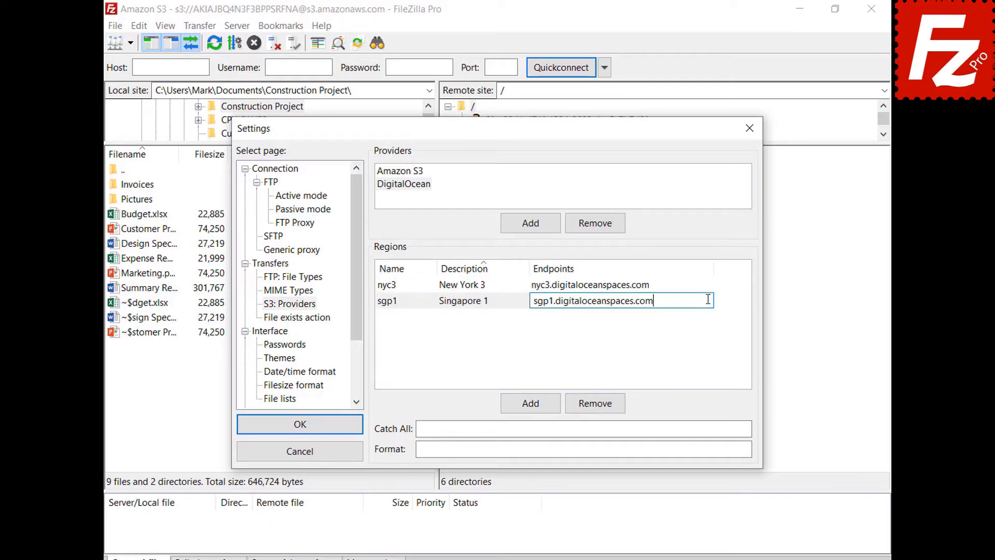
pyautogui.press('Return')
pyautogui.click(534, 408)
pyautogui.write('ams3')
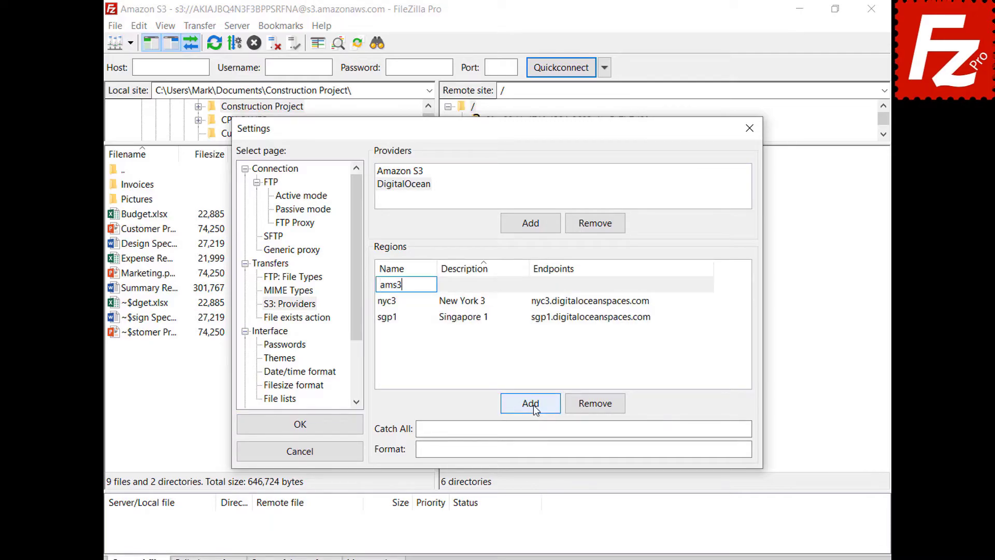
pyautogui.press('Tab')
pyautogui.write('Amsterdam 3')
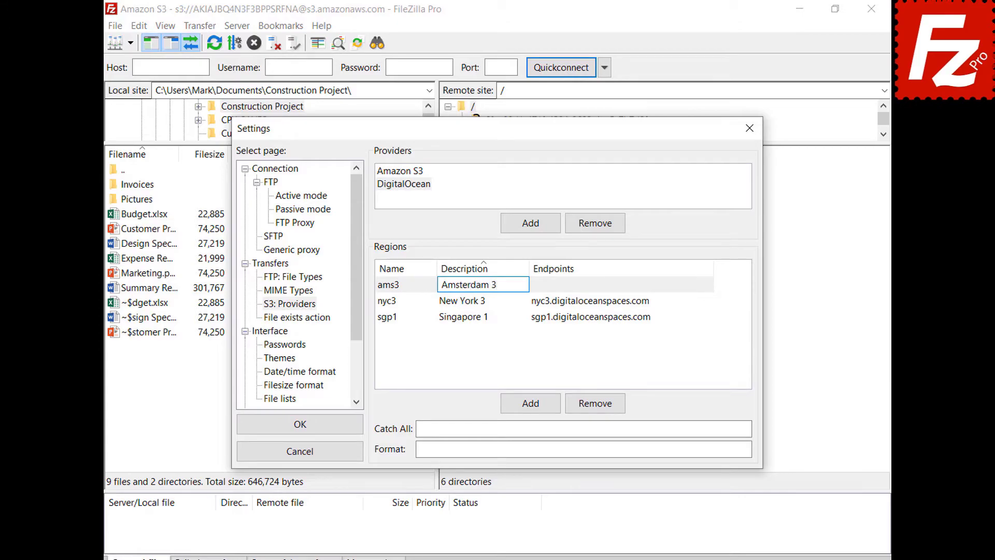
pyautogui.click(708, 285)
pyautogui.write('ams3.digitaloceanspaces.com')
pyautogui.press('Return')
# Add region sfo2 (San Francisco 2) with its endpoint
pyautogui.click(530, 408)
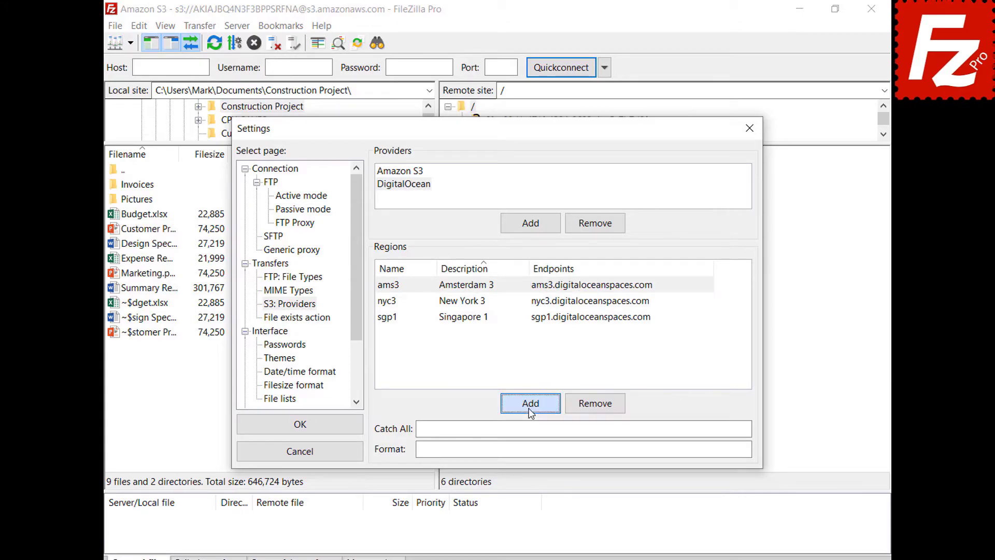
pyautogui.write('sfo2')
pyautogui.press('Tab')
pyautogui.write('Sa')
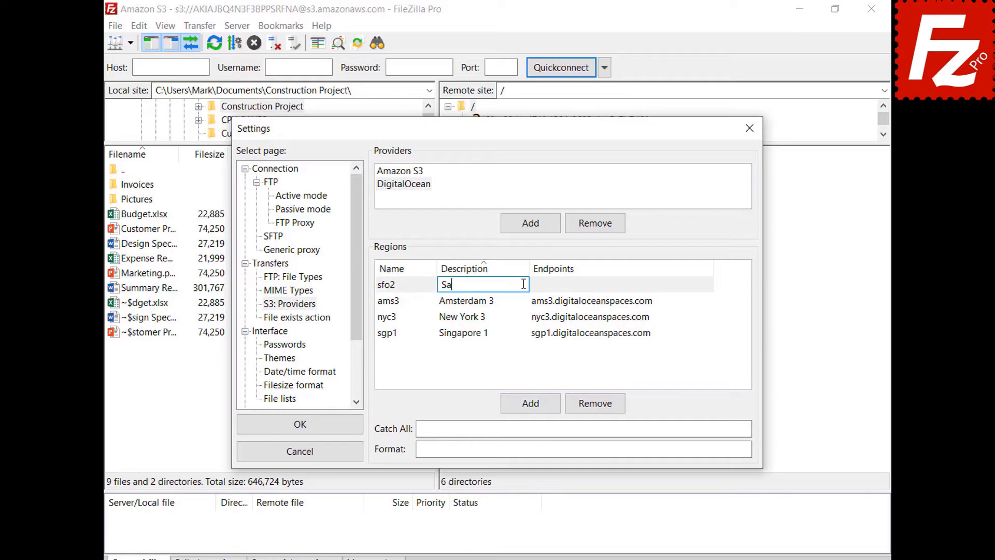
pyautogui.write('n Francisco 2')
pyautogui.press('Return')
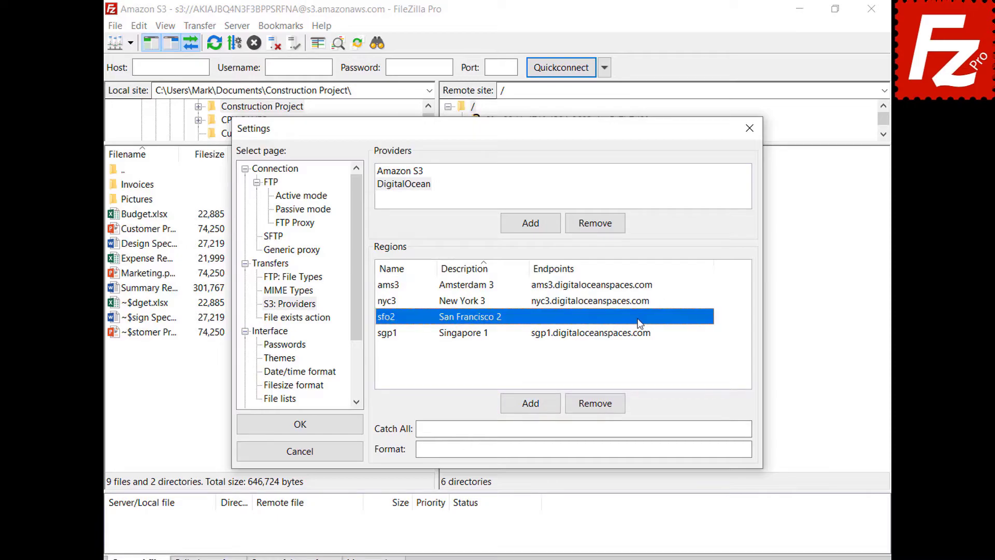
pyautogui.click(639, 317)
pyautogui.write('sfo2.digitaloceanspaces.com')
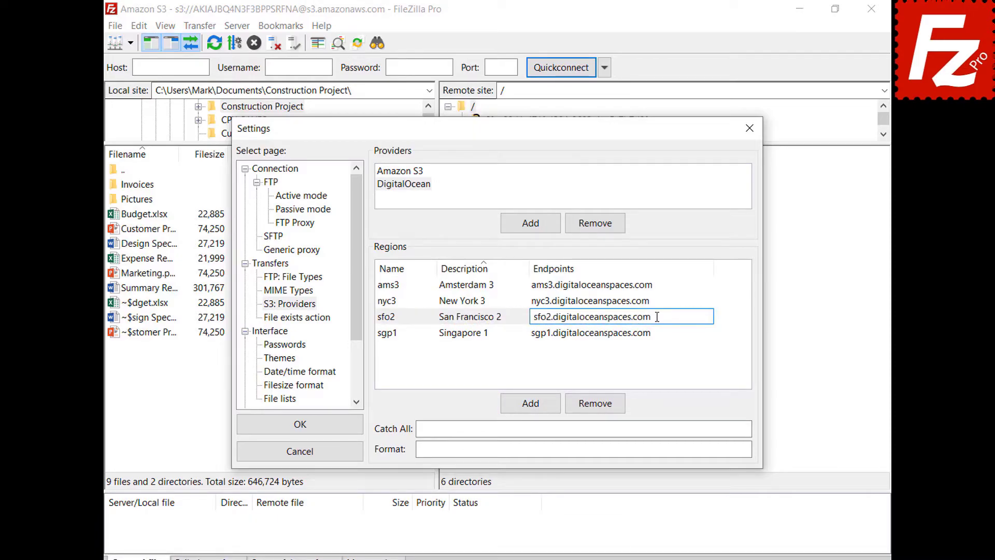
pyautogui.press('Return')
# Set catch-all .digitaloceanspaces.com and the bucket/region endpoint format, then save the settings
pyautogui.click(722, 429)
pyautogui.write('.digitaloceanspaces.com')
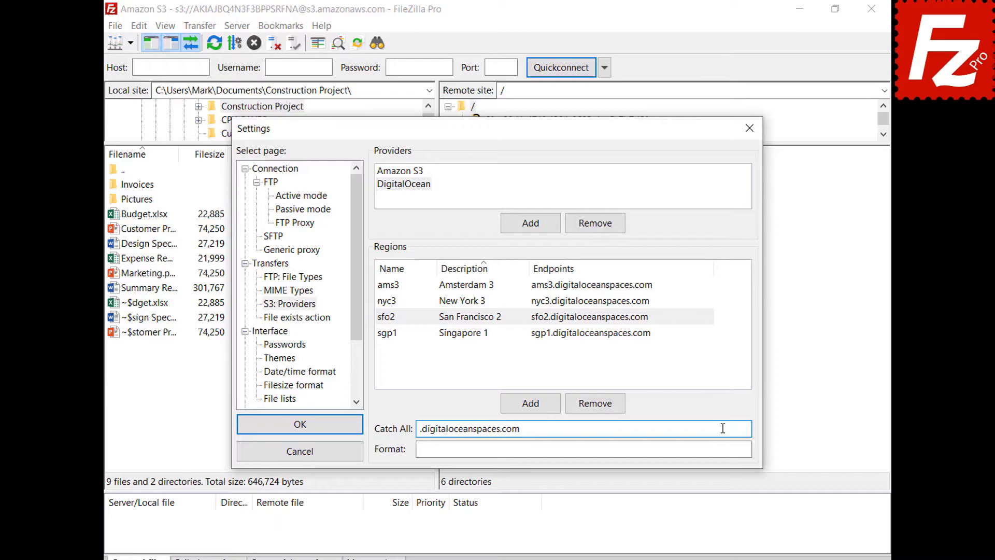
pyautogui.click(726, 449)
pyautogui.write('{BUCKET}.{REGION}.digitaloceanspaces.com')
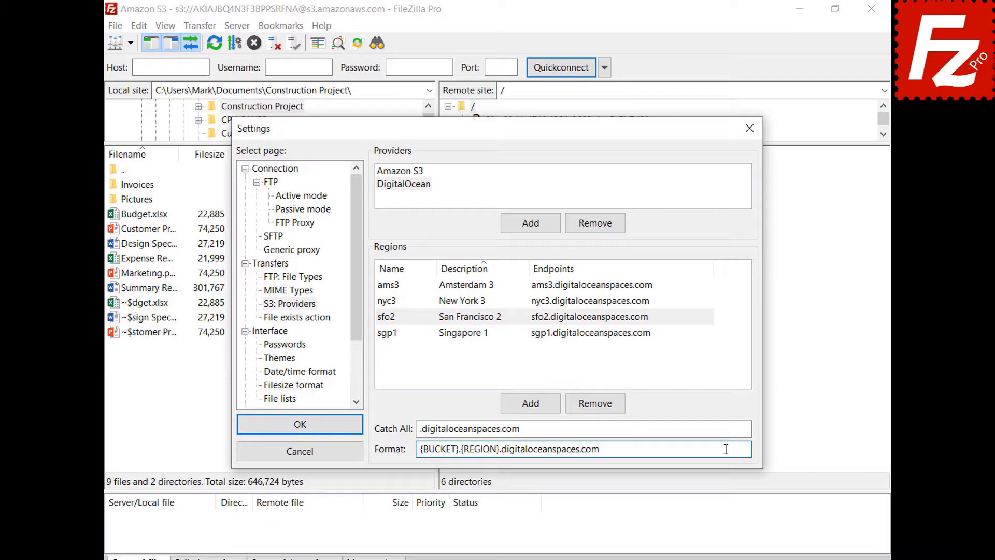
pyautogui.click(300, 425)
# Create a new Site Manager entry named 'Digital Ocean' using the S3 protocol
pyautogui.click(117, 27)
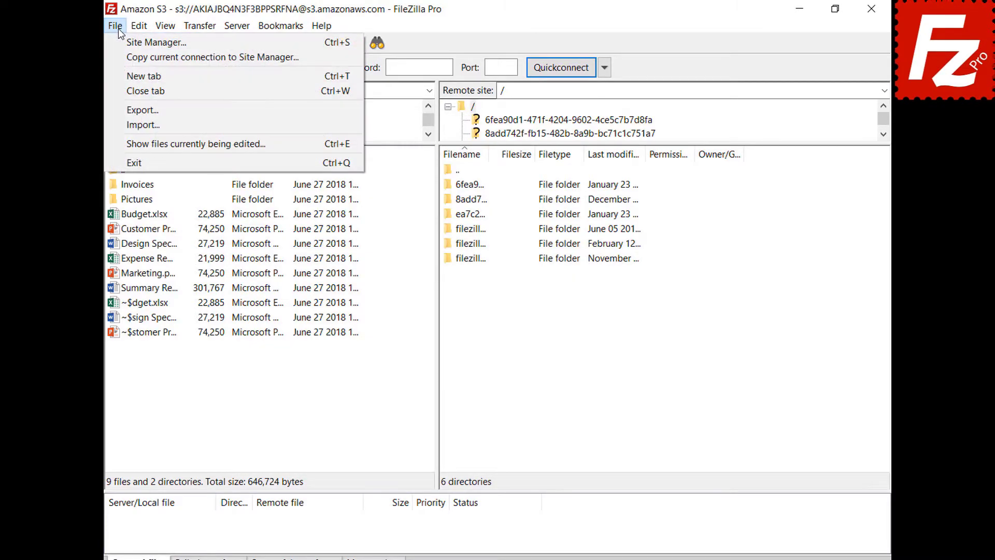
pyautogui.click(119, 45)
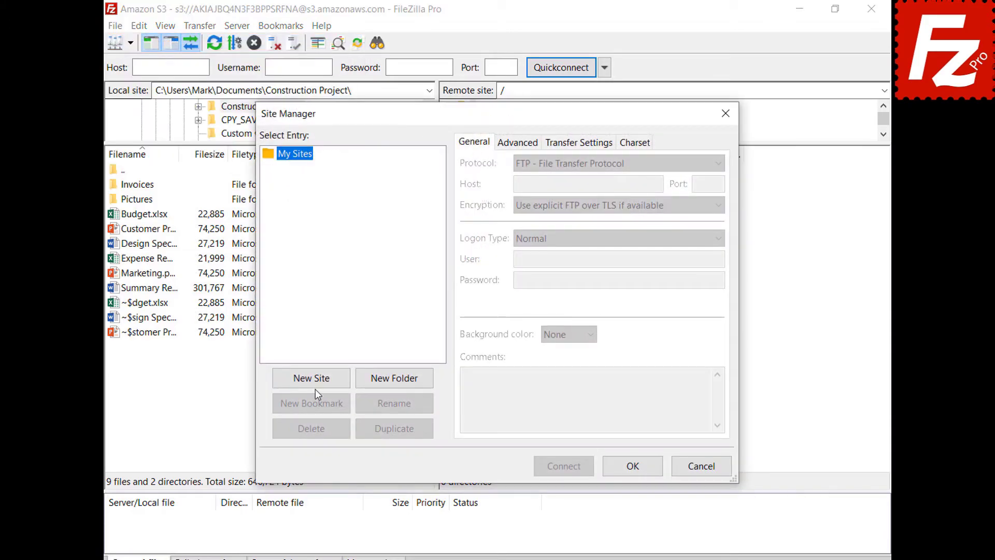
pyautogui.click(316, 384)
pyautogui.write('Digital Ocean')
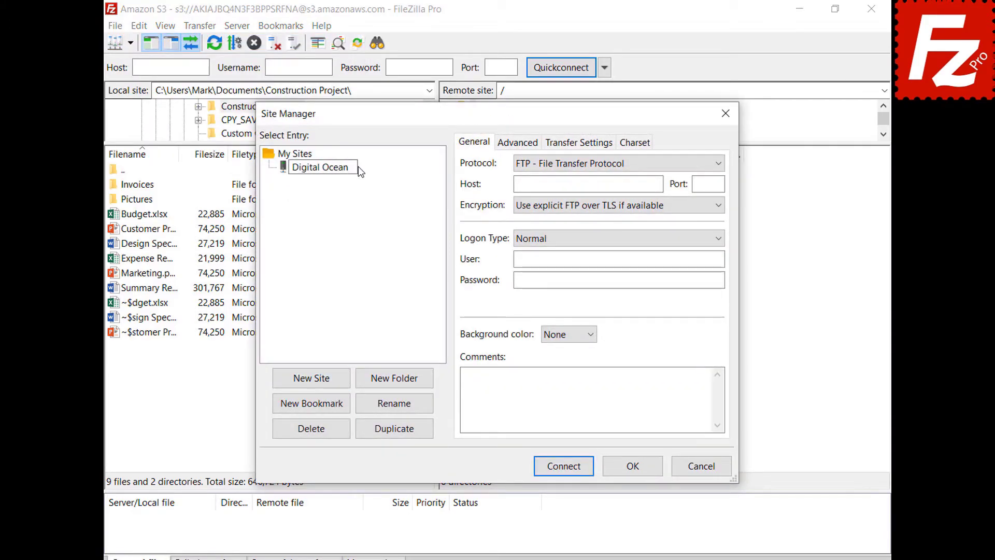
pyautogui.press('Return')
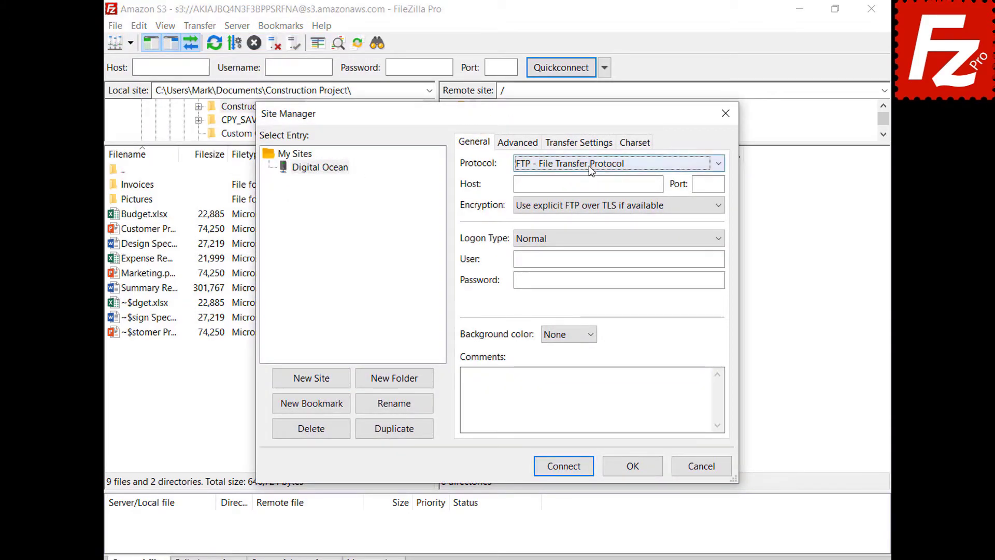
pyautogui.click(589, 166)
pyautogui.click(593, 203)
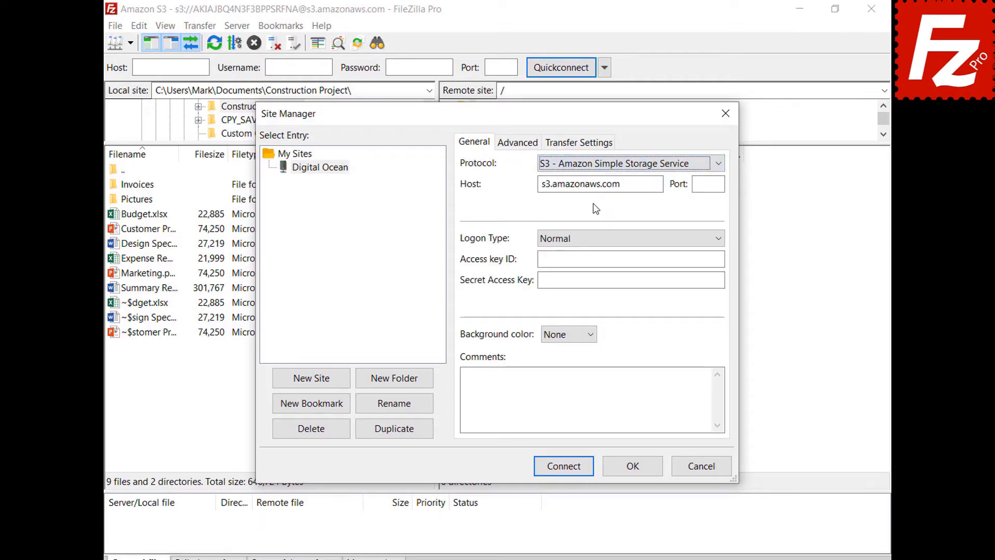
# Replace the host with sfo3.digitaloceanspaces.com, paste both access keys, and connect
pyautogui.doubleClick(657, 184)
pyautogui.press('BackSpace')
pyautogui.write('sfo3.digitaloceanspaces.com')
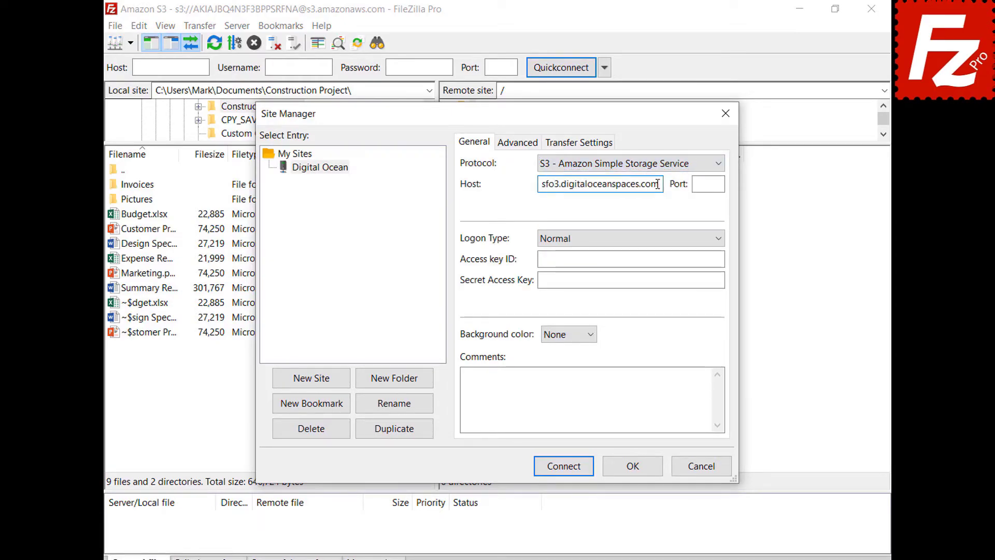
pyautogui.click(718, 260)
pyautogui.hotkey('ctrl', 'v')
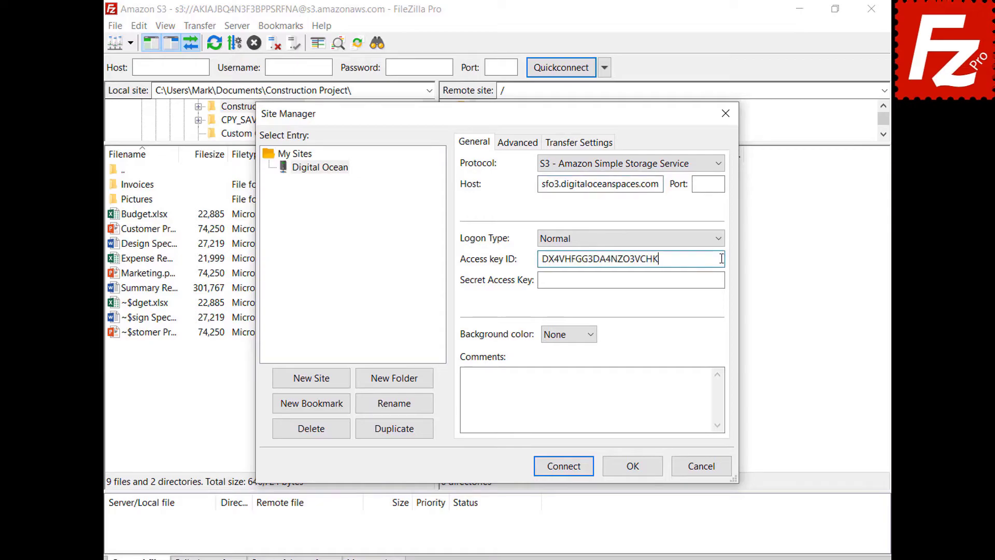
pyautogui.click(720, 281)
pyautogui.hotkey('ctrl', 'v')
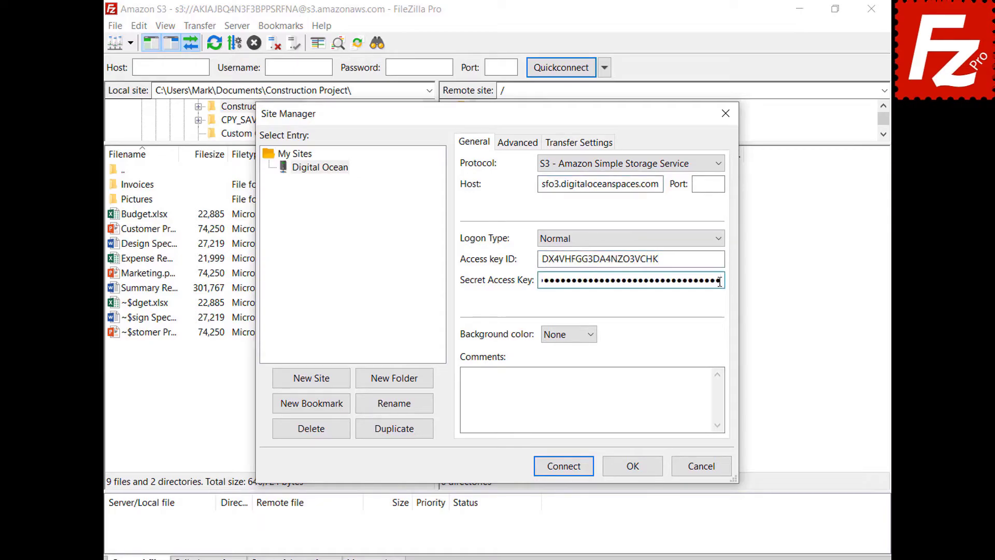
pyautogui.click(567, 471)
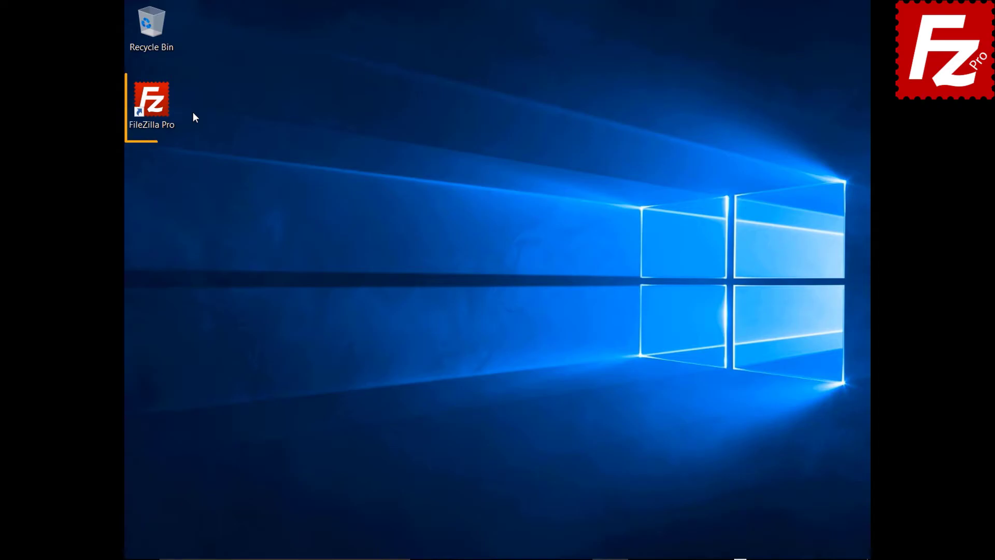
# Launch FileZilla Pro, connect to the saved S3 site, and open Transfer > File synchronization
pyautogui.doubleClick(155, 107)
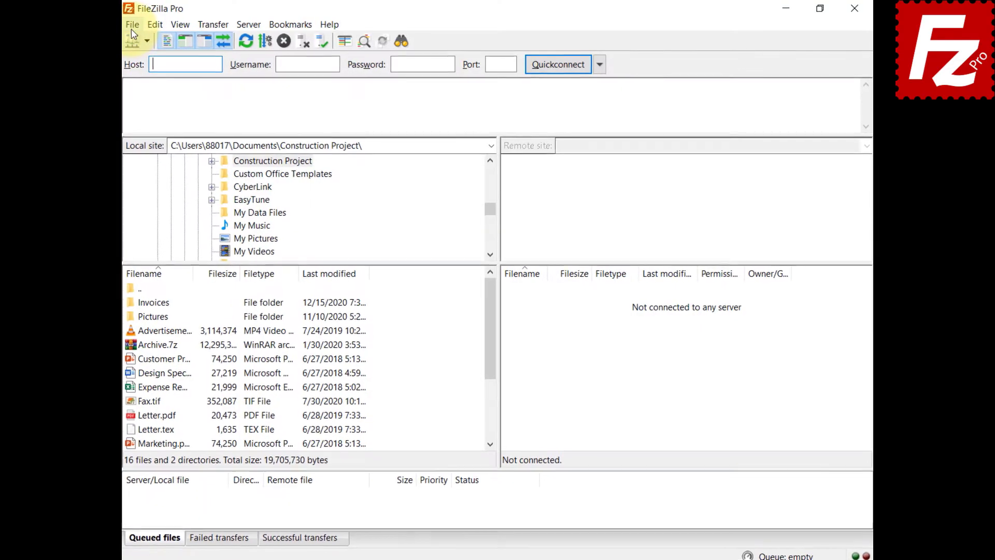
pyautogui.click(131, 29)
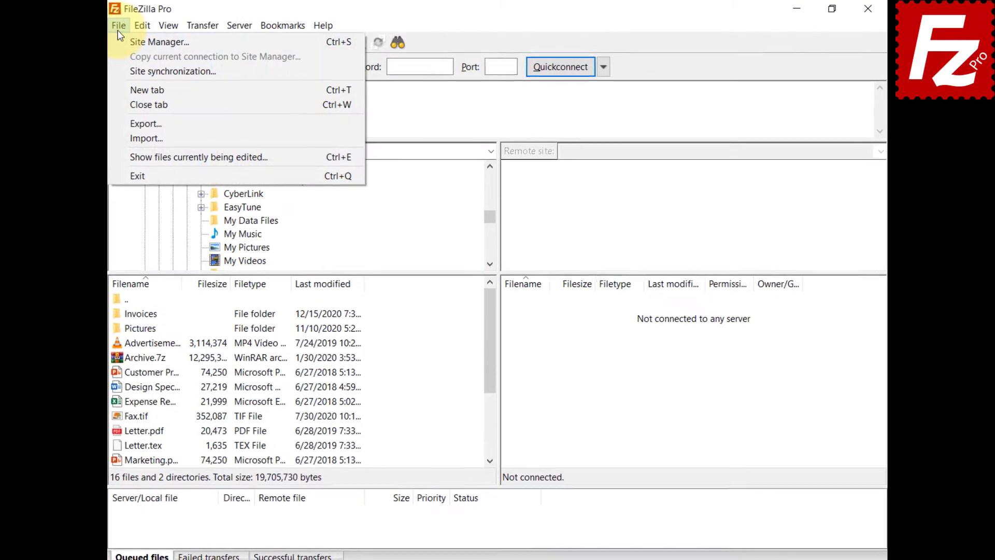
pyautogui.click(165, 38)
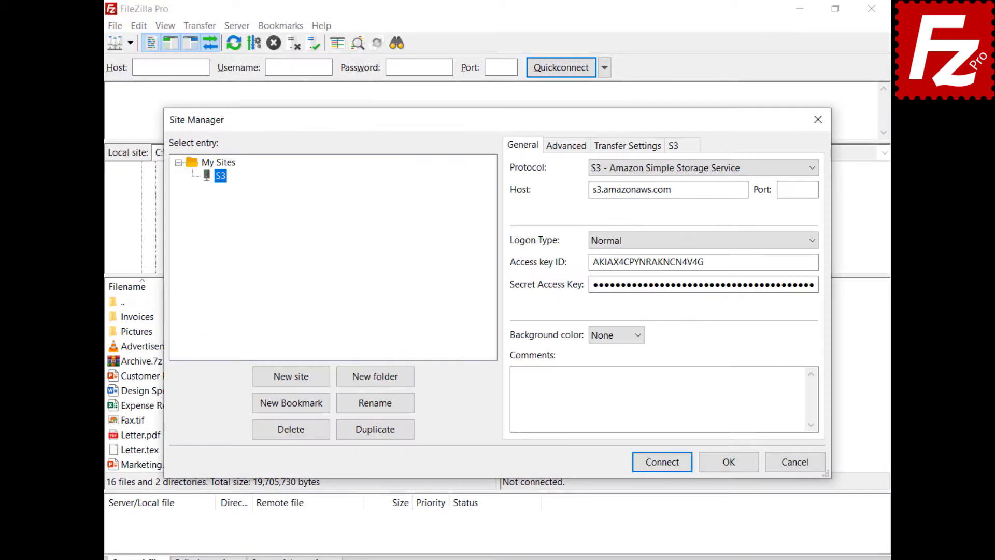
pyautogui.click(662, 468)
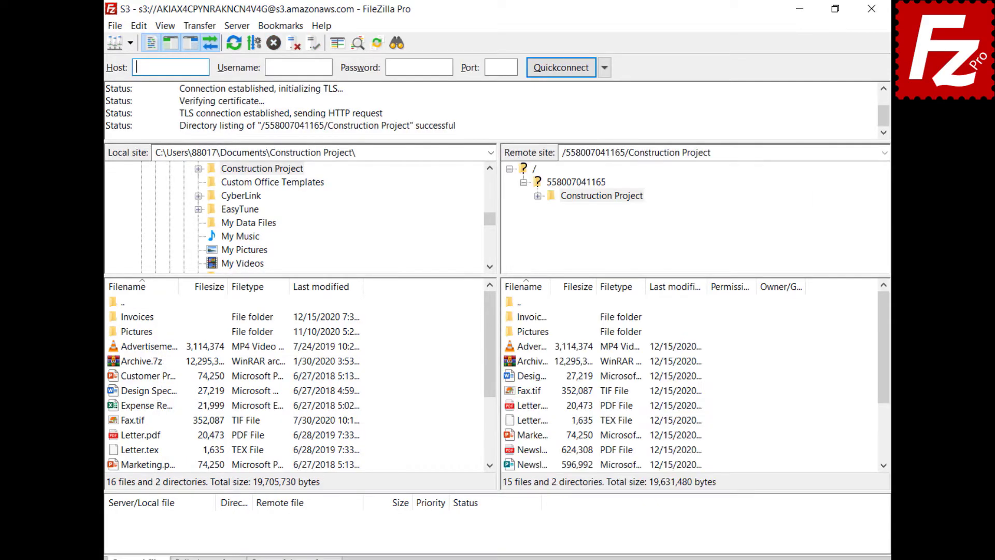
pyautogui.click(195, 26)
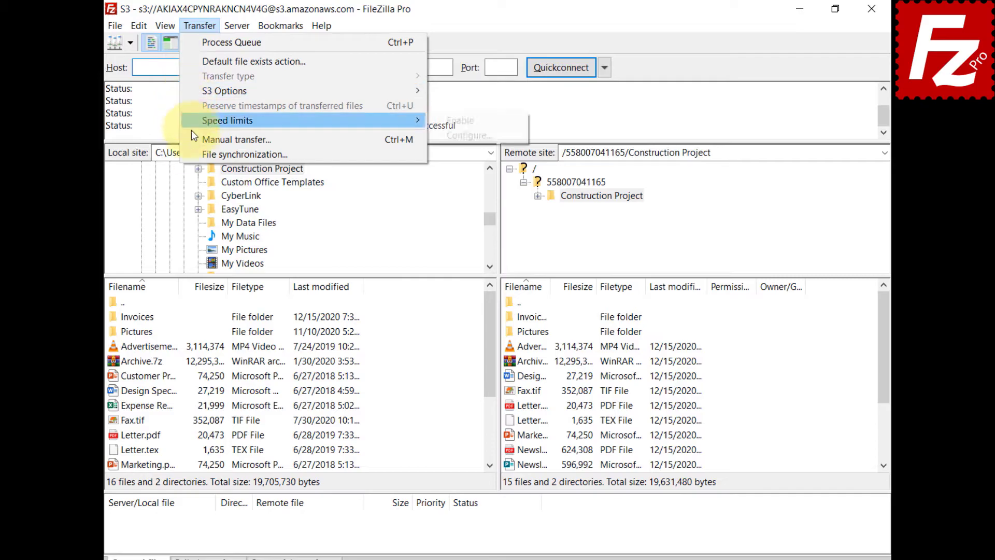
pyautogui.click(207, 154)
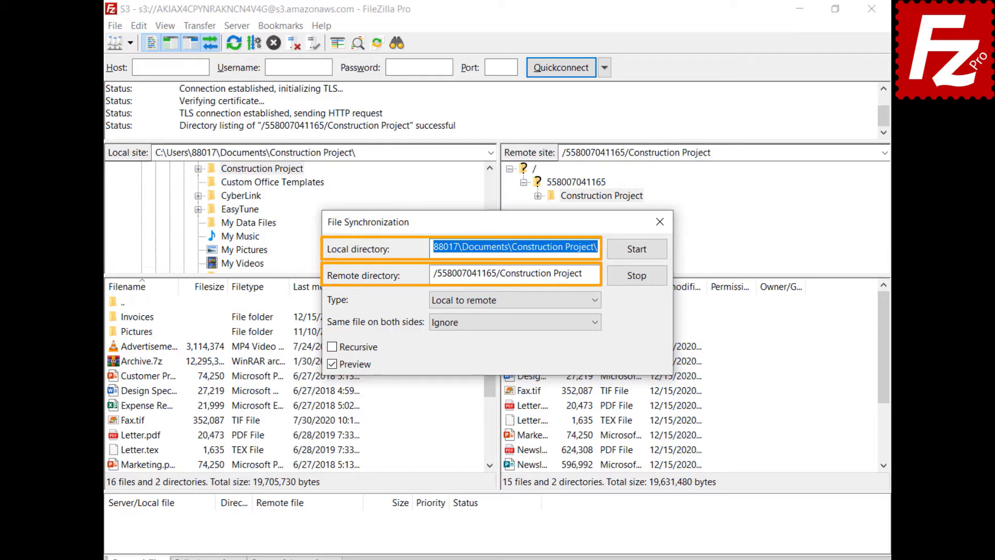
# Start a Local to remote synchronization that ignores identical files, producing a preview
pyautogui.click(595, 301)
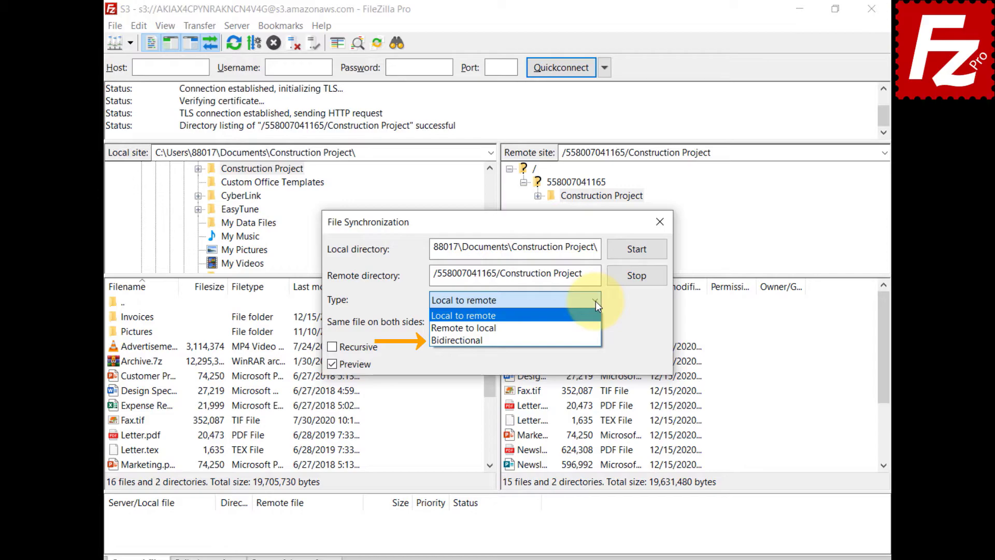
pyautogui.click(595, 300)
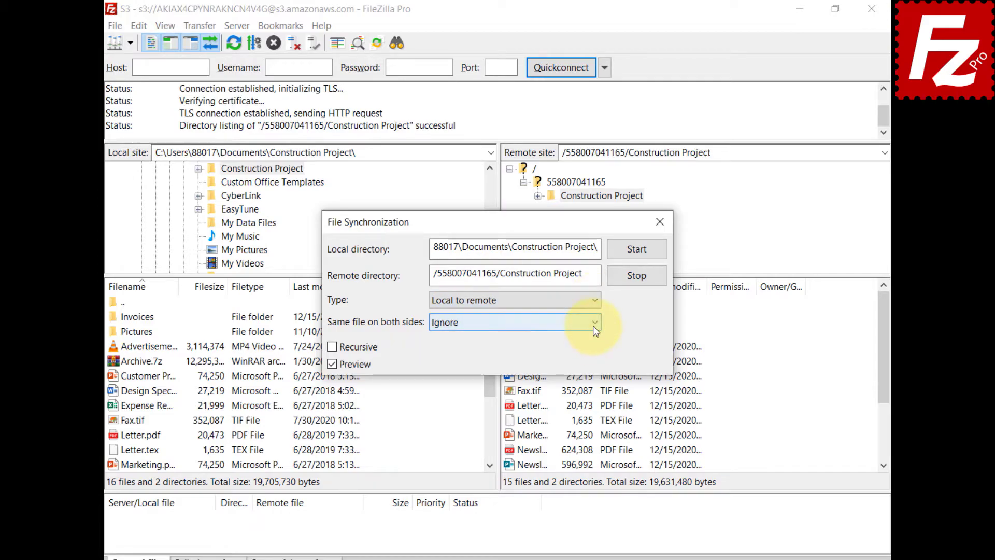
pyautogui.click(595, 325)
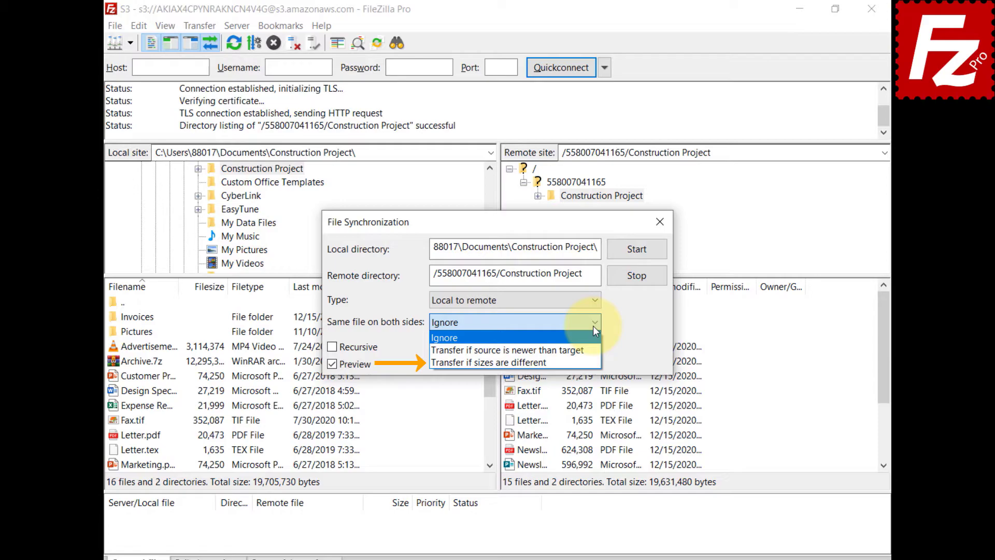
pyautogui.click(593, 326)
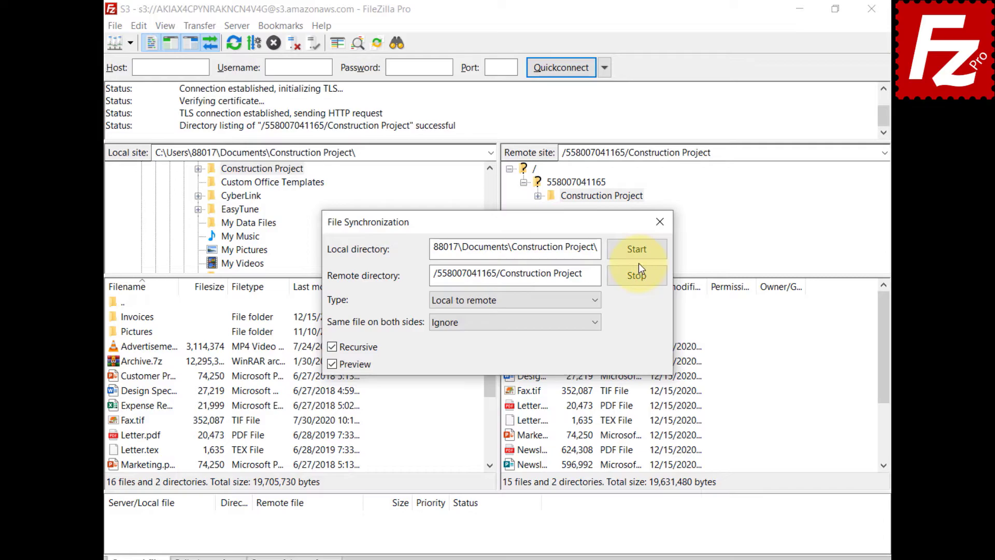
pyautogui.click(638, 250)
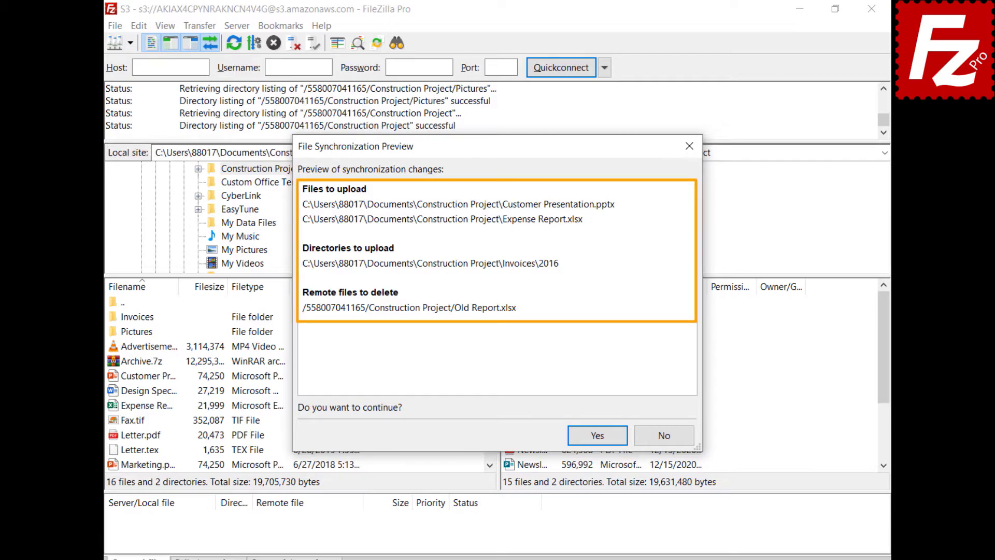
# Confirm the preview so the uploads, including Invoices\2016, and the Old Report.xlsx deletion run
pyautogui.click(597, 435)
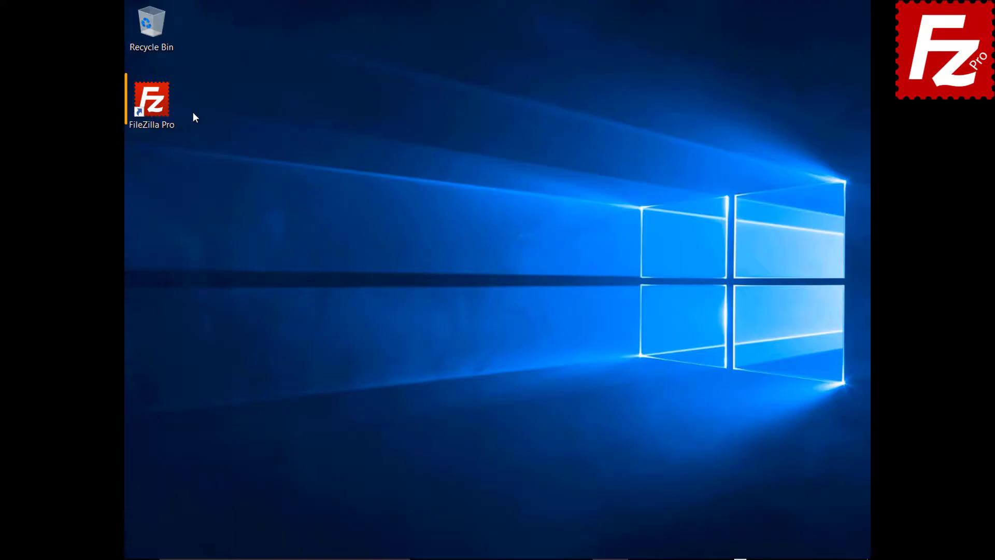
# Launch FileZilla Pro, connect to the saved S3 site, and browse Transfer > S3 Options > Canned ACL
pyautogui.doubleClick(163, 109)
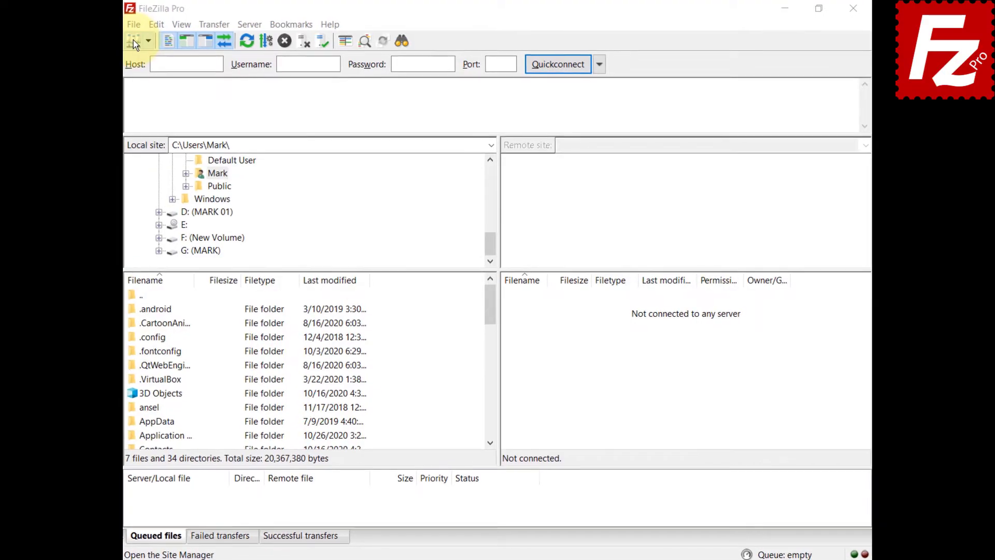
pyautogui.click(133, 24)
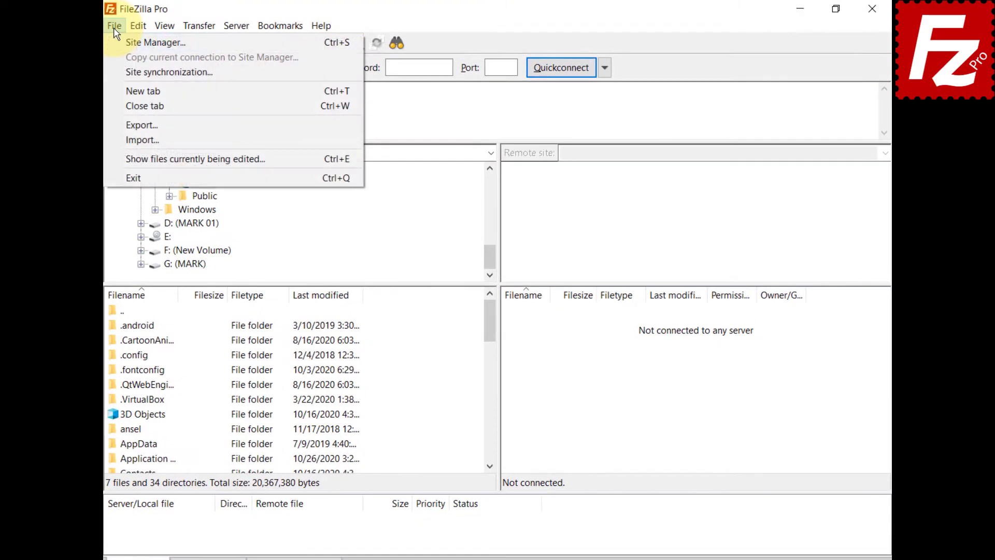
pyautogui.click(139, 41)
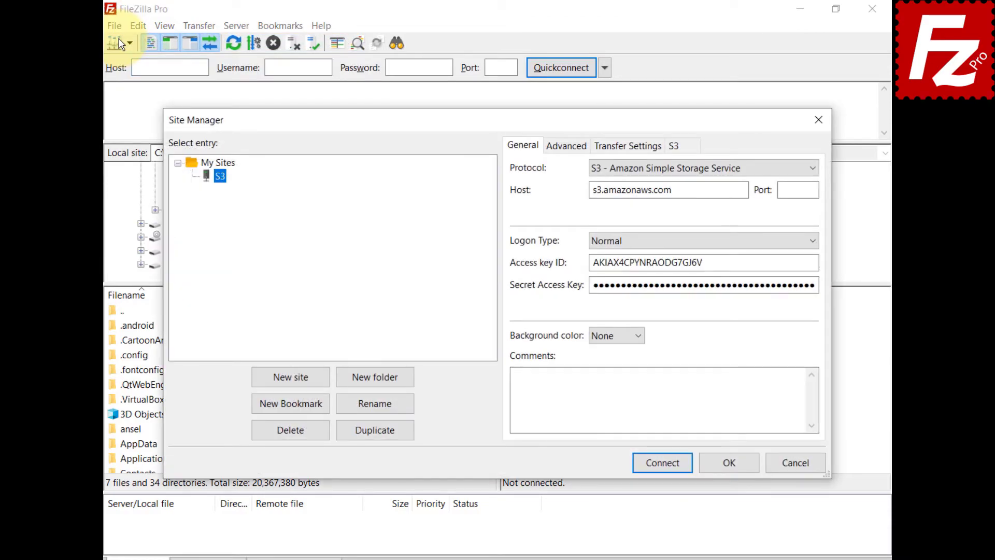
pyautogui.click(666, 467)
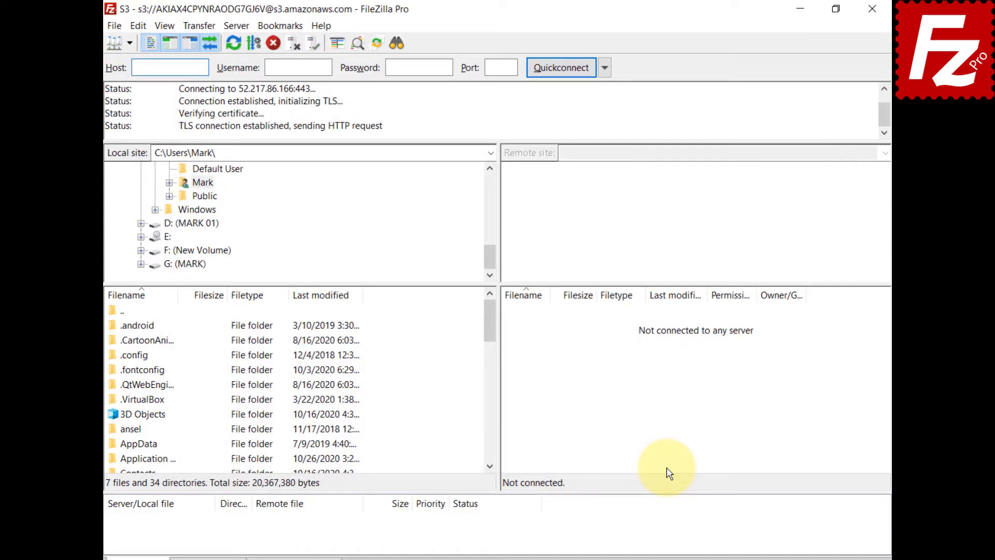
pyautogui.click(199, 25)
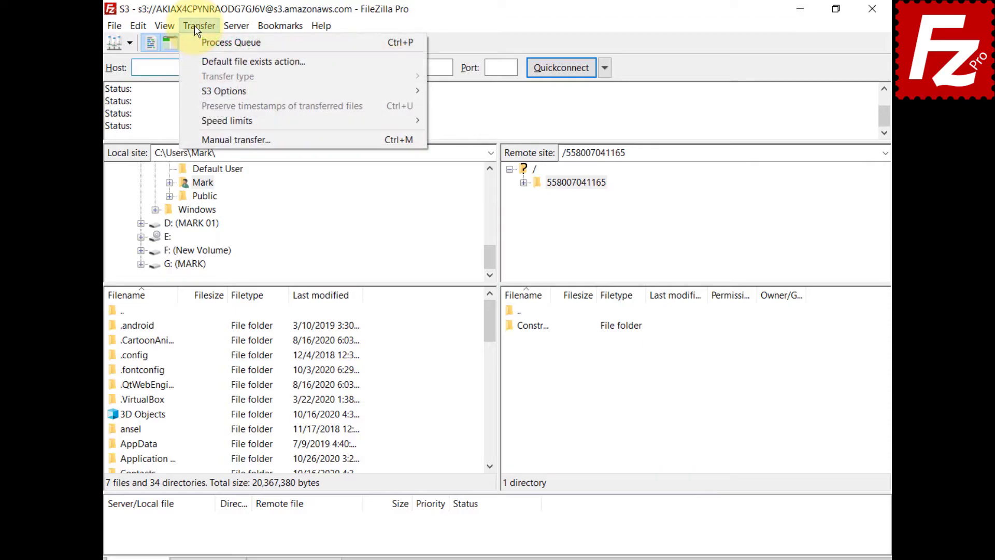
pyautogui.moveTo(202, 98)
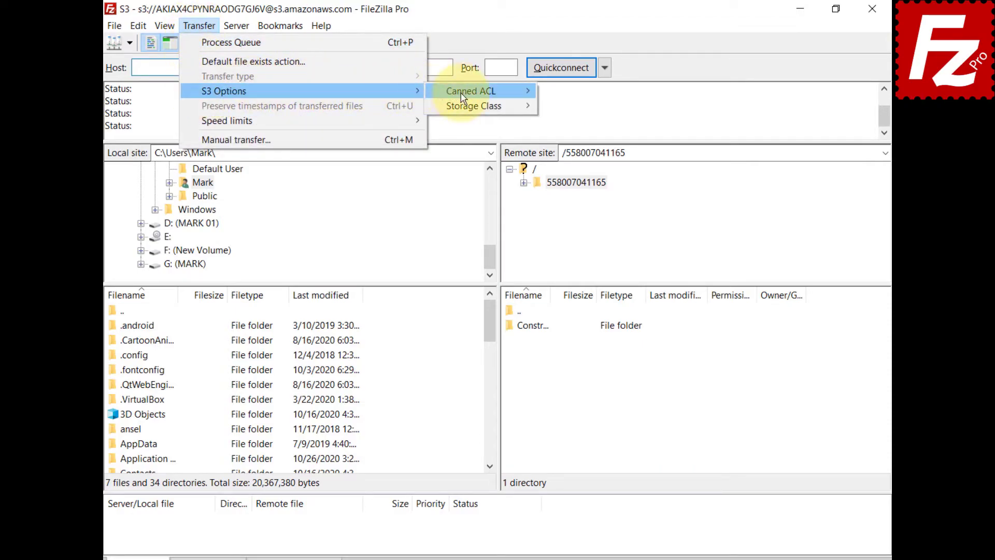
pyautogui.moveTo(465, 95)
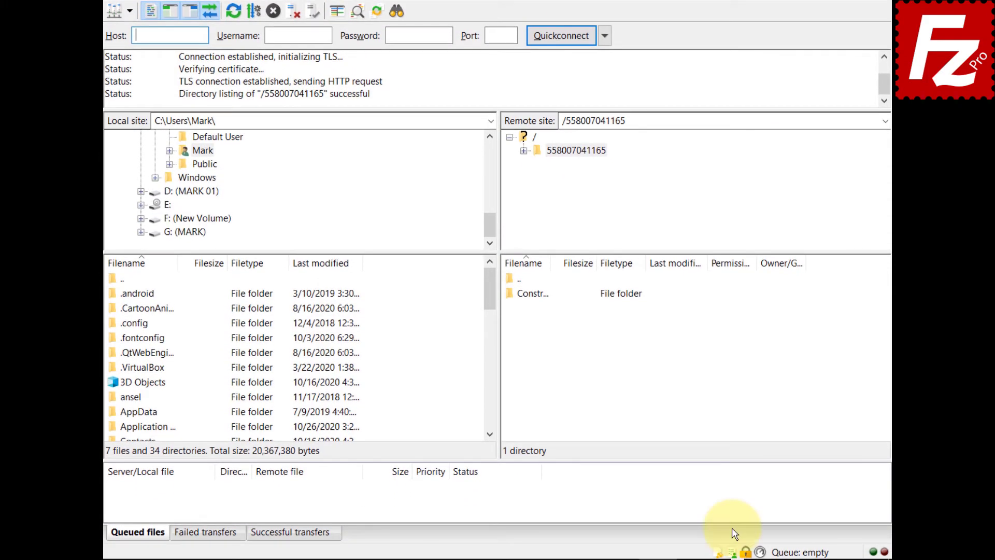
# Bring up the canned ACL choices for uploads from the status-bar icon
pyautogui.click(734, 552)
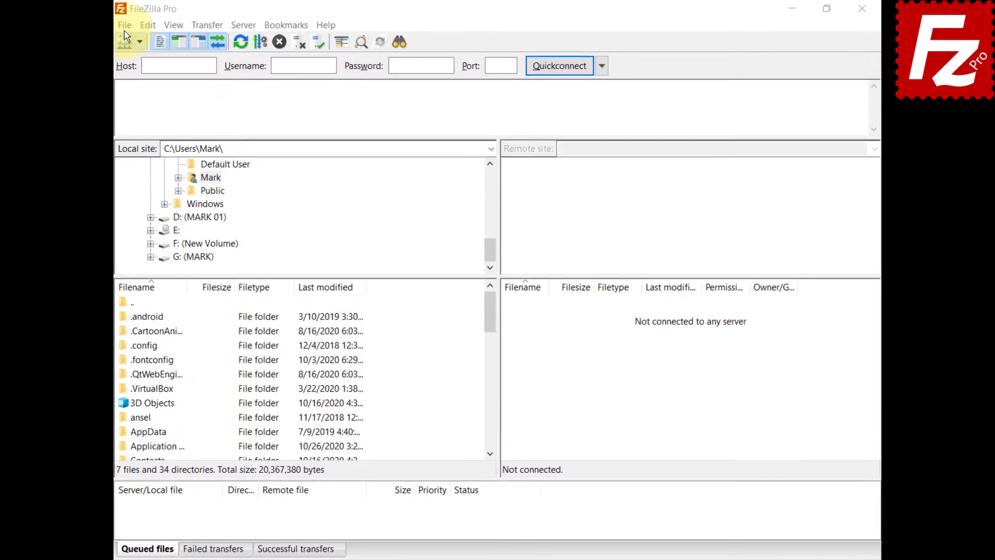
# Connect to the saved S3 site through the Site Manager
pyautogui.click(115, 27)
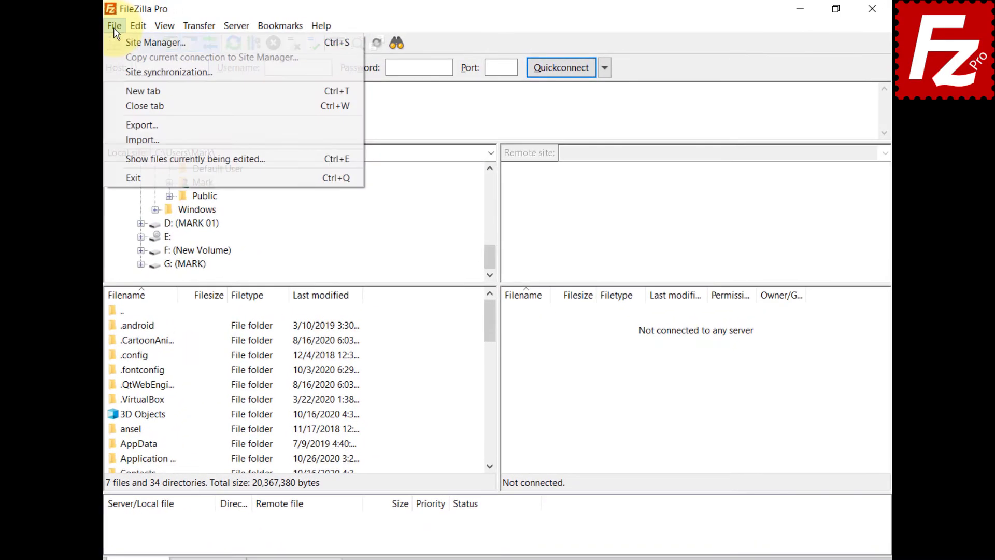
pyautogui.click(127, 42)
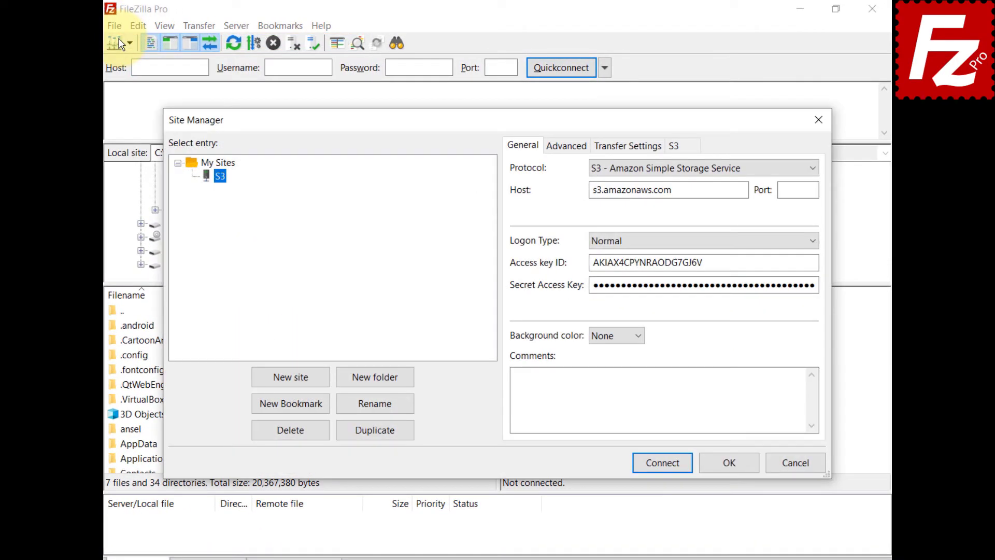
pyautogui.click(662, 463)
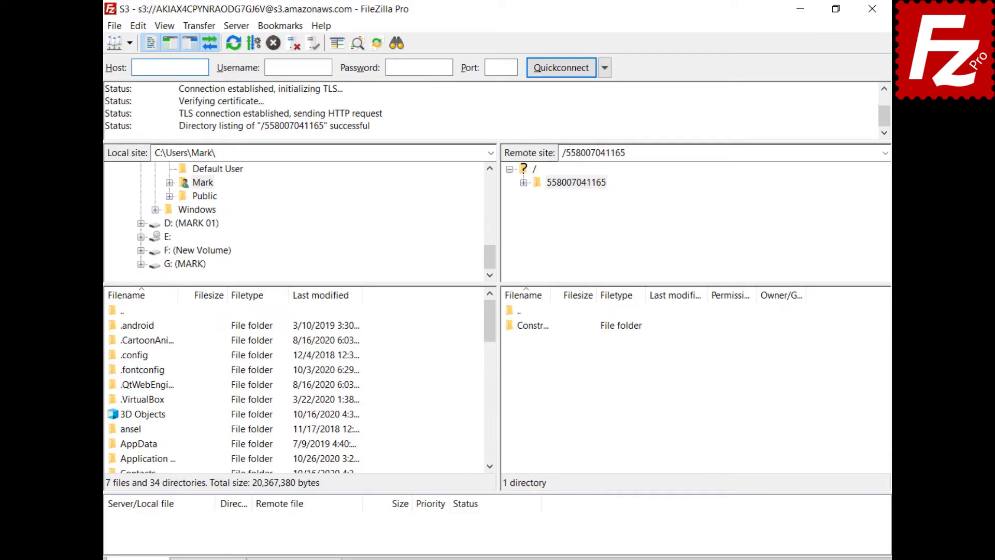
# Review the S3 storage class options under Transfer > S3 Options and in the status bar
pyautogui.click(196, 27)
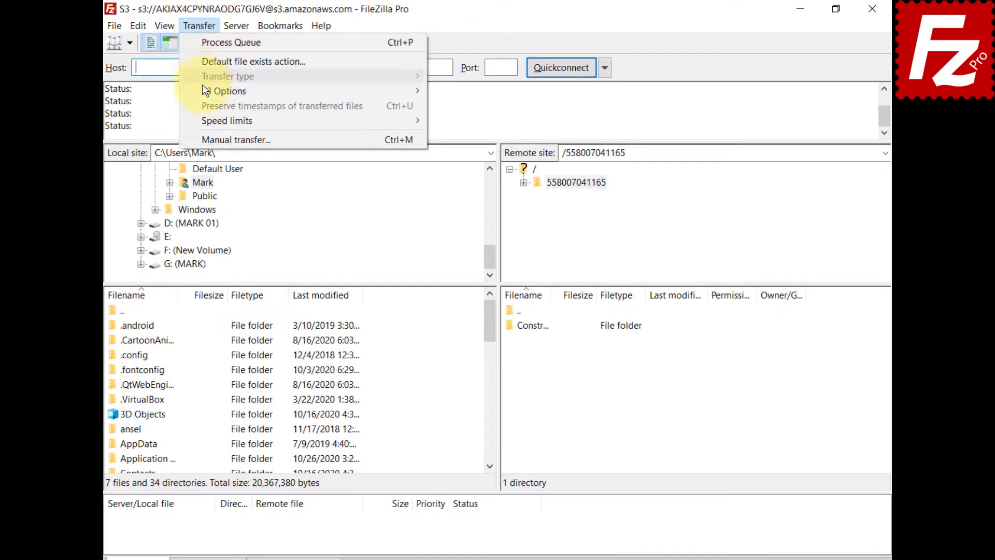
pyautogui.moveTo(205, 94)
pyautogui.moveTo(441, 109)
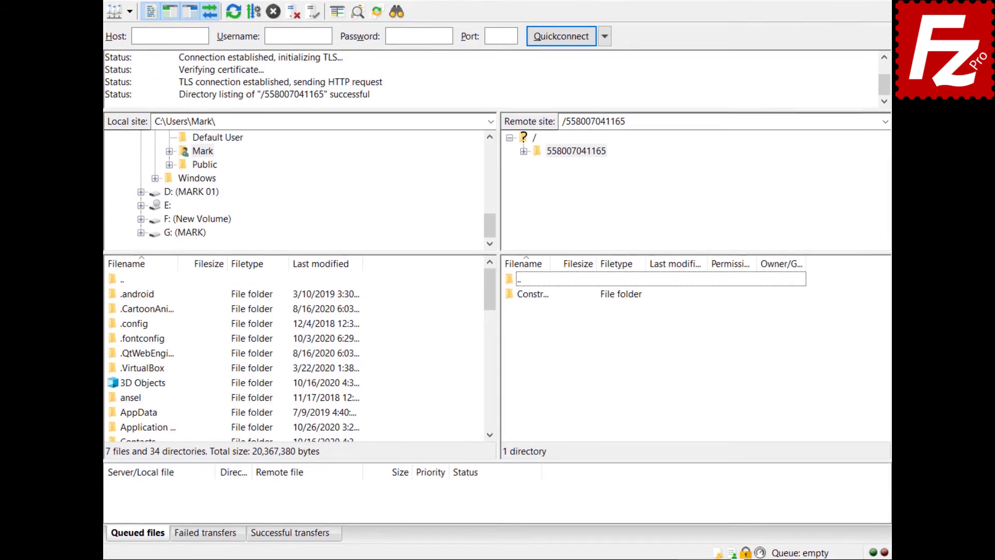
pyautogui.click(717, 553)
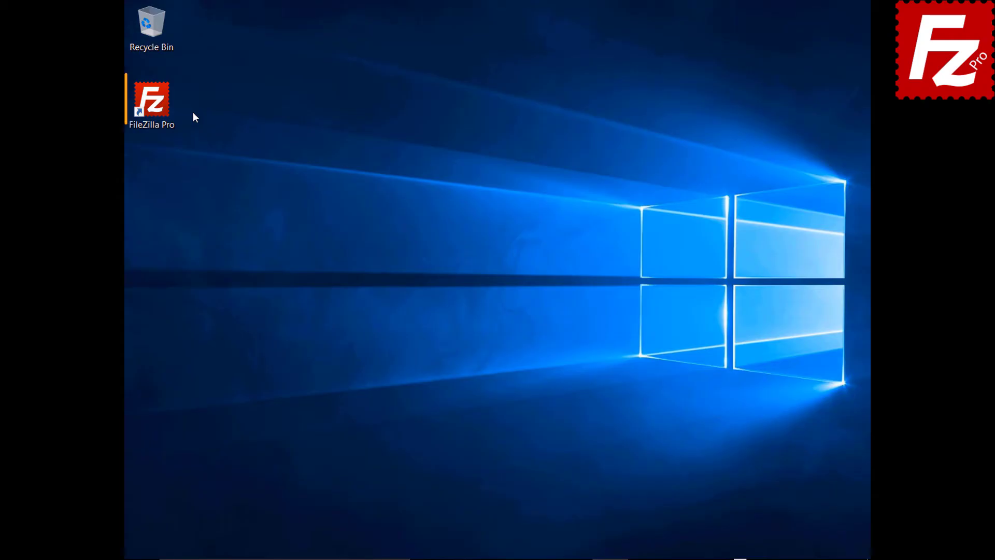
# Launch FileZilla Pro and connect to the saved S3 site via the Site Manager
pyautogui.doubleClick(157, 108)
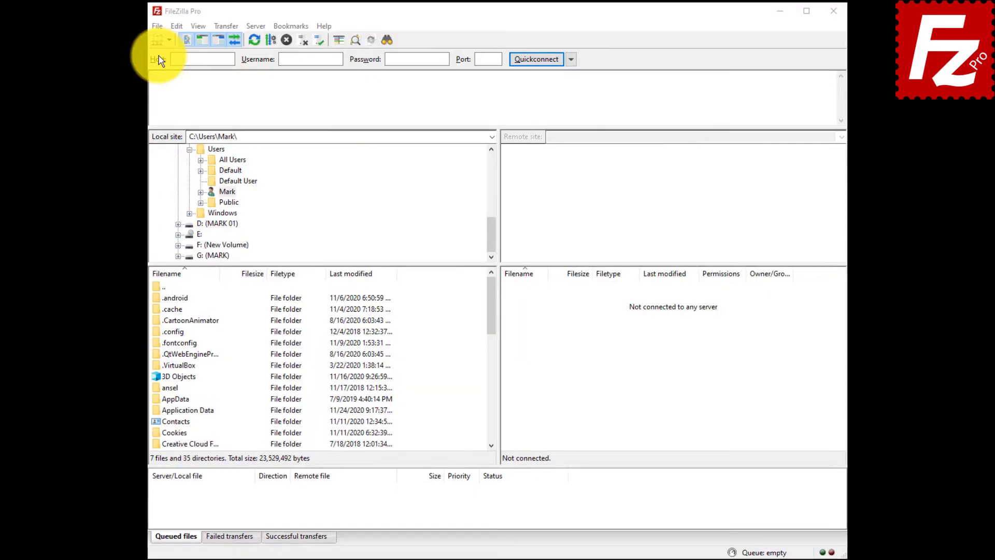
pyautogui.click(136, 29)
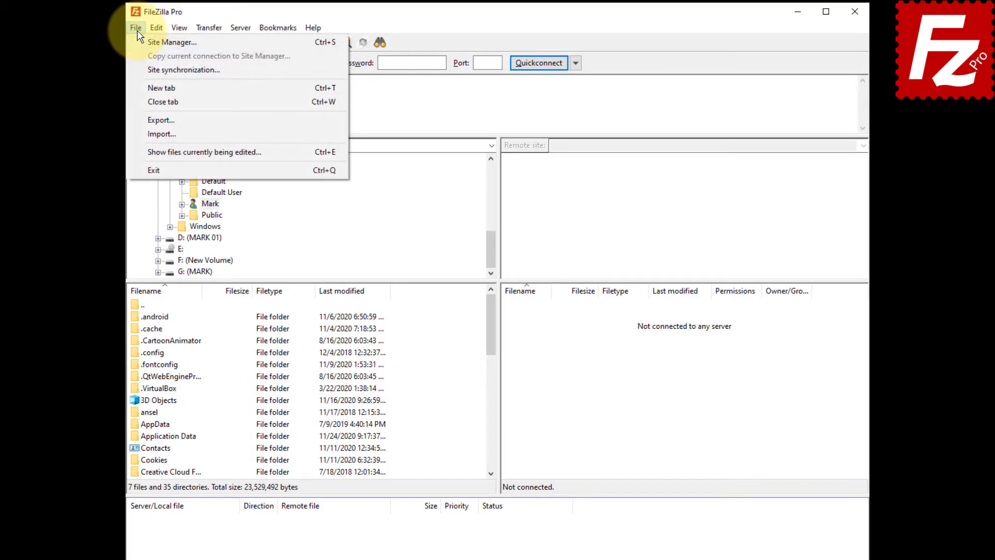
pyautogui.click(150, 42)
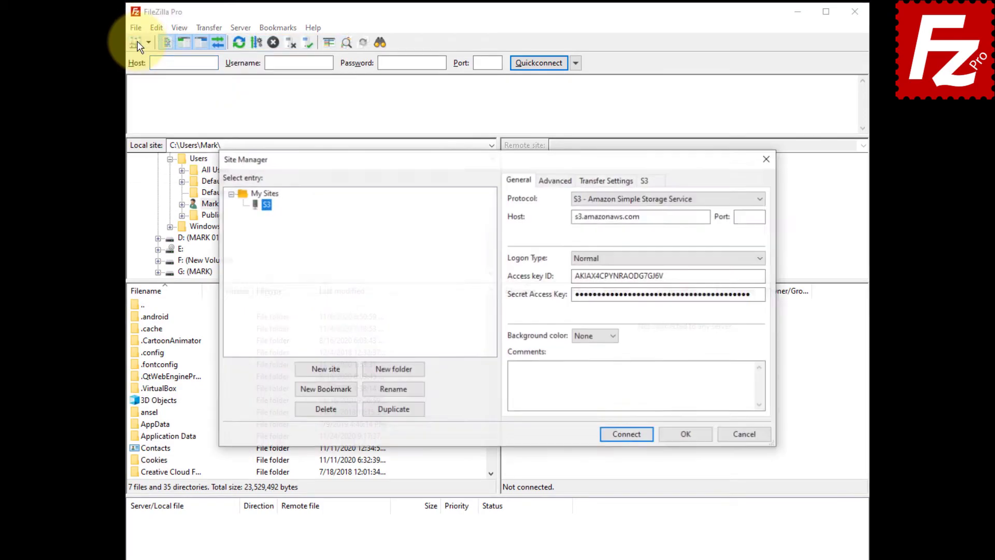
pyautogui.click(628, 435)
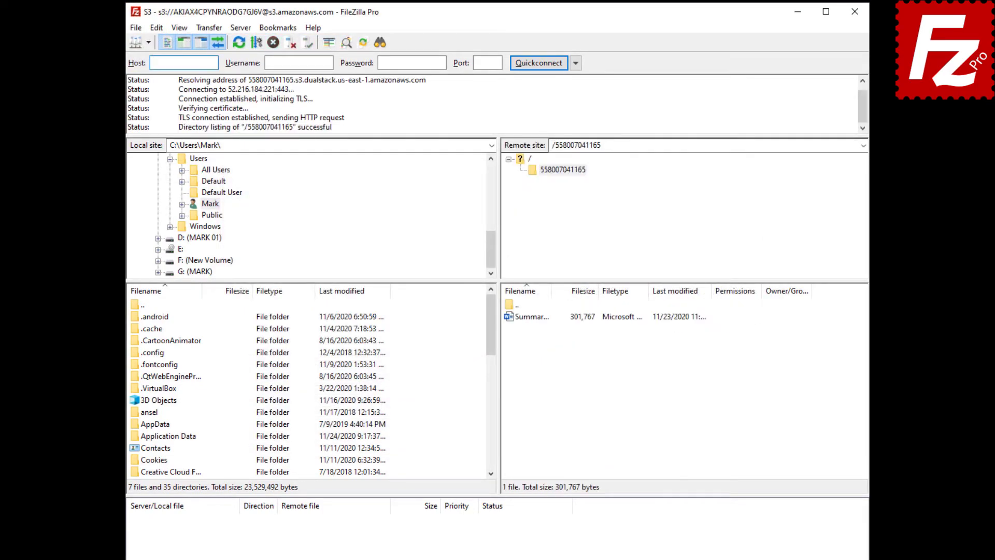
# Open the S3 file permissions and properties for Summary Report.docx
pyautogui.click(527, 319)
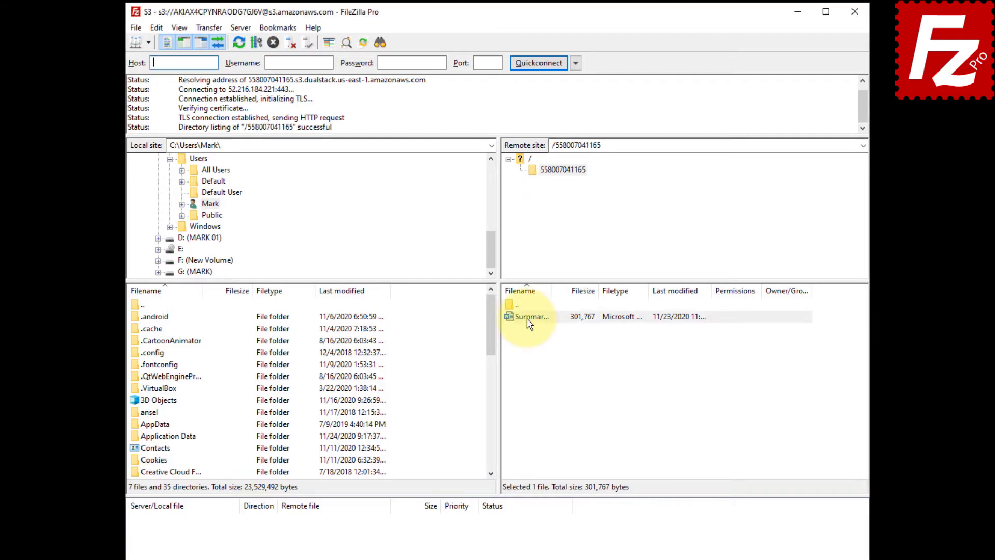
pyautogui.rightClick(527, 318)
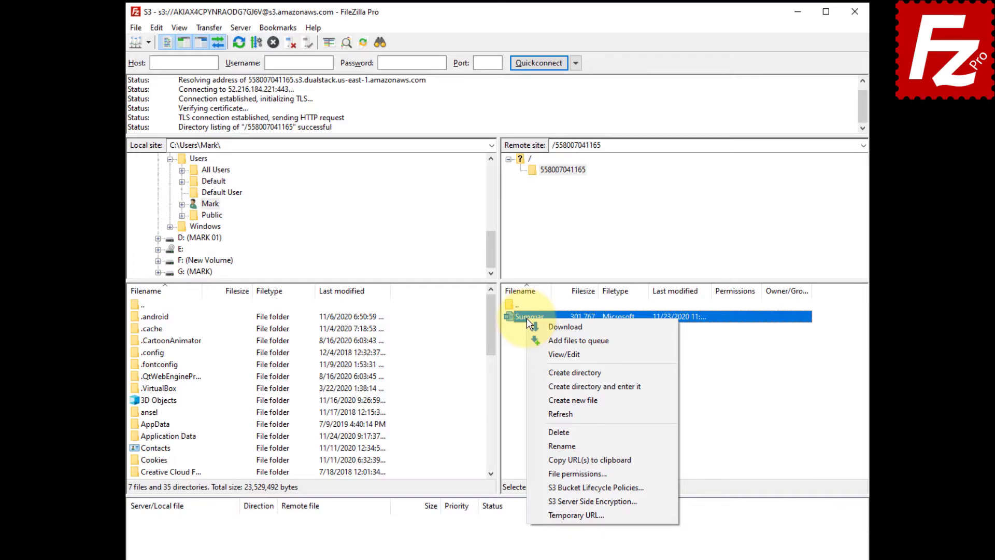
pyautogui.click(539, 474)
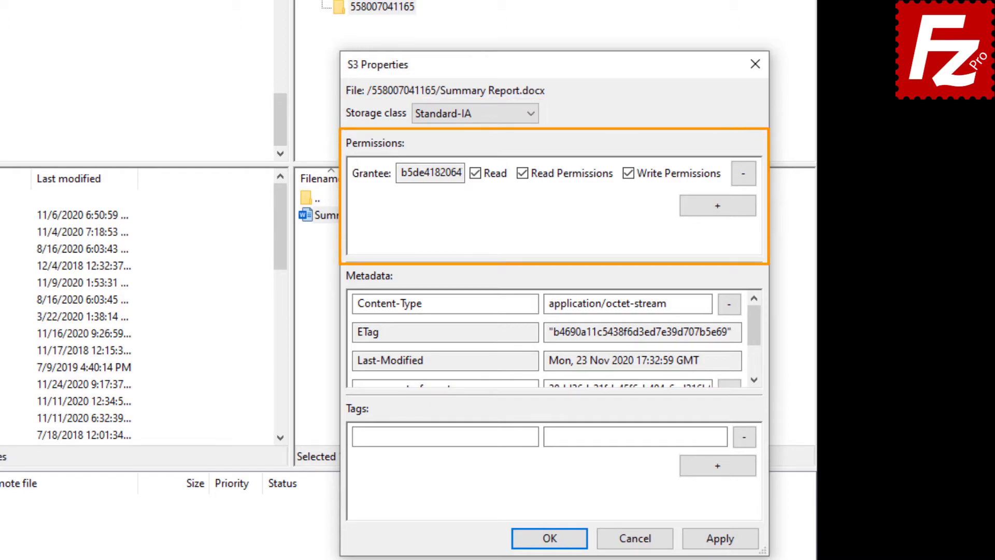
# Add Everyone as a second grantee with Read access, review the metadata, and confirm with OK
pyautogui.click(718, 210)
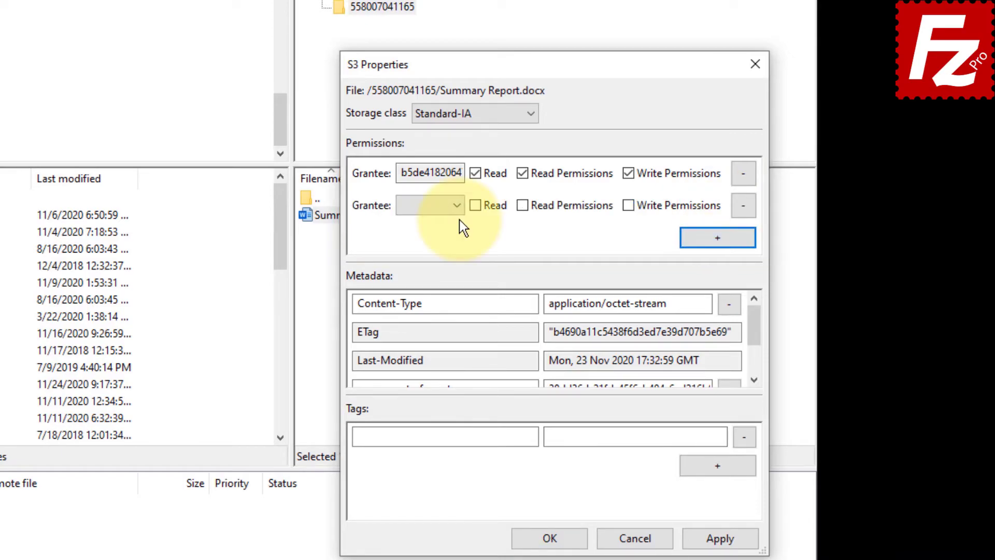
pyautogui.click(458, 205)
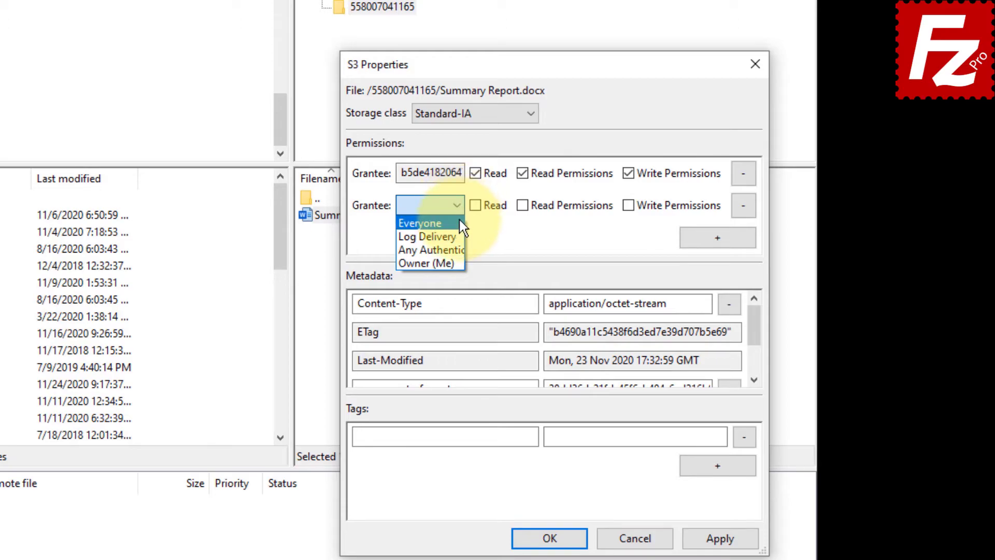
pyautogui.click(460, 222)
pyautogui.click(477, 207)
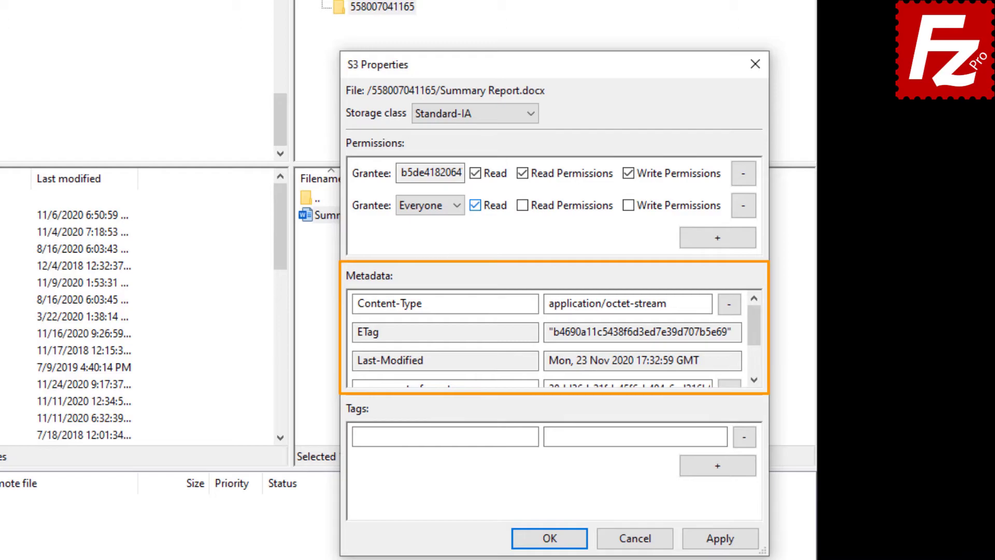
pyautogui.moveTo(755, 324); pyautogui.dragTo(755, 349)
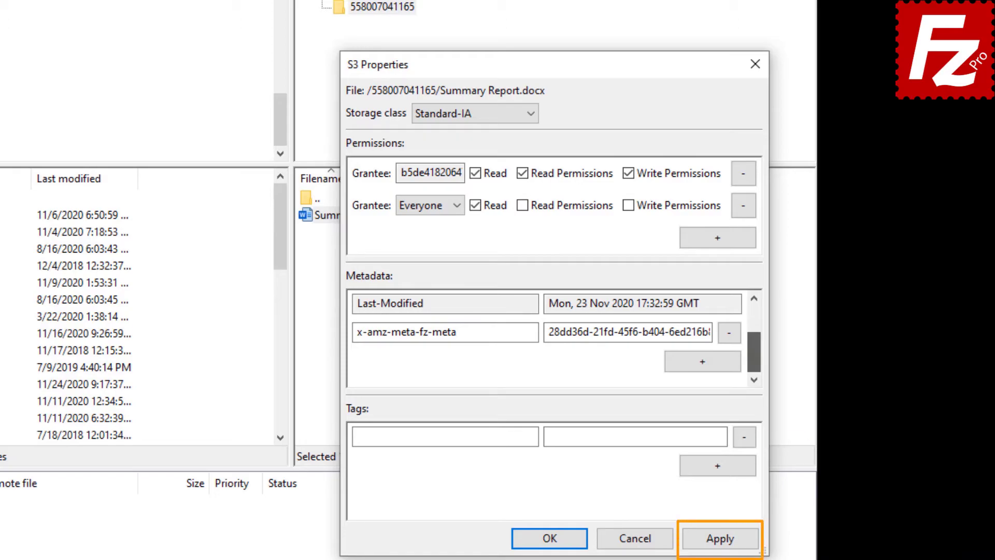
pyautogui.click(557, 538)
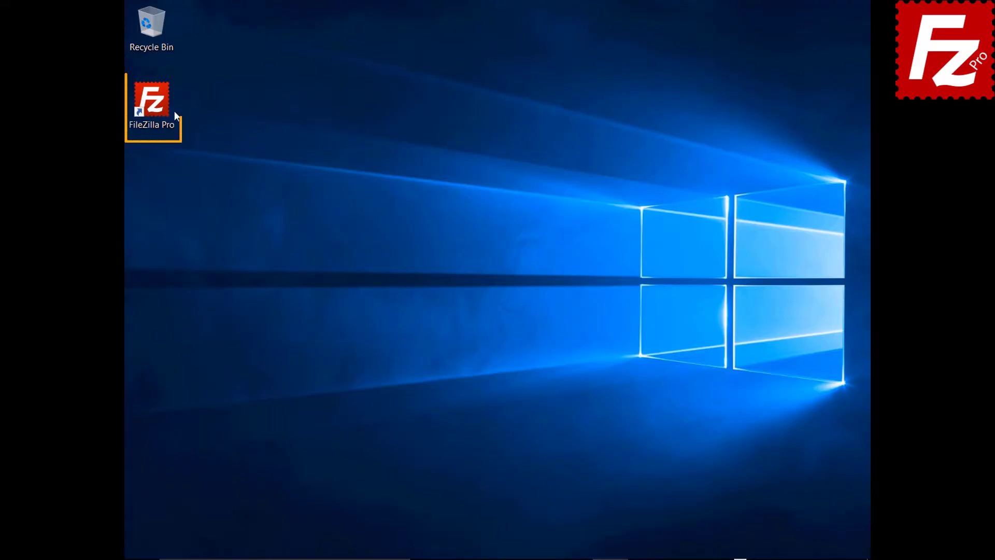
# Launch FileZilla Pro and connect to the saved Amazon S3 site
pyautogui.doubleClick(158, 107)
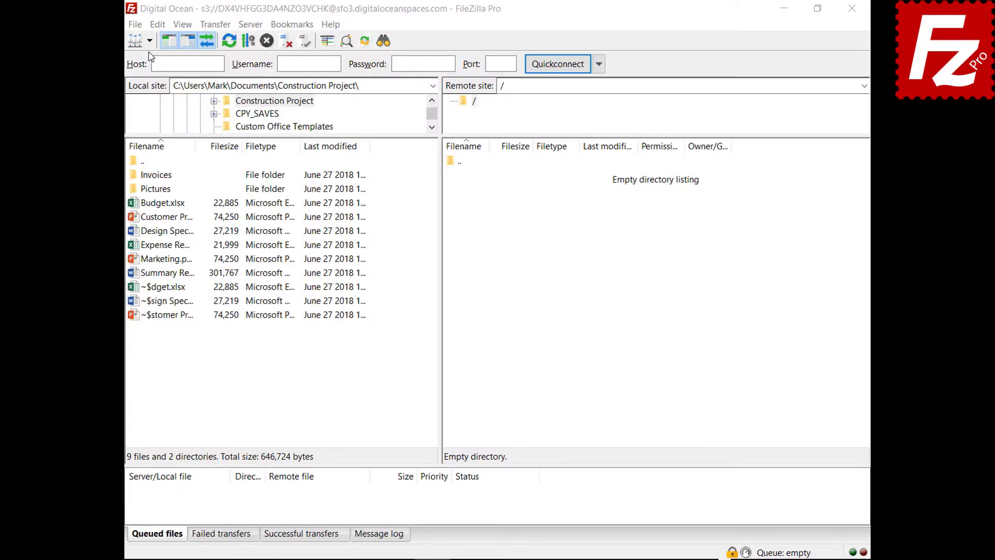
pyautogui.click(150, 42)
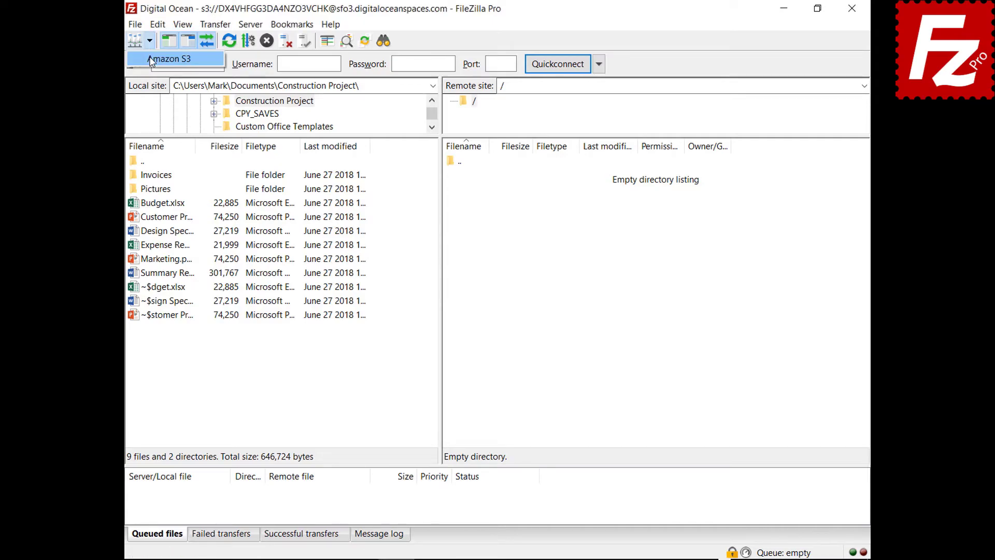
pyautogui.click(153, 60)
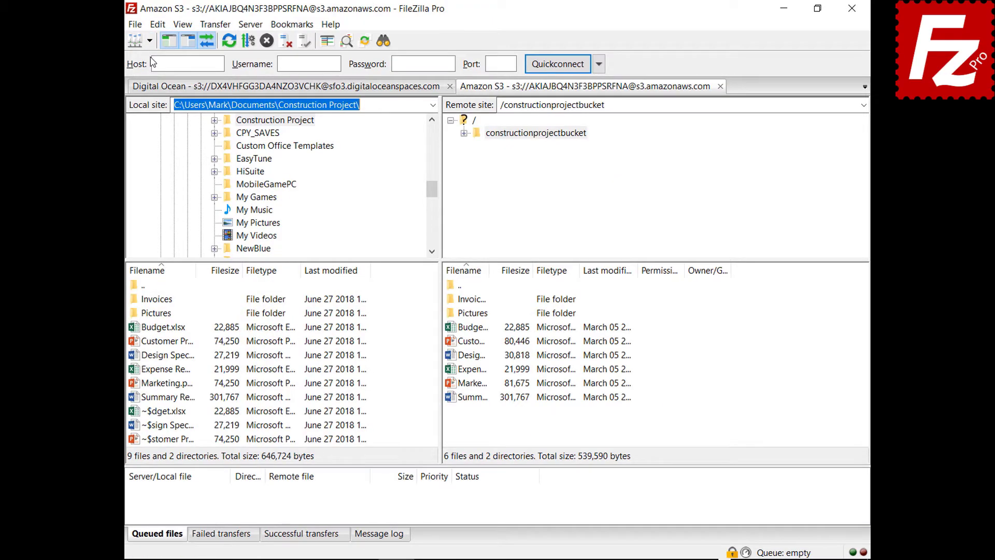
# Pick AWS KMS server-side encryption for Budget.xlsx, then cancel without applying it
pyautogui.rightClick(452, 331)
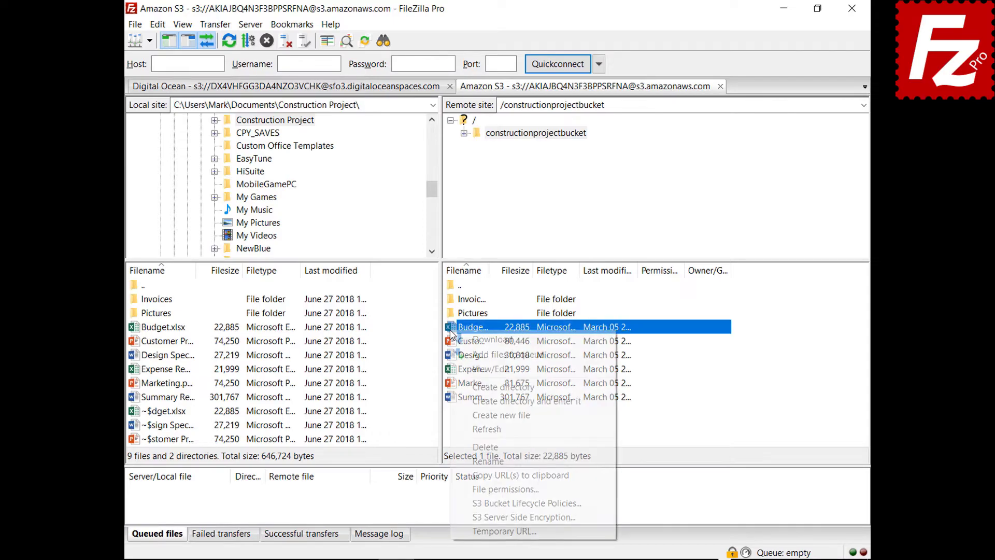
pyautogui.click(467, 521)
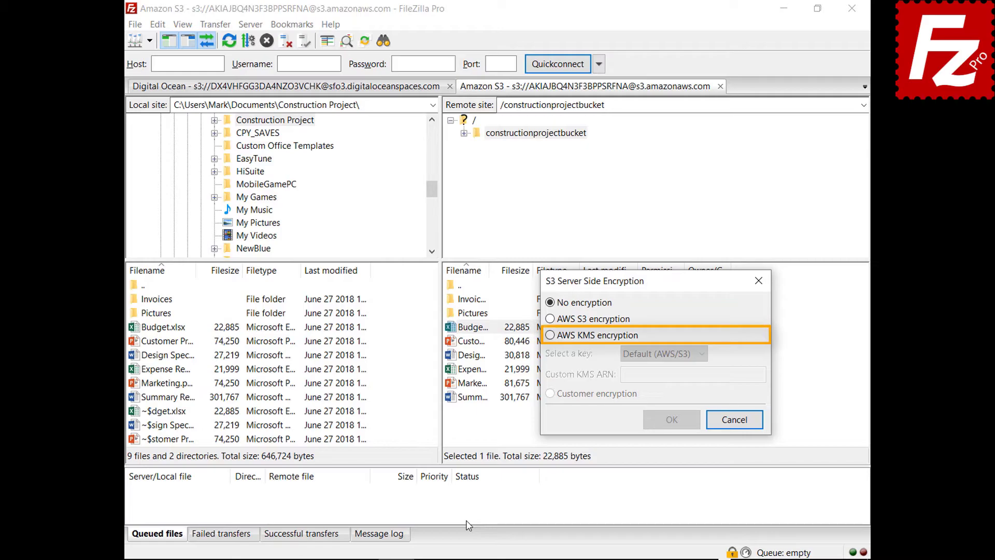
pyautogui.click(550, 336)
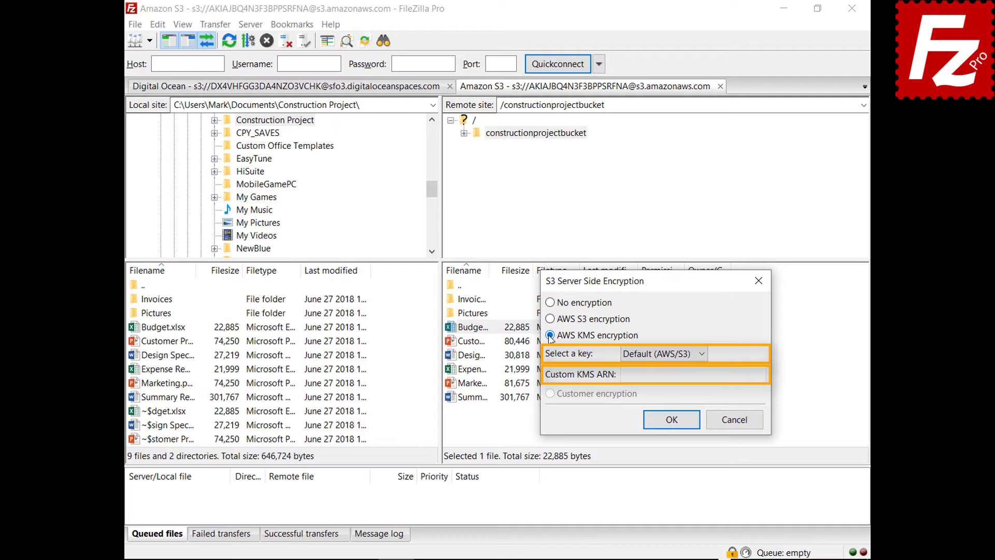
pyautogui.click(736, 420)
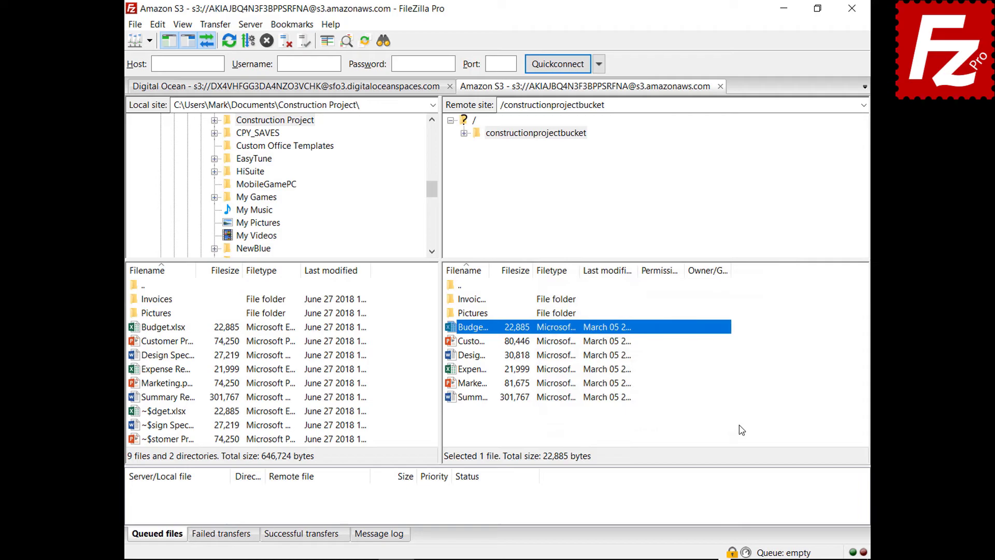
pyautogui.click(135, 24)
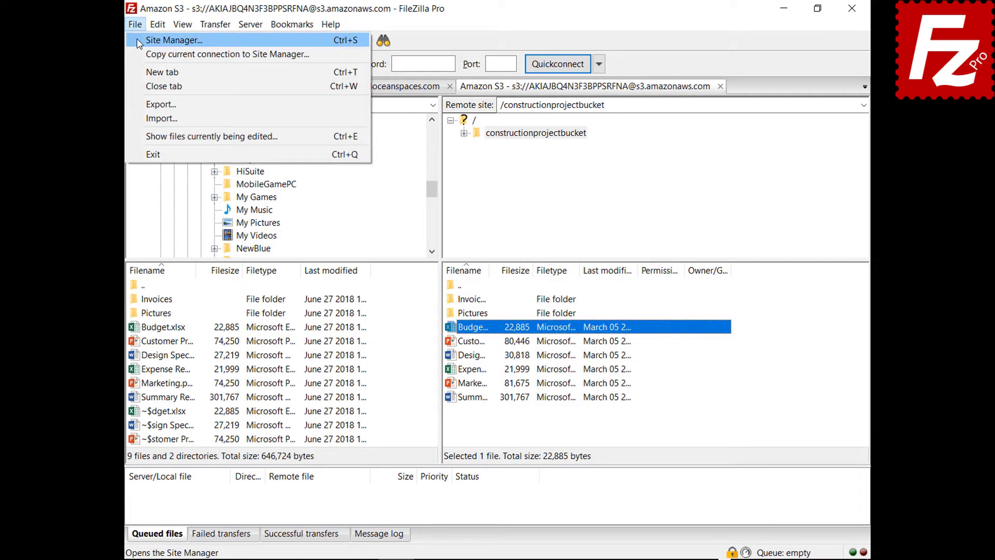
pyautogui.click(139, 40)
pyautogui.click(636, 137)
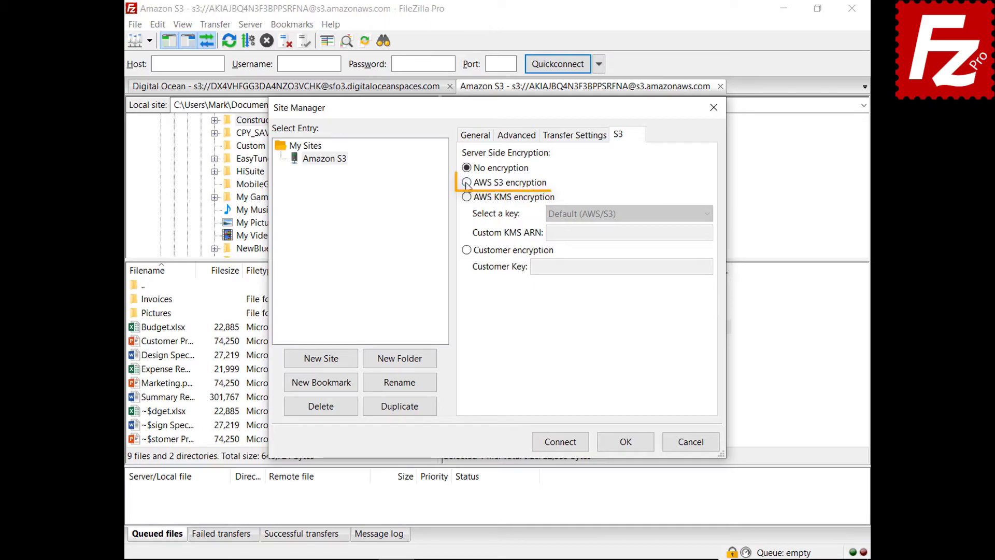
pyautogui.click(467, 182)
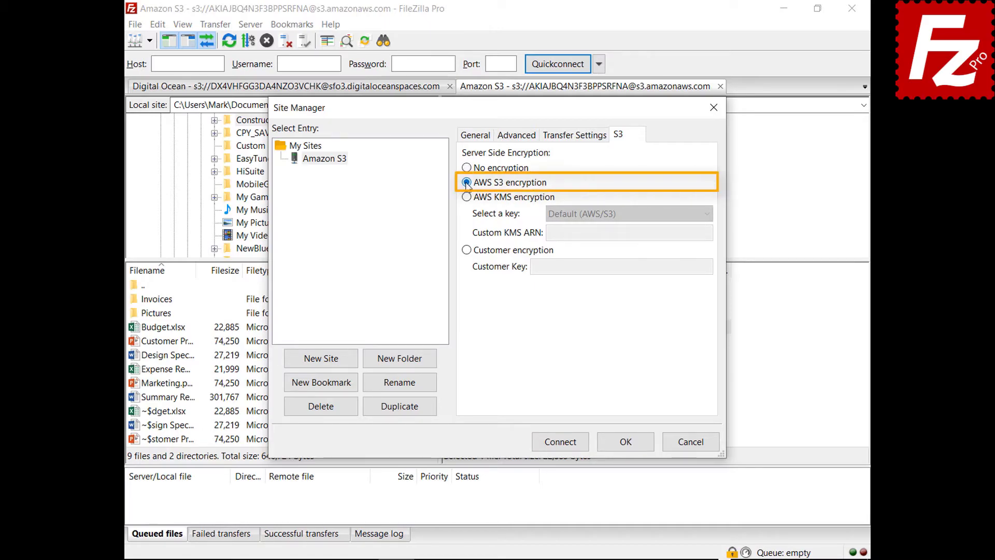
pyautogui.click(466, 198)
pyautogui.click(707, 215)
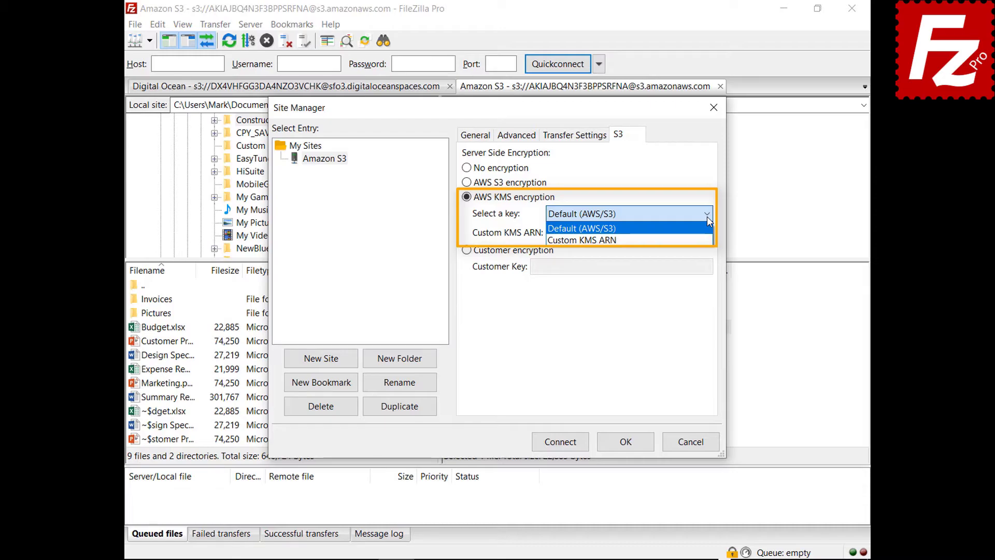
pyautogui.click(466, 250)
pyautogui.click(466, 251)
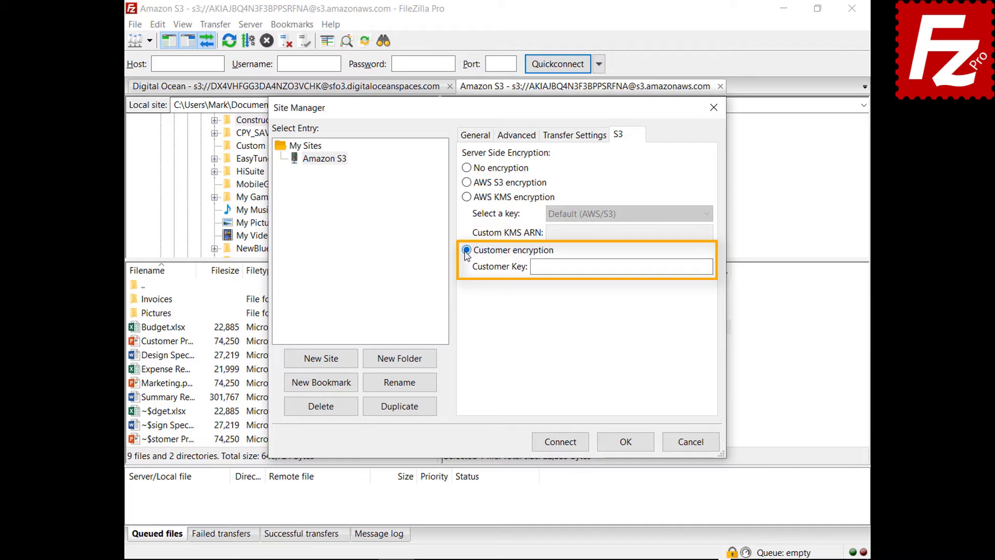
pyautogui.click(695, 446)
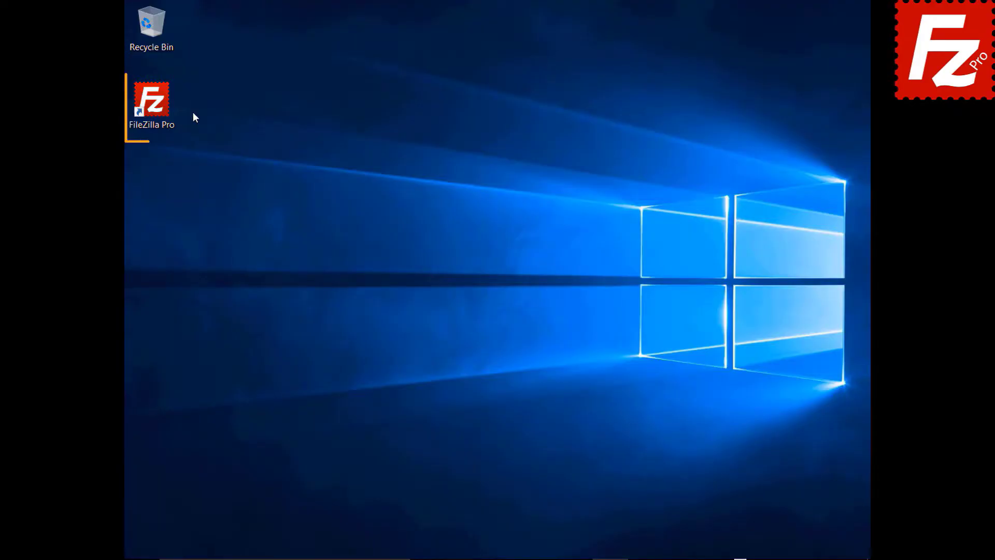
# Launch FileZilla Pro and add an S3 provider named 'Alibaba Object Storage' in Settings
pyautogui.click(158, 110)
pyautogui.doubleClick(157, 107)
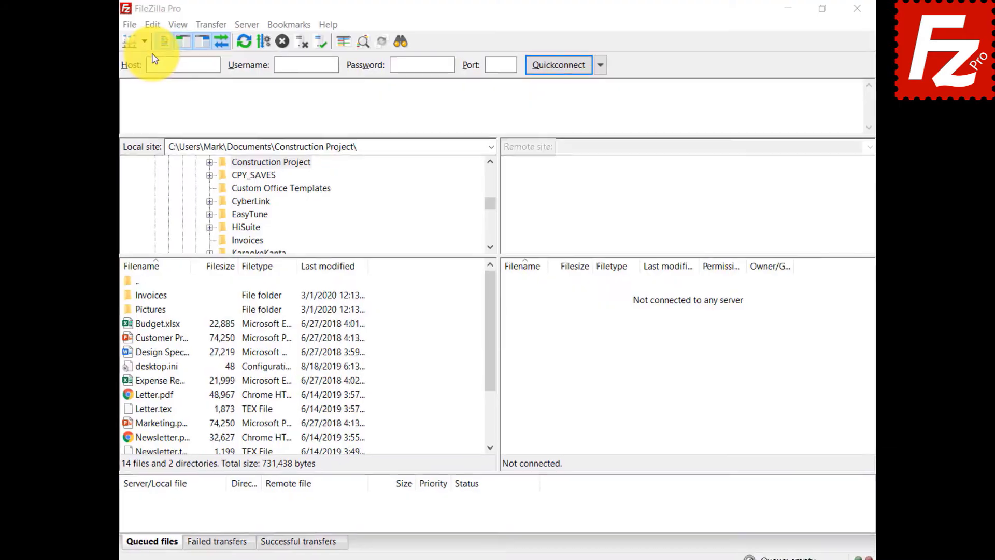
pyautogui.click(140, 25)
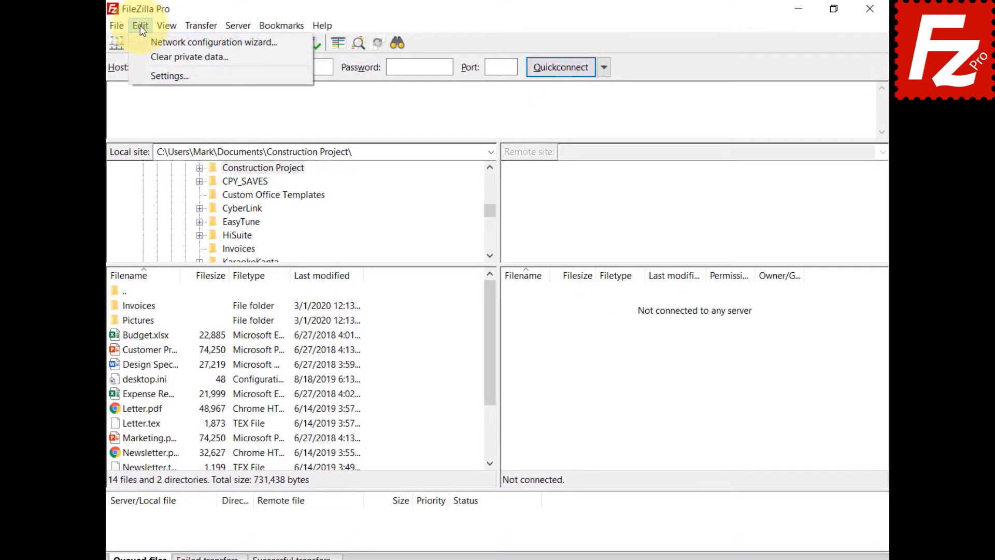
pyautogui.click(140, 73)
pyautogui.click(306, 295)
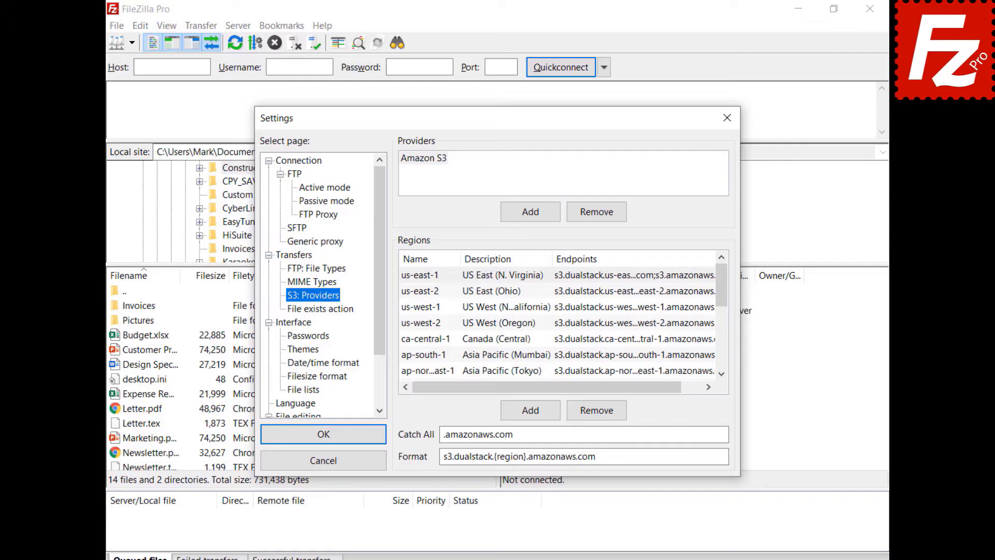
pyautogui.click(531, 214)
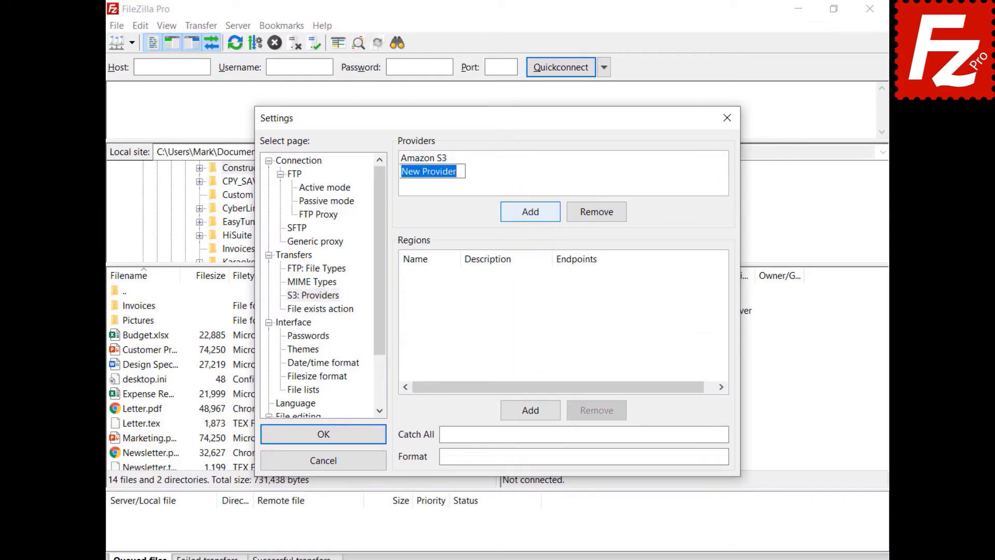
pyautogui.write('Alibaba Object Storage')
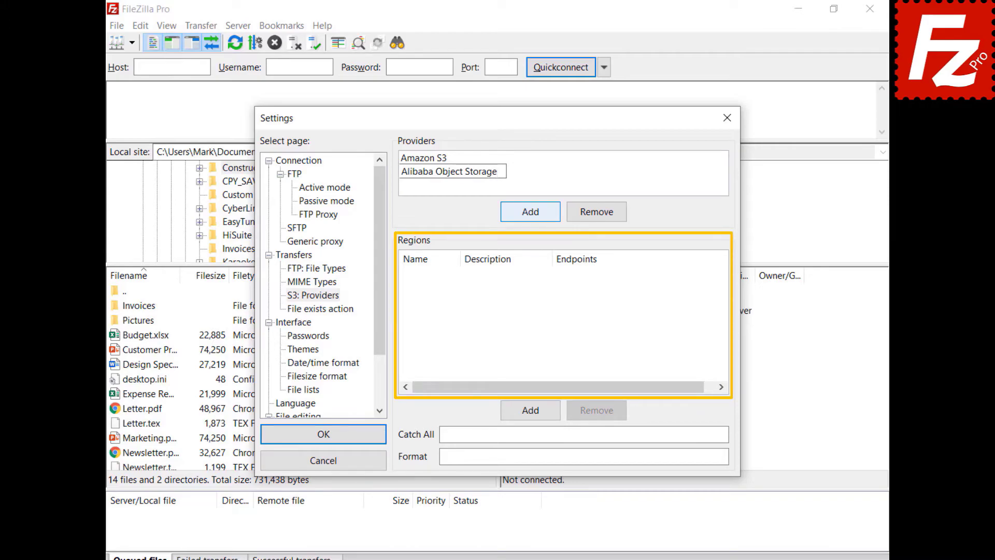
# Add the oss-cn-hangzhou region with description China (Hangzhou) and its aliyuncs endpoints
pyautogui.click(533, 411)
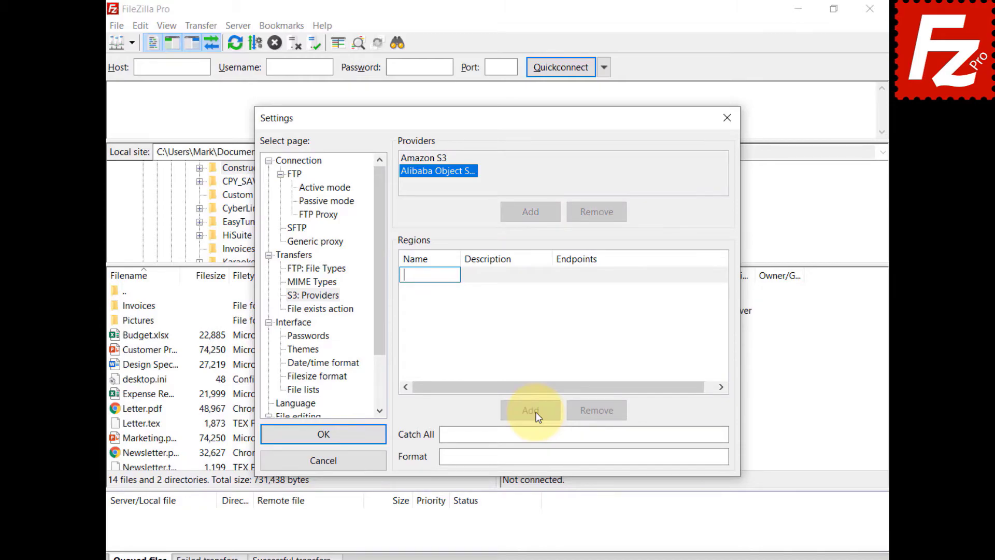
pyautogui.write('oss-cn-hangzhou')
pyautogui.press('Home')
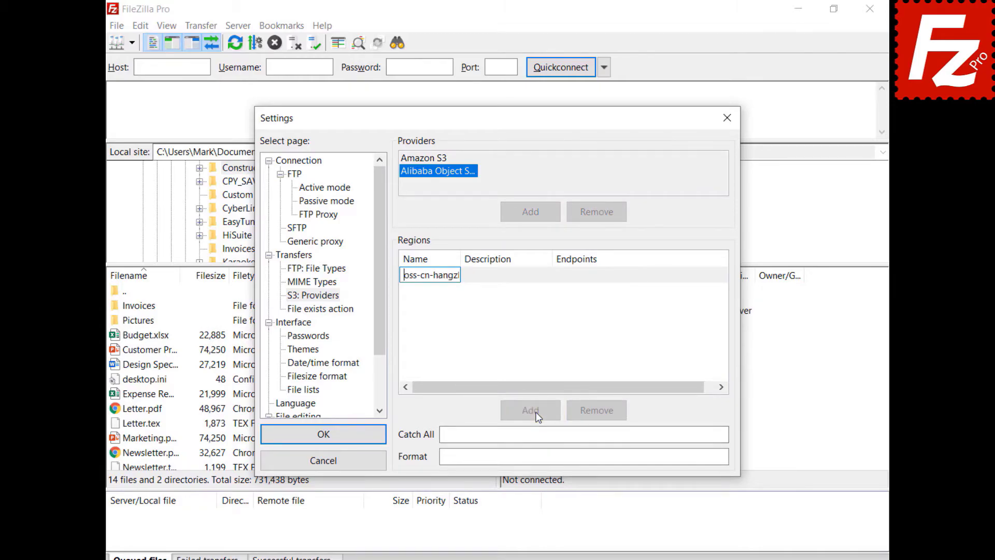
pyautogui.click(500, 279)
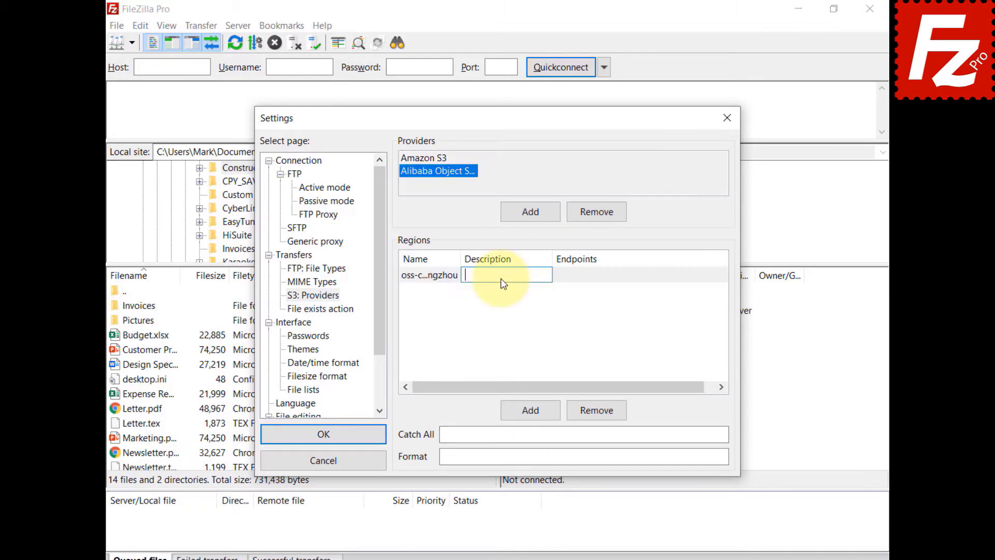
pyautogui.write('China (Hangzhou)')
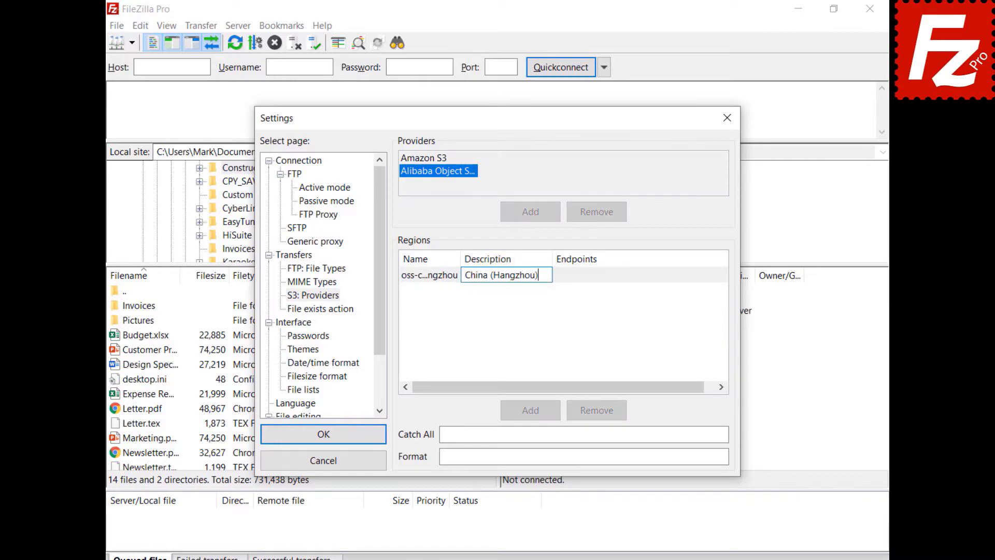
pyautogui.click(601, 275)
pyautogui.click(601, 275)
pyautogui.hotkey('ctrl', 'v')
pyautogui.press('Home')
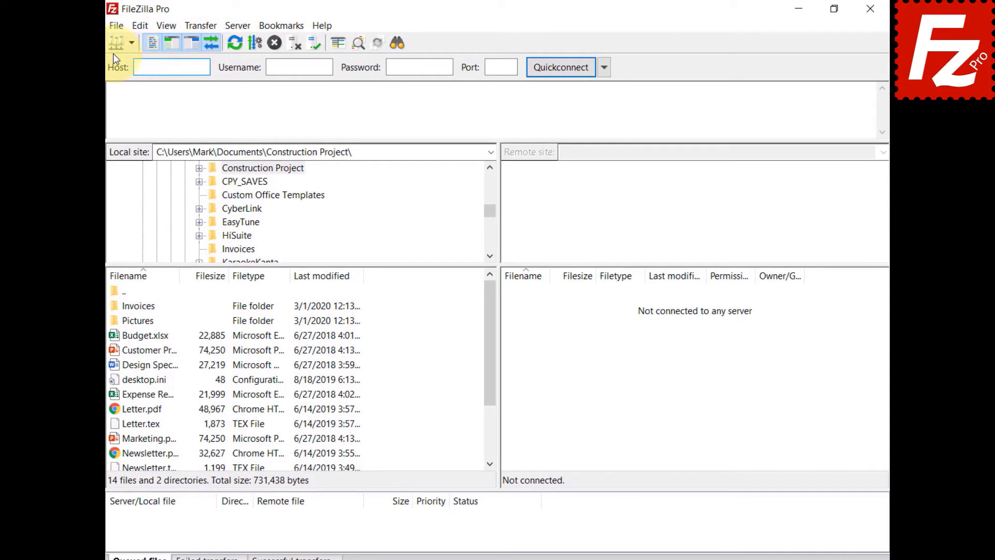
# Create a new site named Alibaba using the S3 protocol
pyautogui.click(116, 26)
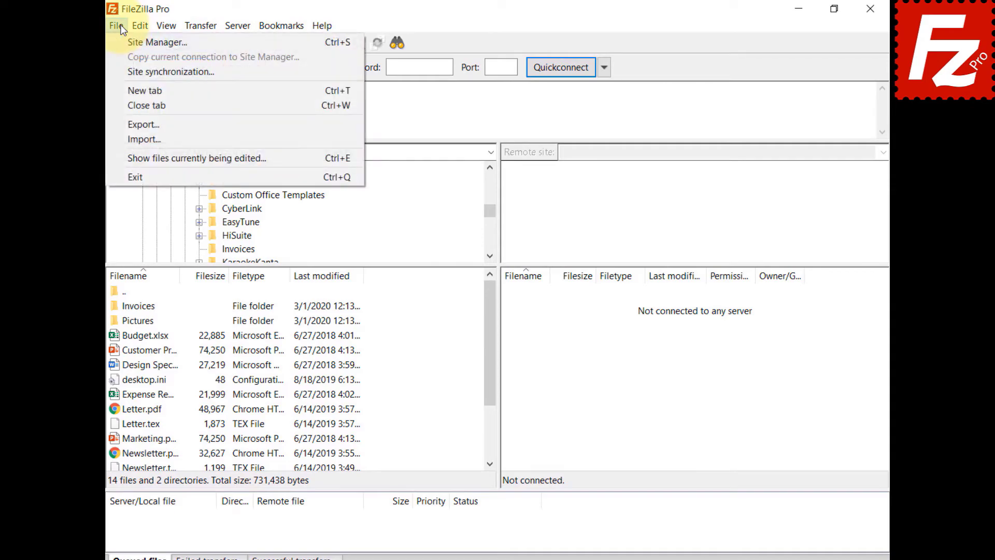
pyautogui.click(127, 41)
pyautogui.click(317, 388)
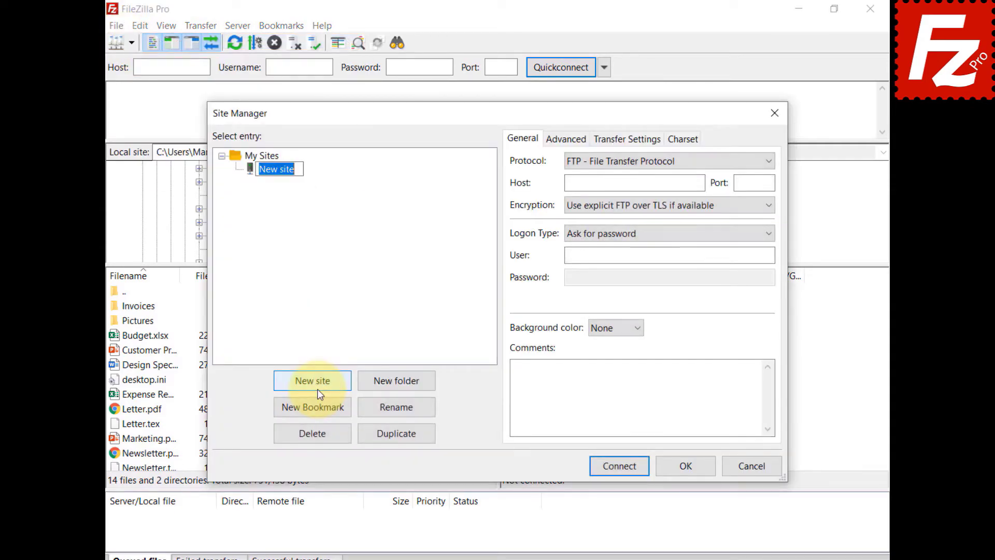
pyautogui.write('Alibaba')
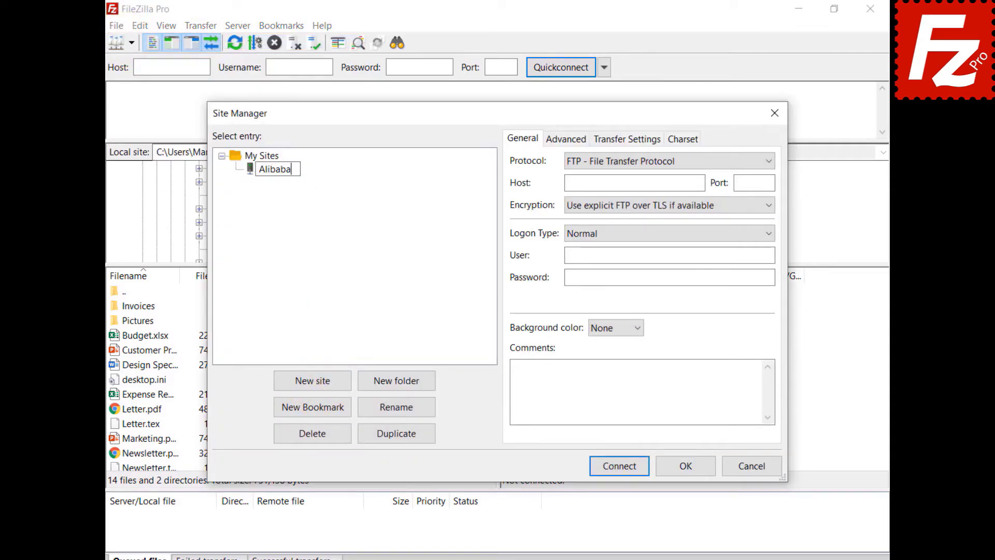
pyautogui.click(724, 164)
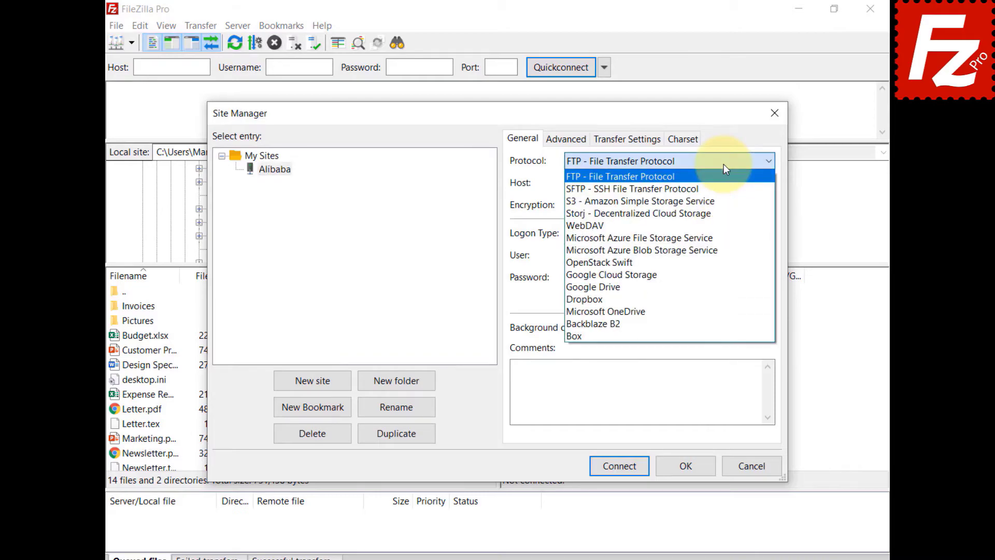
pyautogui.click(722, 202)
# Set host oss.aliyuncs.com, paste the access key ID and secret key, then relaunch FileZilla Pro
pyautogui.press('Tab')
pyautogui.write('oss.aliyuncs.com')
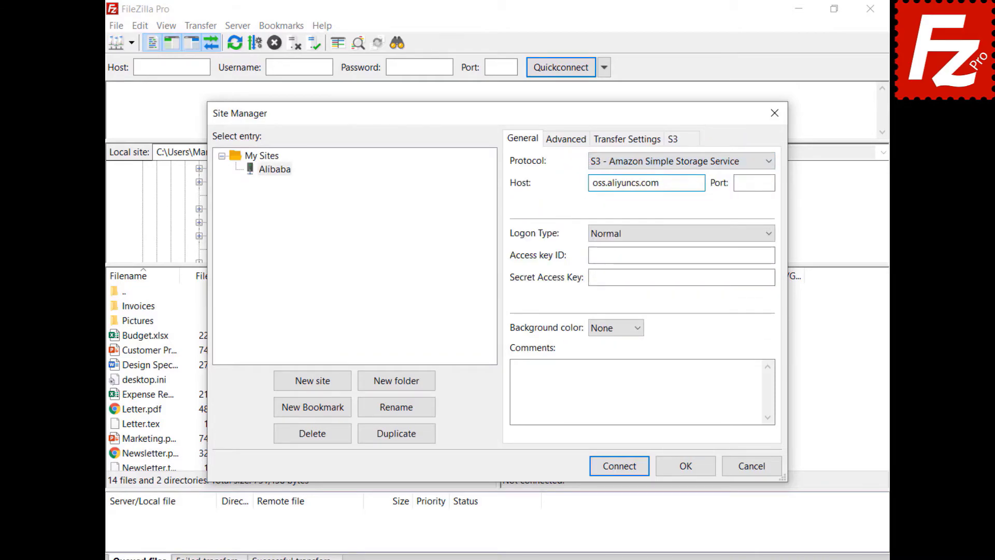
pyautogui.click(682, 255)
pyautogui.hotkey('ctrl', 'v')
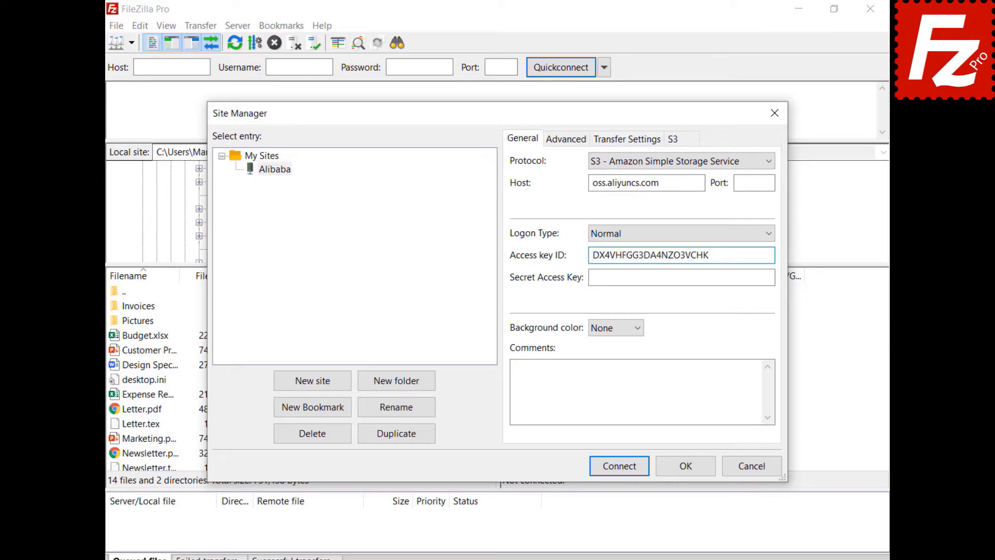
pyautogui.press('Tab')
pyautogui.hotkey('ctrl', 'v')
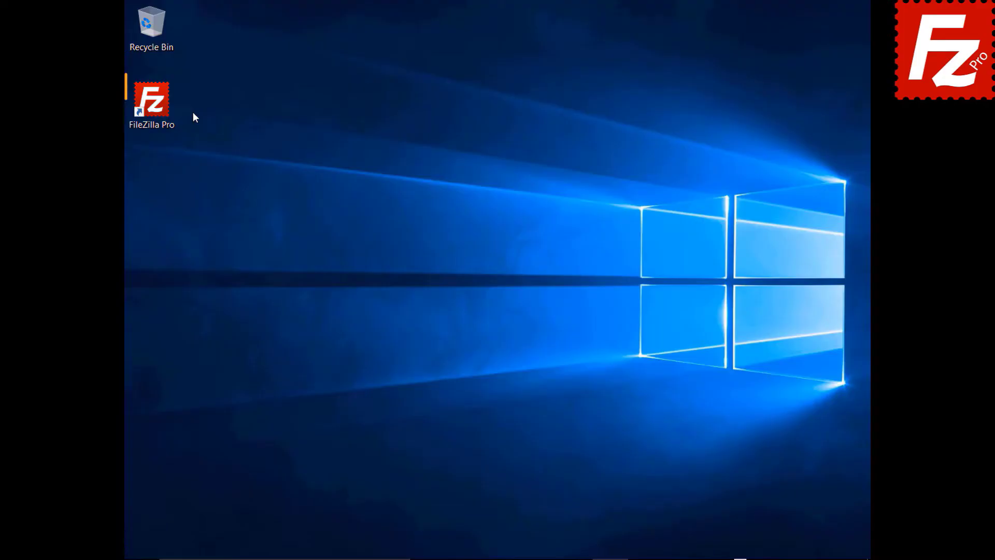
pyautogui.doubleClick(158, 107)
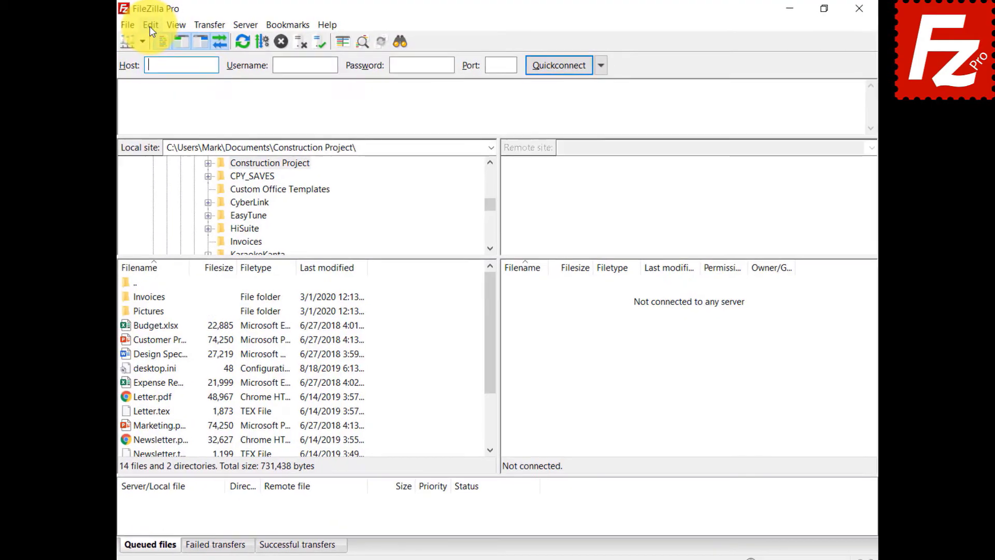
pyautogui.click(140, 26)
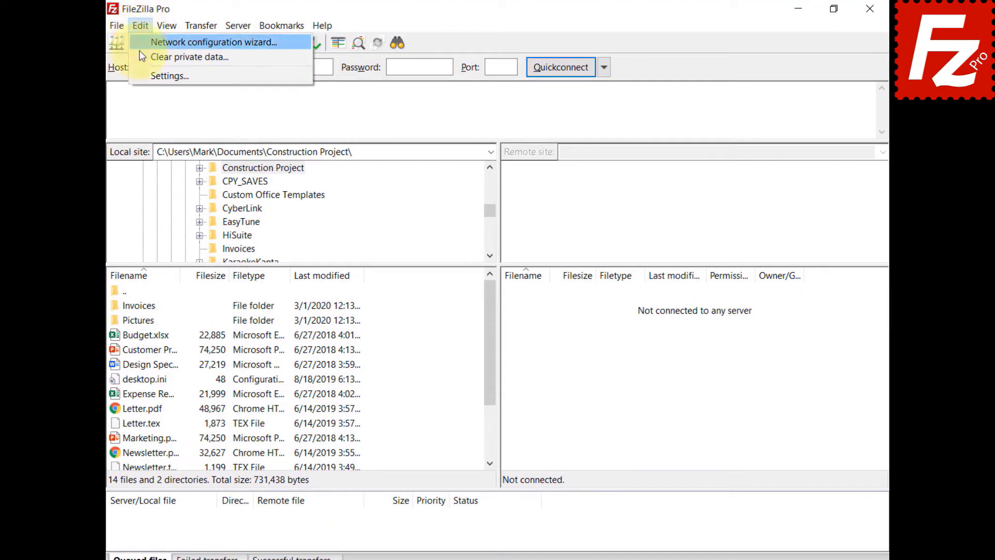
# Add a new S3 provider named StackPath in the S3: Providers settings
pyautogui.click(139, 70)
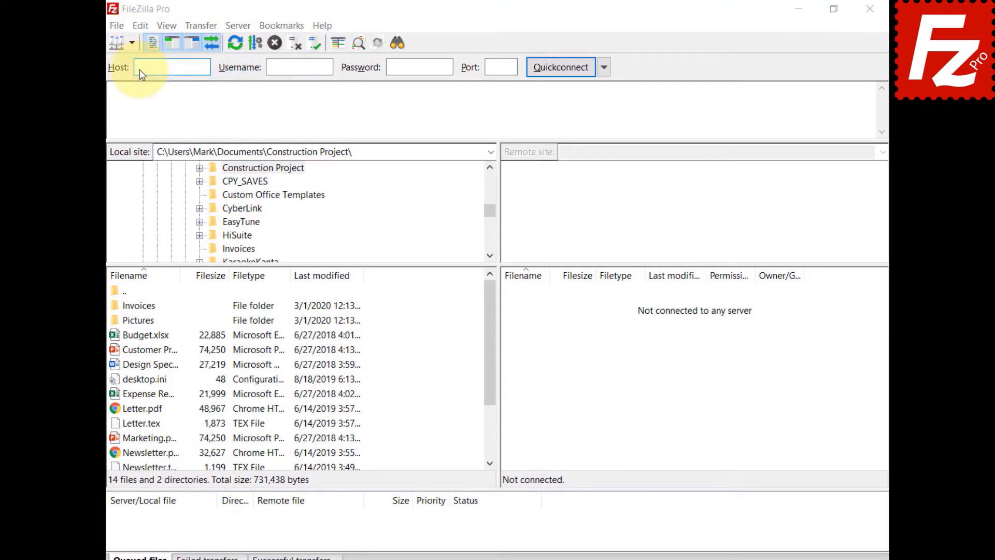
pyautogui.click(297, 299)
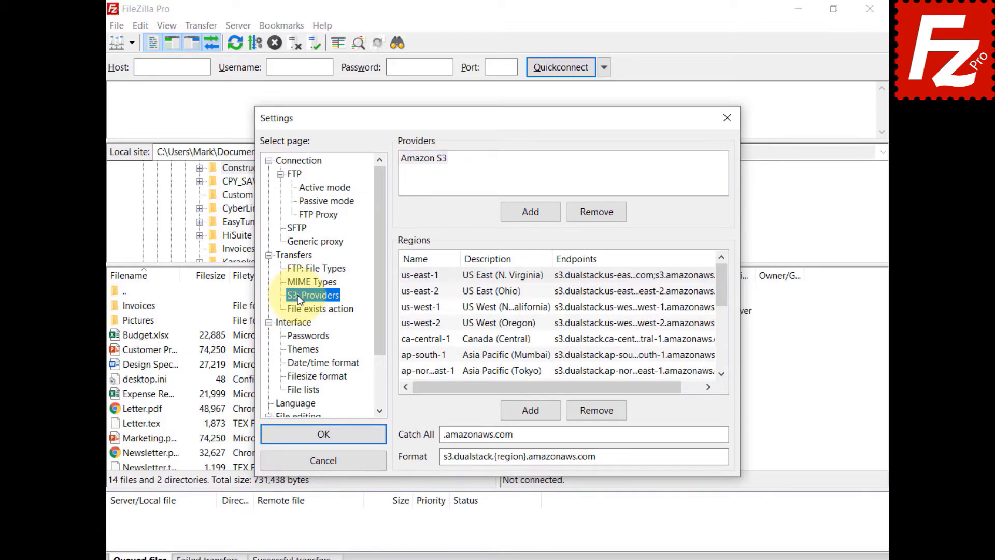
pyautogui.click(535, 210)
pyautogui.write('StackPath')
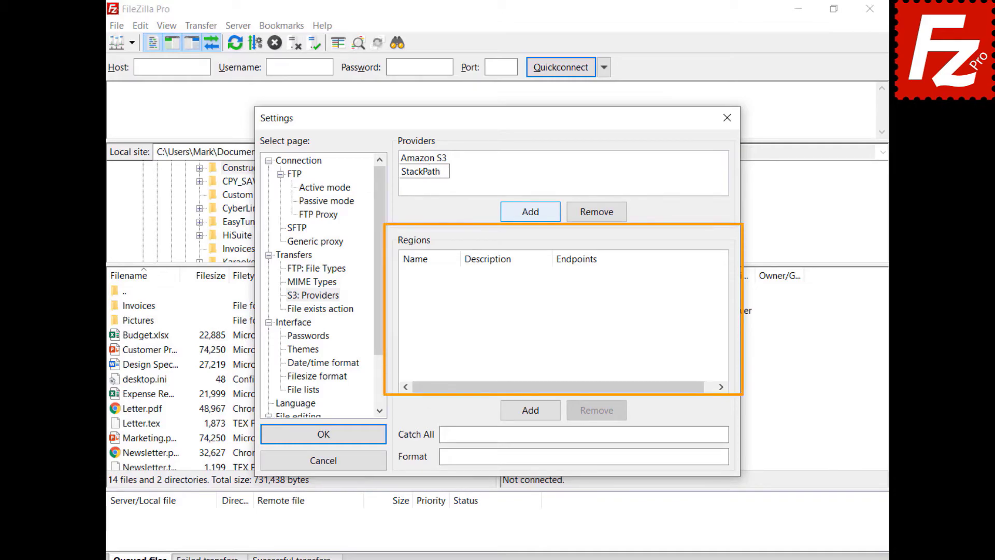
# Add region us-east with description US East 1 and endpoint s3.us-east.stackpathstorage.com, then save
pyautogui.click(534, 412)
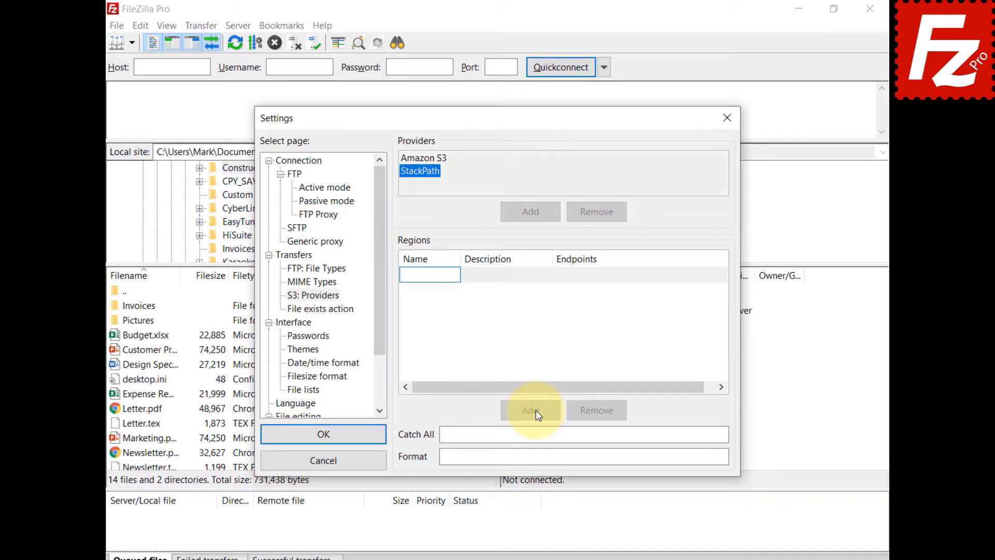
pyautogui.write('us-east')
pyautogui.click(494, 281)
pyautogui.click(493, 279)
pyautogui.write('US East 1')
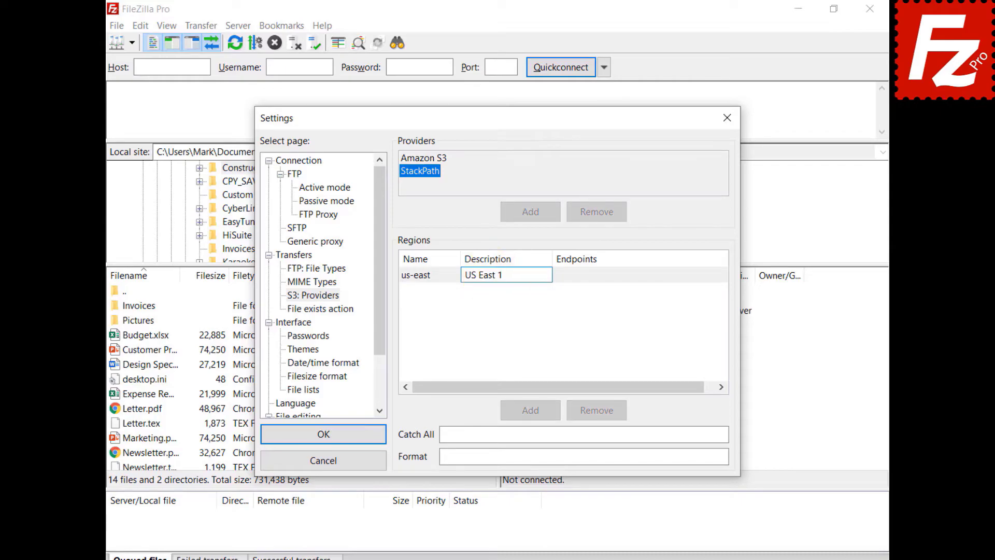
pyautogui.click(586, 279)
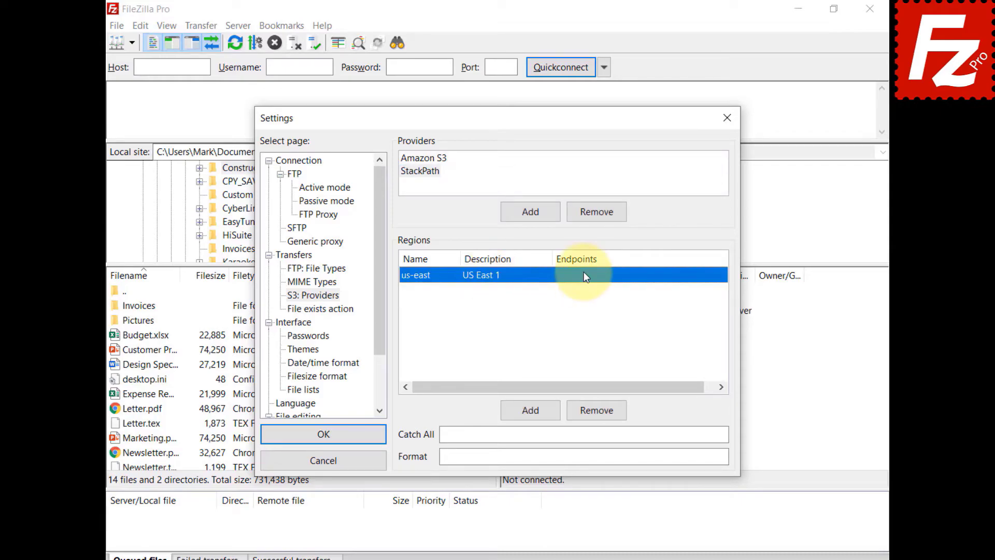
pyautogui.click(584, 275)
pyautogui.write('s3.us-east.stackpathstorage.com')
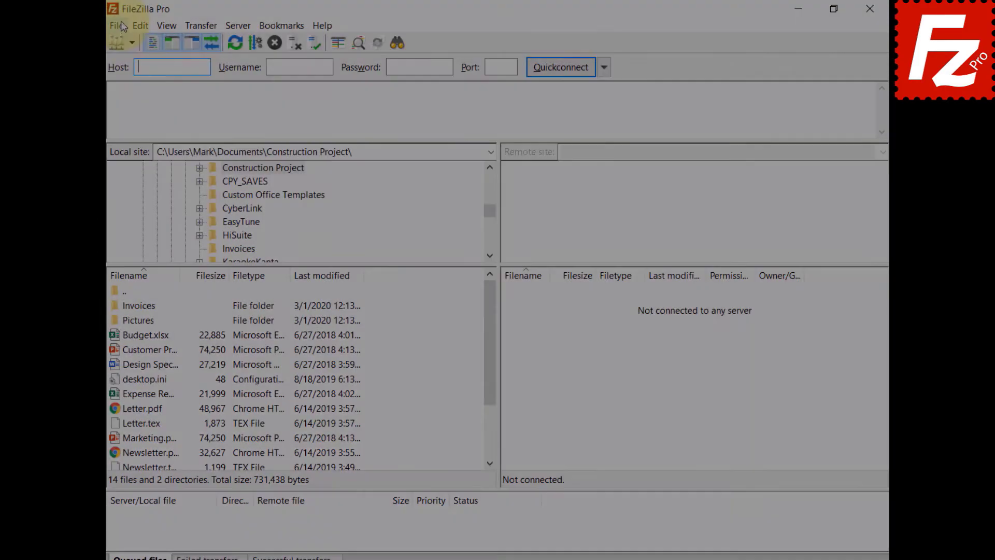
pyautogui.click(120, 22)
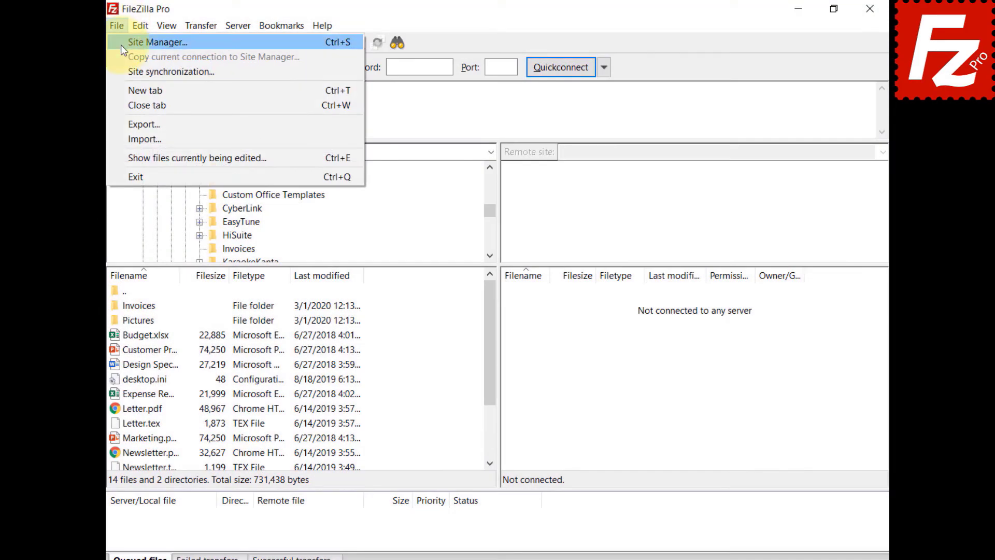
# Create site StackPath with S3 protocol, pasting the stackpathstorage.com host, access key ID and secret key
pyautogui.click(121, 44)
pyautogui.click(314, 381)
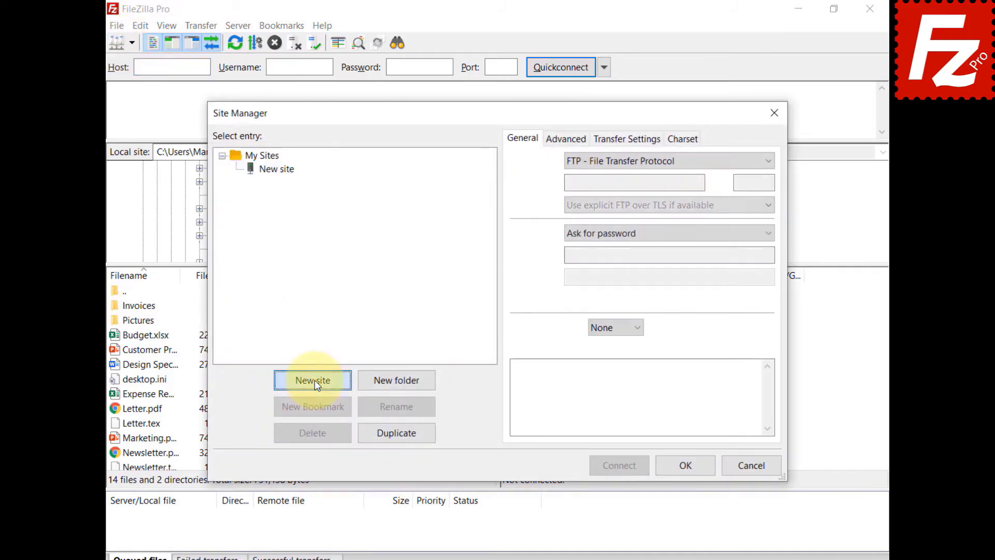
pyautogui.write('StackPa')
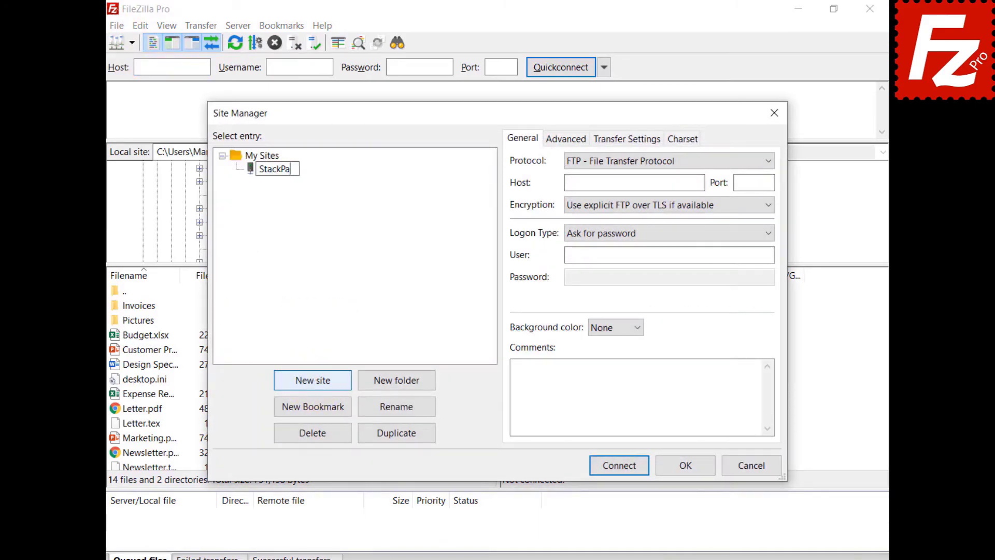
pyautogui.write('th')
pyautogui.press('Return')
pyautogui.click(671, 161)
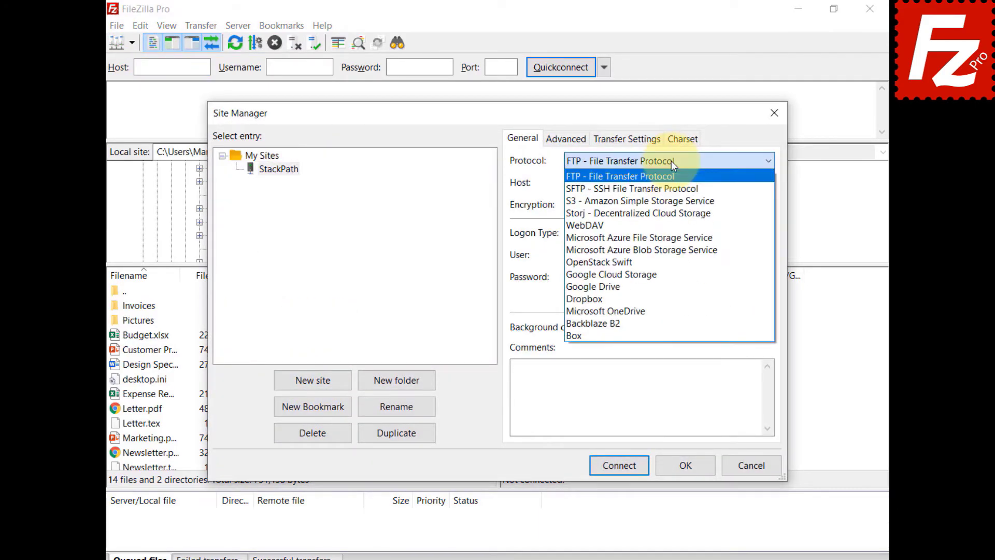
pyautogui.click(676, 206)
pyautogui.hotkey('ctrl', 'v')
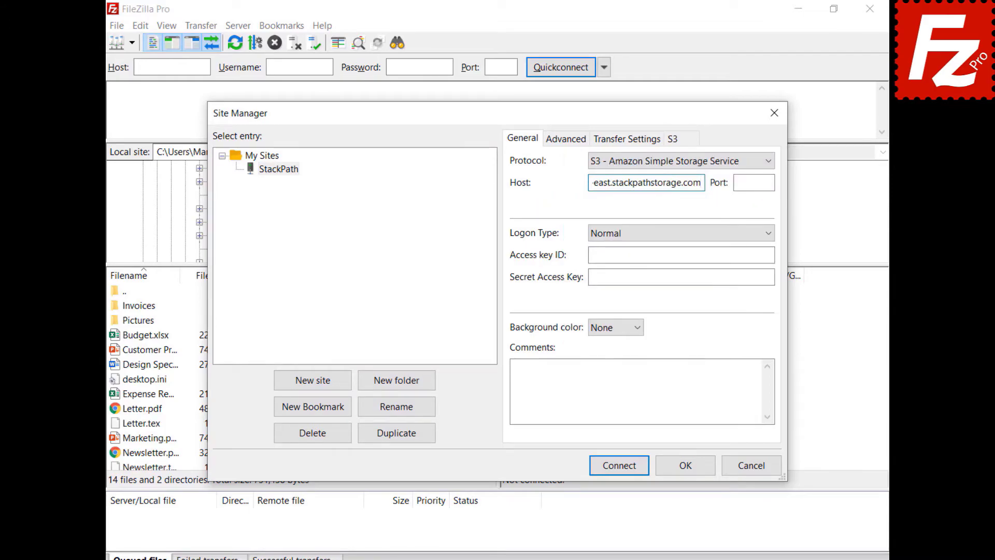
pyautogui.click(681, 255)
pyautogui.hotkey('ctrl', 'v')
pyautogui.click(681, 278)
pyautogui.hotkey('ctrl', 'v')
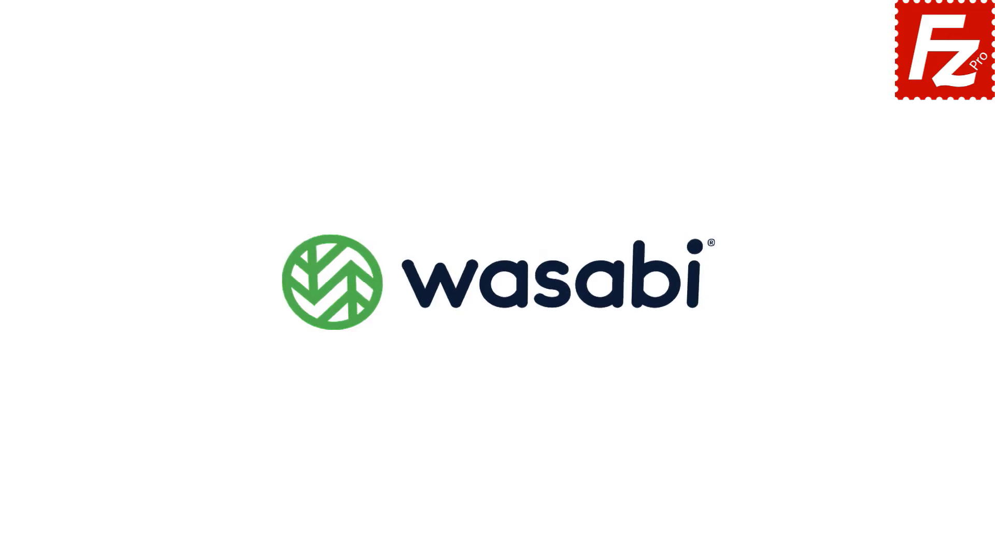
# Launch FileZilla Pro and add an S3 provider named Wasabi in Settings
pyautogui.doubleClick(158, 108)
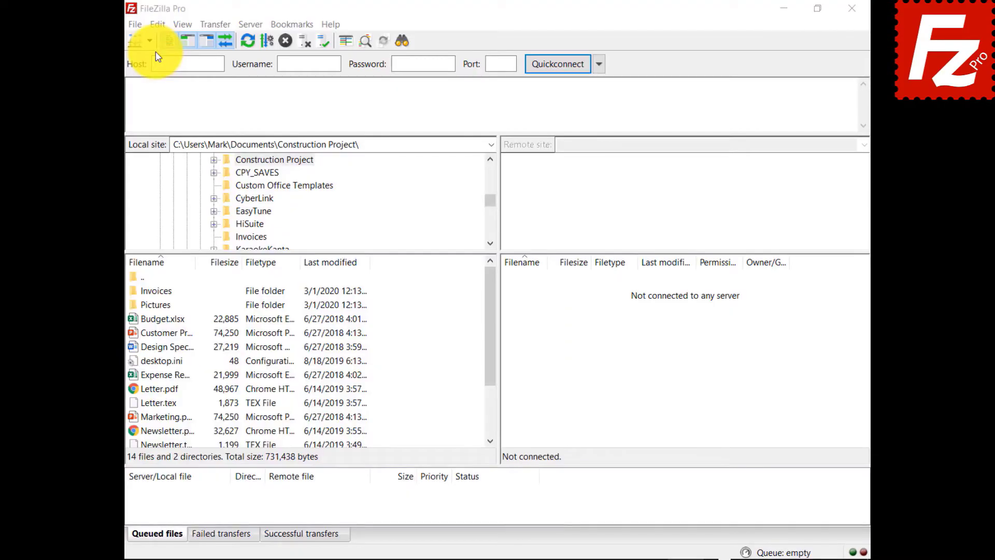
pyautogui.click(145, 25)
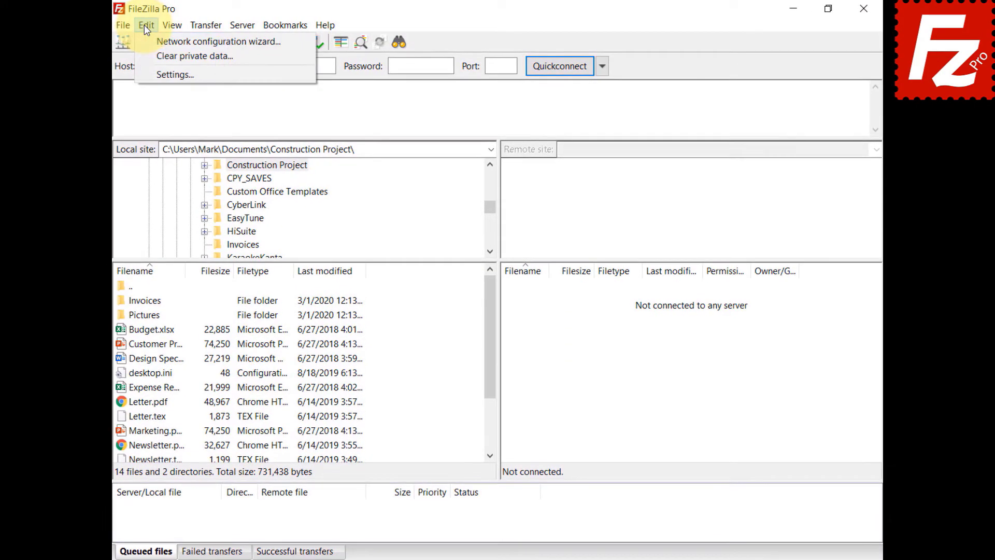
pyautogui.click(147, 74)
pyautogui.click(299, 293)
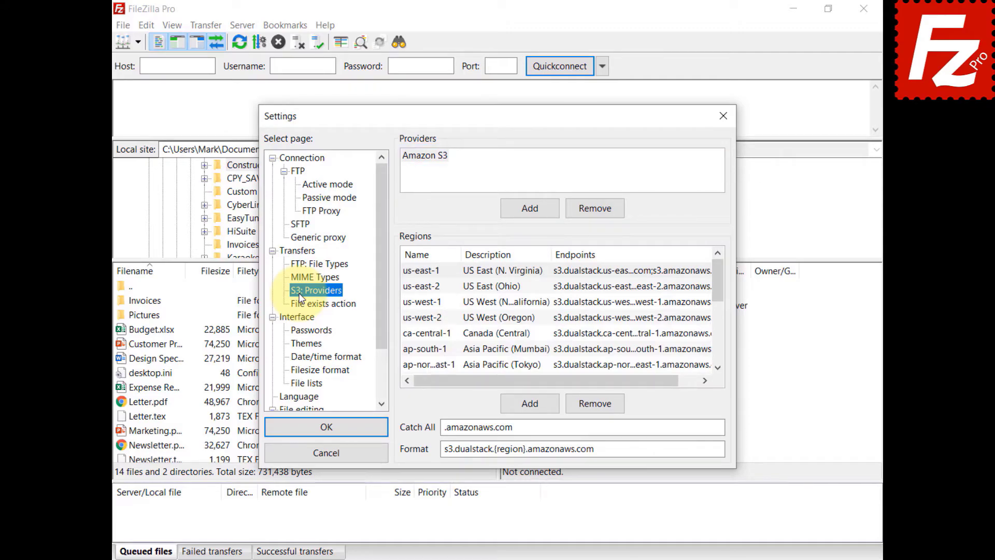
pyautogui.click(531, 210)
pyautogui.write('Wa')
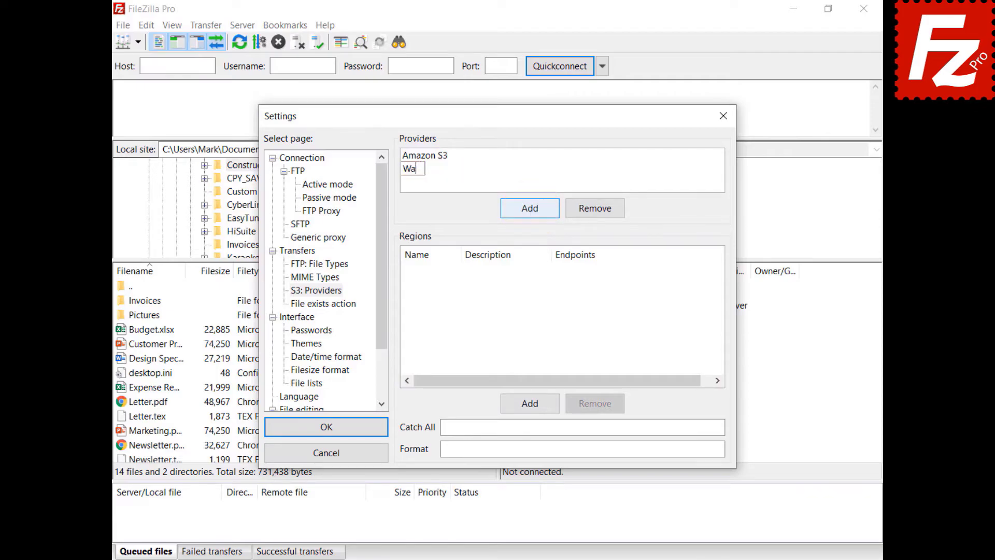
pyautogui.write('sabi')
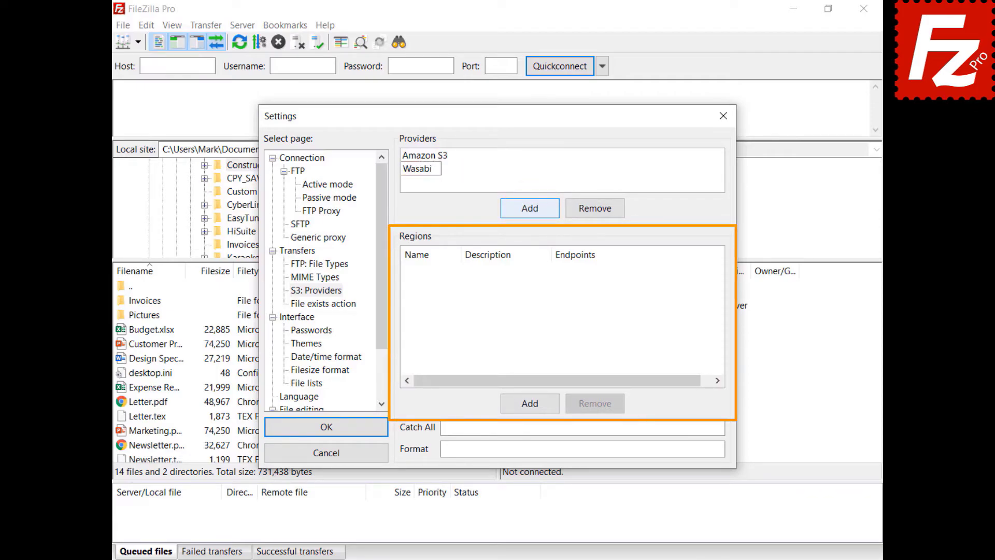
# Add region us-east-1 with description US East 1 and endpoint s3.wasabisys.com
pyautogui.click(531, 406)
pyautogui.write('us-east-1')
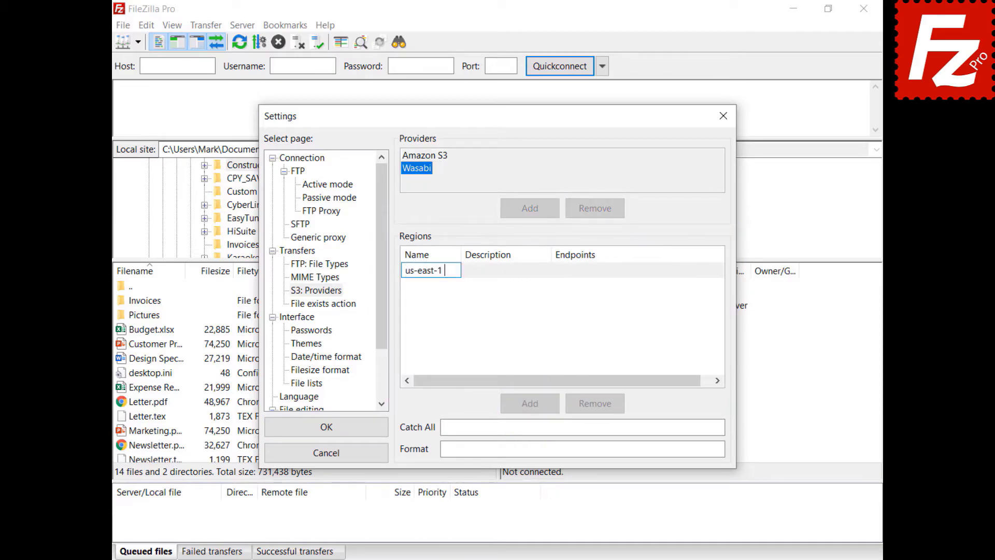
pyautogui.press('Return')
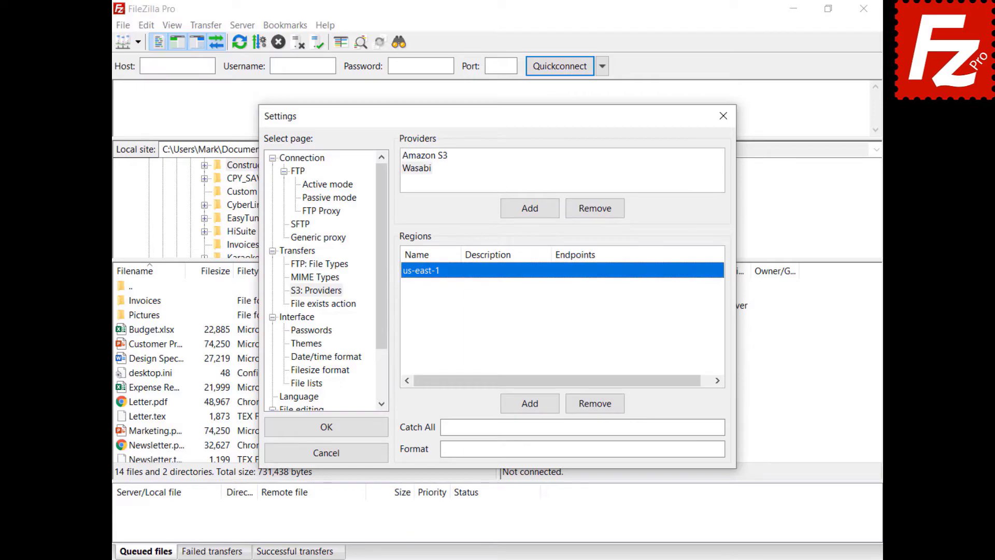
pyautogui.doubleClick(495, 273)
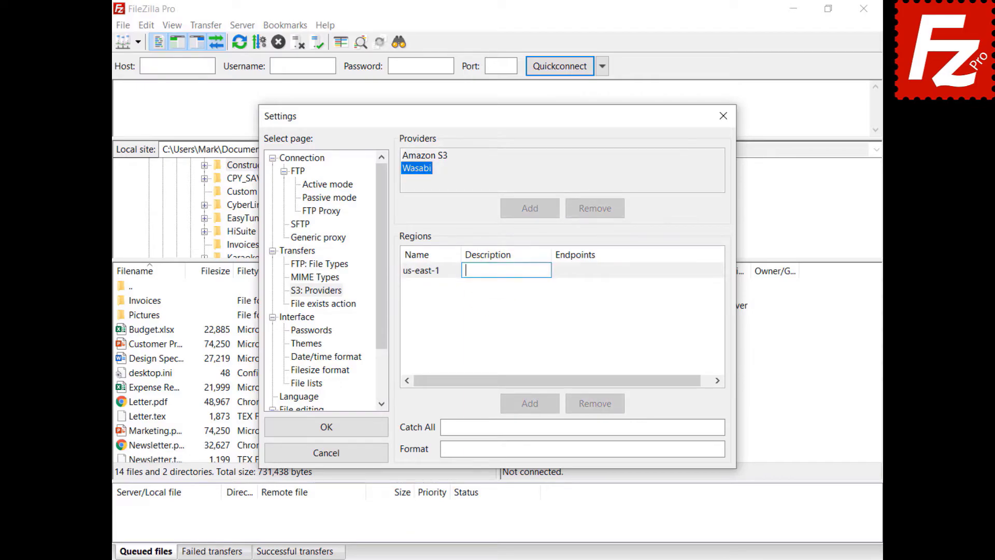
pyautogui.write('US East 1')
pyautogui.press('Return')
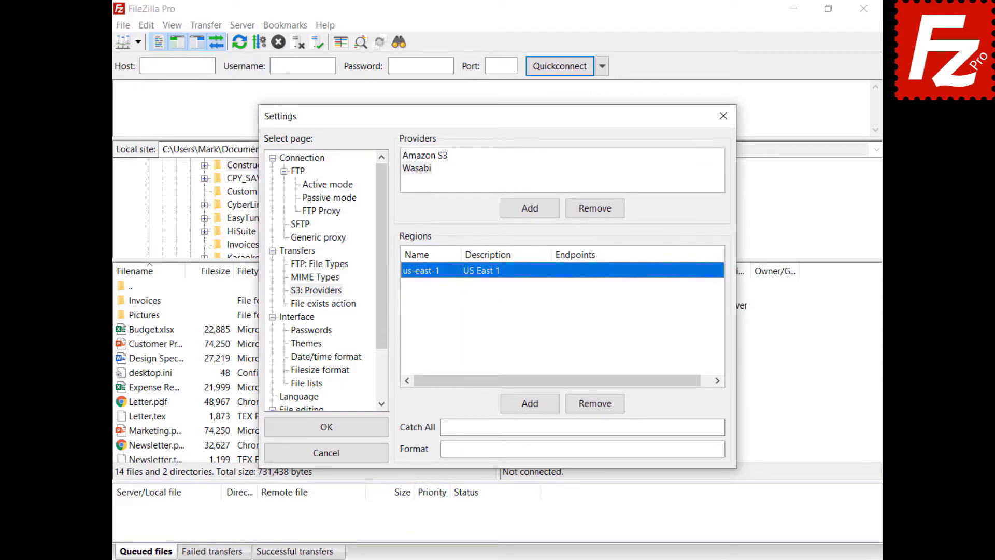
pyautogui.doubleClick(582, 270)
pyautogui.write('s3.wasabisys.com')
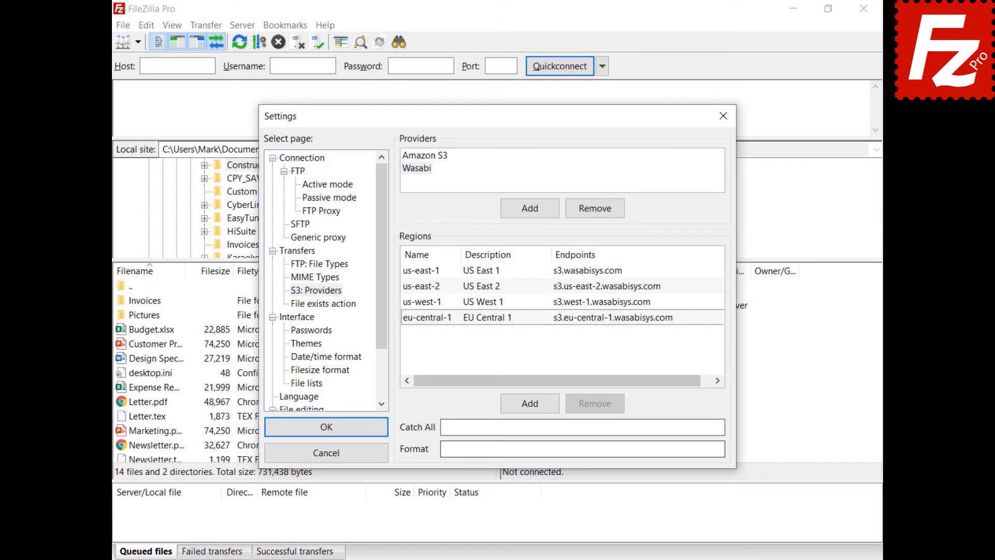
# Set catch-all .wasabisys.com and bucket format {bucket}.s3.{region}.wasabisys.com
pyautogui.click(583, 427)
pyautogui.write('.wasabisys.com')
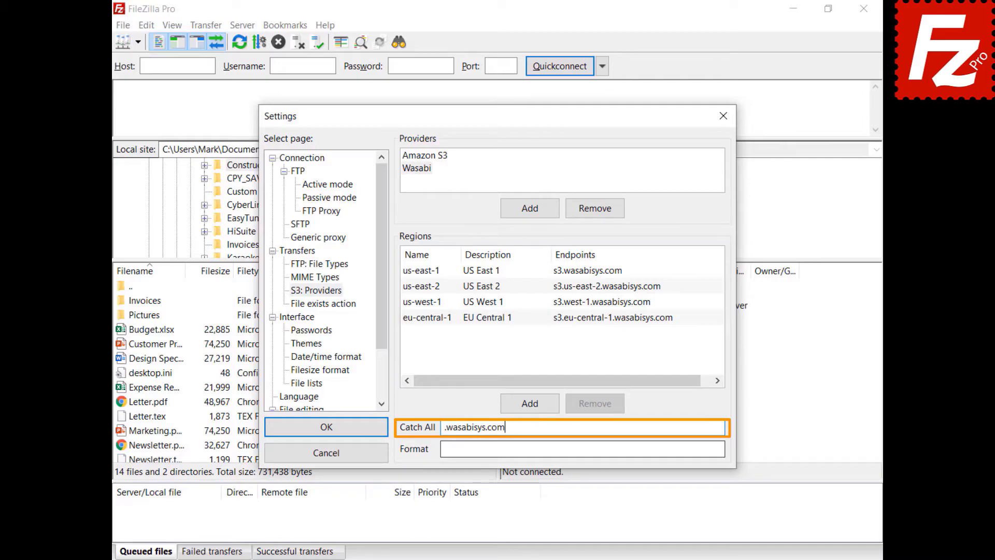
pyautogui.click(583, 449)
pyautogui.write('{bucket}.s3.{region}.wasabisys.com')
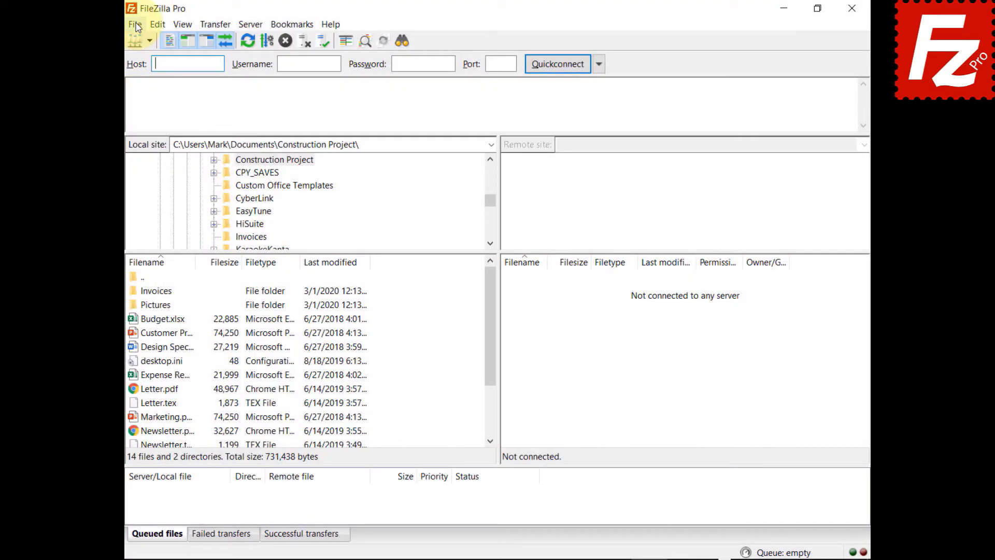
# Create a new Site Manager entry named 'Wasabi' using the S3 protocol
pyautogui.click(136, 25)
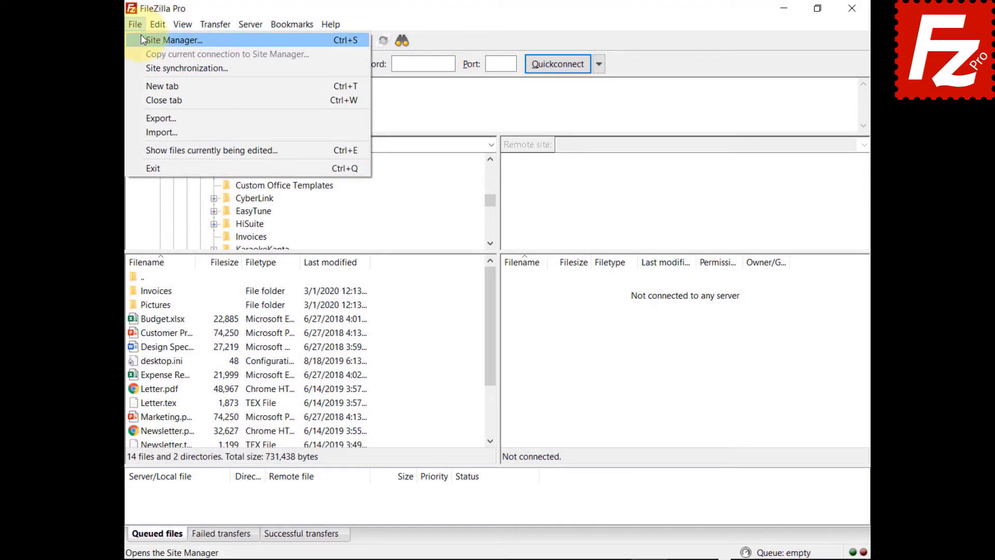
pyautogui.click(145, 40)
pyautogui.click(322, 362)
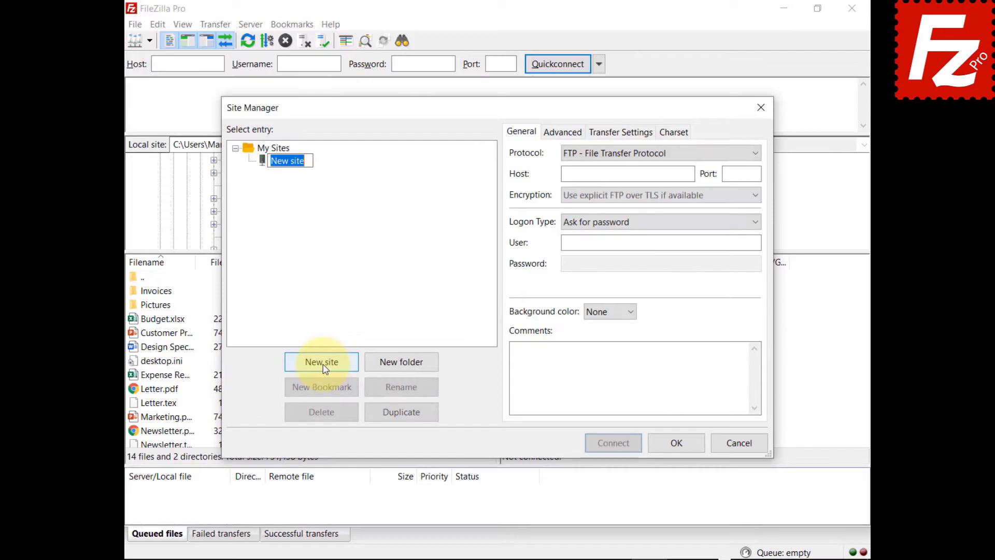
pyautogui.write('Wasabi')
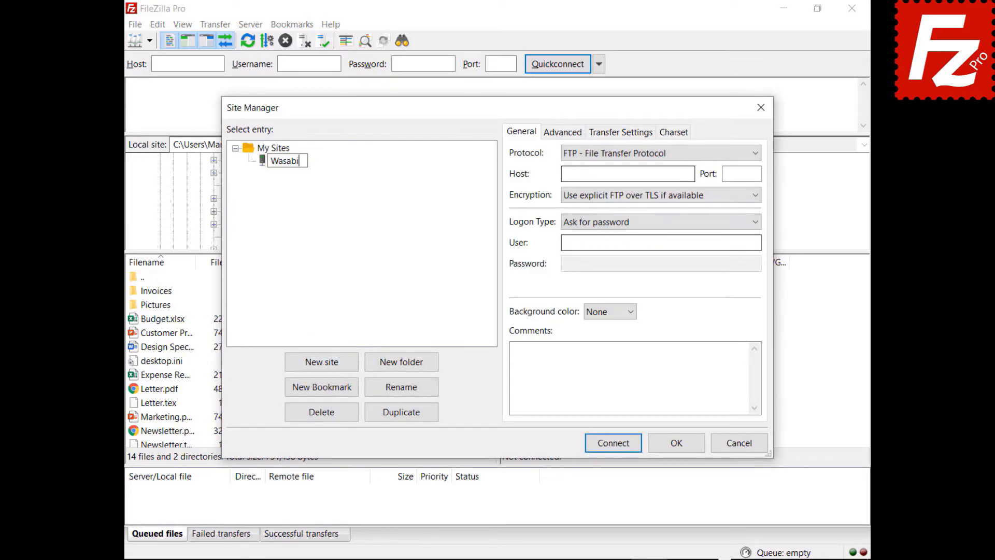
pyautogui.click(641, 152)
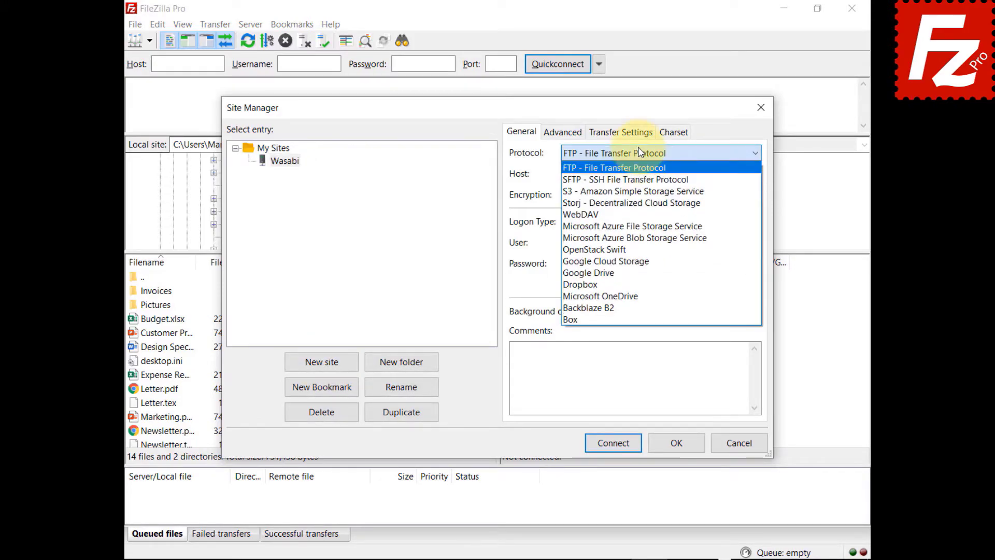
pyautogui.click(639, 190)
# Paste the Wasabi host s3.wasabisys.com, the access key ID and the secret access key
pyautogui.press('Tab')
pyautogui.write('s3.wasabisys.com')
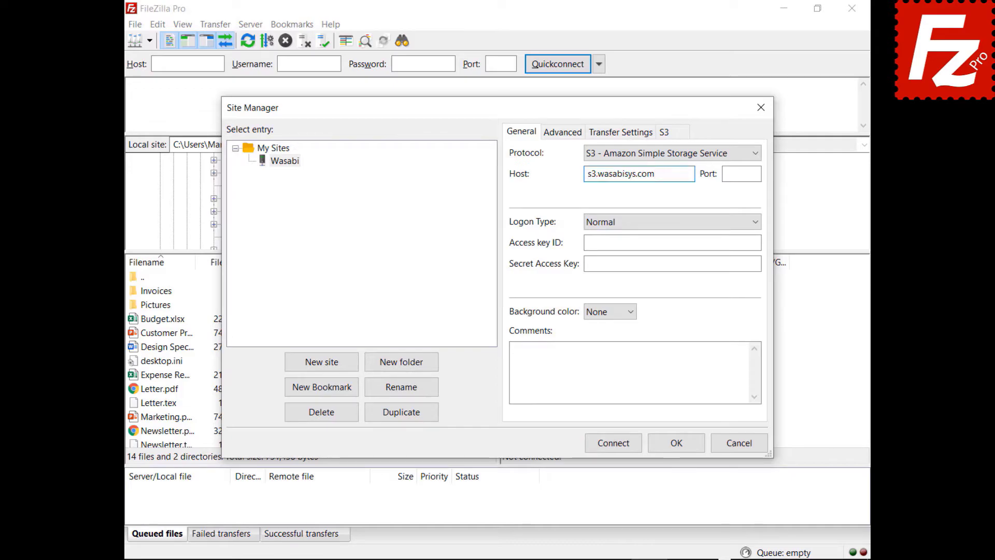
pyautogui.click(673, 242)
pyautogui.hotkey('ctrl', 'v')
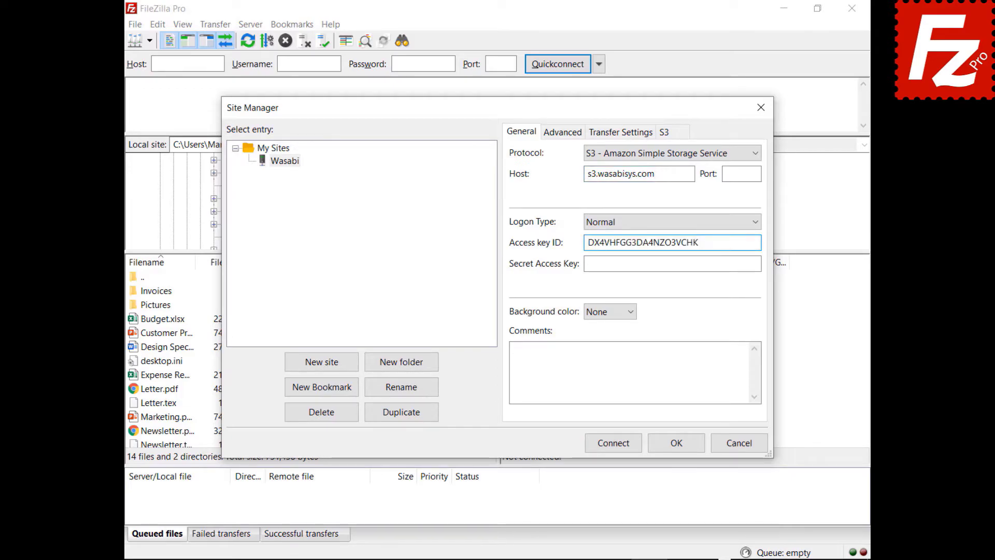
pyautogui.click(760, 263)
pyautogui.hotkey('ctrl', 'v')
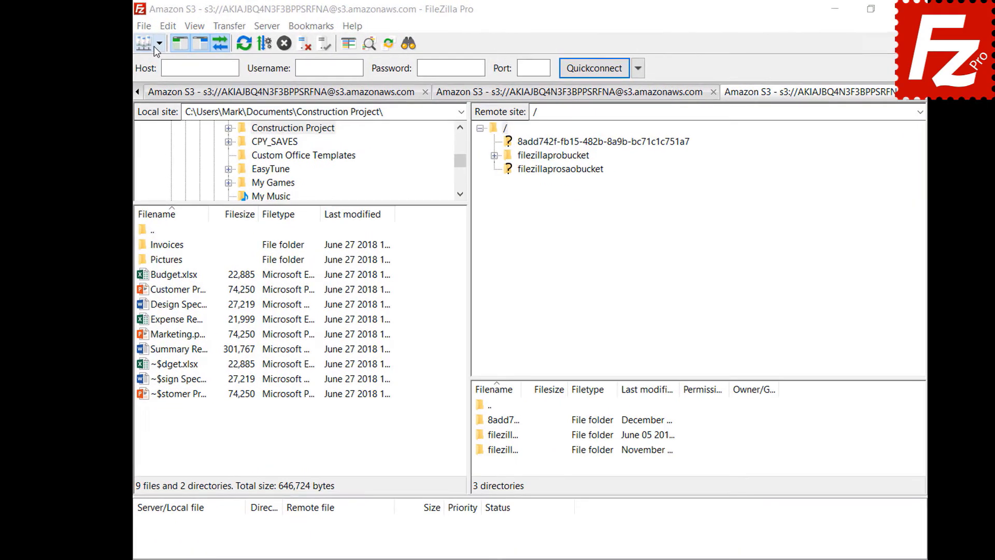
# Connect to the saved Amazon S3 site and open filezillaprobucket's S3 Bucket Lifecycle Policies
pyautogui.click(170, 47)
pyautogui.click(164, 71)
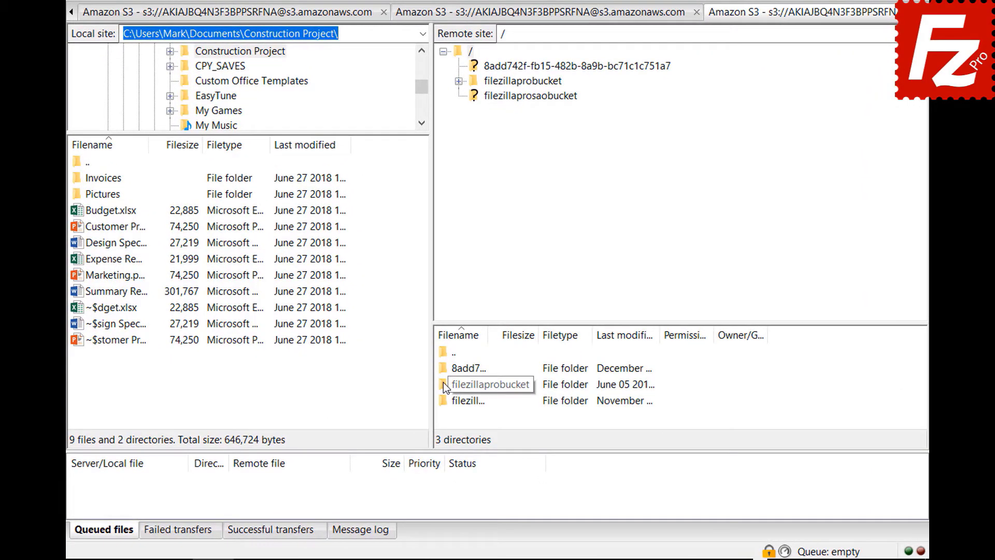
pyautogui.rightClick(443, 381)
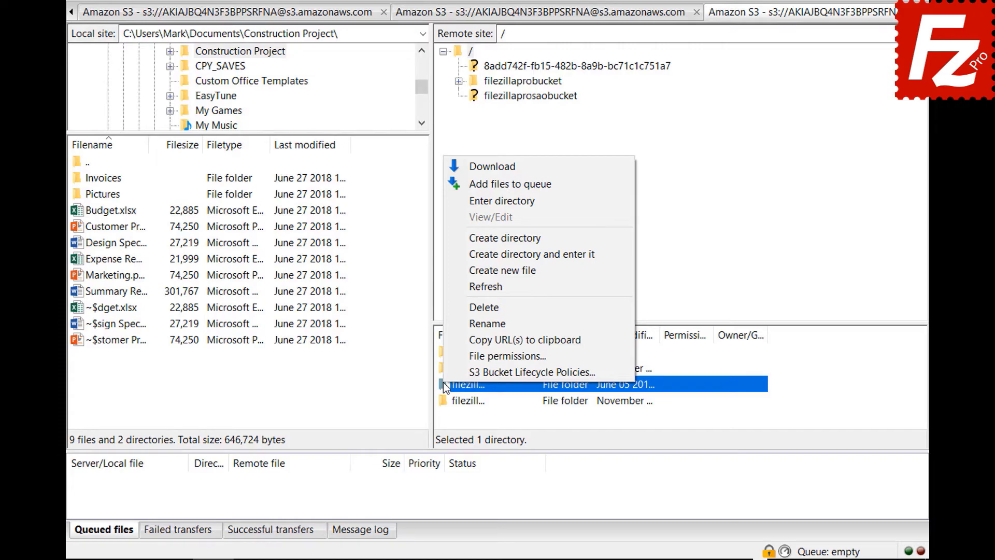
pyautogui.click(446, 369)
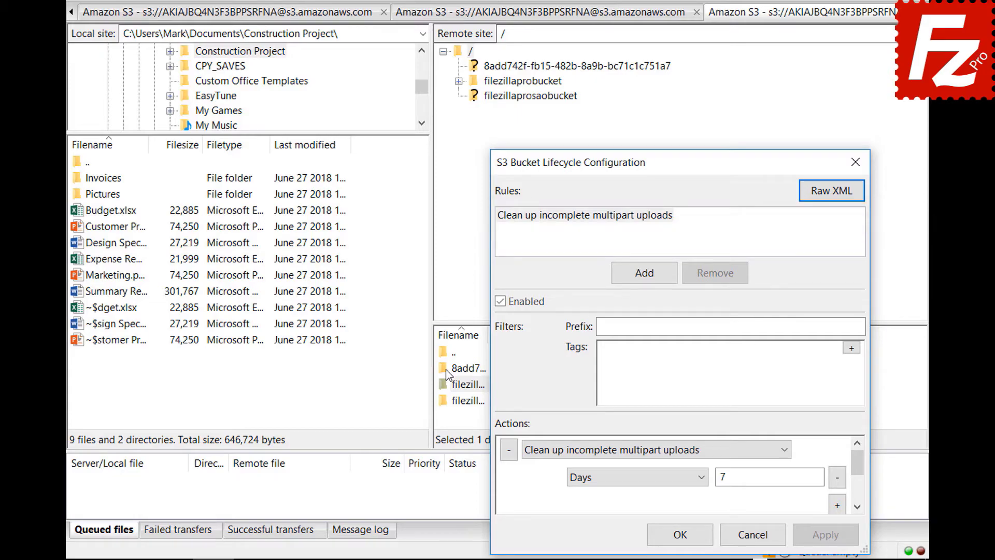
# Add an enabled lifecycle rule 'Archive old site images' with prefix filter images/
pyautogui.click(643, 272)
pyautogui.write('Archive old si')
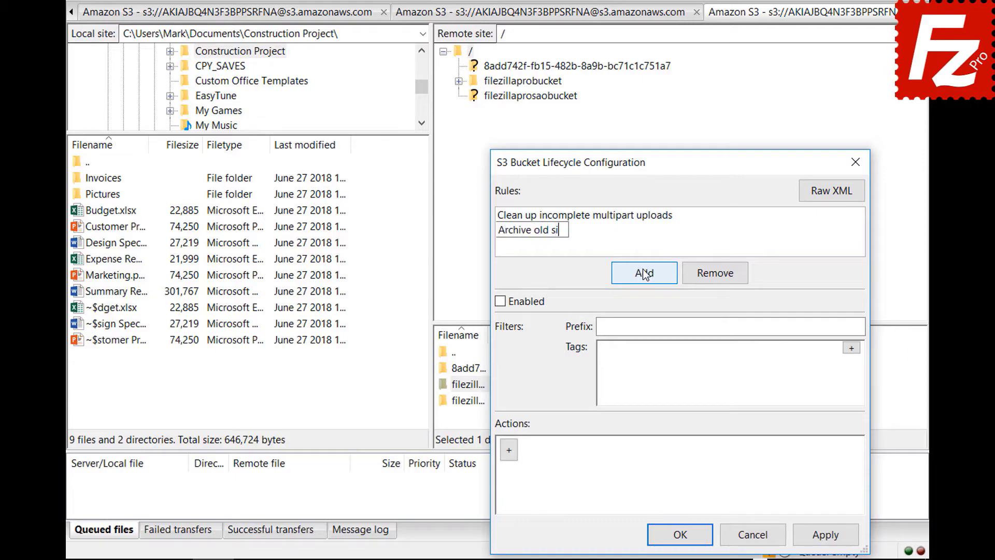
pyautogui.write('te images')
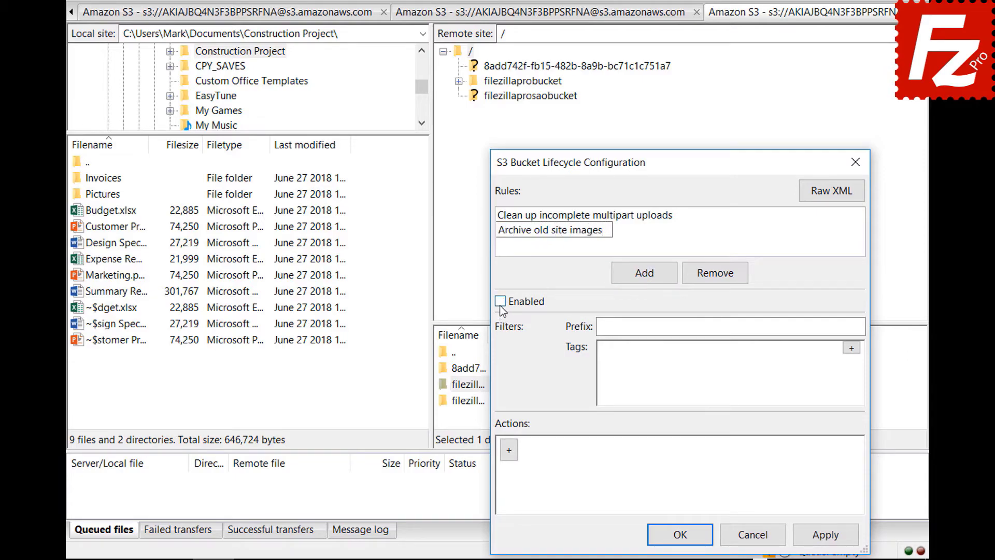
pyautogui.click(501, 303)
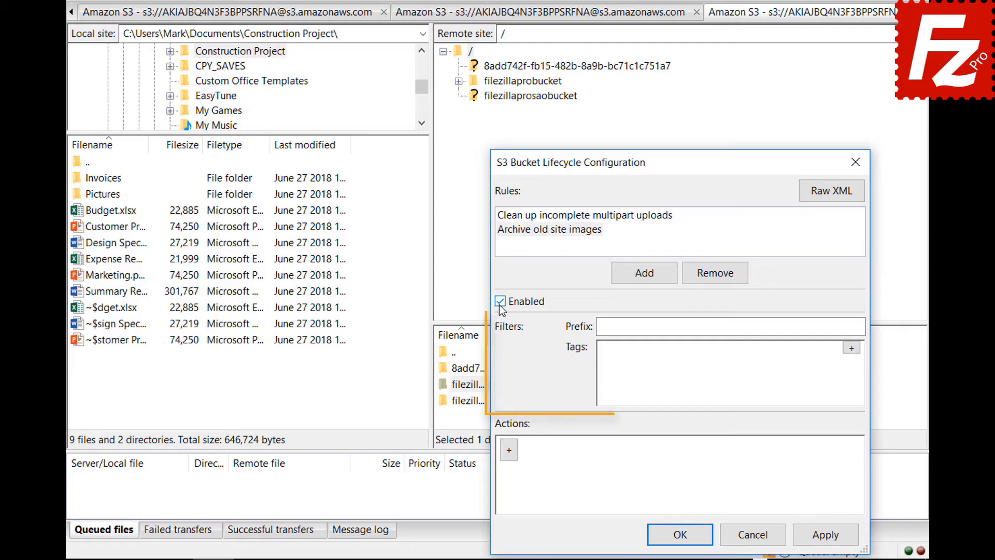
pyautogui.click(762, 326)
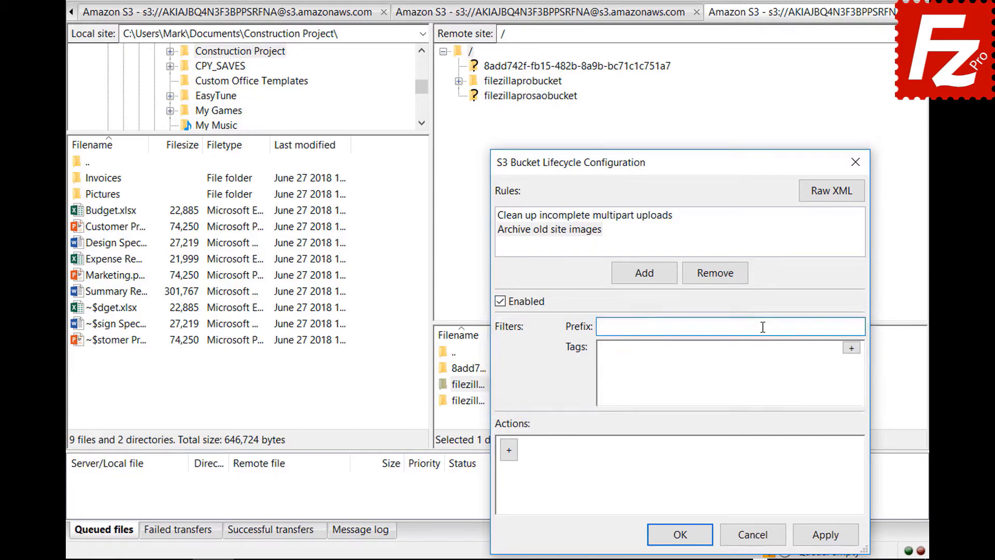
pyautogui.write('images/')
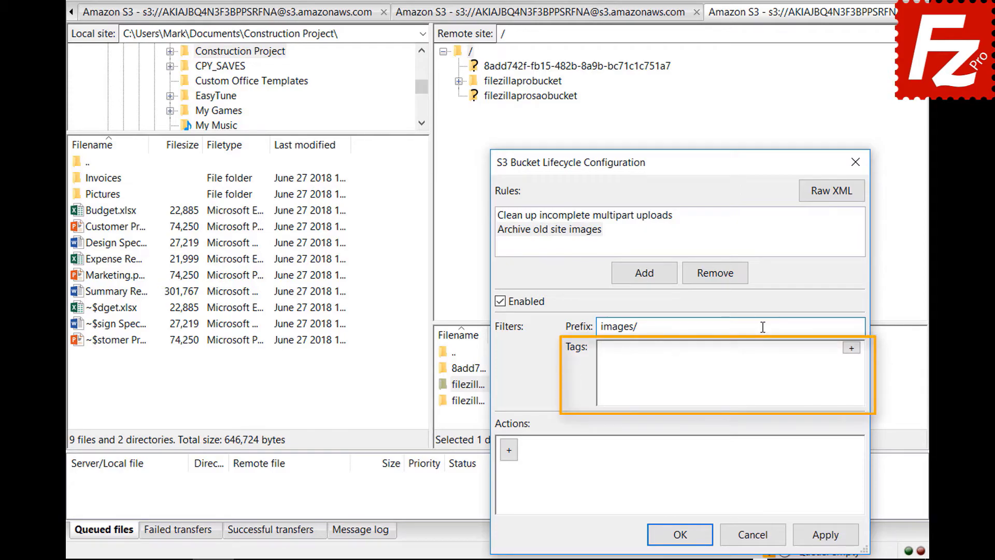
# Add a tag filter location=site to the rule
pyautogui.click(851, 348)
pyautogui.click(737, 354)
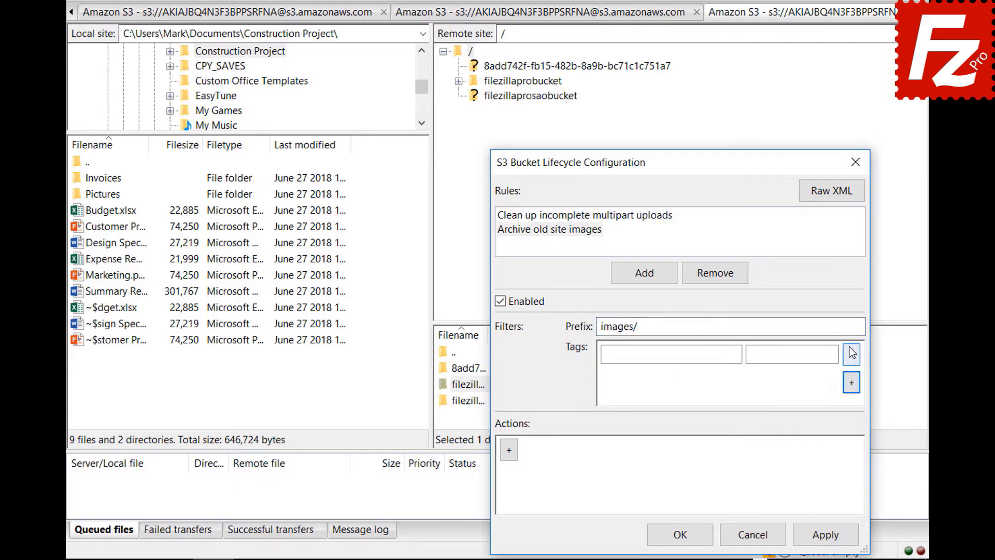
pyautogui.write('location')
pyautogui.press('Tab')
pyautogui.write('site')
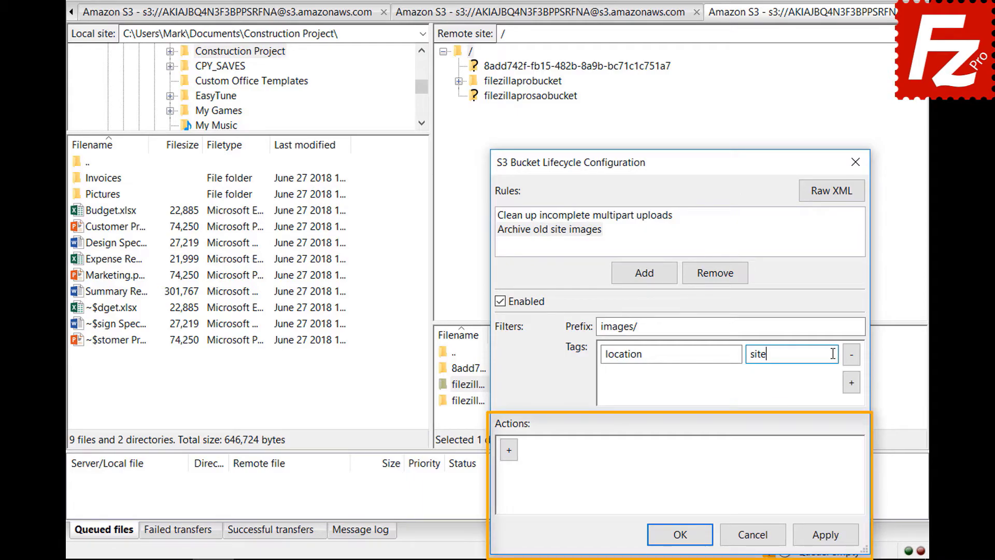
# Add a current-version transition action that triggers after 30 days
pyautogui.click(512, 473)
pyautogui.click(509, 458)
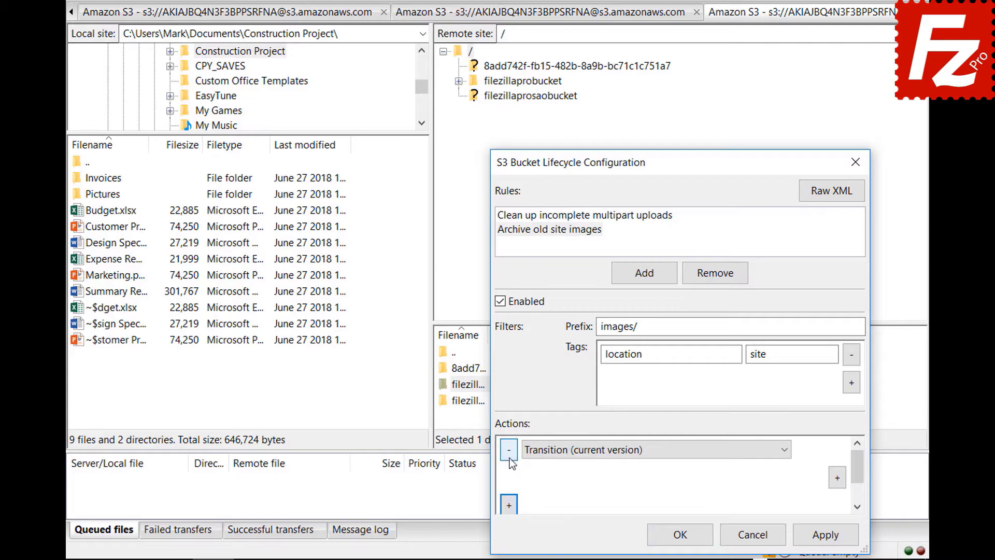
pyautogui.click(785, 455)
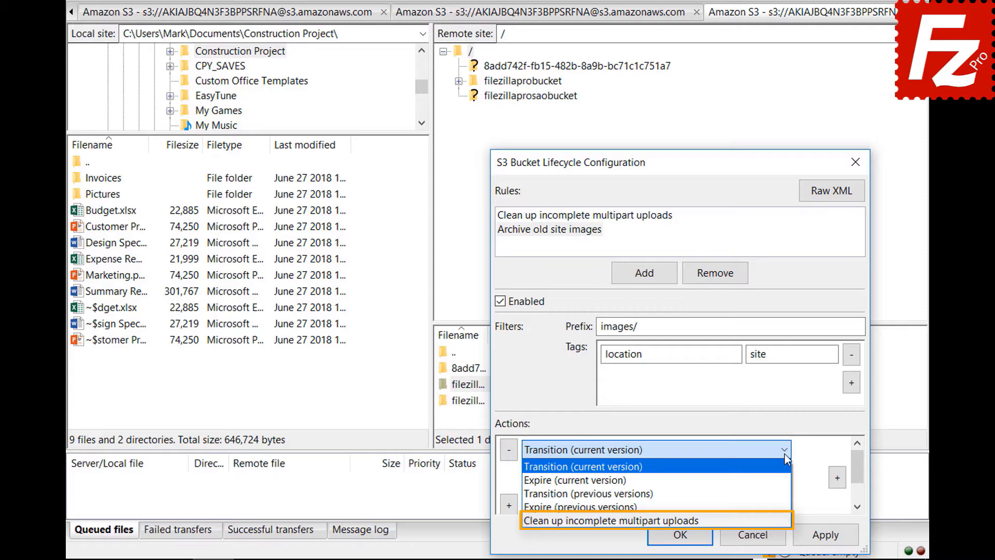
pyautogui.click(785, 455)
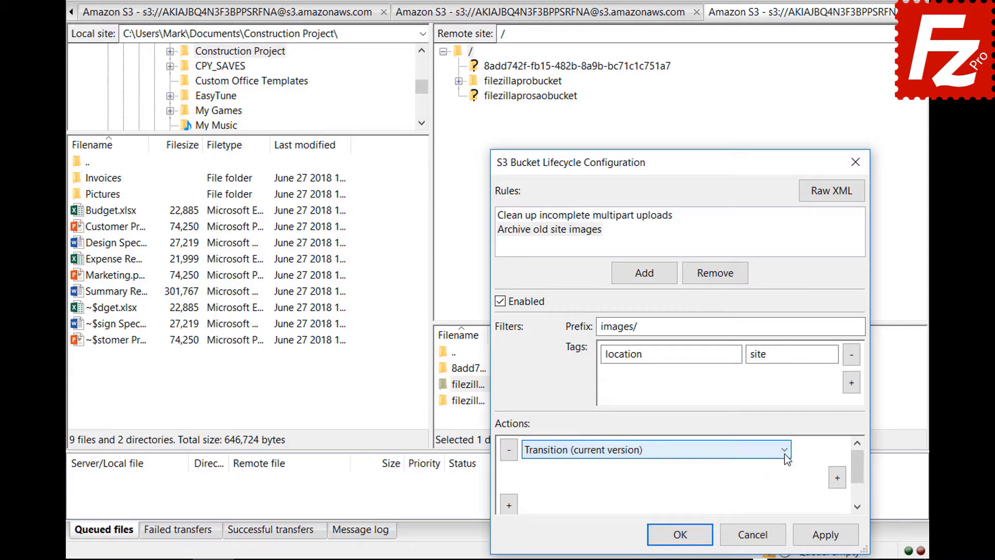
pyautogui.click(837, 477)
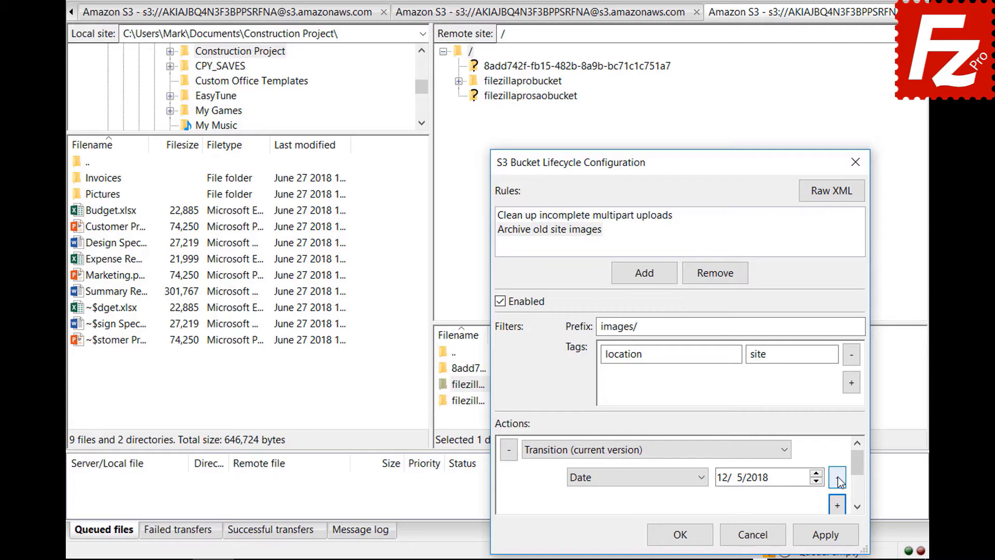
pyautogui.click(703, 478)
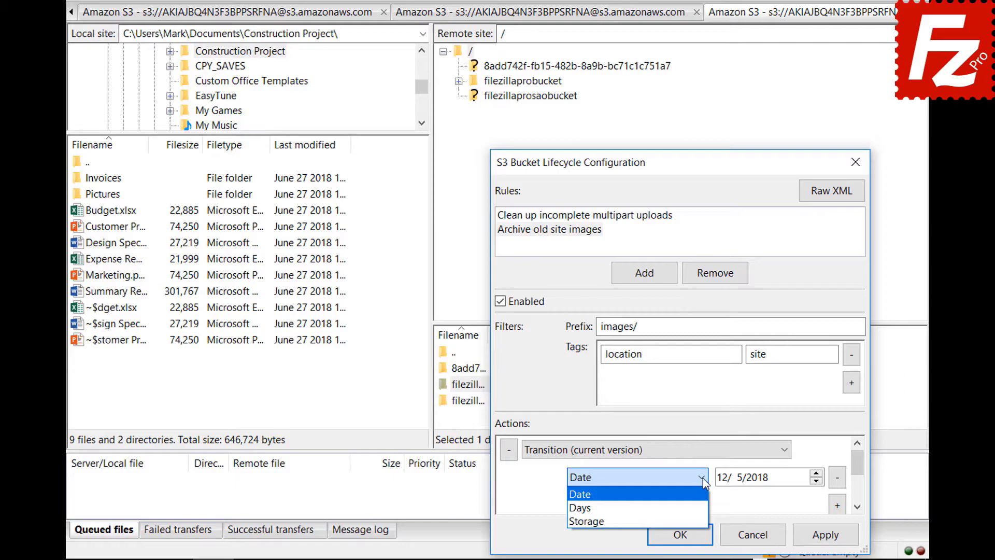
pyautogui.click(694, 507)
# Set the transition's storage class to Glacier and save the lifecycle rules
pyautogui.scroll(-1, 859, 470)
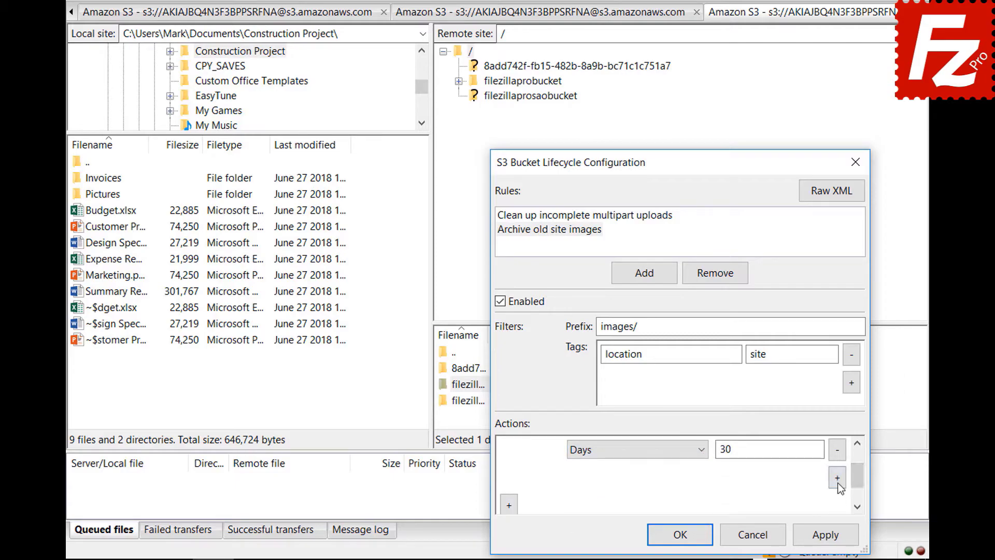
pyautogui.click(839, 482)
pyautogui.click(634, 477)
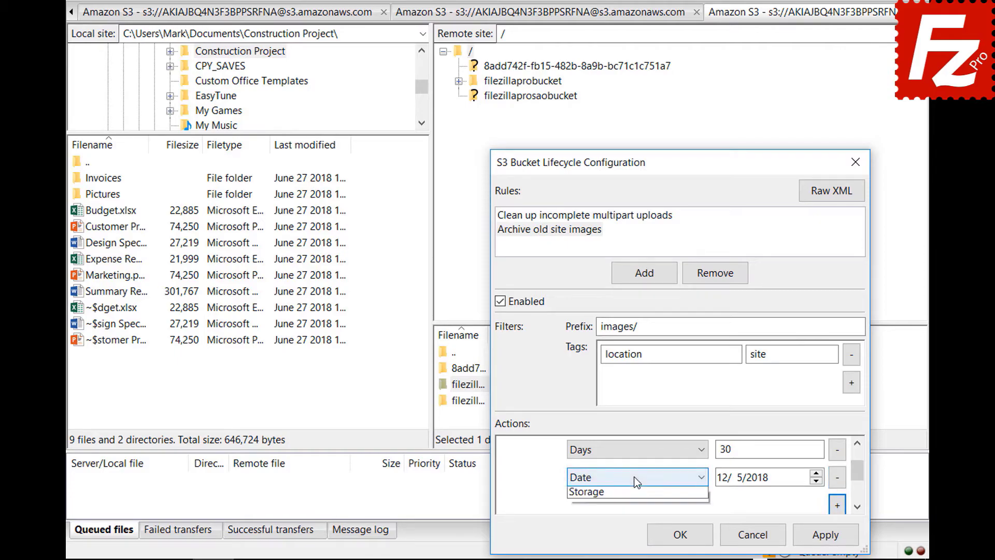
pyautogui.click(635, 521)
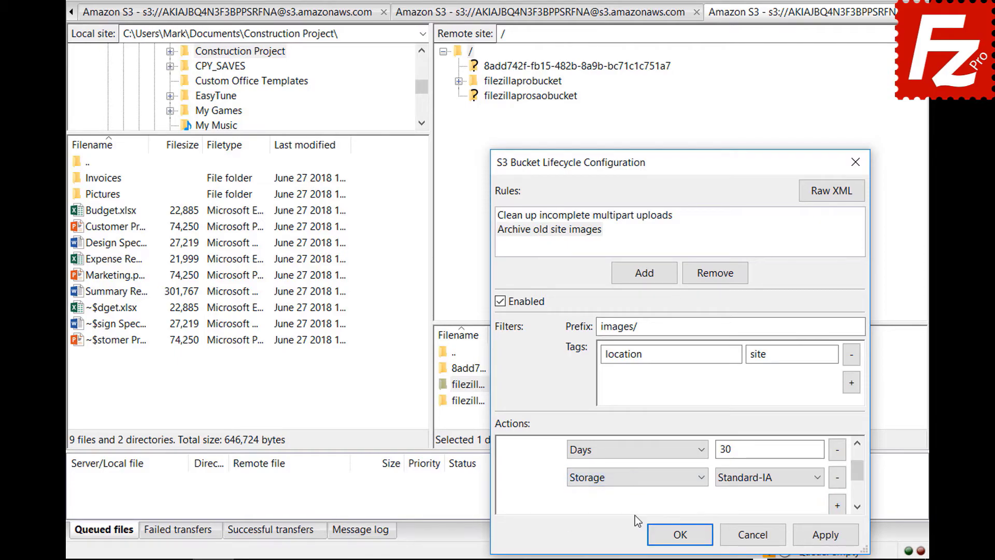
pyautogui.click(747, 481)
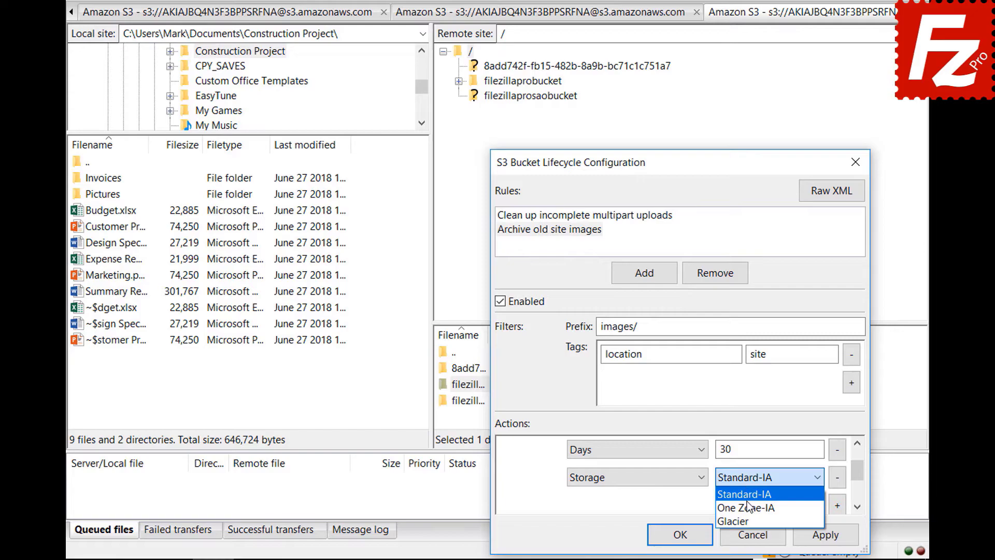
pyautogui.click(747, 517)
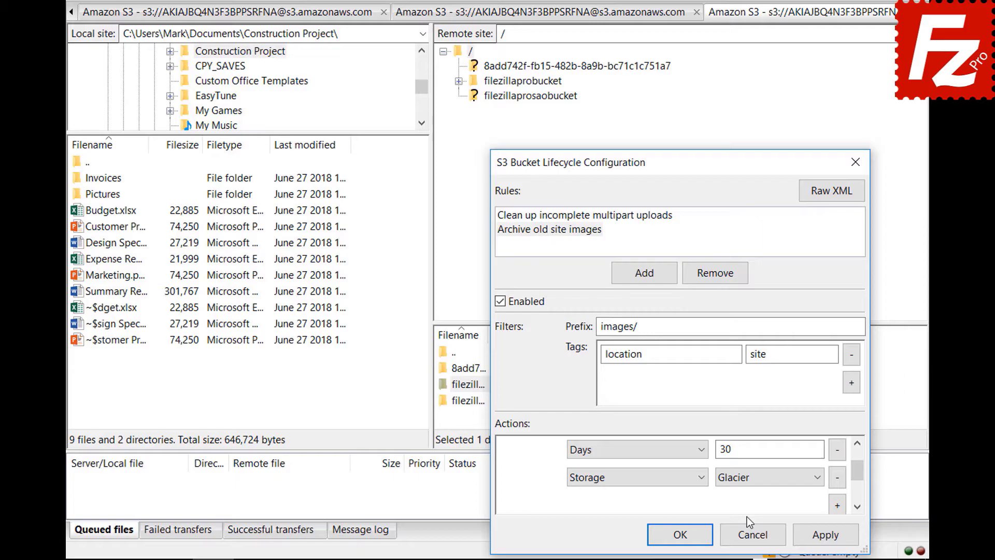
pyautogui.click(680, 533)
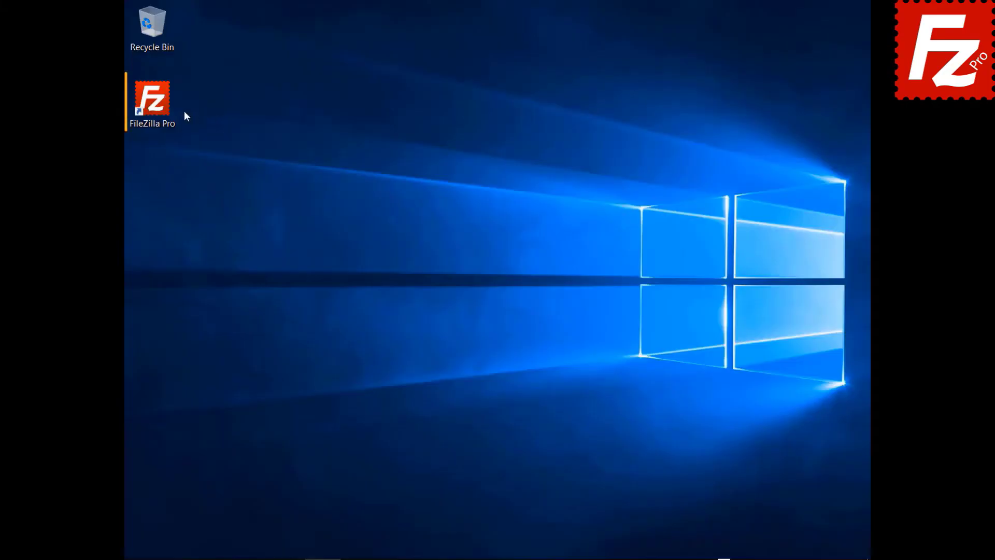
# Launch FileZilla Pro and add a Site Manager entry named 'Azure File Connection'
pyautogui.doubleClick(160, 111)
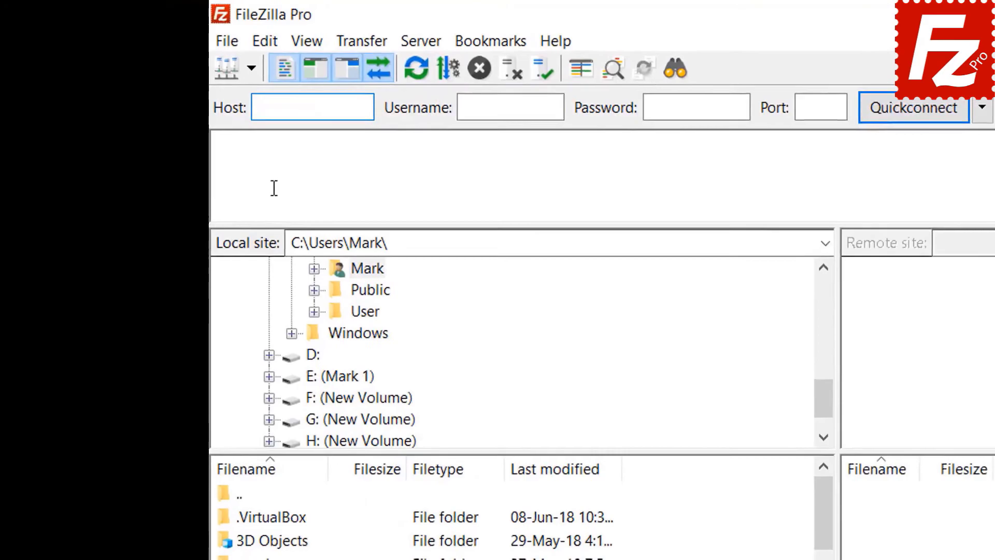
pyautogui.click(231, 43)
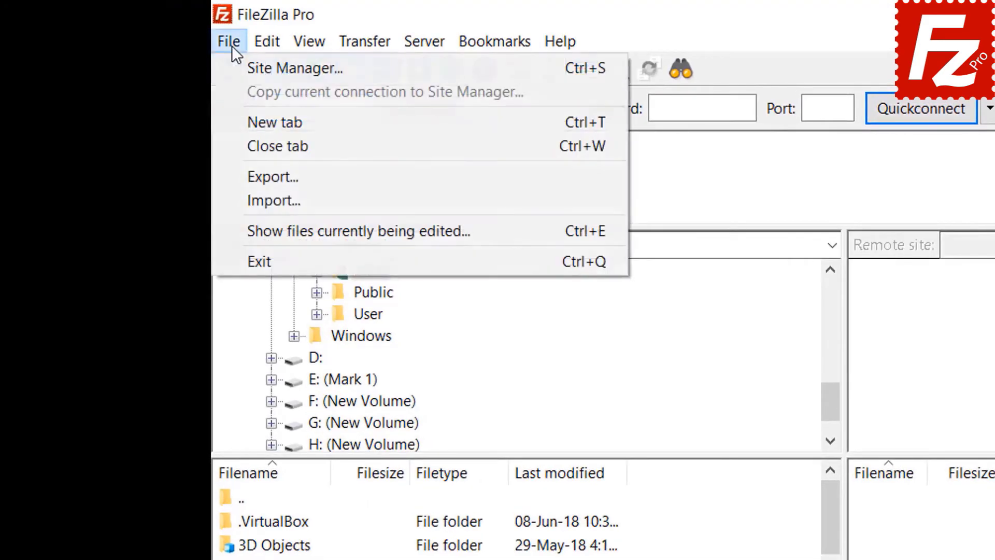
pyautogui.click(249, 70)
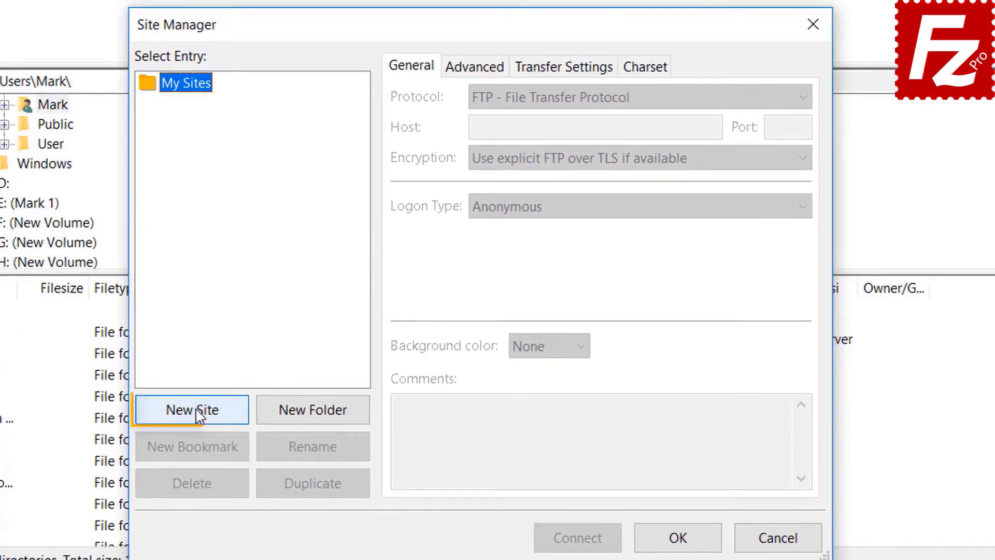
pyautogui.click(192, 409)
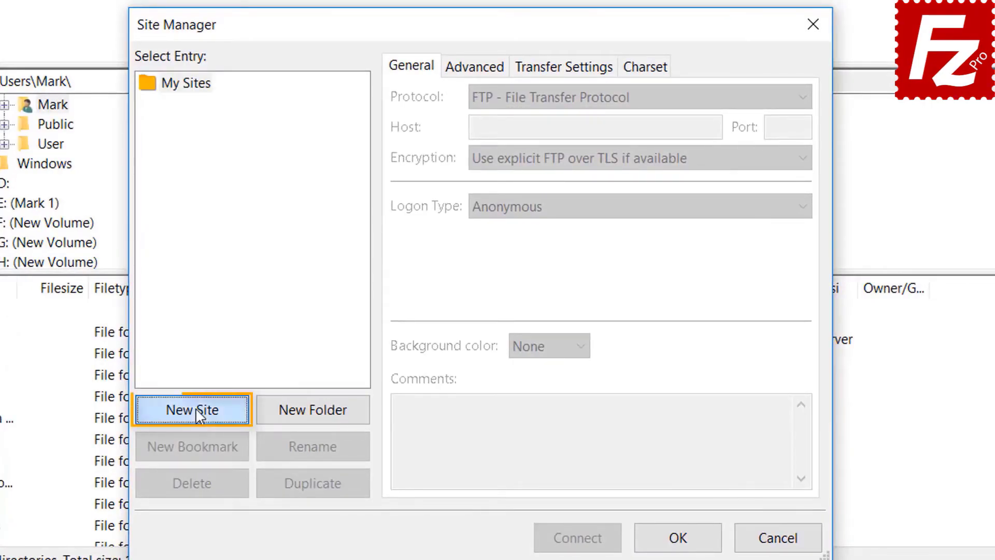
pyautogui.write('Azu')
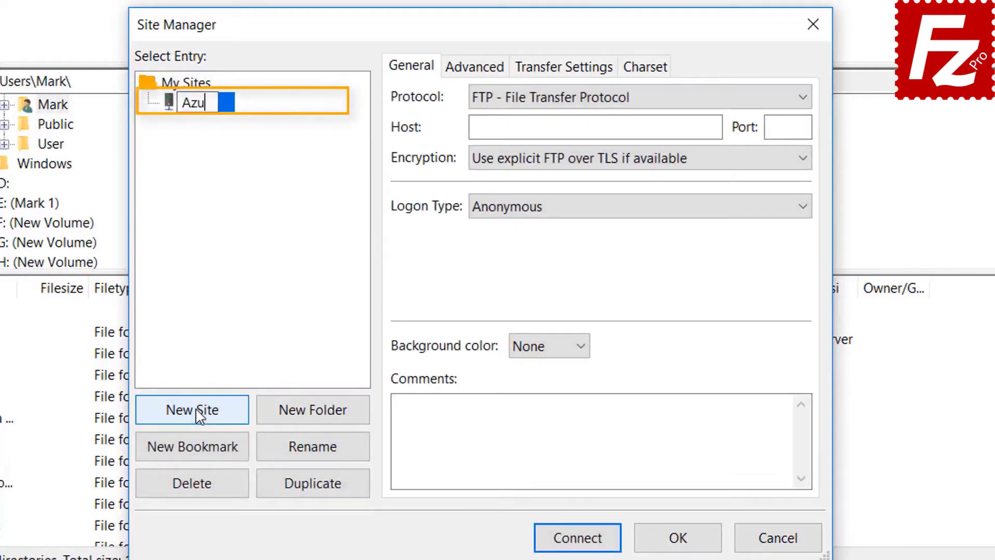
pyautogui.write('re Fi')
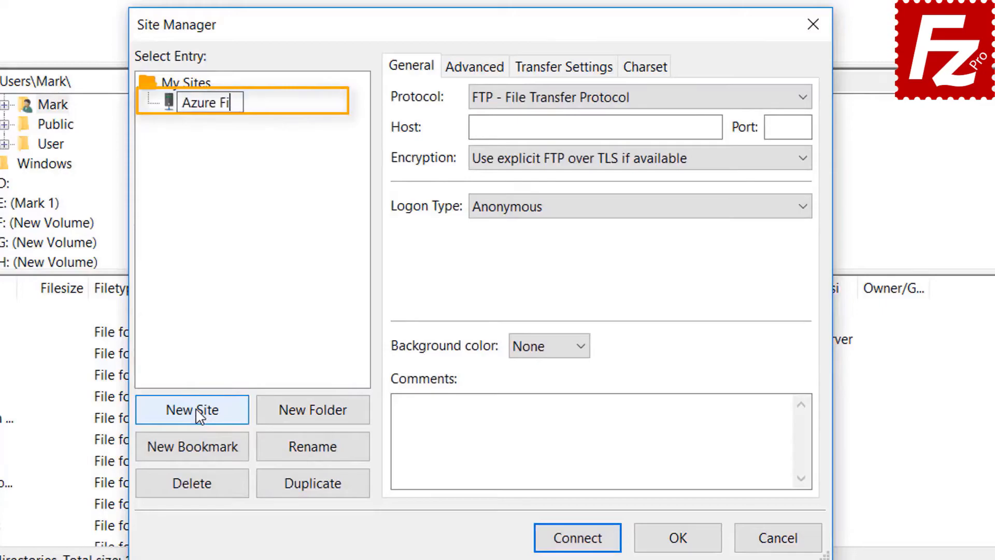
pyautogui.write('le Connection')
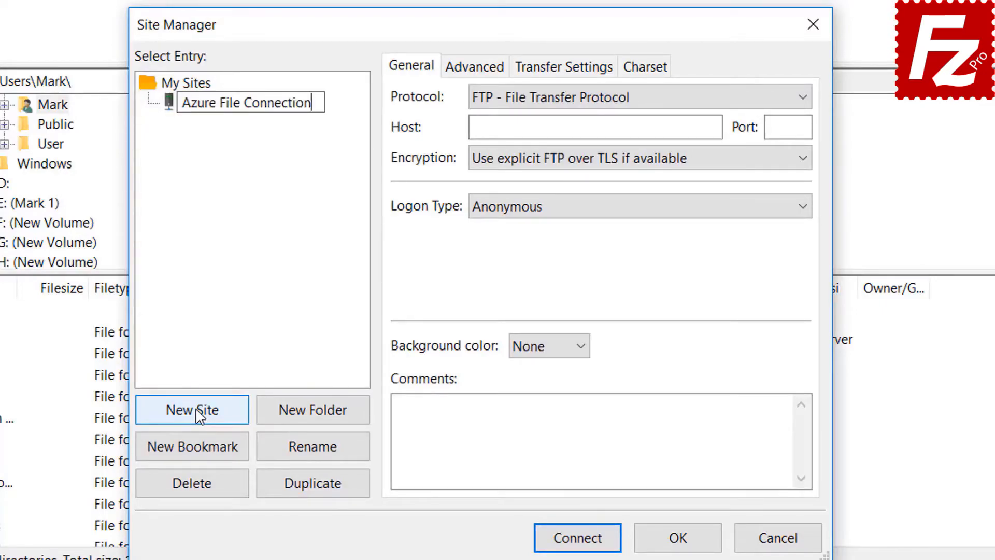
pyautogui.press('Return')
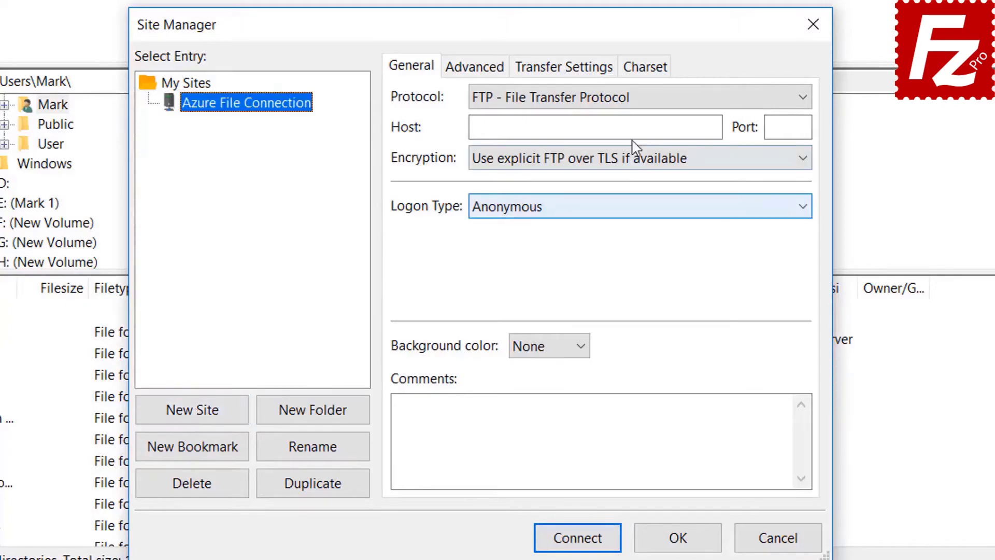
# Switch the site to Microsoft Azure File Storage Service, paste the storage account and access key, and connect
pyautogui.click(634, 100)
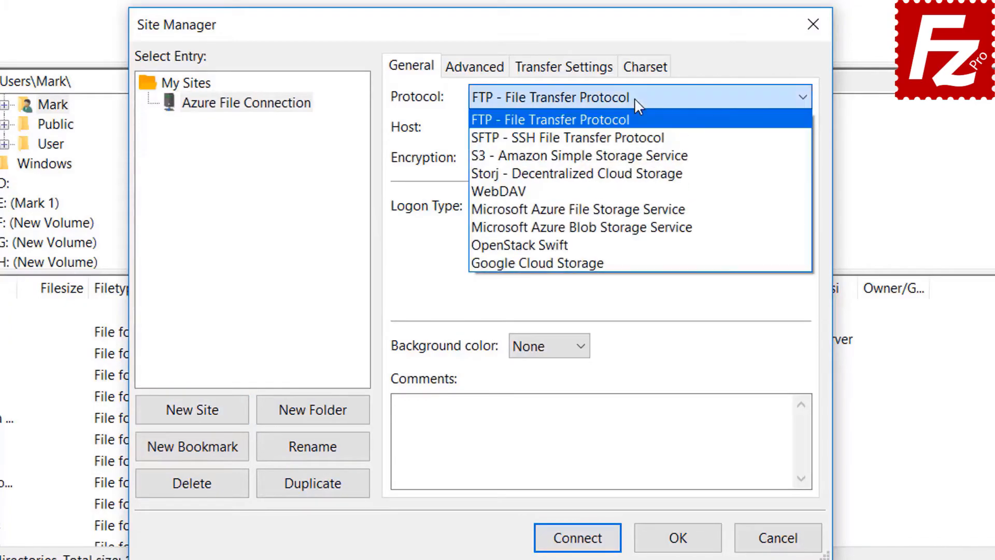
pyautogui.click(634, 209)
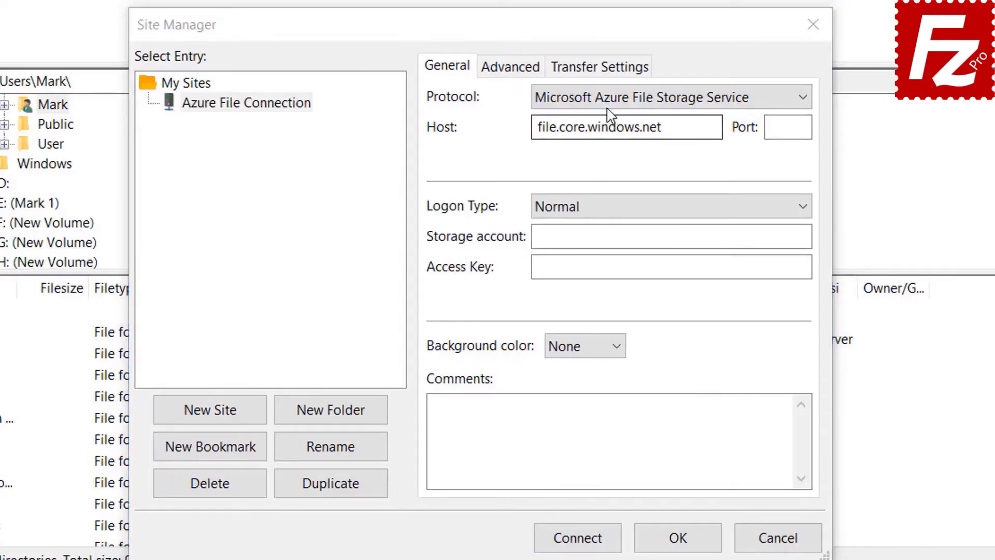
pyautogui.click(608, 103)
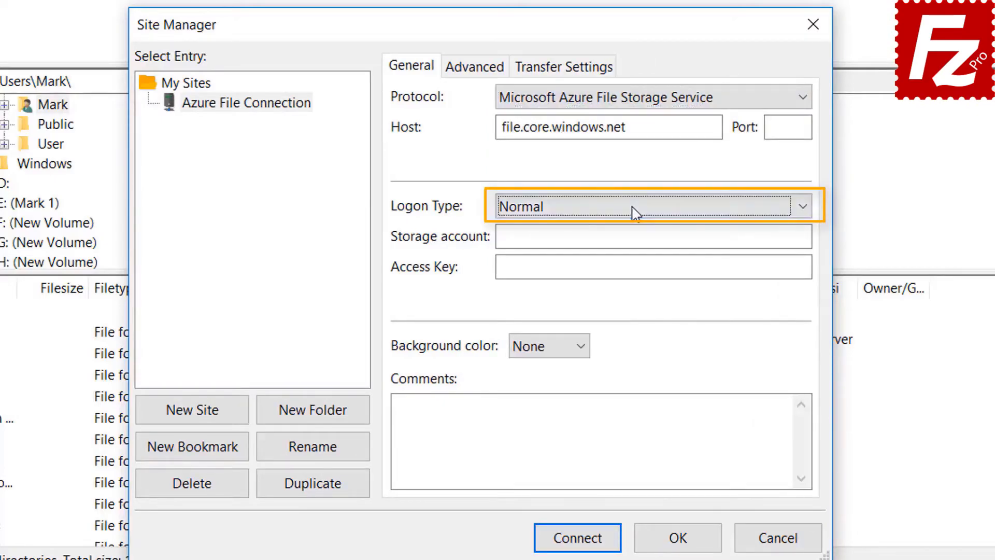
pyautogui.click(621, 237)
pyautogui.hotkey('ctrl', 'v')
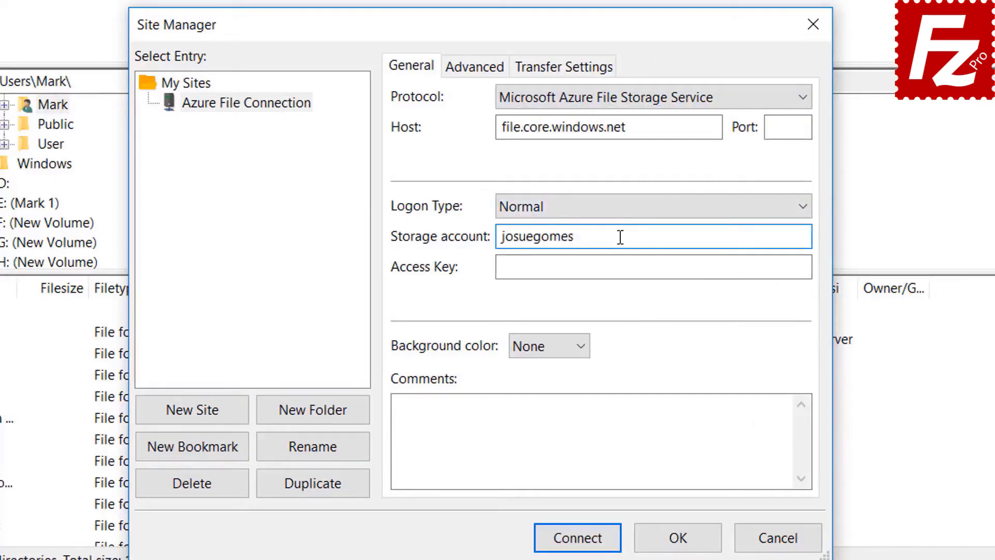
pyautogui.click(547, 268)
pyautogui.hotkey('ctrl', 'v')
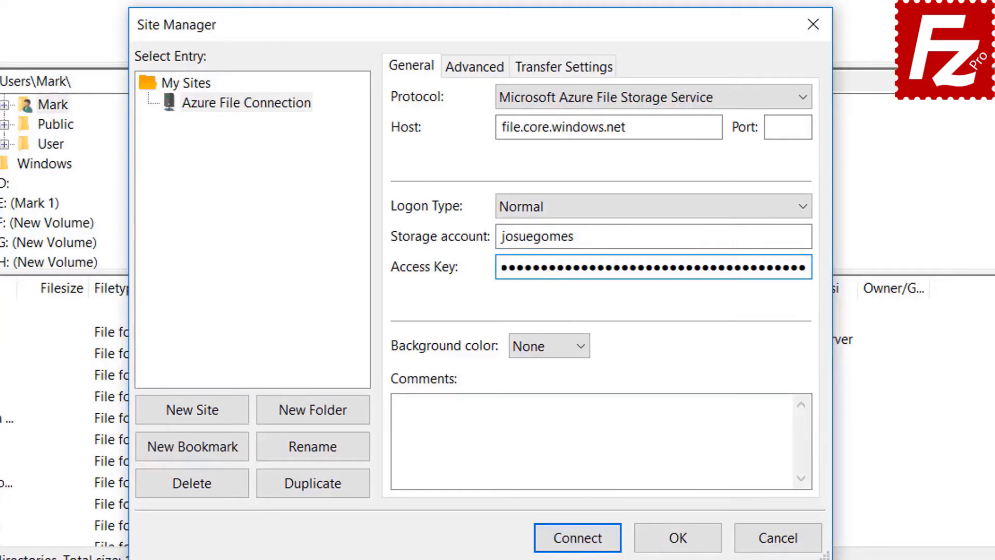
pyautogui.click(579, 541)
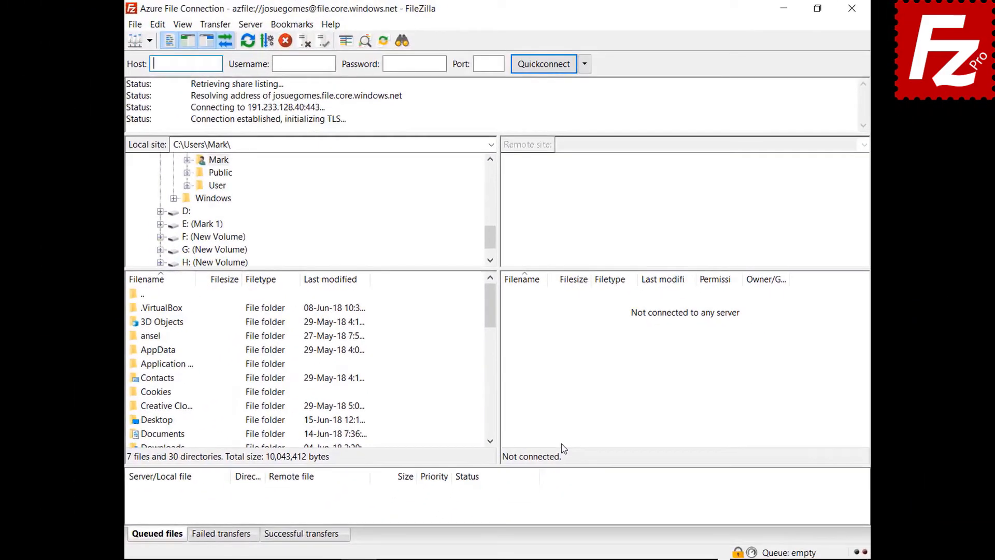
# Always trust the Azure server's certificate in future sessions and accept it
pyautogui.click(487, 460)
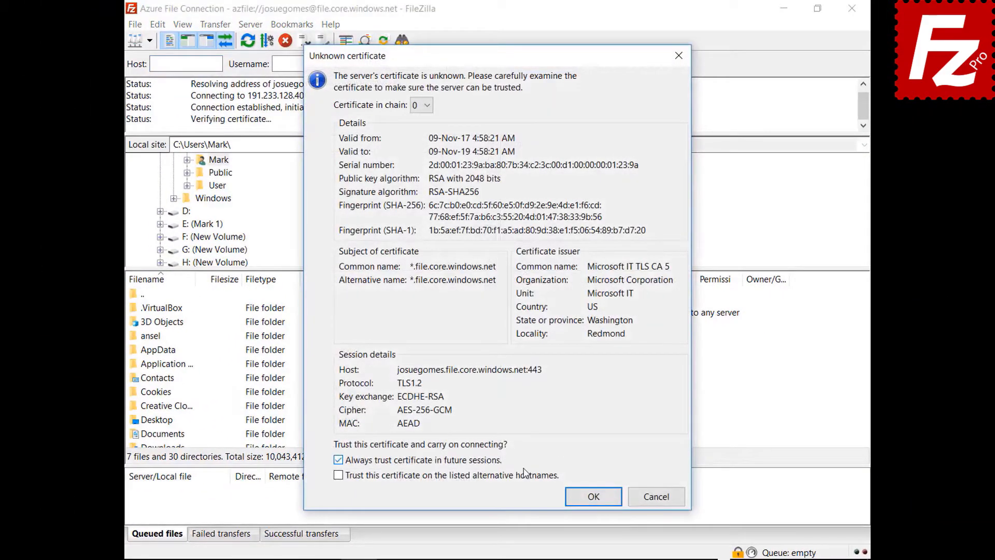
pyautogui.click(580, 498)
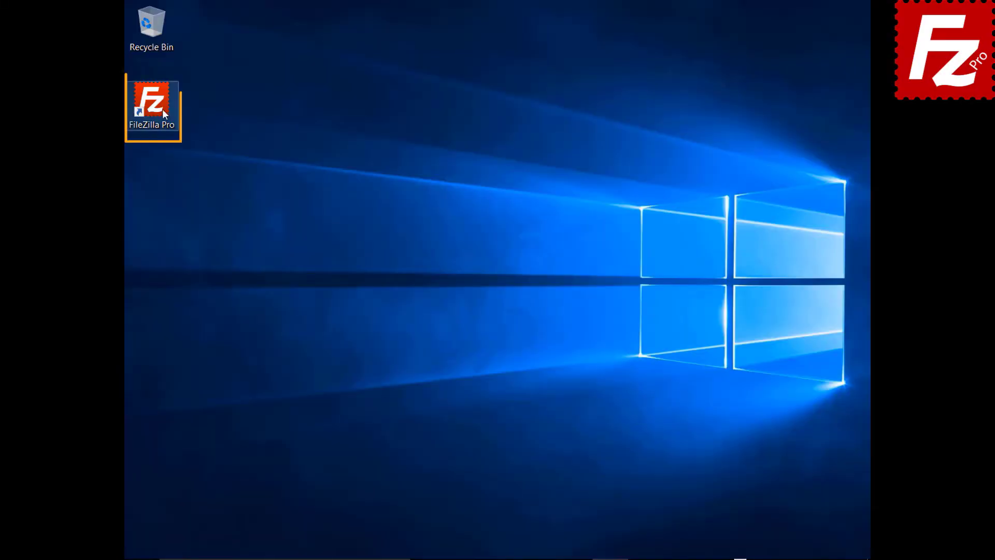
# Launch FileZilla Pro and create a new Site Manager entry named 'Google Drive'
pyautogui.doubleClick(156, 104)
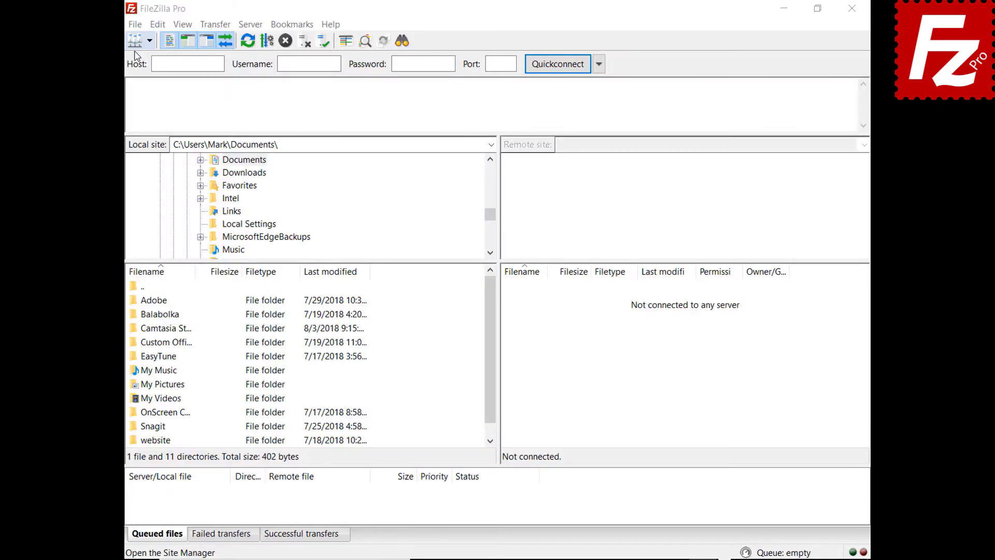
pyautogui.click(135, 24)
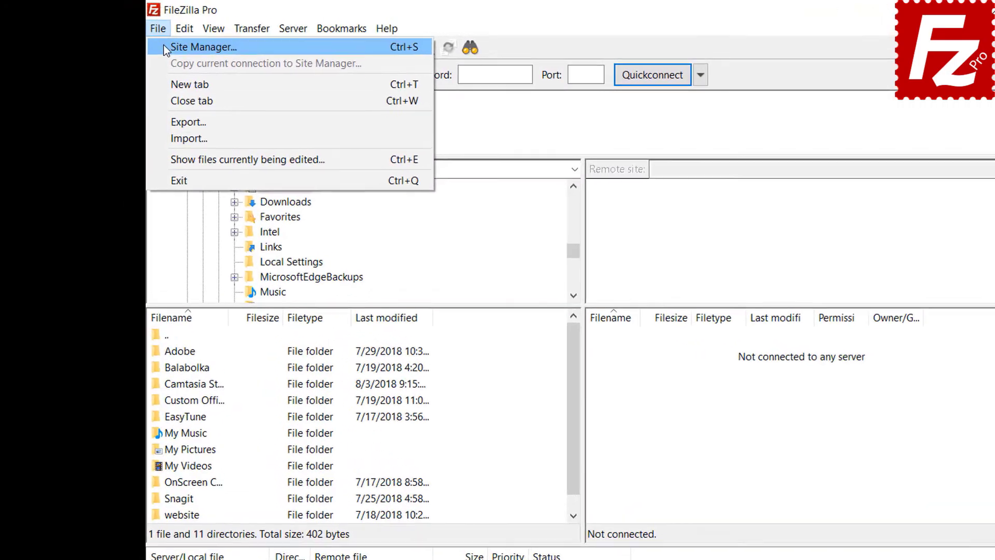
pyautogui.click(151, 43)
pyautogui.click(382, 427)
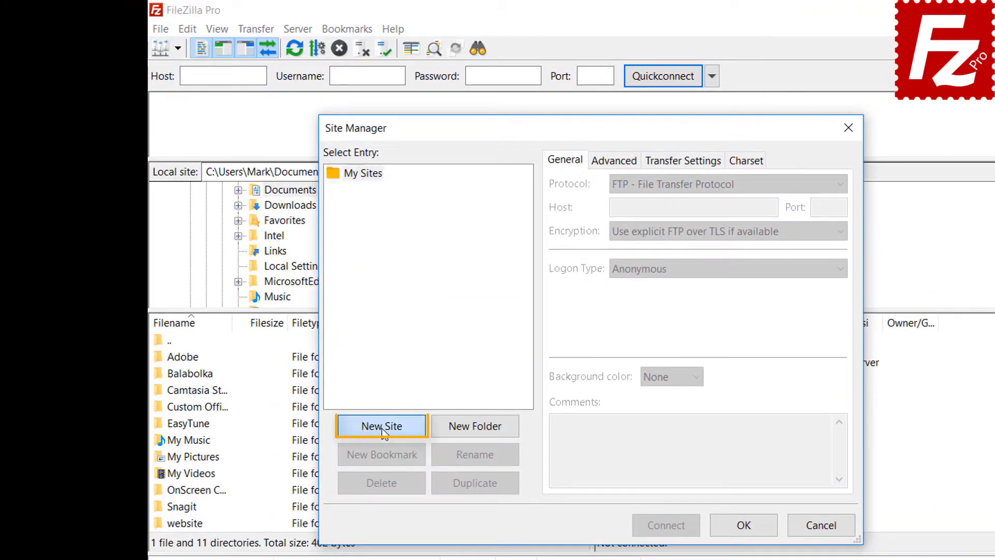
pyautogui.write('Google Drive')
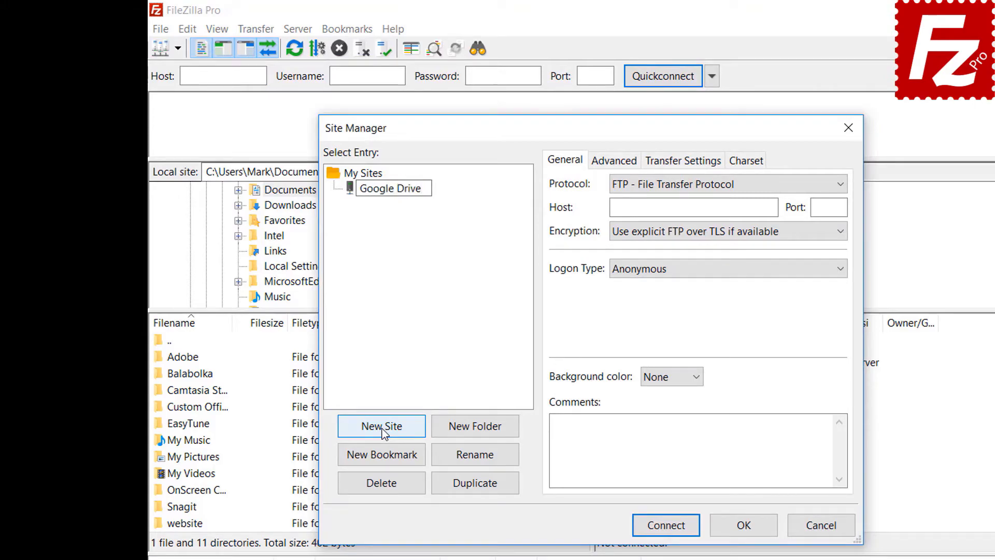
# Set the protocol to Google Drive and paste the account e-mail as the user
pyautogui.click(686, 190)
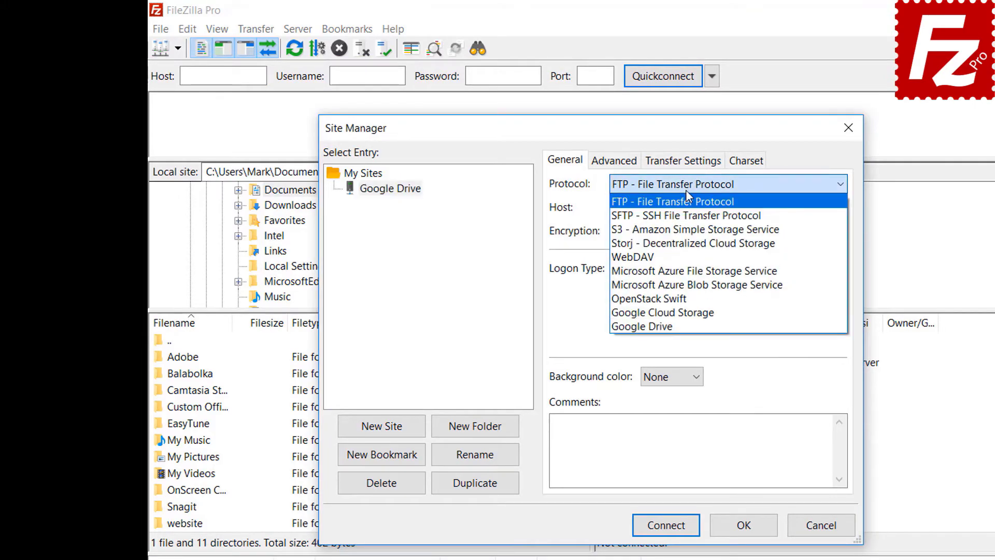
pyautogui.click(684, 326)
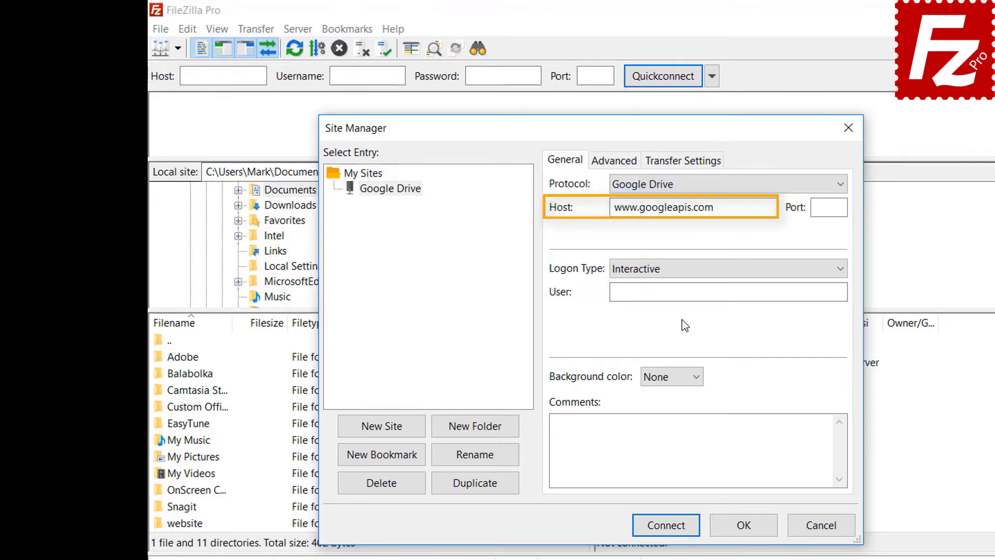
pyautogui.click(749, 291)
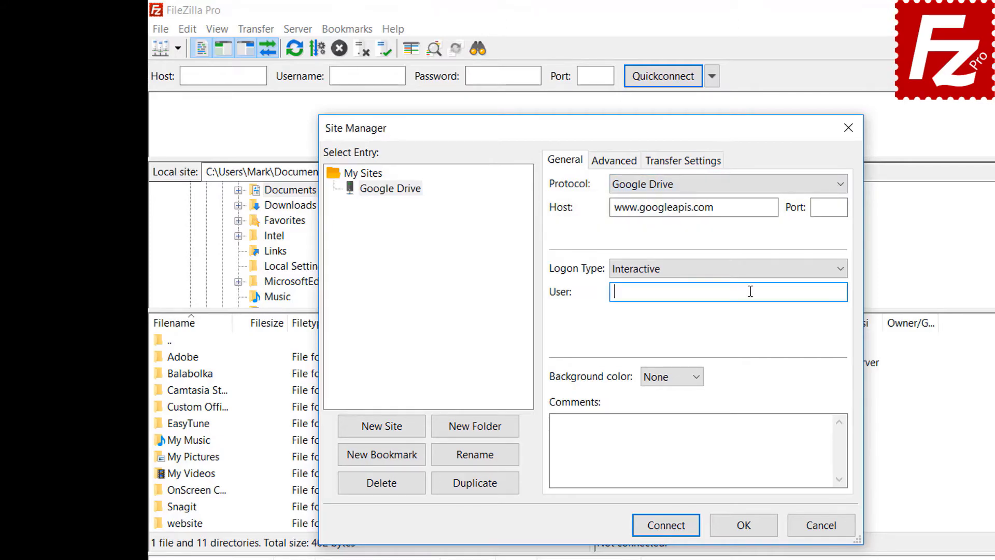
pyautogui.hotkey('ctrl', 'v')
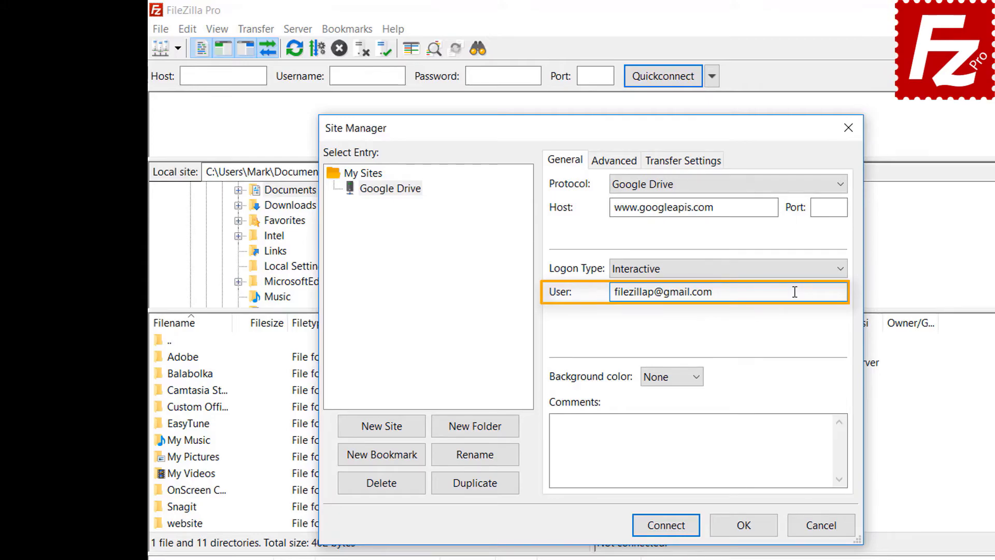
# Connect, sign in with the Google account password, allow FileZilla Pro access, and close Chrome
pyautogui.click(672, 532)
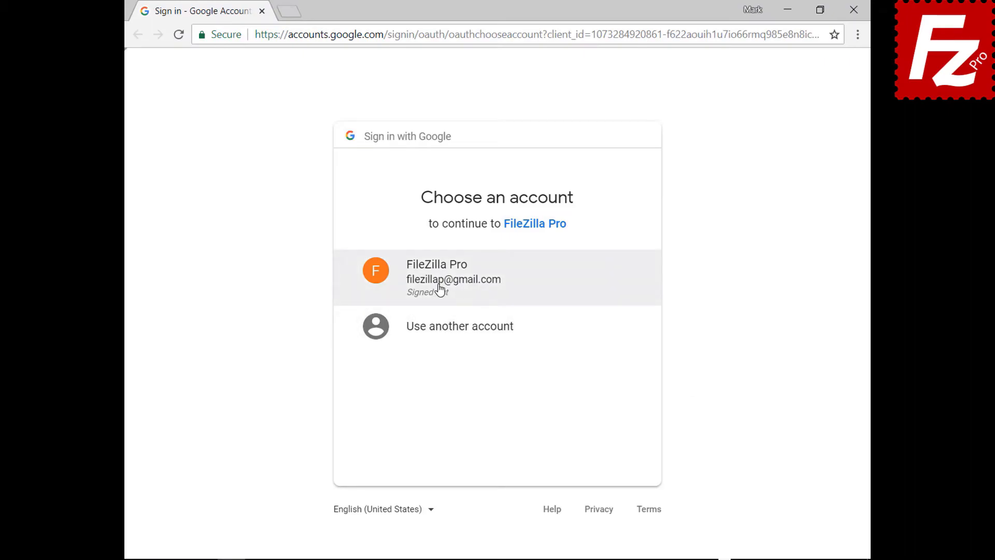
pyautogui.click(440, 290)
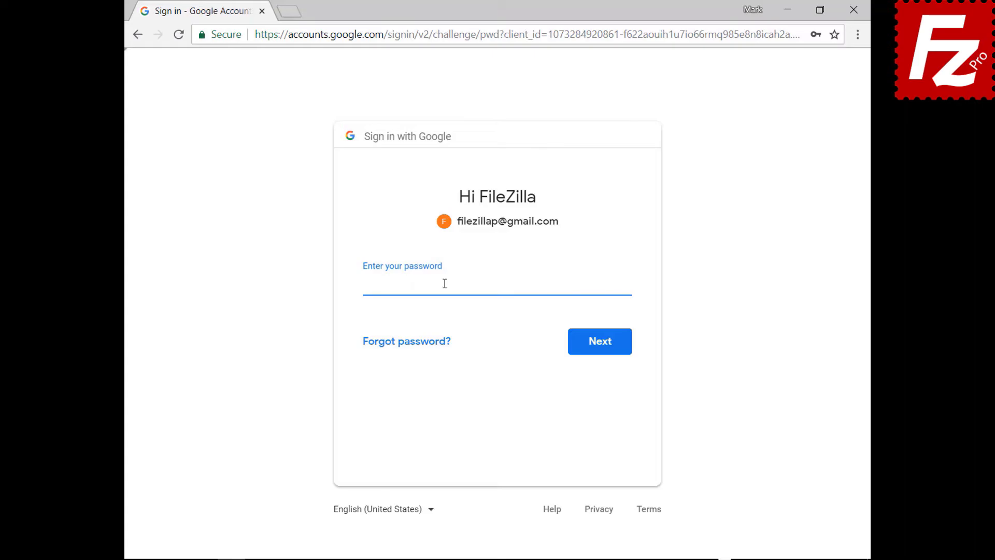
pyautogui.hotkey('ctrl', 'v')
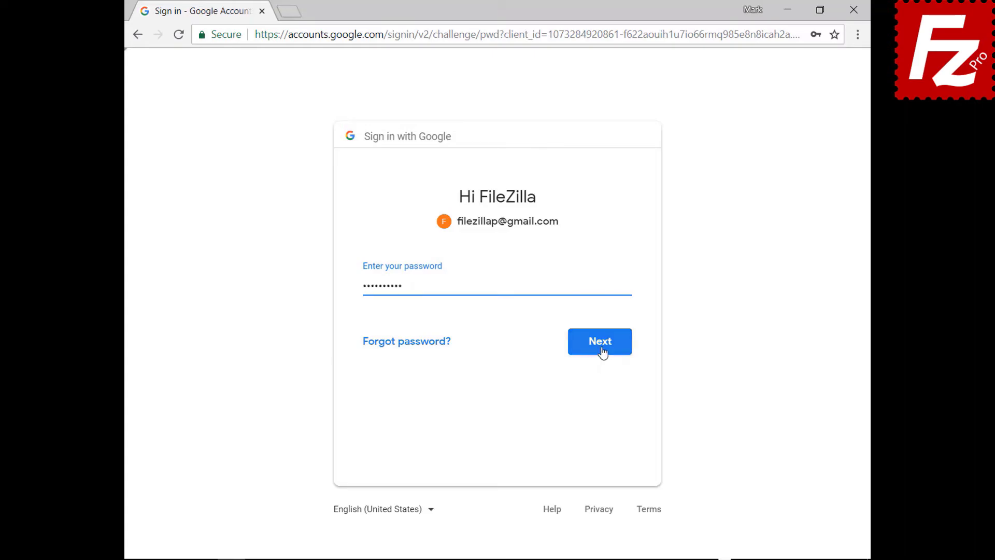
pyautogui.click(602, 352)
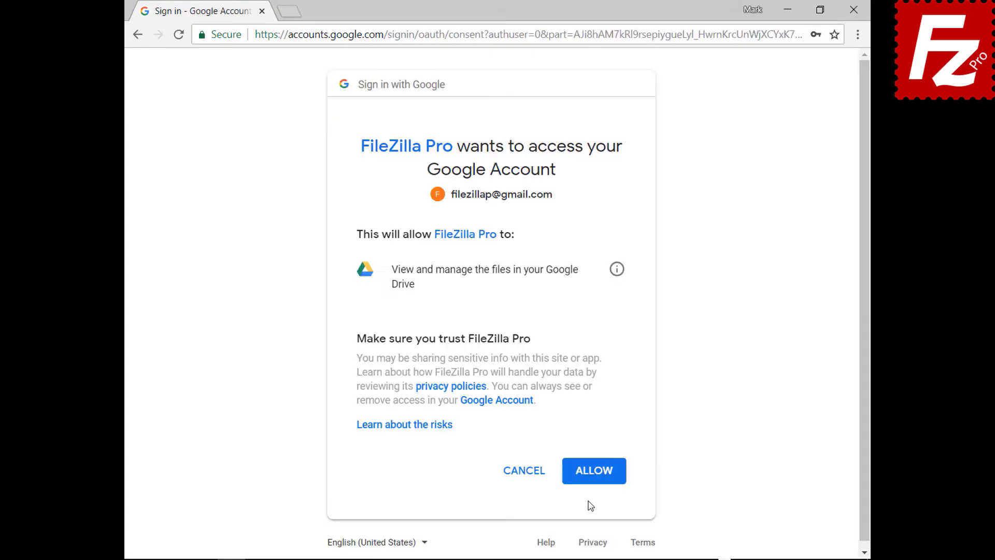
pyautogui.click(596, 470)
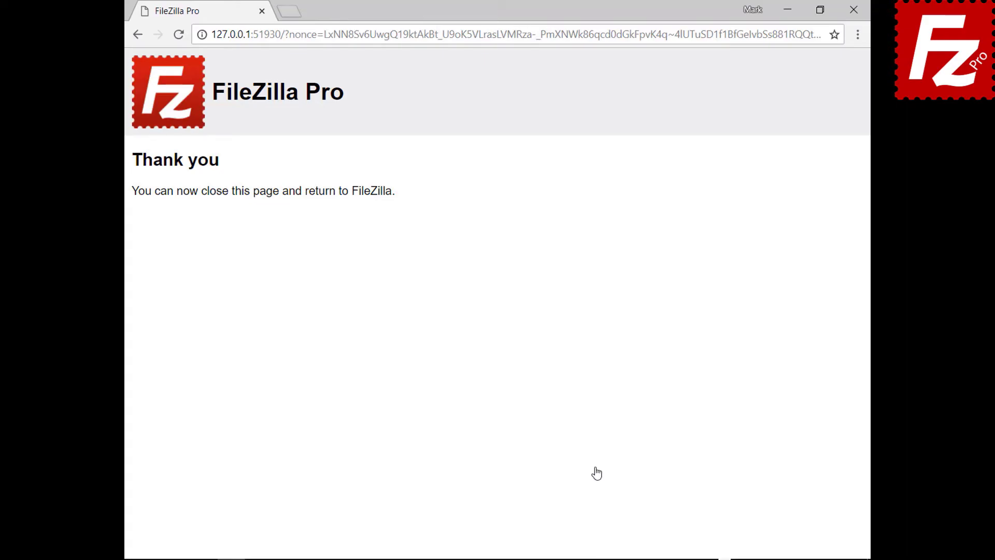
pyautogui.click(854, 15)
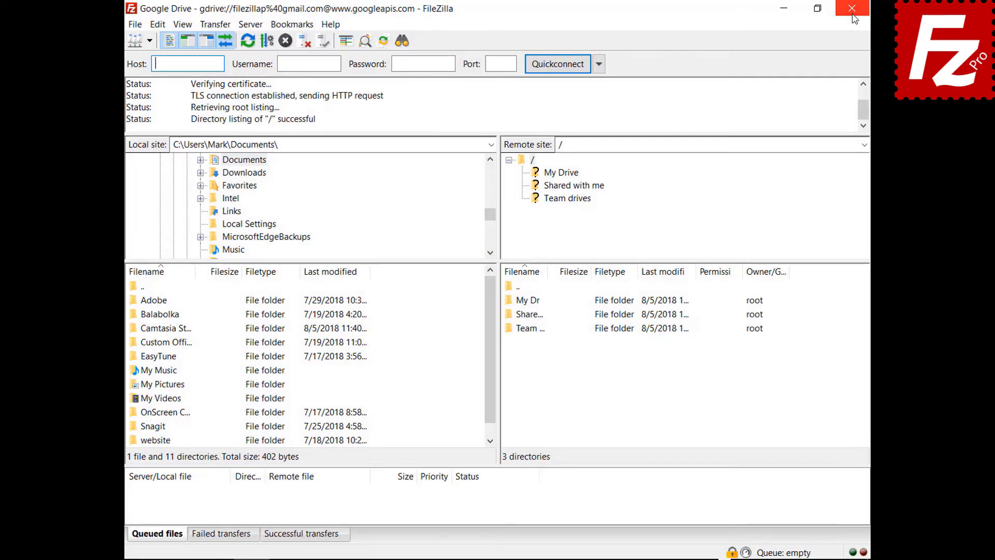
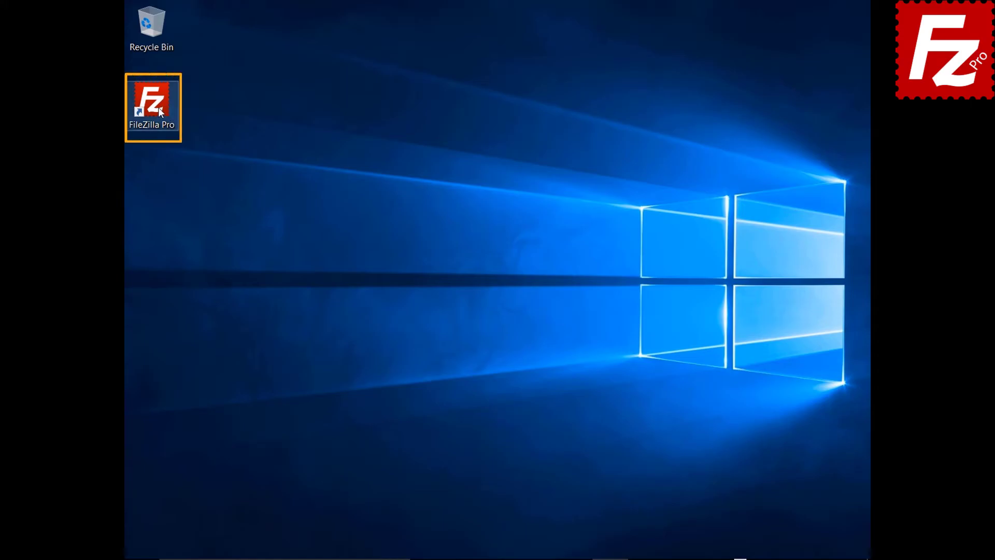
# Launch FileZilla Pro and connect to the saved Google Drive site from the Site Manager
pyautogui.doubleClick(157, 108)
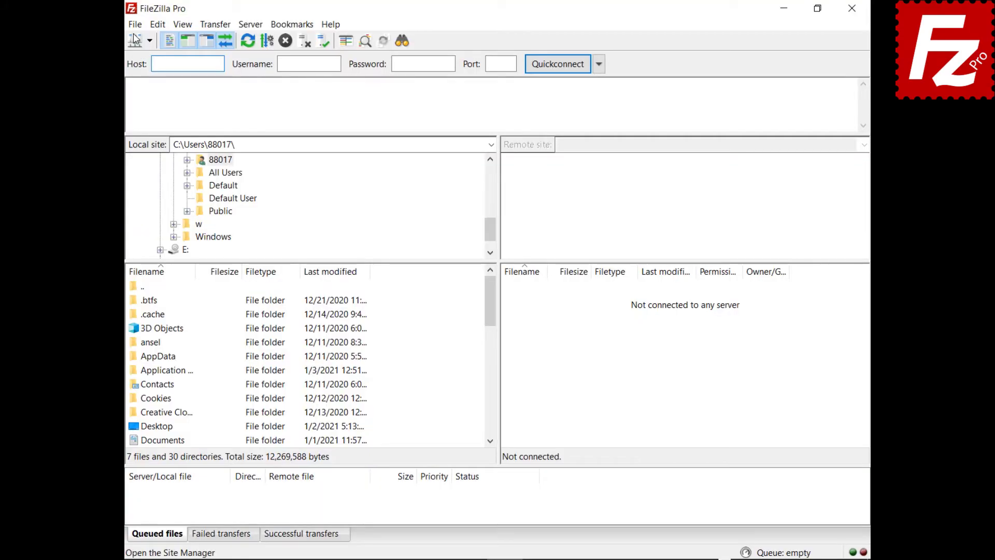
pyautogui.click(130, 23)
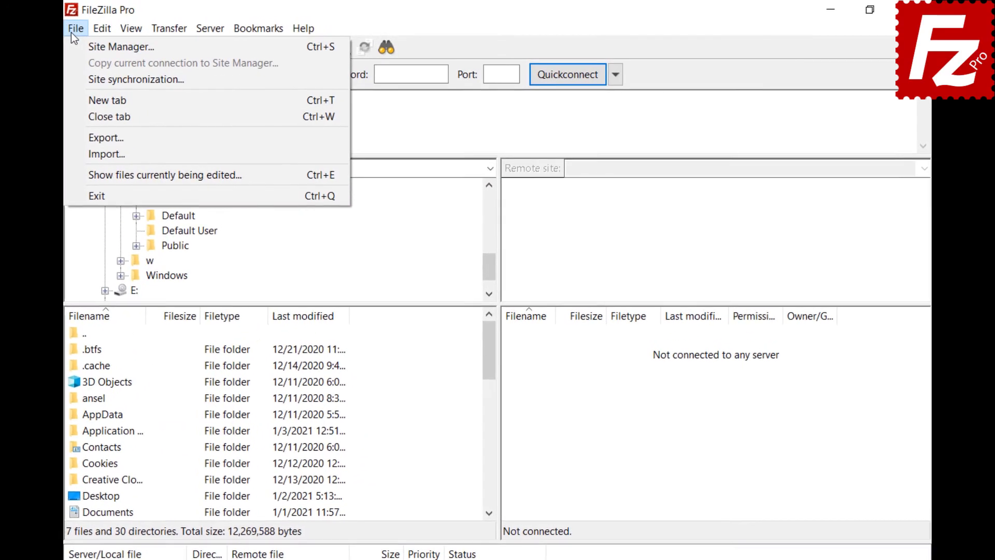
pyautogui.click(71, 45)
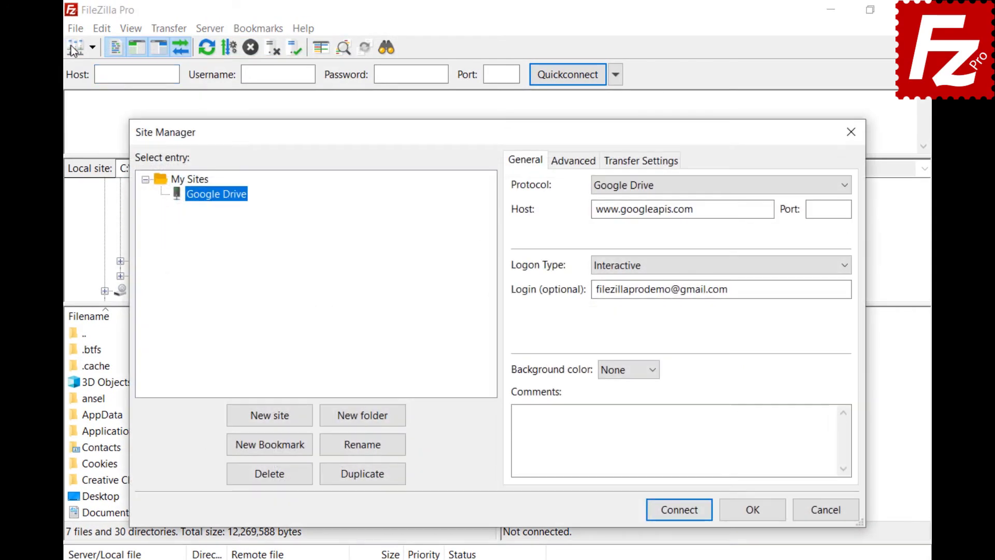
pyautogui.click(676, 509)
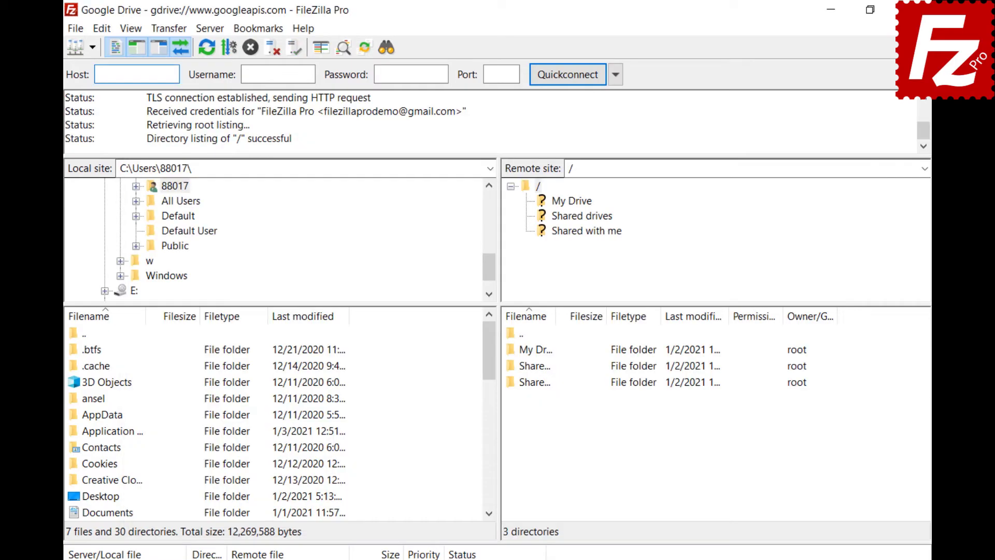
# Browse to My Drive > Construction Project and bring up the Audio file's context menu
pyautogui.click(571, 201)
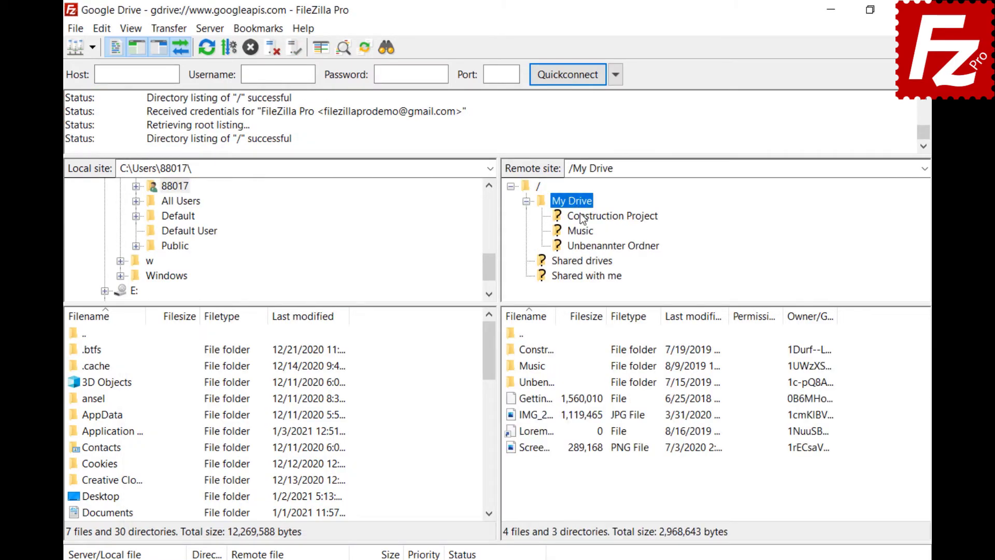
pyautogui.click(581, 216)
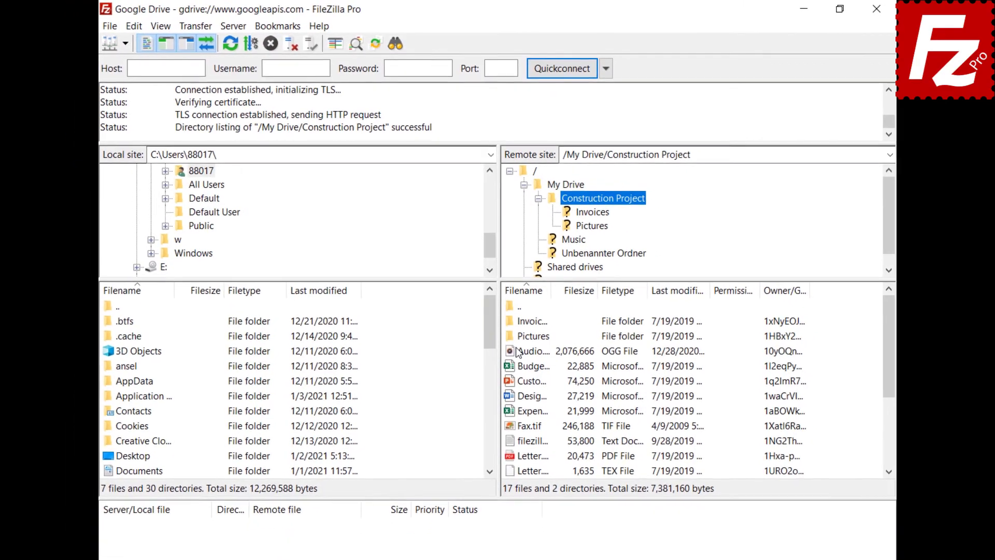
pyautogui.rightClick(519, 382)
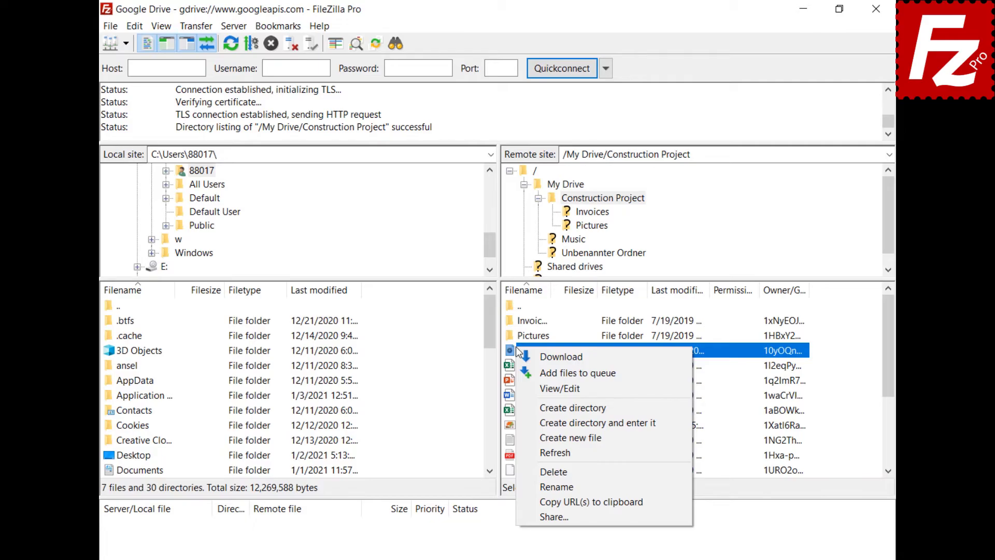
# Share Audio.ogg with a second grantee's e-mail as Can Comment, messaging 'Shared with FileZilla Pro'
pyautogui.click(553, 517)
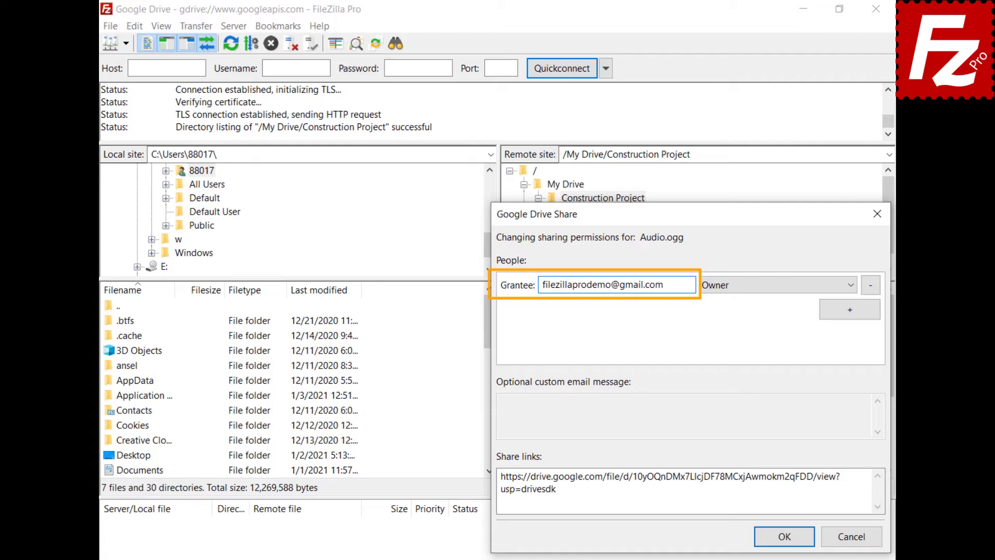
pyautogui.click(850, 310)
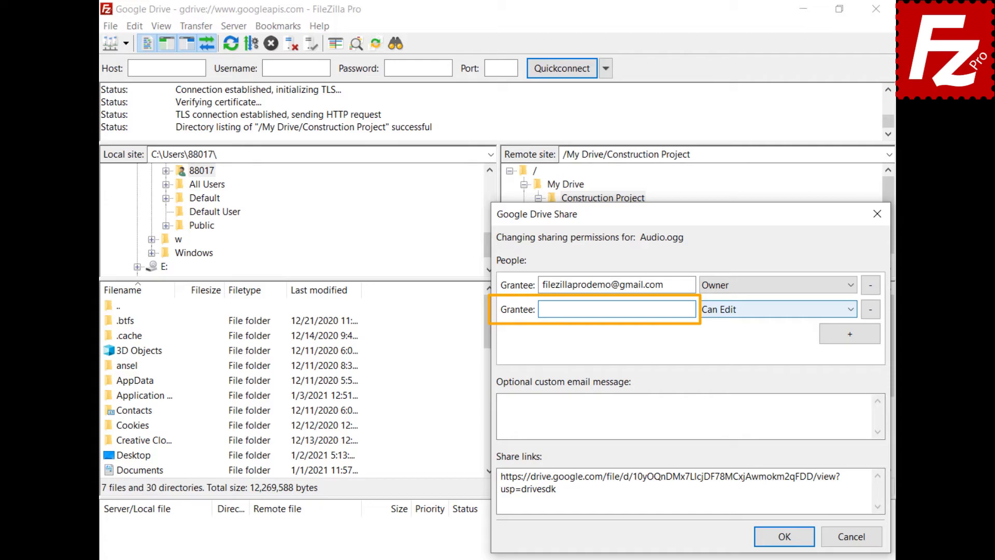
pyautogui.hotkey('ctrl', 'v')
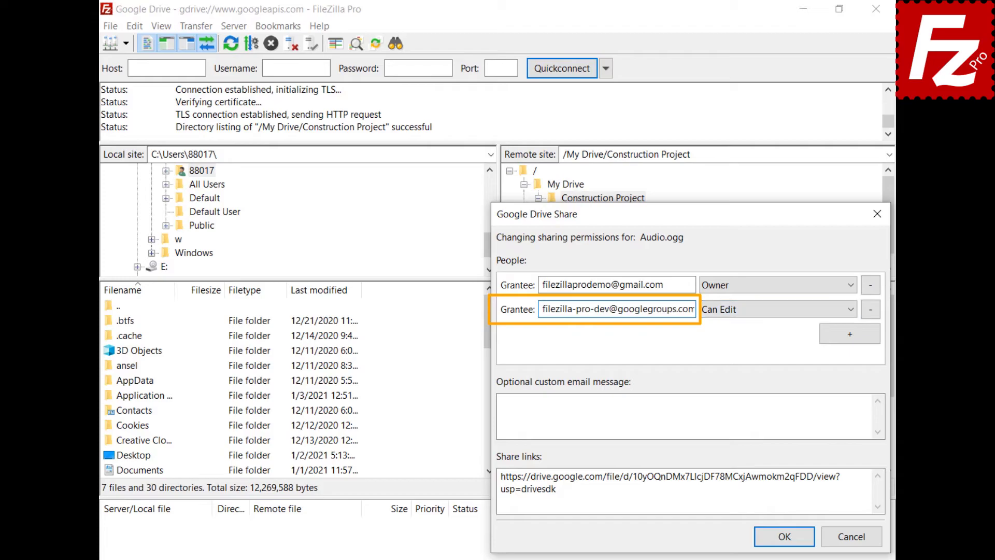
pyautogui.click(852, 311)
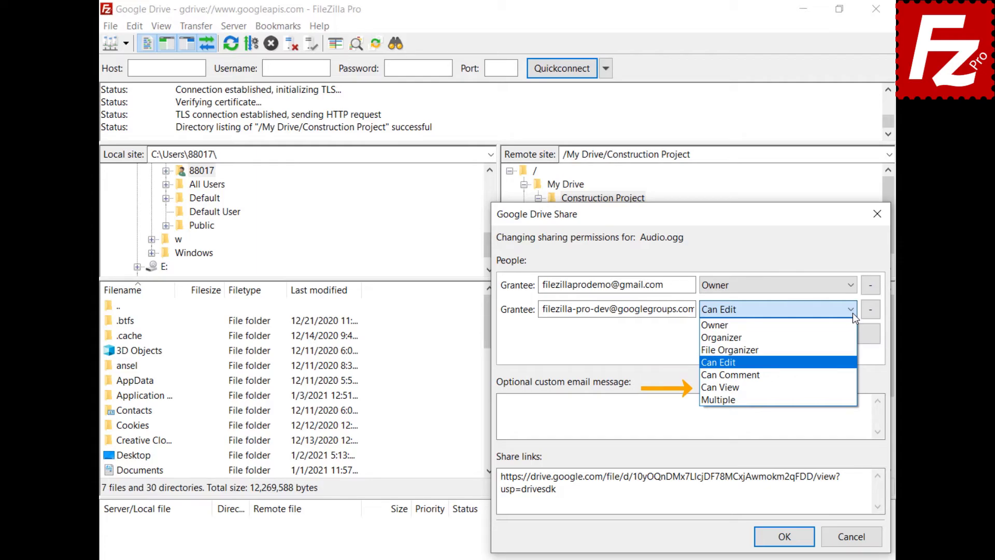
pyautogui.press('Down')
pyautogui.press('Return')
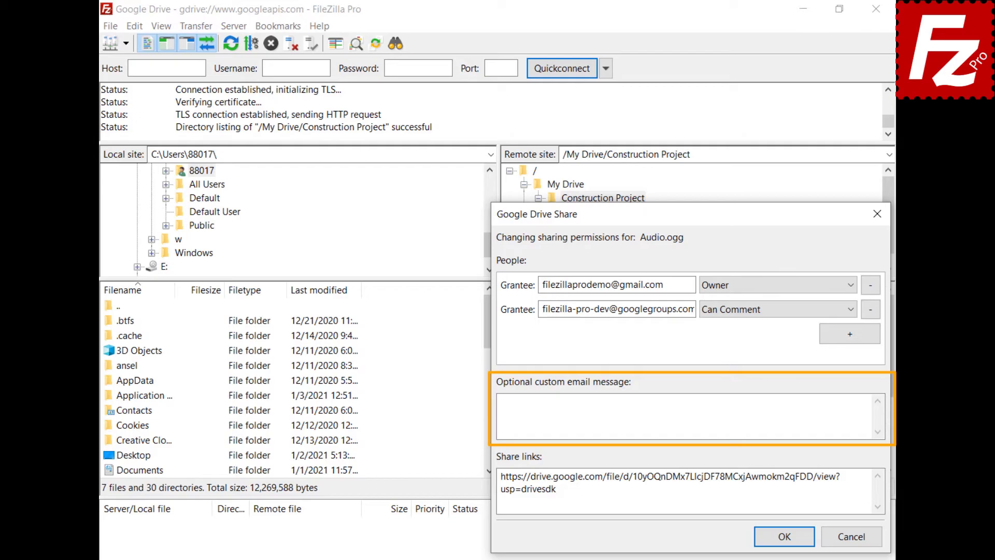
pyautogui.write('Sh')
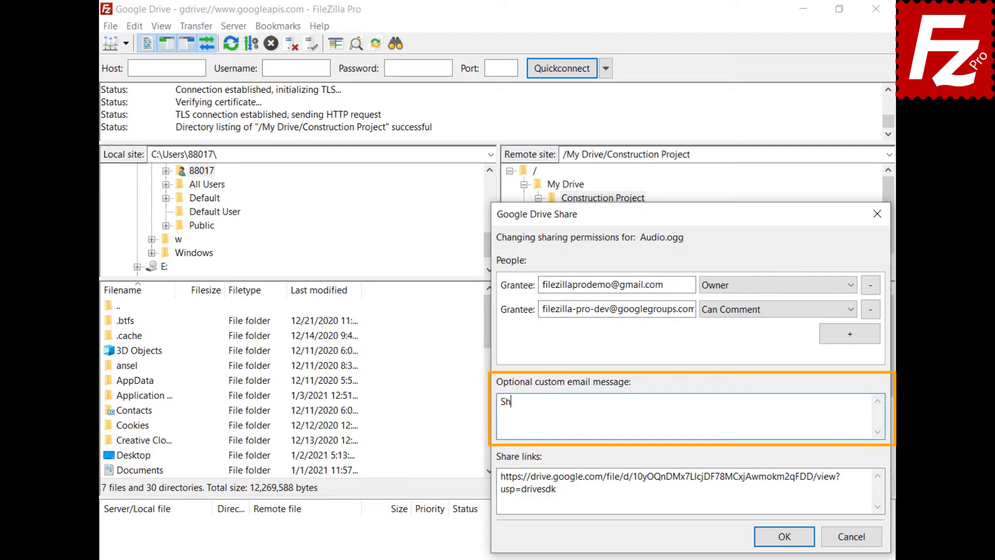
pyautogui.write('ared with FileZilla Pro')
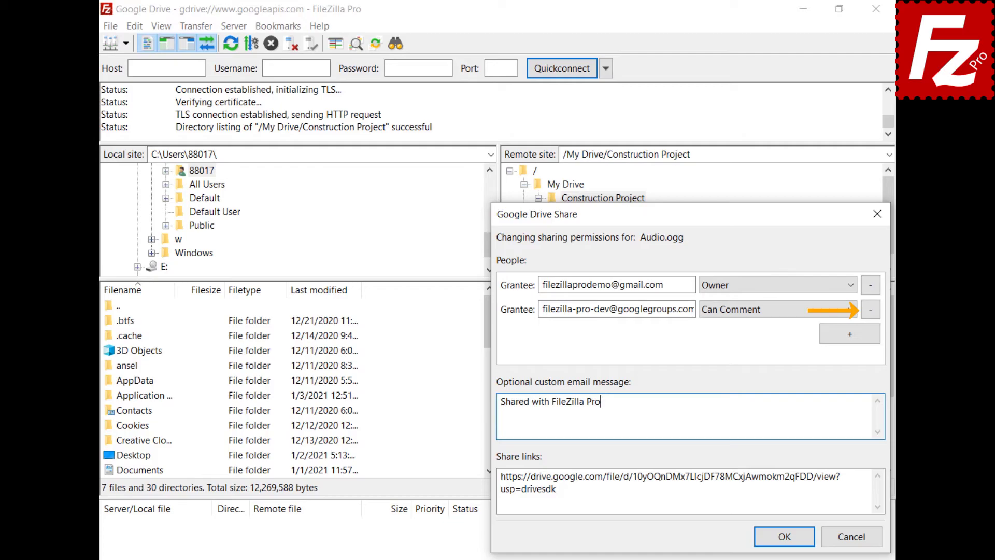
pyautogui.click(784, 537)
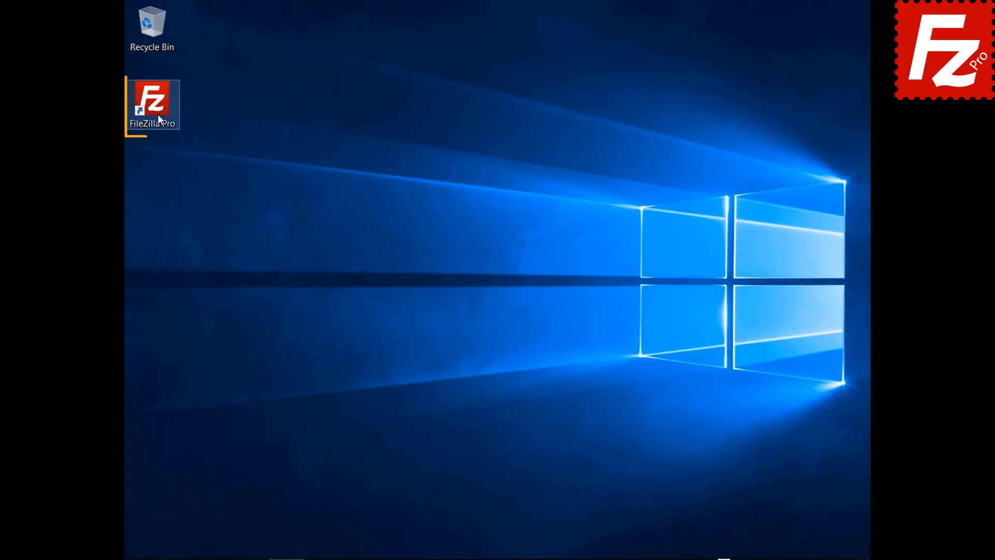
# Launch FileZilla Pro from the desktop icon
pyautogui.doubleClick(151, 103)
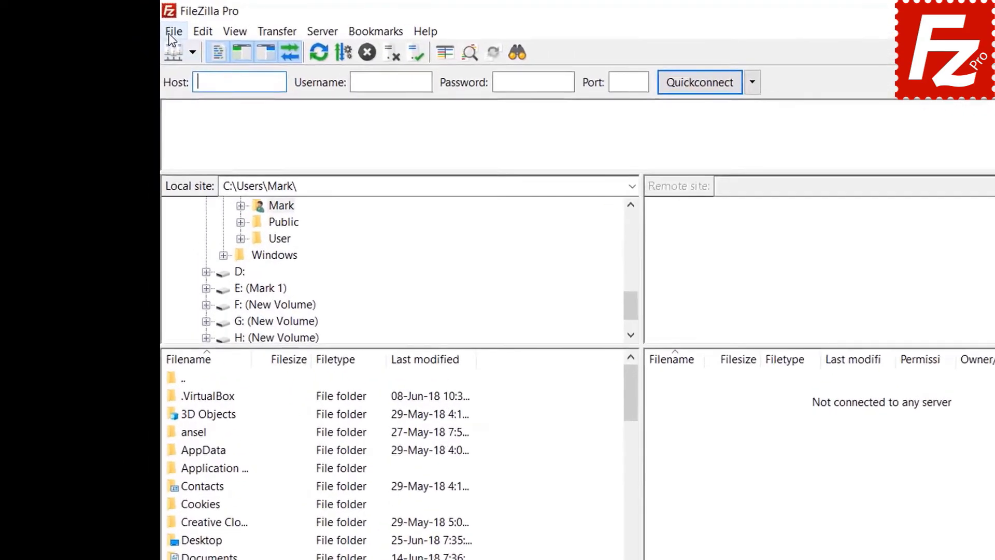
# Create a new Site Manager entry named 'Google Cloud Connection'
pyautogui.click(134, 25)
pyautogui.click(146, 45)
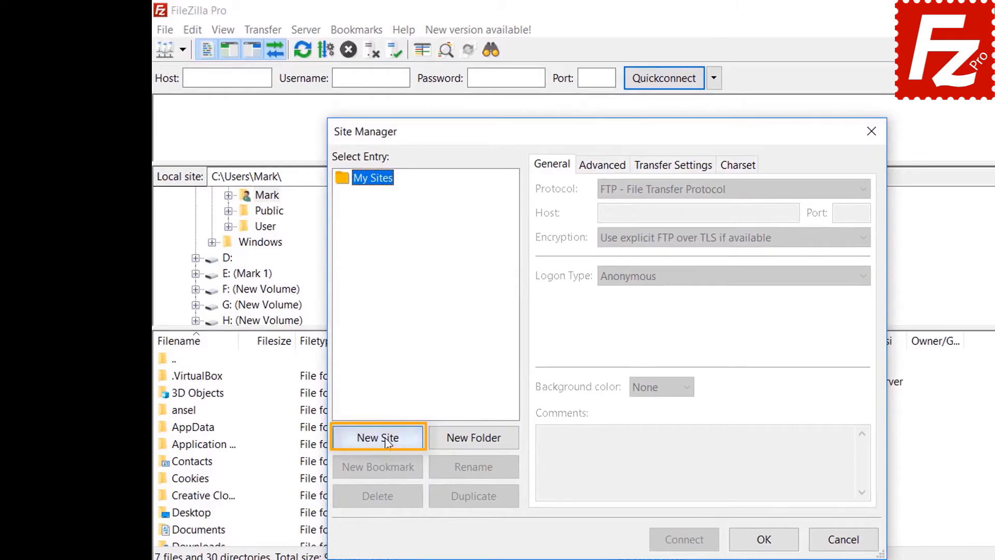
pyautogui.click(385, 440)
pyautogui.press('BackSpace')
pyautogui.write('Google ')
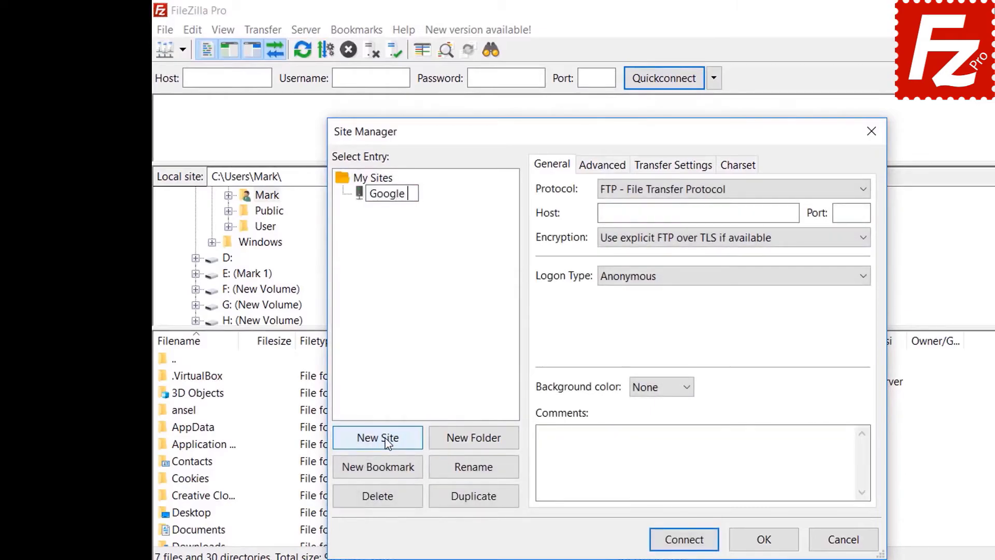
pyautogui.write('Cloud Connection')
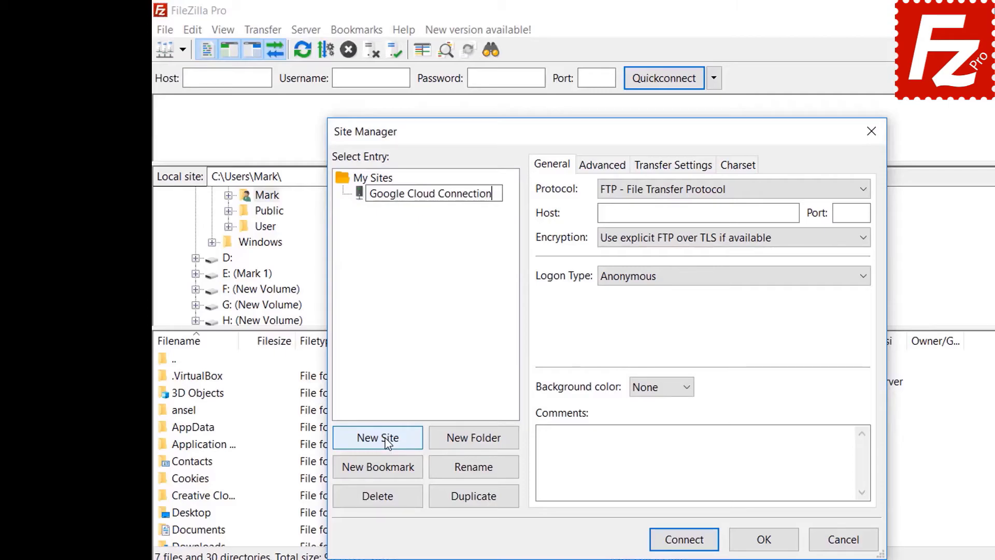
pyautogui.press('Return')
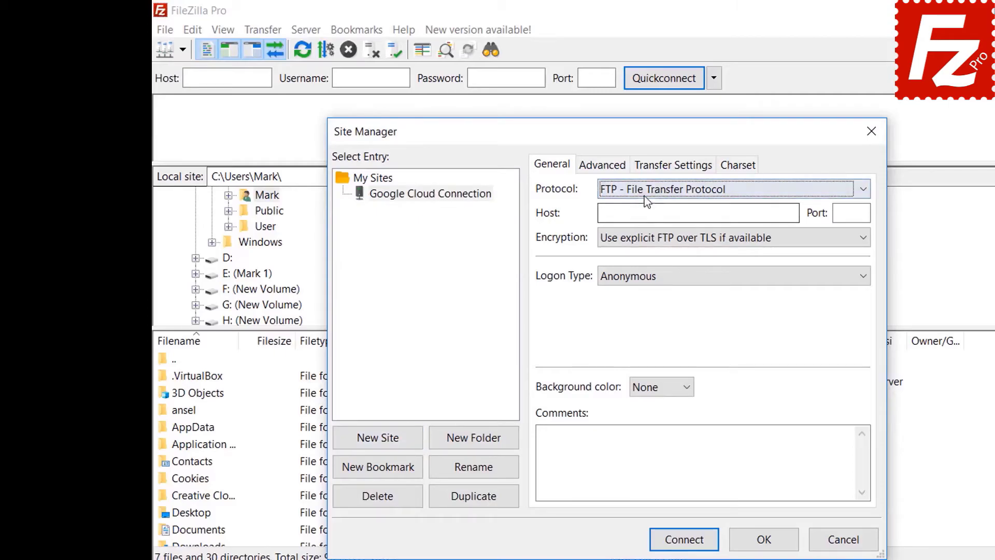
# Set protocol Google Cloud Storage, project ID filezilla-pro, enter the account e-mail, and connect
pyautogui.click(644, 192)
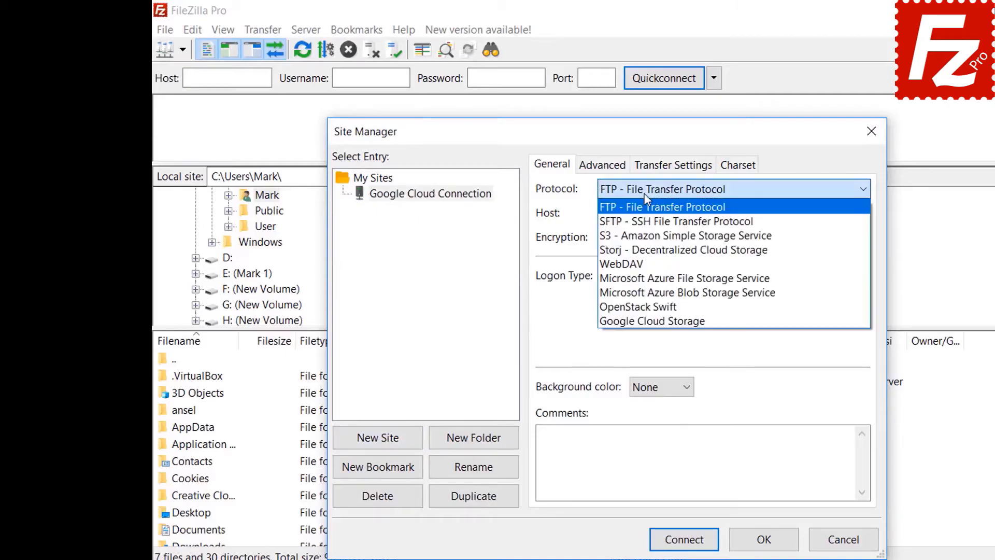
pyautogui.click(638, 321)
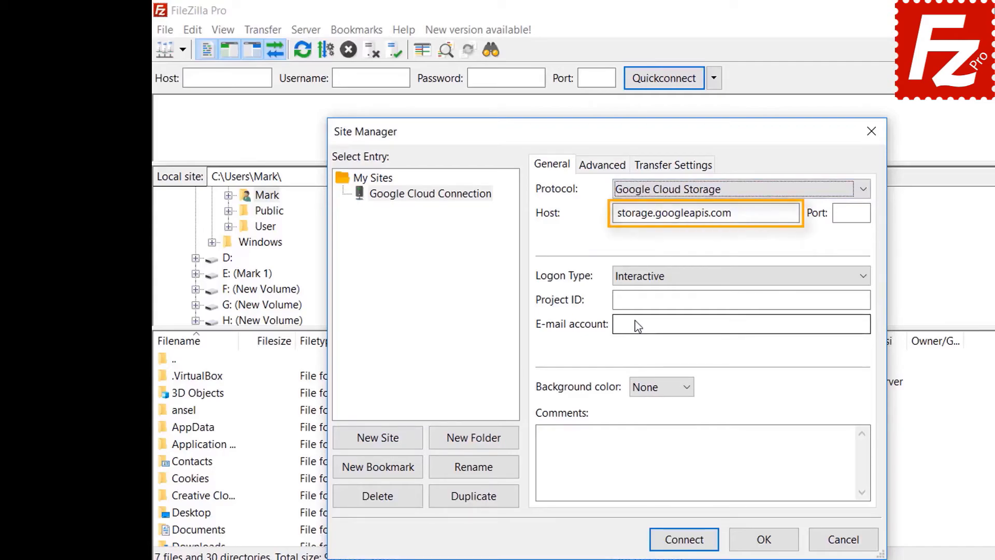
pyautogui.write('filezi')
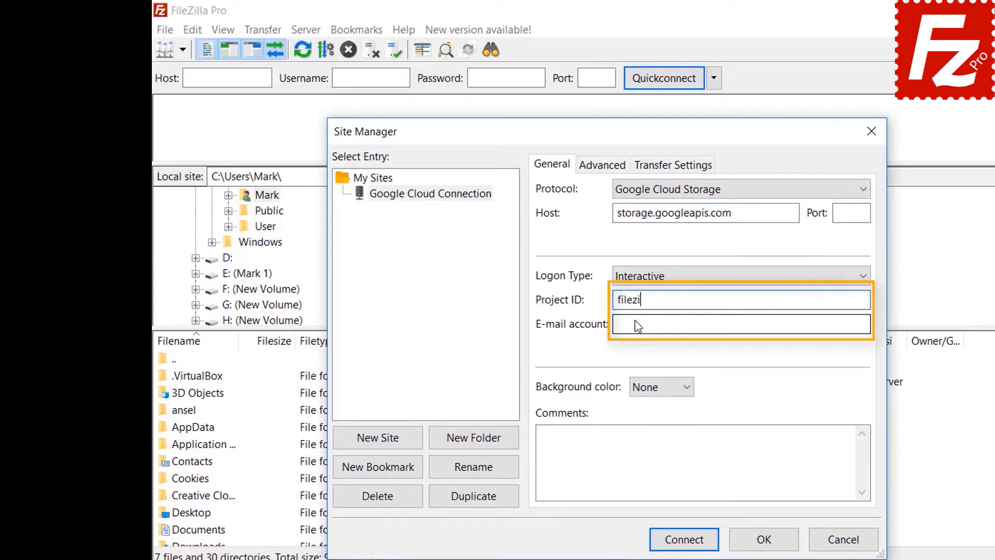
pyautogui.write('lla-pro')
pyautogui.click(638, 325)
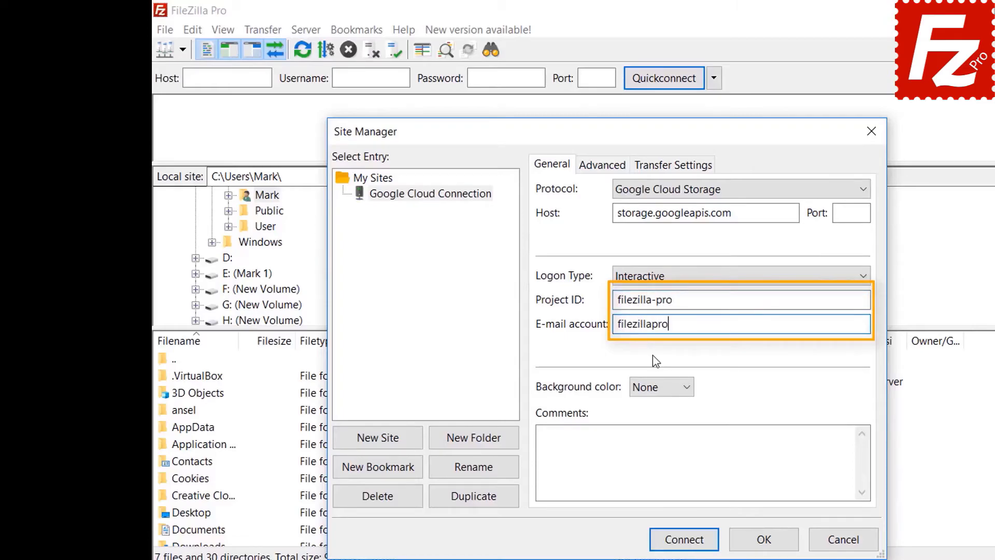
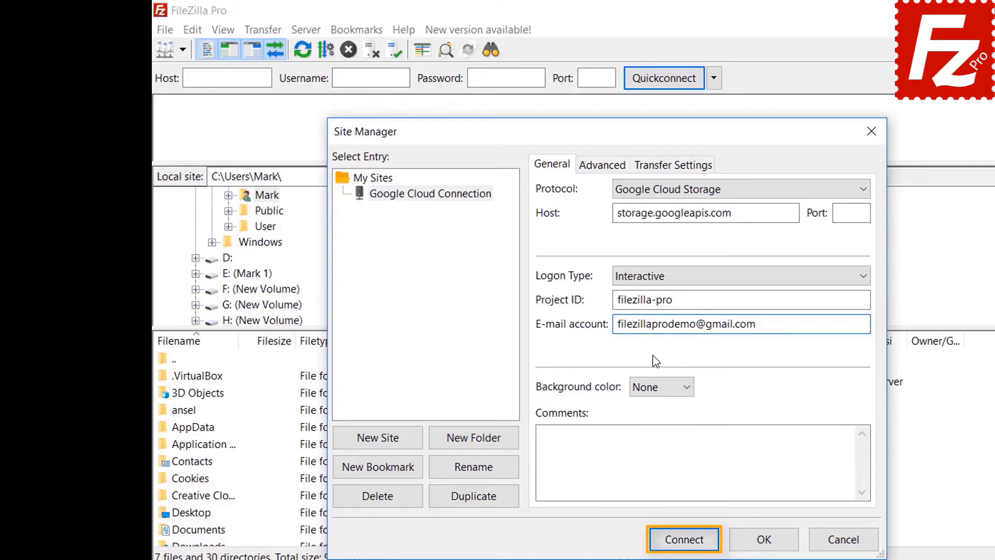
pyautogui.click(679, 540)
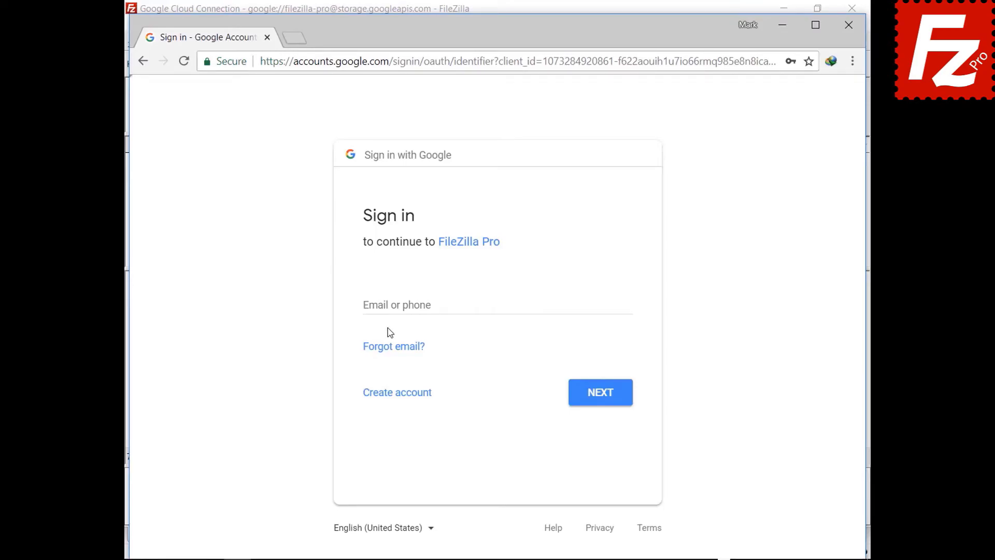
# Sign in with the Google account e-mail and password, then allow FileZilla Pro access
pyautogui.click(394, 306)
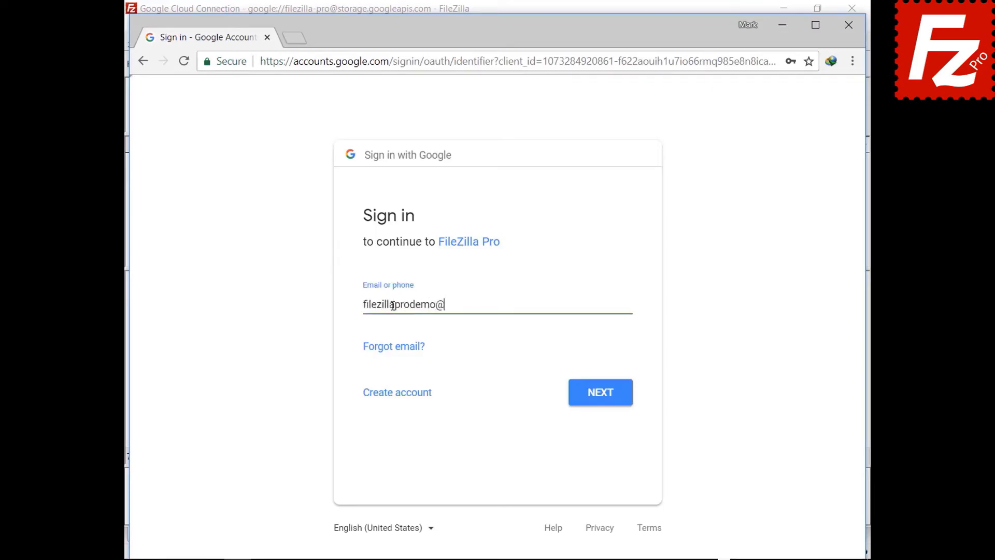
pyautogui.click(599, 404)
pyautogui.hotkey('ctrl', 'v')
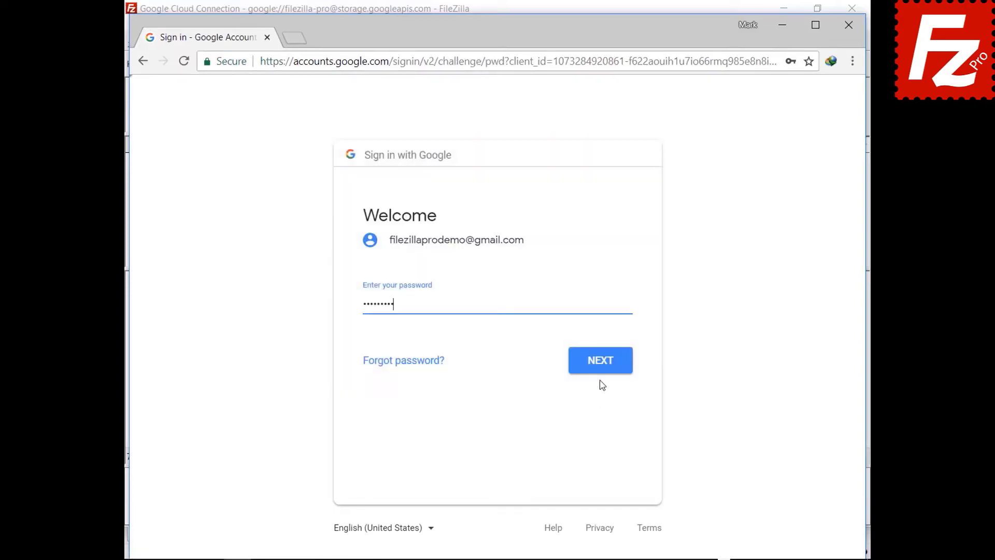
pyautogui.click(602, 368)
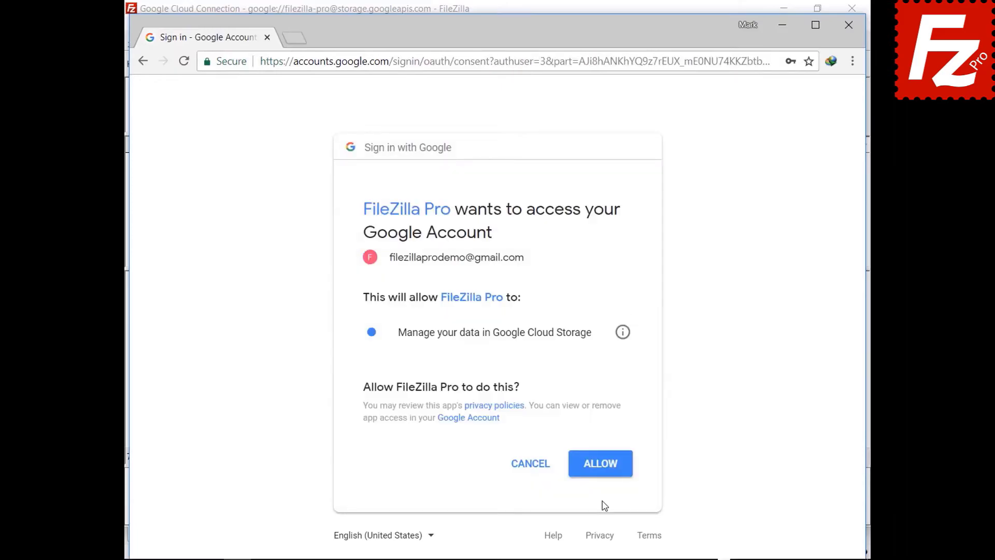
pyautogui.click(601, 473)
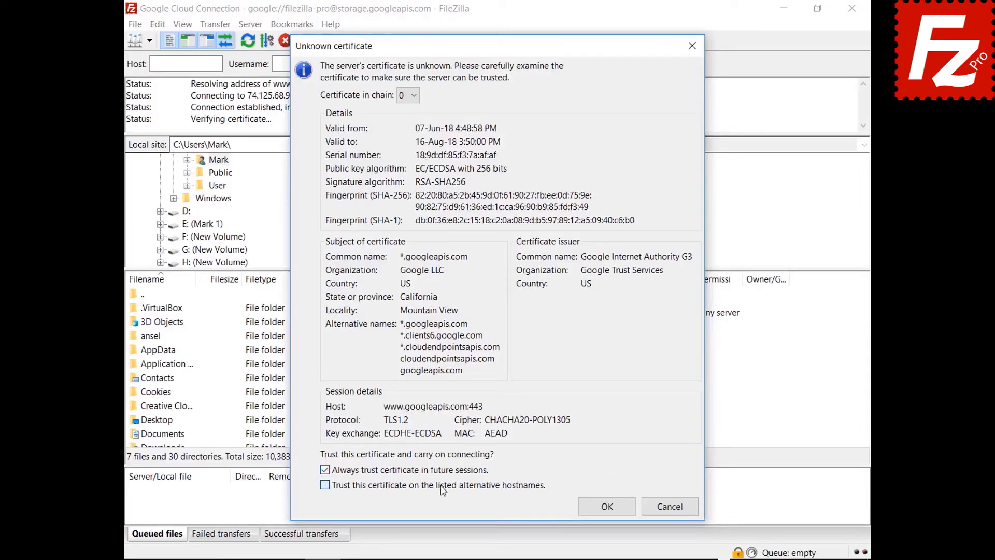
# Accept the googleapis.com and storage.googleapis.com certificates to finish connecting
pyautogui.click(587, 515)
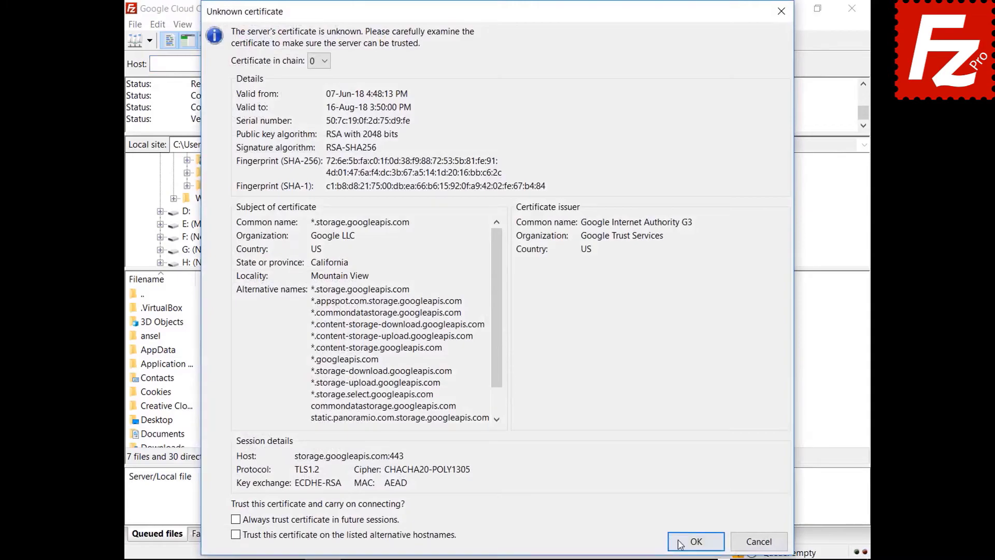
pyautogui.click(681, 542)
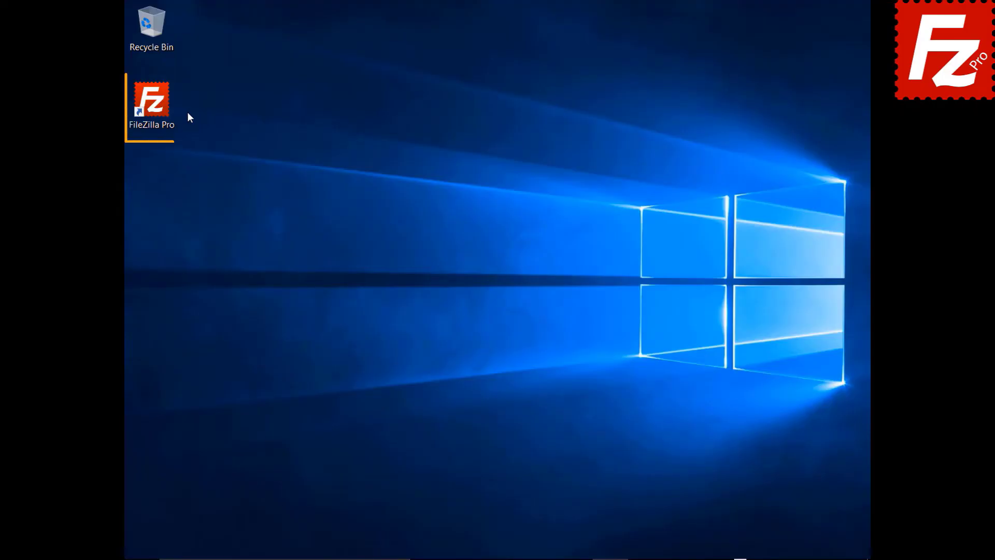
# Launch FileZilla Pro and add a new Site Manager entry named 'Dropbox'
pyautogui.doubleClick(157, 107)
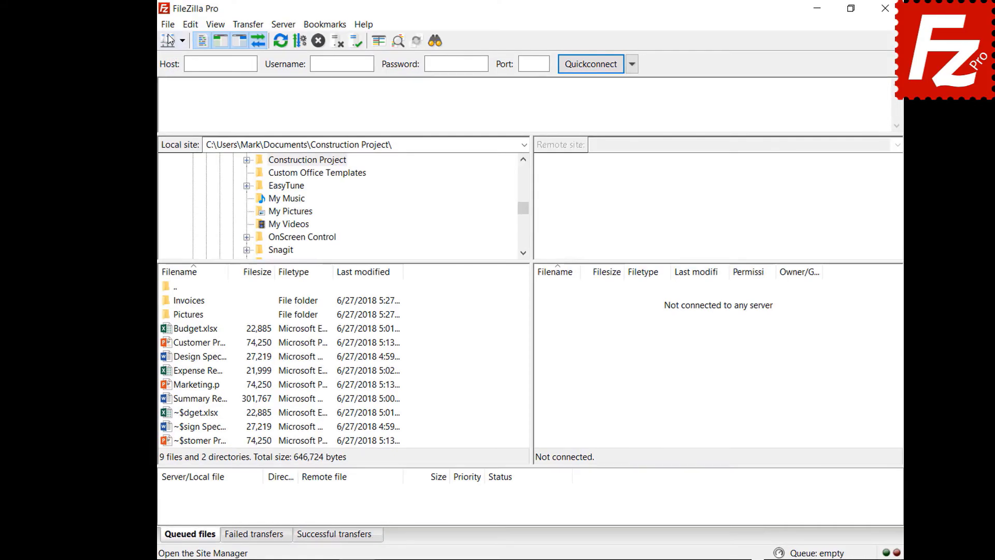
pyautogui.click(140, 24)
pyautogui.click(155, 45)
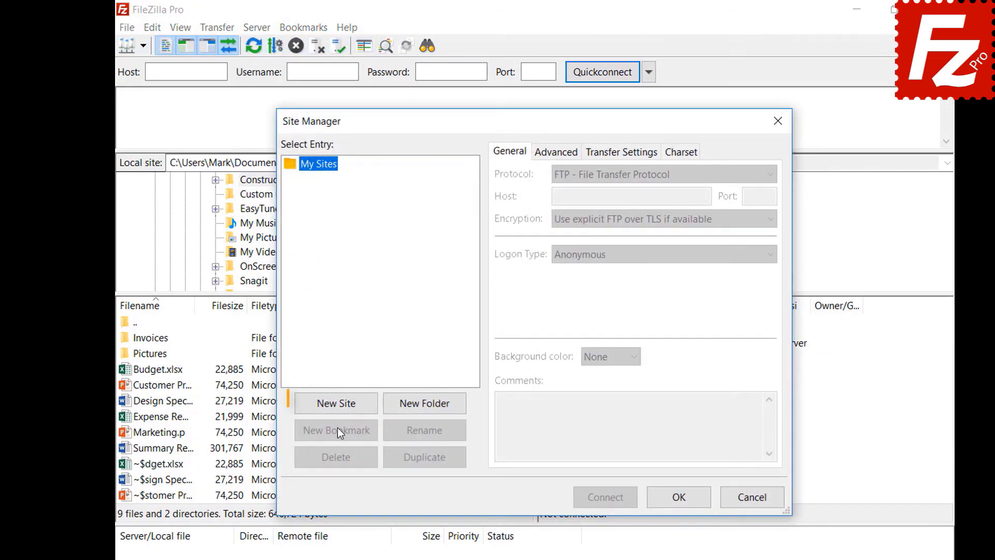
pyautogui.click(337, 407)
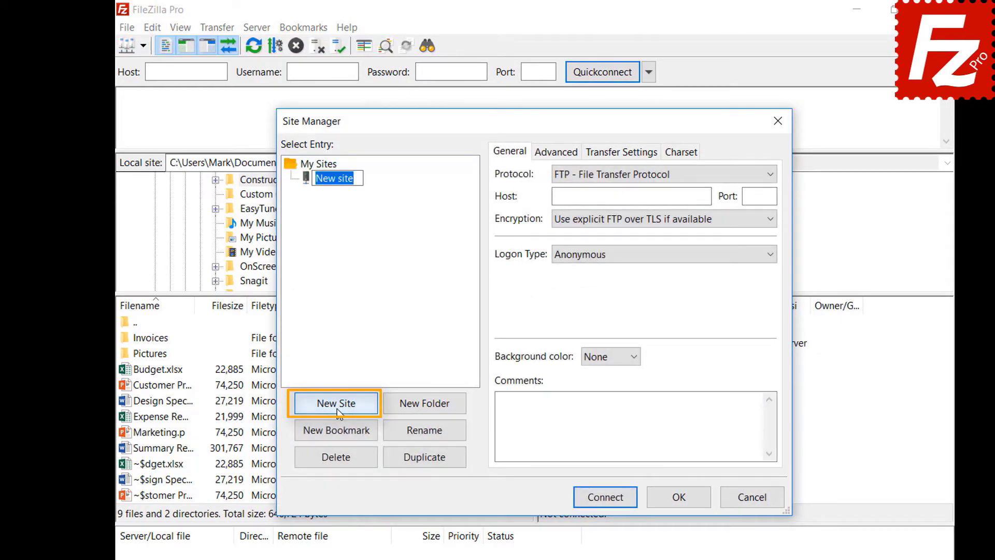
pyautogui.write('D')
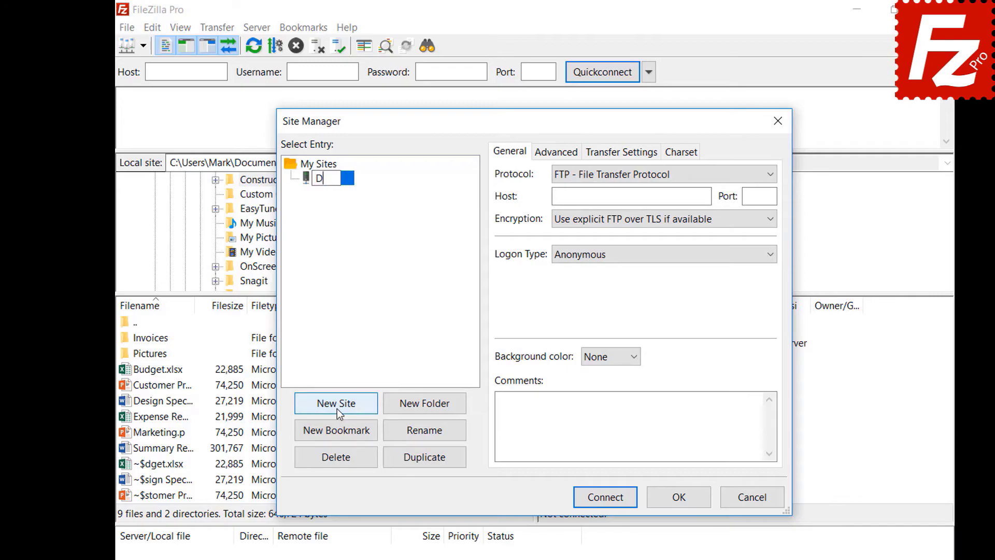
pyautogui.write('ropbox')
# Set the site's protocol to Dropbox and connect
pyautogui.click(727, 175)
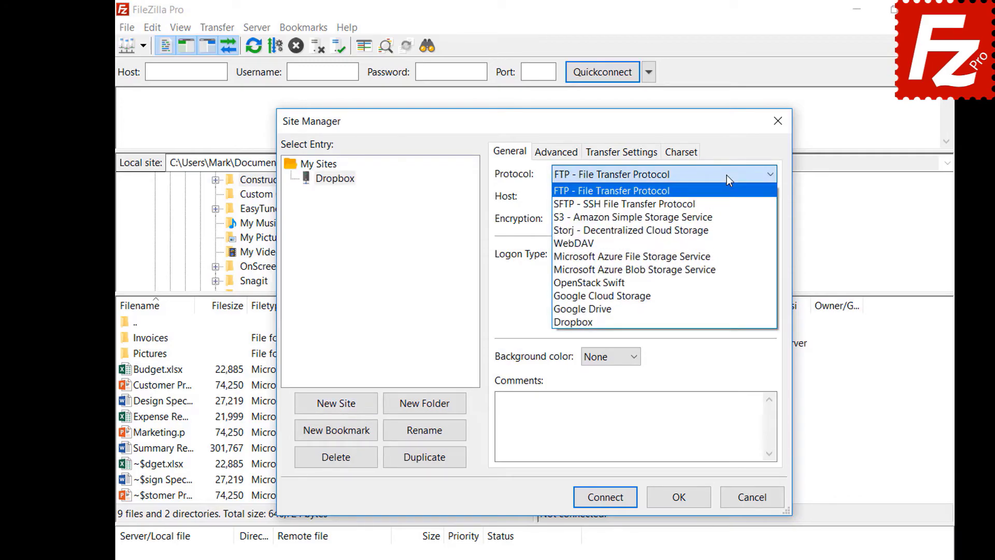
pyautogui.click(727, 321)
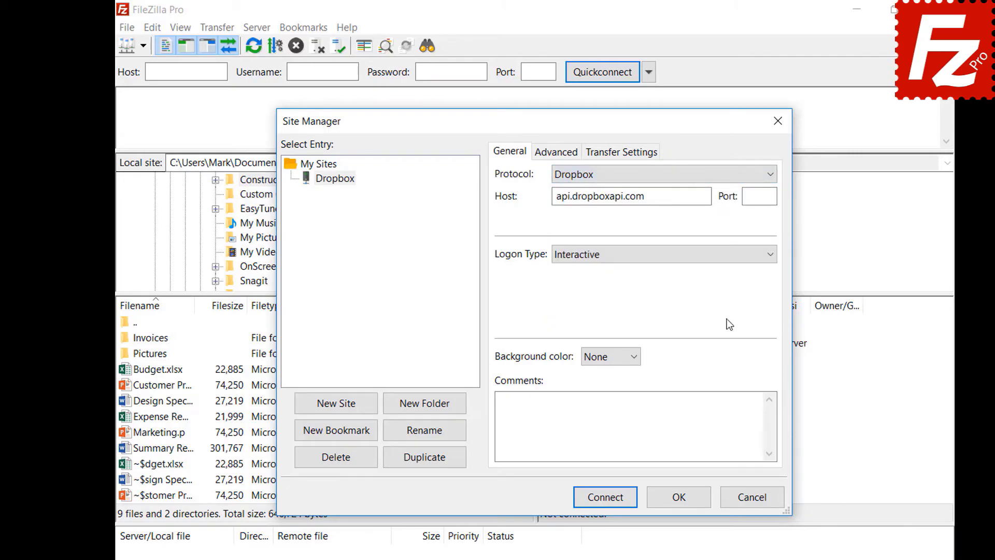
pyautogui.click(601, 497)
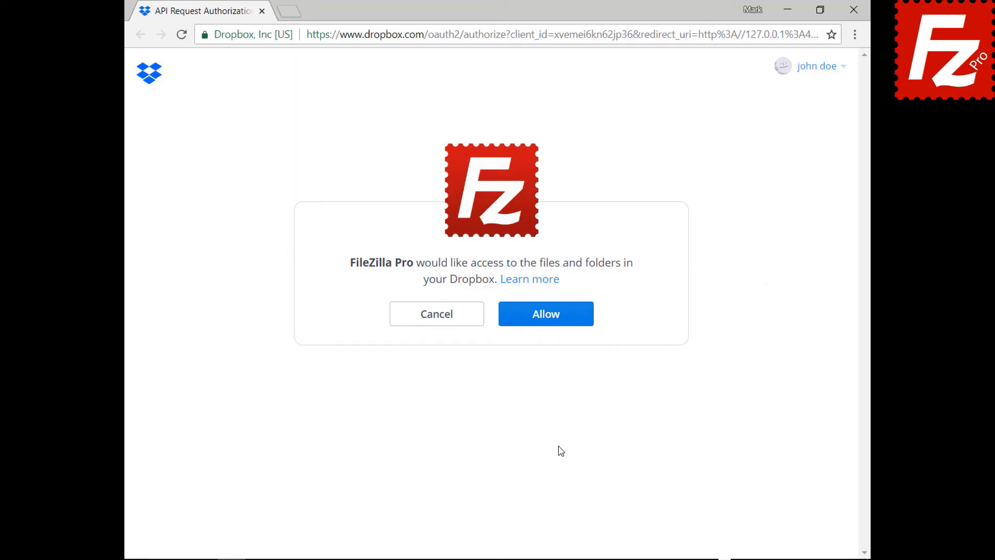
# Allow FileZilla Pro access to the Dropbox files, then relaunch FileZilla Pro
pyautogui.click(553, 320)
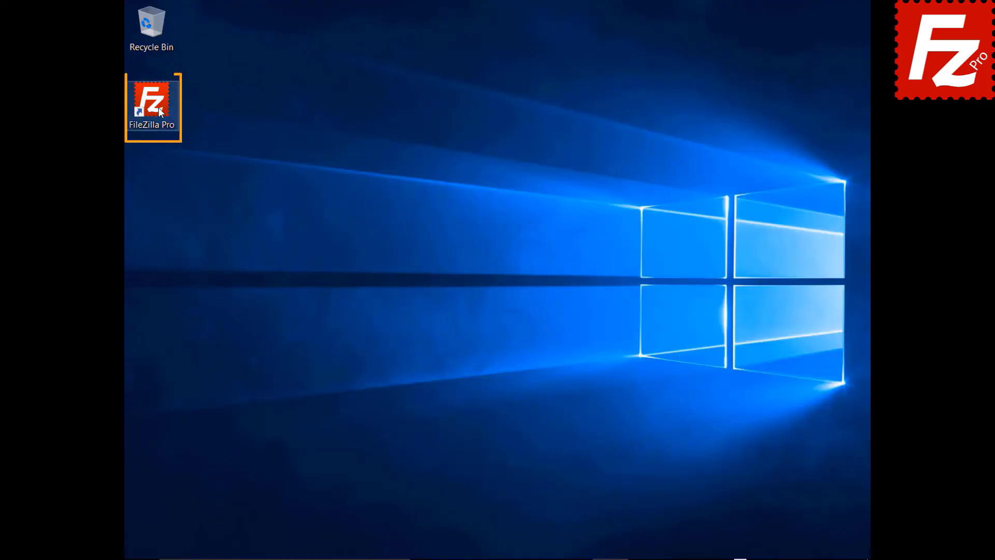
pyautogui.doubleClick(158, 108)
# Add a Site Manager entry 'OneDrive' with the Microsoft OneDrive protocol and connect
pyautogui.click(132, 24)
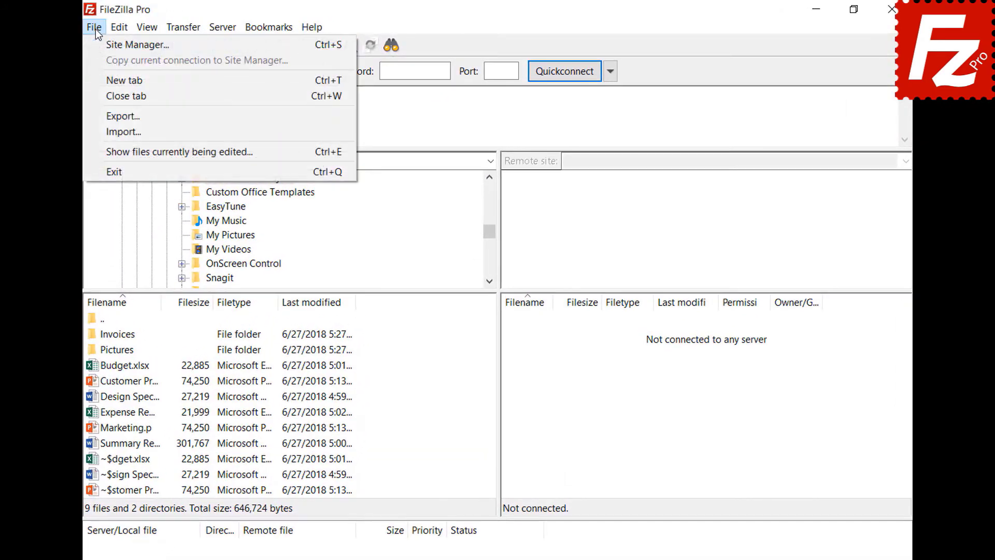
pyautogui.click(95, 43)
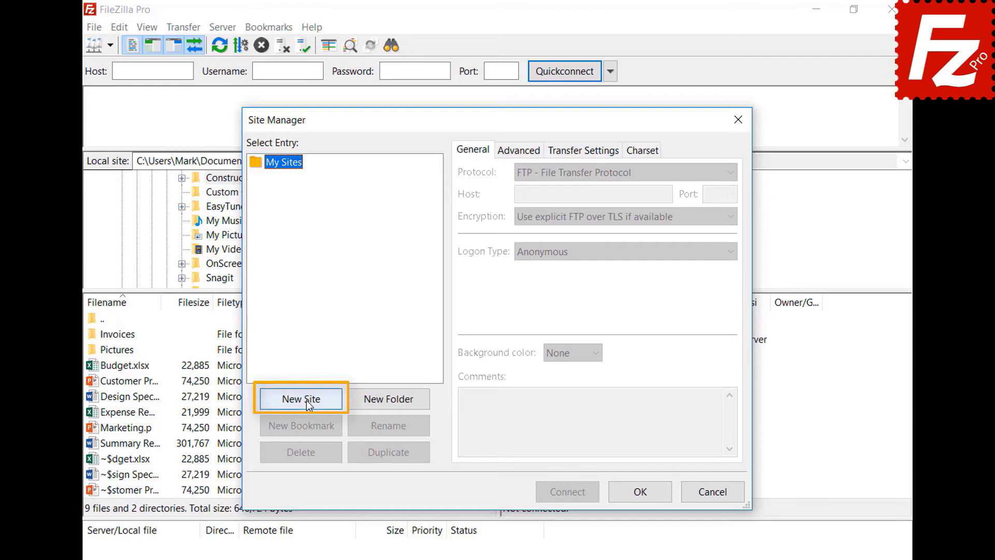
pyautogui.click(307, 402)
pyautogui.write('OneD')
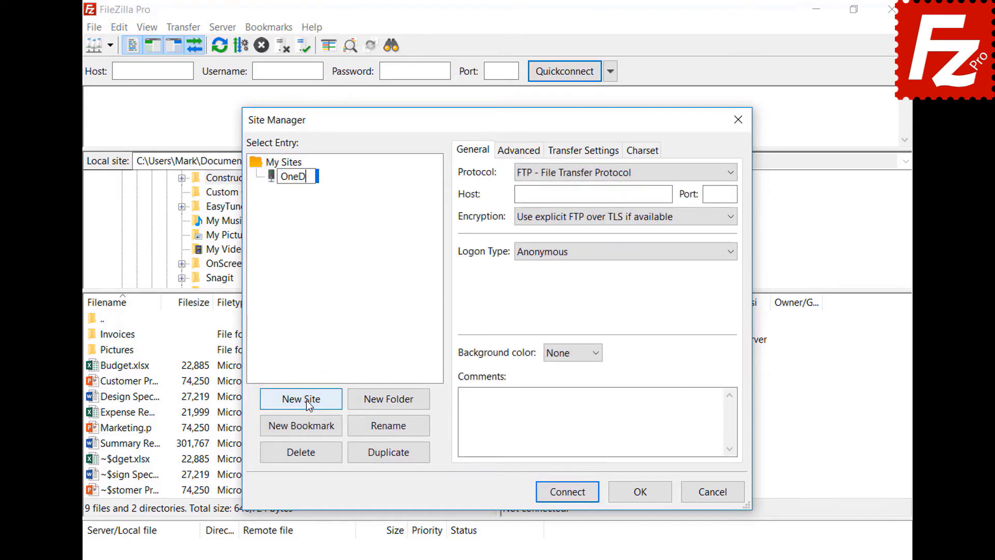
pyautogui.write('rive')
pyautogui.click(570, 172)
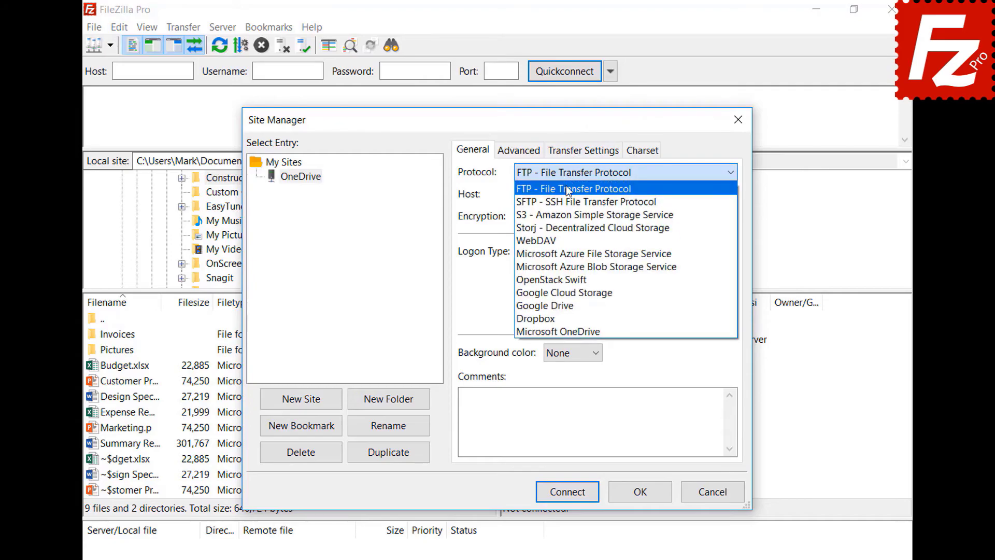
pyautogui.click(571, 331)
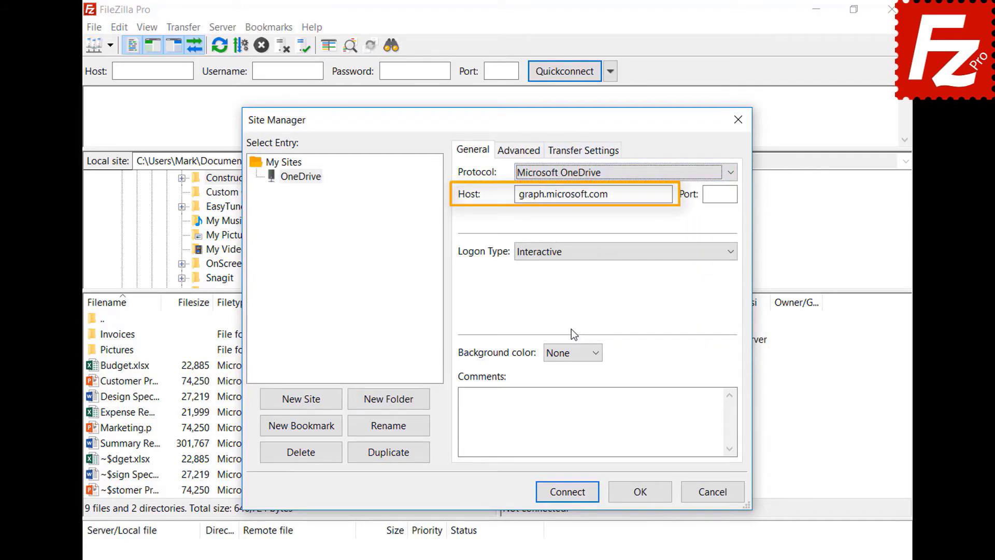
pyautogui.click(567, 492)
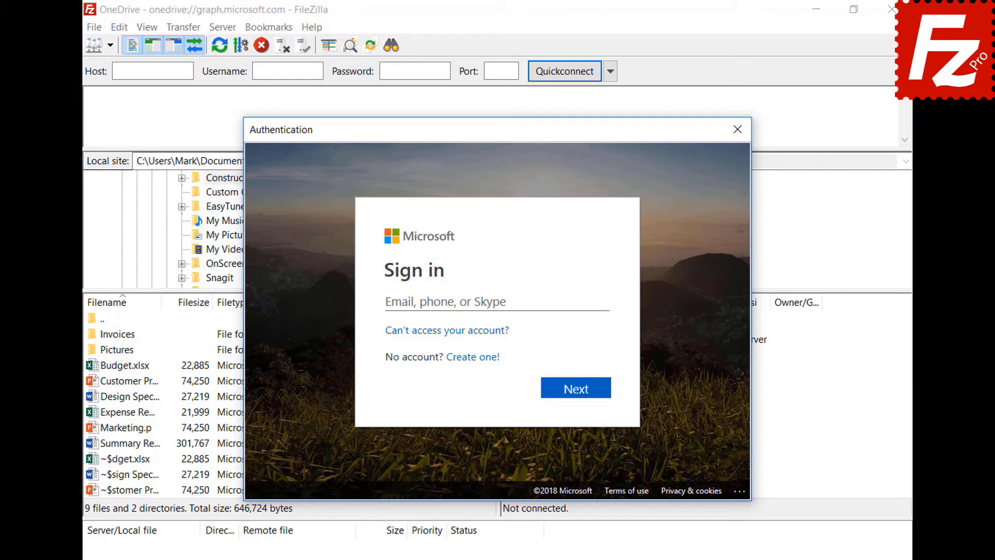
# Sign in with the Microsoft account e-mail and password and grant FileZilla Pro file access
pyautogui.click(556, 302)
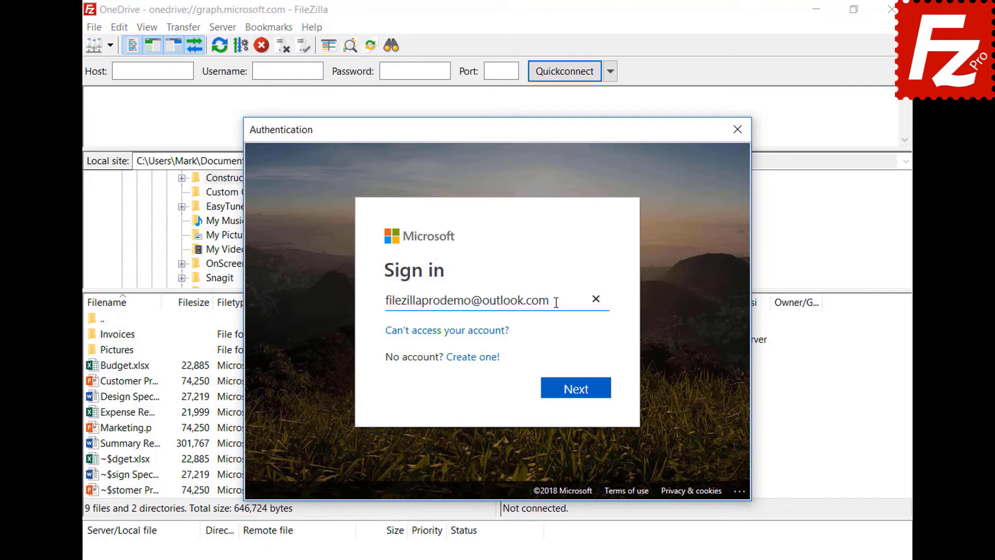
pyautogui.click(577, 400)
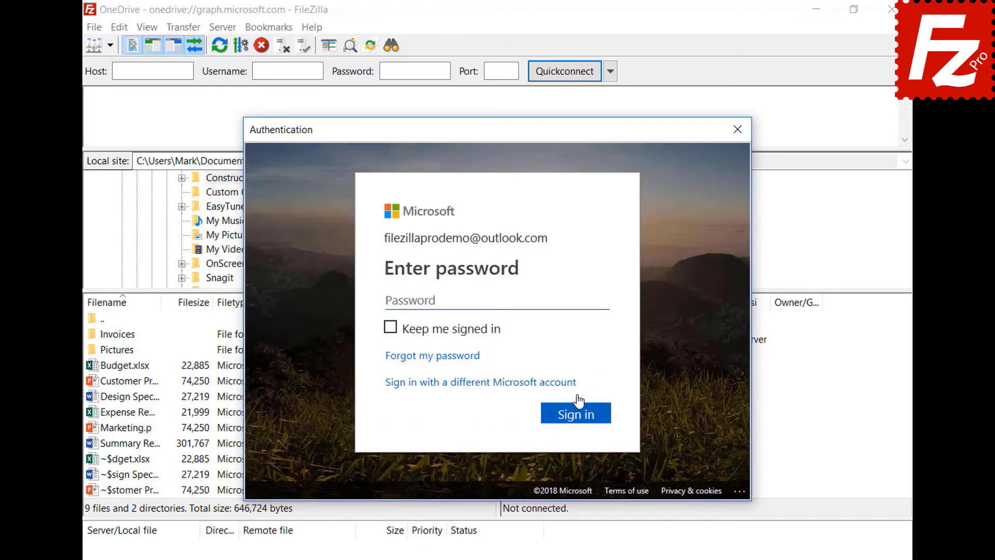
pyautogui.hotkey('ctrl', 'v')
pyautogui.click(581, 423)
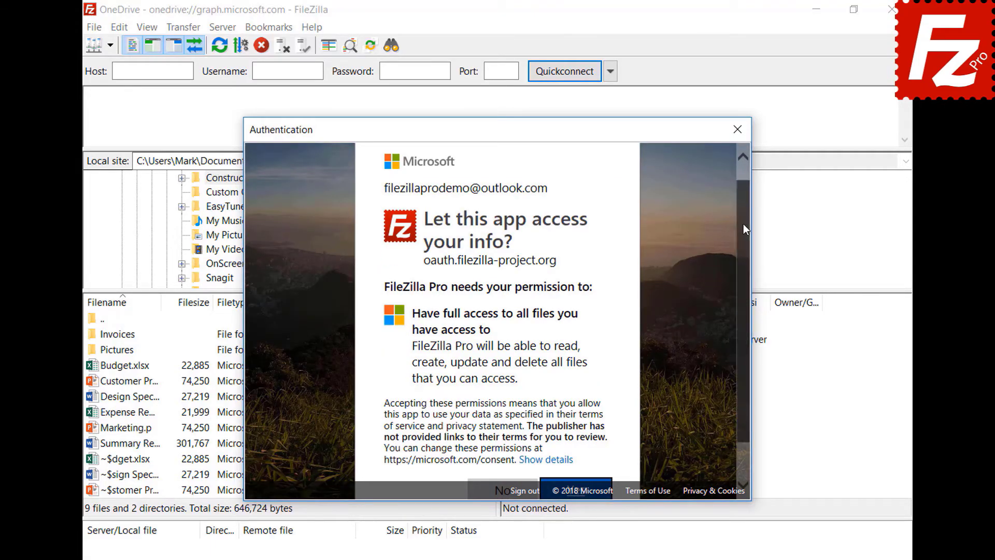
pyautogui.scroll(-2, 743, 224)
pyautogui.click(579, 445)
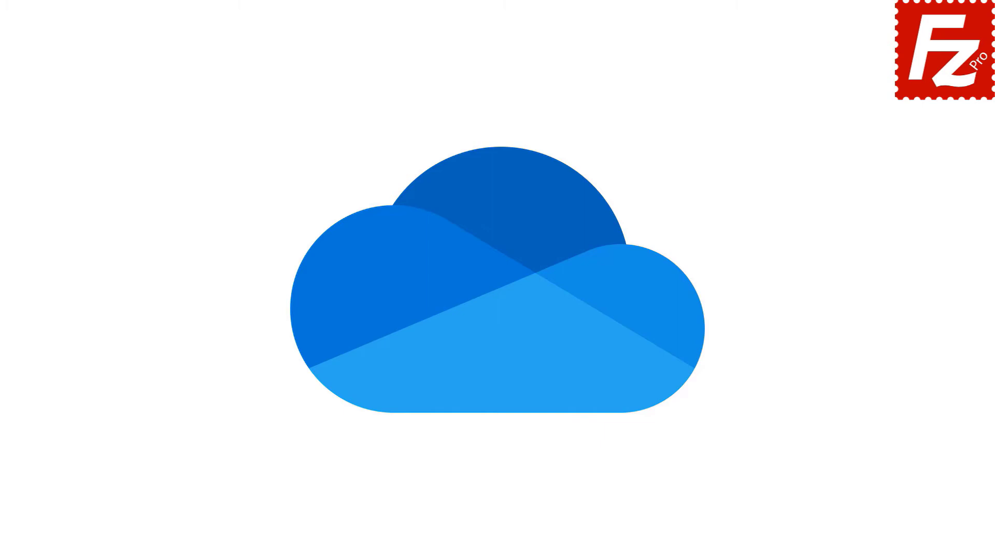
# Add a site named OneDrive using Microsoft OneDrive, then relaunch FileZilla Pro and list saved sites
pyautogui.click(114, 143)
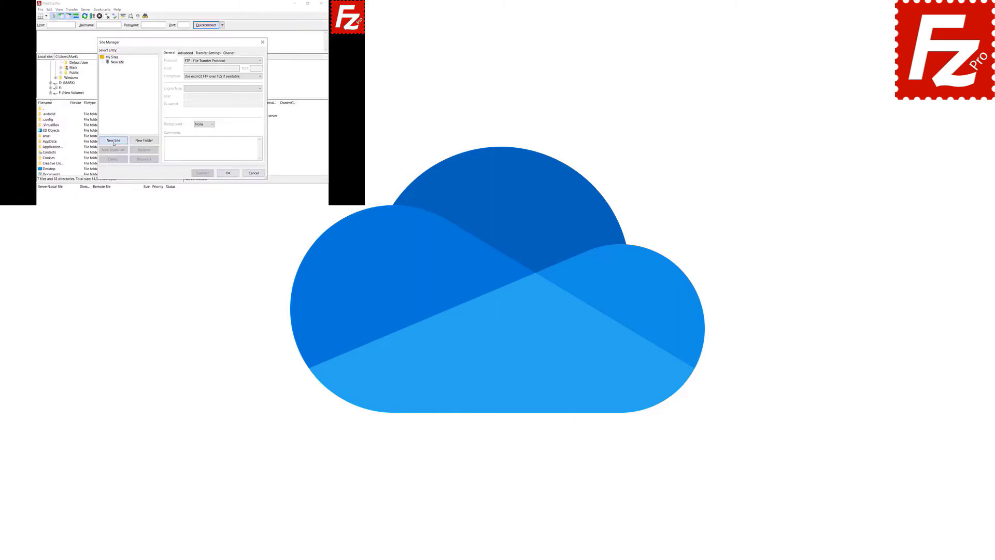
pyautogui.write('OneDrive')
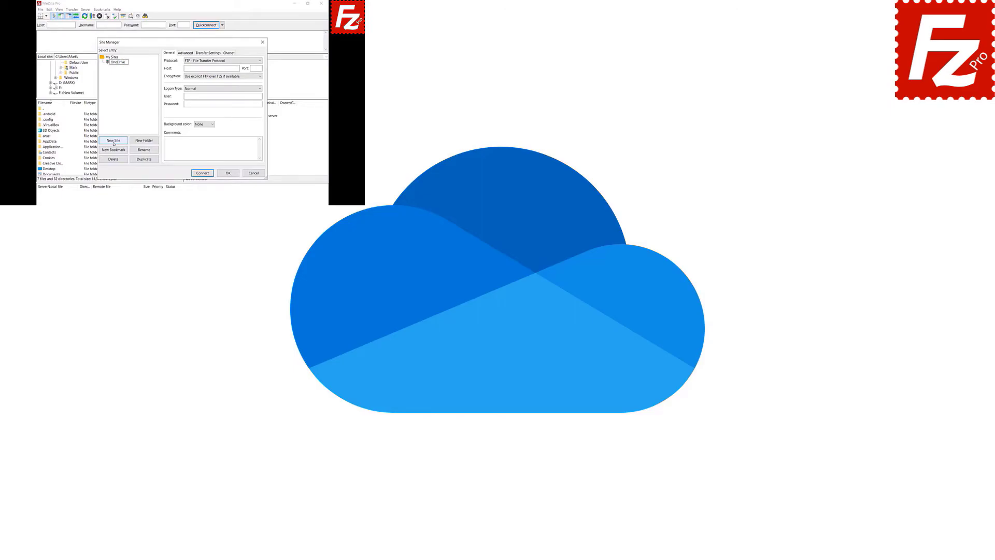
pyautogui.click(228, 61)
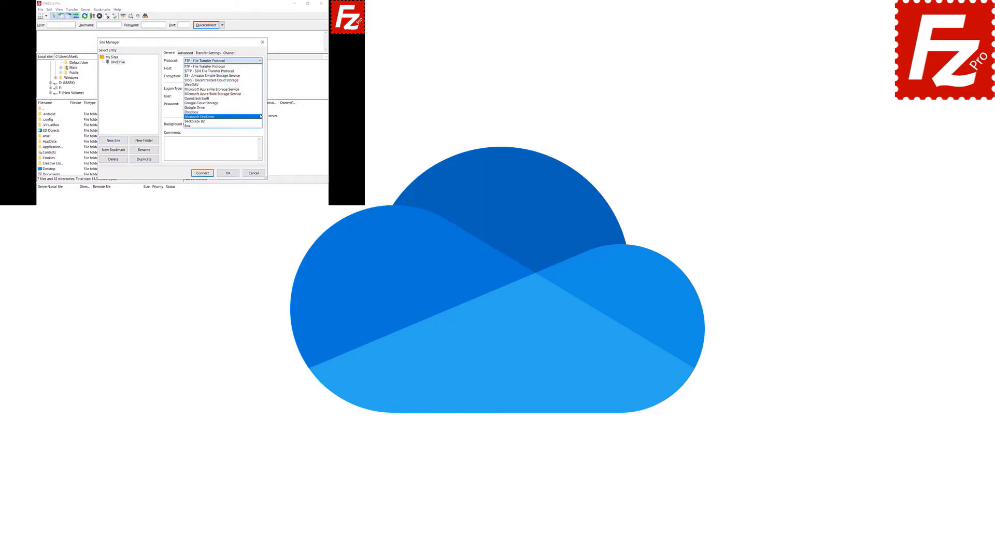
pyautogui.click(261, 117)
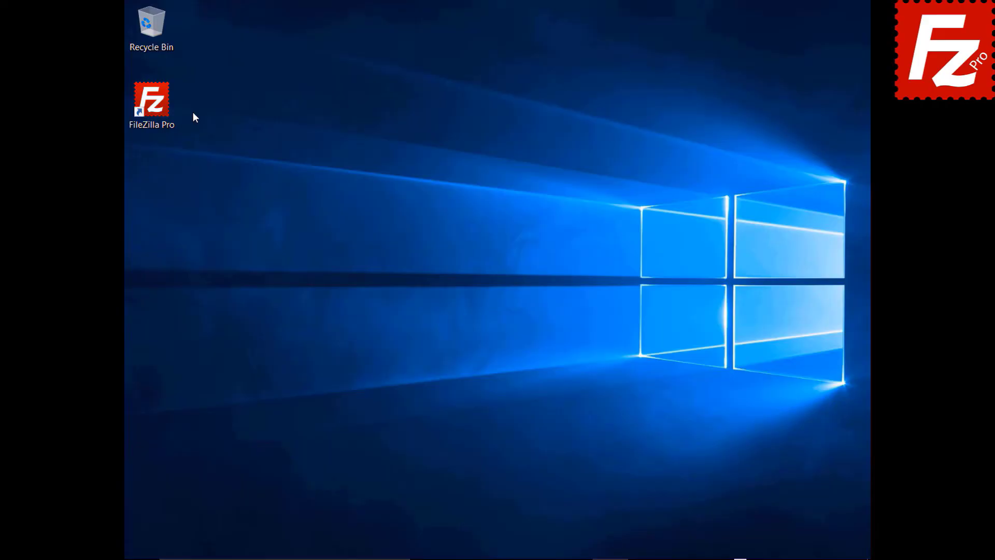
pyautogui.doubleClick(153, 103)
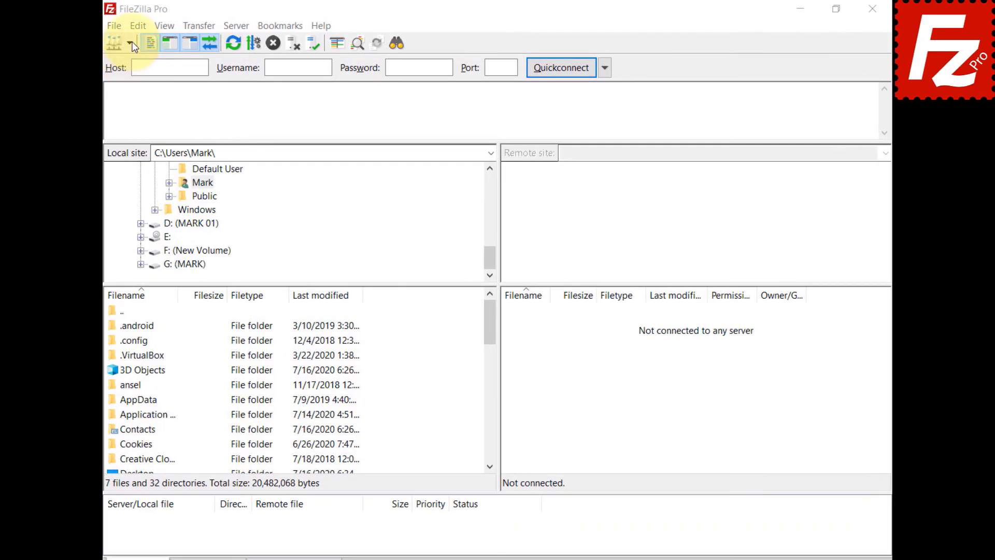
pyautogui.click(130, 44)
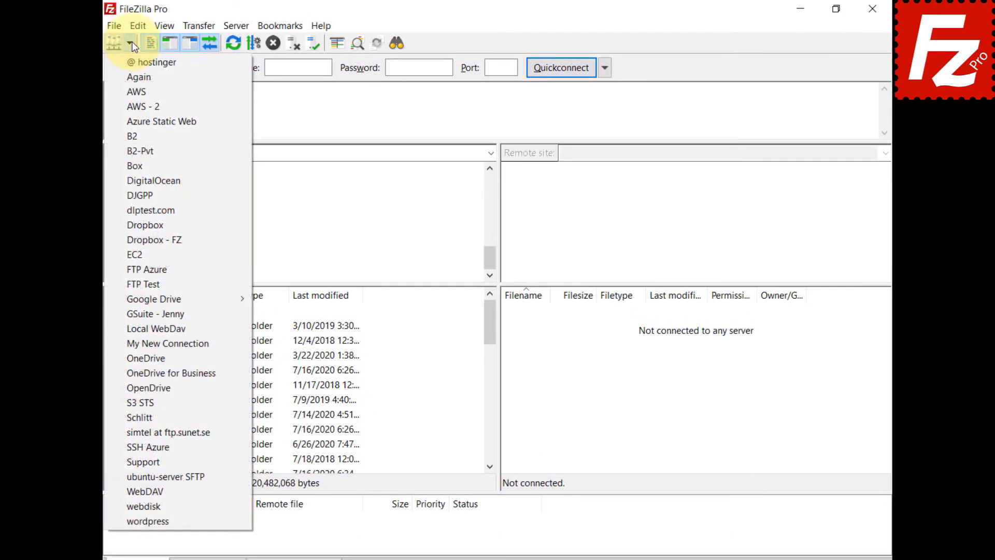
# Connect to the saved OneDrive site, sign in to Microsoft, and copy the authorization code
pyautogui.click(135, 358)
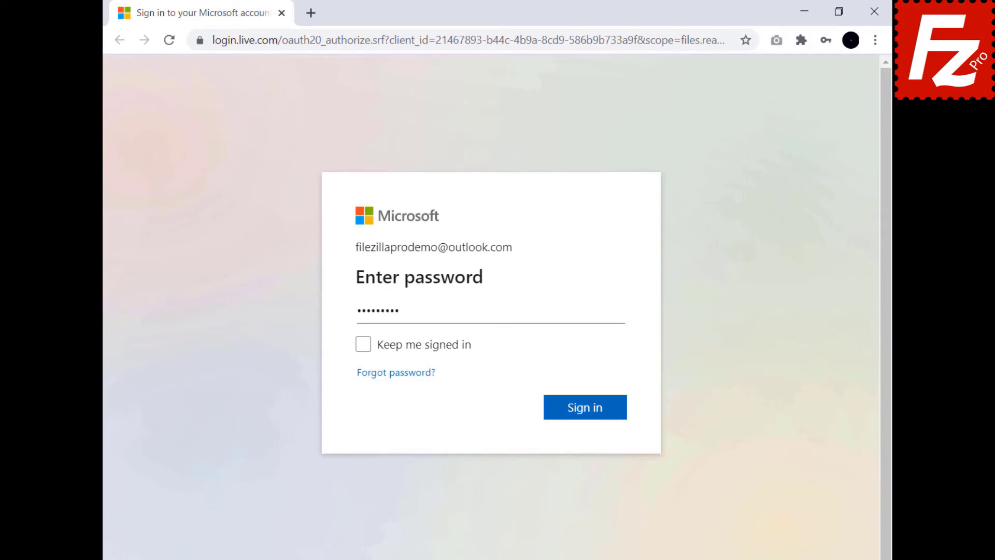
pyautogui.click(586, 409)
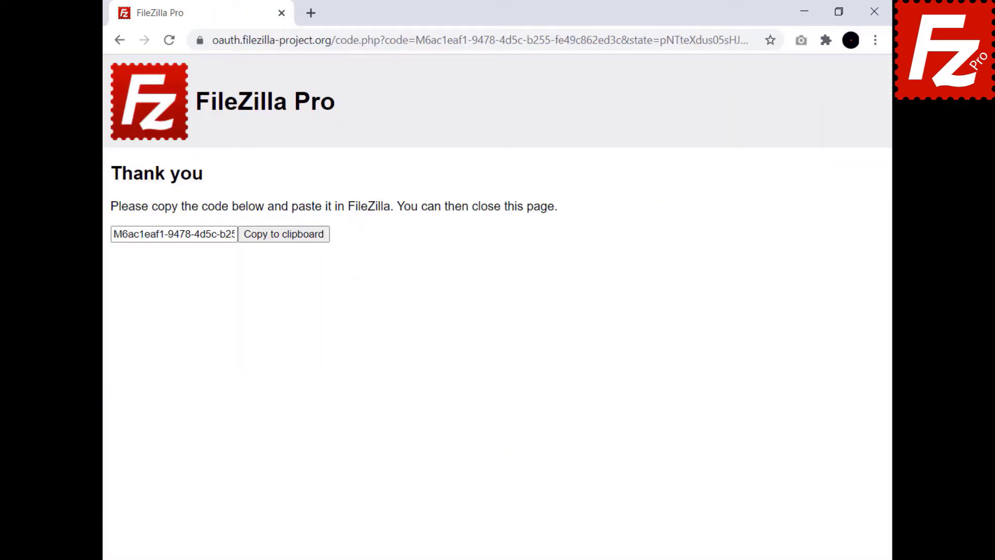
pyautogui.click(283, 240)
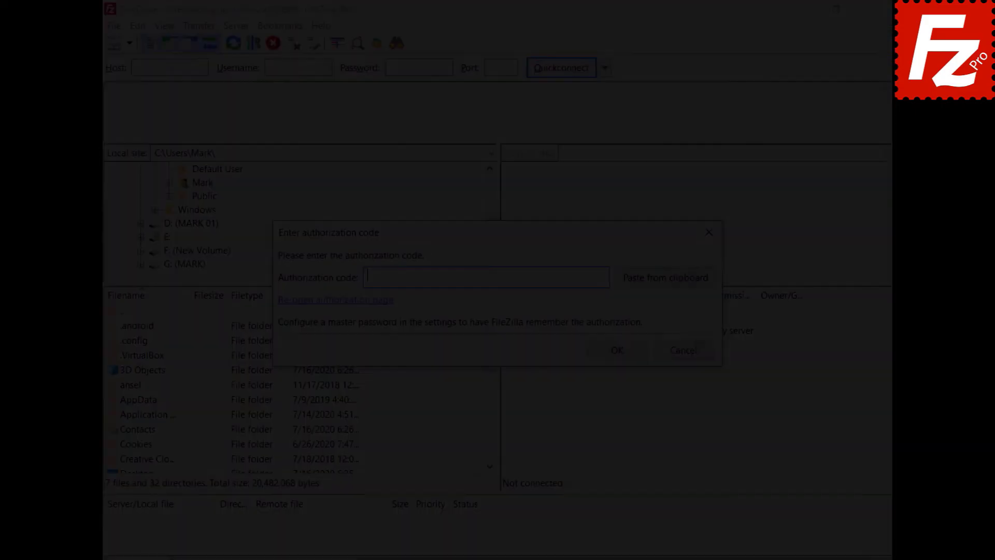
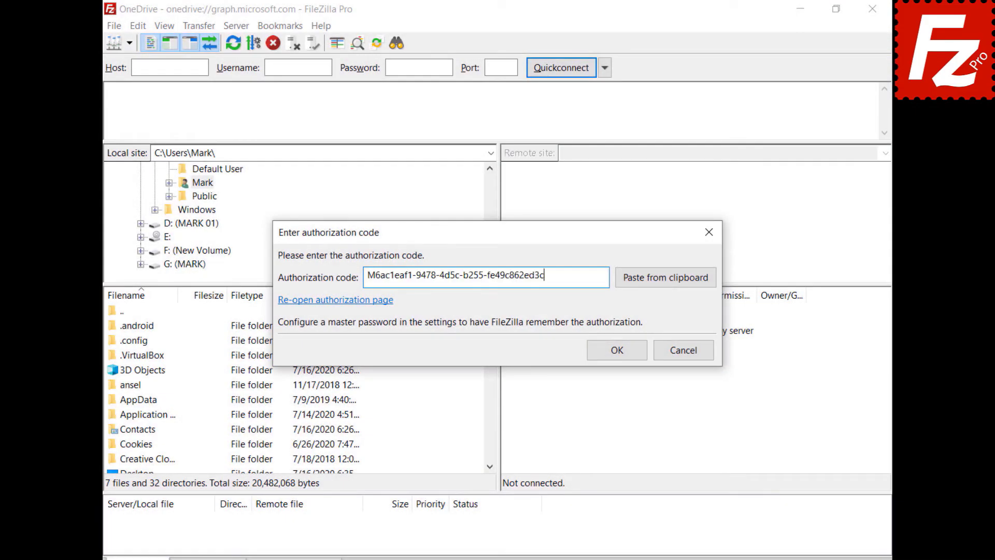
# Paste the authorization code to connect, then open Share settings for remote file Budget.xlsx
pyautogui.click(623, 350)
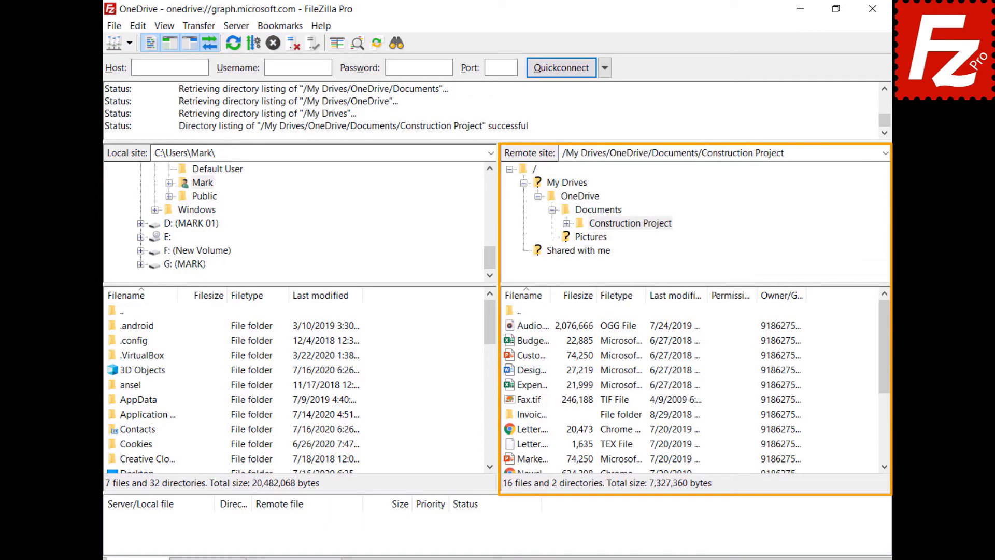
pyautogui.click(510, 342)
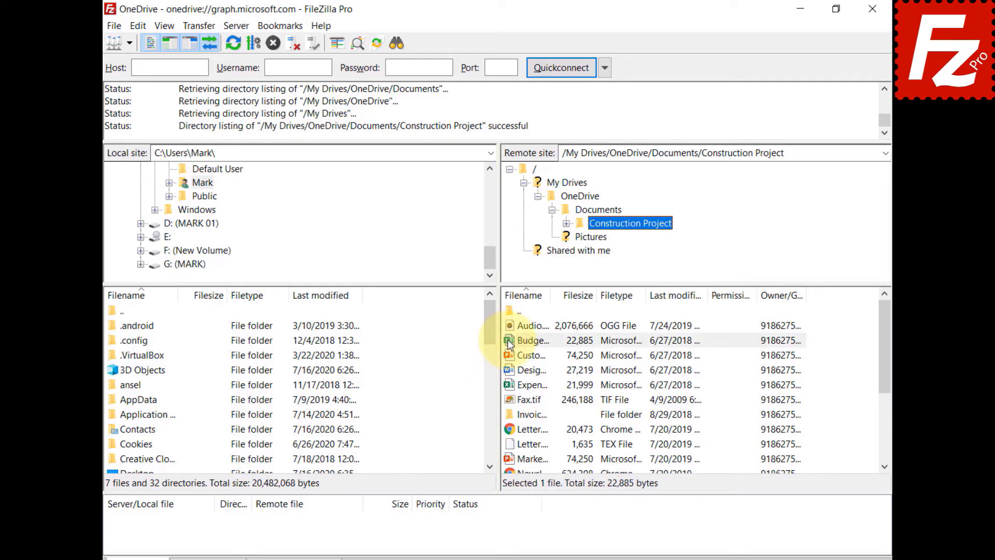
pyautogui.rightClick(509, 342)
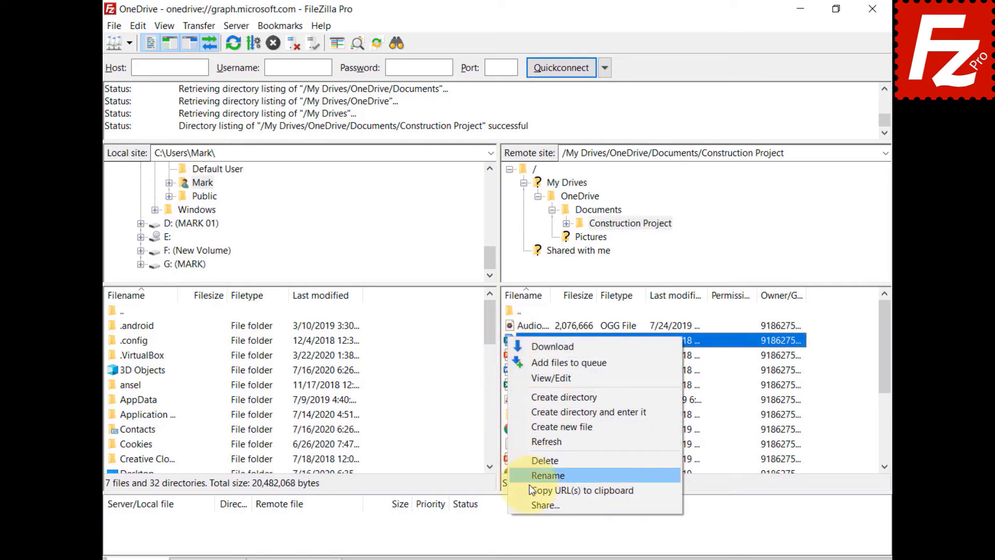
pyautogui.click(533, 501)
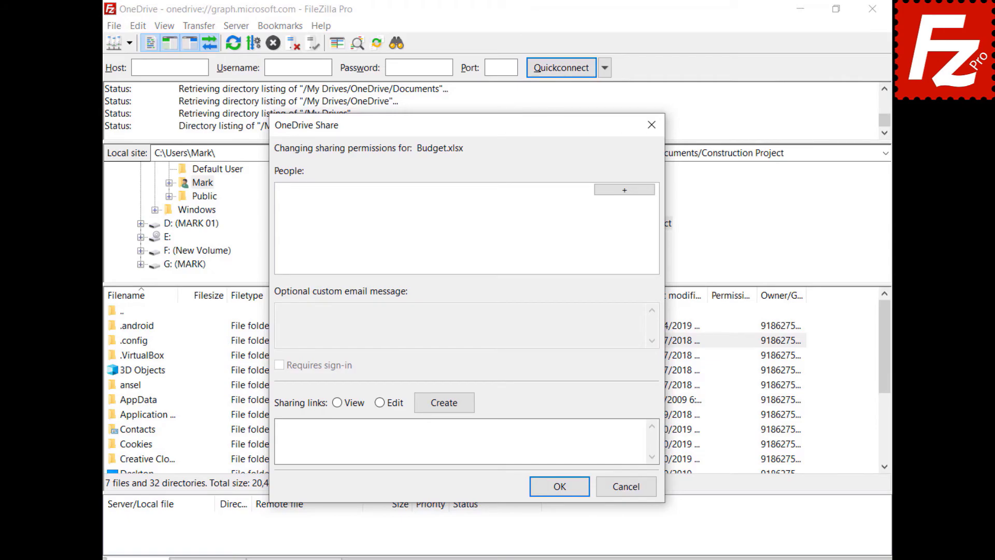
# Add an editing grantee with message 'Shared with Filezilla Pro' and create a view-only link
pyautogui.click(624, 192)
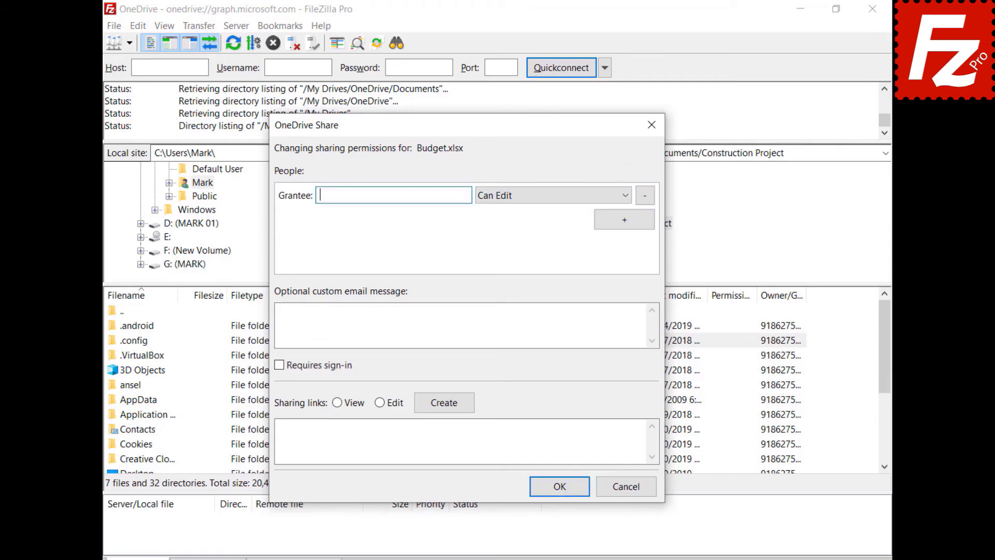
pyautogui.hotkey('ctrl', 'v')
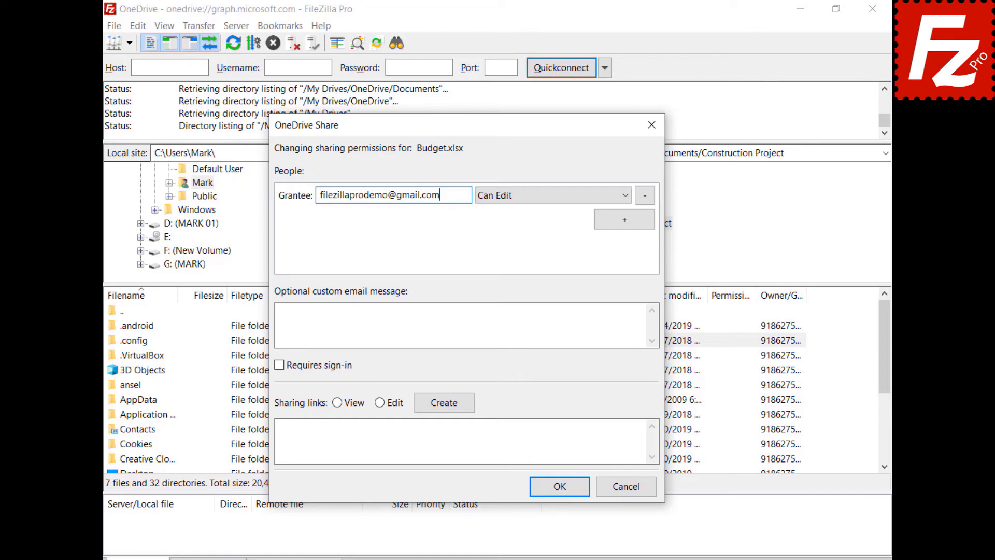
pyautogui.click(526, 203)
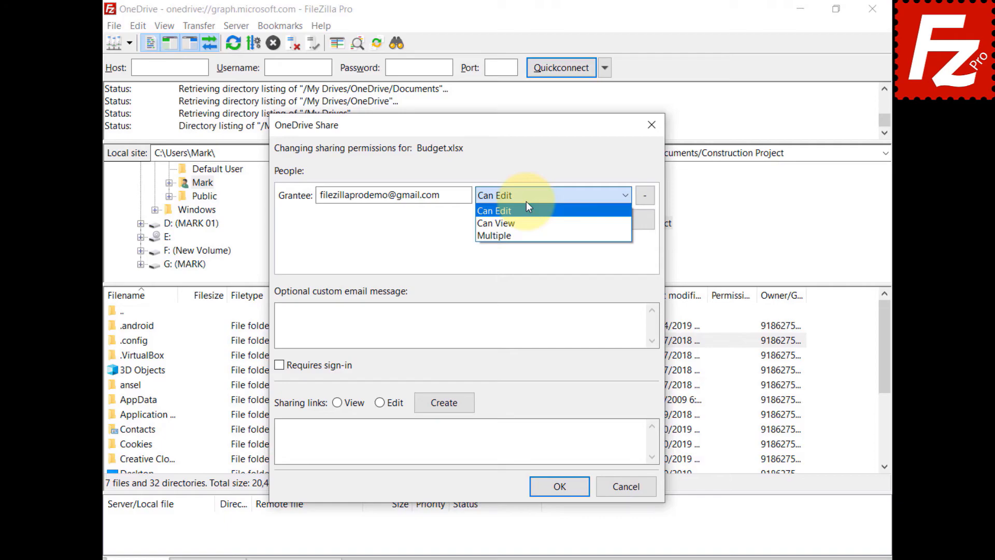
pyautogui.write('Shared with Filezi')
pyautogui.write('lla Pro')
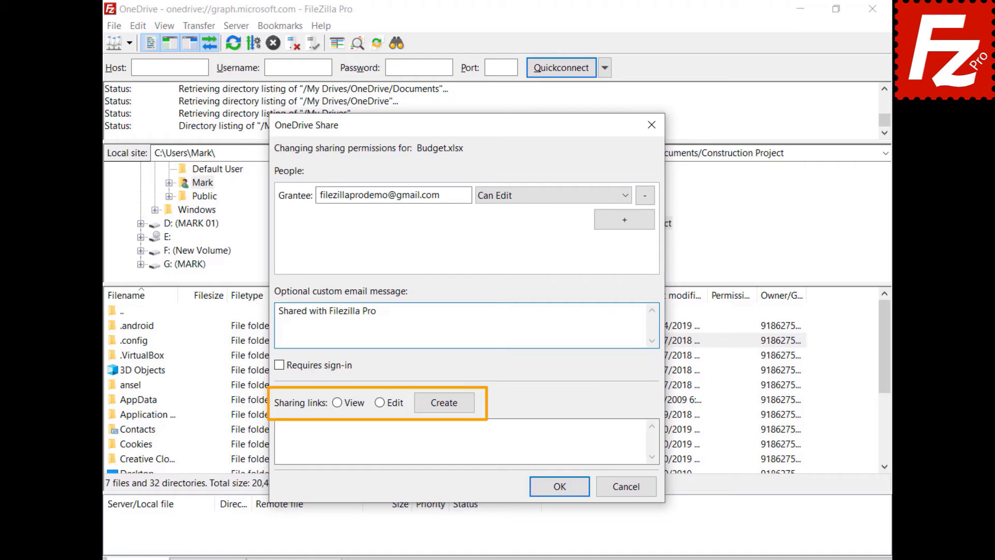
pyautogui.click(338, 403)
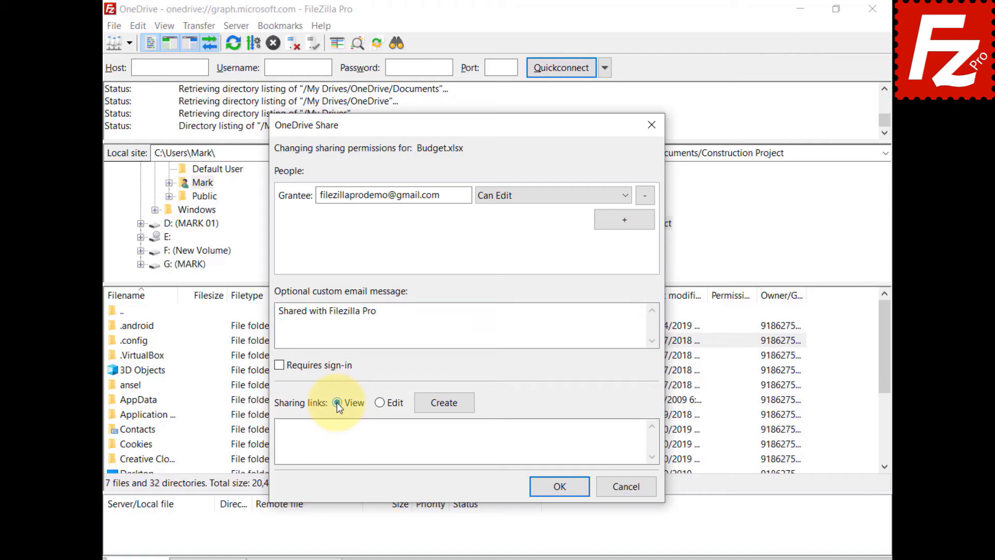
pyautogui.click(444, 403)
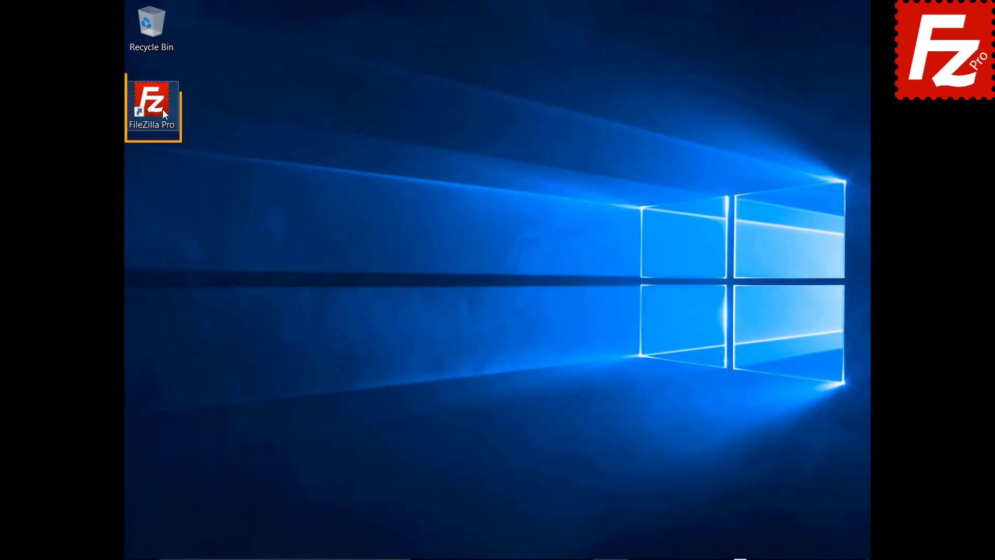
# Launch FileZilla Pro, create site 'OneDrive for Business' with Microsoft OneDrive protocol, and connect
pyautogui.doubleClick(157, 107)
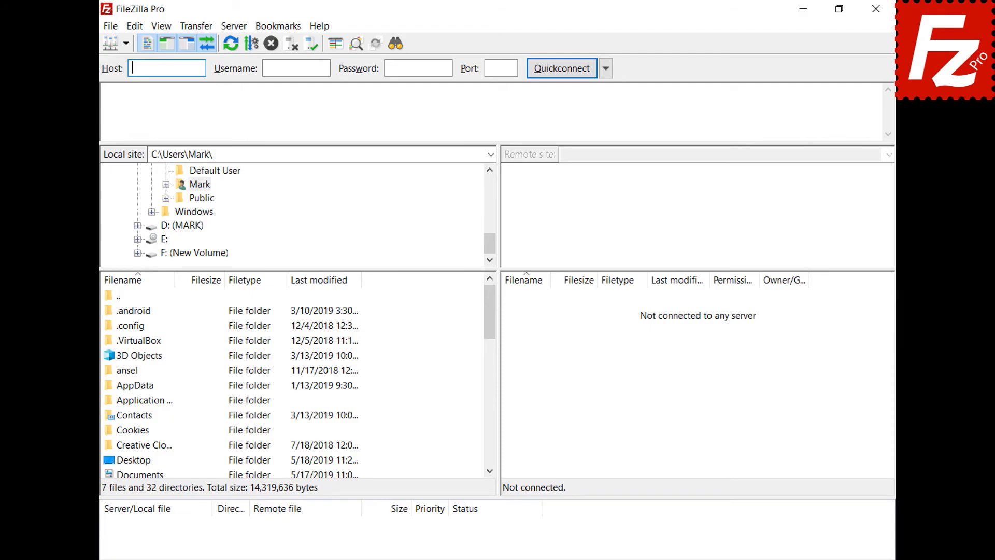
pyautogui.click(111, 27)
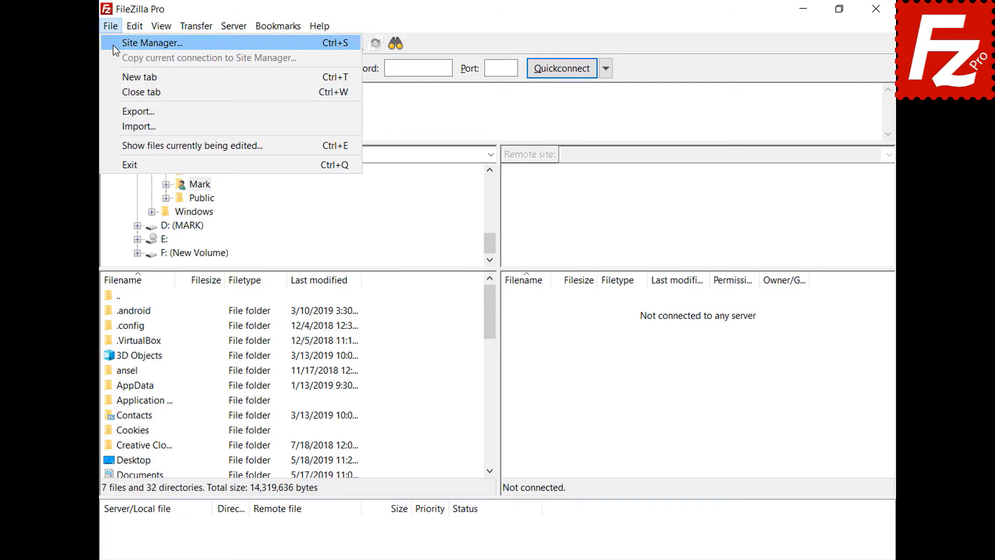
pyautogui.click(114, 44)
pyautogui.click(315, 388)
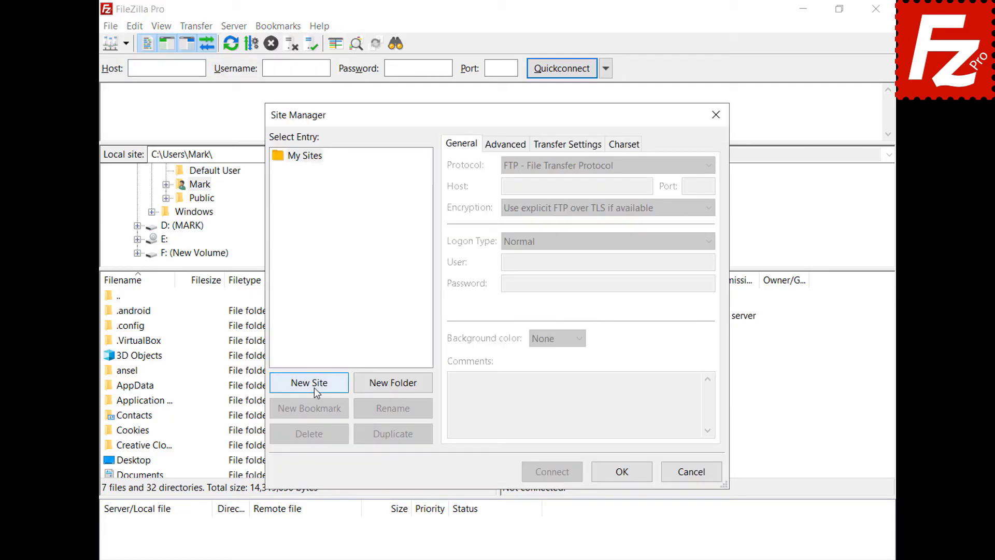
pyautogui.write('OneDrive')
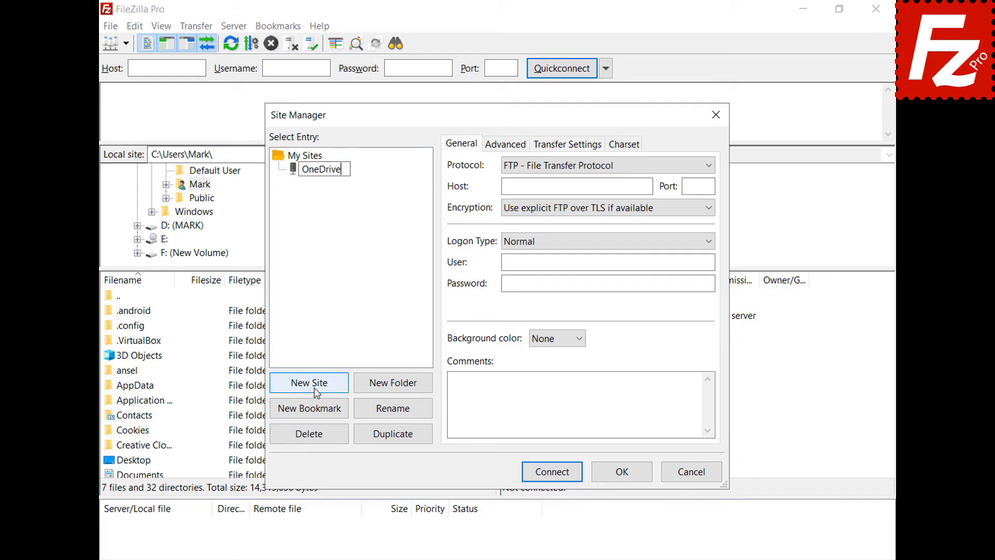
pyautogui.write(' for Business')
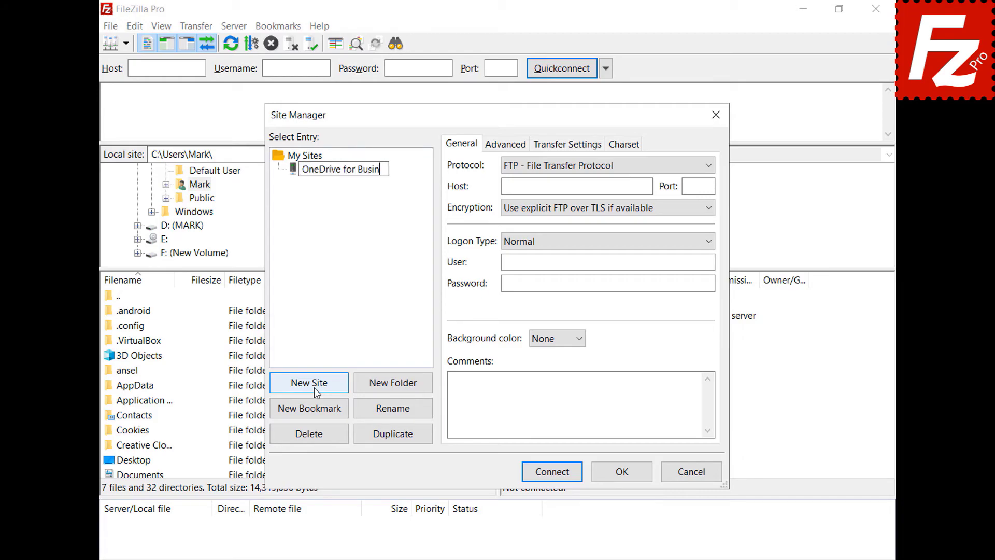
pyautogui.click(713, 166)
pyautogui.click(699, 318)
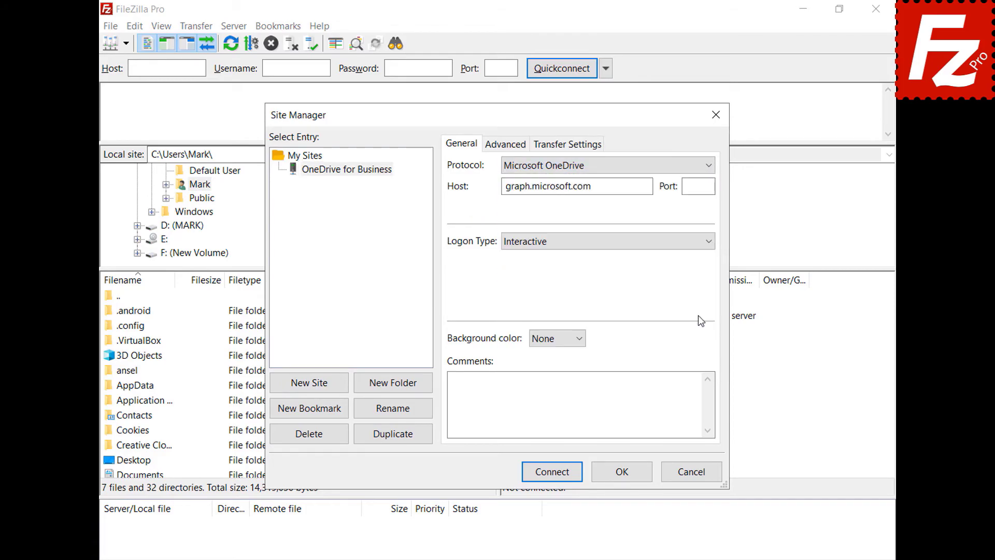
pyautogui.click(552, 472)
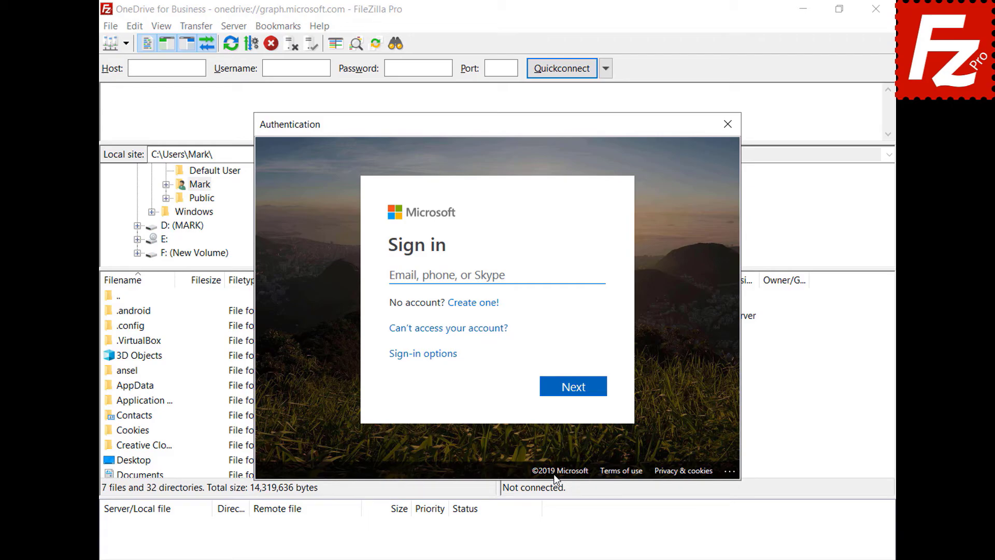
# Sign in with the account e-mail and password, consent for the organization, and accept permissions
pyautogui.click(578, 392)
pyautogui.write('•••••••••')
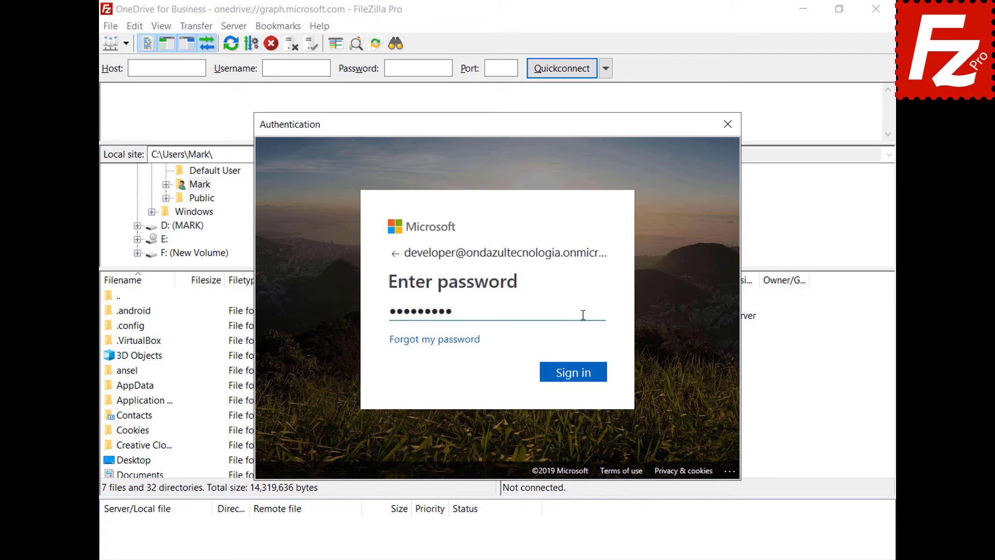
pyautogui.click(579, 378)
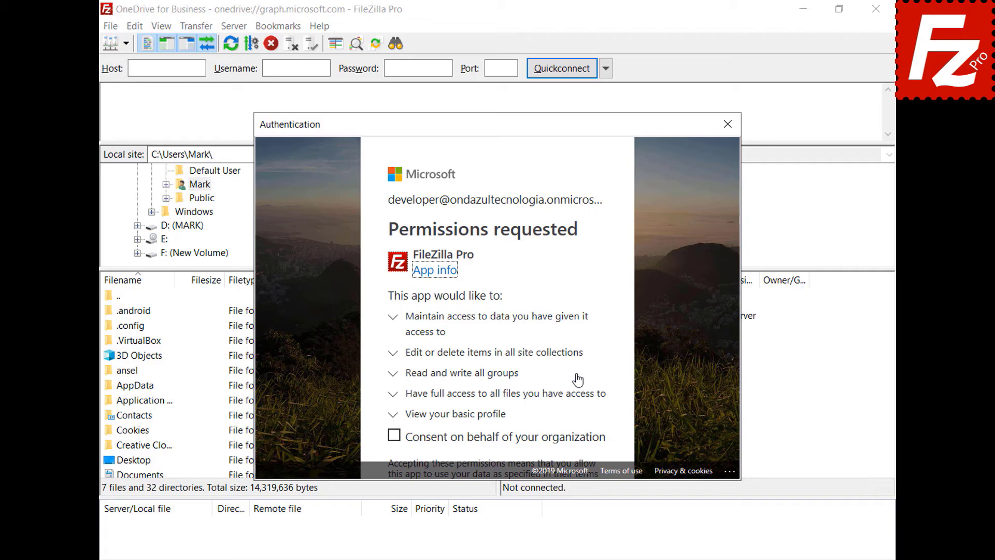
pyautogui.click(394, 435)
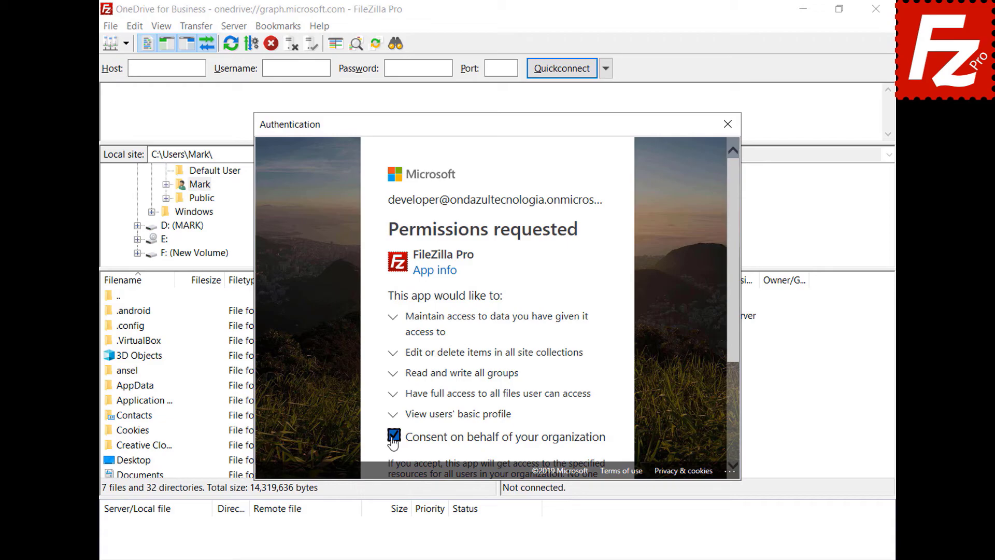
pyautogui.moveTo(733, 343); pyautogui.dragTo(731, 451)
pyautogui.click(571, 426)
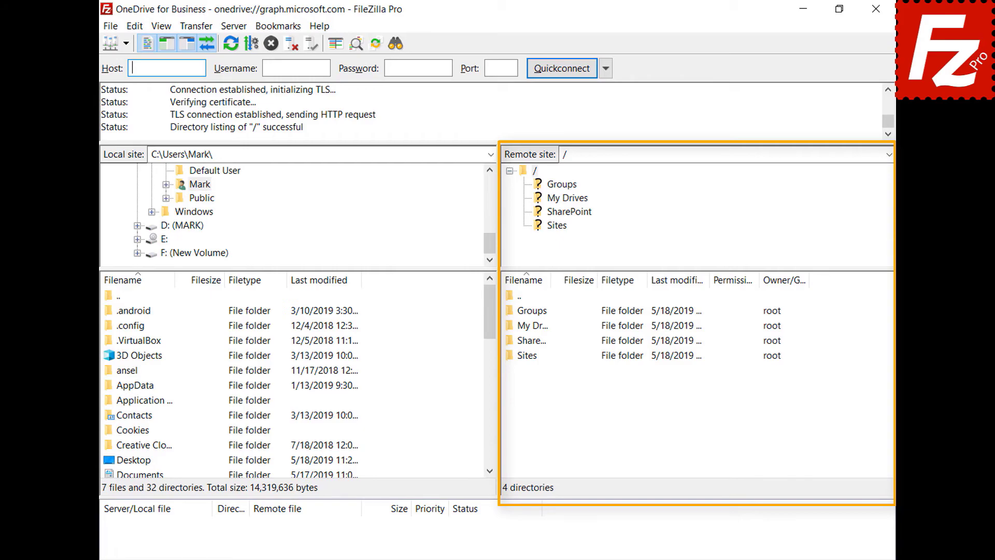
# Browse the remote list into My Drives and then into the OneDrive folder
pyautogui.doubleClick(525, 327)
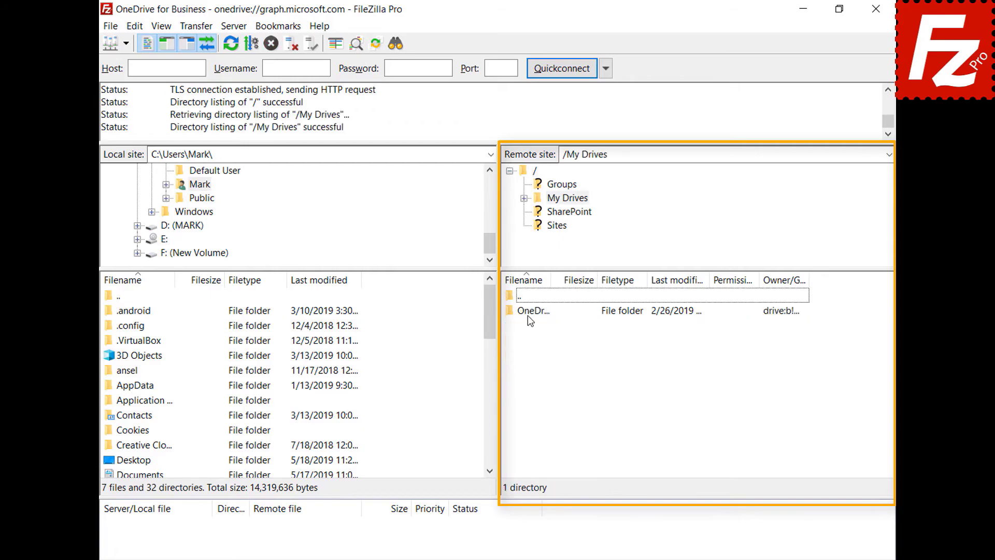
pyautogui.click(528, 313)
pyautogui.doubleClick(529, 314)
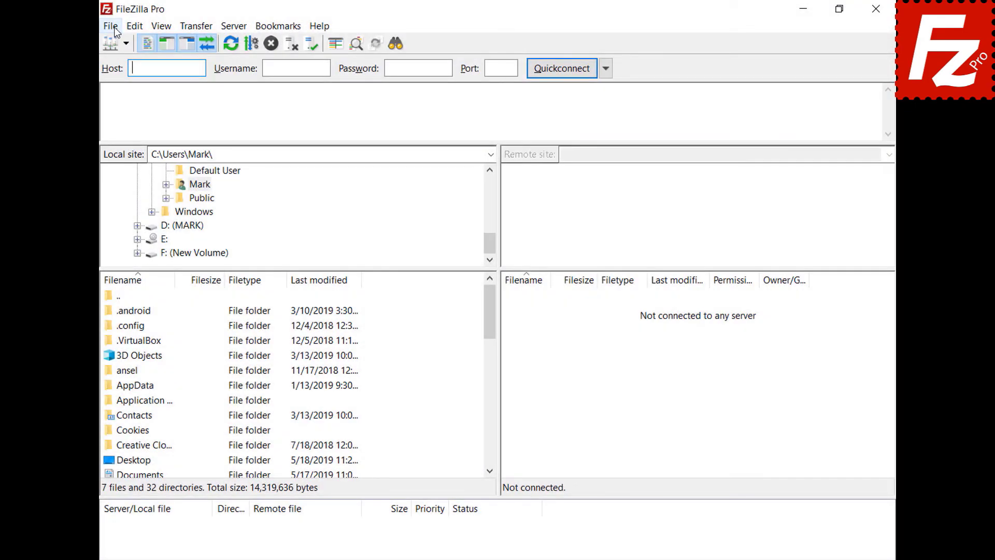
# Create a new 'OneDrive for Business' site using Microsoft OneDrive and connect to it
pyautogui.click(111, 26)
pyautogui.click(117, 41)
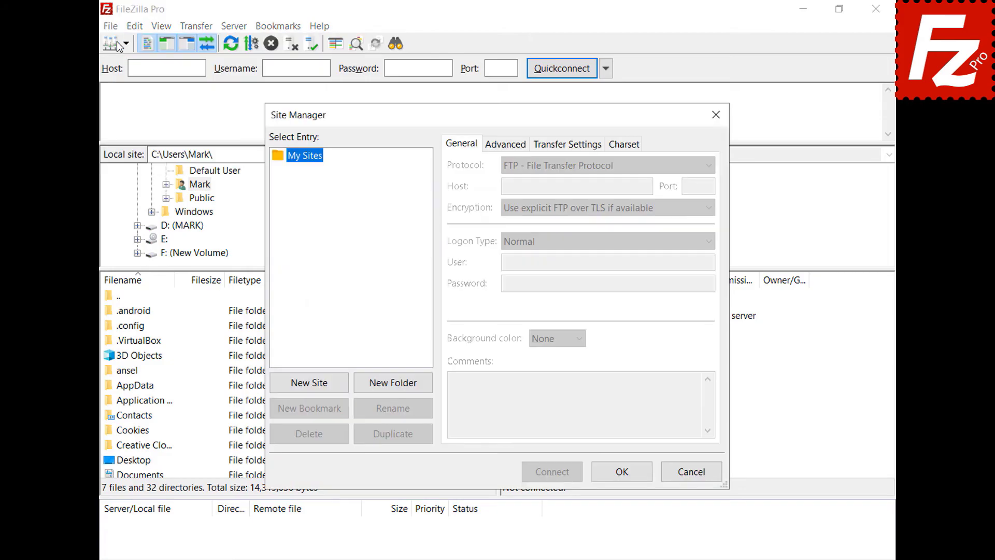
pyautogui.click(309, 384)
pyautogui.write('One')
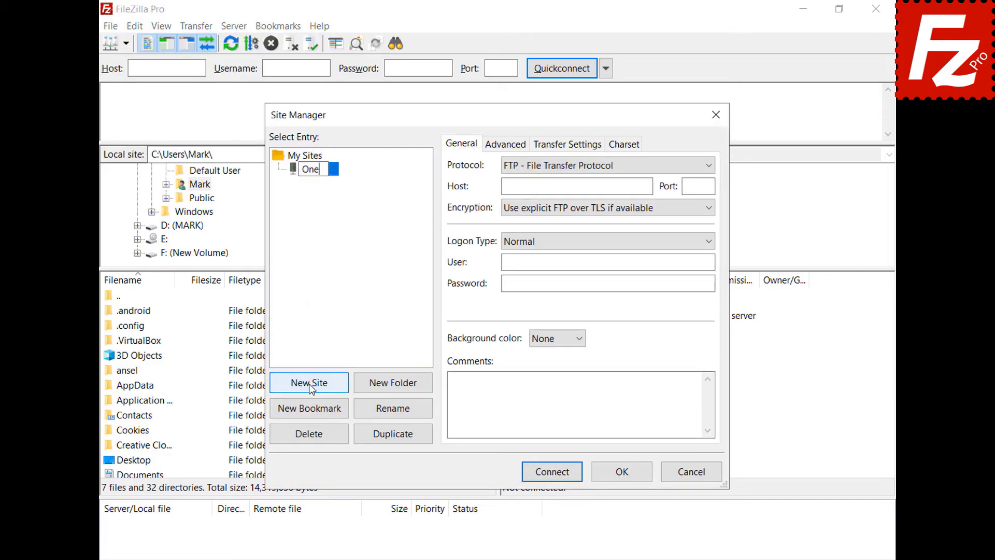
pyautogui.write('Drive for Business')
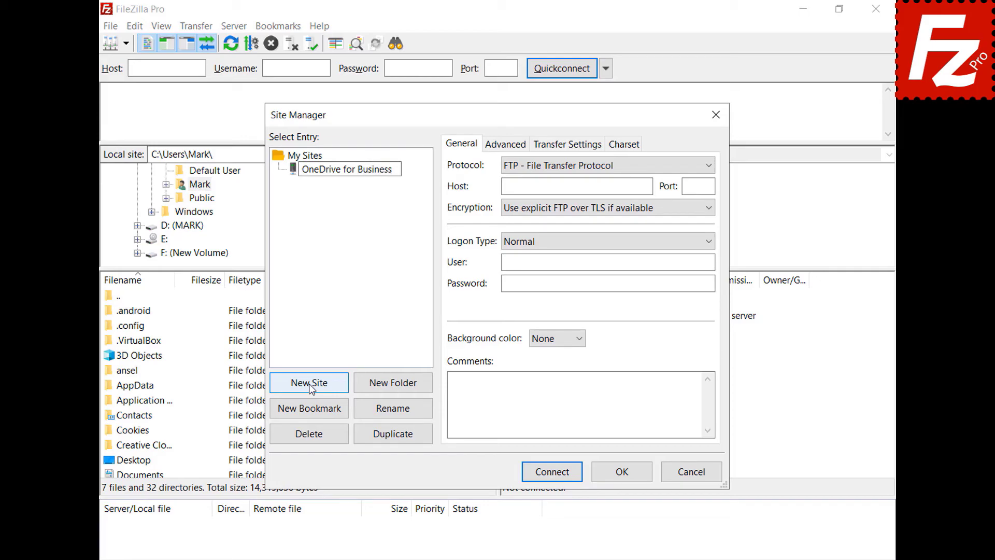
pyautogui.press('Return')
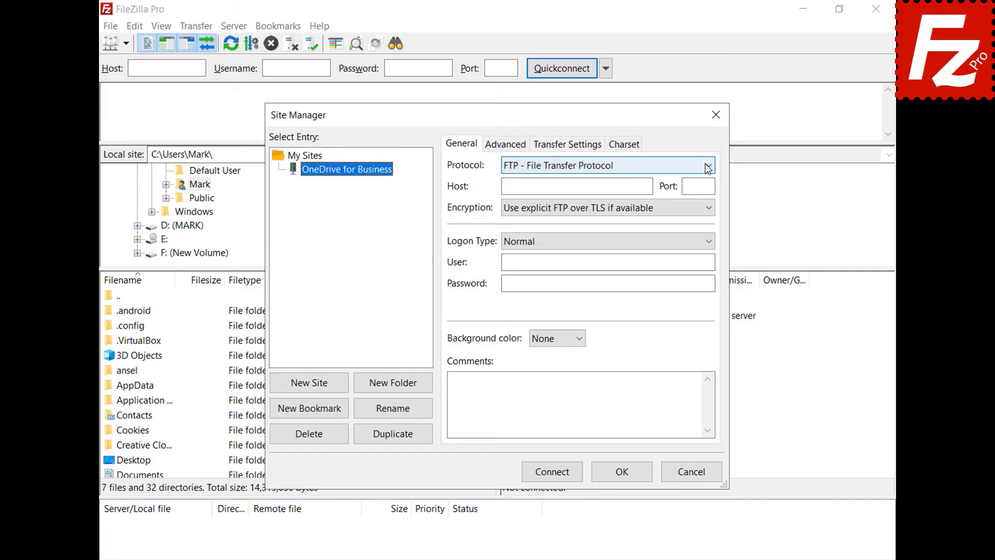
pyautogui.click(708, 166)
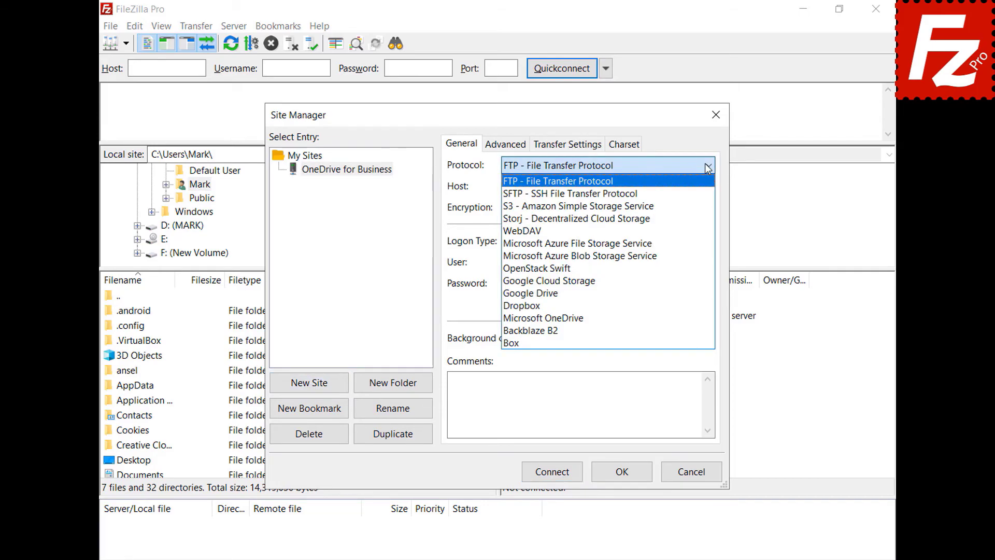
pyautogui.click(688, 318)
pyautogui.click(552, 477)
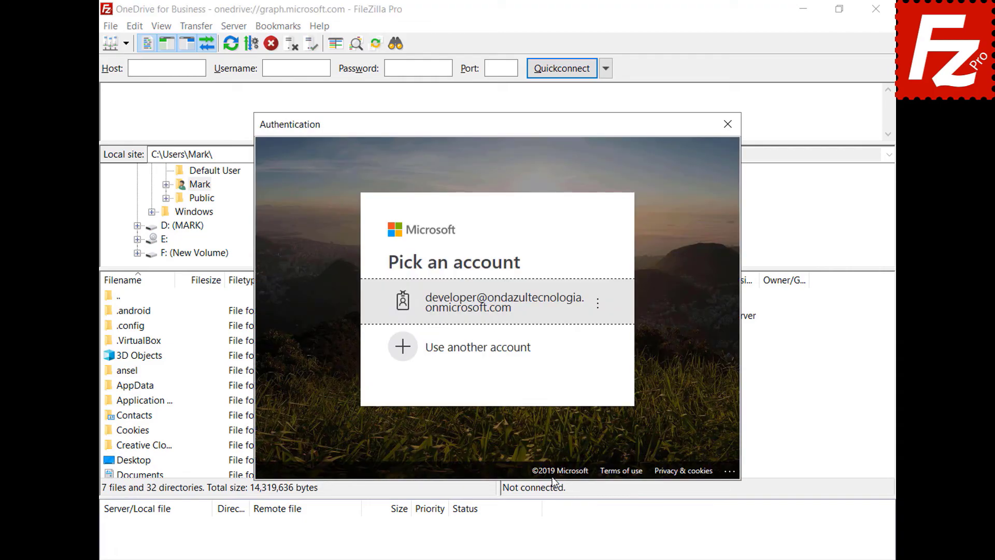
# Sign in with a different Microsoft account by pasting its e-mail and password
pyautogui.click(525, 349)
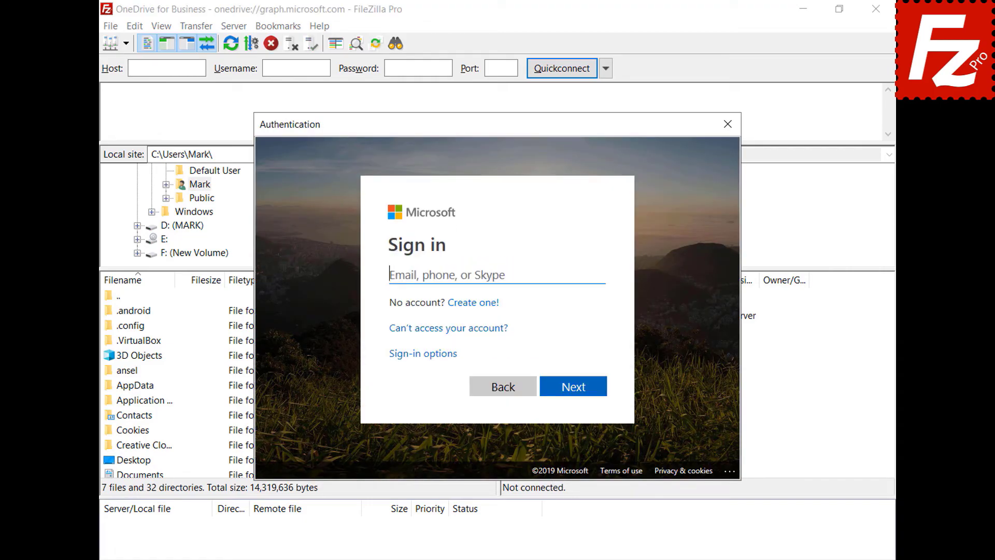
pyautogui.hotkey('ctrl', 'v')
pyautogui.click(574, 388)
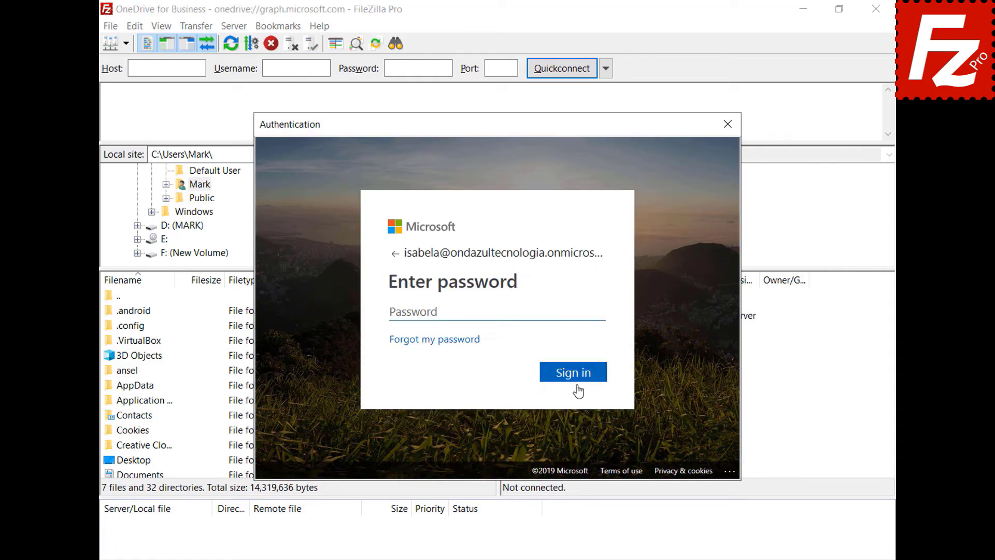
pyautogui.hotkey('ctrl', 'v')
pyautogui.click(576, 377)
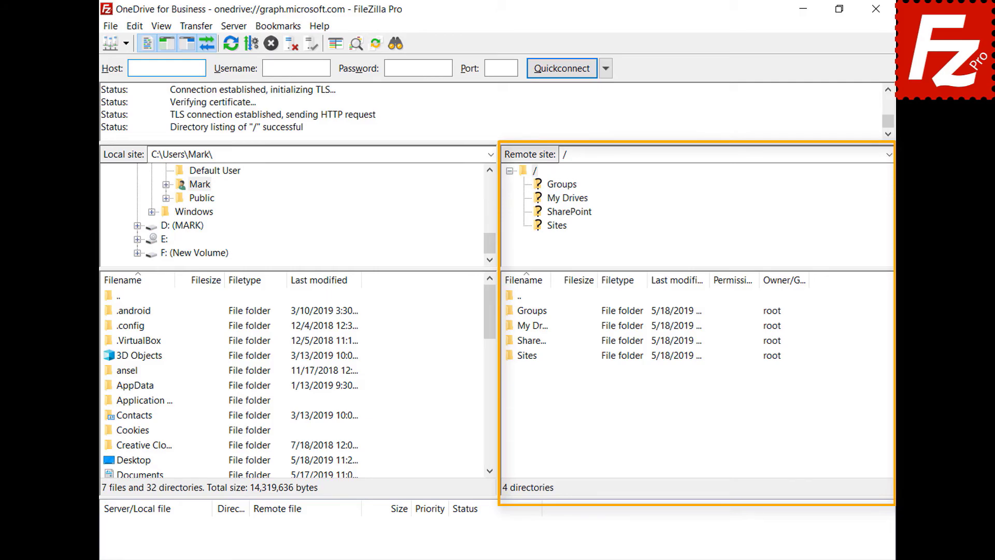
# Open My Drives, then the OneDrive folder in the remote file list
pyautogui.doubleClick(511, 329)
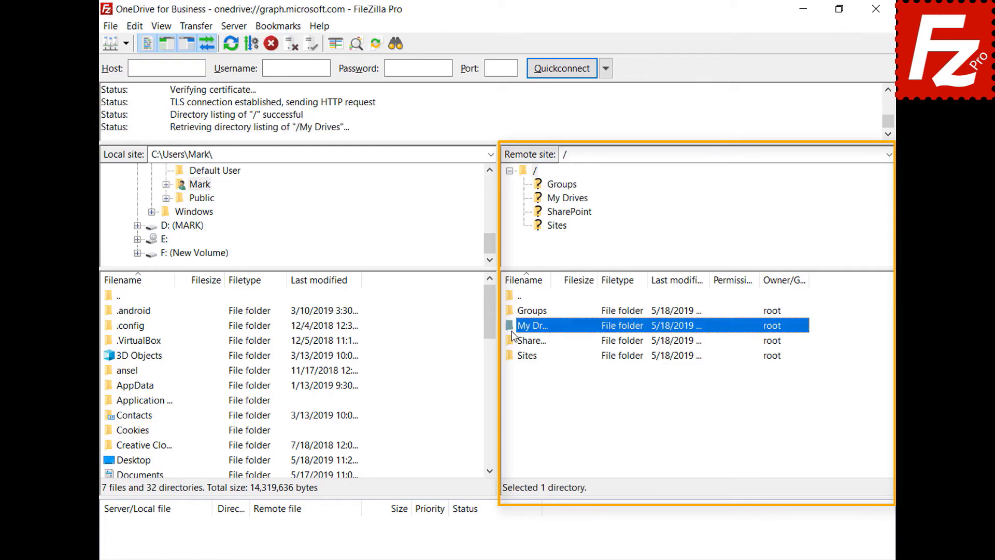
pyautogui.click(524, 315)
pyautogui.doubleClick(524, 315)
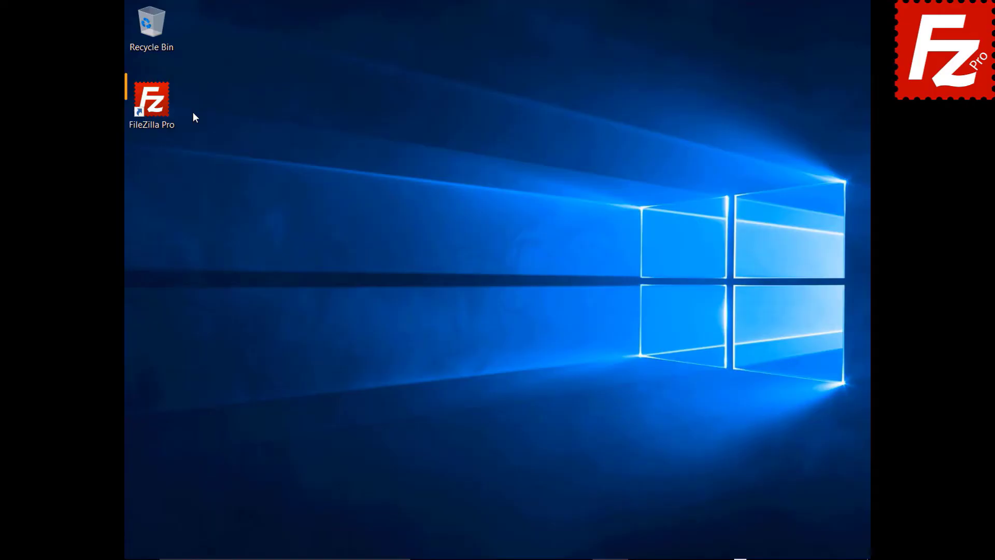
# Launch FileZilla Pro and open a second connection to the saved Amazon S3 site
pyautogui.doubleClick(158, 108)
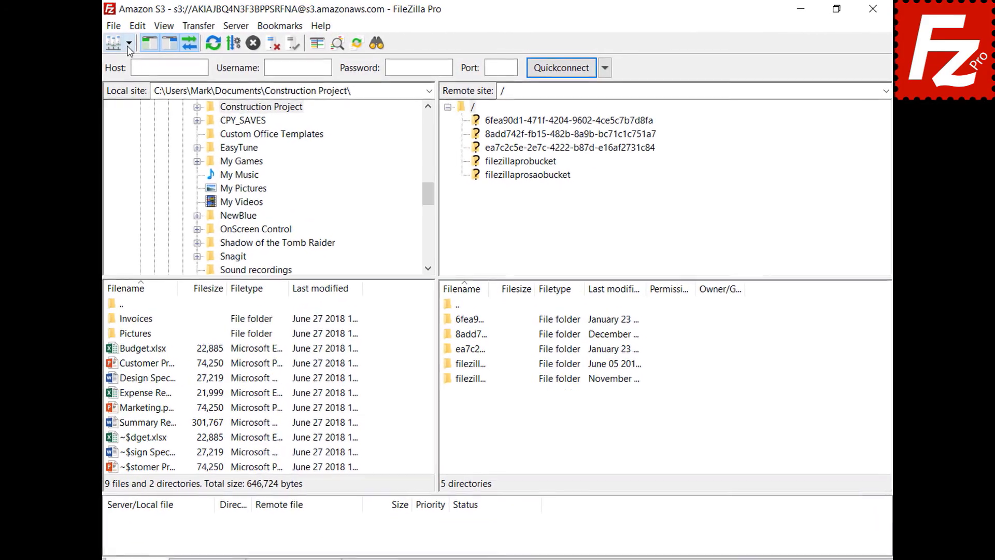
pyautogui.click(124, 43)
pyautogui.click(123, 60)
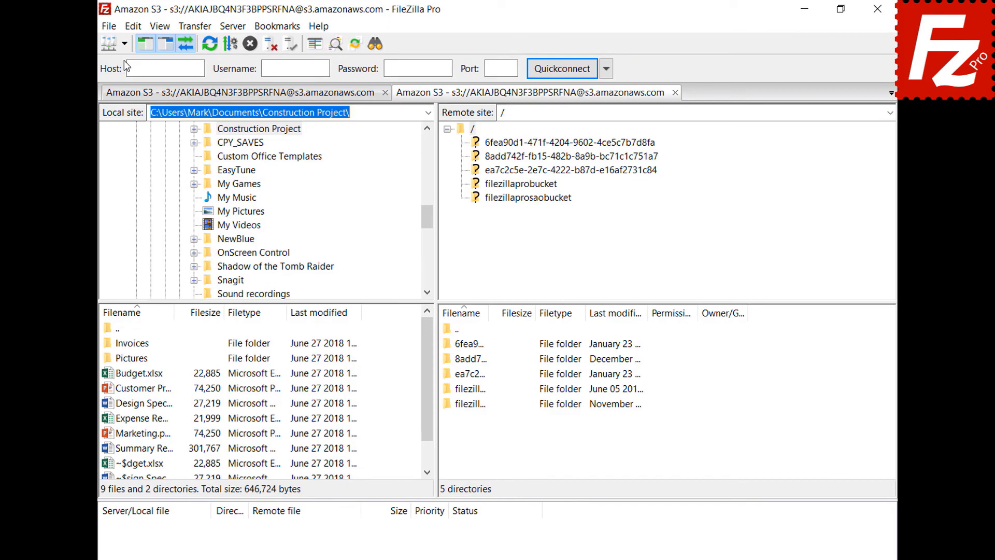
# Request a temporary URL for the small README text file in filezillaprobucket
pyautogui.click(522, 187)
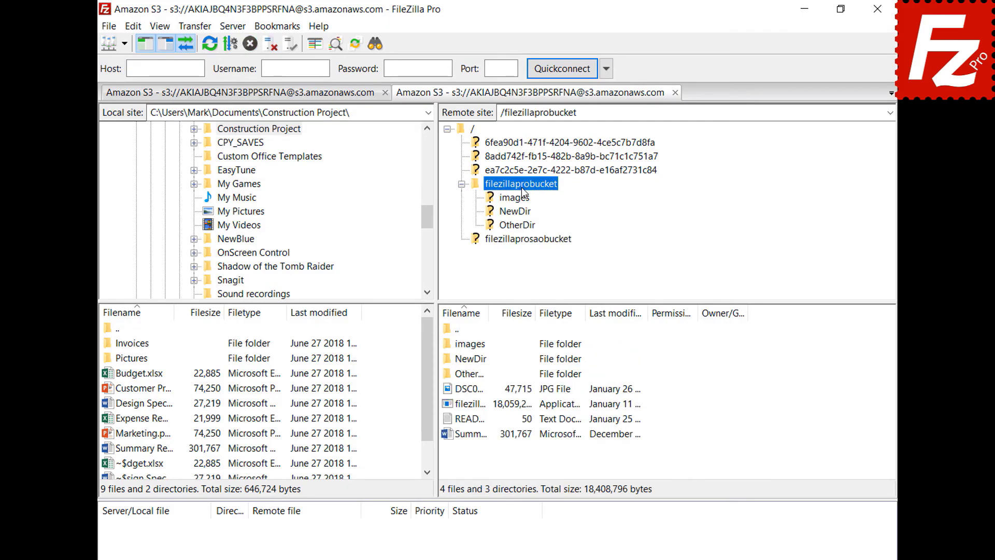
pyautogui.rightClick(472, 422)
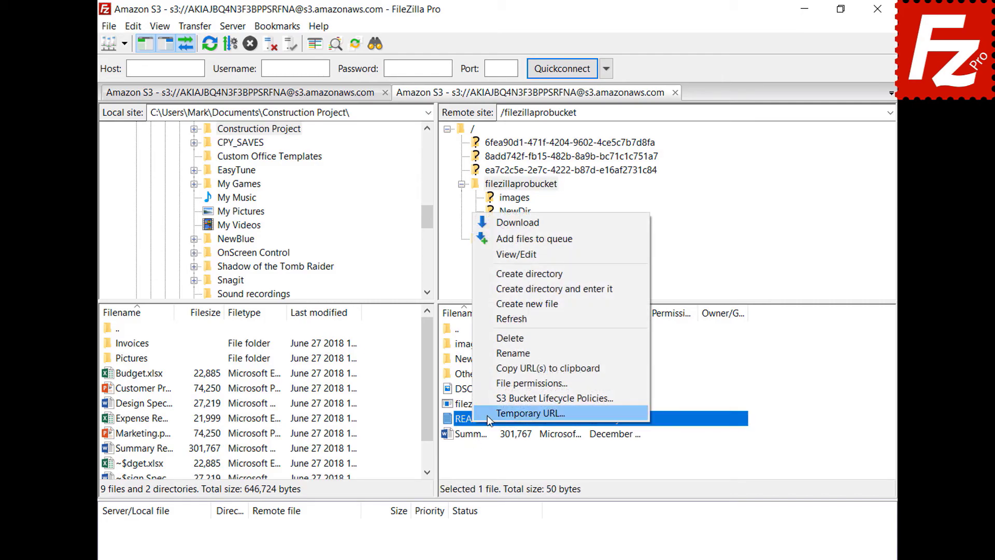
pyautogui.click(488, 414)
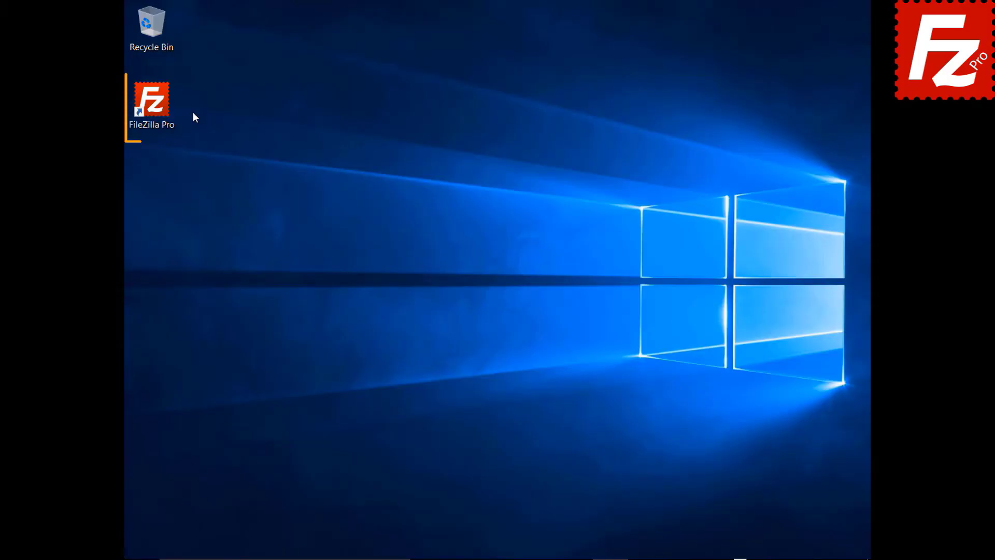
# Launch FileZilla Pro and add a new site named OneDrive using the Microsoft OneDrive protocol
pyautogui.doubleClick(156, 106)
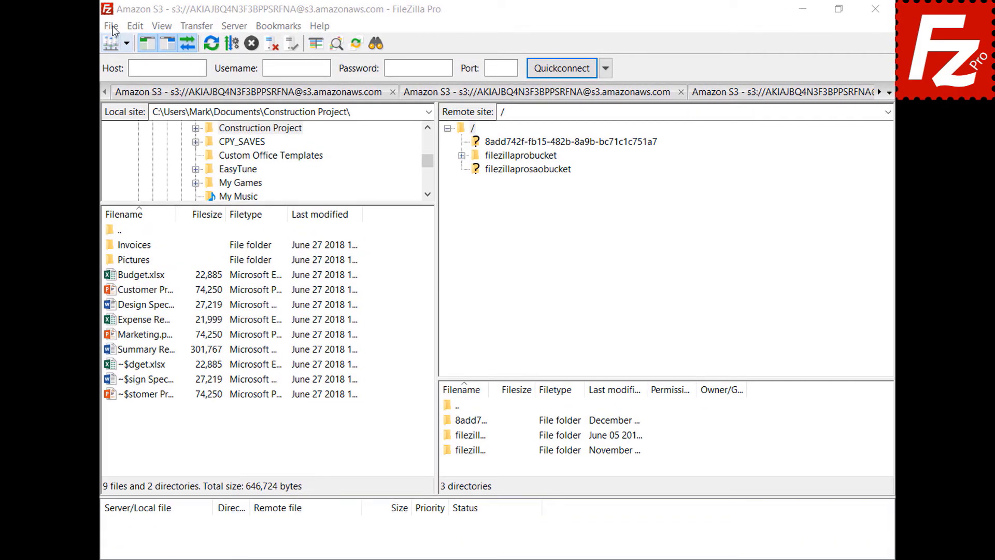
pyautogui.click(112, 26)
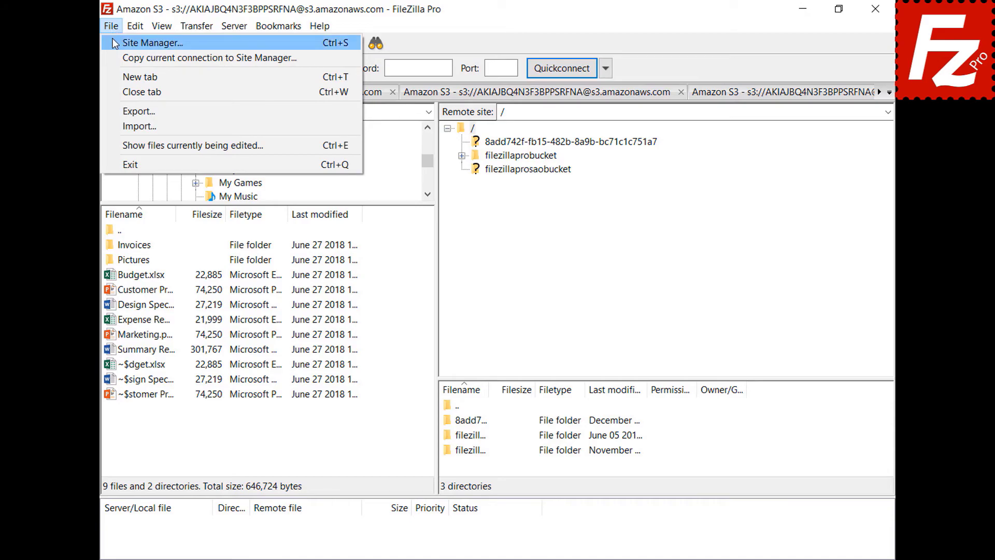
pyautogui.click(113, 42)
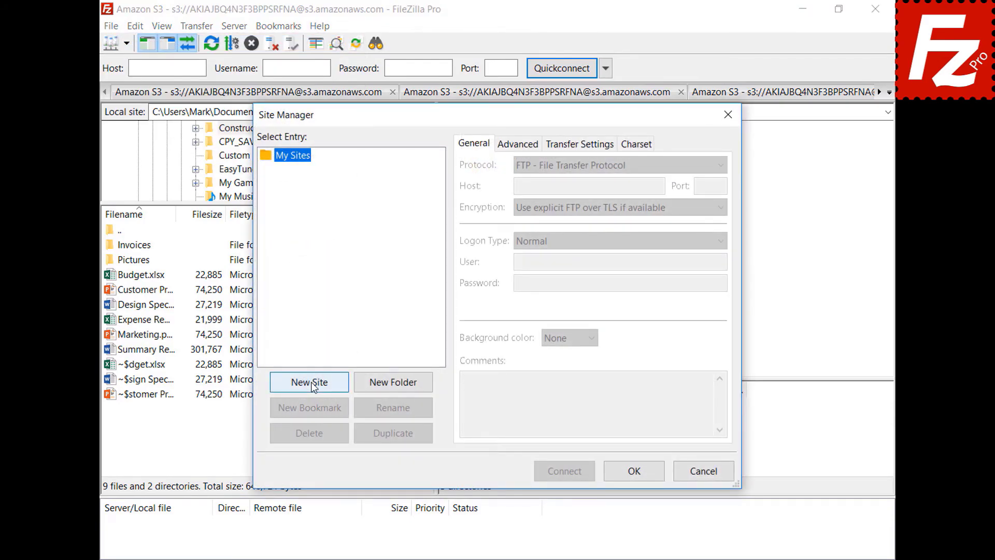
pyautogui.click(311, 383)
pyautogui.write('OneDrive')
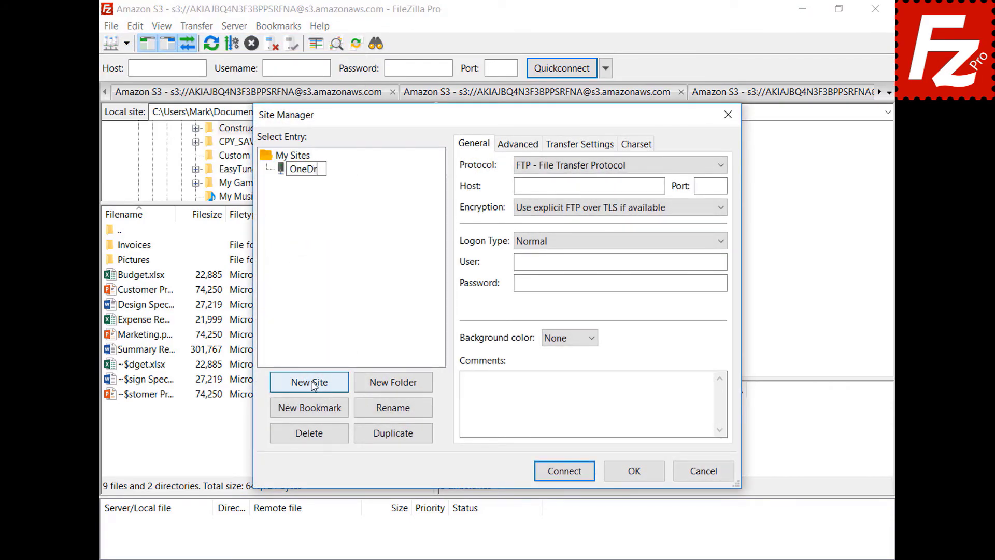
pyautogui.click(720, 166)
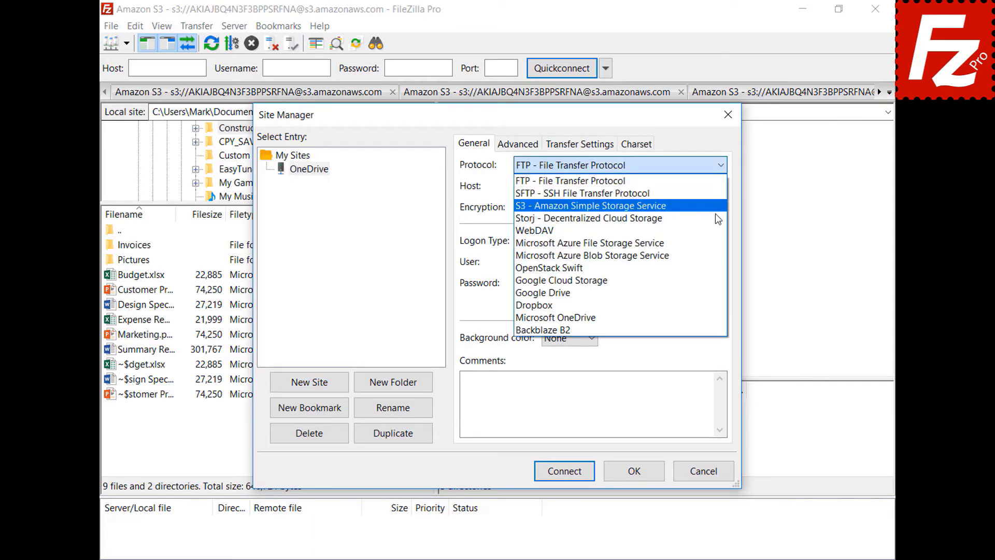
pyautogui.click(717, 318)
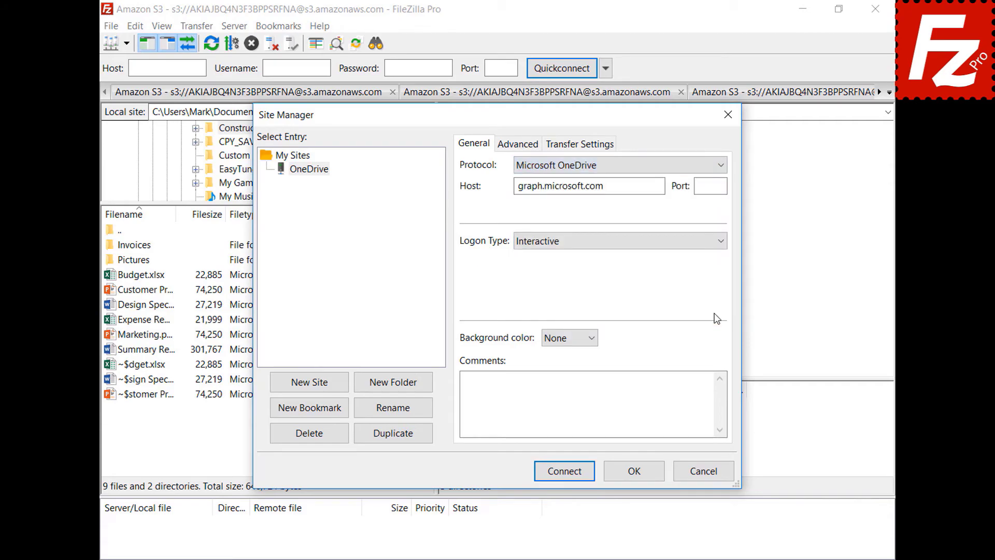
# Connect to OneDrive and sign in with the Microsoft account e-mail and password
pyautogui.click(564, 471)
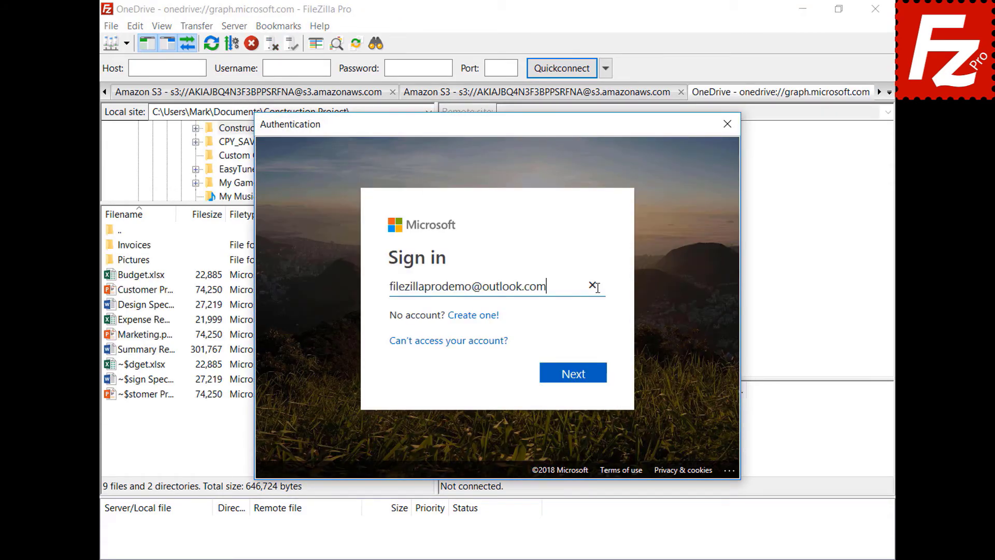
pyautogui.click(579, 378)
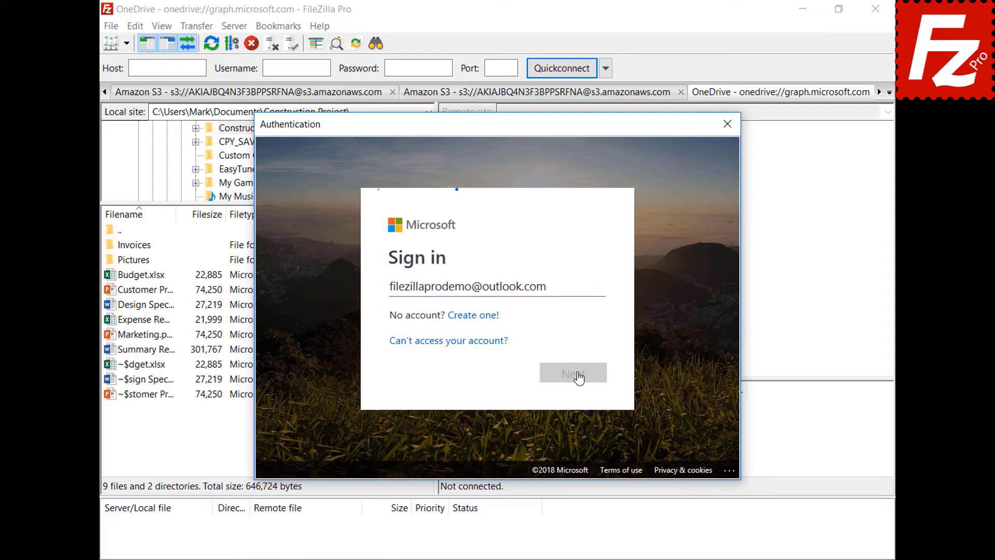
pyautogui.click(568, 299)
pyautogui.hotkey('ctrl', 'v')
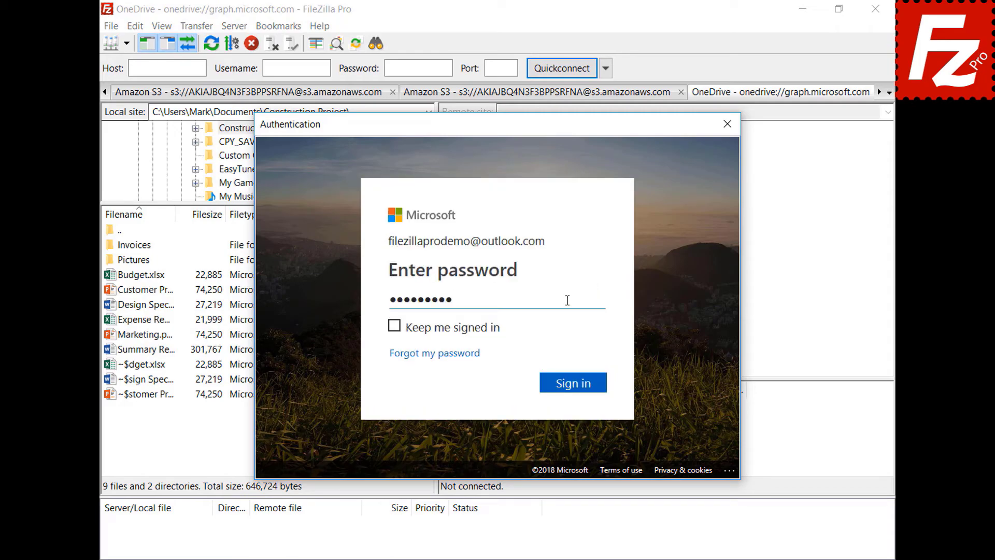
pyautogui.click(576, 386)
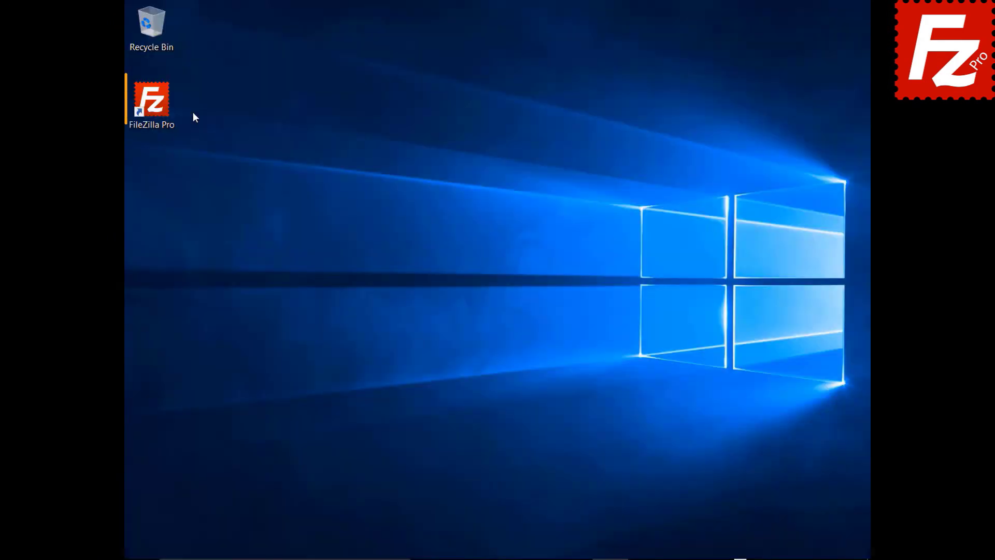
# Sign in to OneDrive with the account e-mail and password, then restart FileZilla Pro
pyautogui.doubleClick(163, 109)
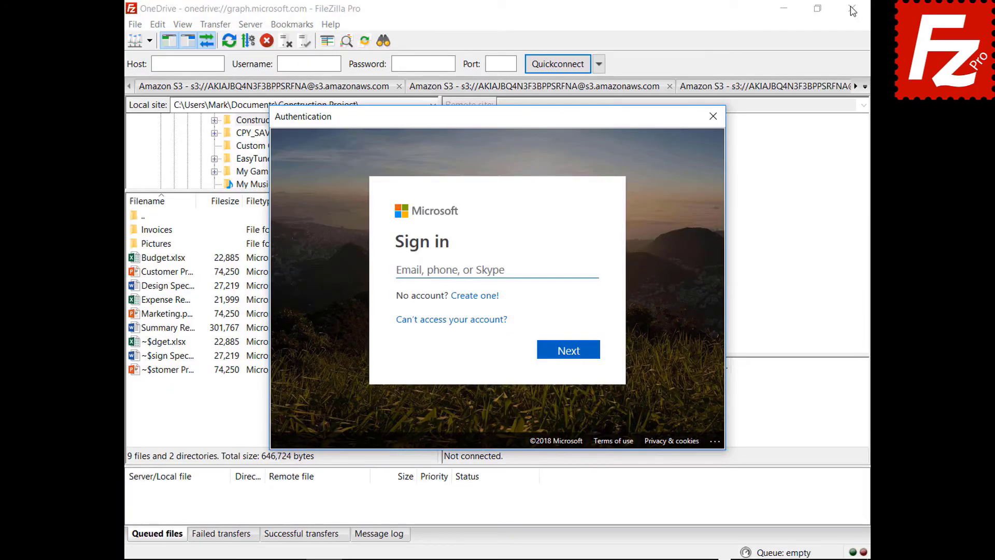
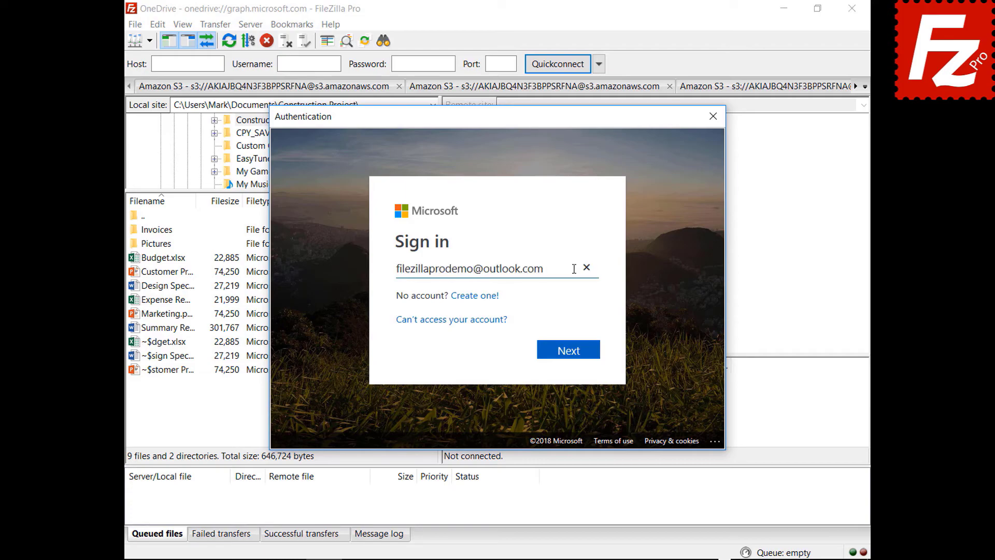
pyautogui.click(568, 358)
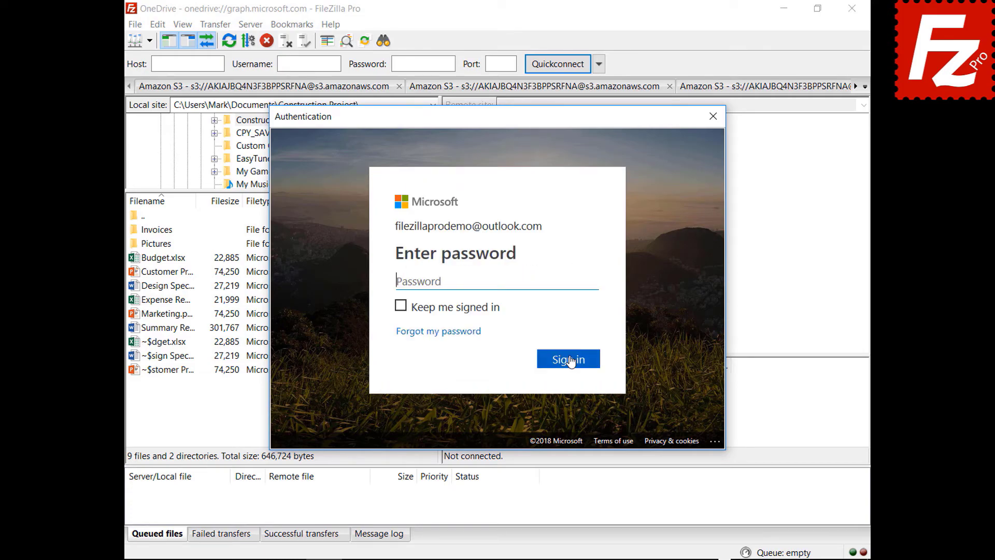
pyautogui.write('•••••••••')
pyautogui.click(569, 360)
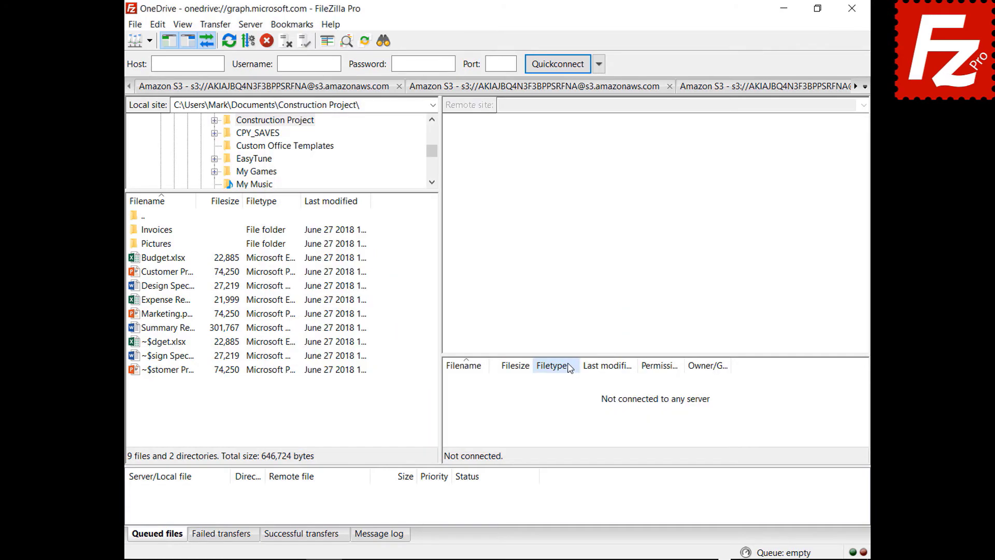
pyautogui.click(853, 12)
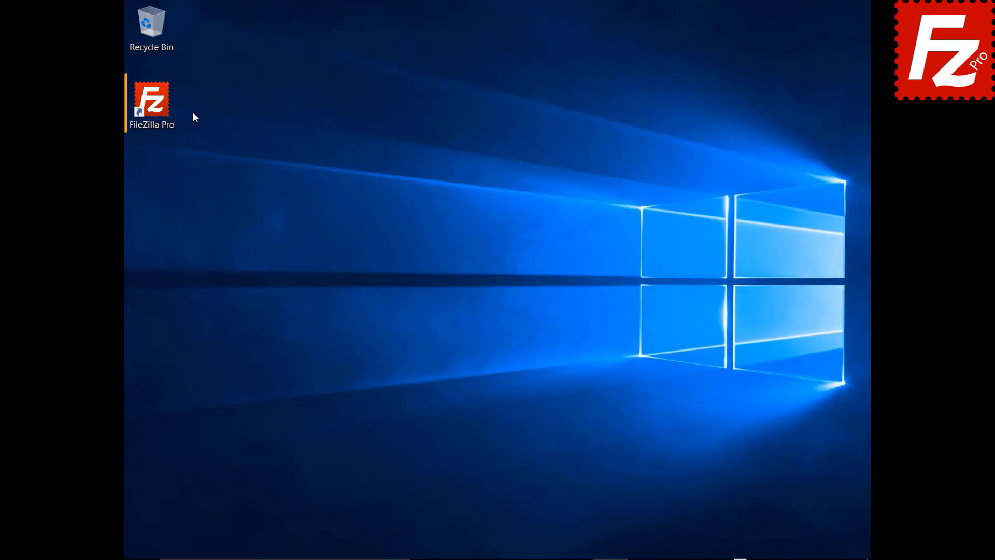
pyautogui.doubleClick(159, 107)
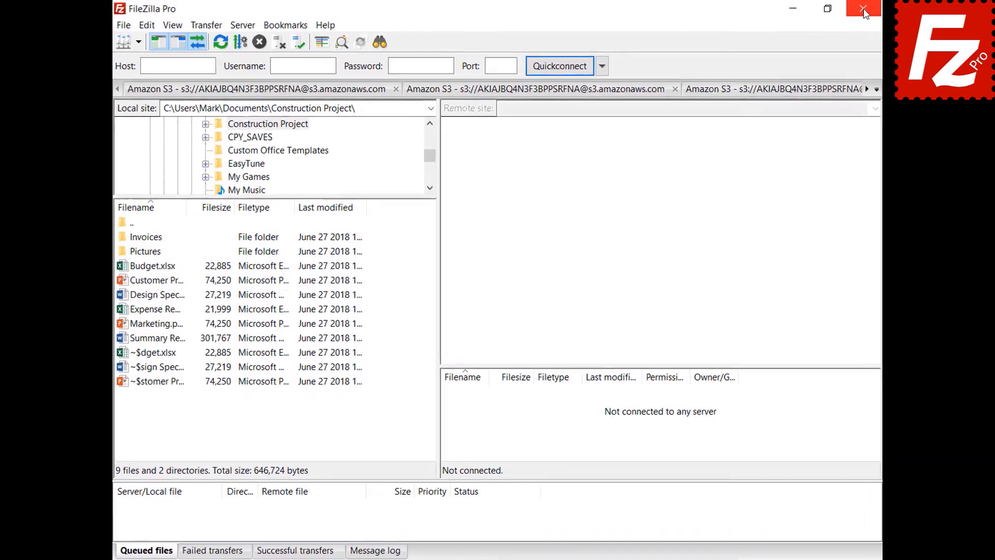
# In Settings > Passwords, enable saving passwords protected by a master password, entered twice
pyautogui.click(146, 27)
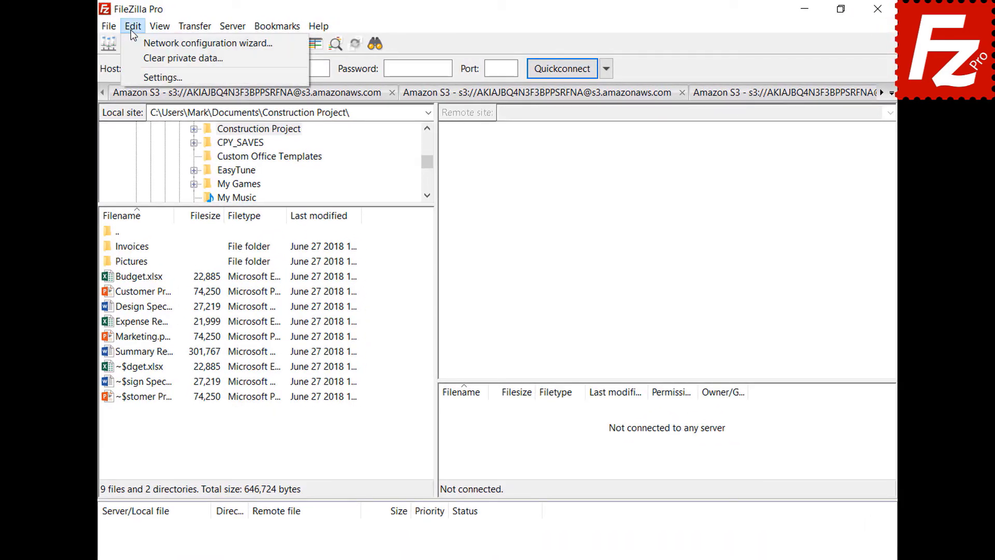
pyautogui.click(138, 74)
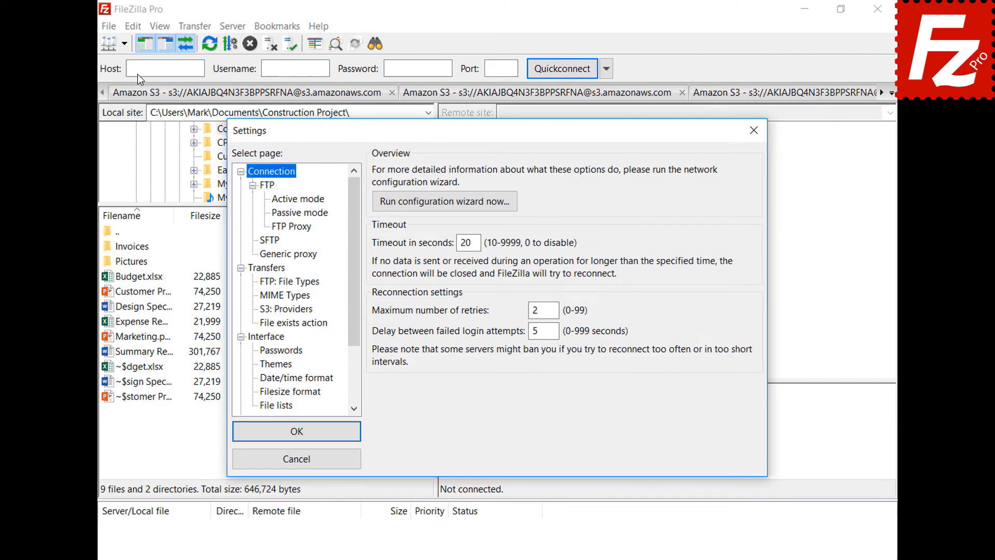
pyautogui.click(260, 353)
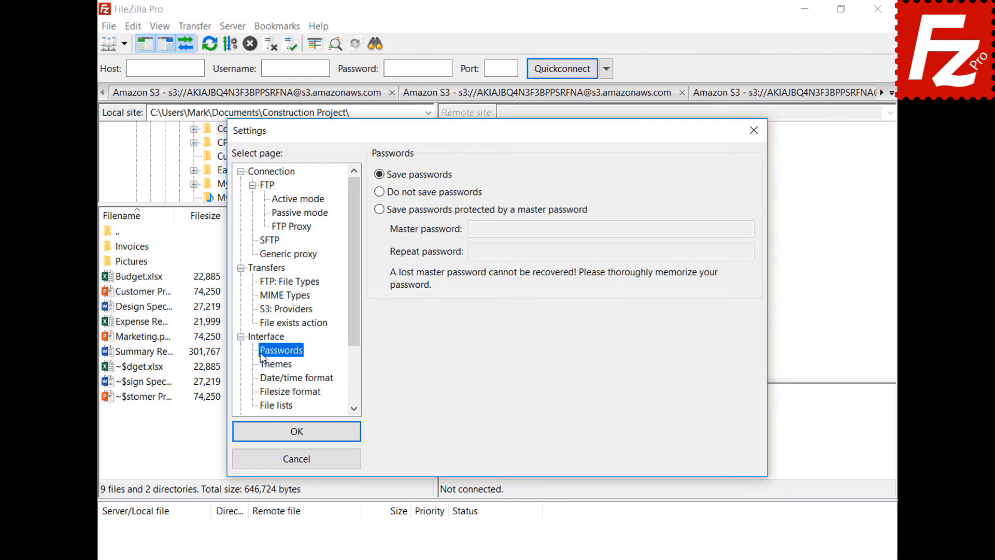
pyautogui.click(379, 209)
pyautogui.click(727, 229)
pyautogui.write('•••••••••••')
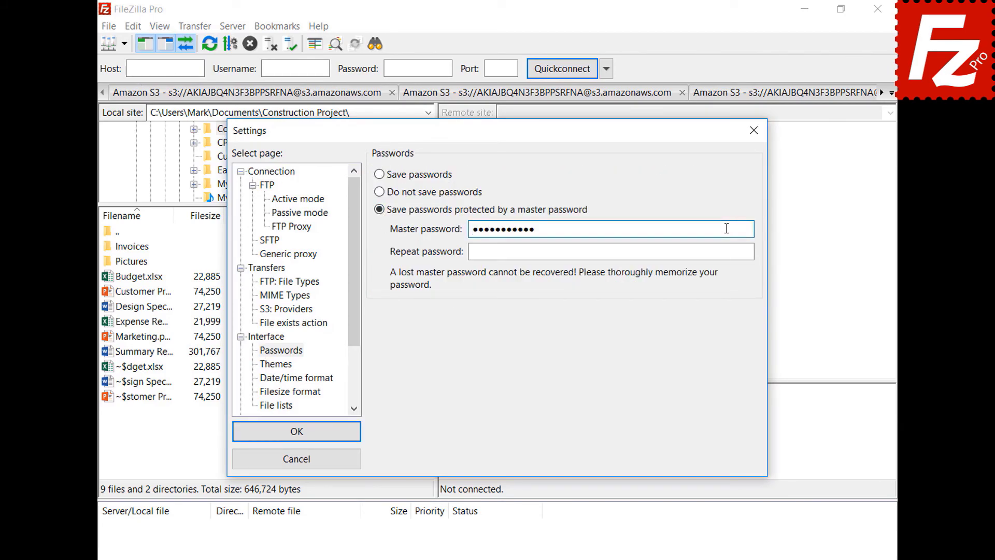
pyautogui.click(726, 252)
pyautogui.write('•••••••••••')
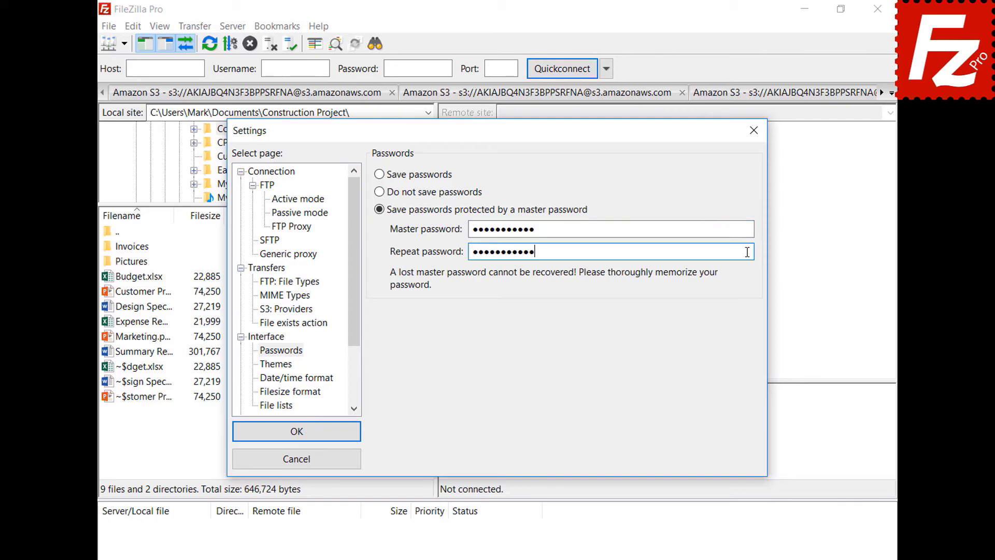
pyautogui.click(295, 436)
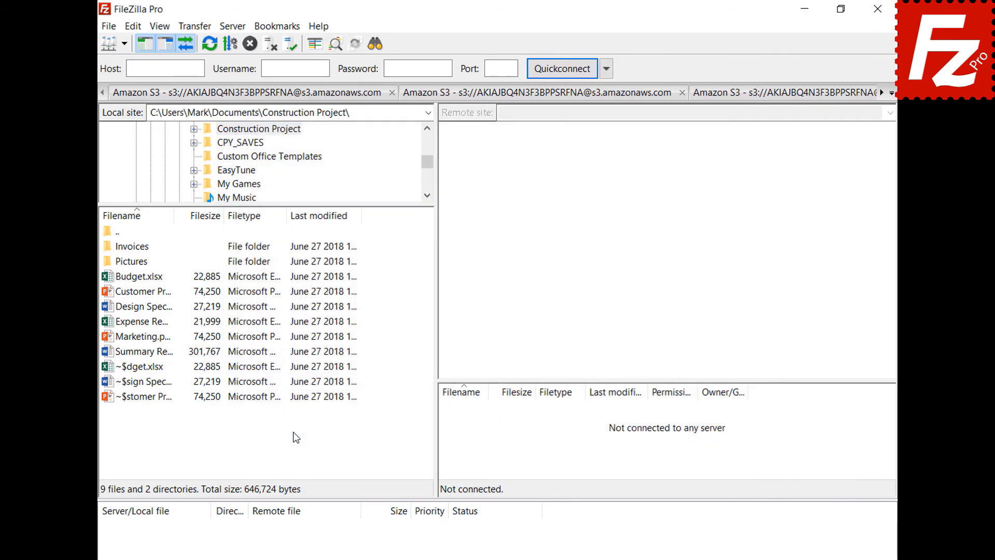
pyautogui.click(123, 43)
# Connect to the saved OneDrive site and complete the Microsoft sign-in
pyautogui.click(122, 63)
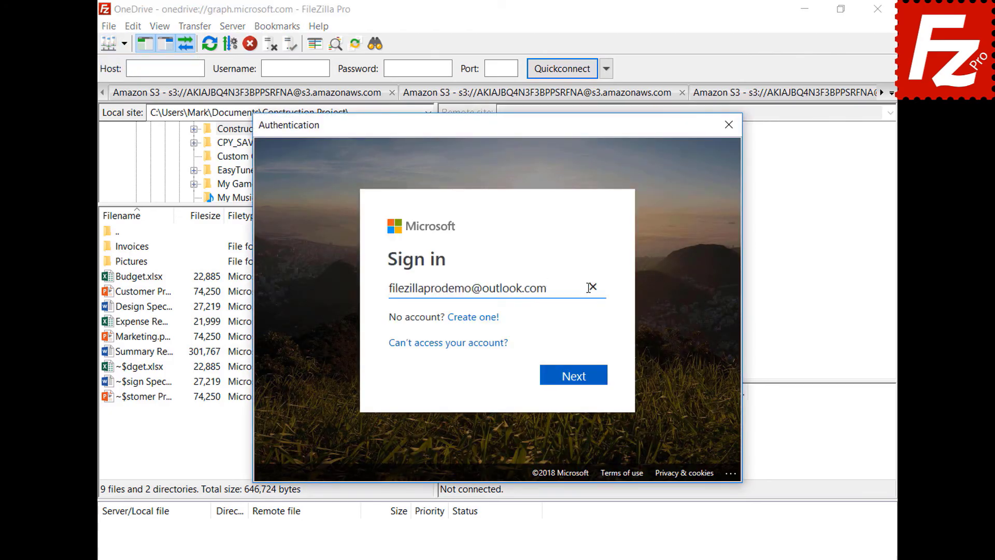
pyautogui.click(575, 376)
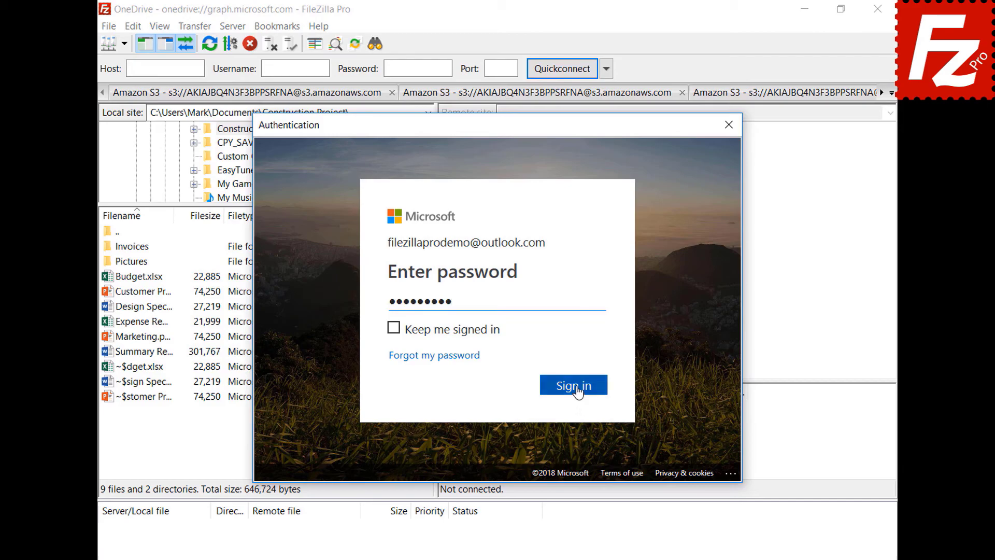
pyautogui.click(575, 388)
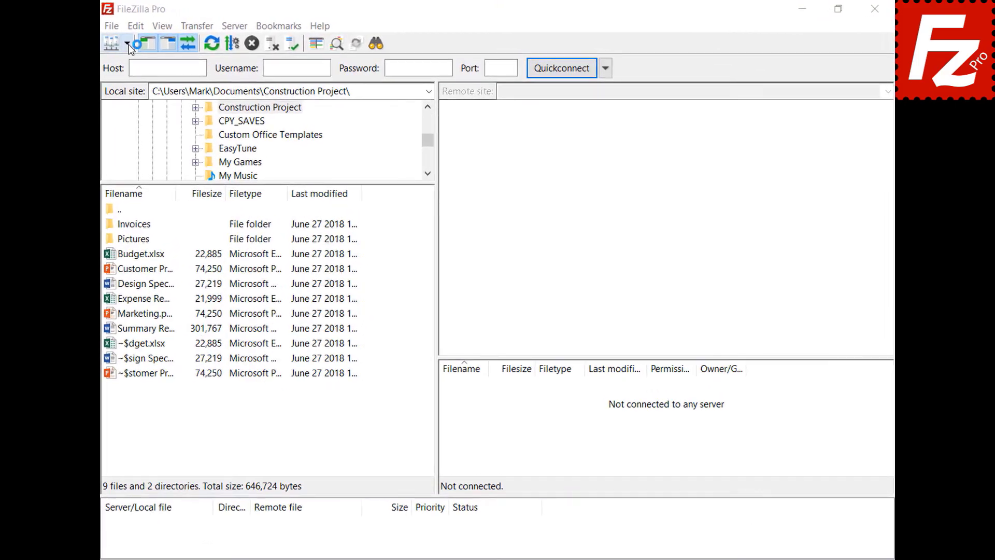
# Connect to the saved OneDrive site and unlock it by entering the master password
pyautogui.click(124, 45)
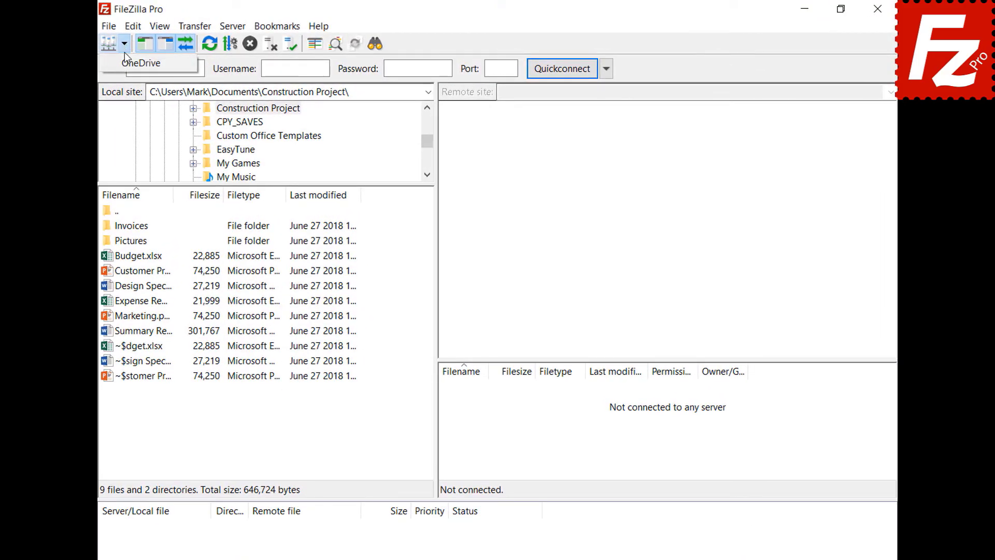
pyautogui.click(124, 63)
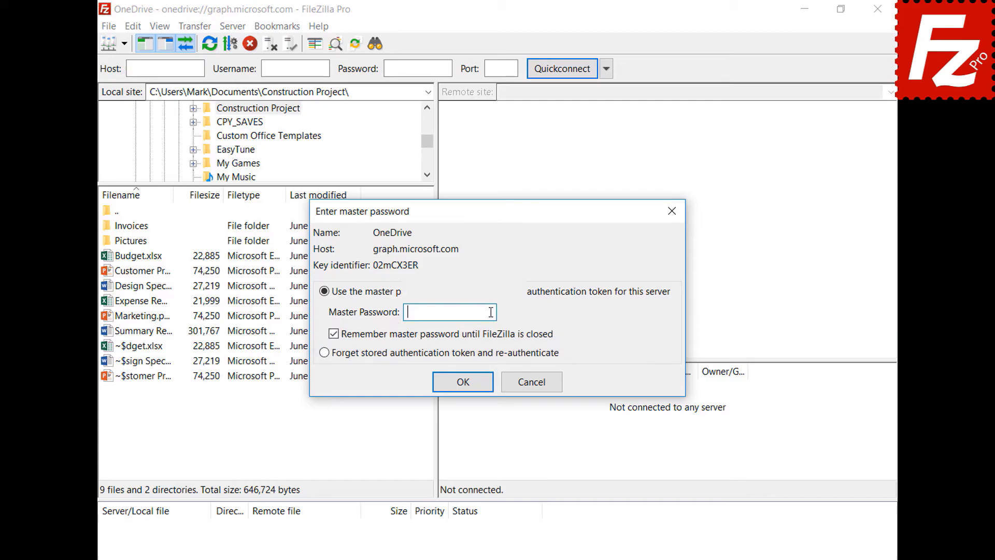
pyautogui.hotkey('ctrl', 'v')
pyautogui.click(463, 383)
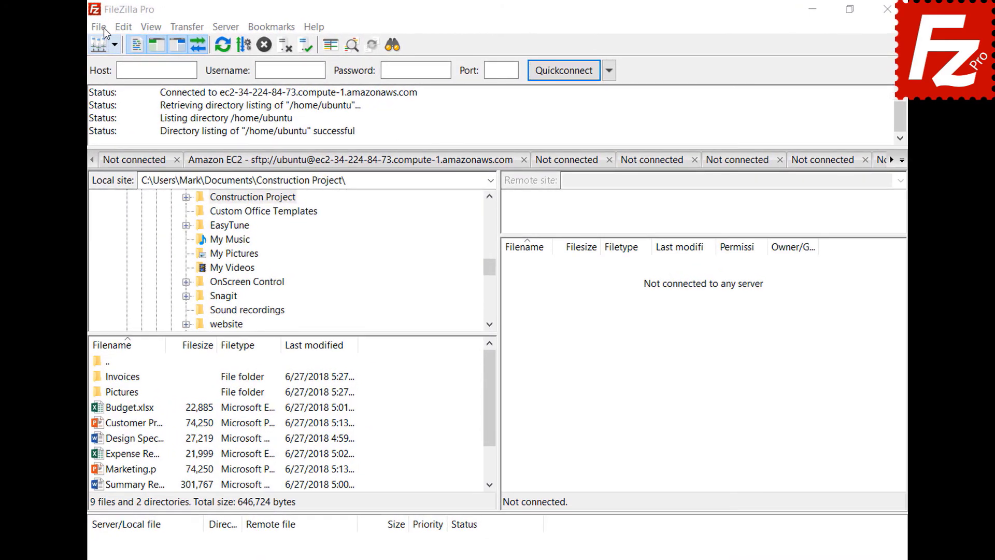
# Add a new site named B2 in Site Manager using the Backblaze B2 protocol
pyautogui.click(103, 27)
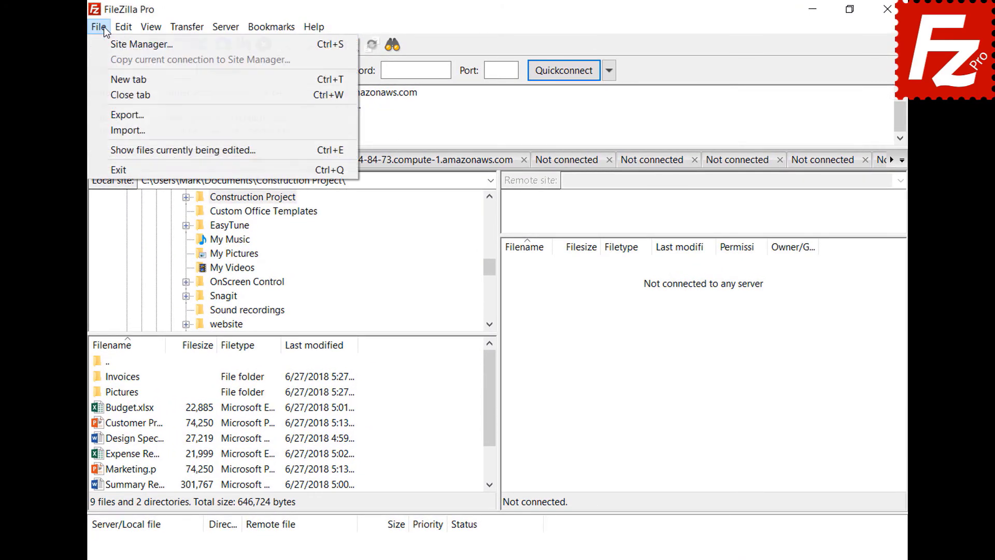
pyautogui.click(108, 39)
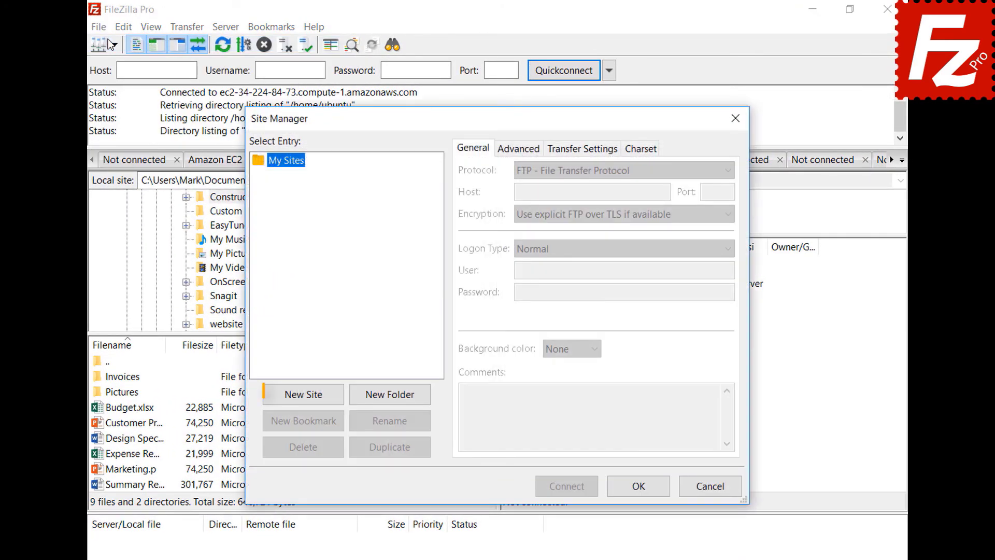
pyautogui.click(305, 395)
pyautogui.write('B')
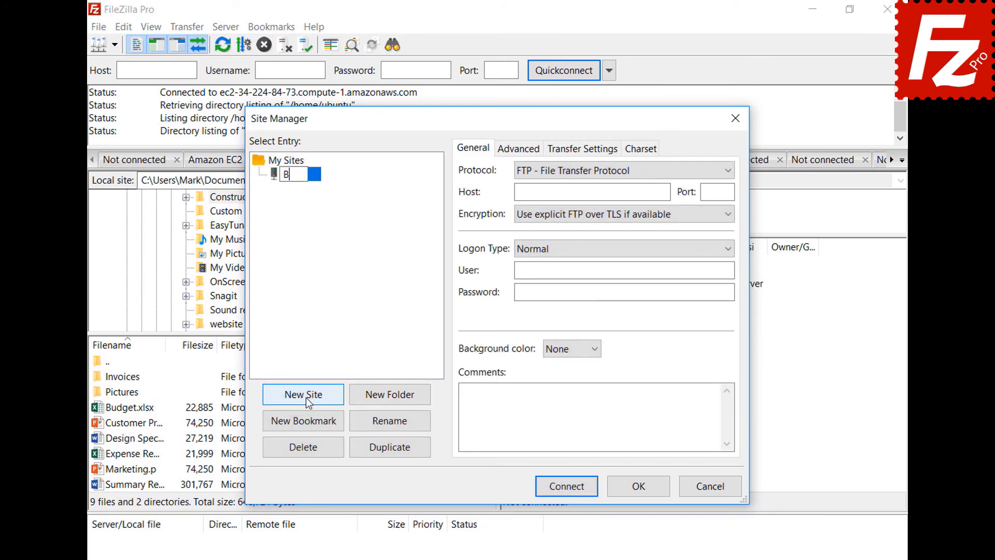
pyautogui.write('2')
pyautogui.click(592, 170)
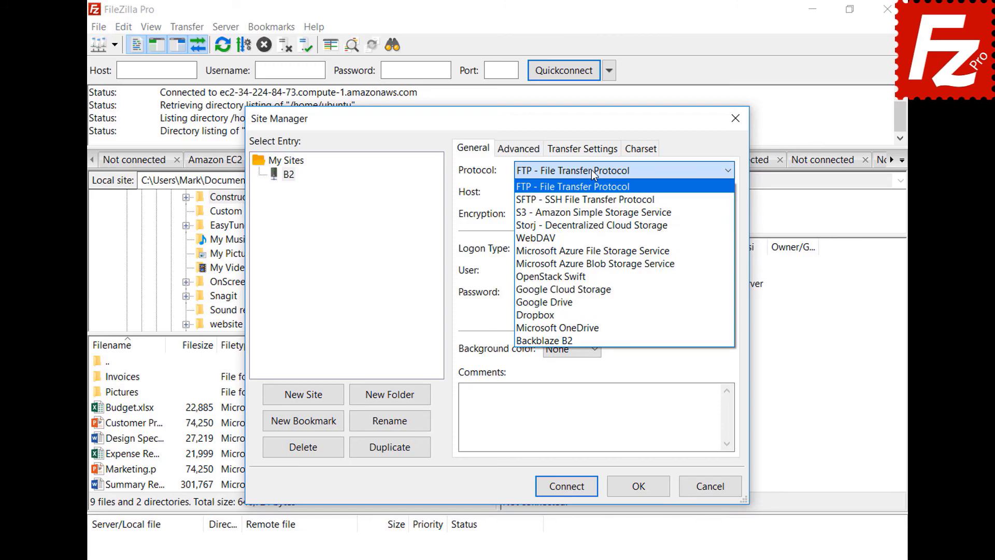
pyautogui.click(591, 341)
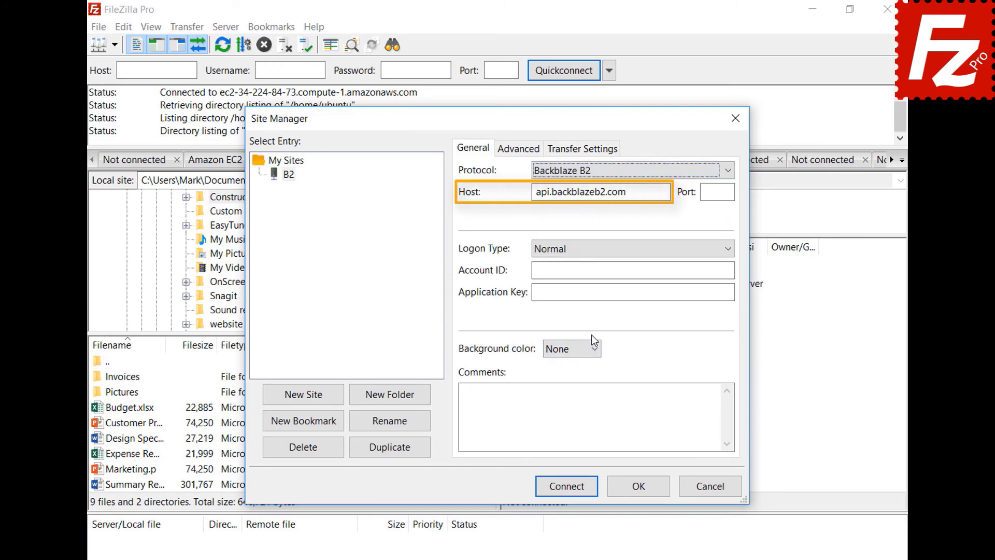
# Paste the account ID and application key, then connect to the B2 site
pyautogui.click(731, 270)
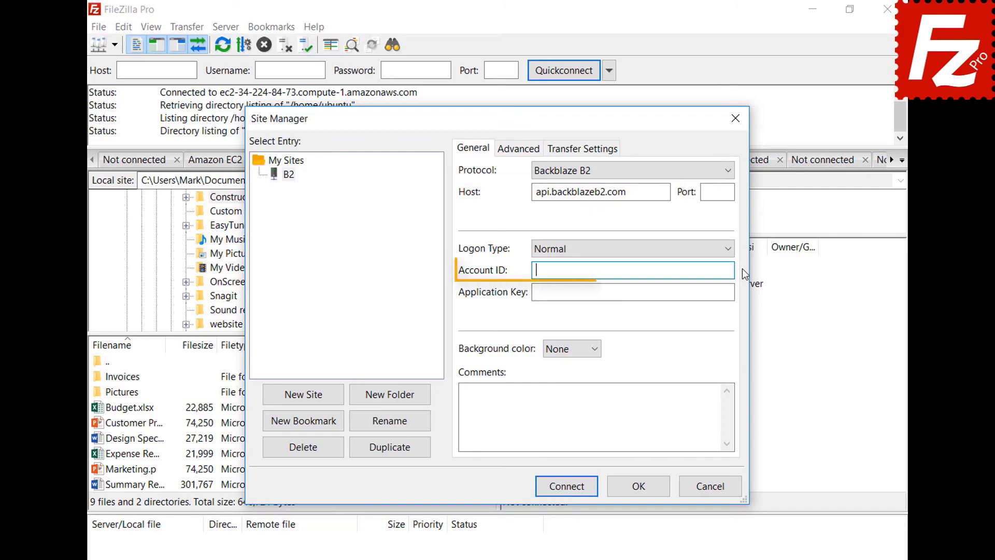
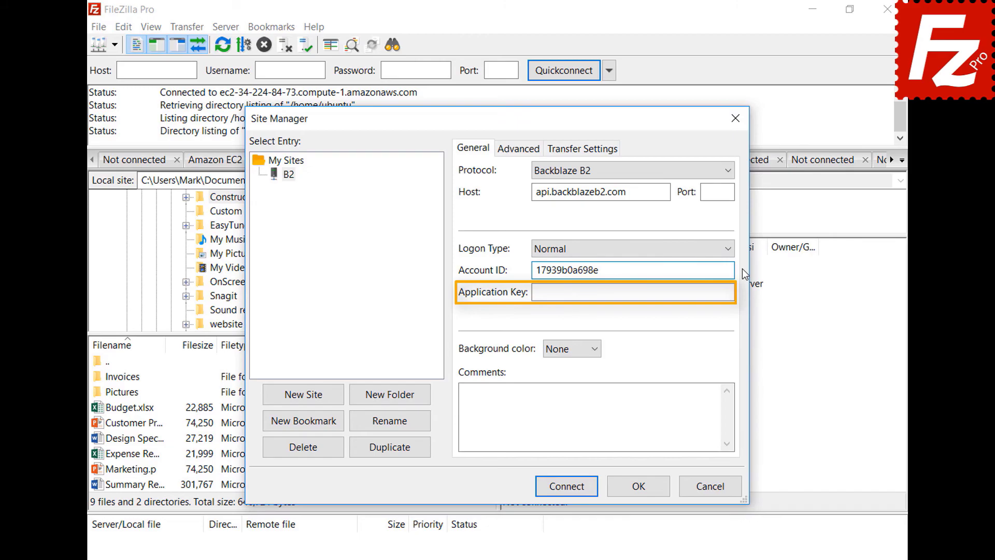
pyautogui.click(732, 293)
pyautogui.hotkey('ctrl', 'v')
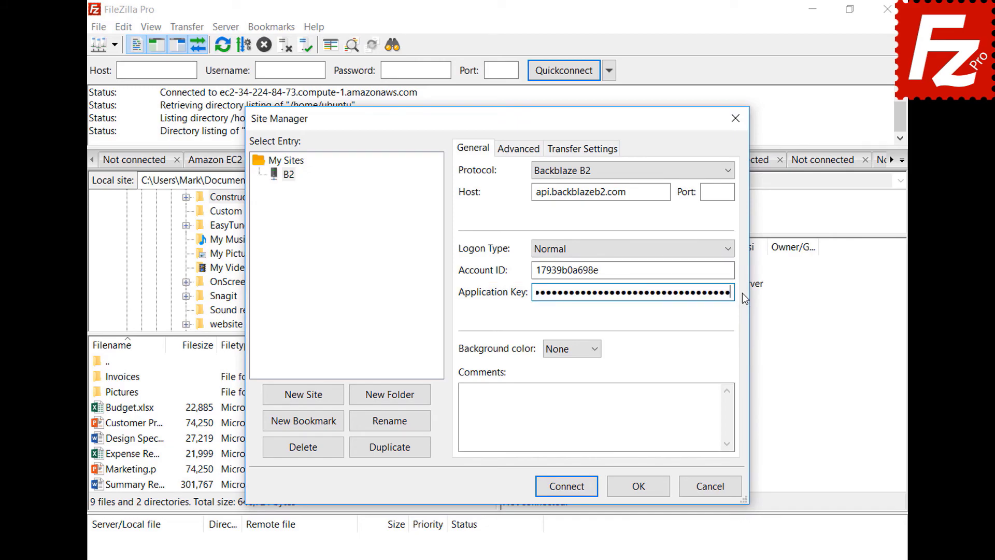
pyautogui.click(572, 492)
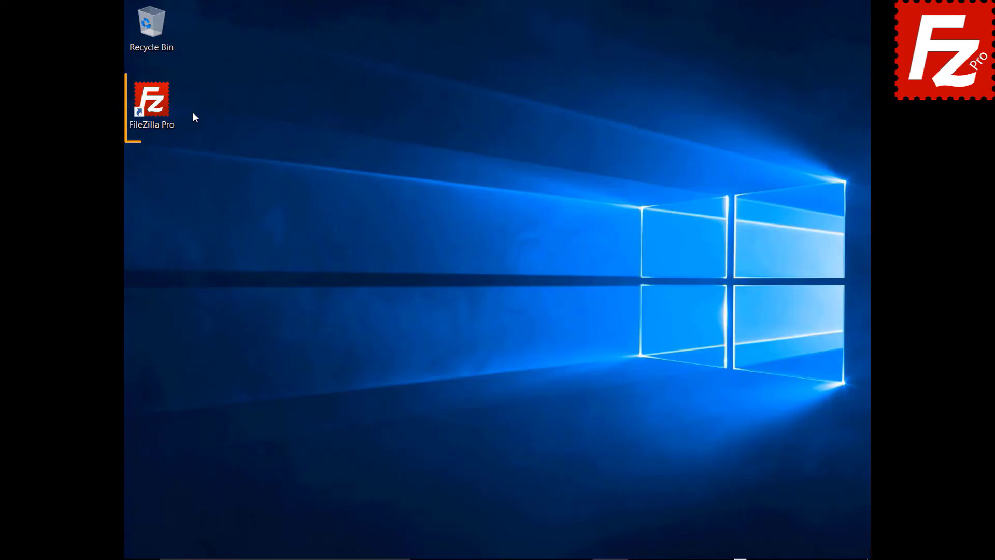
# Launch FileZilla Pro and add a new site named WebDav using the WebDAV protocol
pyautogui.doubleClick(157, 107)
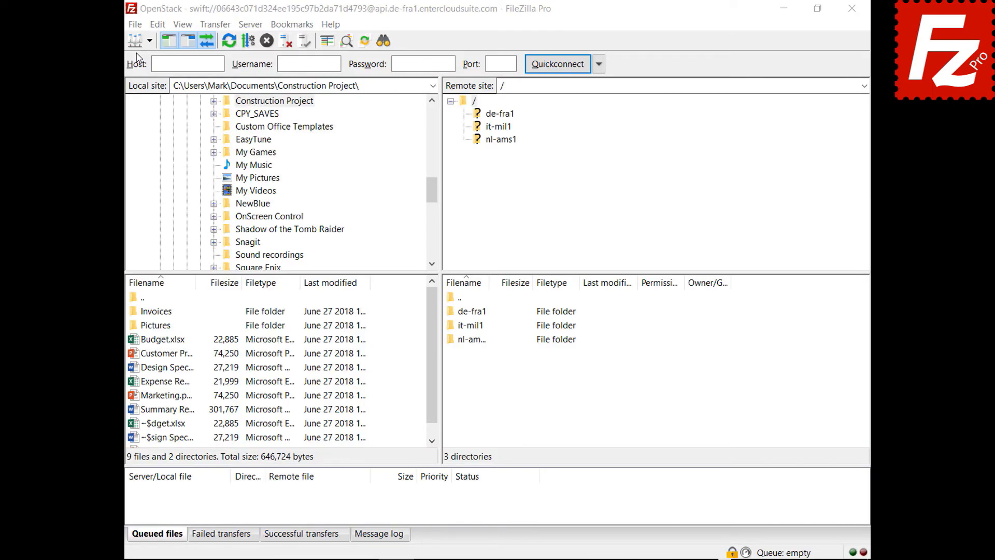
pyautogui.click(135, 25)
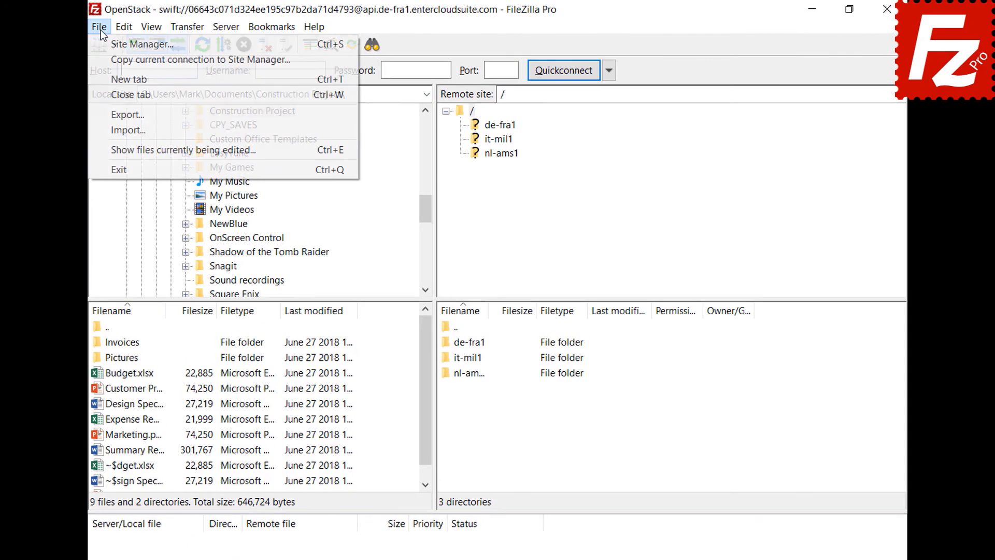
pyautogui.click(101, 44)
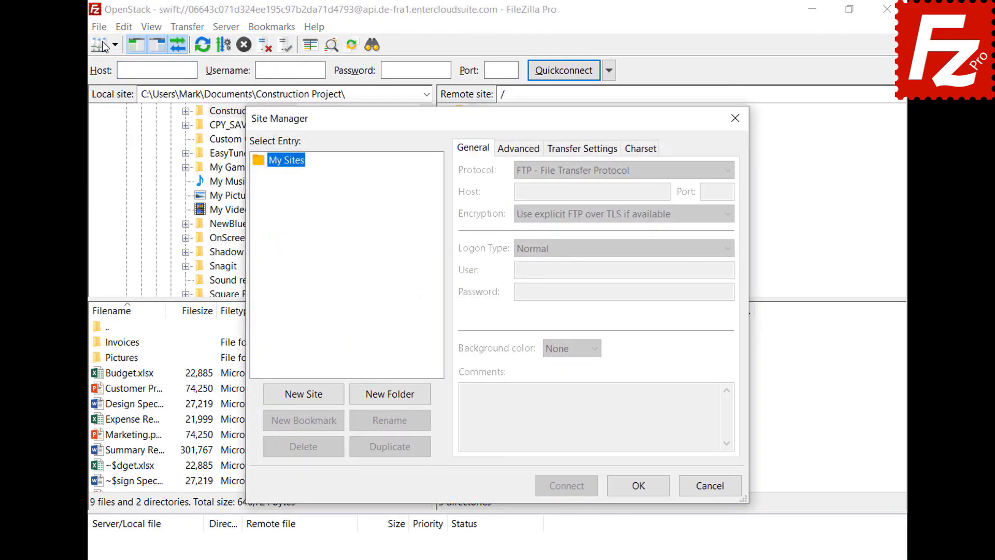
pyautogui.click(307, 400)
pyautogui.write('WebDav')
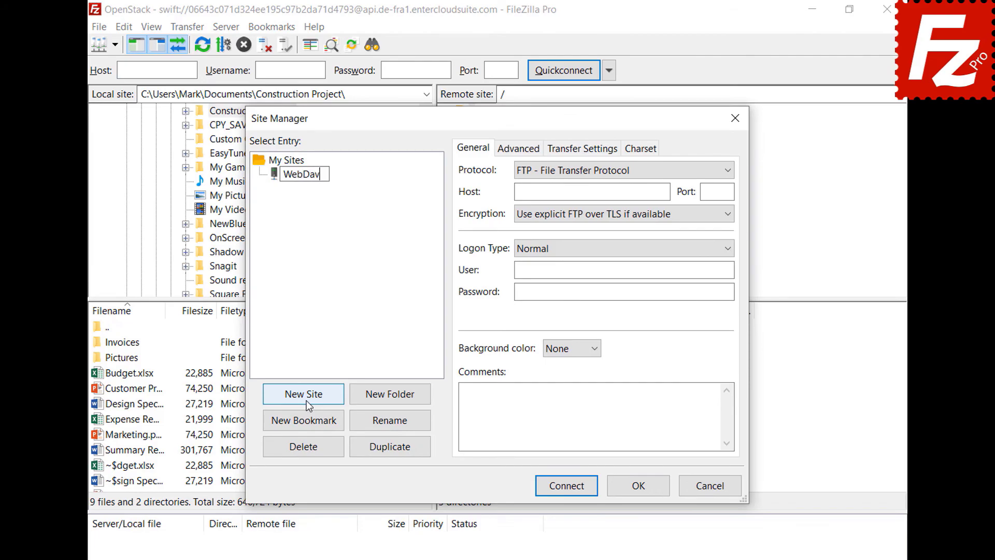
pyautogui.press('Return')
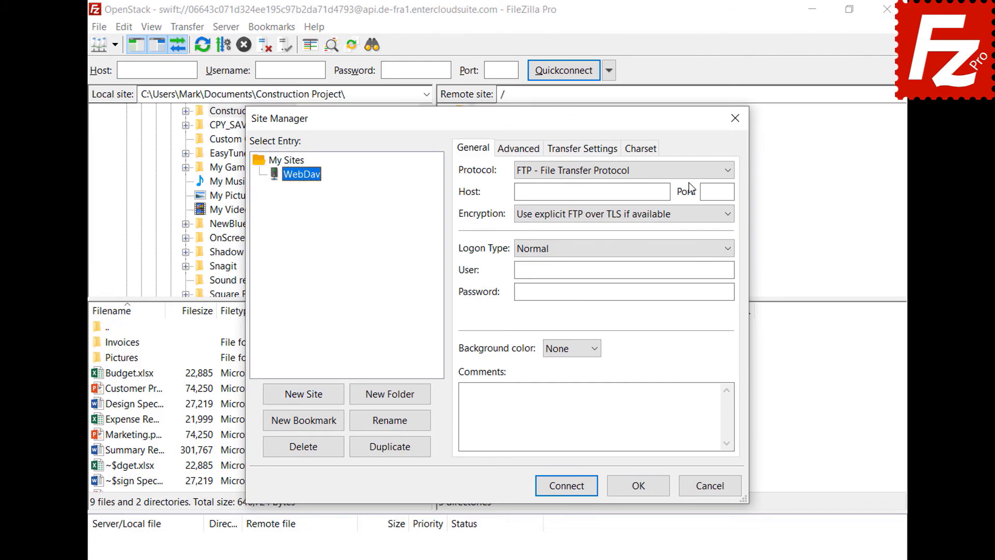
pyautogui.click(689, 170)
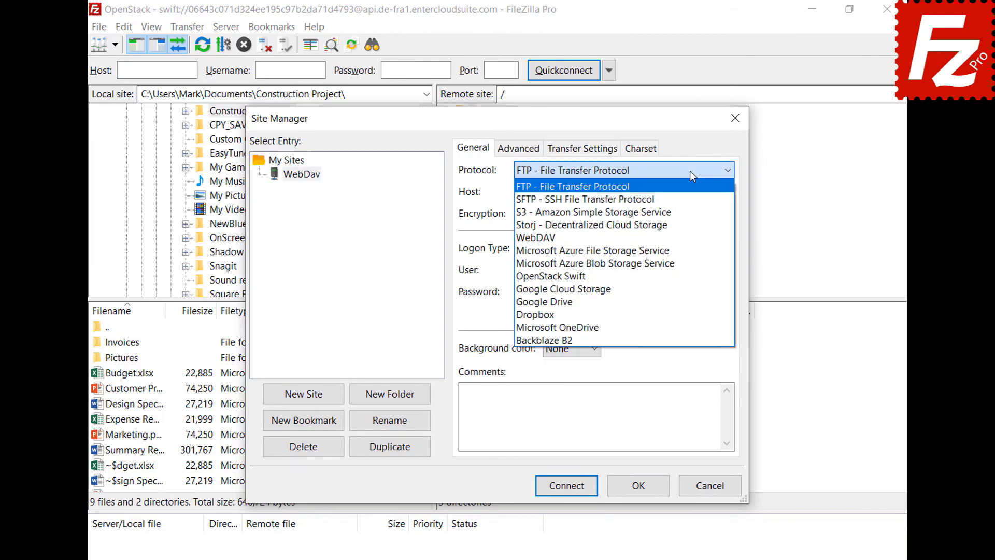
pyautogui.click(683, 237)
# Enter host webdav.opendrive.com, the account user e-mail and password, then connect
pyautogui.click(665, 192)
pyautogui.write('webdav.opendrive.com')
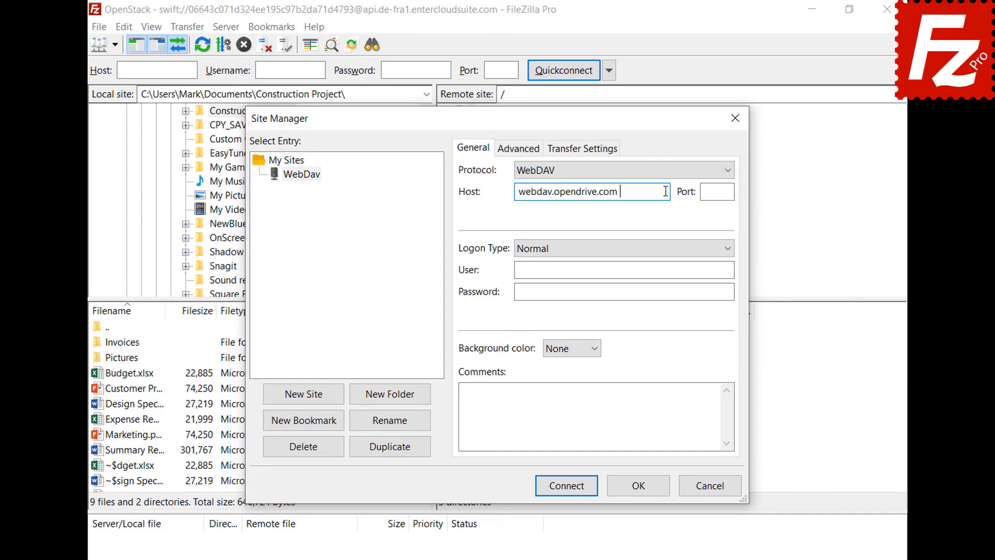
pyautogui.click(722, 270)
pyautogui.hotkey('ctrl', 'v')
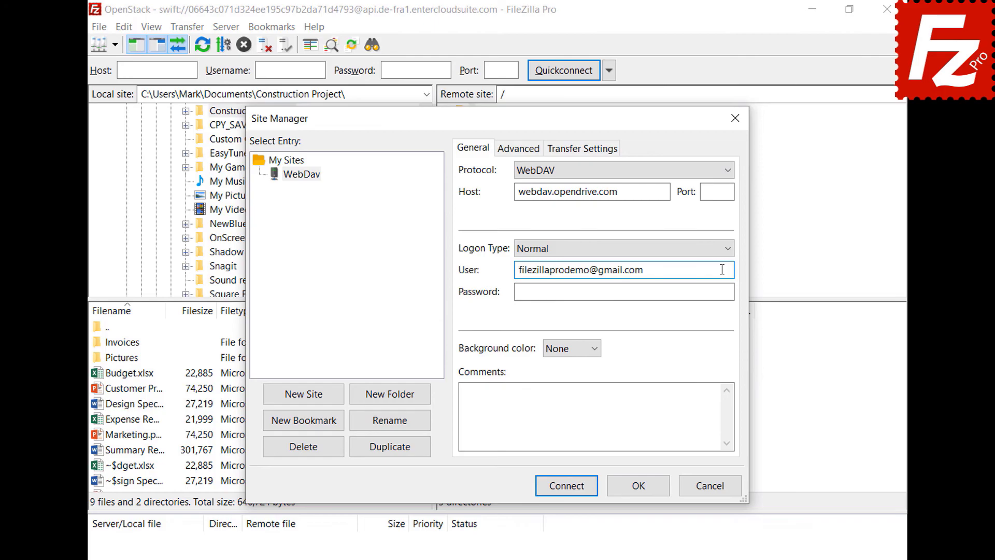
pyautogui.click(719, 291)
pyautogui.hotkey('ctrl', 'v')
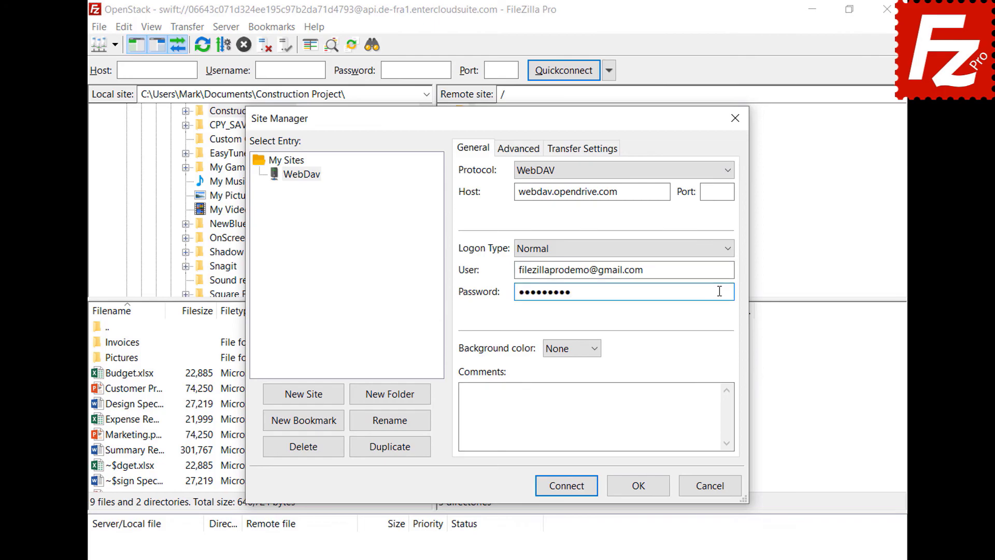
pyautogui.click(570, 489)
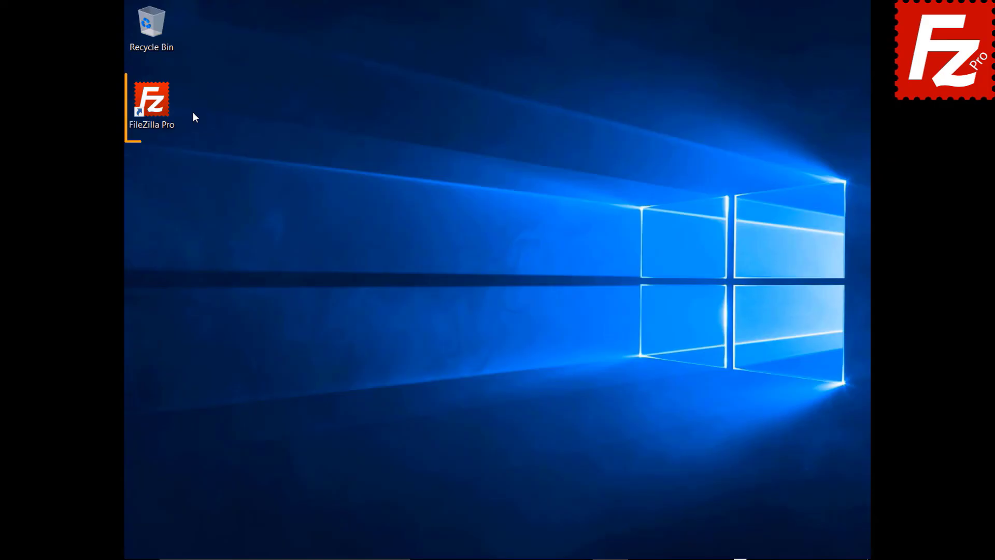
# Launch FileZilla Pro and add a new site named OpenStack using OpenStack Swift
pyautogui.doubleClick(158, 107)
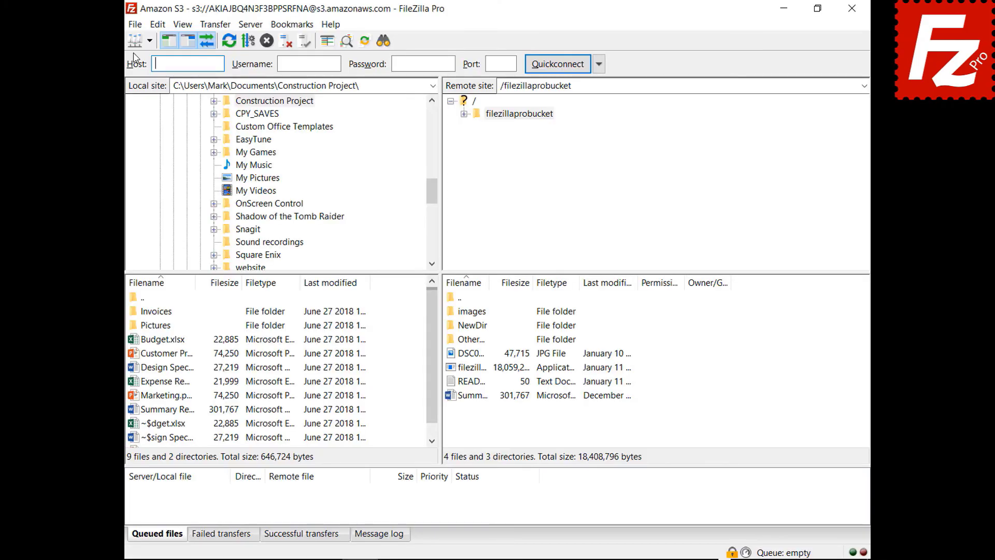
pyautogui.click(135, 28)
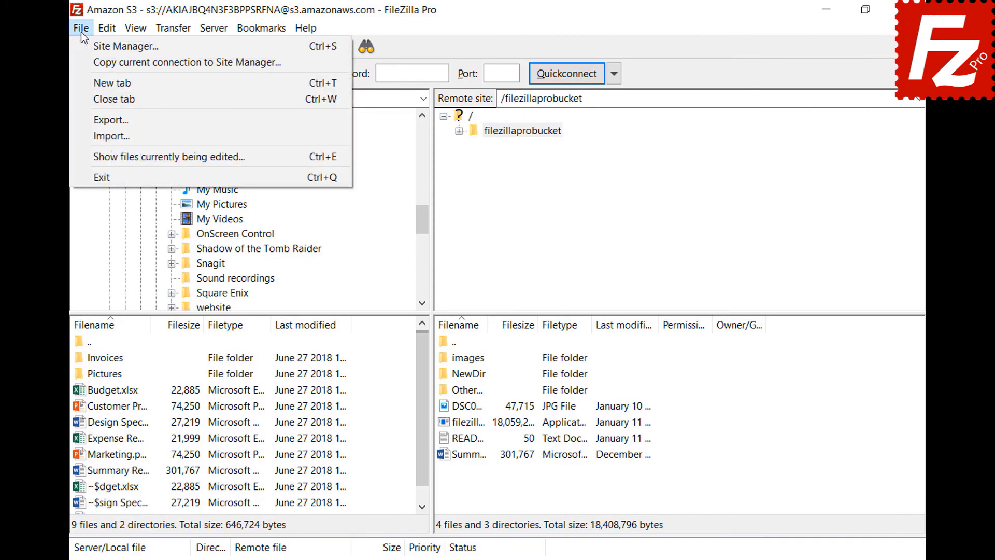
pyautogui.click(88, 48)
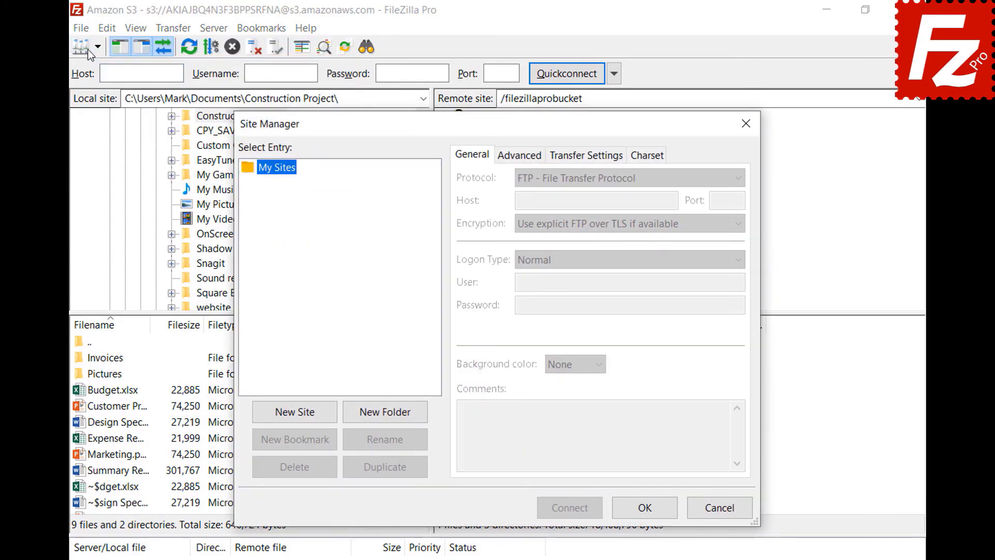
pyautogui.click(297, 417)
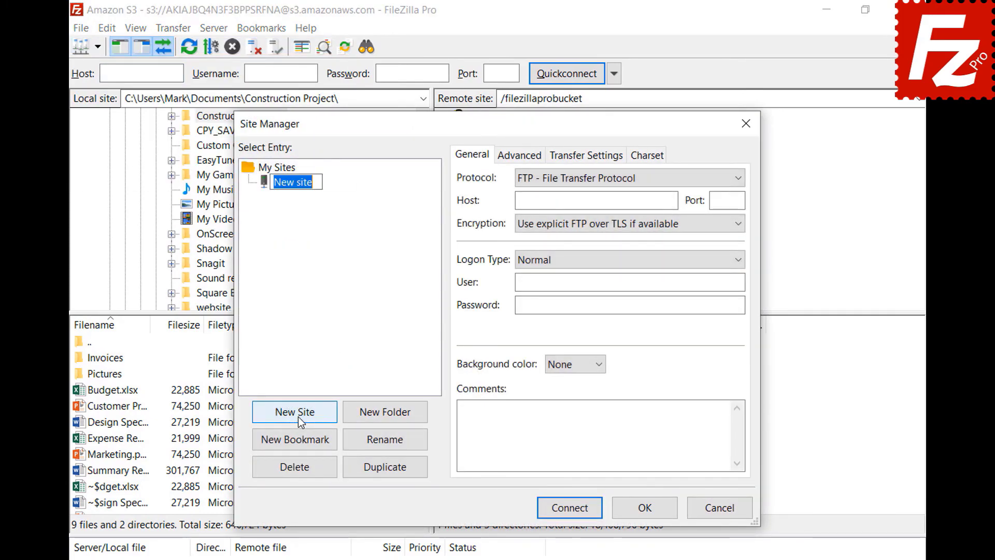
pyautogui.write('OpenStack')
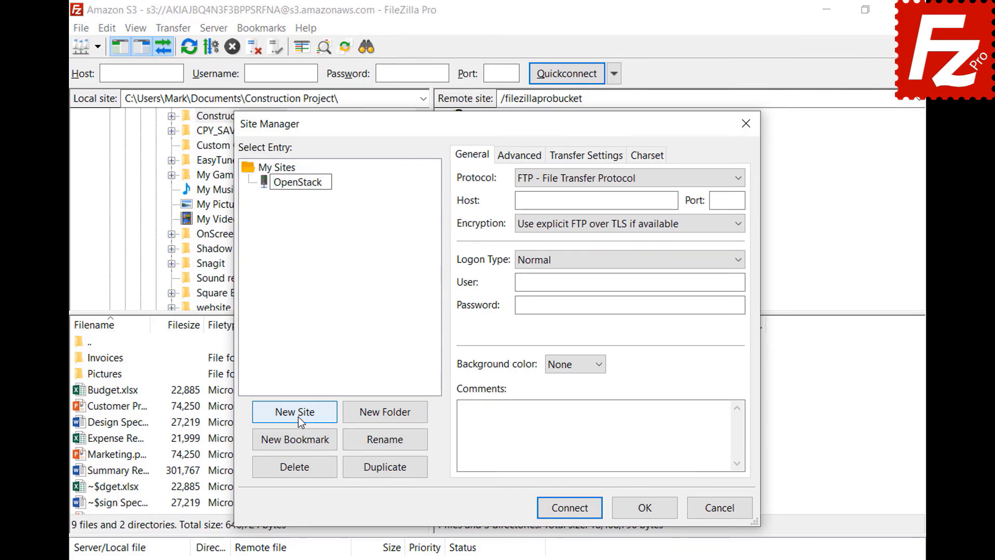
pyautogui.press('Return')
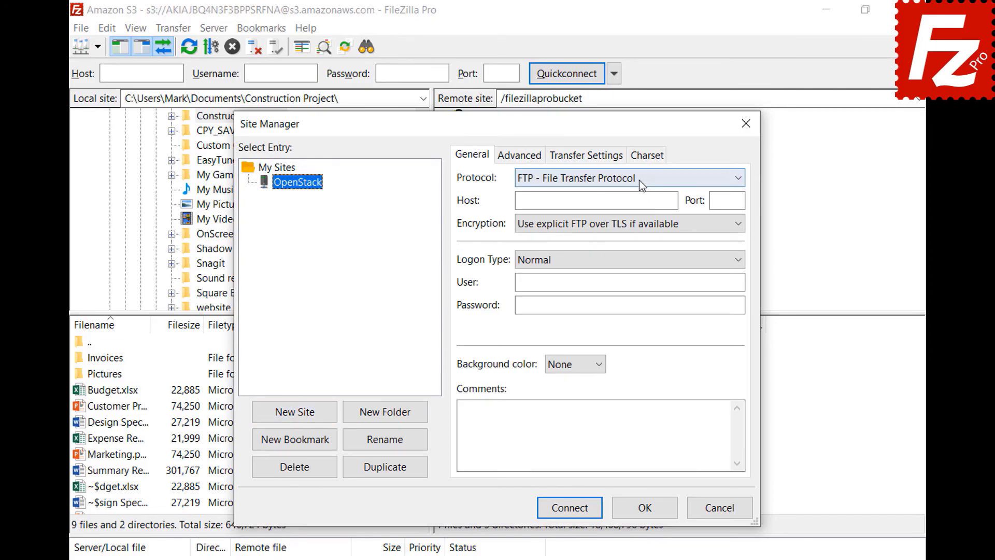
pyautogui.click(639, 180)
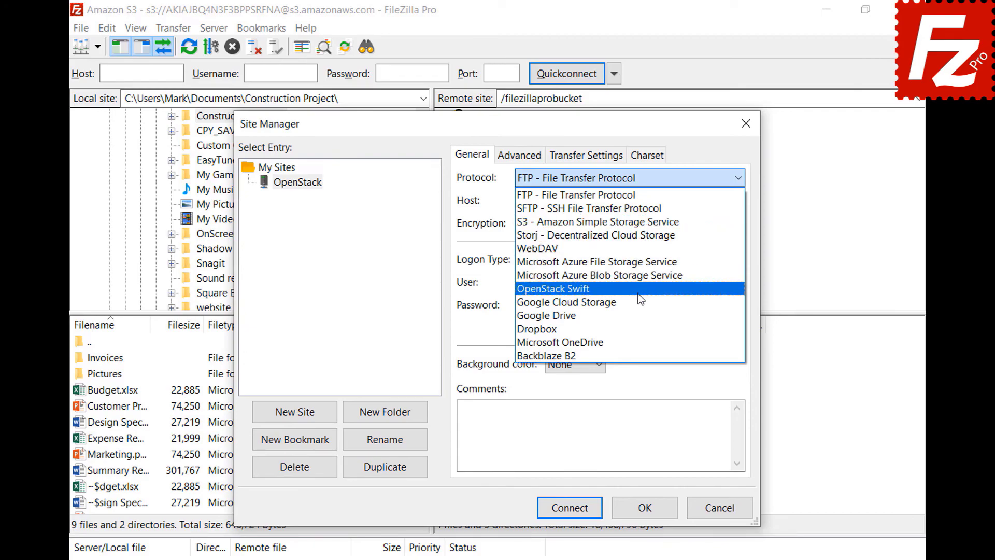
pyautogui.click(638, 289)
# Fill in identity host, /v2.0/tokens path, project ID, user and password, then connect
pyautogui.click(674, 201)
pyautogui.hotkey('ctrl', 'v')
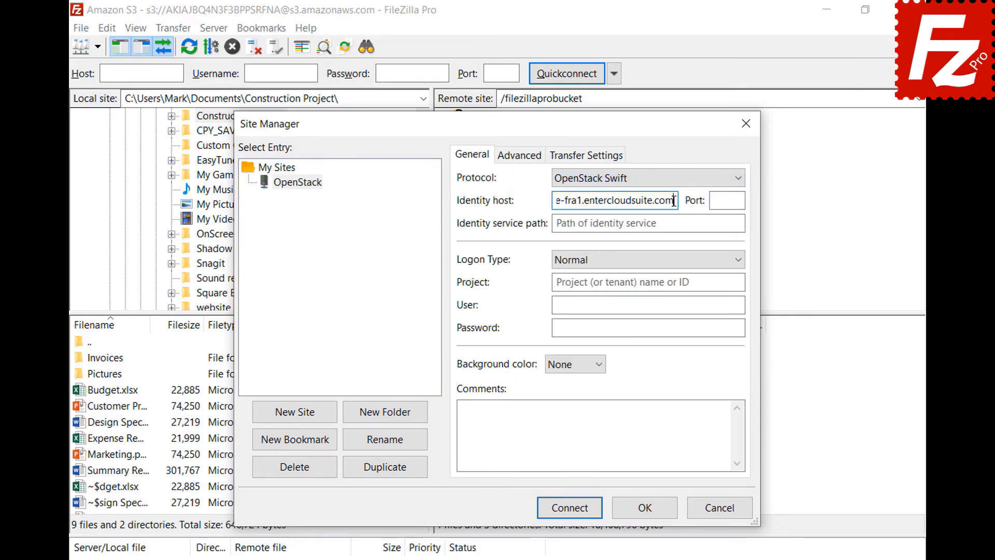
pyautogui.click(733, 223)
pyautogui.write('/v2.0/tokens')
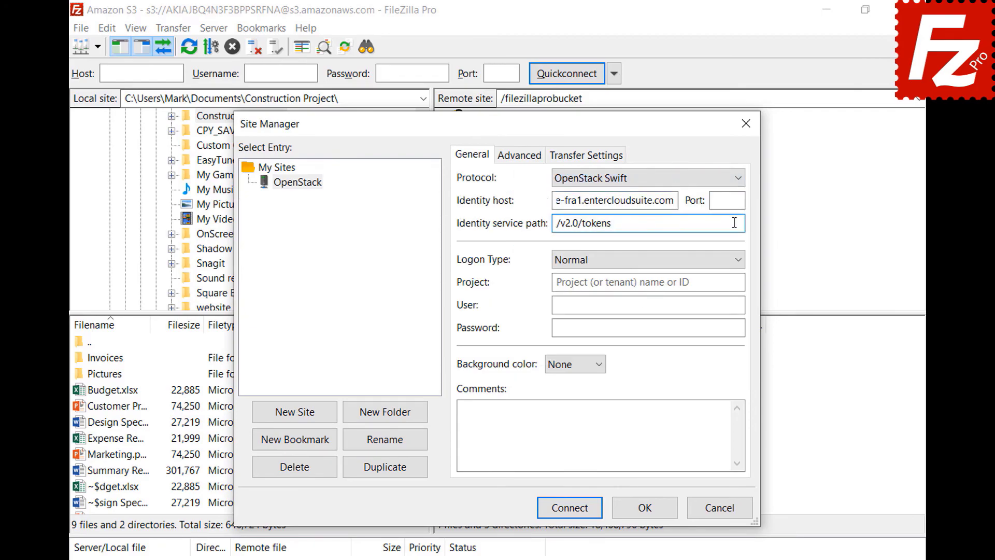
pyautogui.click(736, 282)
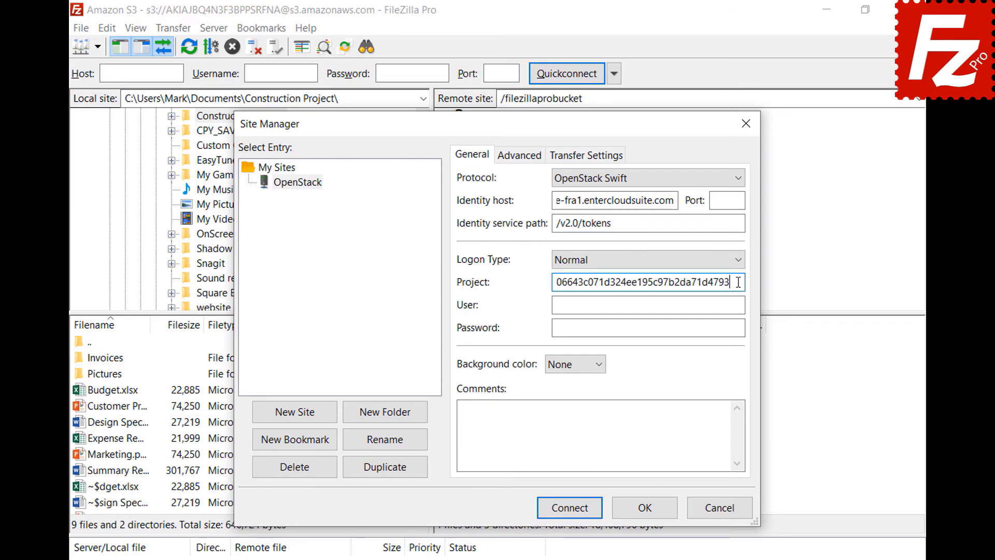
pyautogui.click(739, 304)
pyautogui.hotkey('ctrl', 'v')
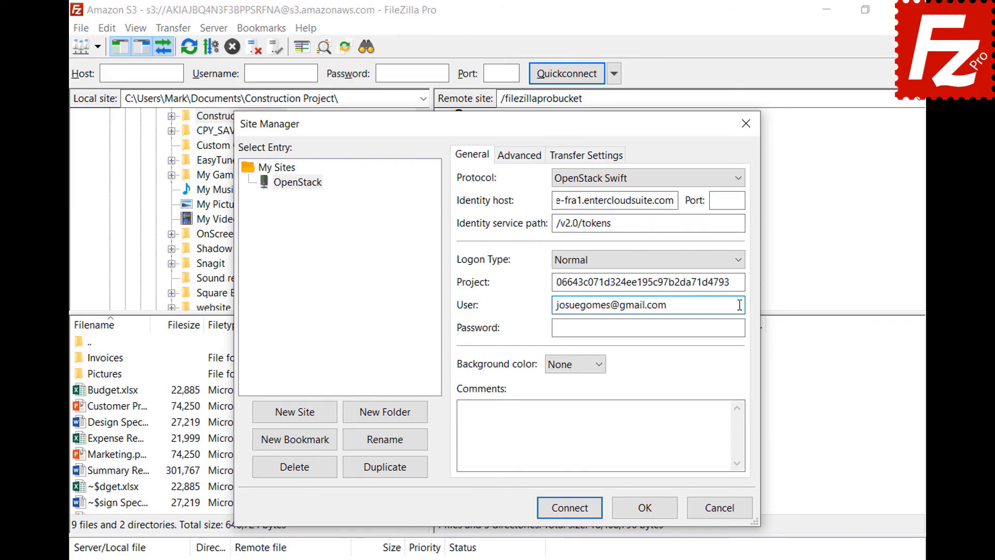
pyautogui.click(742, 327)
pyautogui.hotkey('ctrl', 'v')
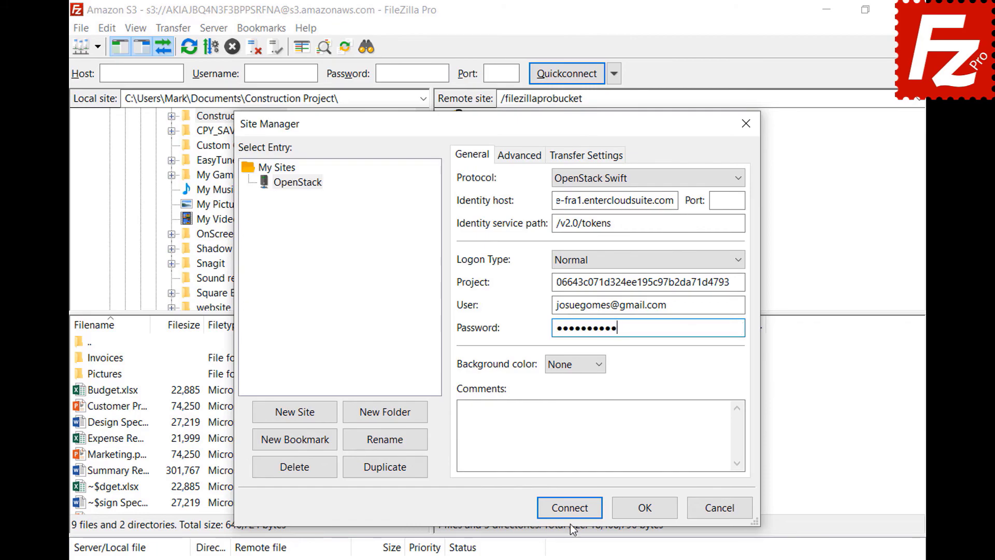
pyautogui.click(571, 508)
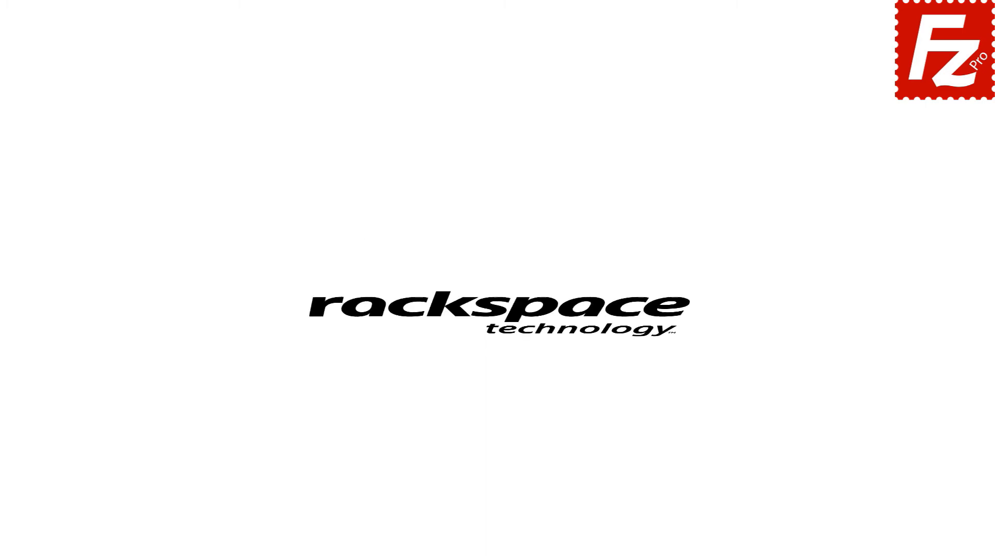
# Launch FileZilla Pro and add a new site named Rackspace using Rackspace Cloud Storage
pyautogui.doubleClick(157, 107)
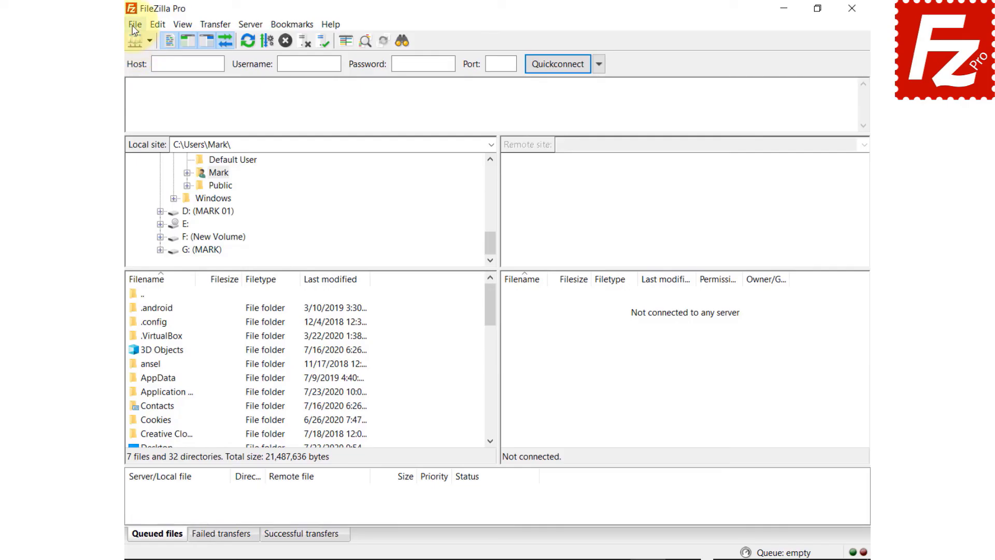
pyautogui.click(124, 25)
pyautogui.click(117, 44)
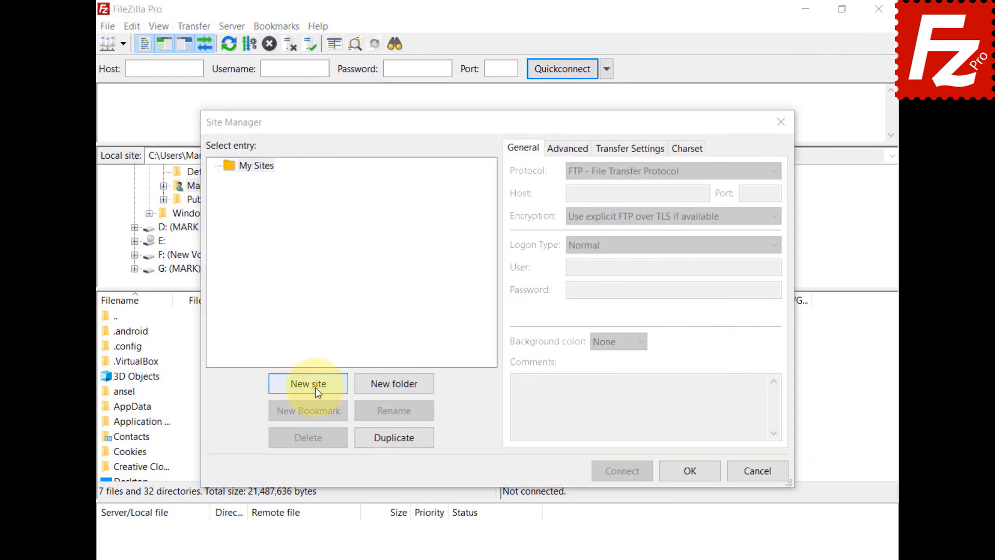
pyautogui.click(315, 387)
pyautogui.write('Rackspace')
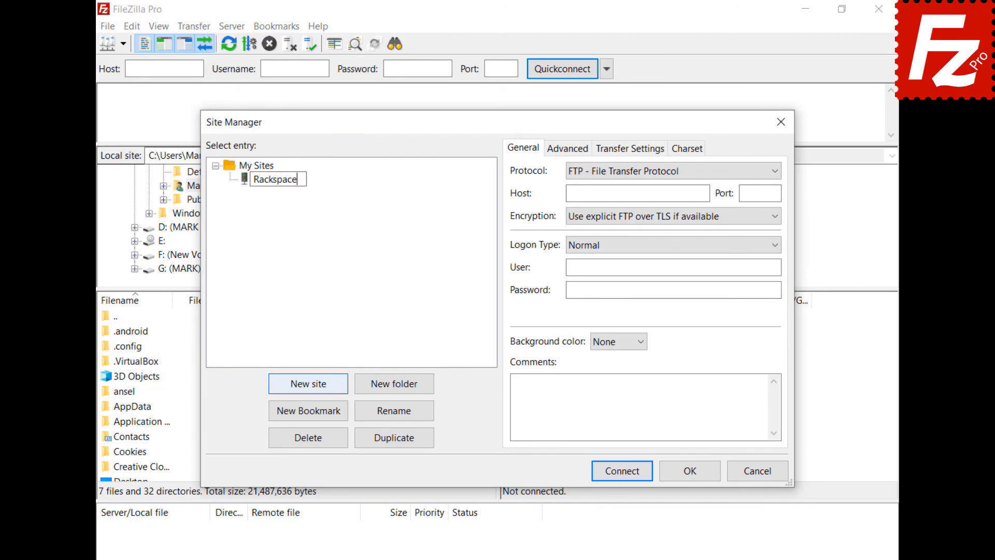
pyautogui.press('Return')
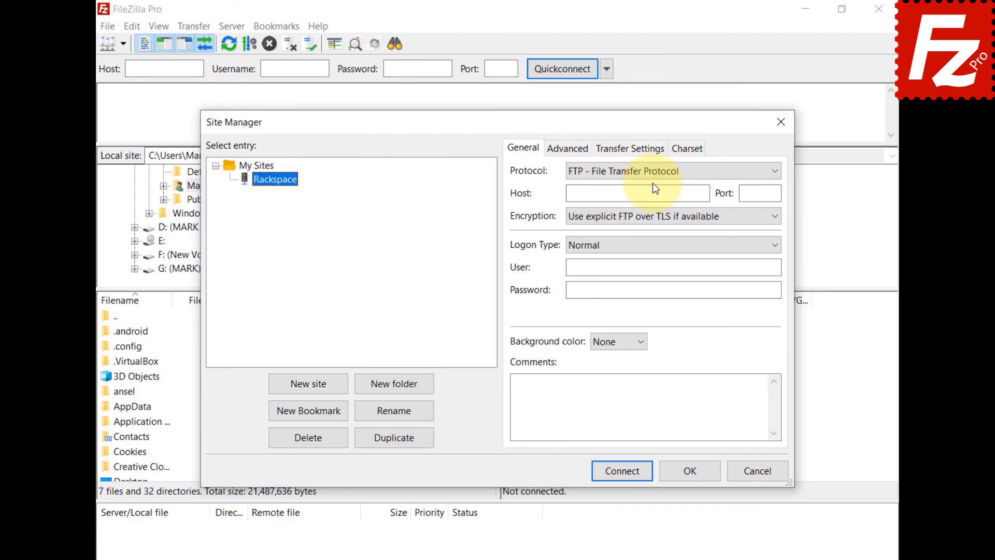
pyautogui.click(652, 172)
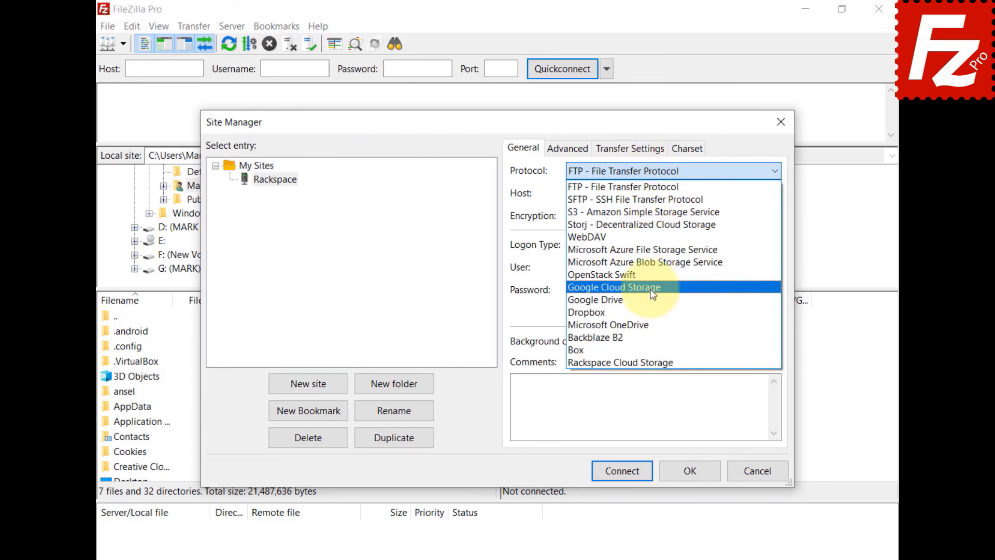
pyautogui.click(653, 363)
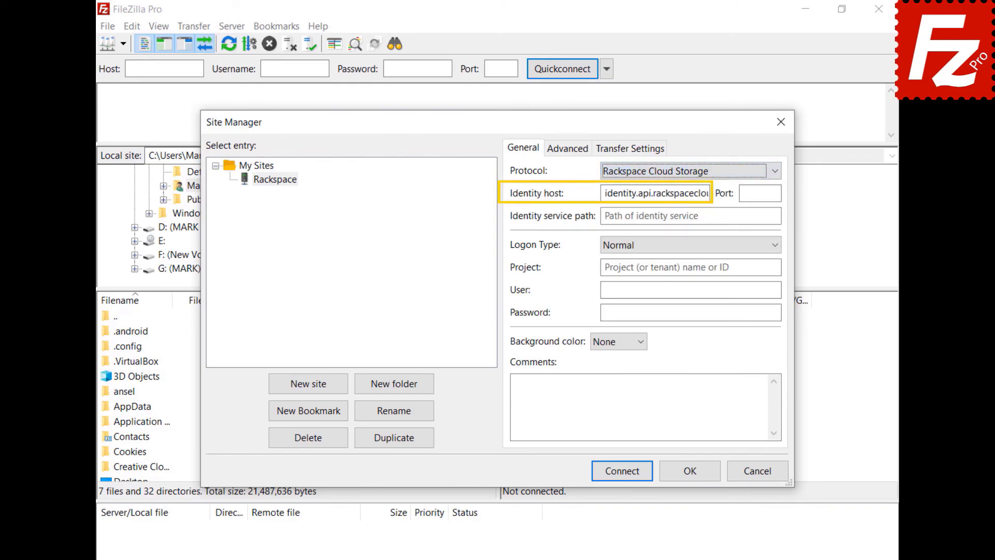
# Fill in the /v2.0/tokens identity path, project number, user name and password
pyautogui.click(652, 216)
pyautogui.write('/v2.0/tokens')
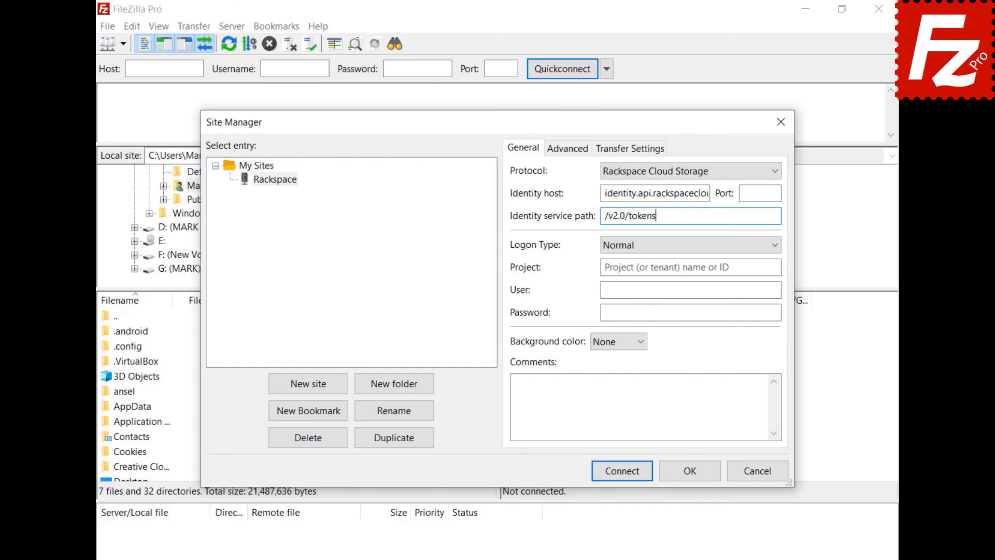
pyautogui.click(652, 267)
pyautogui.write('1288657')
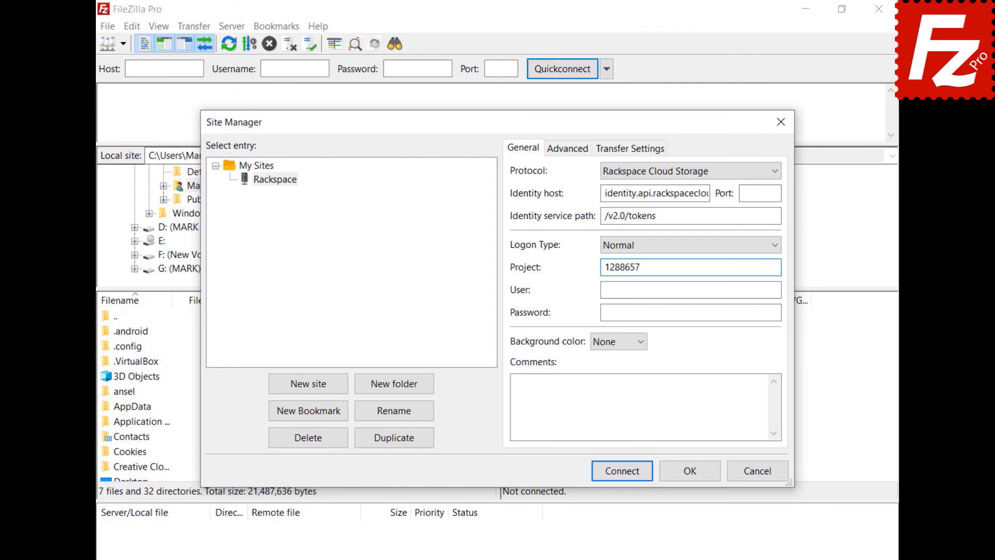
pyautogui.press('Tab')
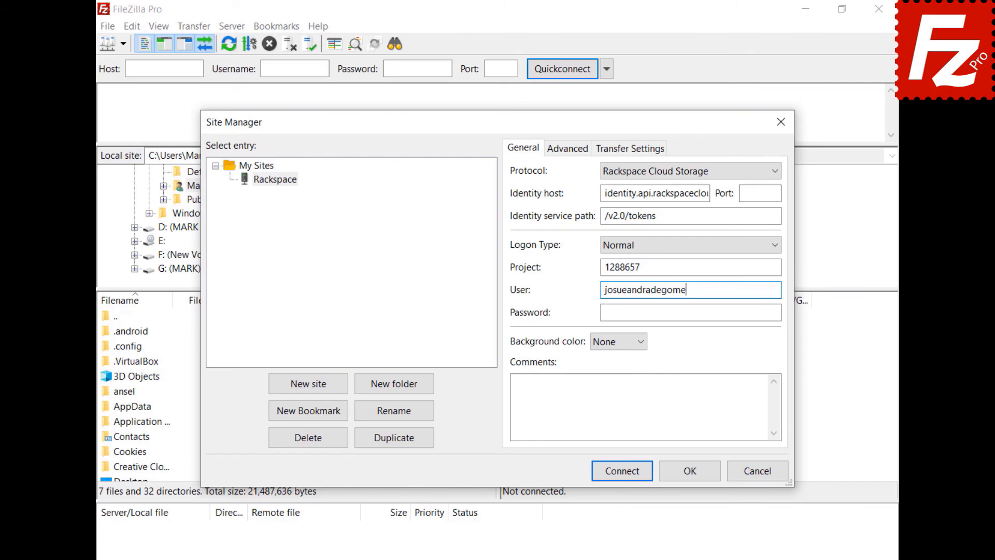
pyautogui.press('Tab')
pyautogui.hotkey('ctrl', 'v')
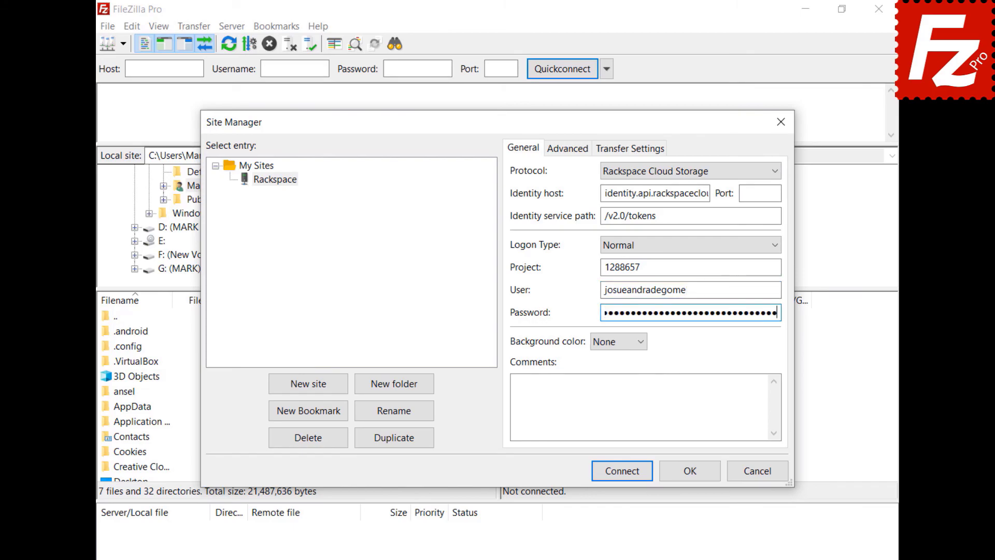
# Connect to the Rackspace site and open the IAD region folder
pyautogui.click(626, 480)
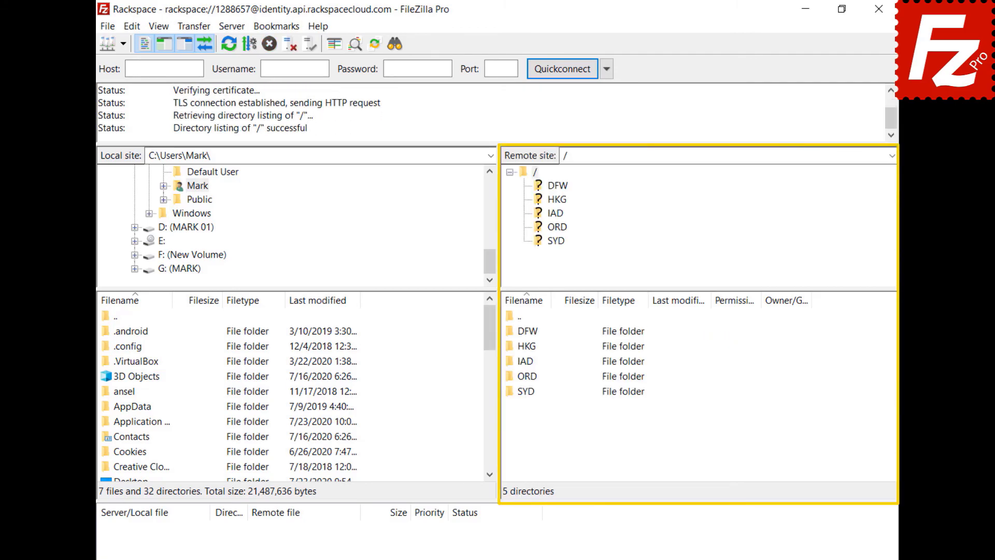
pyautogui.doubleClick(524, 360)
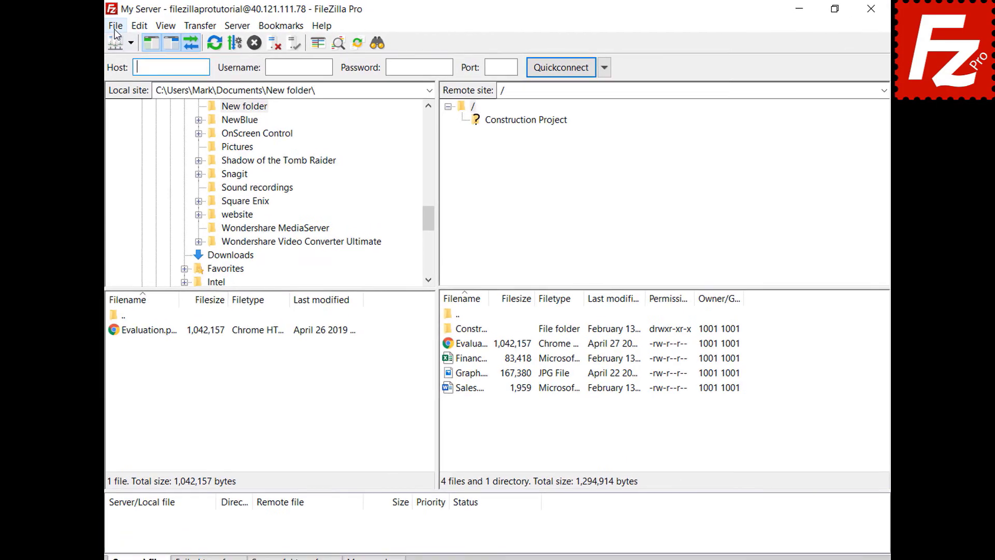
# Create a new site named 'Box' in the Site Manager
pyautogui.click(112, 26)
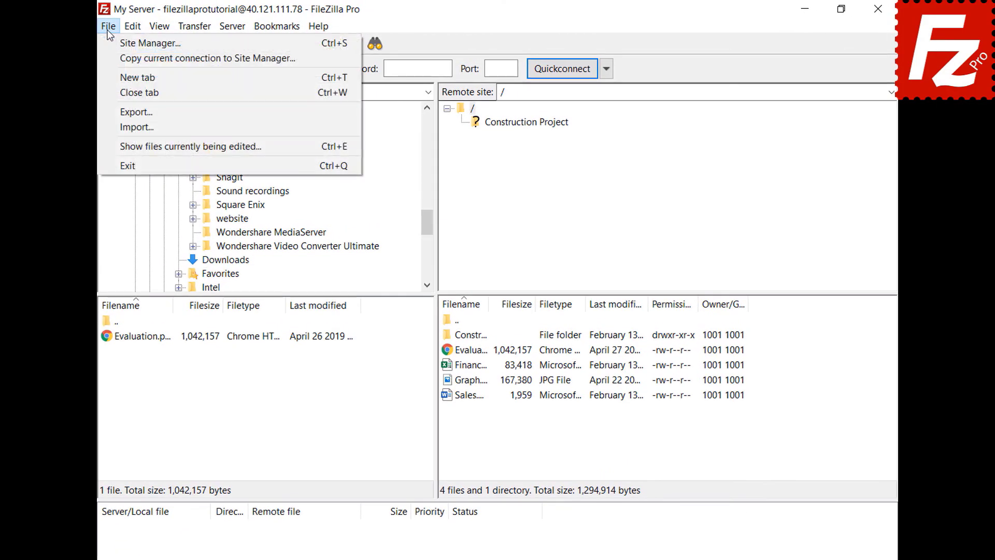
pyautogui.click(108, 44)
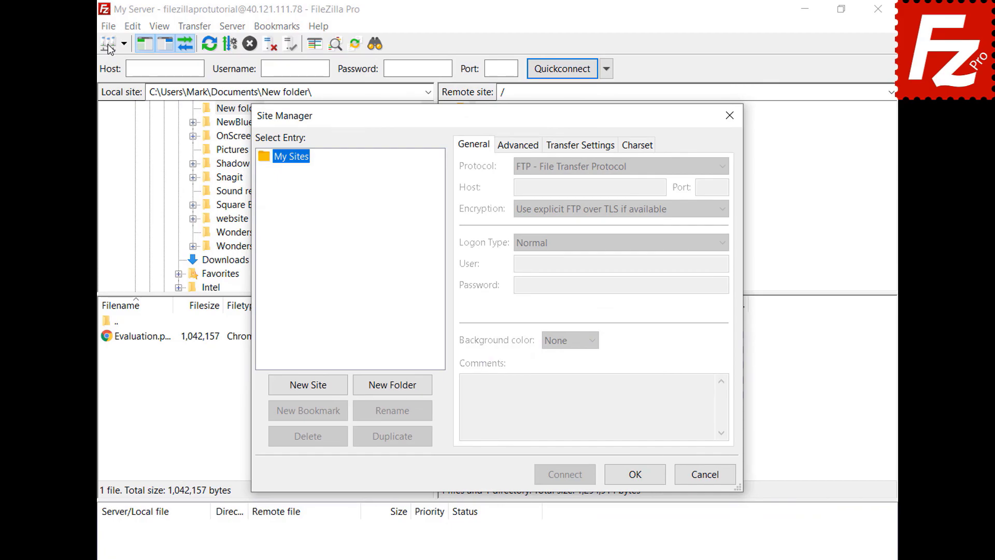
pyautogui.click(308, 390)
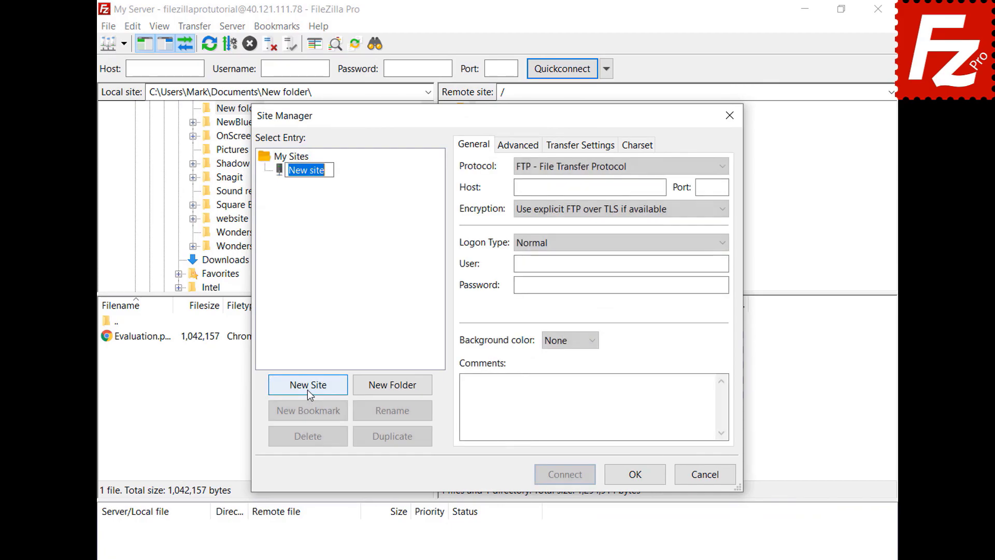
pyautogui.write('Box')
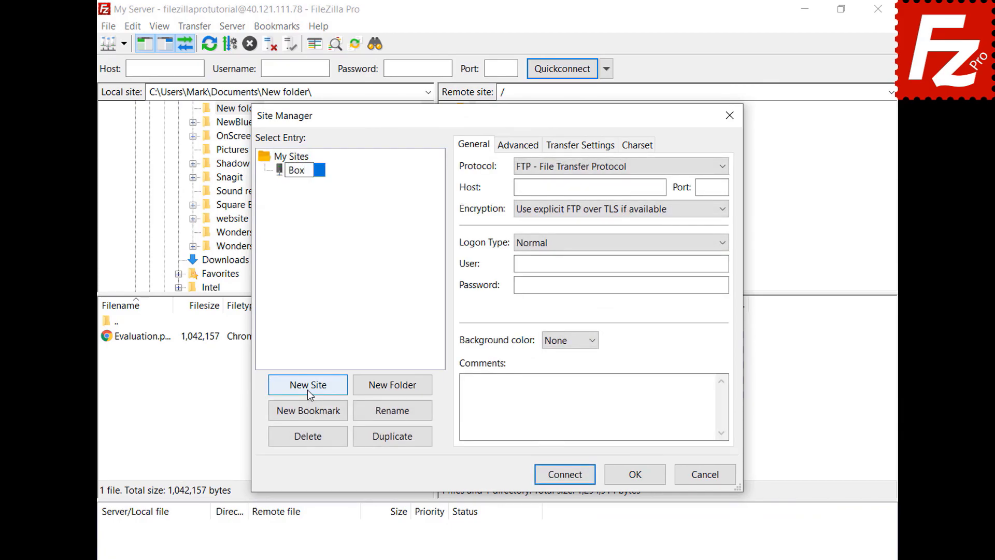
pyautogui.press('Return')
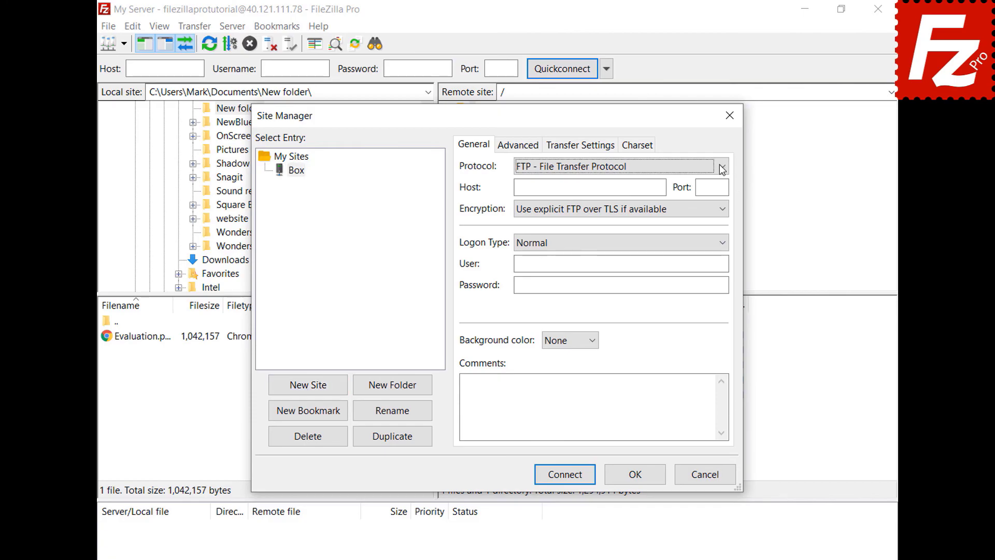
# Set the Box site's protocol to Box and connect to it
pyautogui.click(720, 168)
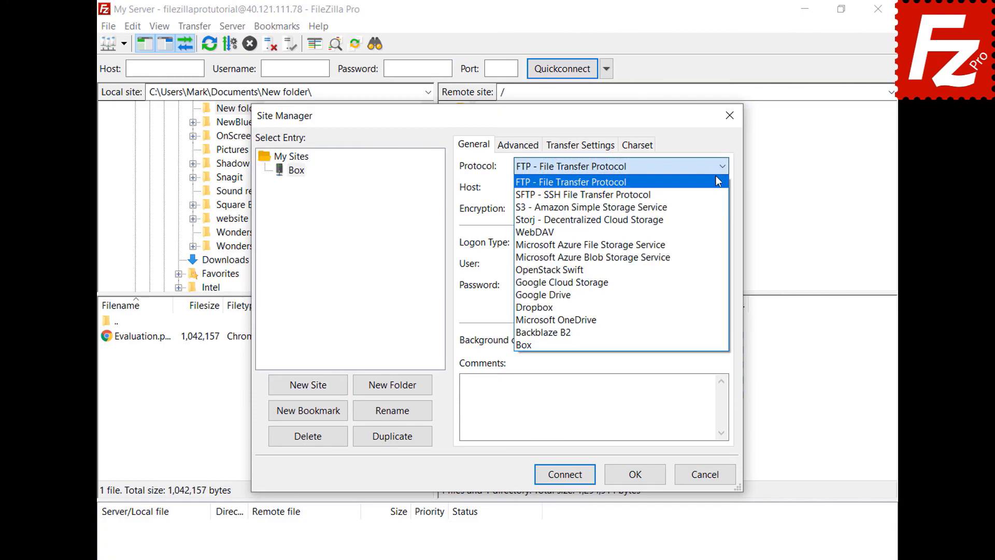
pyautogui.click(703, 342)
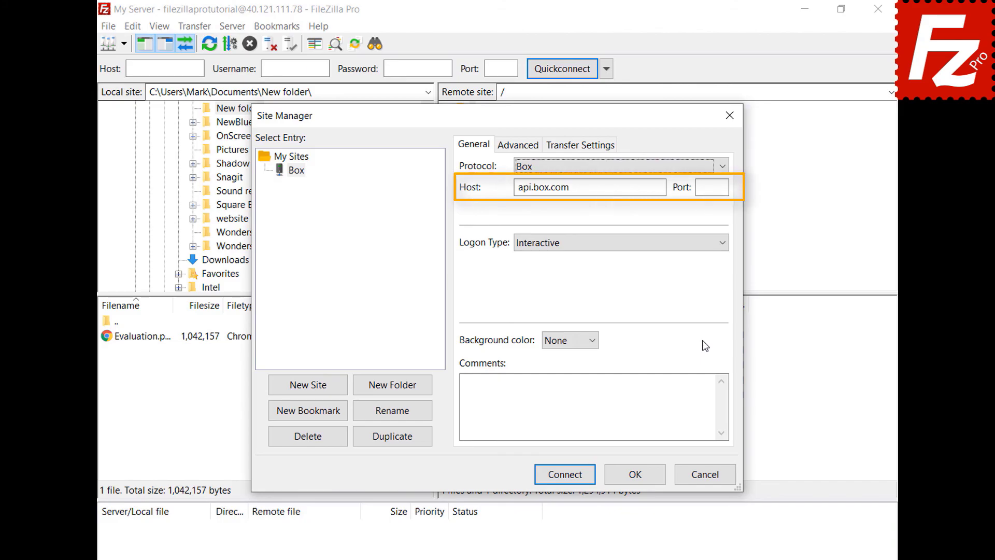
pyautogui.click(543, 475)
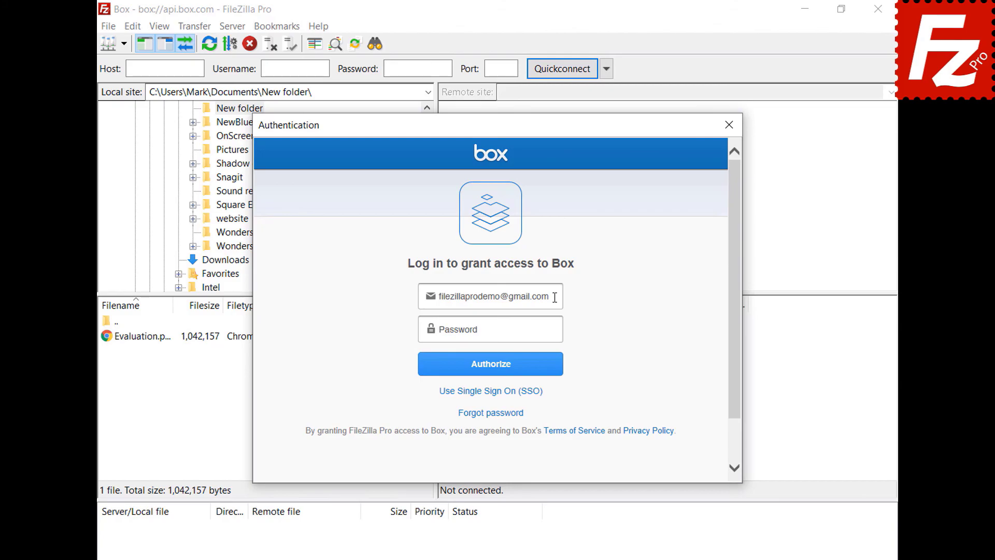
# Submit the Box account password and grant FileZilla Pro access to Box
pyautogui.click(558, 330)
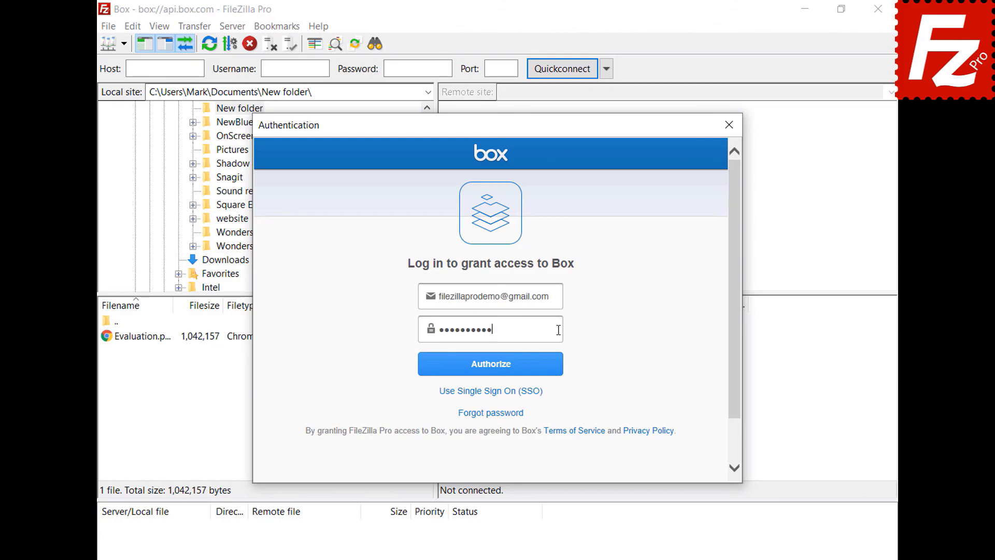
pyautogui.click(490, 375)
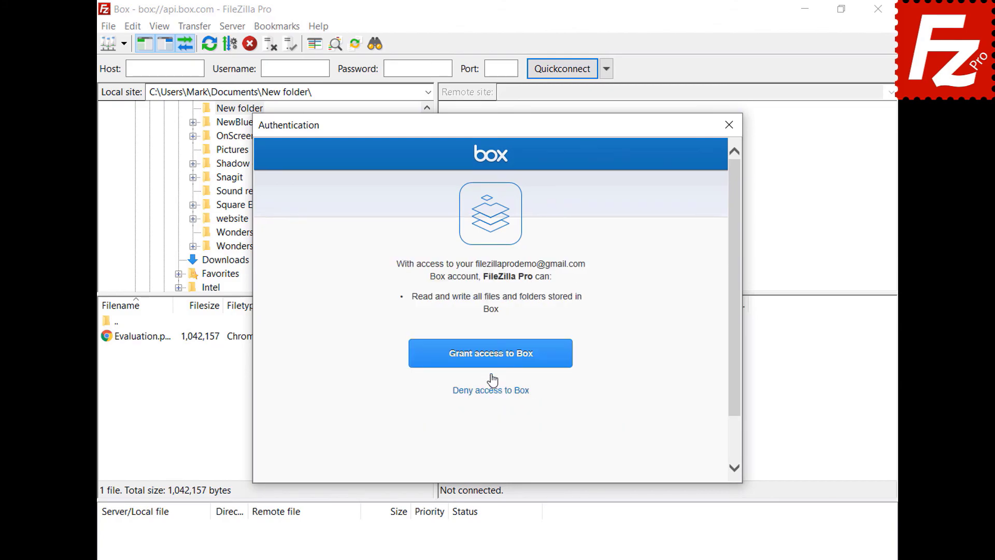
pyautogui.click(492, 361)
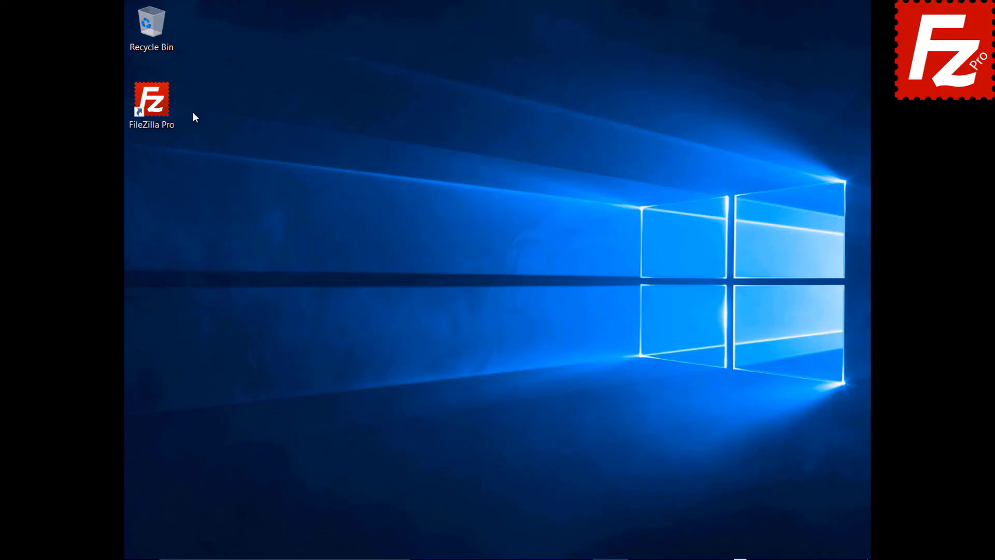
# Launch FileZilla Pro and create a new site named 'Tardigrade' in the Site Manager
pyautogui.doubleClick(158, 108)
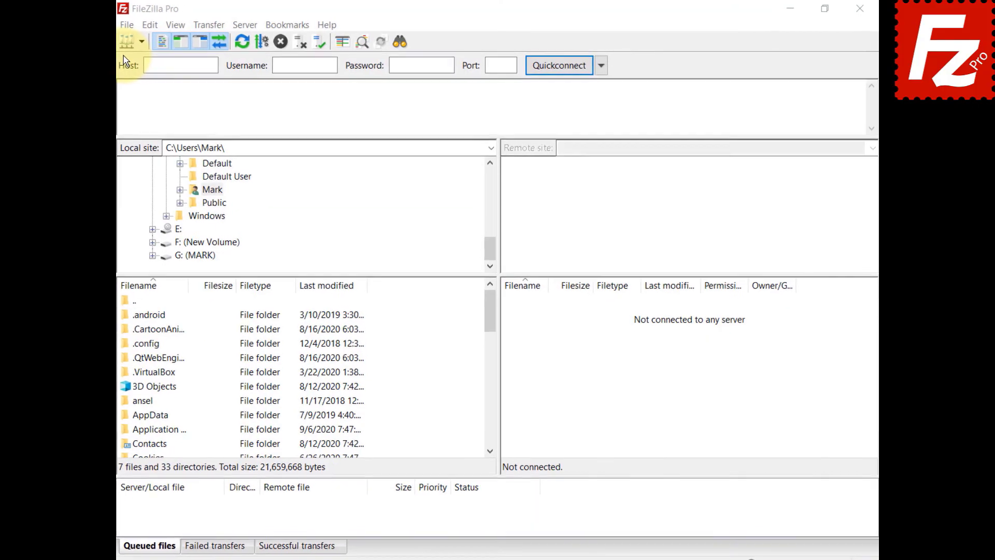
pyautogui.click(97, 30)
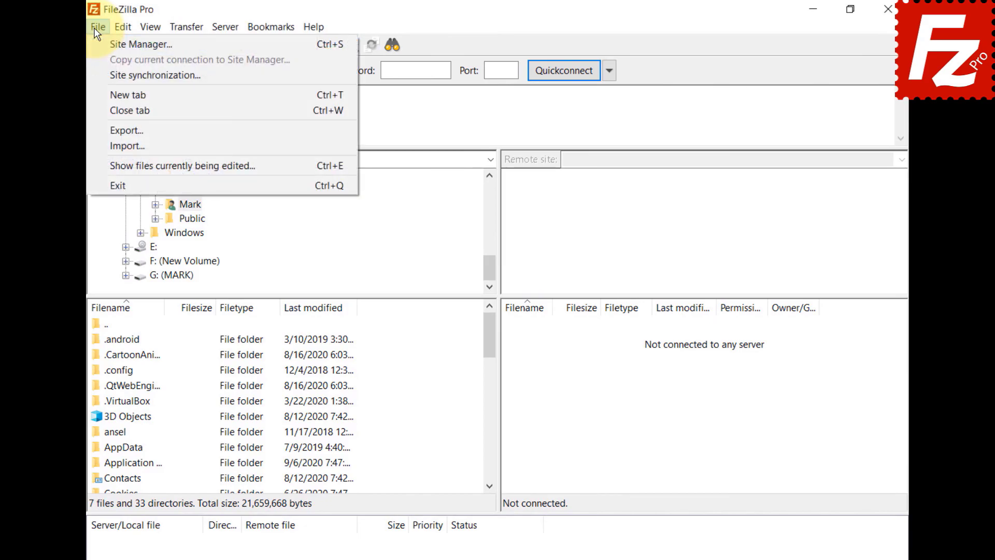
pyautogui.click(130, 45)
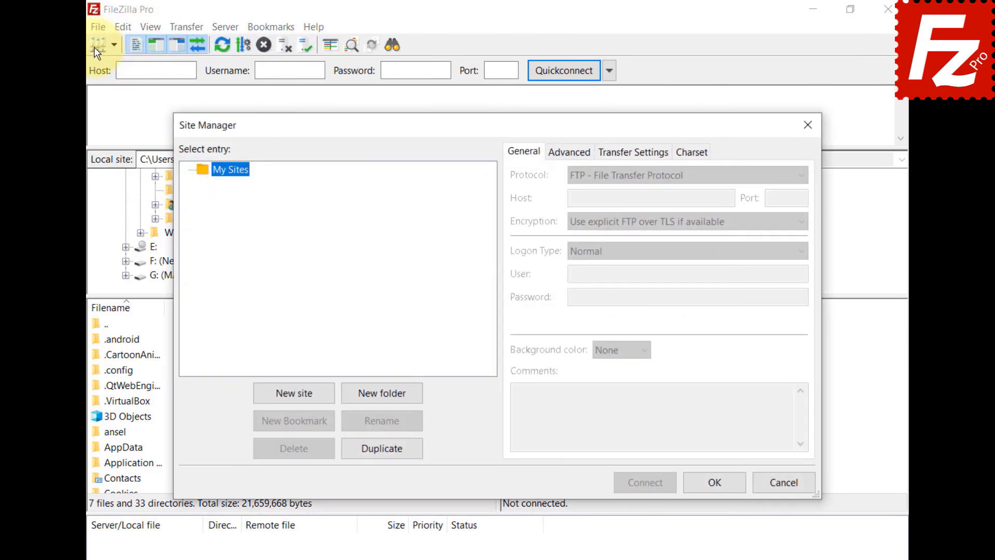
pyautogui.click(294, 393)
pyautogui.write('Tardigrade')
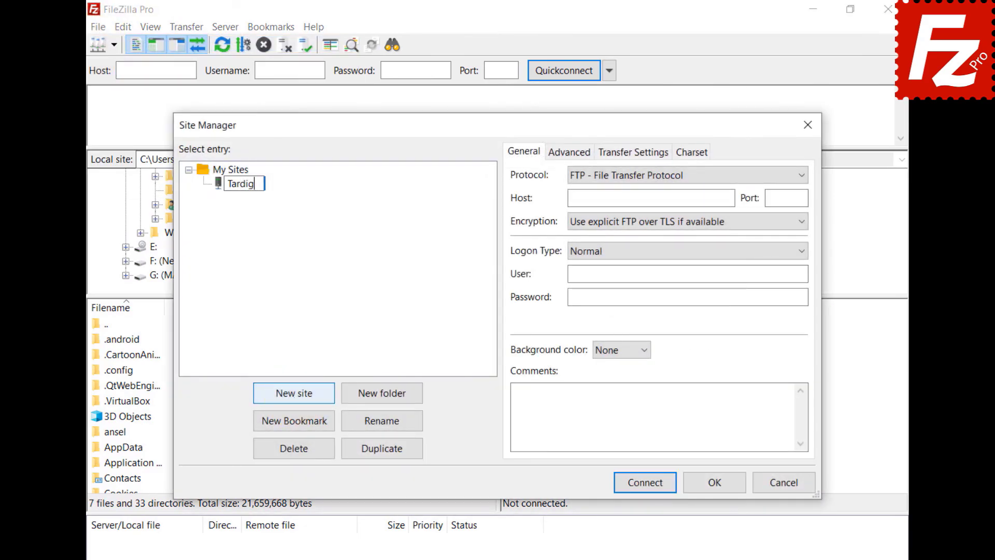
# Set the Tardigrade protocol, paste the API key and encryption passphrase, and connect
pyautogui.click(652, 178)
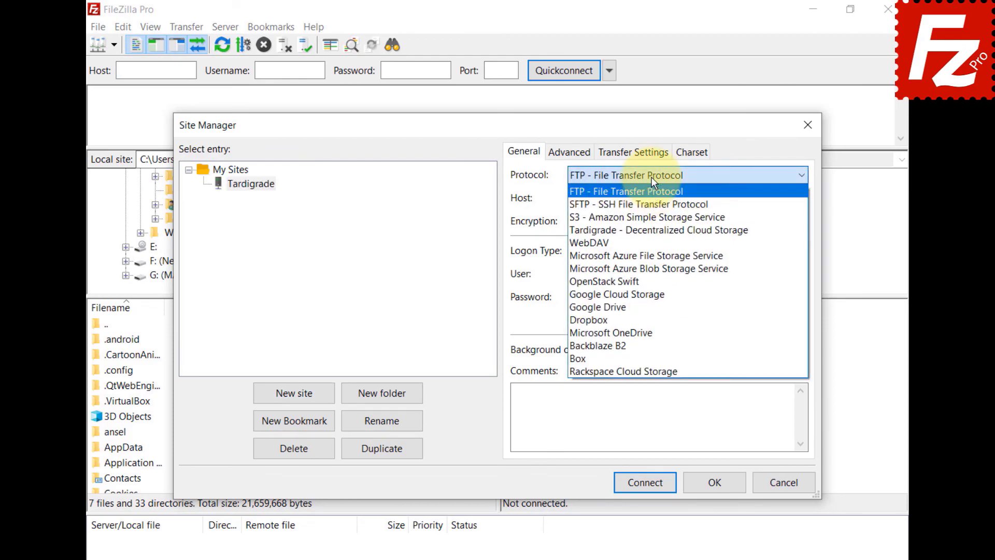
pyautogui.click(647, 234)
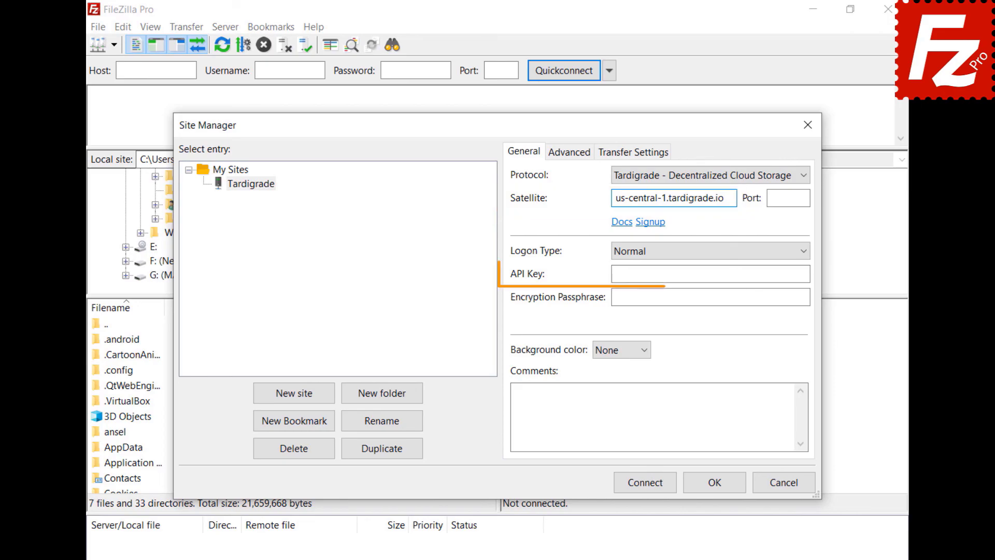
pyautogui.click(710, 274)
pyautogui.hotkey('ctrl', 'v')
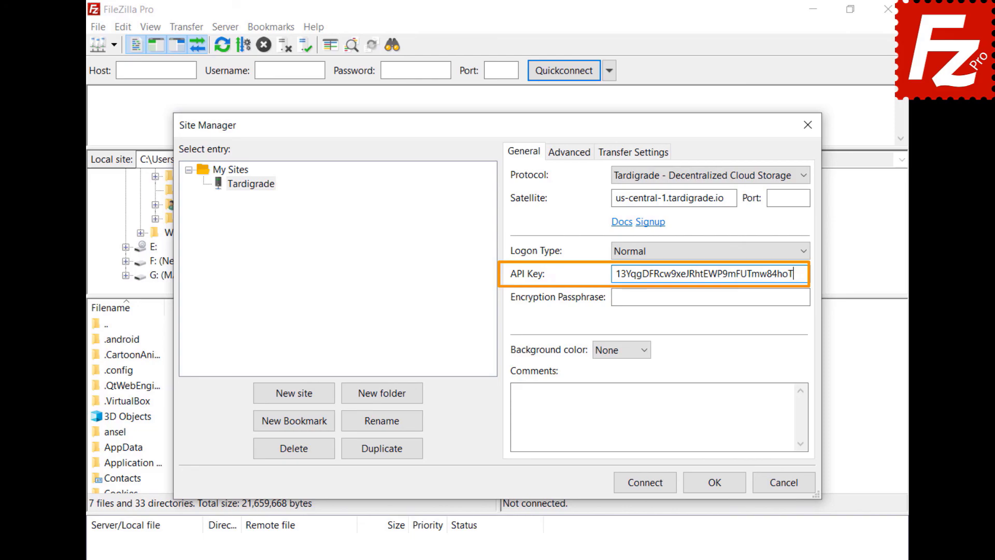
pyautogui.click(710, 297)
pyautogui.hotkey('ctrl', 'v')
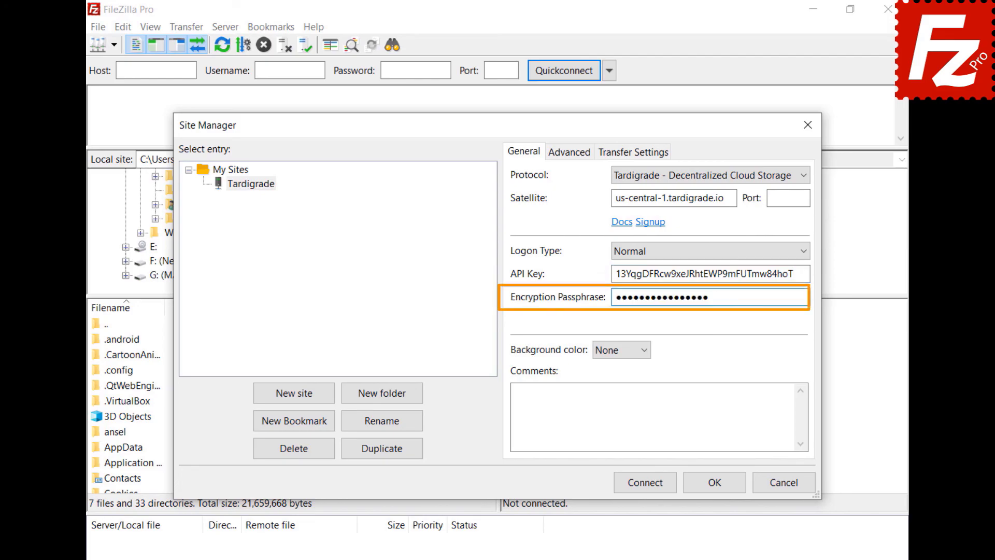
pyautogui.click(648, 484)
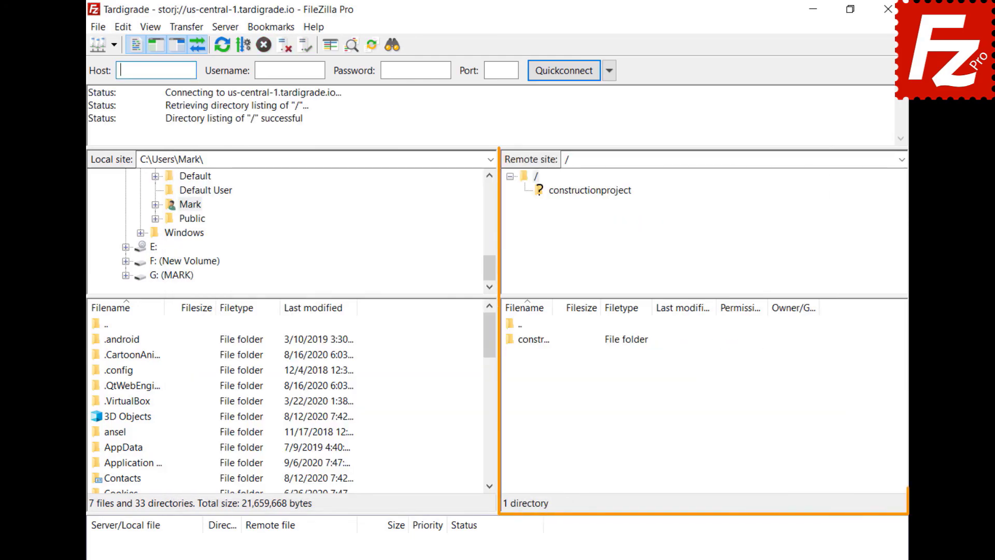
# Browse into the remote constructionproject folder and its Construction Project subfolder
pyautogui.click(586, 191)
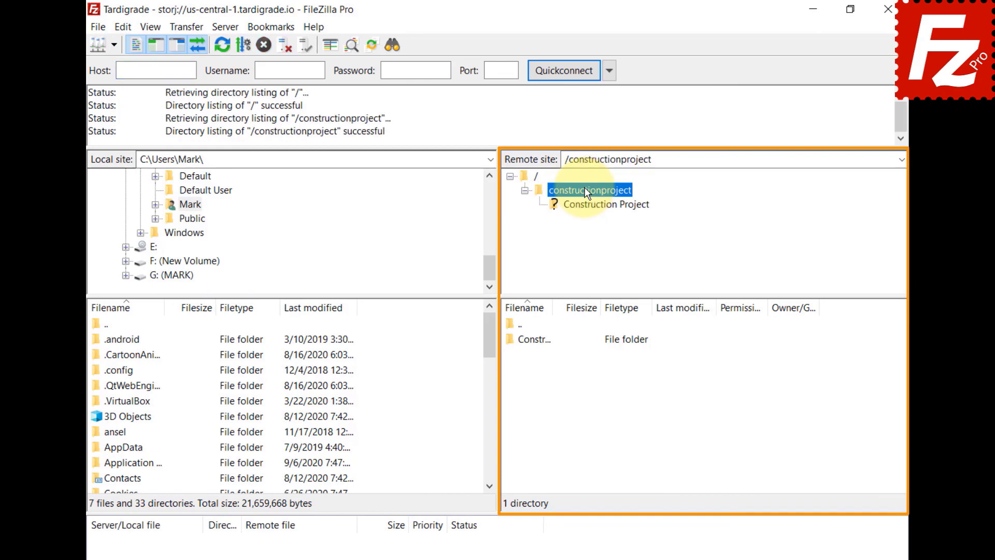
pyautogui.click(587, 204)
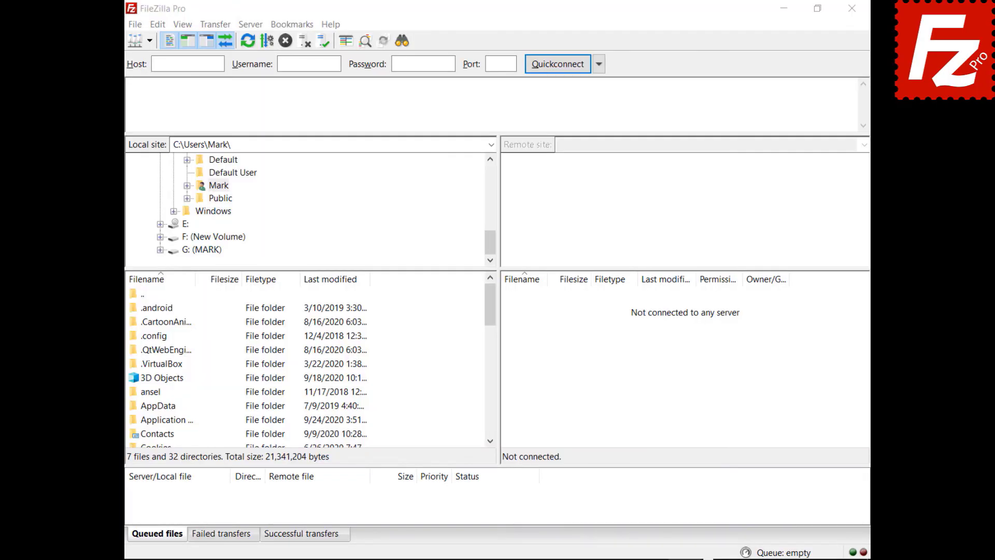
# In Settings > Transfers > MIME Types, add video/mp4 mapped to the mp4 extension
pyautogui.click(158, 28)
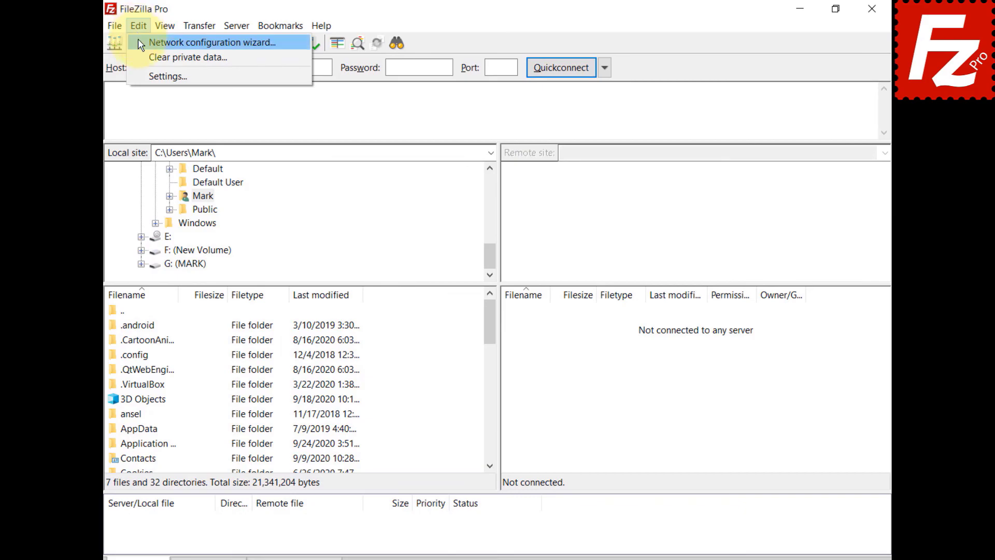
pyautogui.click(139, 76)
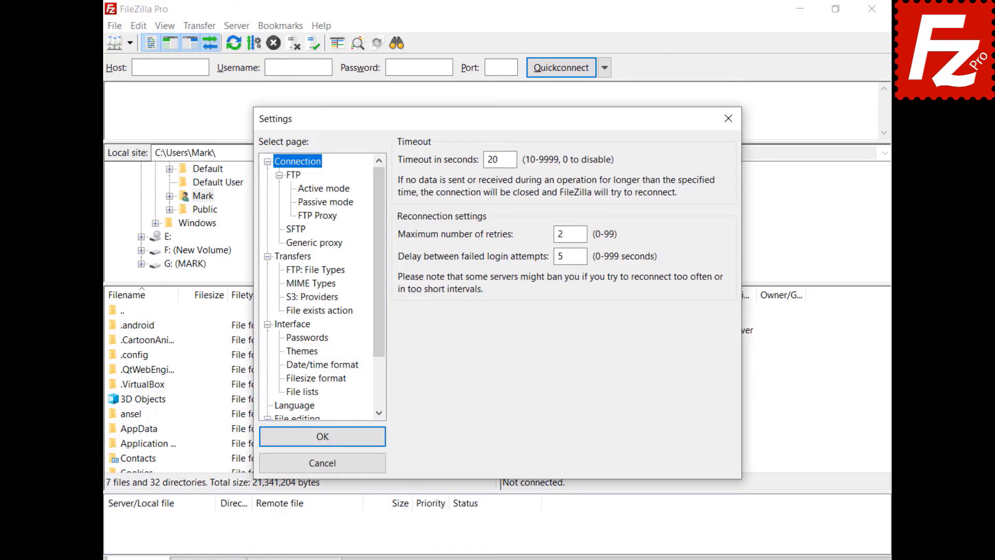
pyautogui.click(288, 257)
pyautogui.click(301, 284)
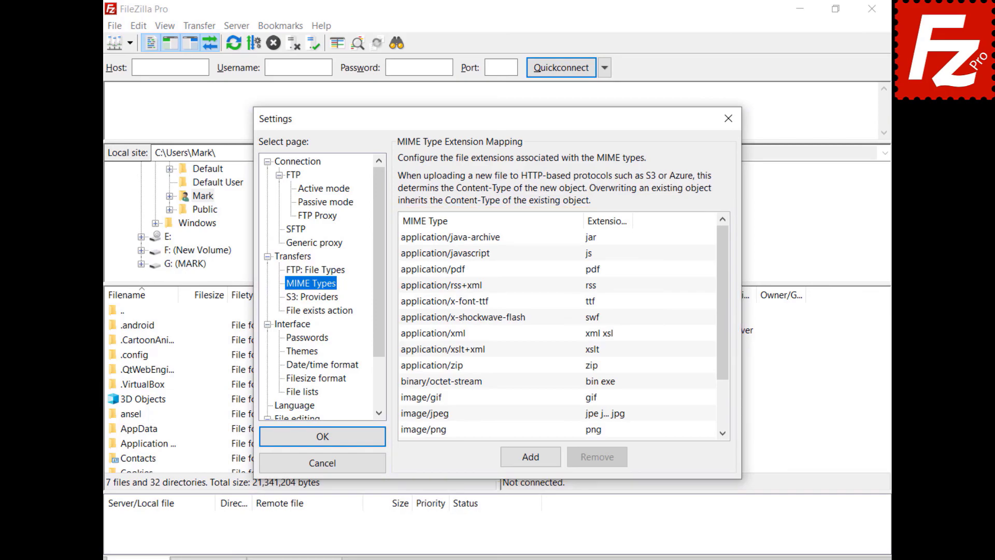
pyautogui.click(531, 458)
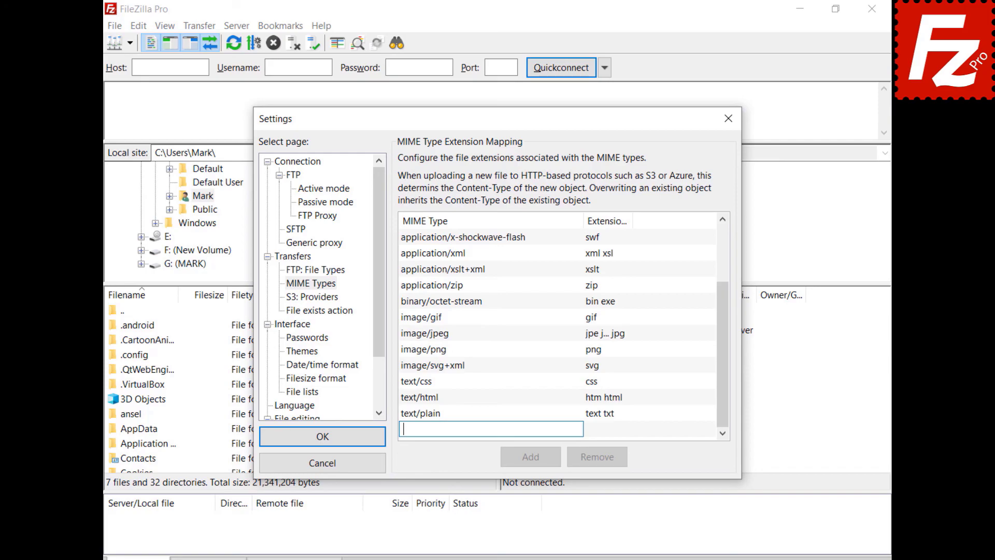
pyautogui.write('video/mp4')
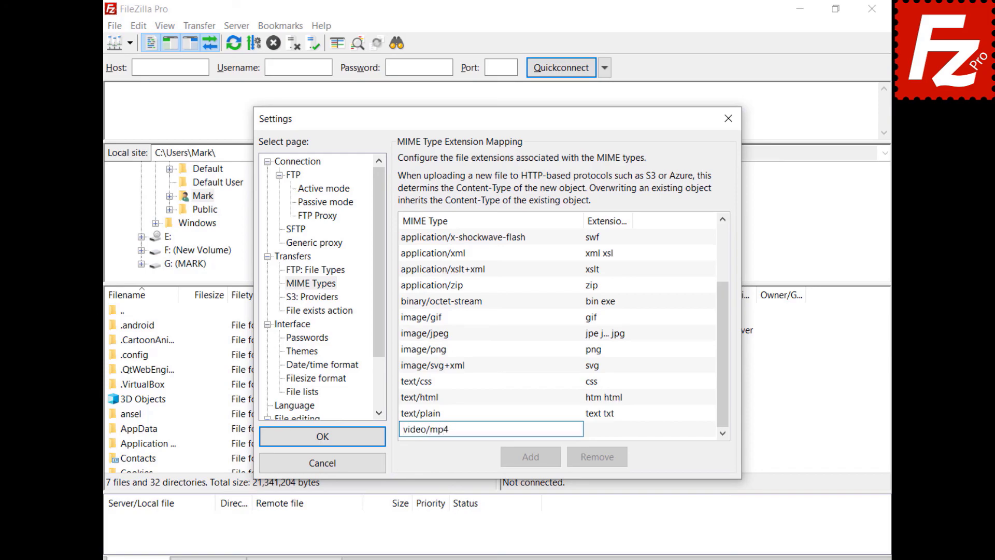
pyautogui.click(596, 429)
pyautogui.click(596, 429)
pyautogui.write('mp4')
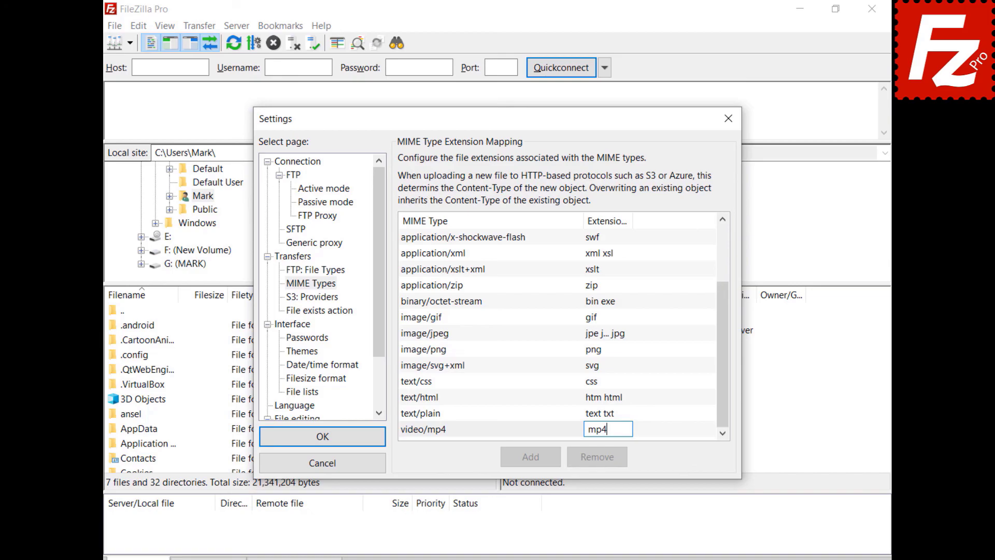
pyautogui.press('Return')
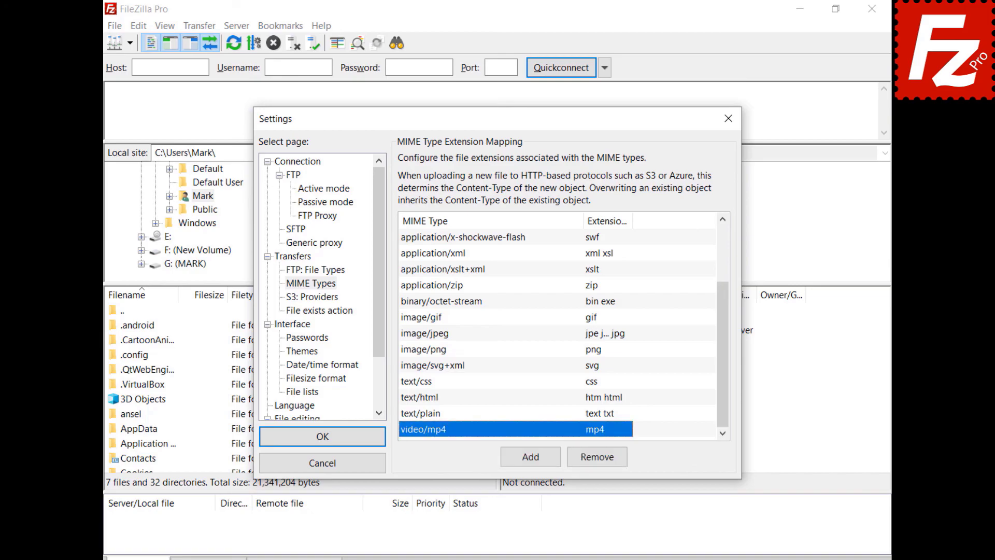